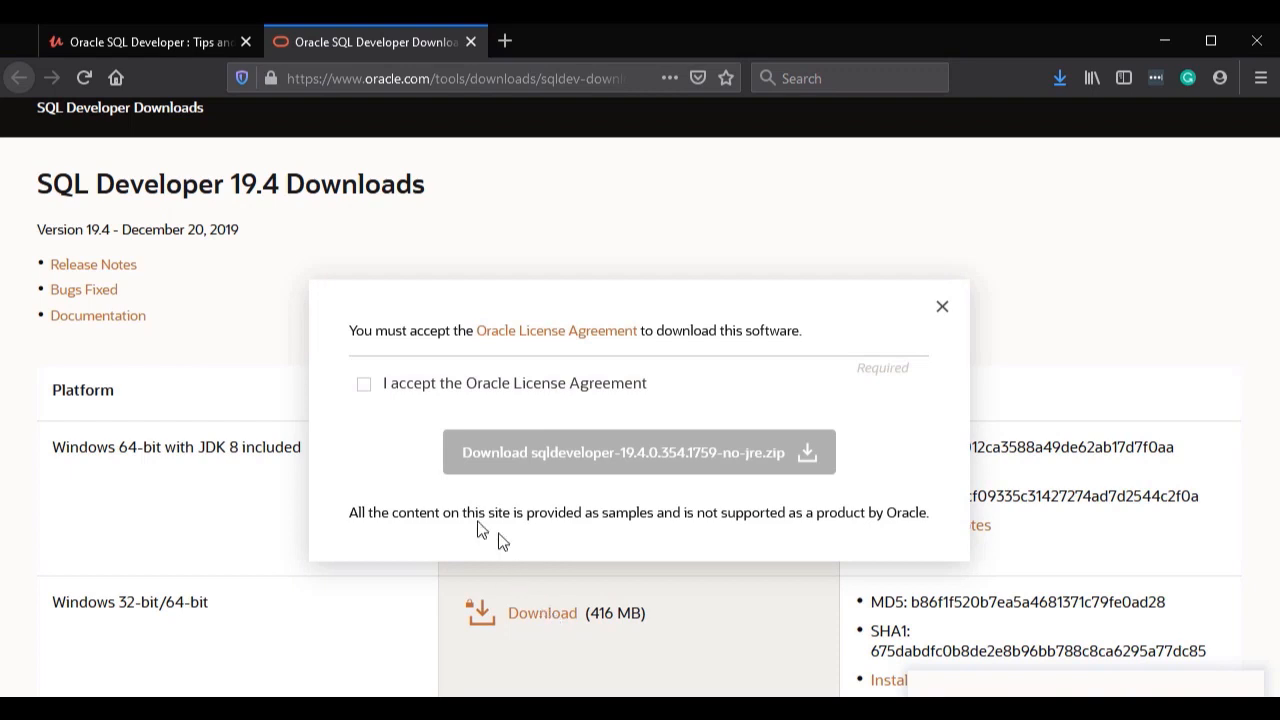
- Accept the Oracle License Agreement and download sqldeveloper-19.4.0.354.1759-no-jre.zip, entering the account password to sign in
{"action": "left_click", "coordinate": [364, 386]}
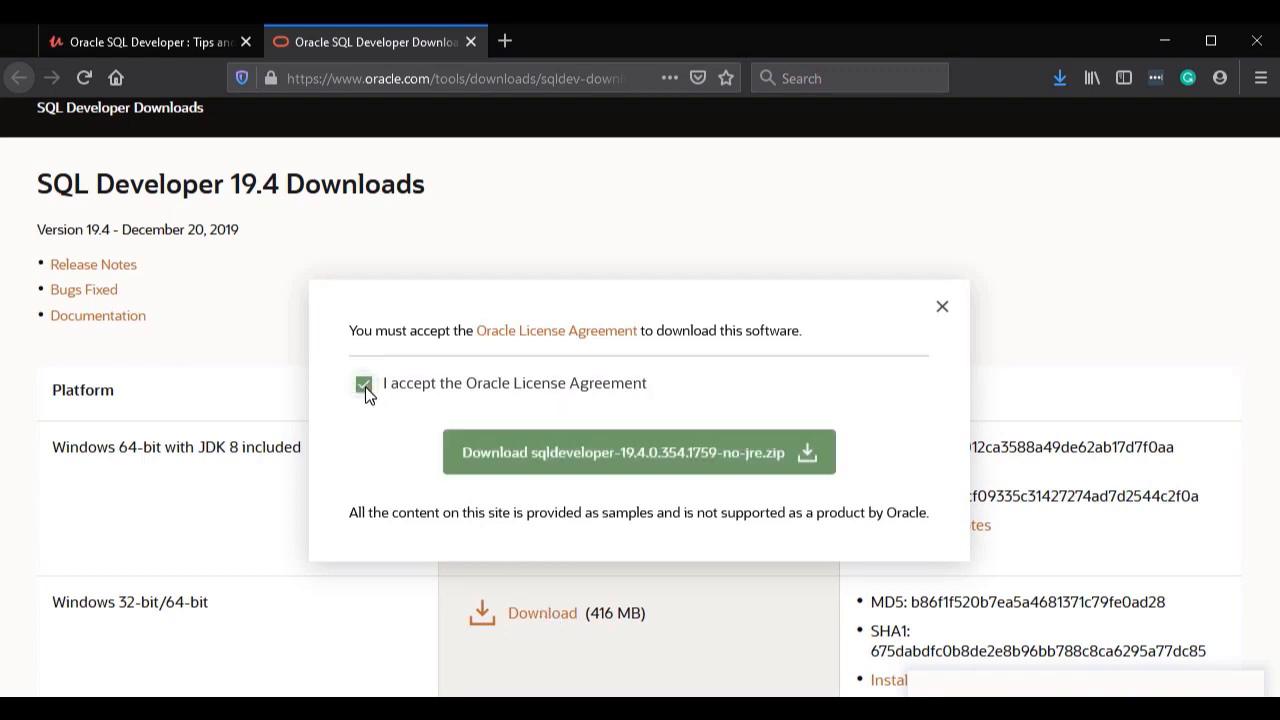
{"action": "left_click", "coordinate": [643, 462]}
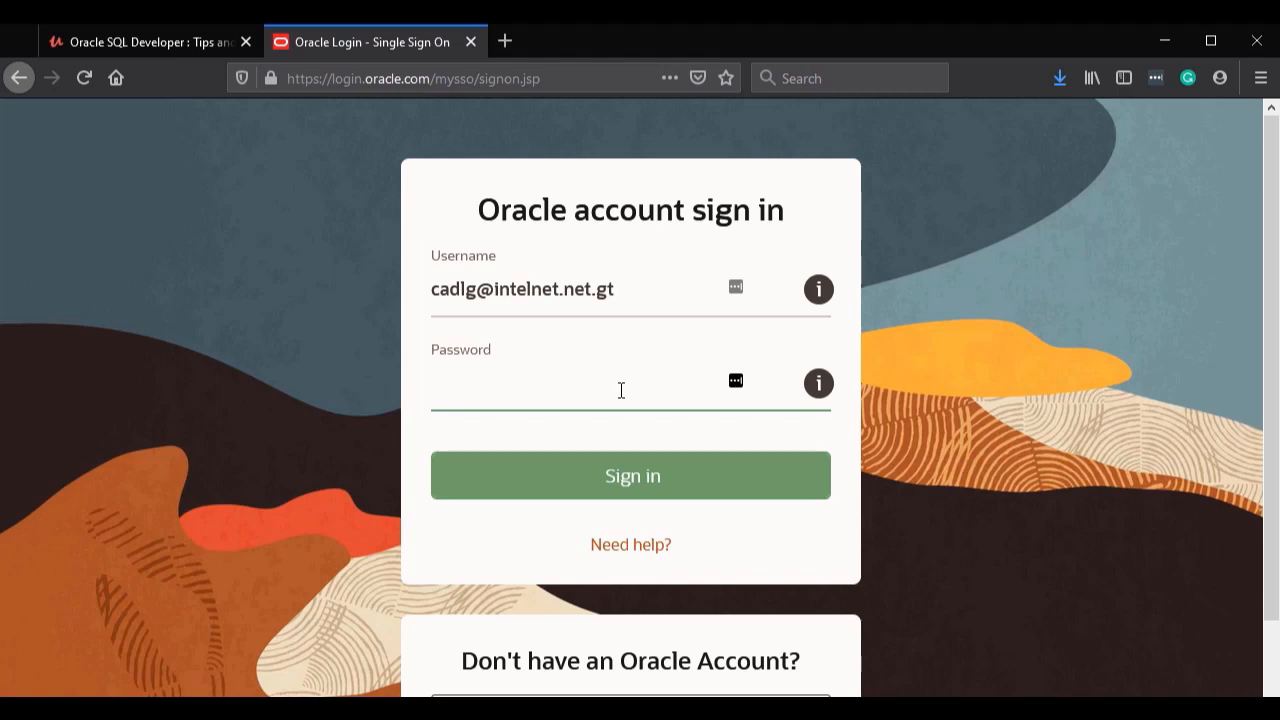
{"action": "type", "text": "••••••"}
{"action": "key", "text": "Return"}
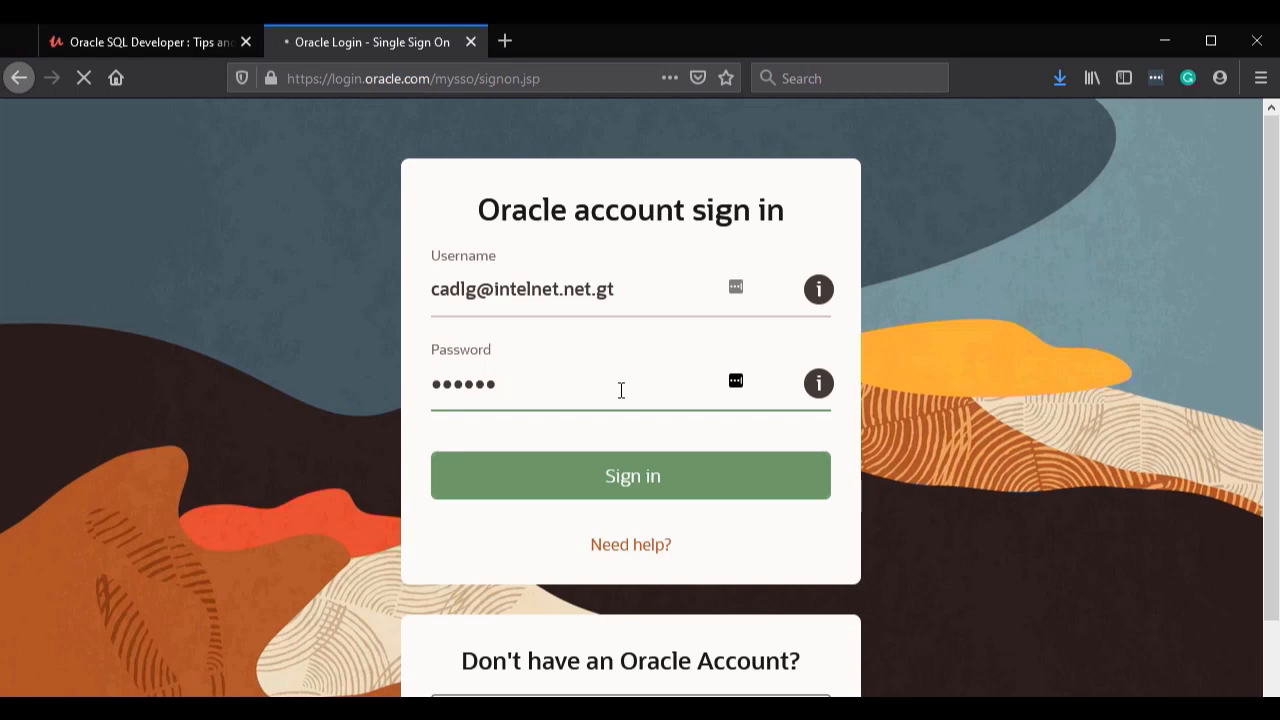
- Locate the downloaded sqldeveloper-19.4.0.354.1759-no-jre.zip in its folder and open the archive
{"action": "left_click", "coordinate": [1064, 78]}
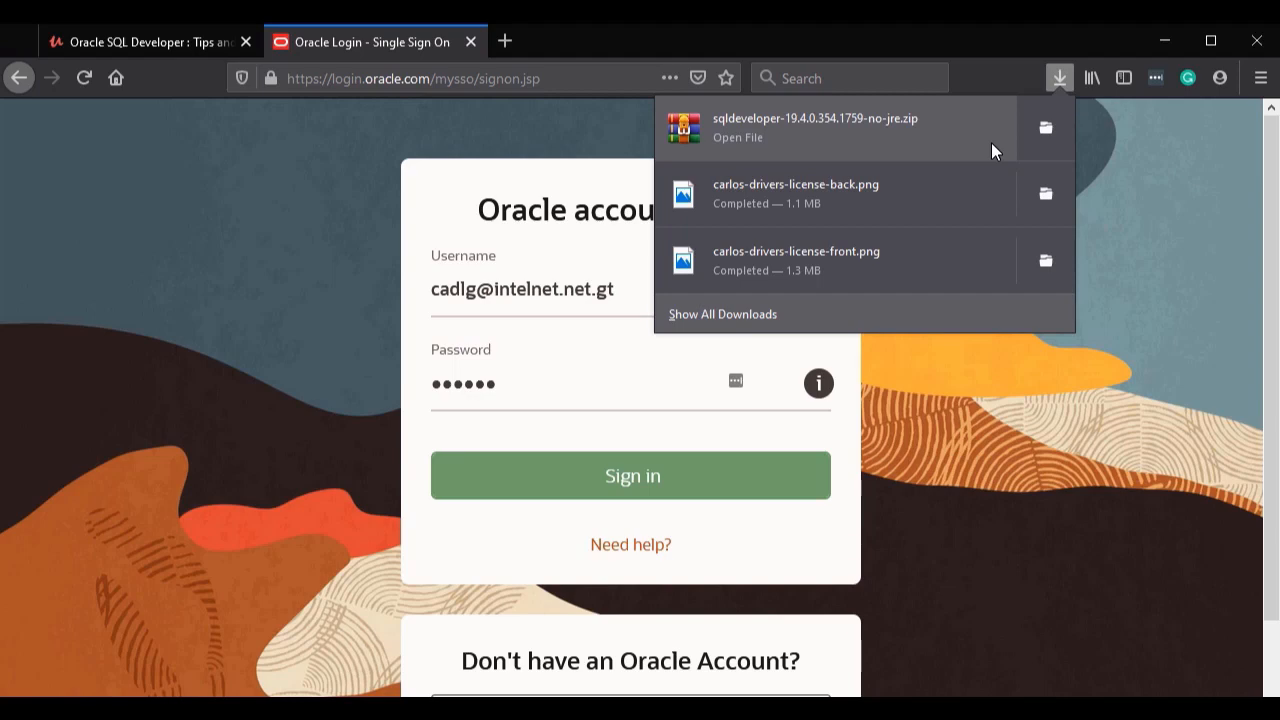
{"action": "left_click", "coordinate": [1035, 128]}
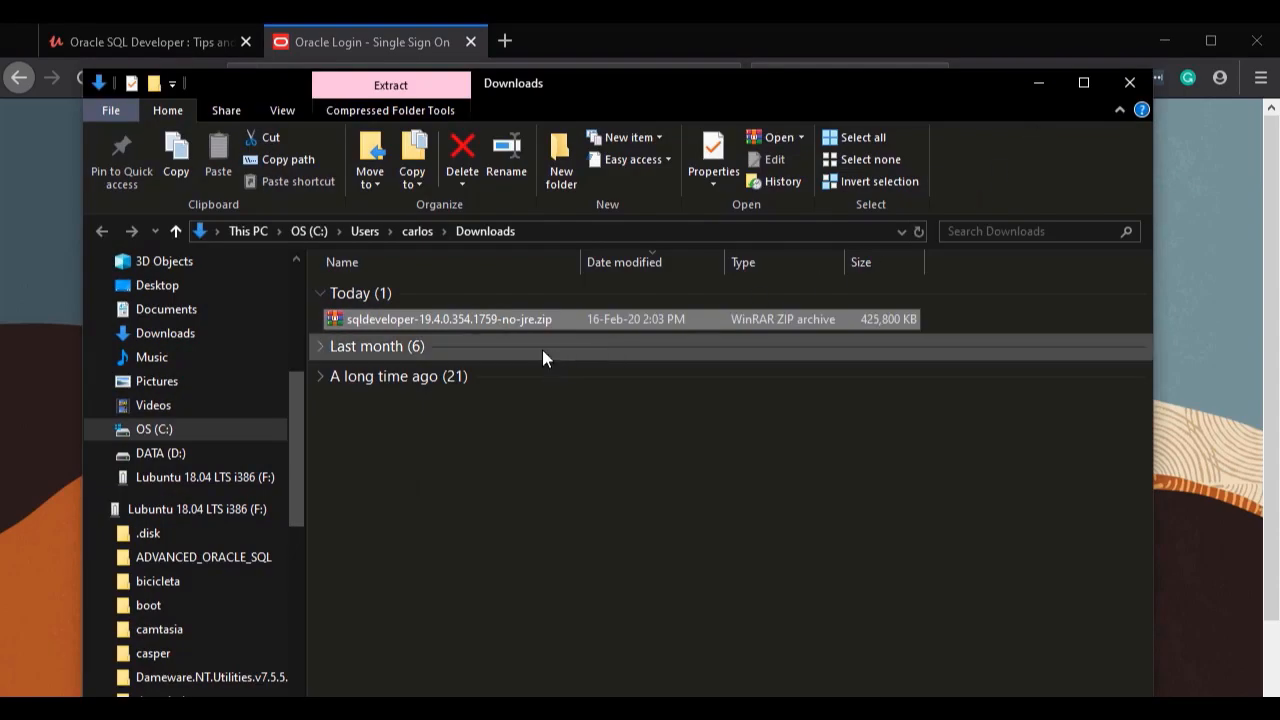
{"action": "double_click", "coordinate": [520, 320]}
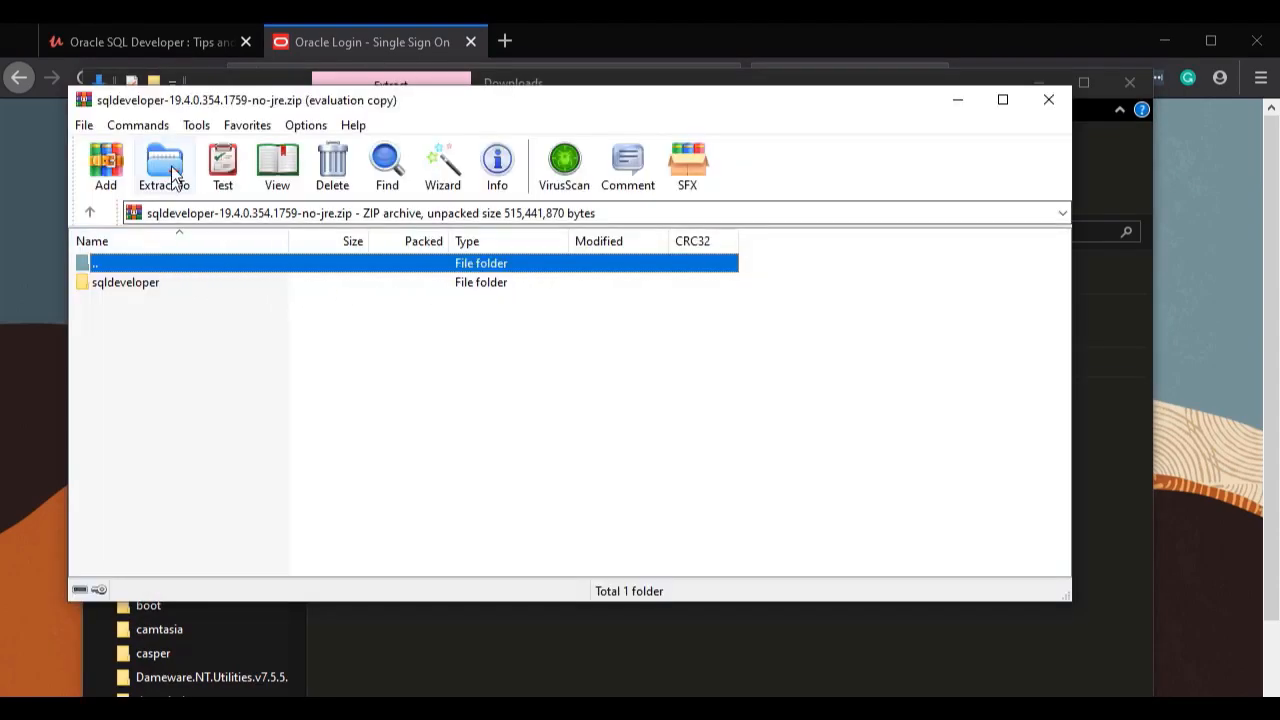
- Extract the archive to a folder named sqldeveloper-19.4 in Downloads and close the archive window
{"action": "left_click", "coordinate": [164, 168]}
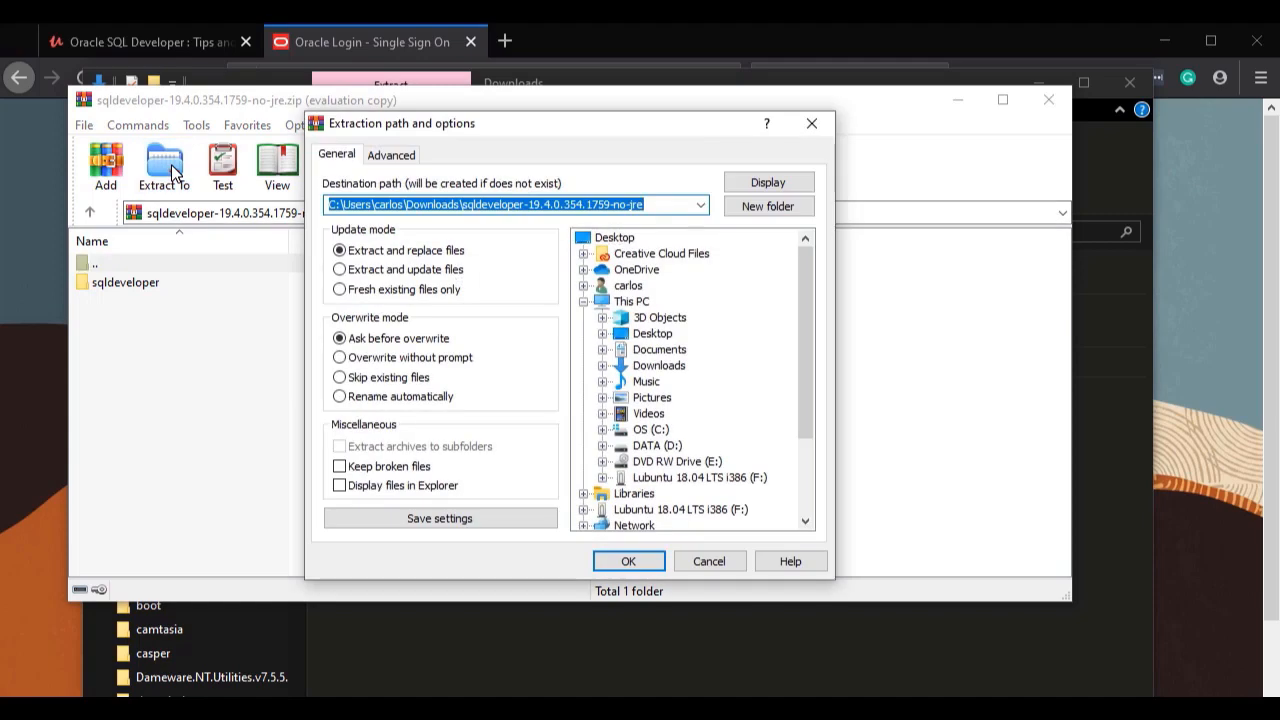
{"action": "left_click", "coordinate": [460, 206]}
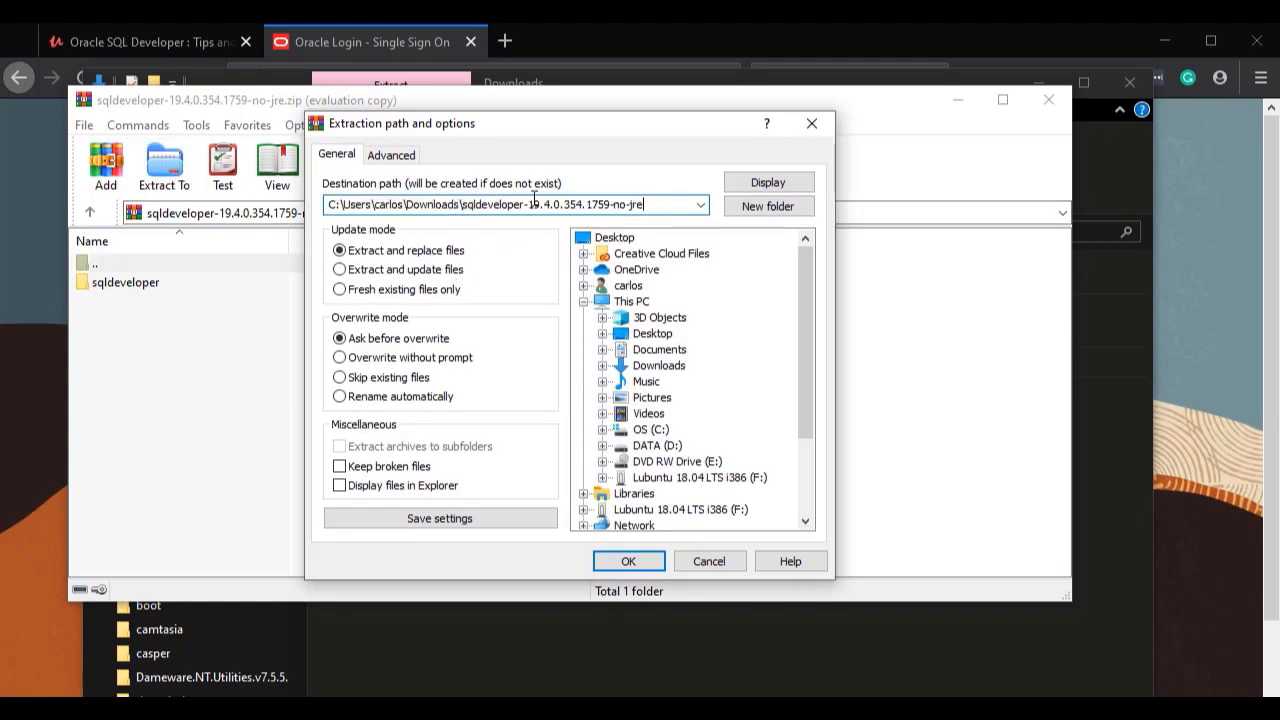
{"action": "key", "text": "BackSpace"}
{"action": "key", "text": "BackSpace"}
{"action": "key", "text": "BackSpace"}
{"action": "key", "text": "BackSpace"}
{"action": "key", "text": "BackSpace"}
{"action": "key", "text": "BackSpace"}
{"action": "key", "text": "BackSpace"}
{"action": "key", "text": "BackSpace"}
{"action": "key", "text": "BackSpace"}
{"action": "key", "text": "BackSpace"}
{"action": "key", "text": "BackSpace"}
{"action": "key", "text": "BackSpace"}
{"action": "key", "text": "BackSpace"}
{"action": "key", "text": "BackSpace"}
{"action": "key", "text": "BackSpace"}
{"action": "key", "text": "BackSpace"}
{"action": "key", "text": "BackSpace"}
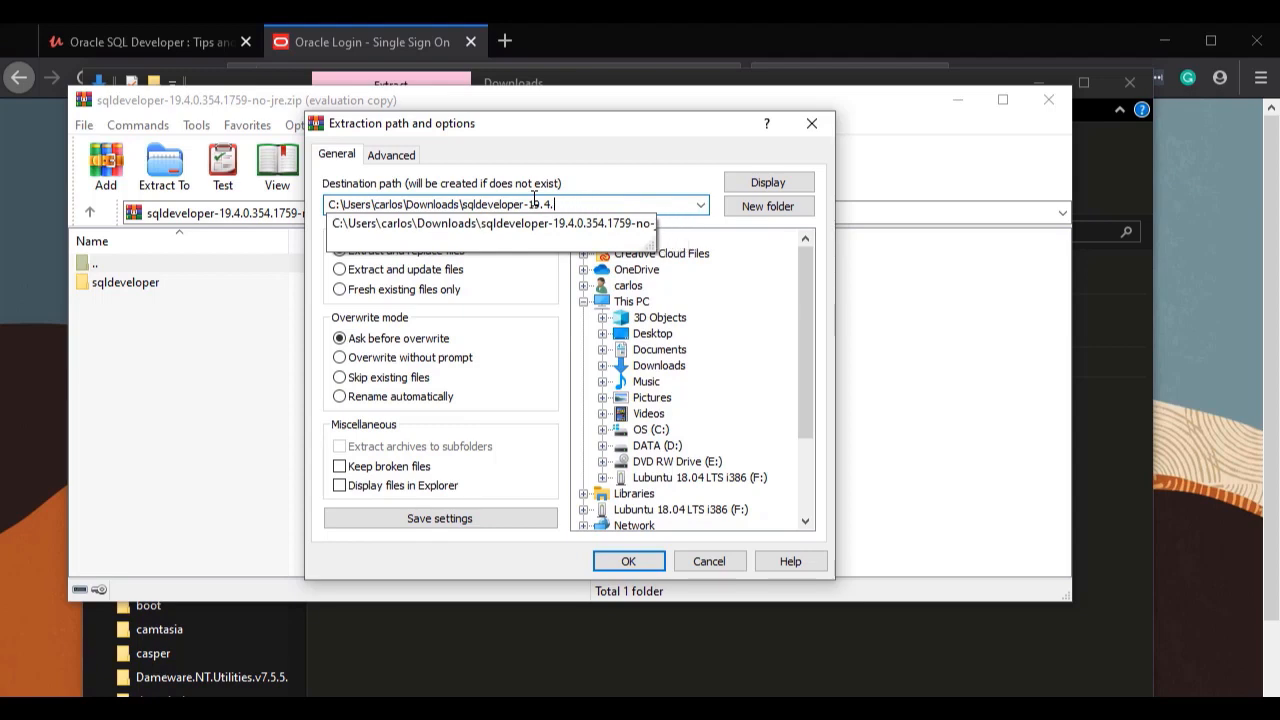
{"action": "key", "text": "BackSpace"}
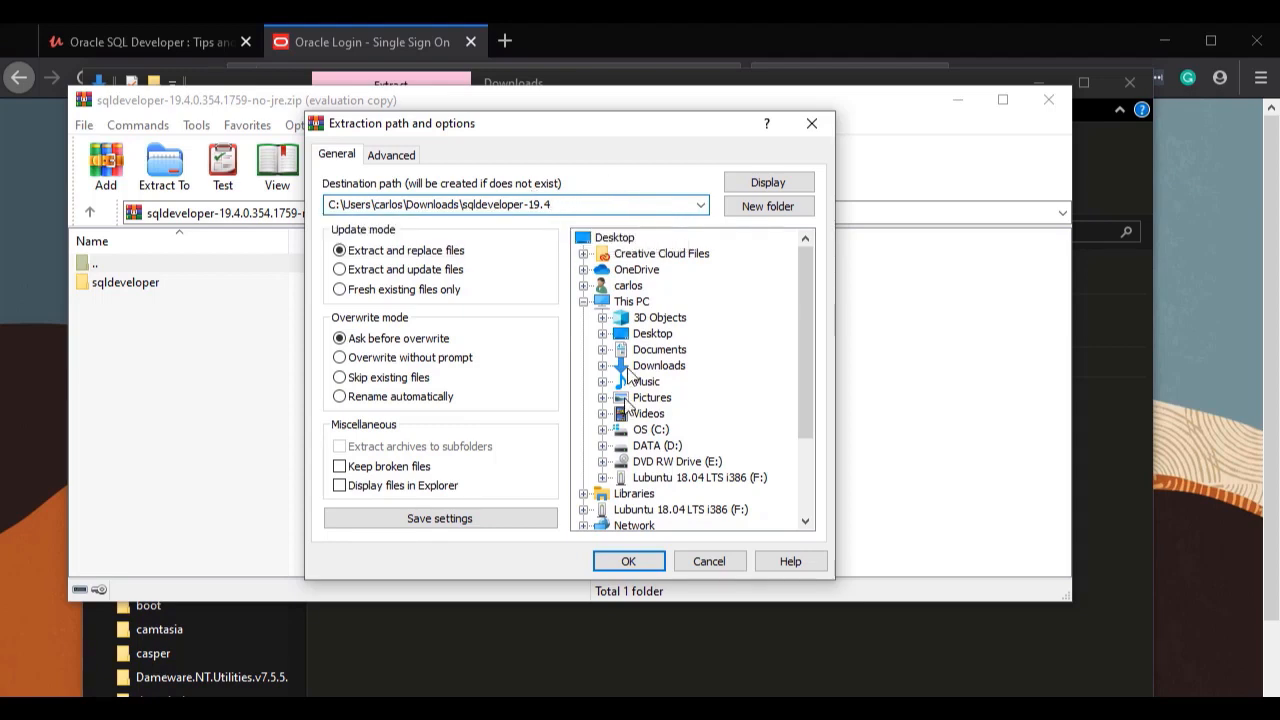
{"action": "left_click", "coordinate": [624, 562]}
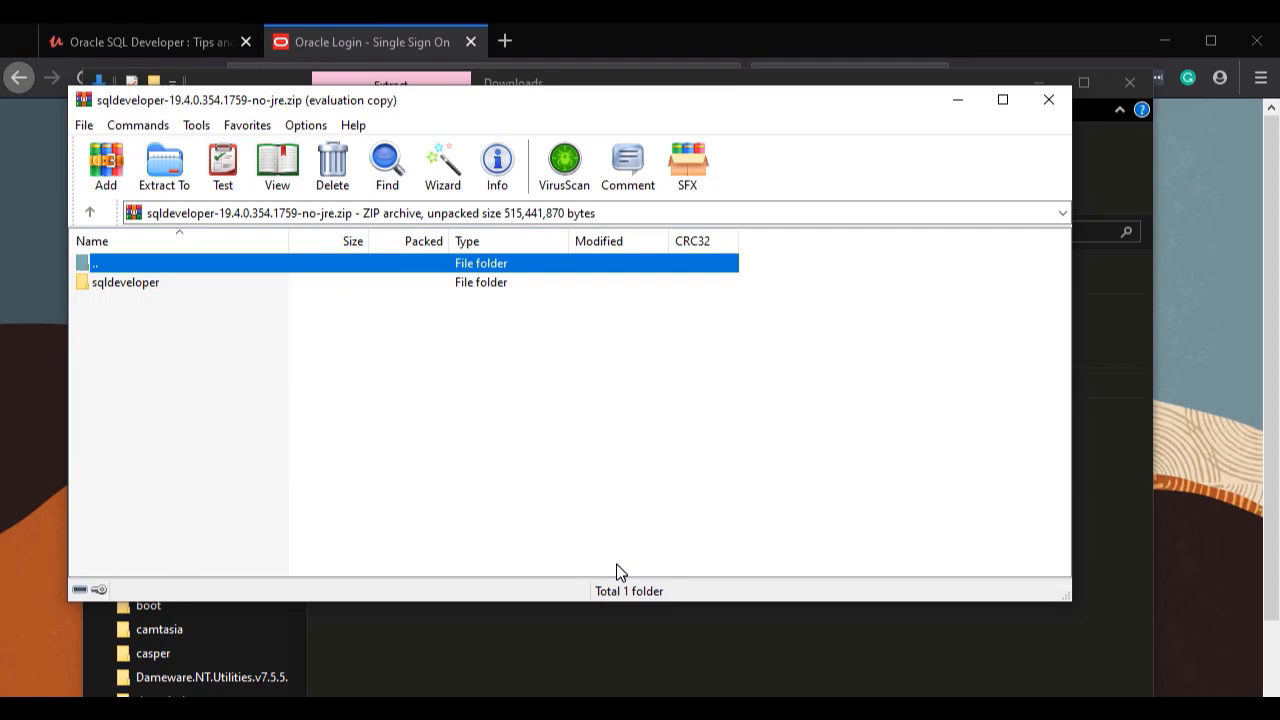
{"action": "left_click", "coordinate": [1045, 101]}
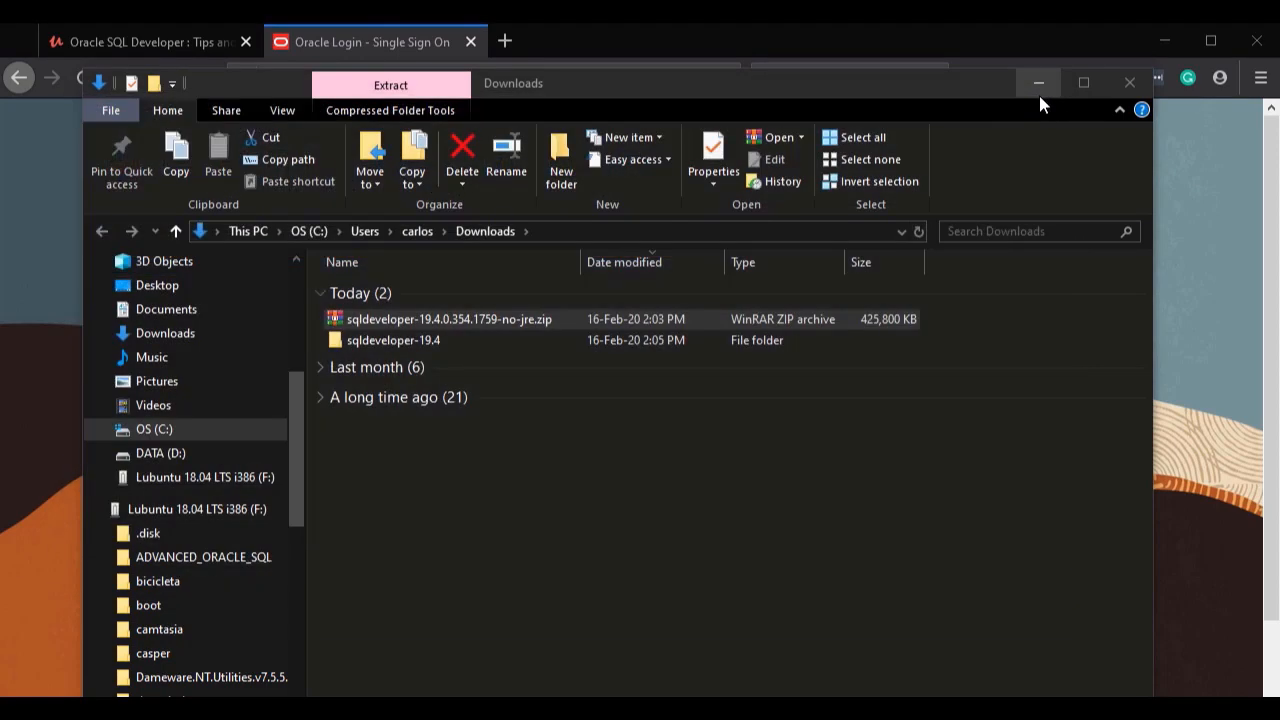
- Open the sqldeveloper program folder inside the extracted sqldeveloper-19.4 folder
{"action": "left_click", "coordinate": [522, 336]}
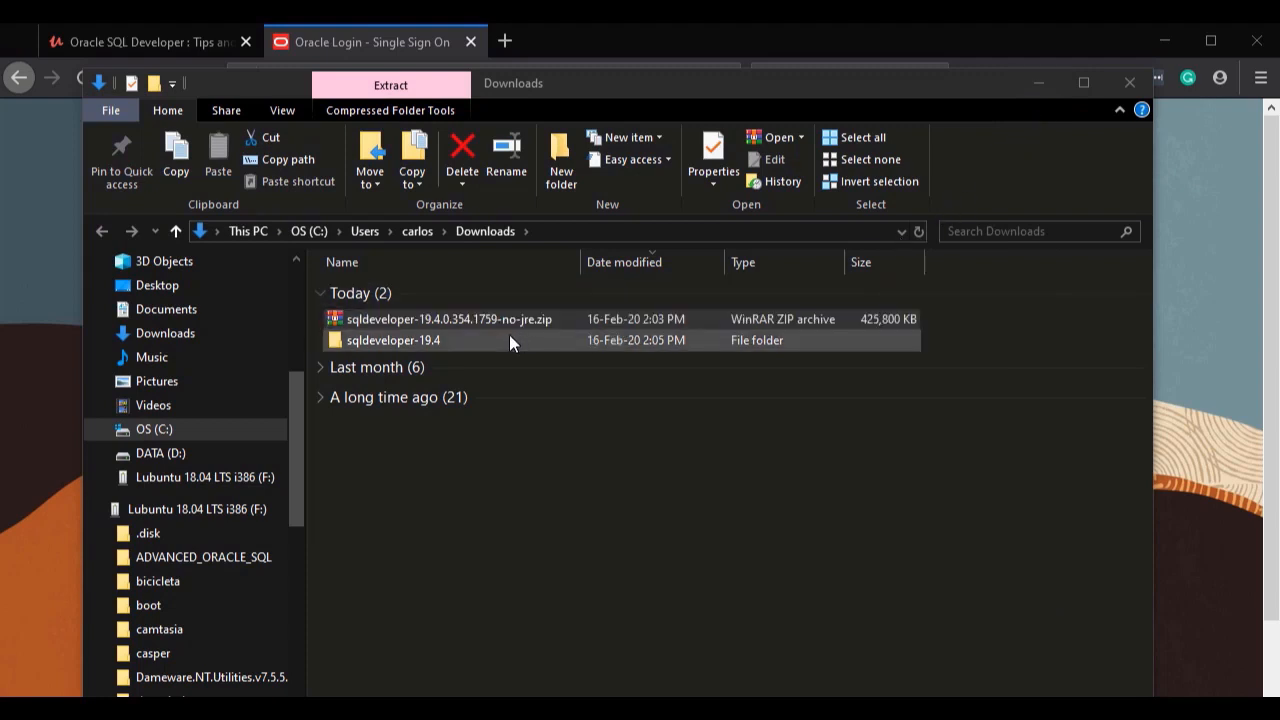
{"action": "double_click", "coordinate": [429, 341]}
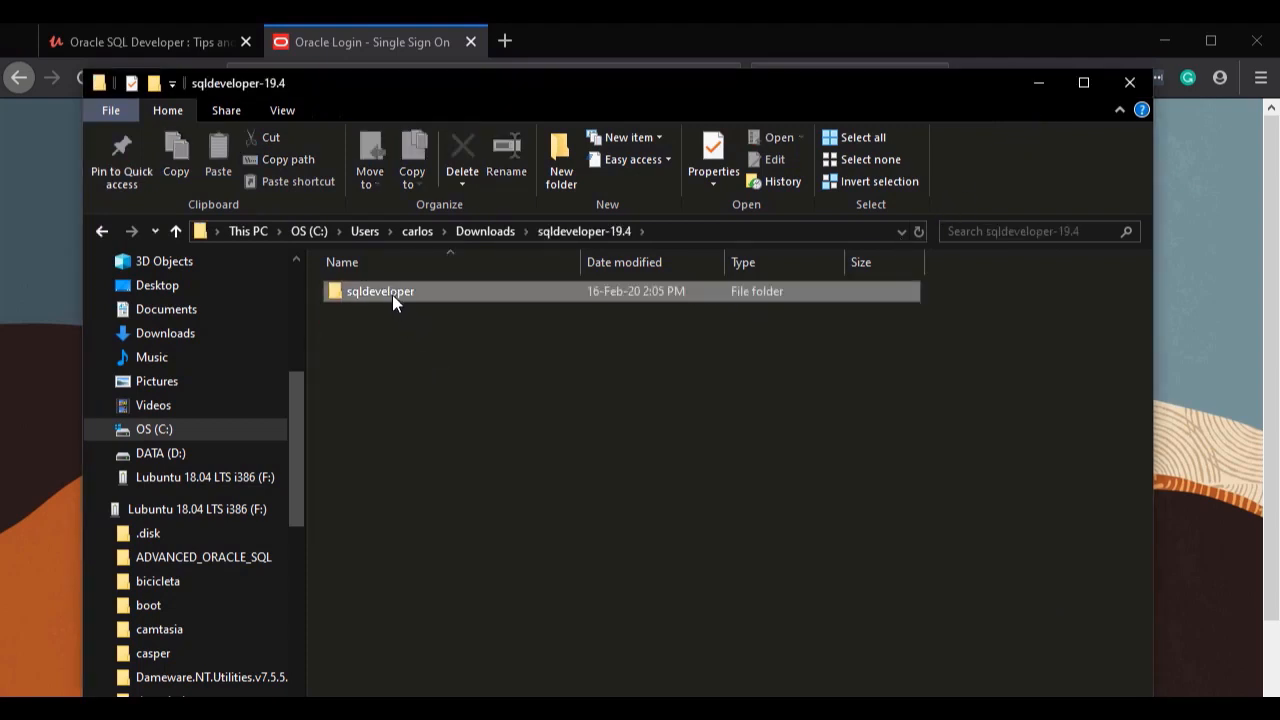
{"action": "double_click", "coordinate": [392, 295]}
{"action": "scroll", "coordinate": [470, 393], "scroll_direction": "down", "scroll_amount": 1}
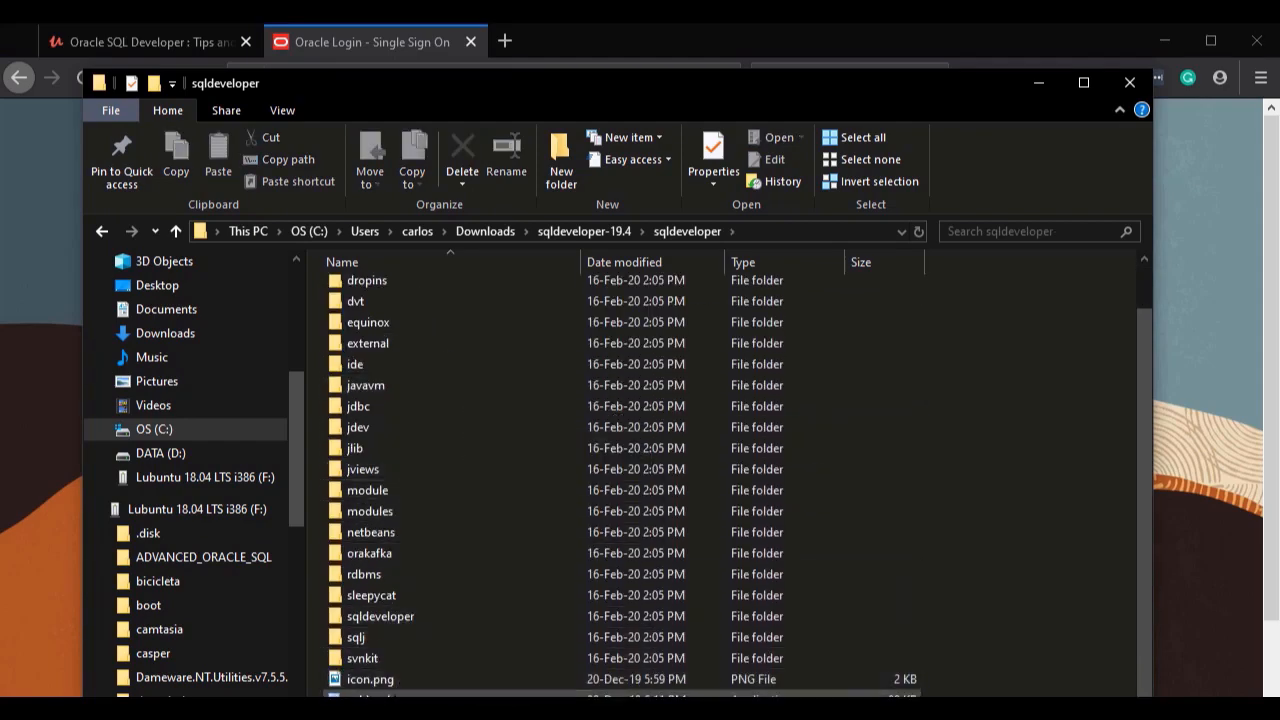
- Place a shortcut to sqldeveloper.exe on the desktop and launch SQL Developer from it
{"action": "right_click", "coordinate": [352, 693]}
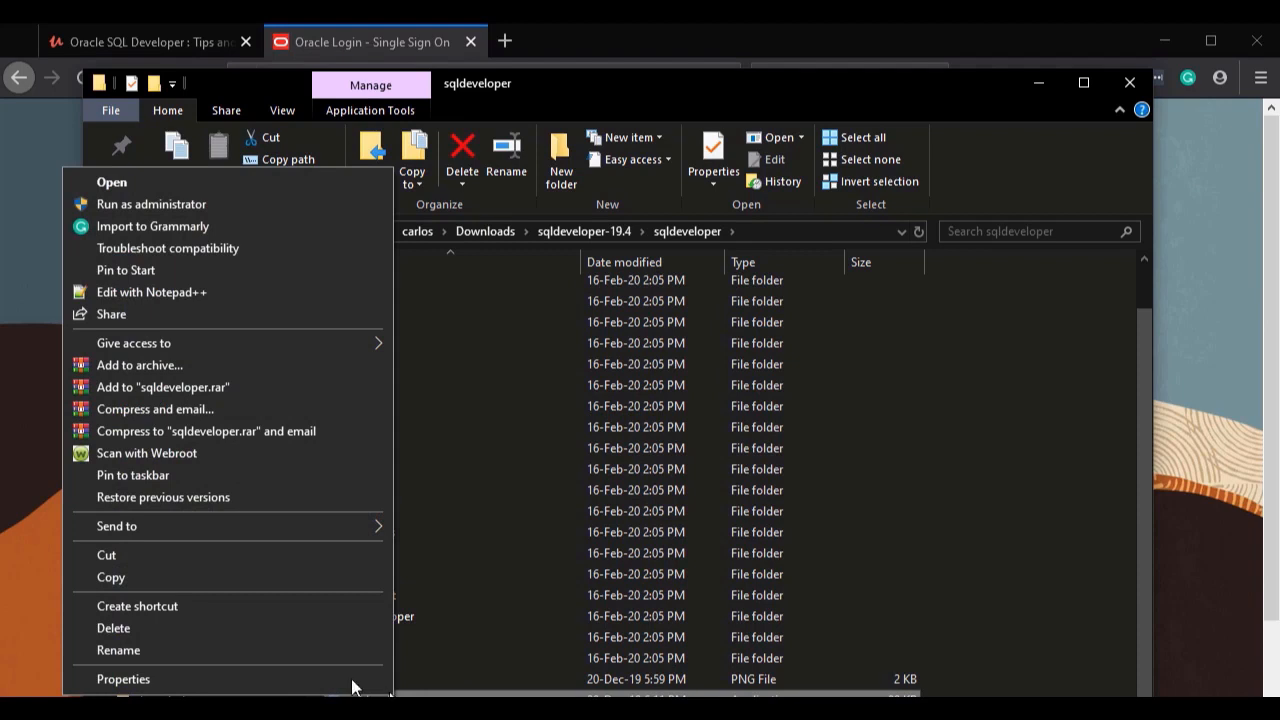
{"action": "left_click", "coordinate": [311, 606]}
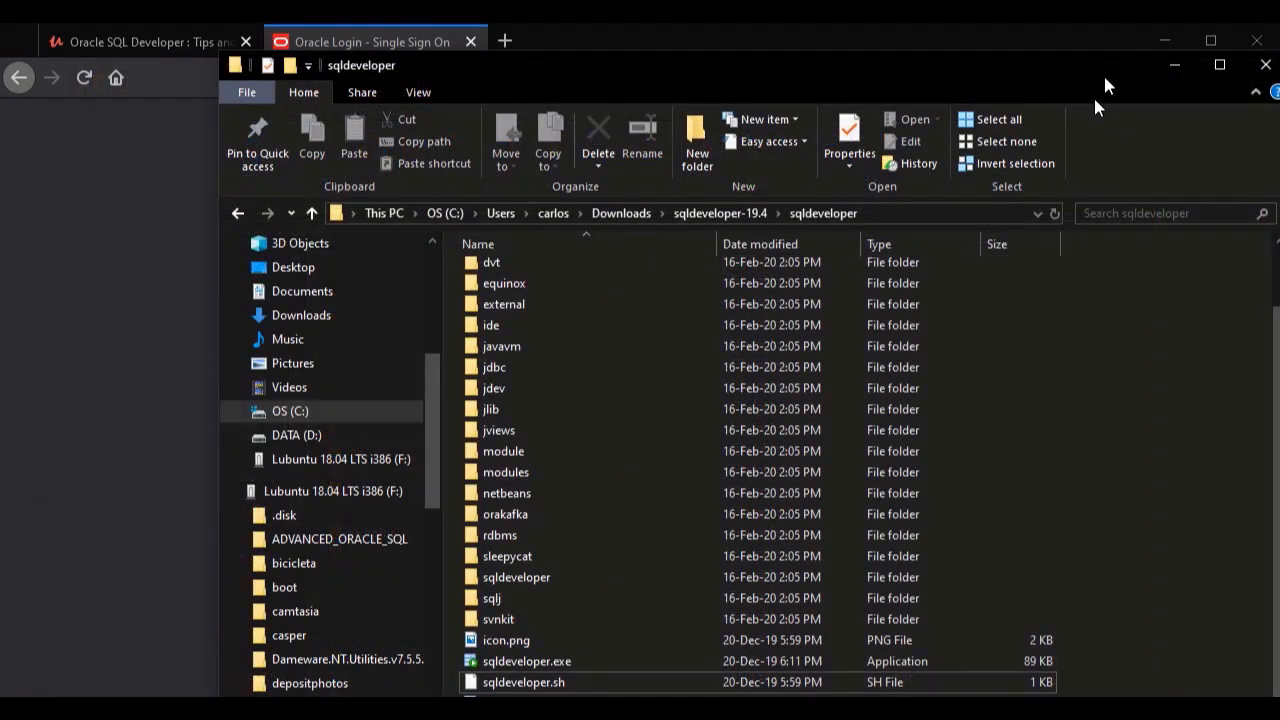
{"action": "left_click", "coordinate": [1163, 34]}
{"action": "left_click_drag", "start_coordinate": [527, 661], "coordinate": [130, 543]}
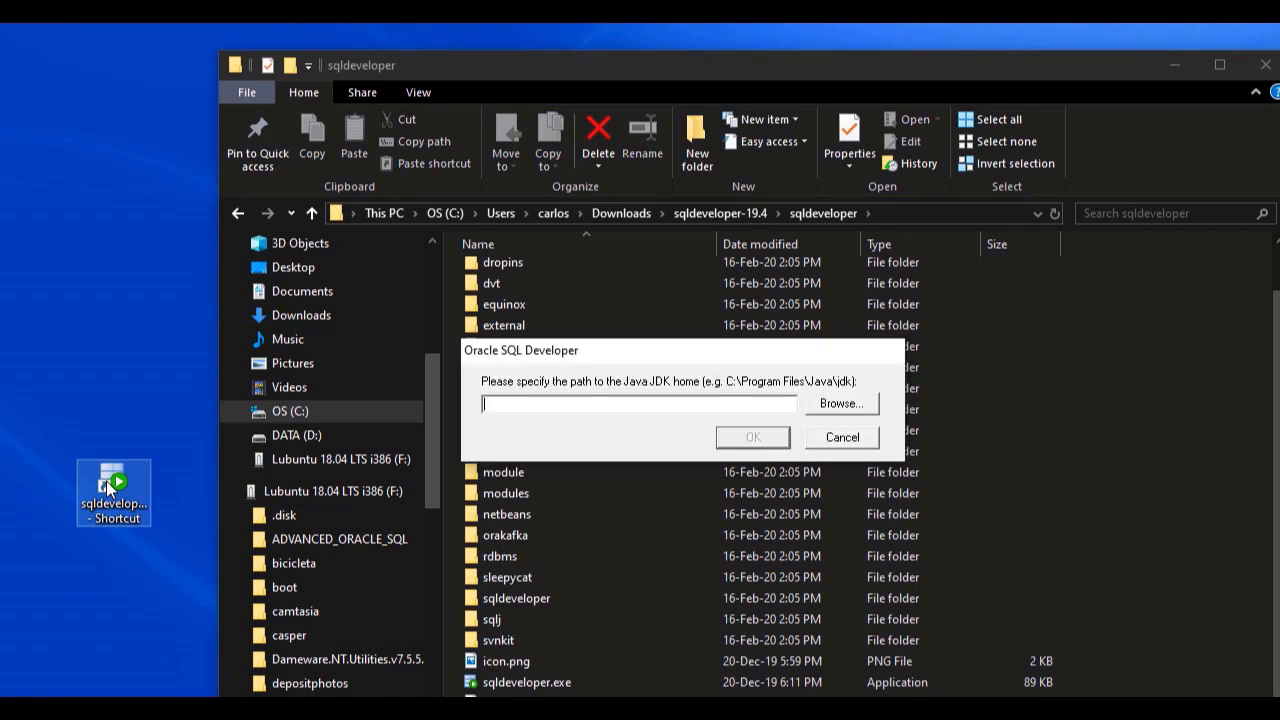
- Set the Java JDK home to C:\Program Files\Java\jdk1.8.0_191 and confirm it
{"action": "left_click", "coordinate": [822, 410]}
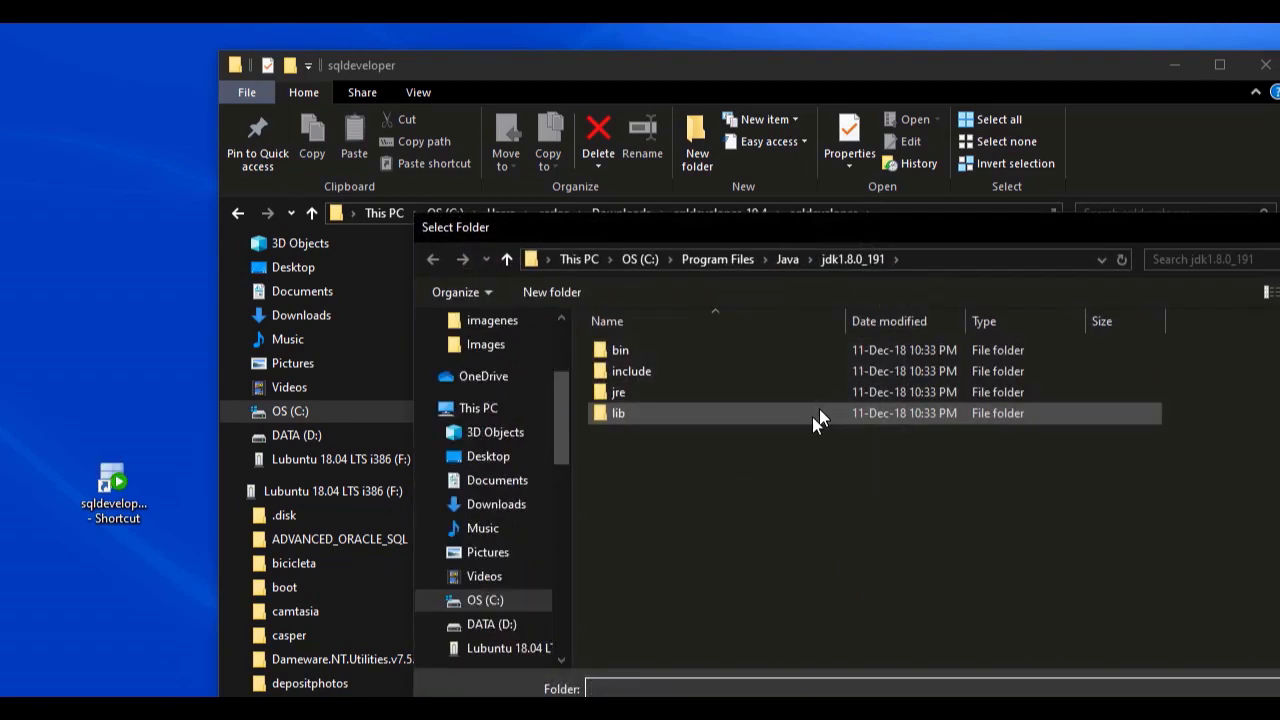
{"action": "left_click", "coordinate": [434, 602]}
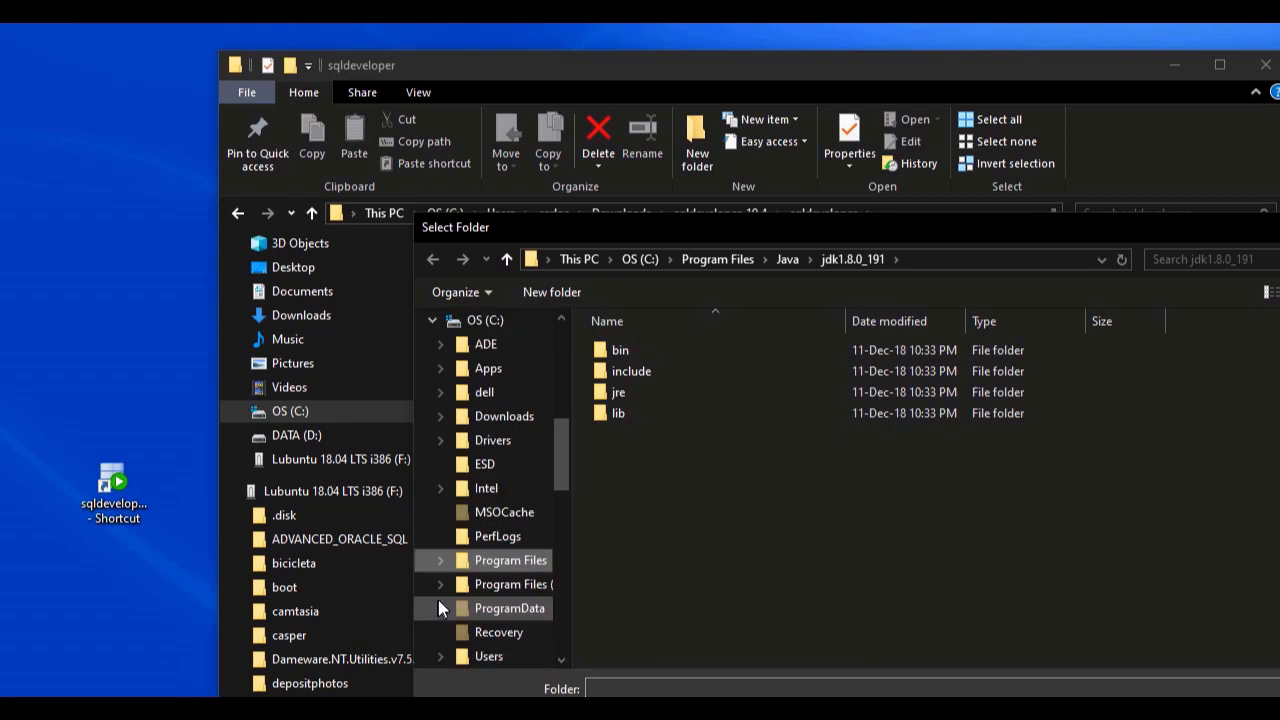
{"action": "left_click", "coordinate": [439, 564]}
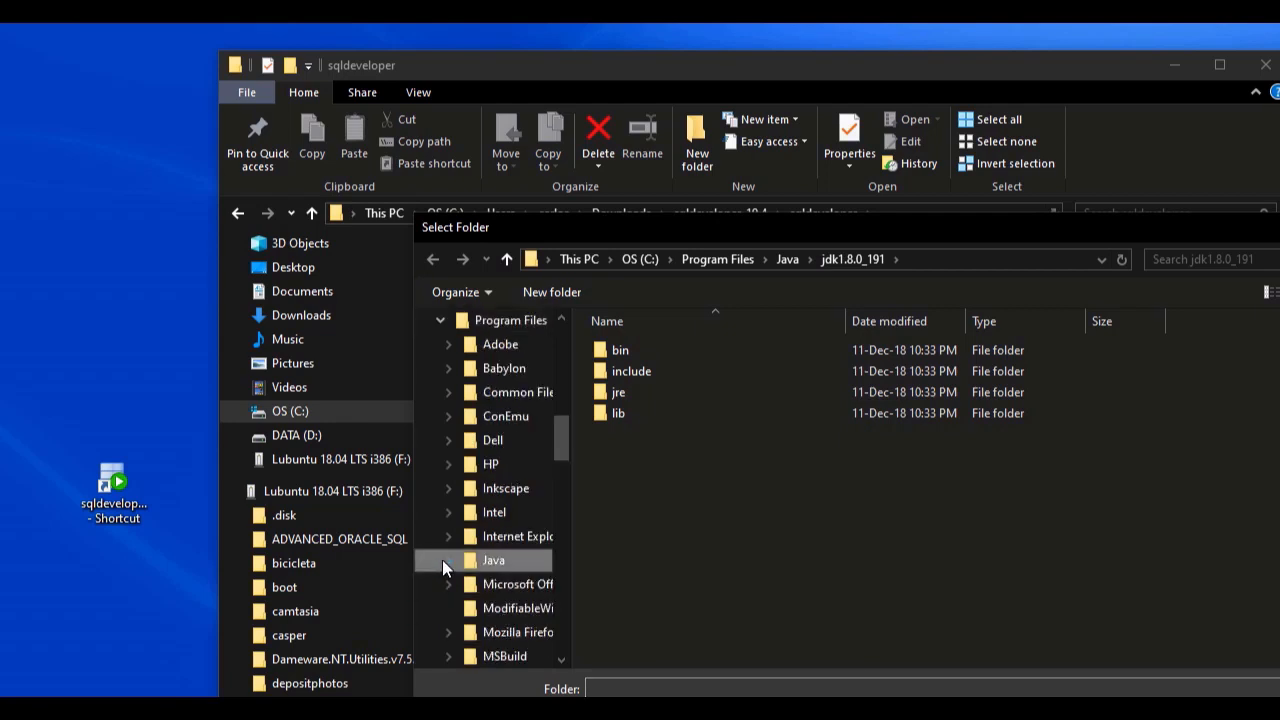
{"action": "left_click", "coordinate": [443, 565]}
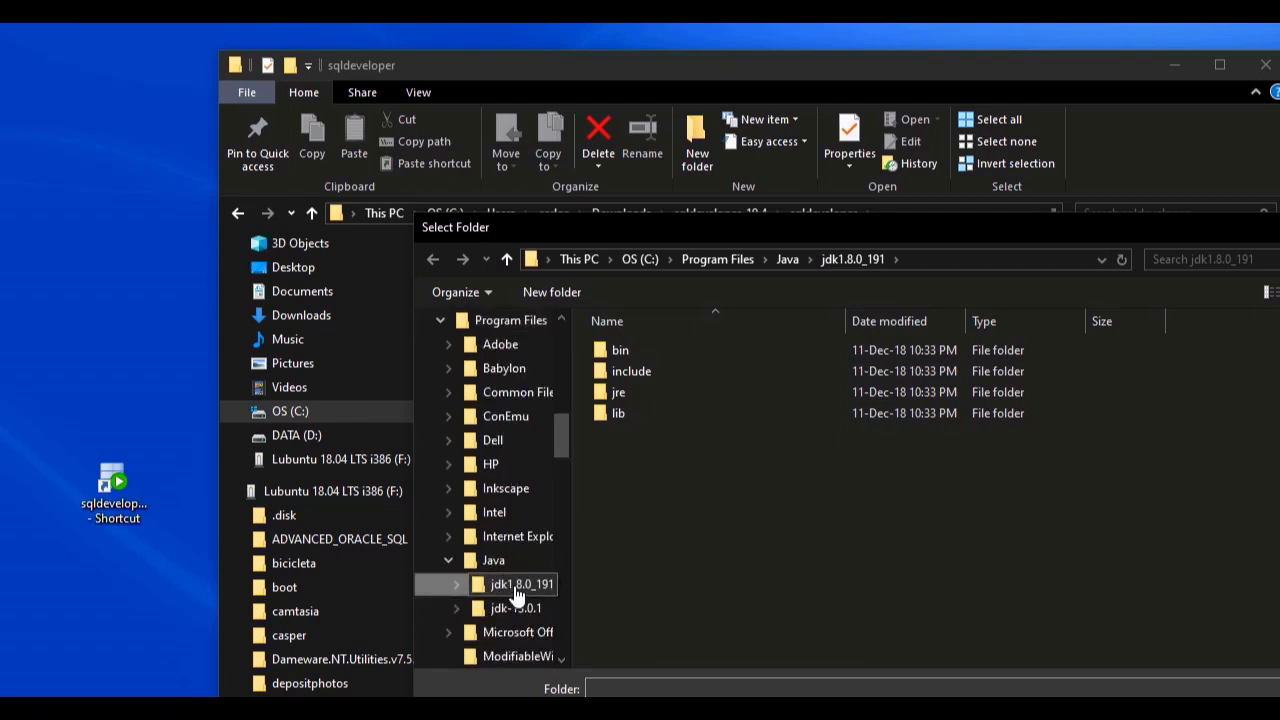
{"action": "left_click", "coordinate": [517, 596]}
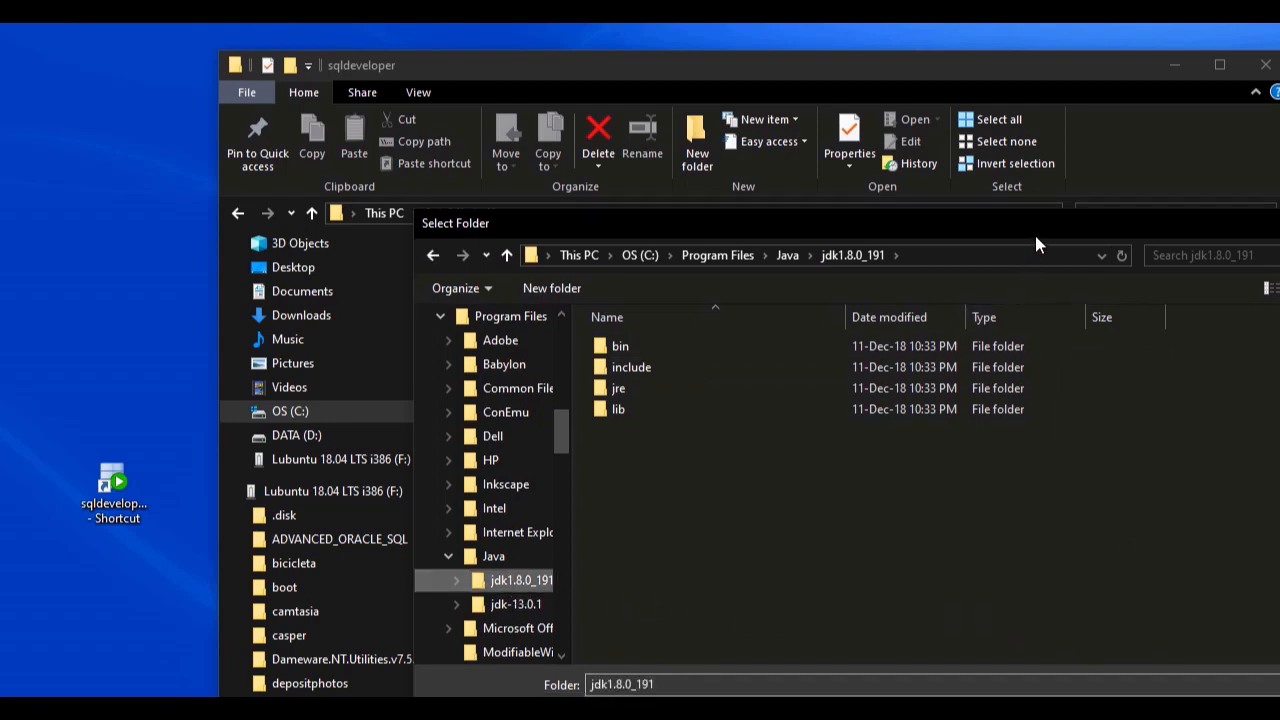
{"action": "left_click_drag", "start_coordinate": [1040, 234], "coordinate": [850, 218]}
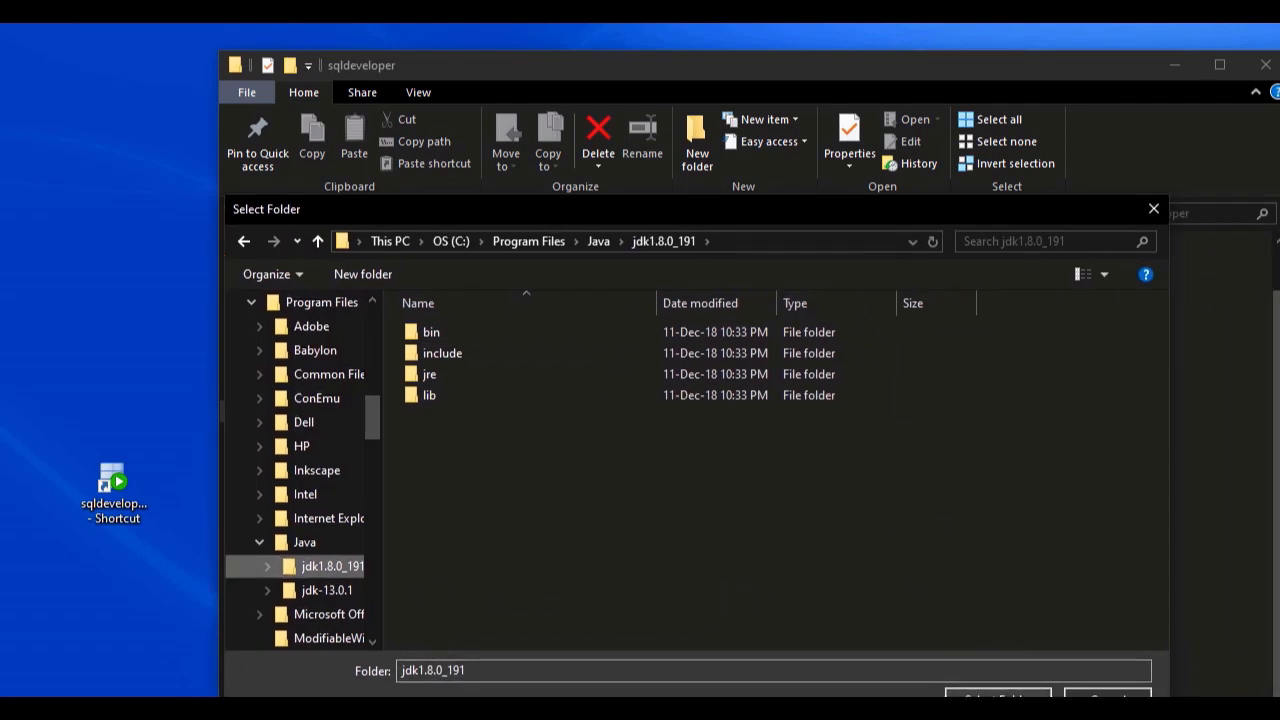
{"action": "left_click", "coordinate": [998, 696]}
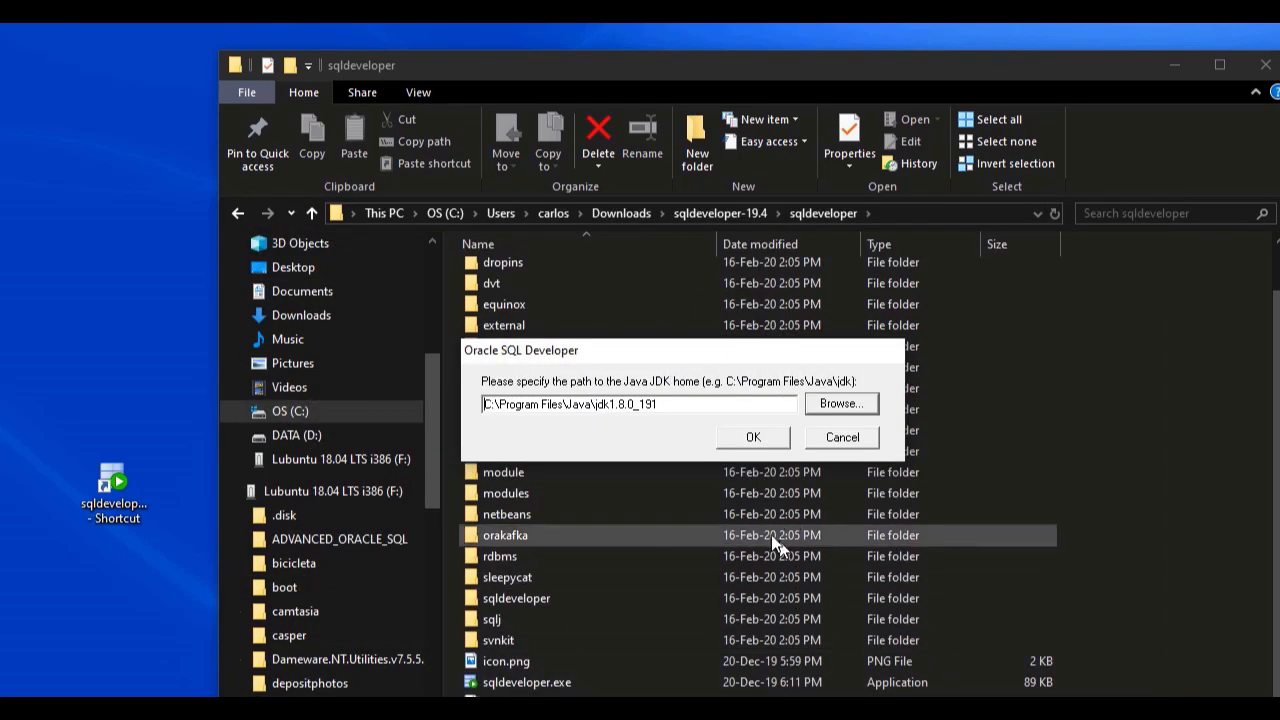
{"action": "left_click", "coordinate": [758, 440]}
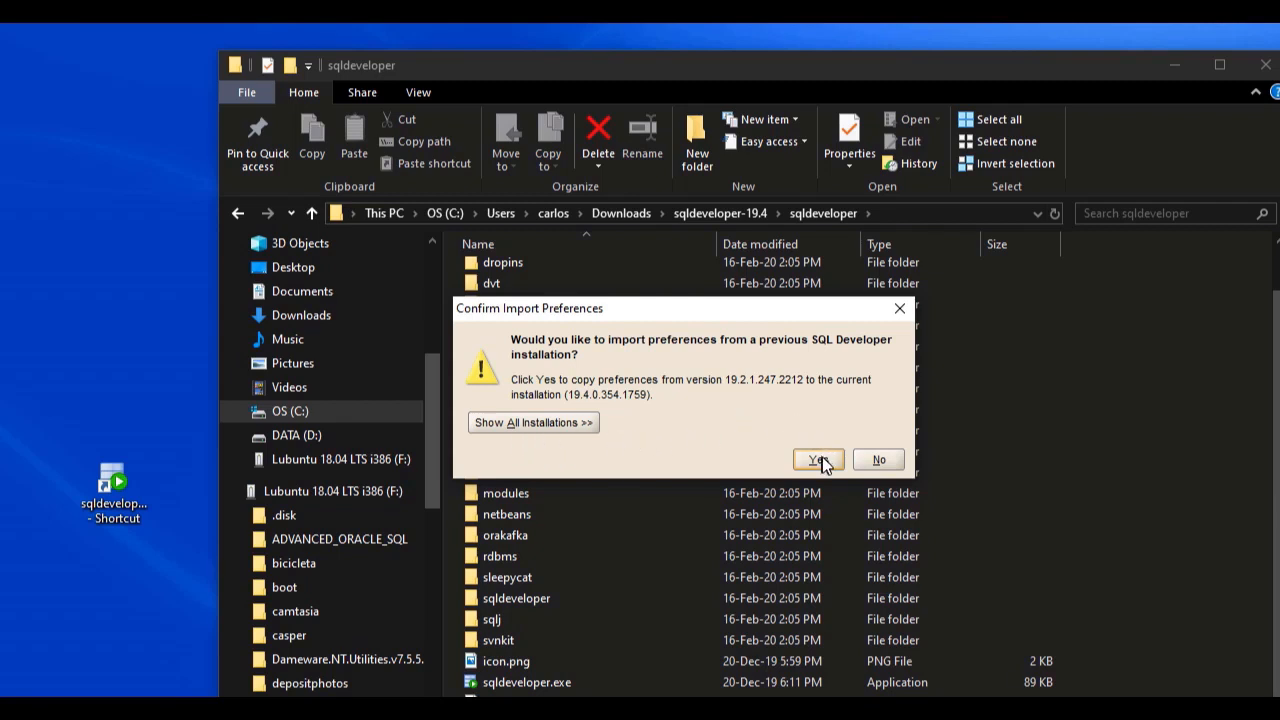
- Decline importing preferences from the previous installation and turn off automated usage reporting to Oracle
{"action": "left_click", "coordinate": [878, 460]}
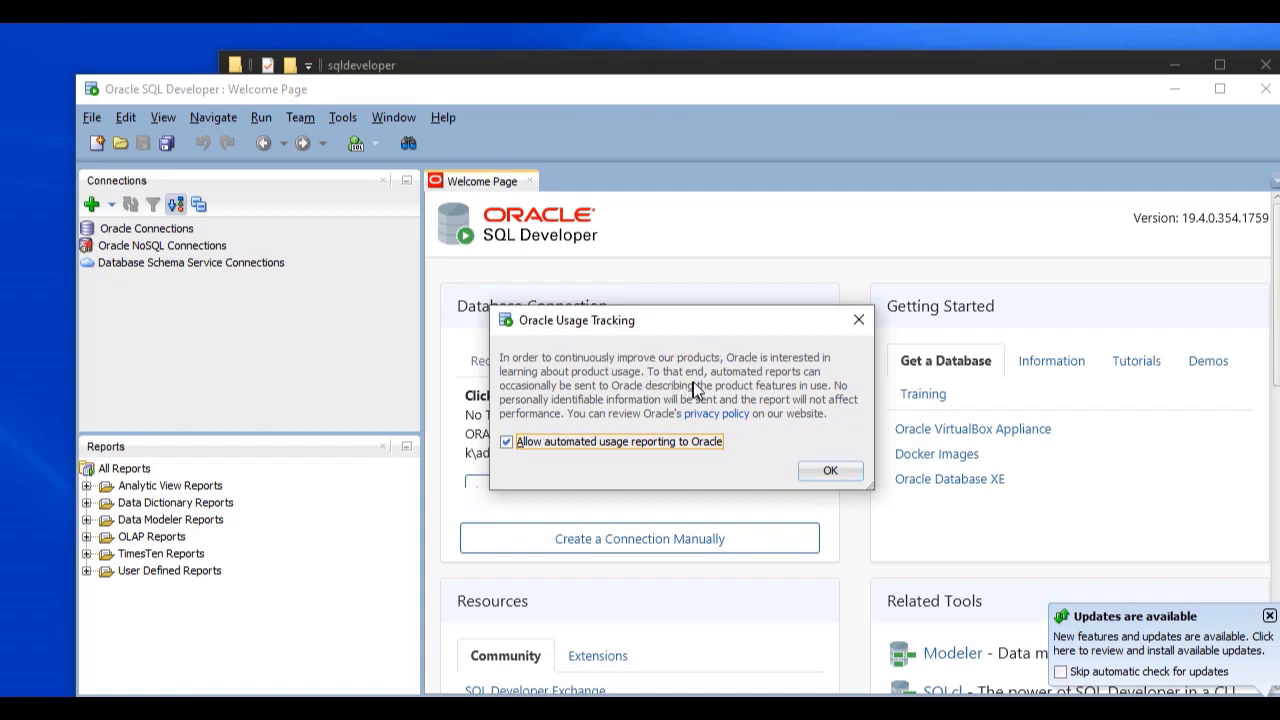
{"action": "left_click", "coordinate": [507, 441]}
{"action": "left_click", "coordinate": [829, 468]}
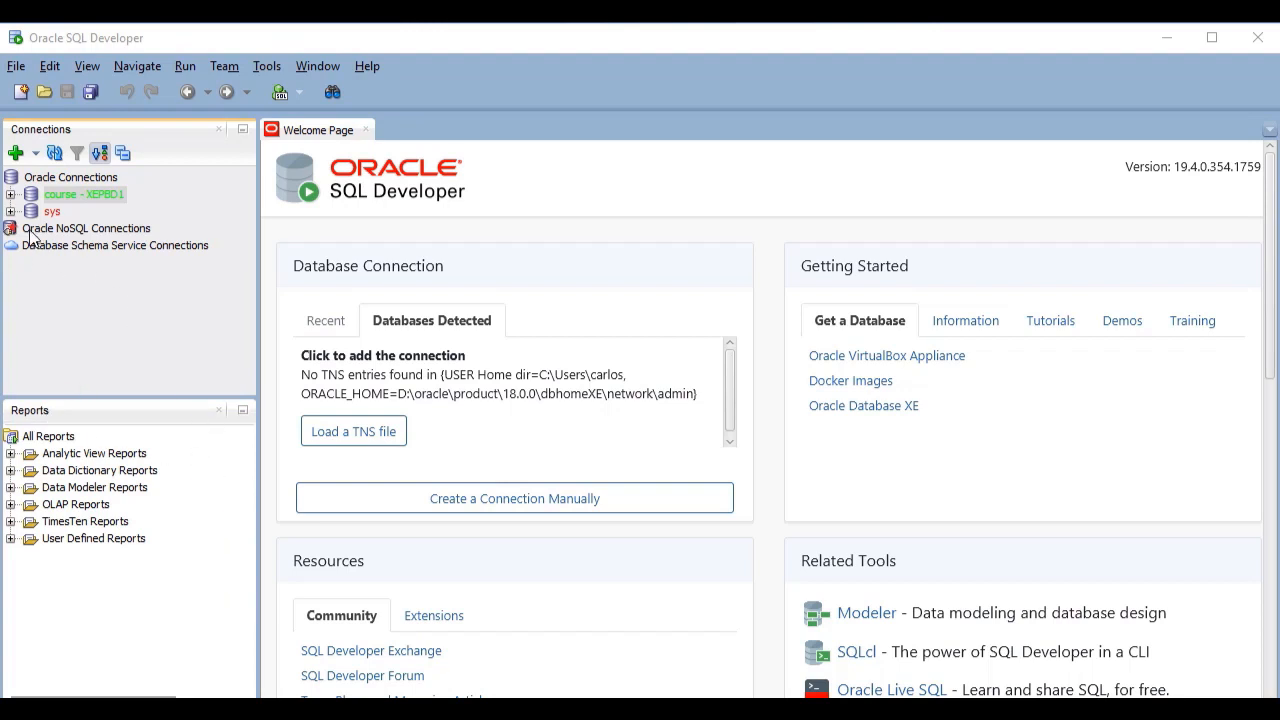
- Connect to the course - XEPBD1 database connection and open an SQL worksheet for it
{"action": "left_click", "coordinate": [33, 200]}
{"action": "double_click", "coordinate": [33, 200]}
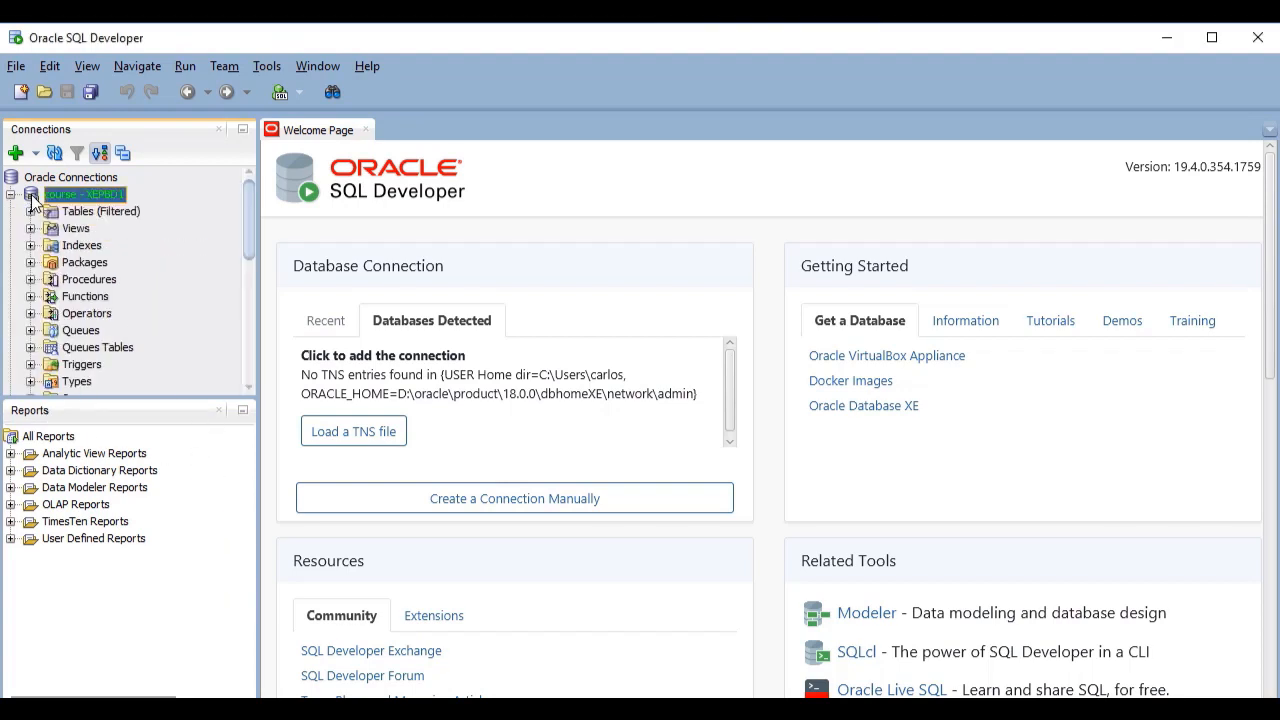
{"action": "right_click", "coordinate": [33, 200]}
{"action": "left_click", "coordinate": [102, 660]}
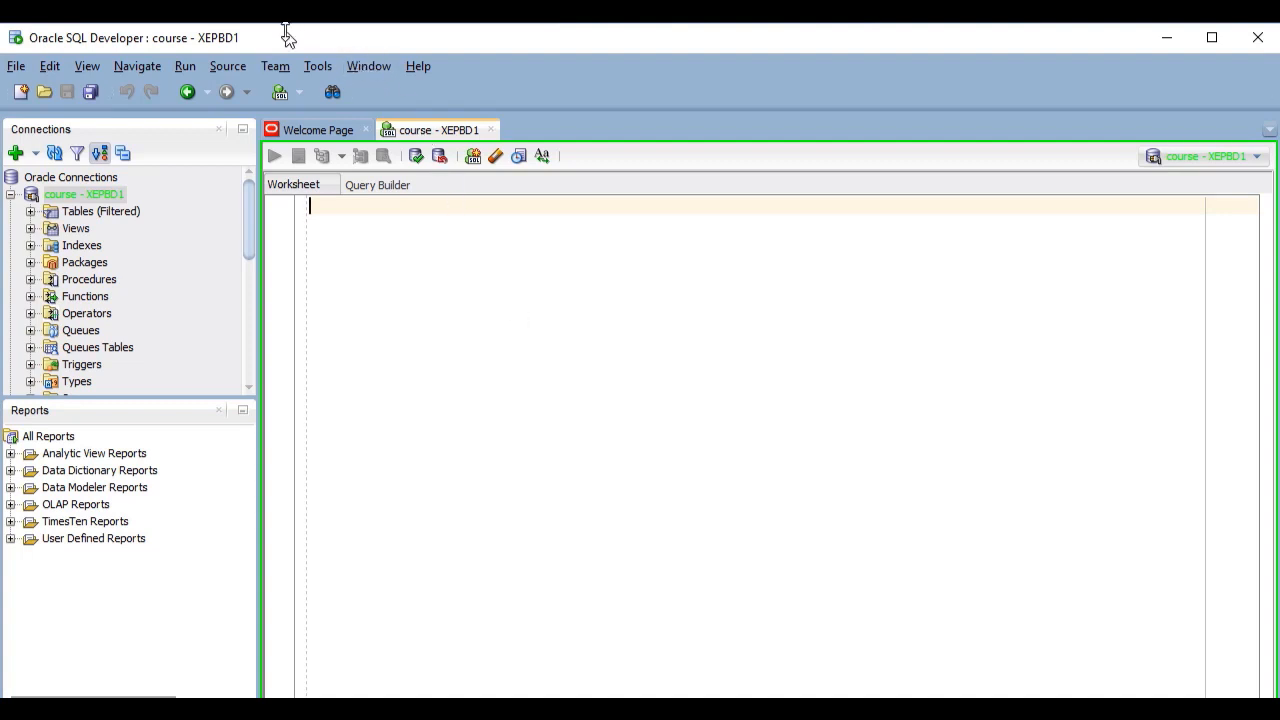
{"action": "left_click", "coordinate": [6, 70]}
{"action": "mouse_move", "coordinate": [50, 72]}
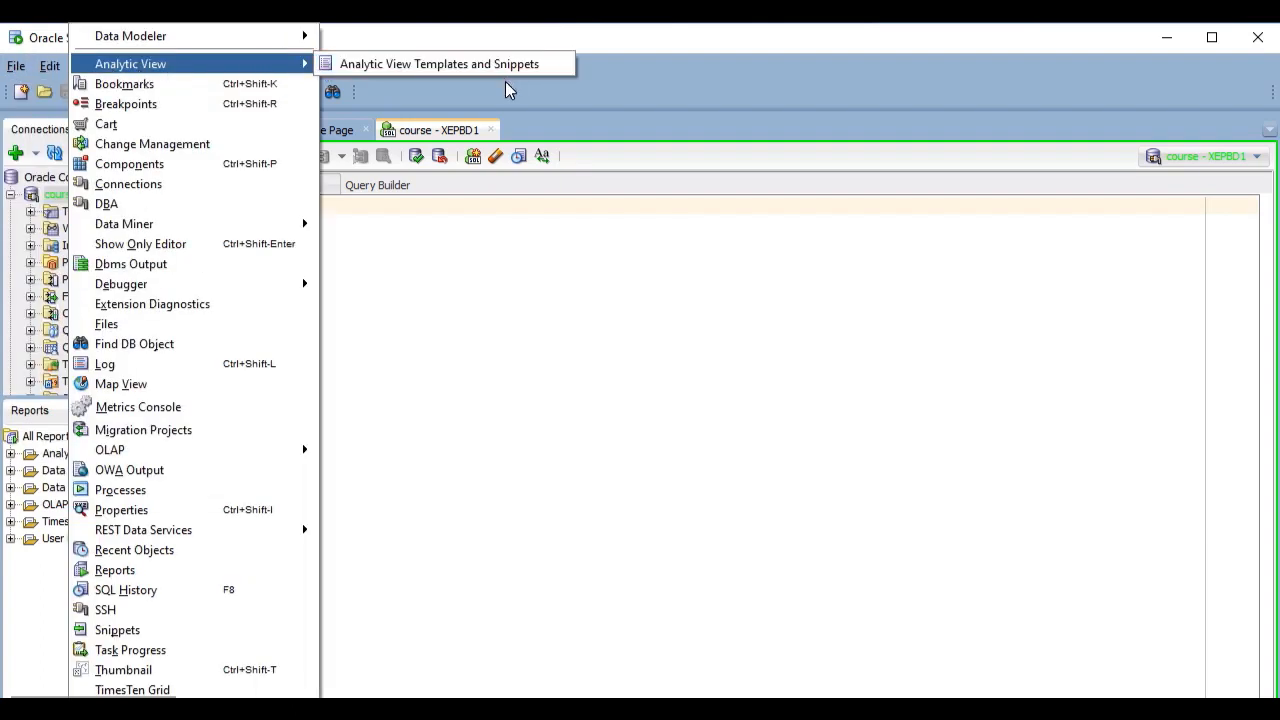
{"action": "left_click", "coordinate": [500, 81]}
{"action": "left_click", "coordinate": [73, 68]}
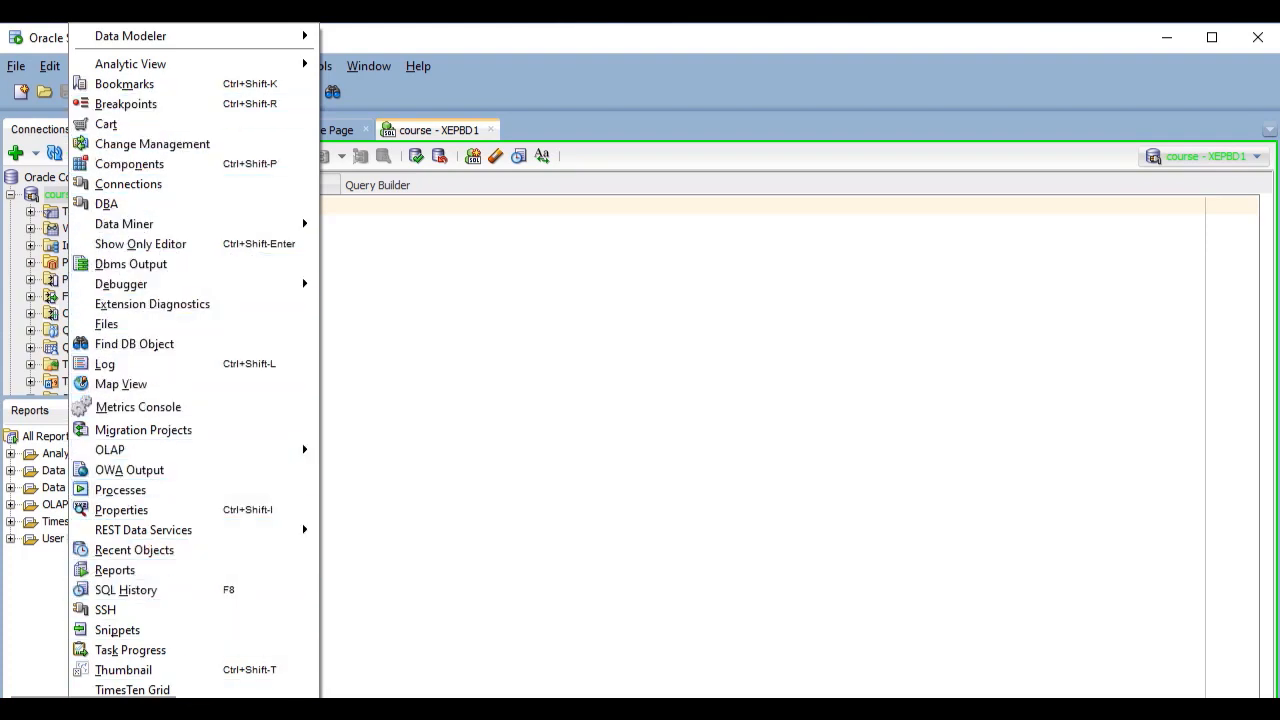
{"action": "left_click", "coordinate": [389, 254]}
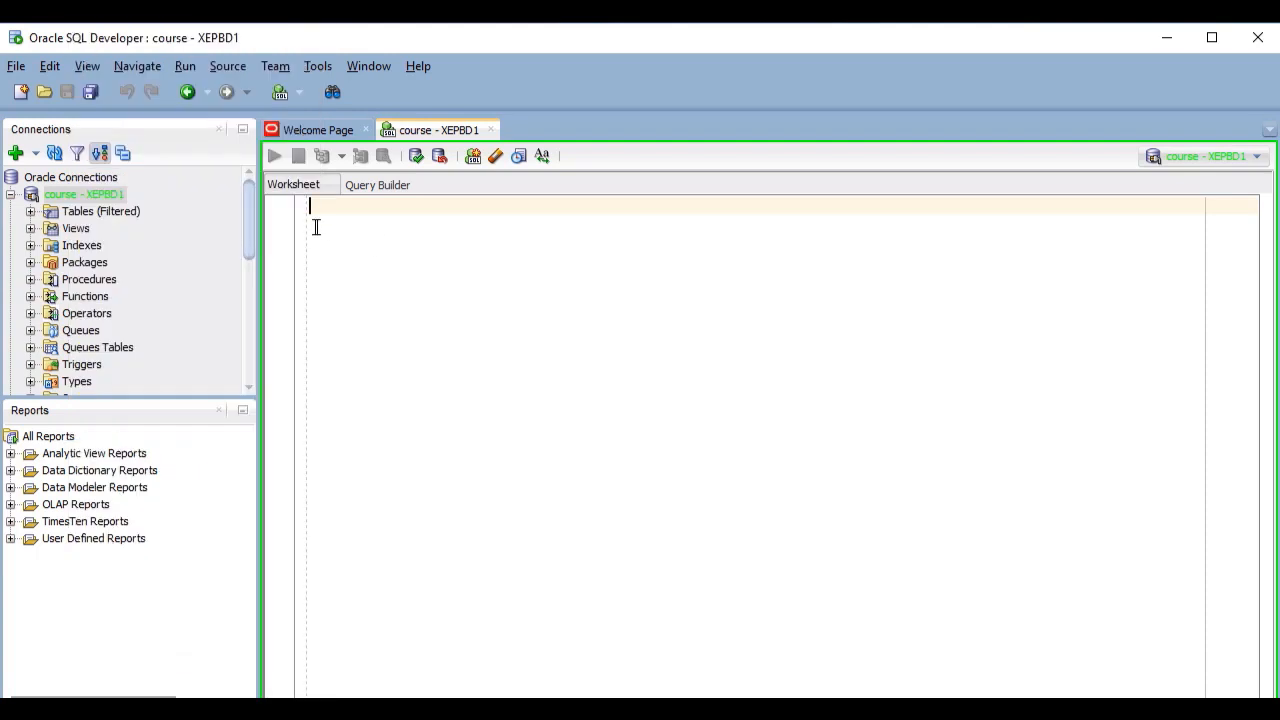
- Close the Connections and Reports panes so that only the editor area remains
{"action": "left_click", "coordinate": [219, 129]}
{"action": "left_click", "coordinate": [219, 130]}
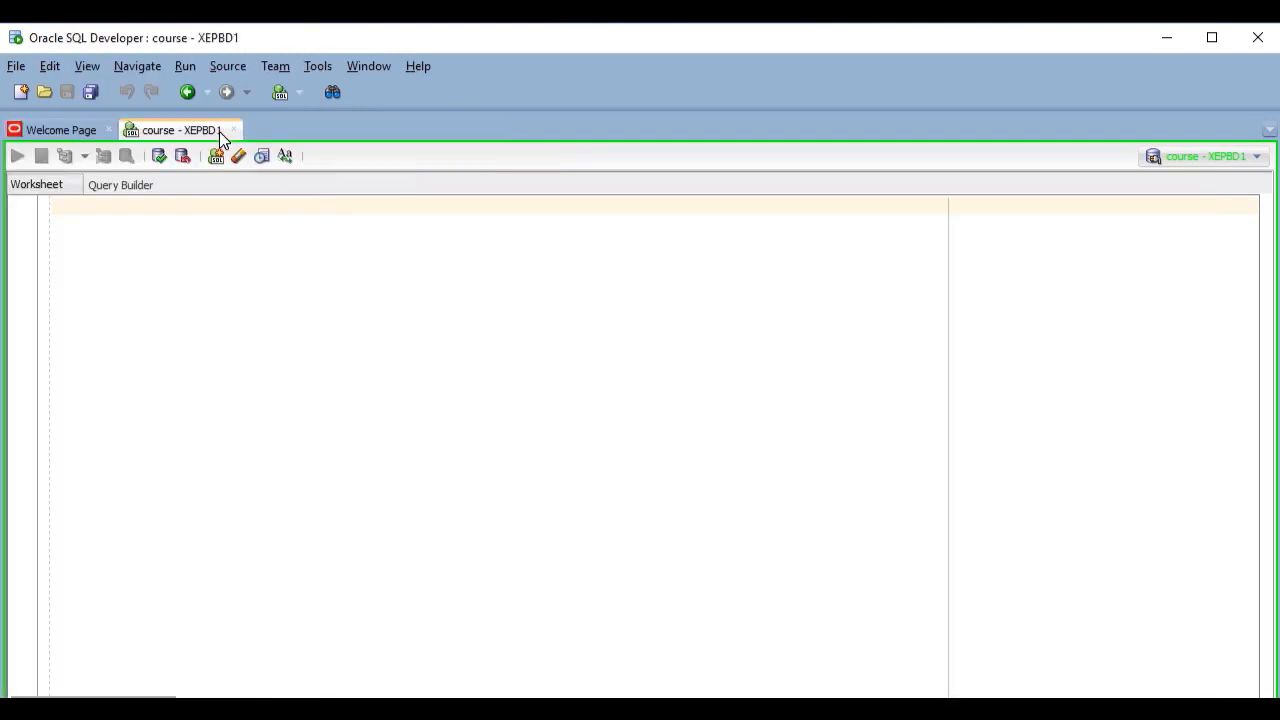
- Reopen the Connections pane and the Reports pane beside the worksheet
{"action": "left_click", "coordinate": [85, 66]}
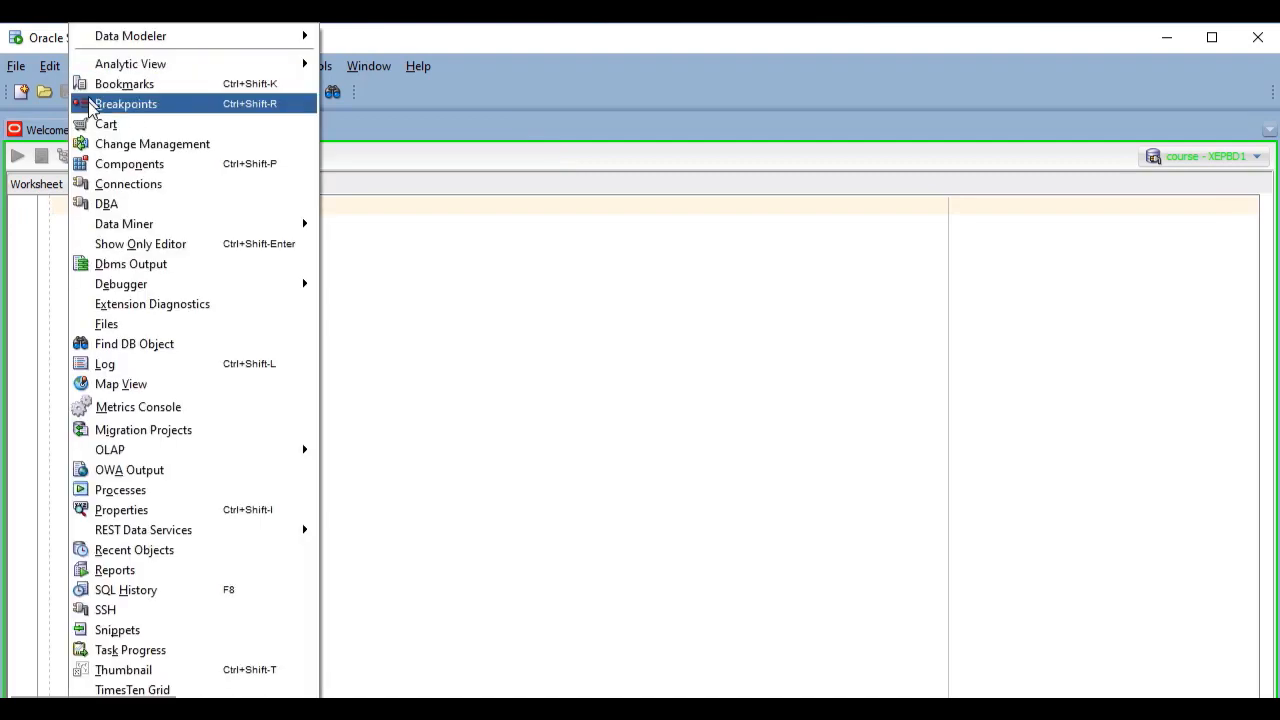
{"action": "left_click", "coordinate": [135, 186]}
{"action": "left_click", "coordinate": [85, 66]}
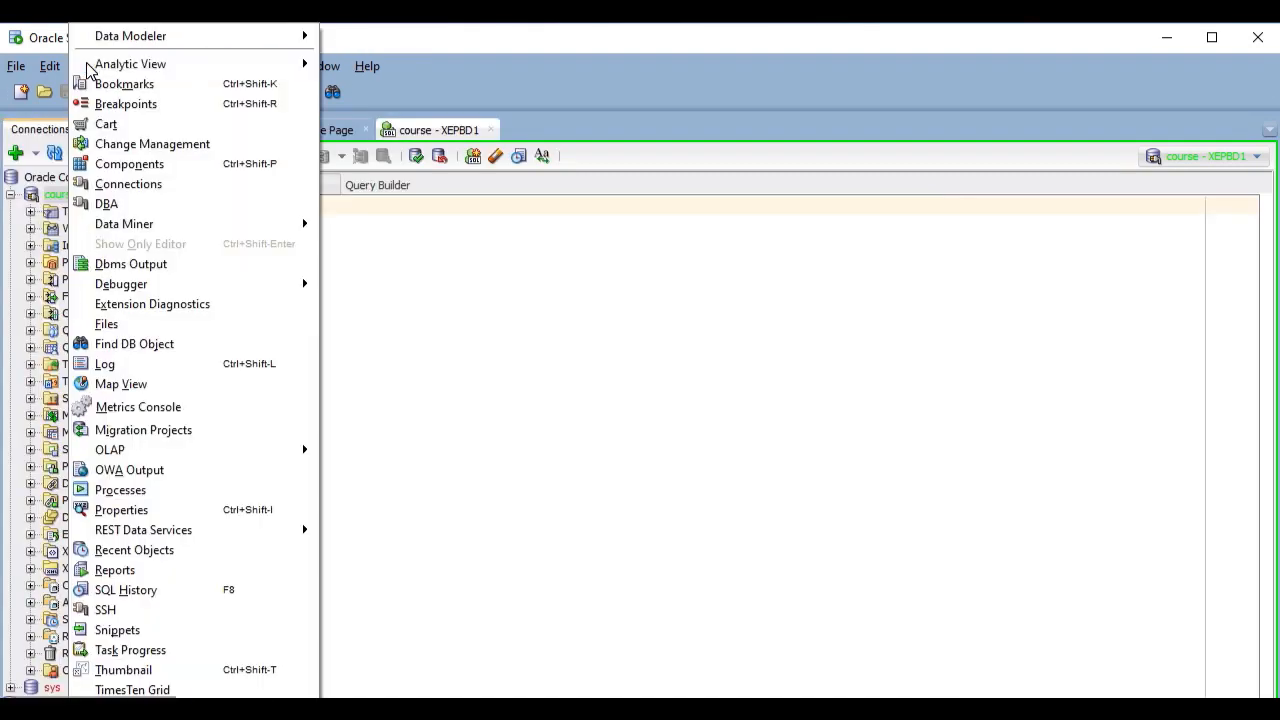
{"action": "left_click", "coordinate": [113, 570]}
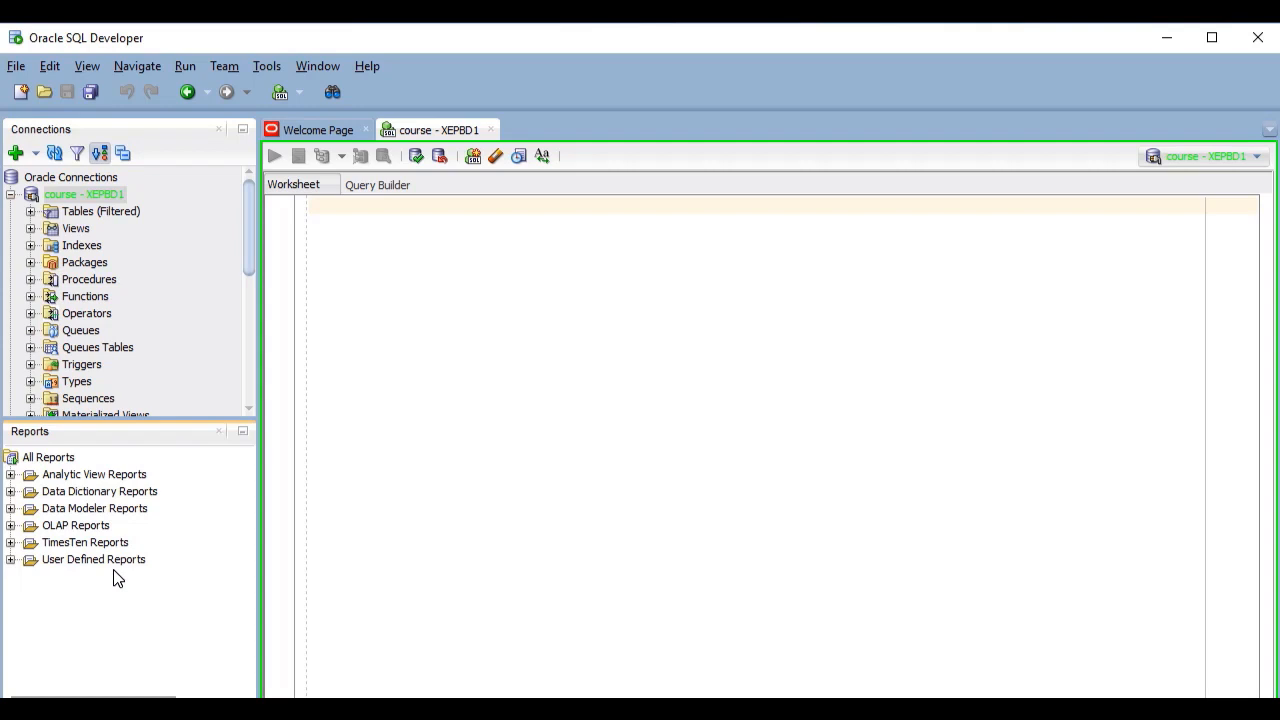
{"action": "left_click", "coordinate": [141, 68]}
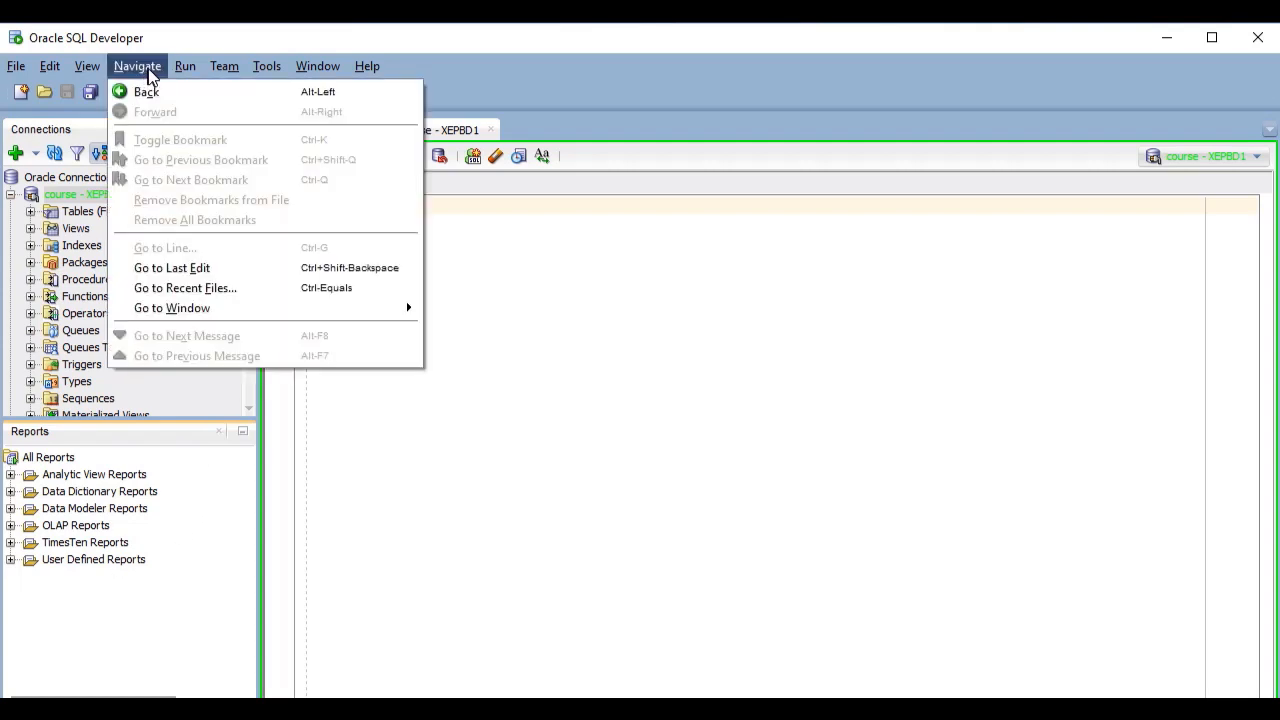
{"action": "mouse_move", "coordinate": [177, 77]}
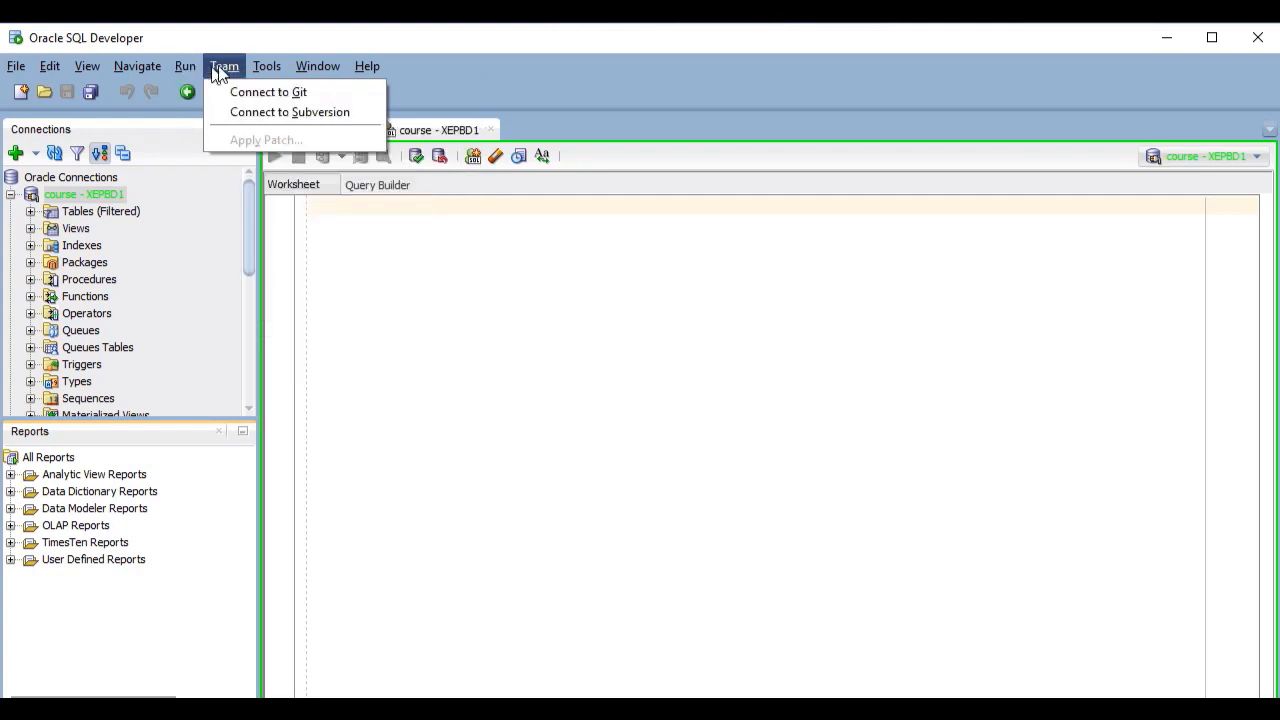
{"action": "mouse_move", "coordinate": [367, 66]}
{"action": "left_click", "coordinate": [526, 65]}
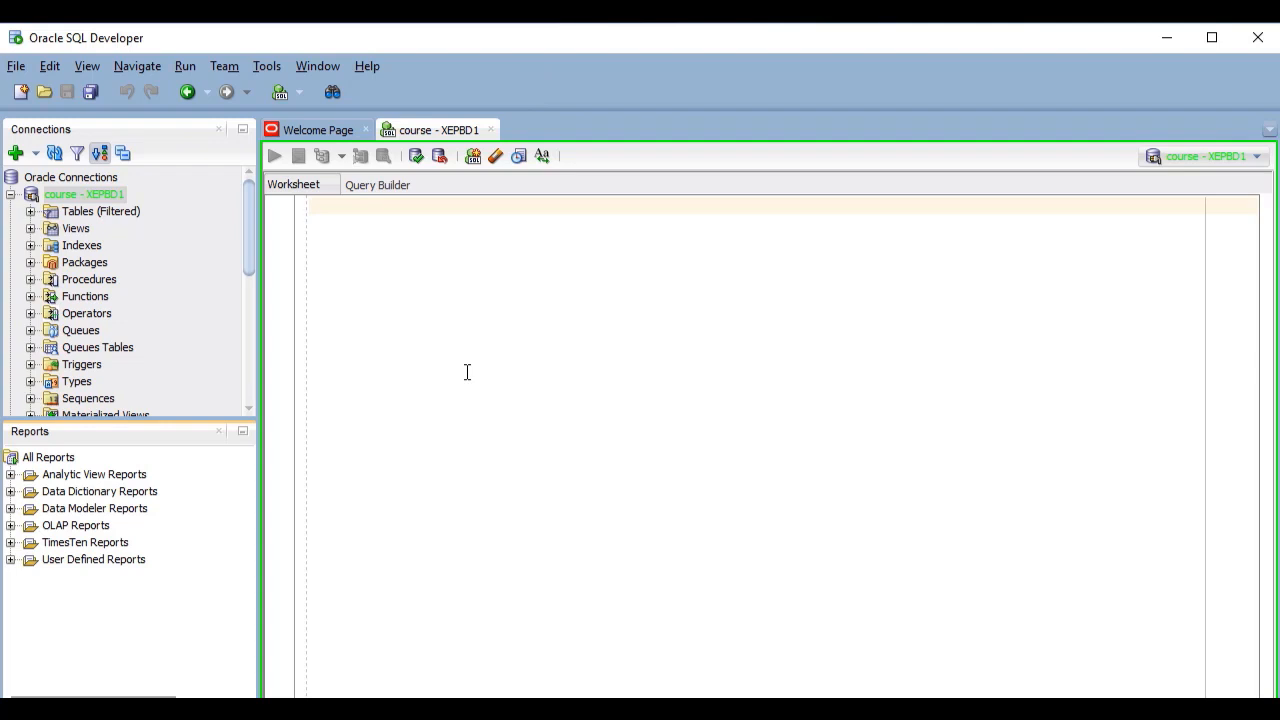
- Maximize the Connections pane and the course - XEPBD1 worksheet in turn, restoring the layout each time
{"action": "double_click", "coordinate": [165, 128]}
{"action": "double_click", "coordinate": [747, 133]}
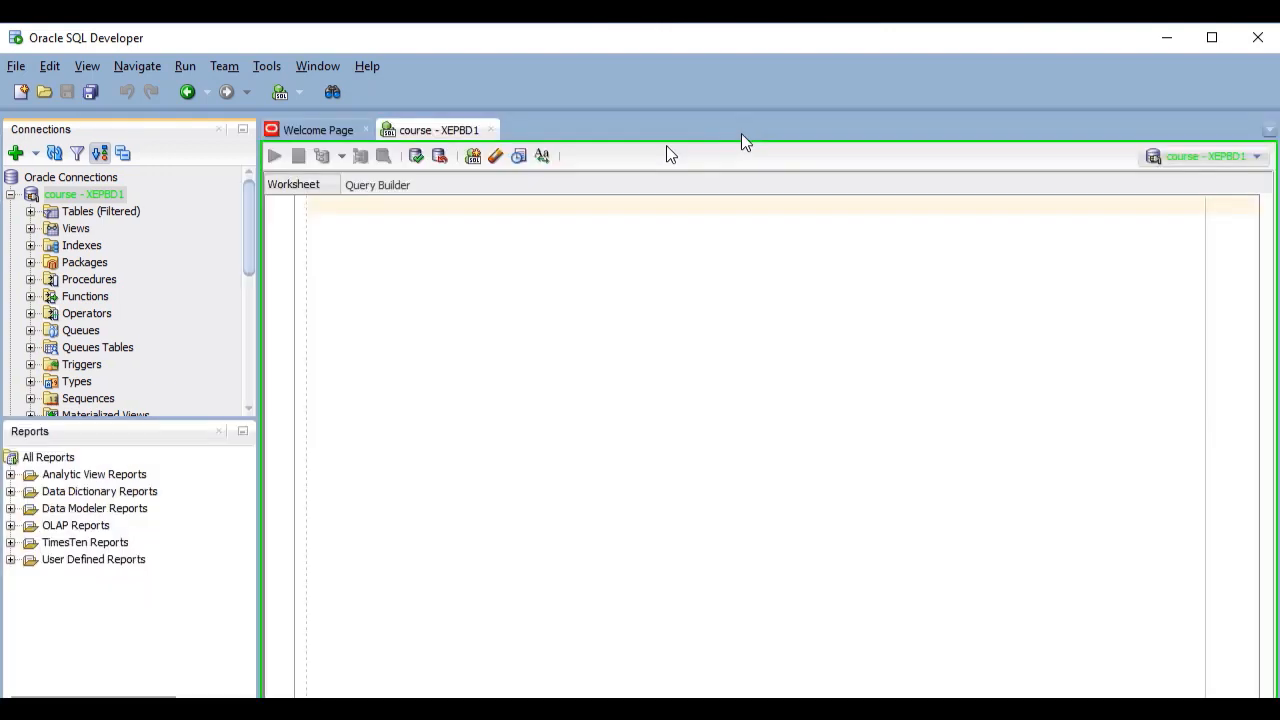
{"action": "double_click", "coordinate": [439, 133]}
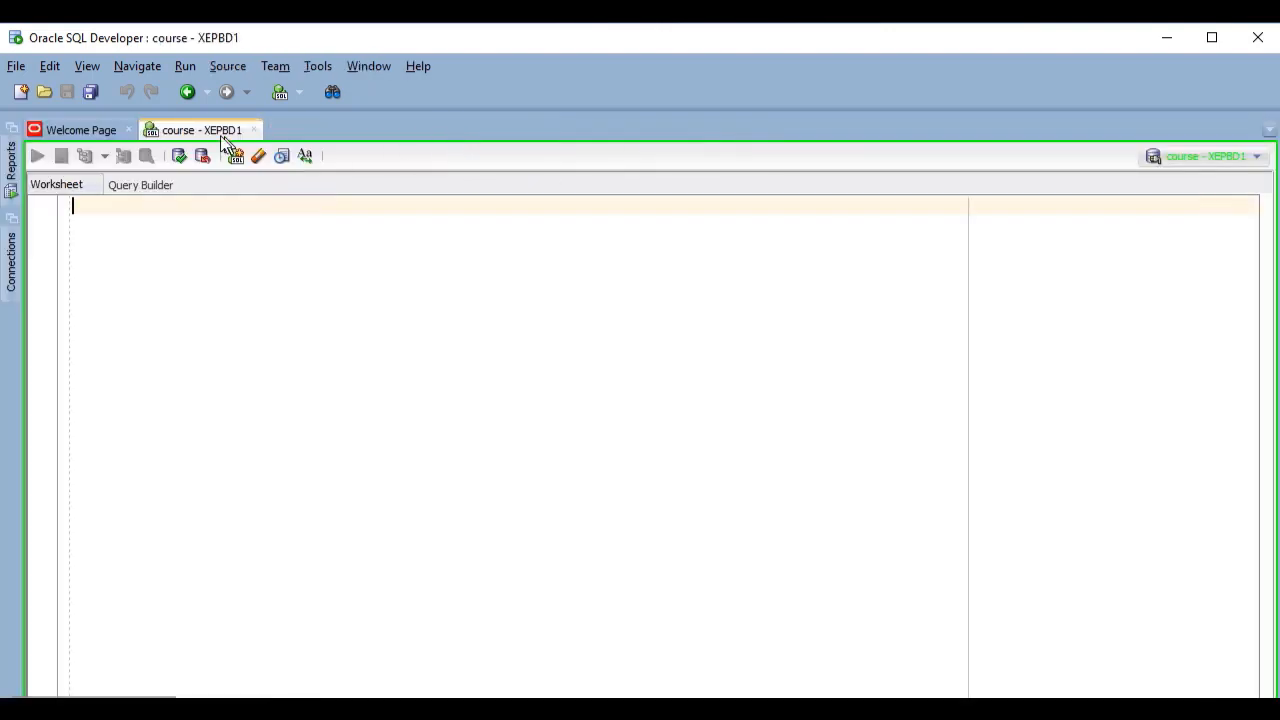
{"action": "double_click", "coordinate": [213, 133]}
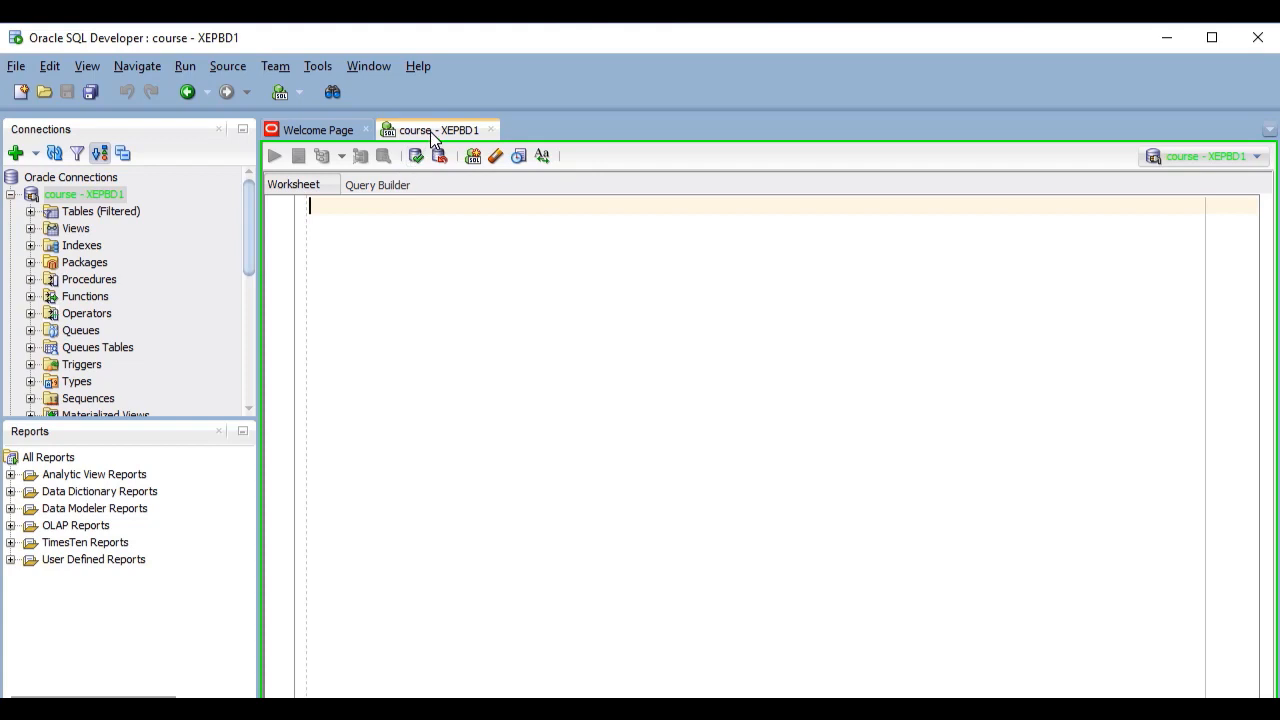
- Move the course - XEPBD1 worksheet ahead of the Welcome Page and group the Reports pane with Connections
{"action": "mouse_move", "coordinate": [435, 136]}
{"action": "left_mouse_down"}
{"action": "mouse_move", "coordinate": [428, 205]}
{"action": "mouse_move", "coordinate": [380, 246]}
{"action": "mouse_move", "coordinate": [277, 254]}
{"action": "mouse_move", "coordinate": [167, 193]}
{"action": "mouse_move", "coordinate": [137, 320]}
{"action": "mouse_move", "coordinate": [133, 466]}
{"action": "mouse_move", "coordinate": [311, 200]}
{"action": "mouse_move", "coordinate": [373, 138]}
{"action": "mouse_move", "coordinate": [428, 131]}
{"action": "left_mouse_up"}
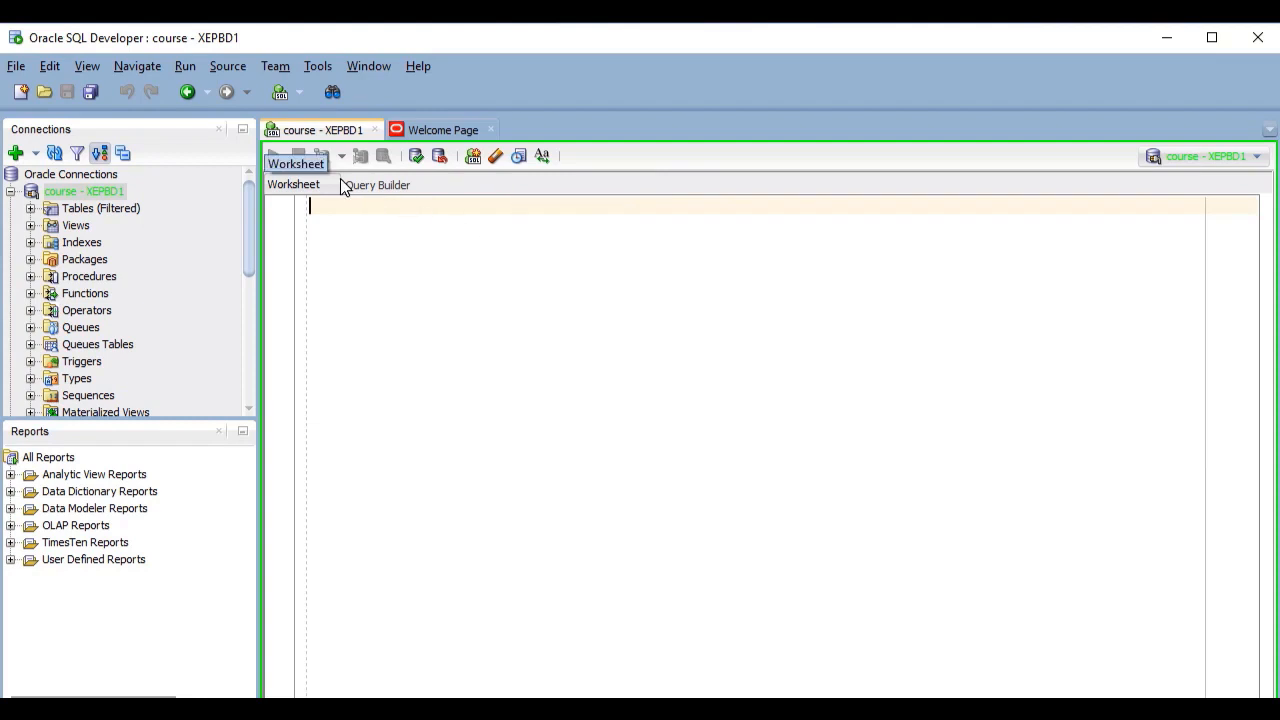
{"action": "left_click_drag", "start_coordinate": [108, 436], "coordinate": [123, 247]}
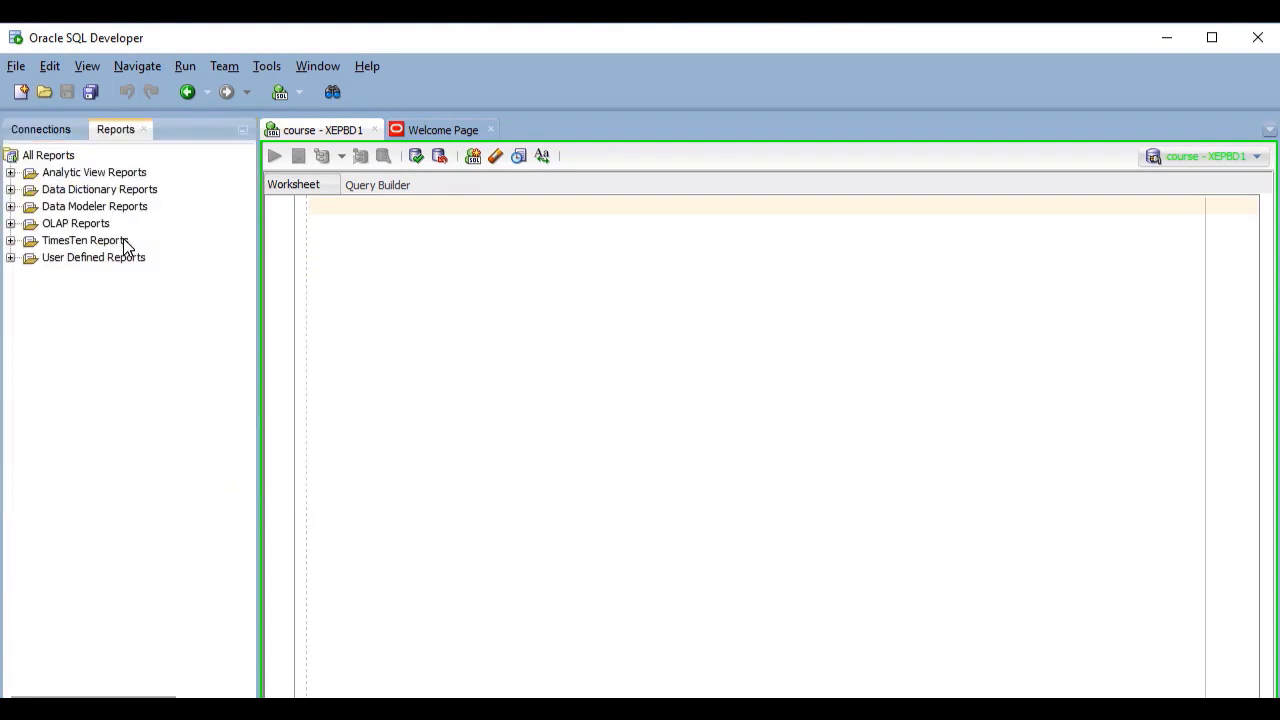
- Float the Connections and Reports group as a separate window and move it over the worksheet area
{"action": "right_click", "coordinate": [190, 135]}
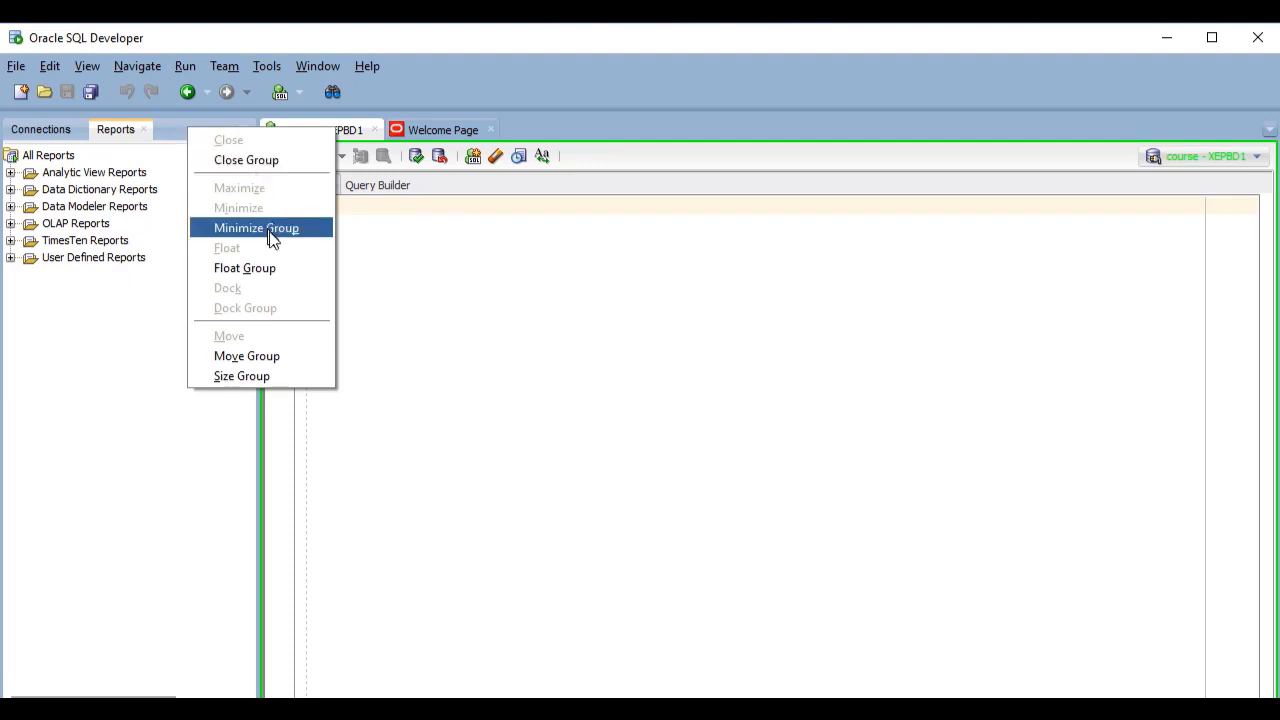
{"action": "left_click", "coordinate": [256, 269]}
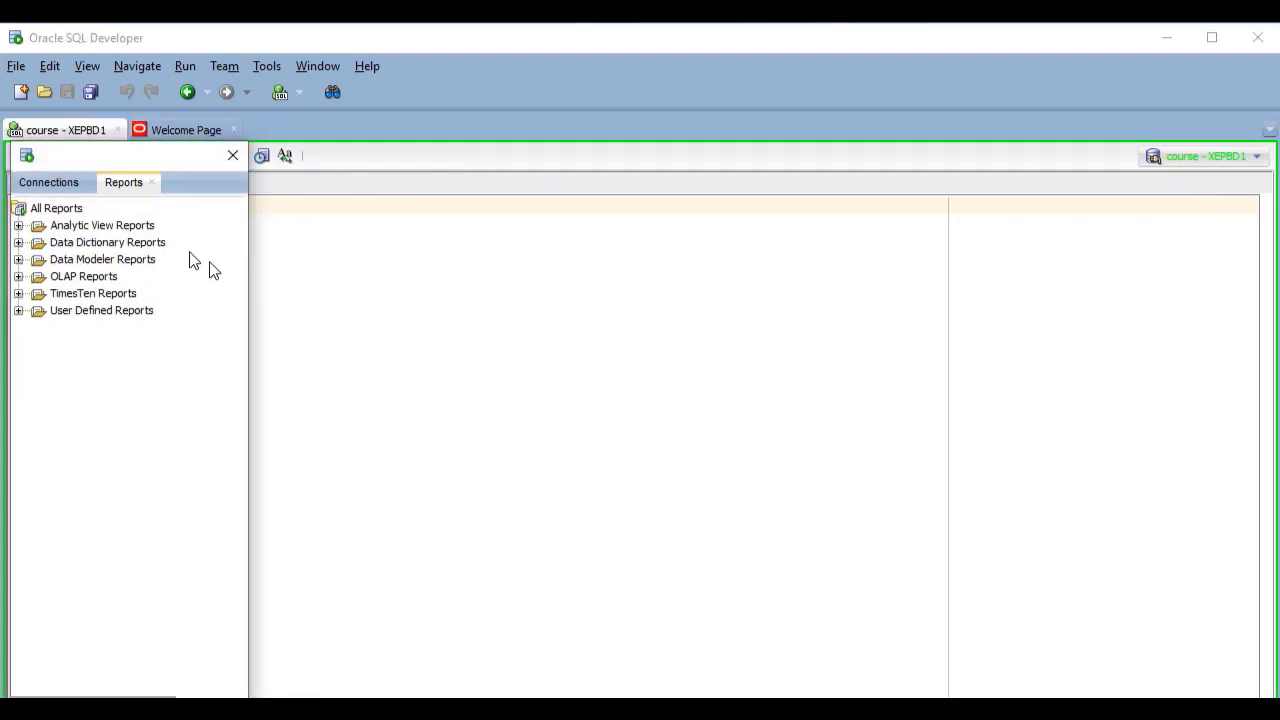
{"action": "left_click_drag", "start_coordinate": [150, 155], "coordinate": [810, 88]}
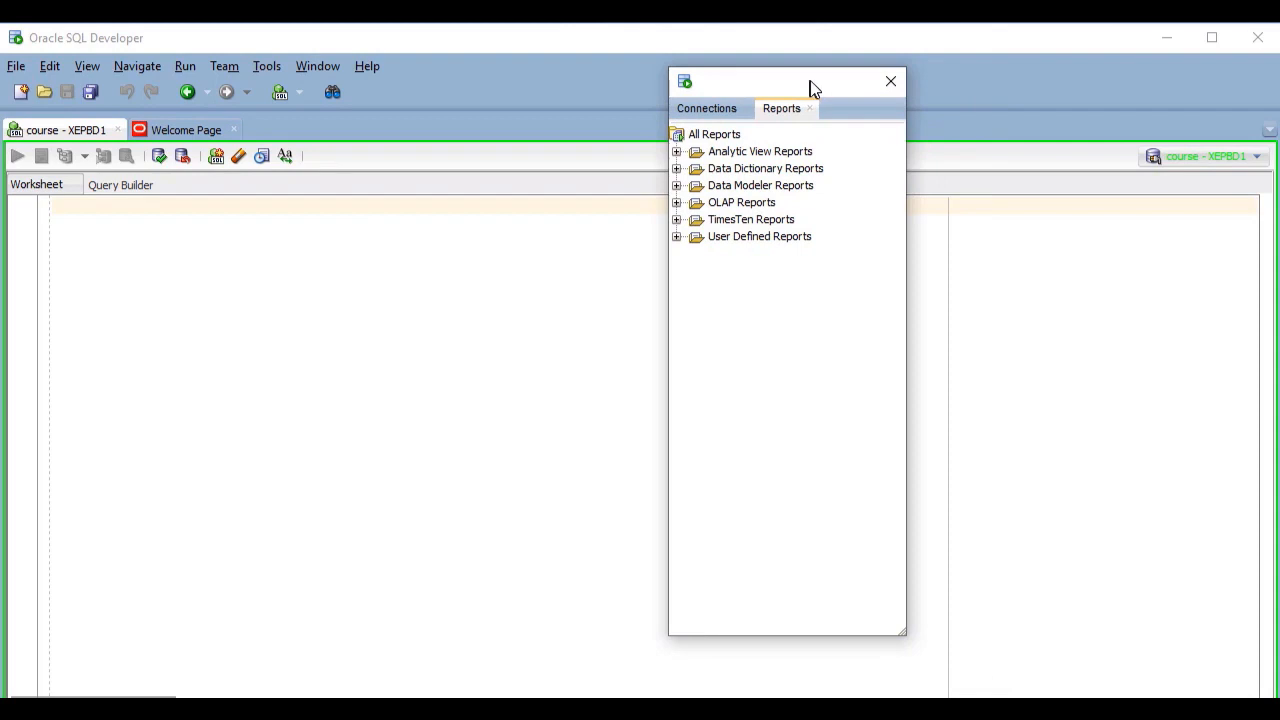
- Dock the floating Reports pane above the worksheet and dock the Connections group back into the main window
{"action": "right_click", "coordinate": [842, 112]}
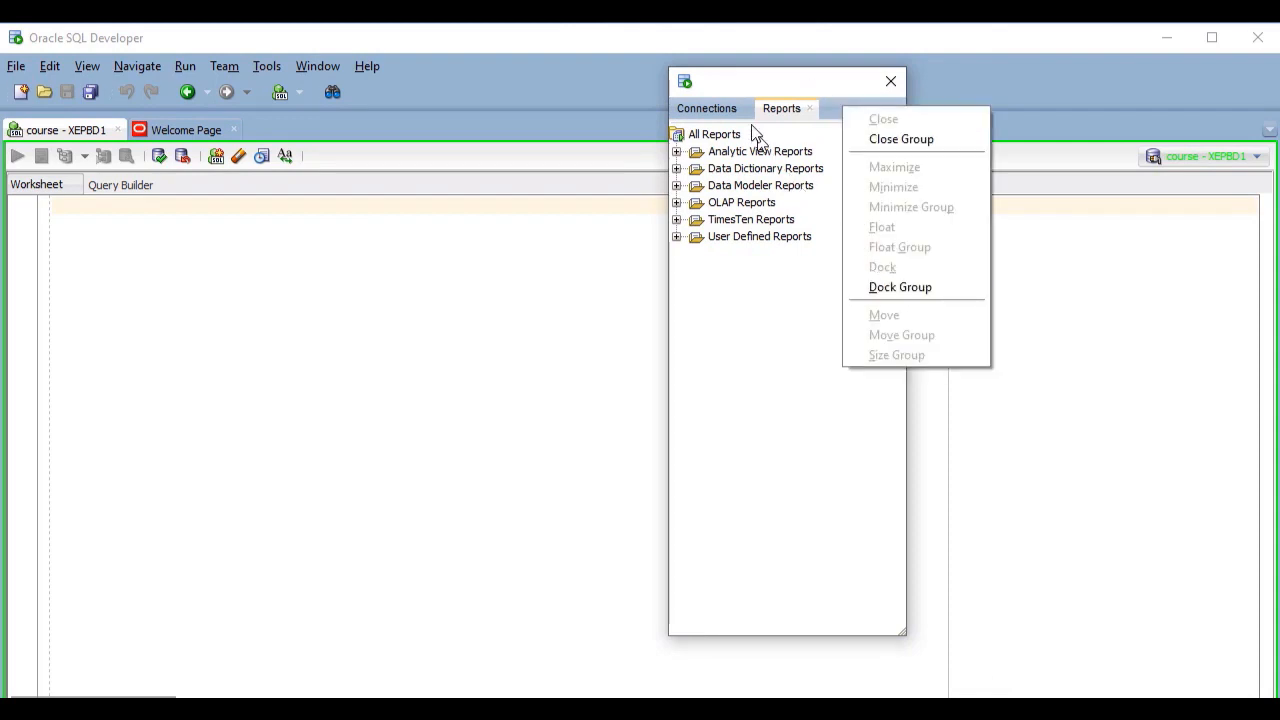
{"action": "left_click", "coordinate": [716, 117]}
{"action": "right_click", "coordinate": [717, 110]}
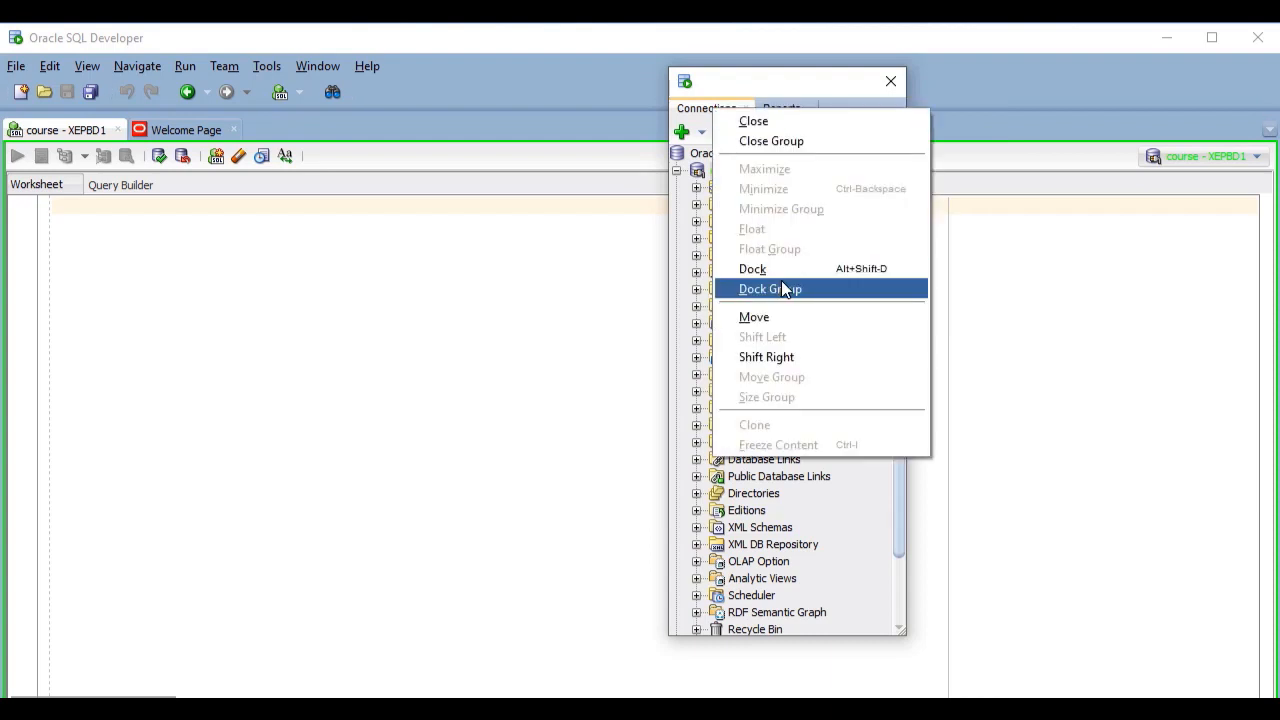
{"action": "left_click", "coordinate": [801, 93]}
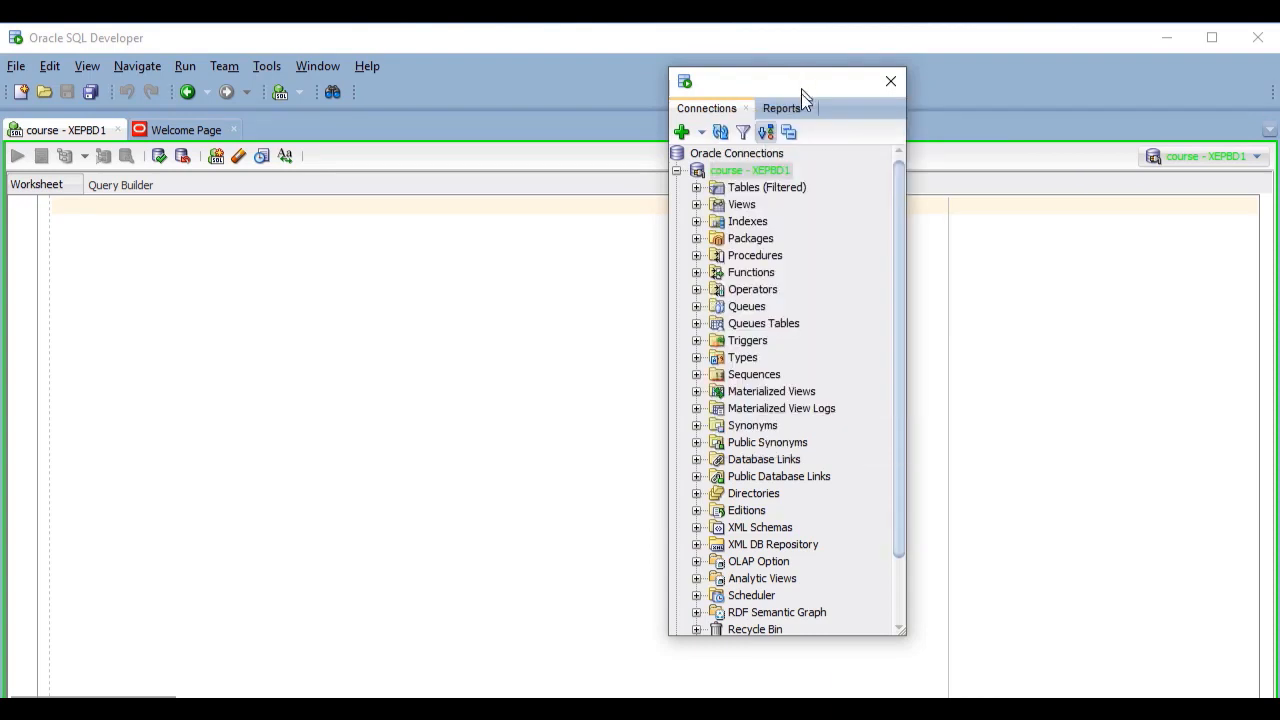
{"action": "left_click", "coordinate": [789, 113]}
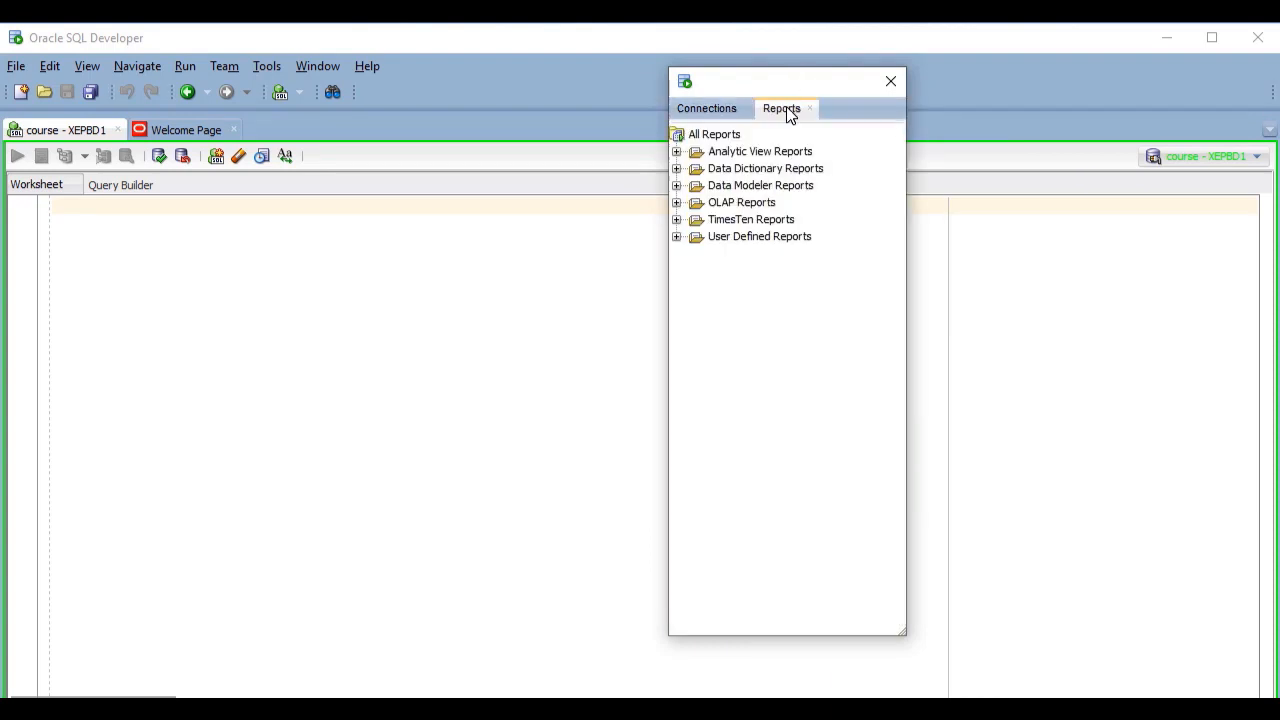
{"action": "left_click_drag", "start_coordinate": [789, 113], "coordinate": [78, 241]}
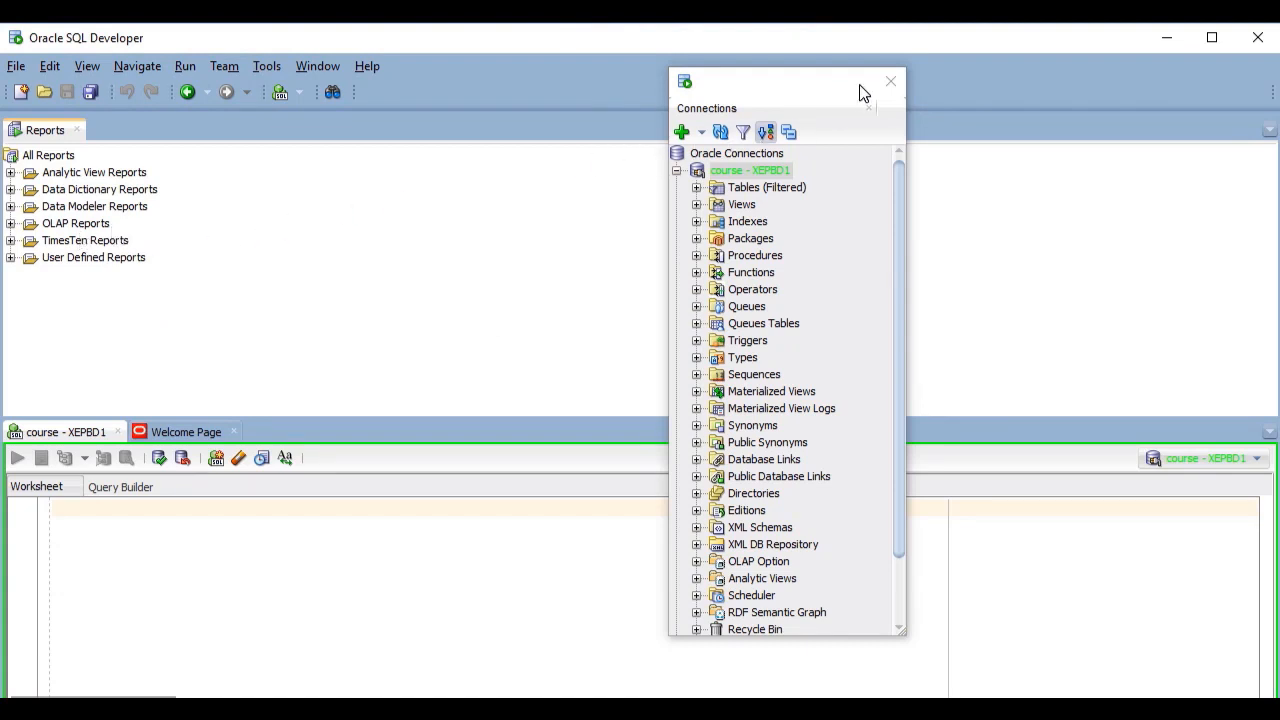
{"action": "right_click", "coordinate": [808, 108]}
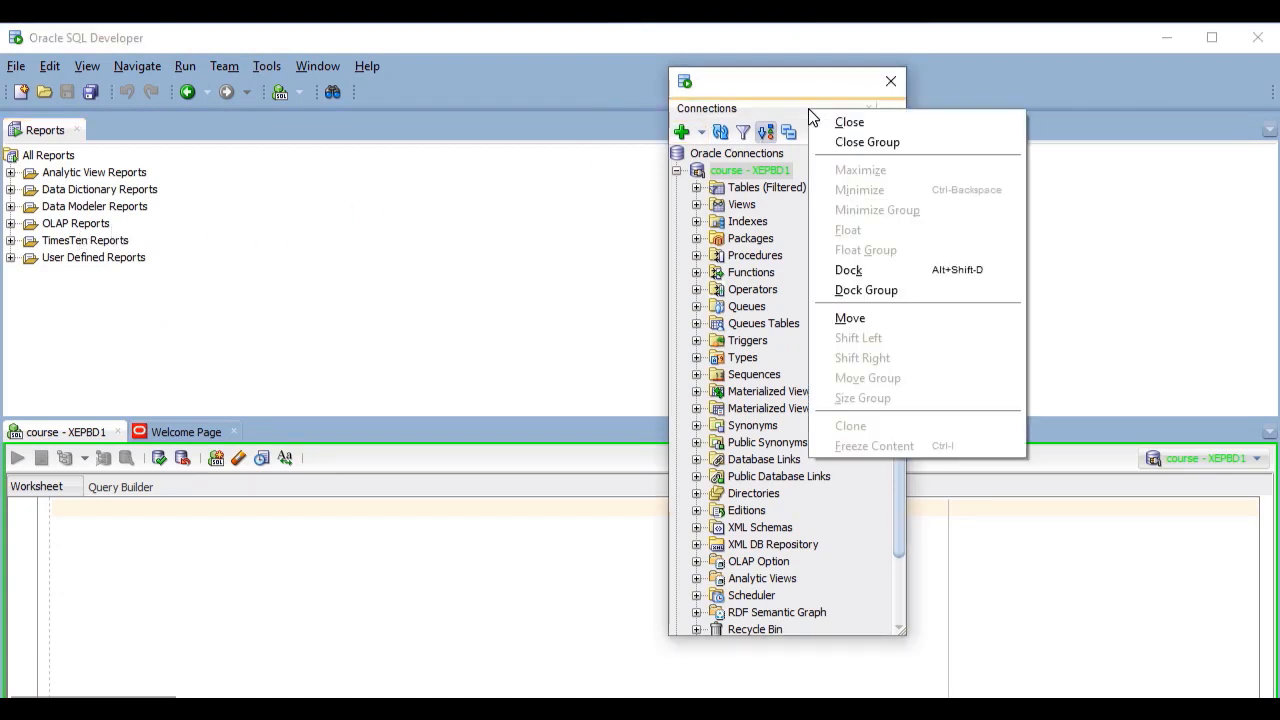
{"action": "left_click", "coordinate": [878, 290]}
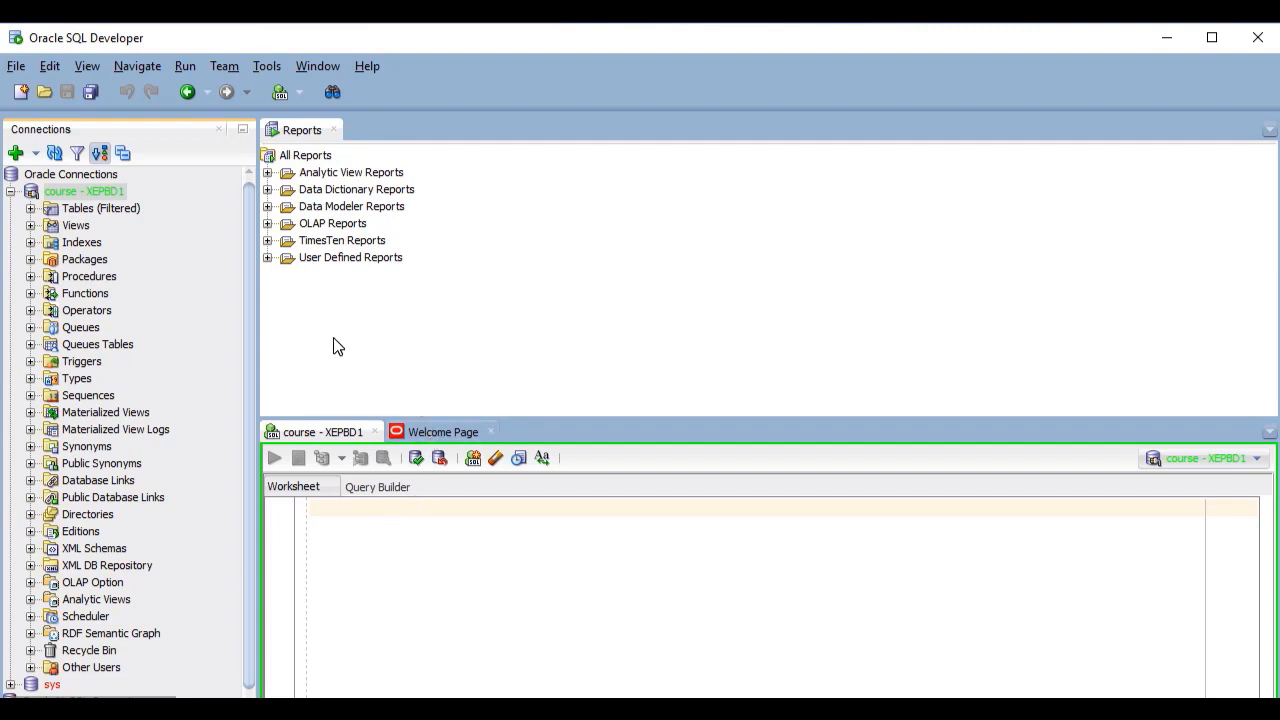
- Reset the windows to factory settings and reposition the application window on the desktop
{"action": "left_click", "coordinate": [319, 68]}
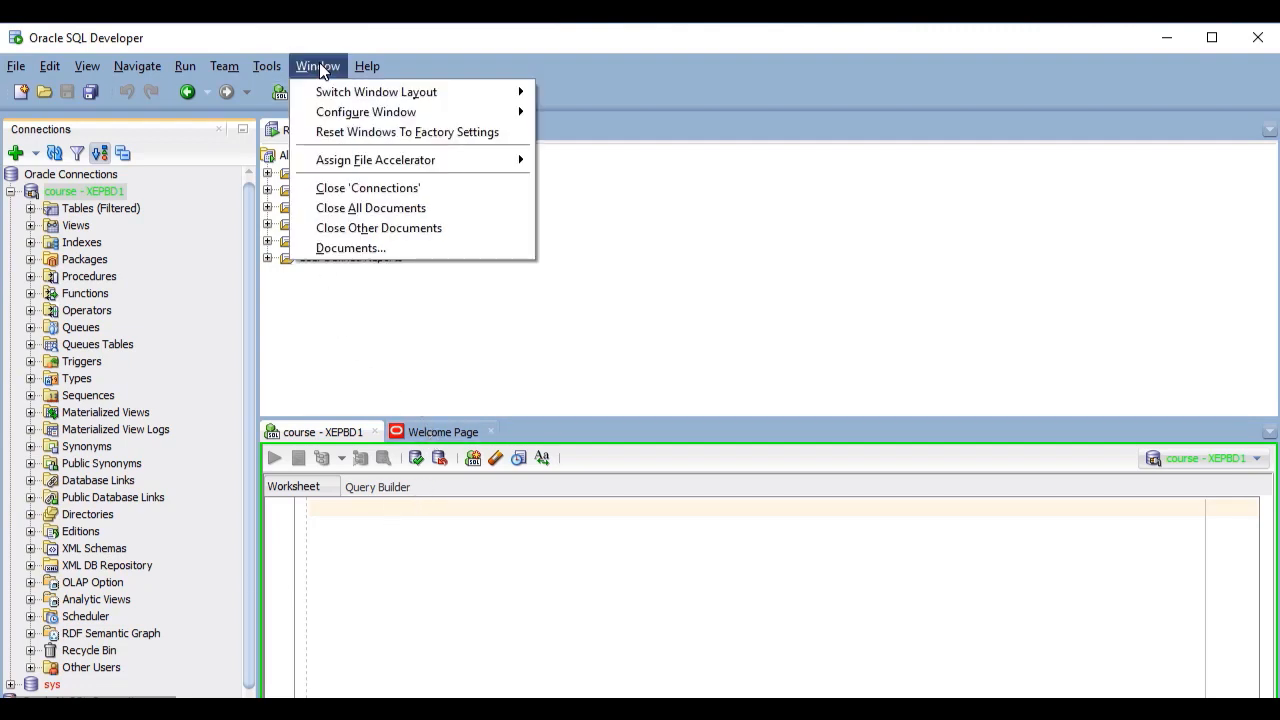
{"action": "left_click", "coordinate": [398, 136]}
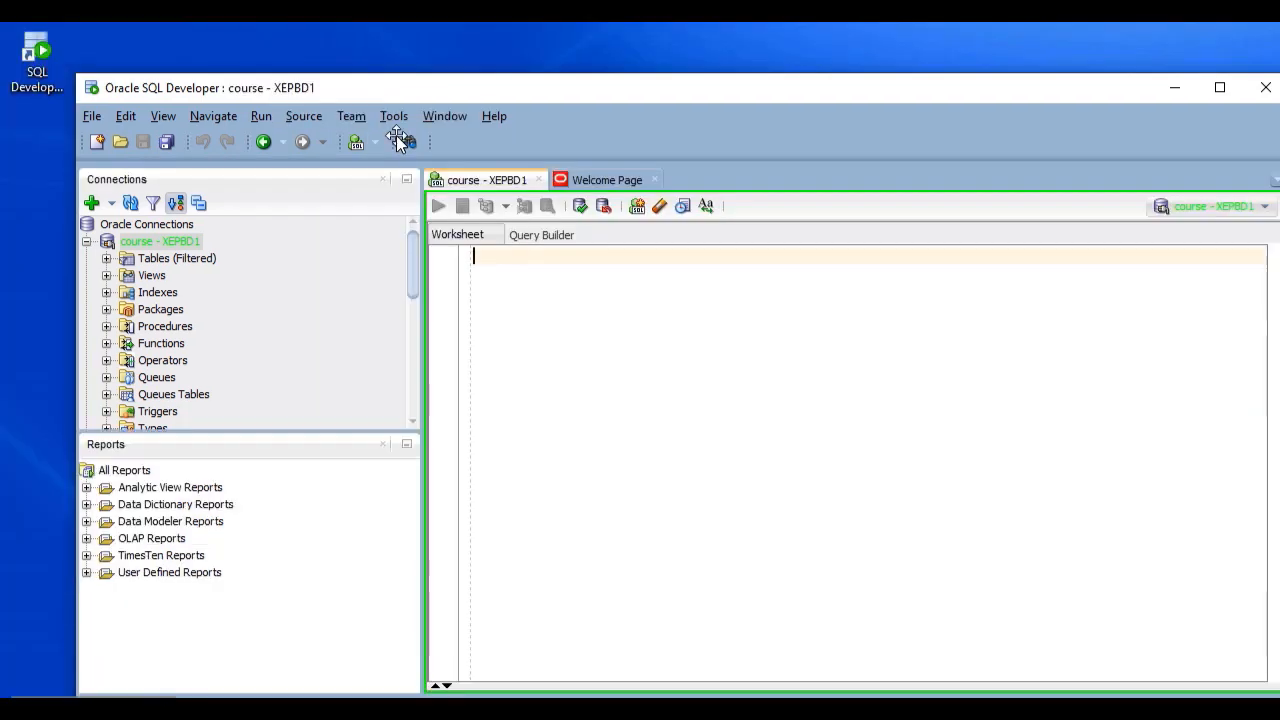
{"action": "left_click_drag", "start_coordinate": [444, 88], "coordinate": [376, 37]}
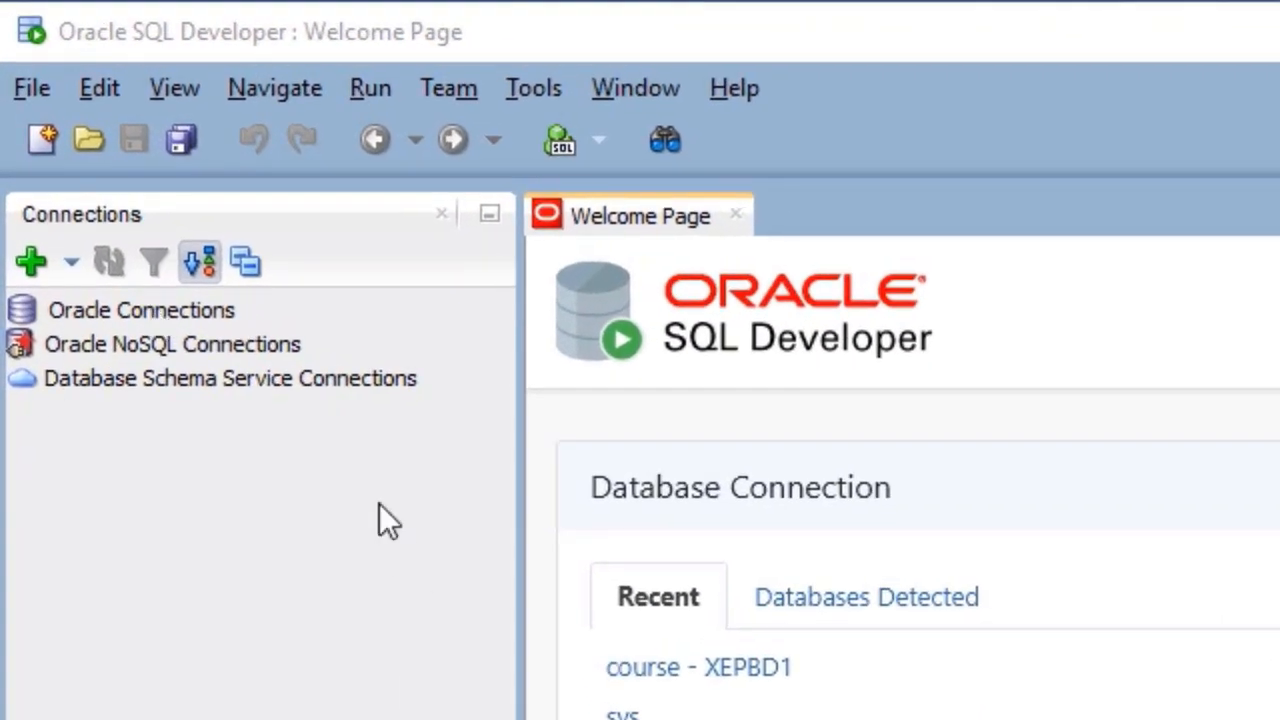
- Start a new Oracle database connection, name it SYS and assign it the color red
{"action": "right_click", "coordinate": [97, 308]}
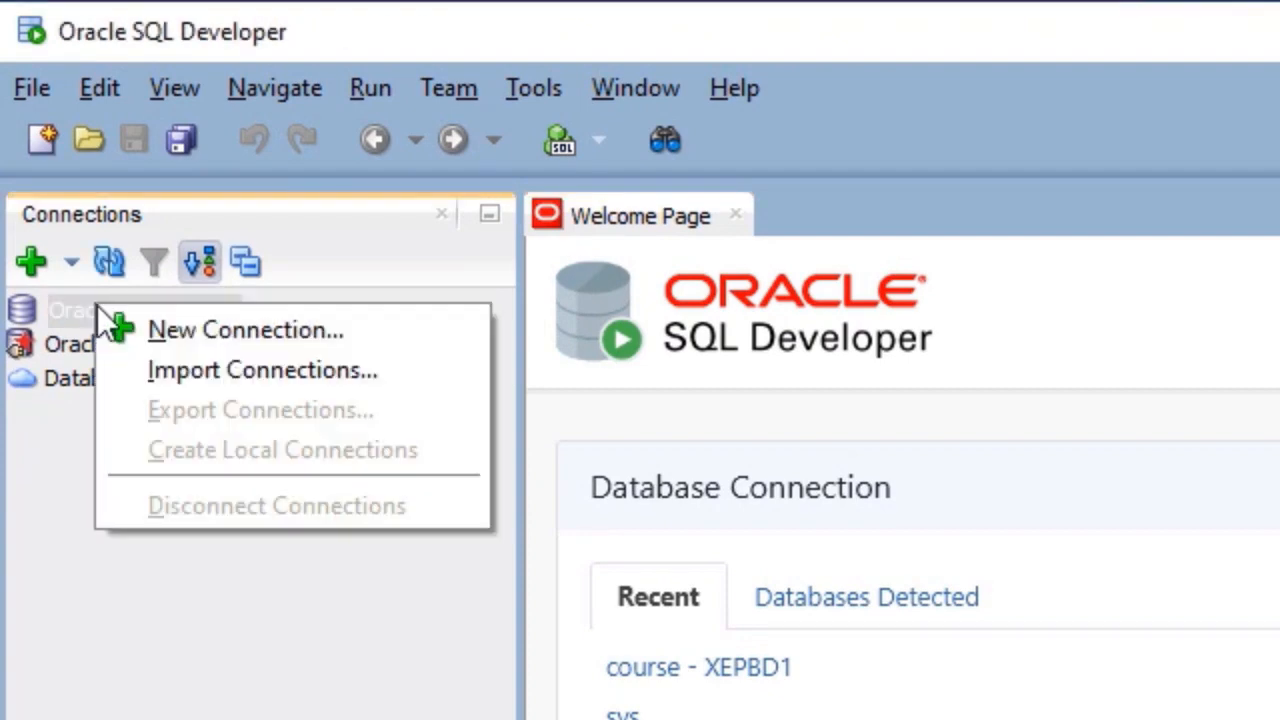
{"action": "left_click", "coordinate": [21, 471]}
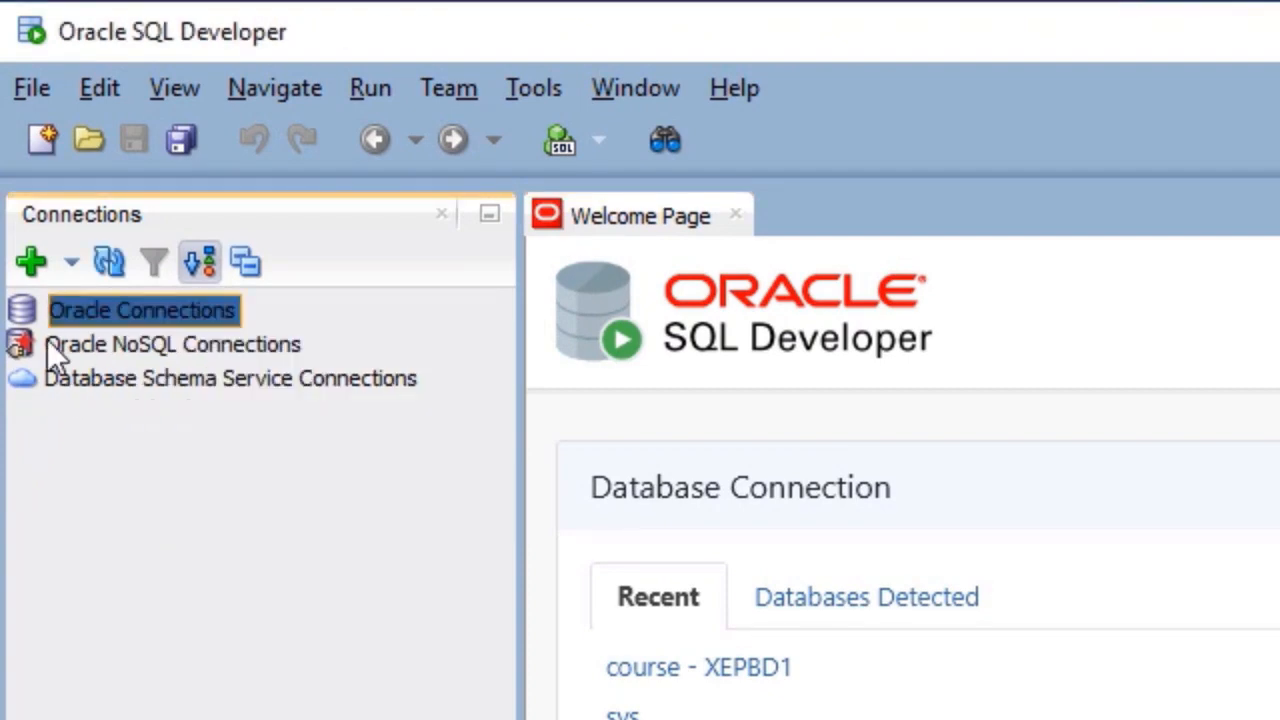
{"action": "left_click", "coordinate": [33, 262]}
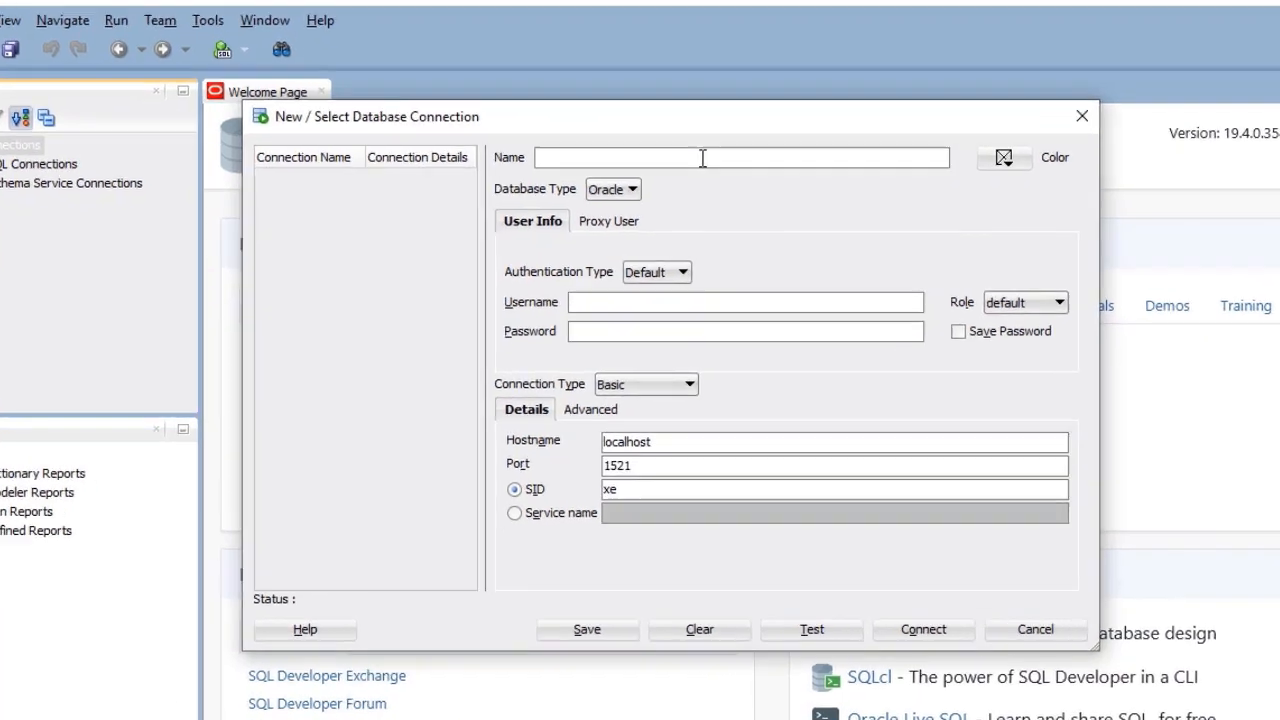
{"action": "type", "text": "SYS"}
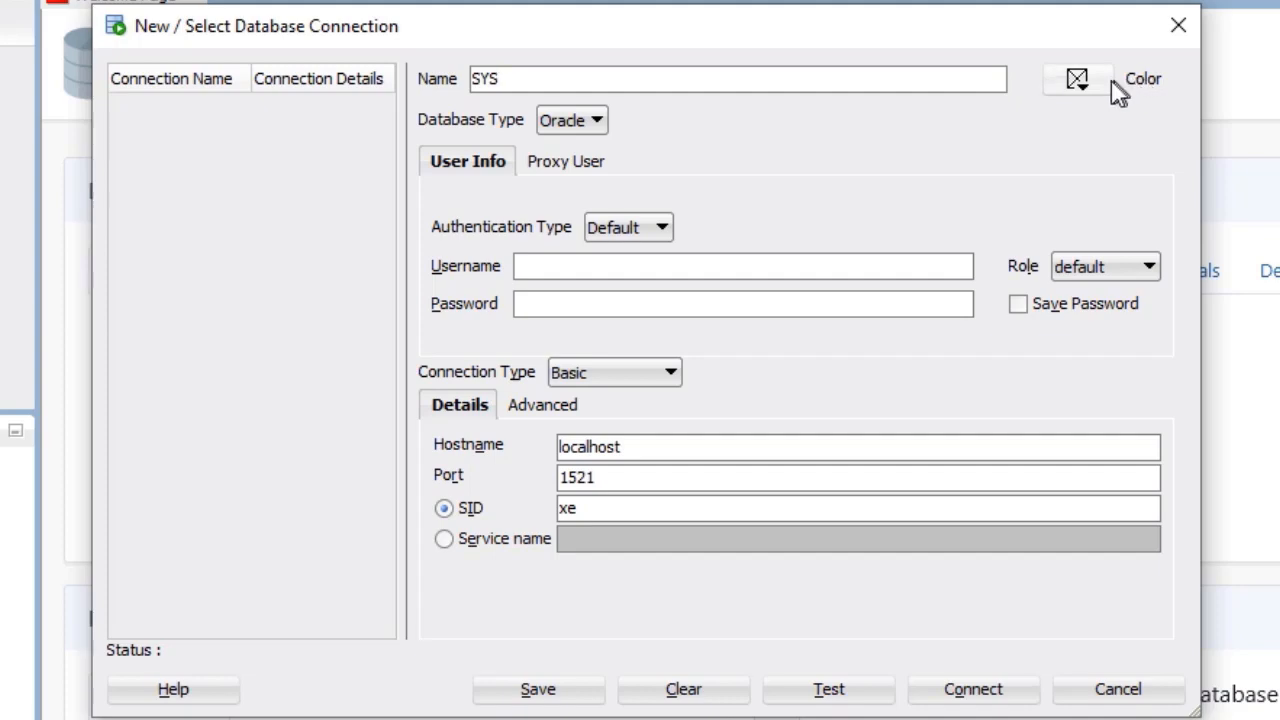
{"action": "left_click", "coordinate": [1085, 93]}
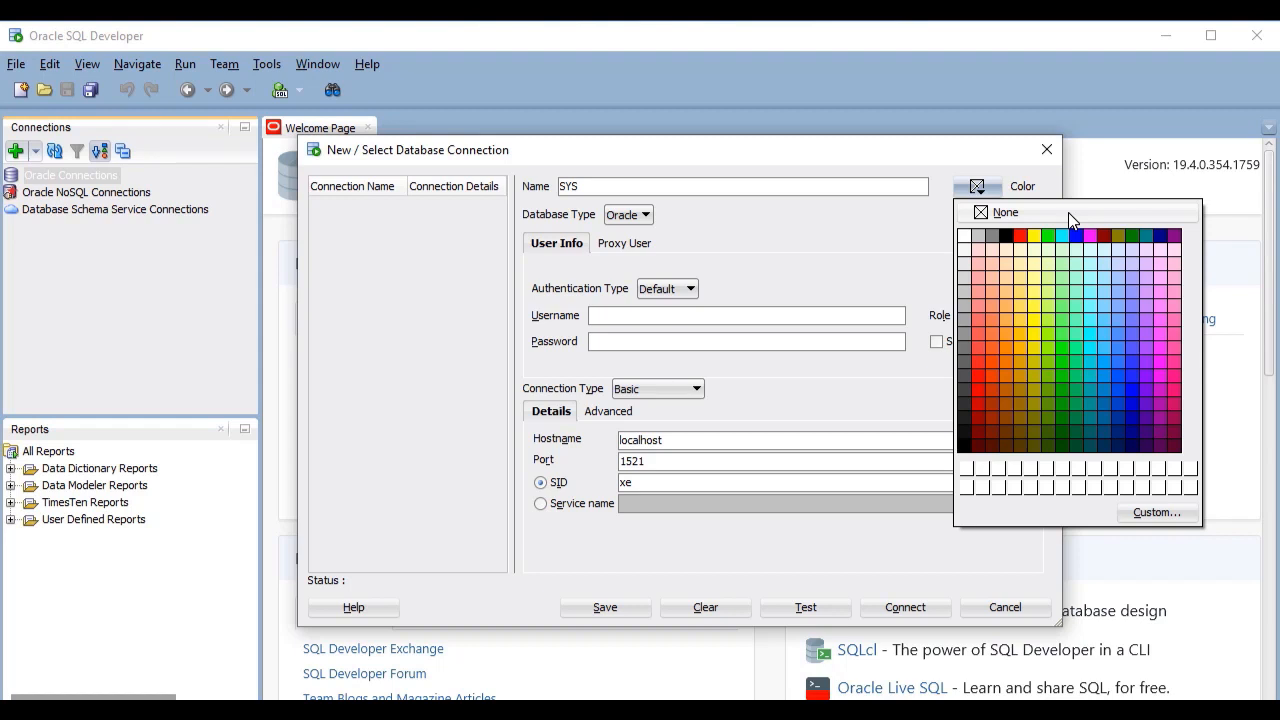
{"action": "left_click", "coordinate": [1020, 236]}
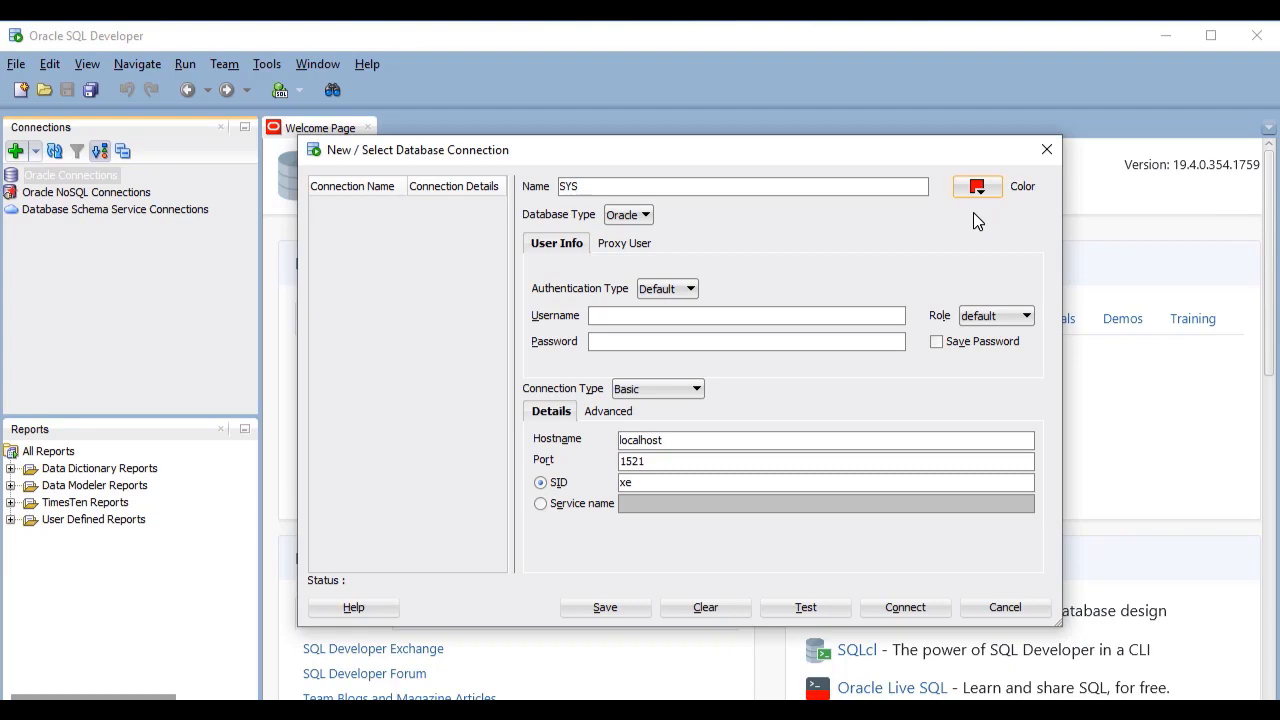
- Enter the username sys and the account password, set the role to SYSDBA and enable saving the password
{"action": "left_click", "coordinate": [691, 316]}
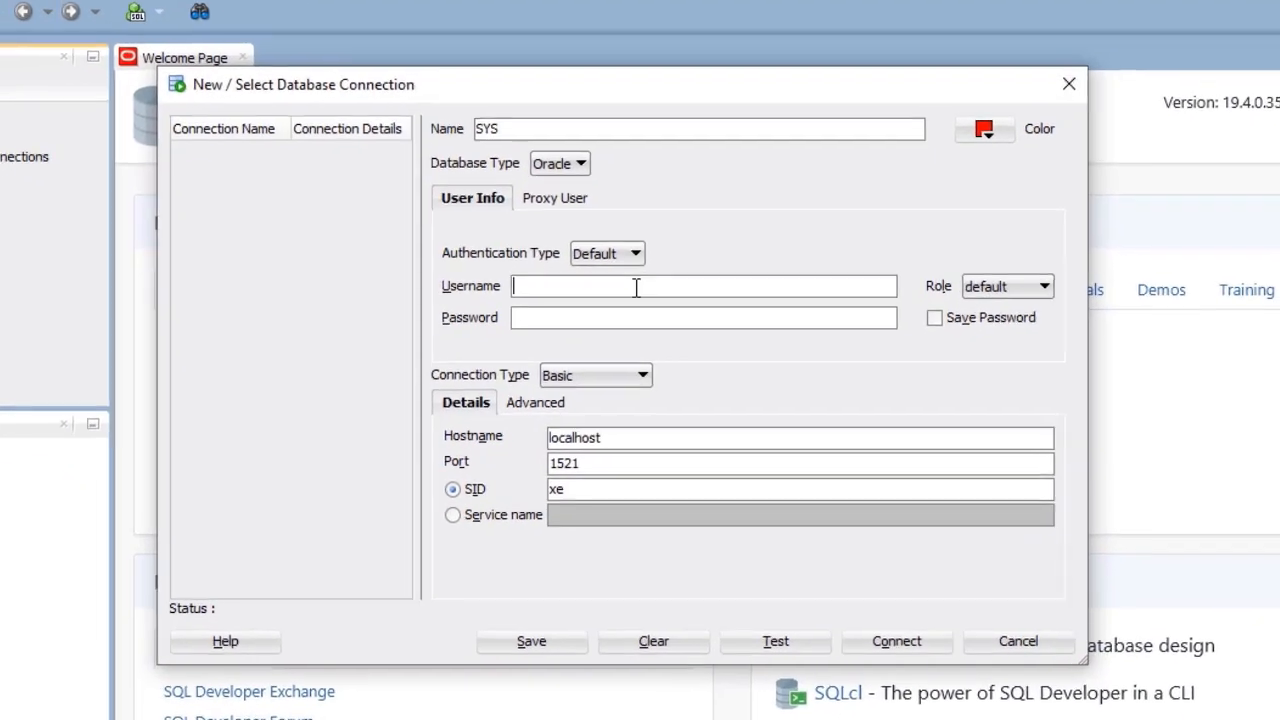
{"action": "type", "text": "sys"}
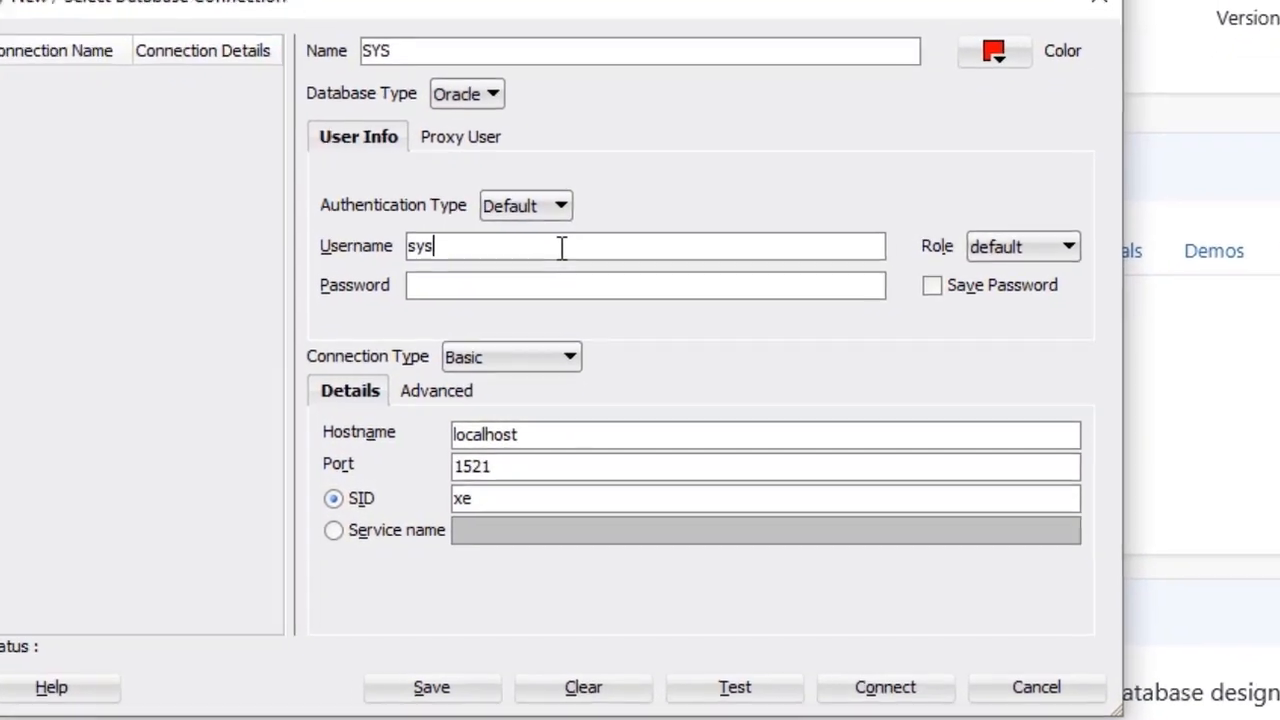
{"action": "left_click", "coordinate": [567, 287]}
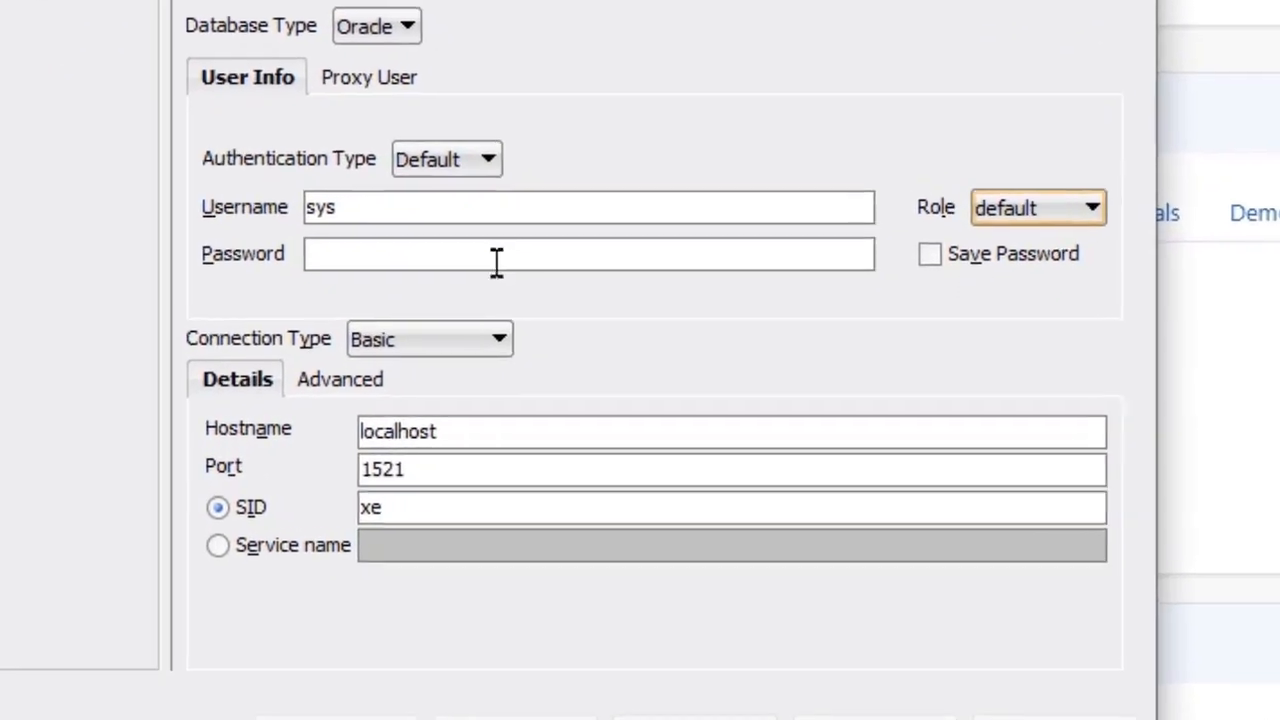
{"action": "type", "text": "****"}
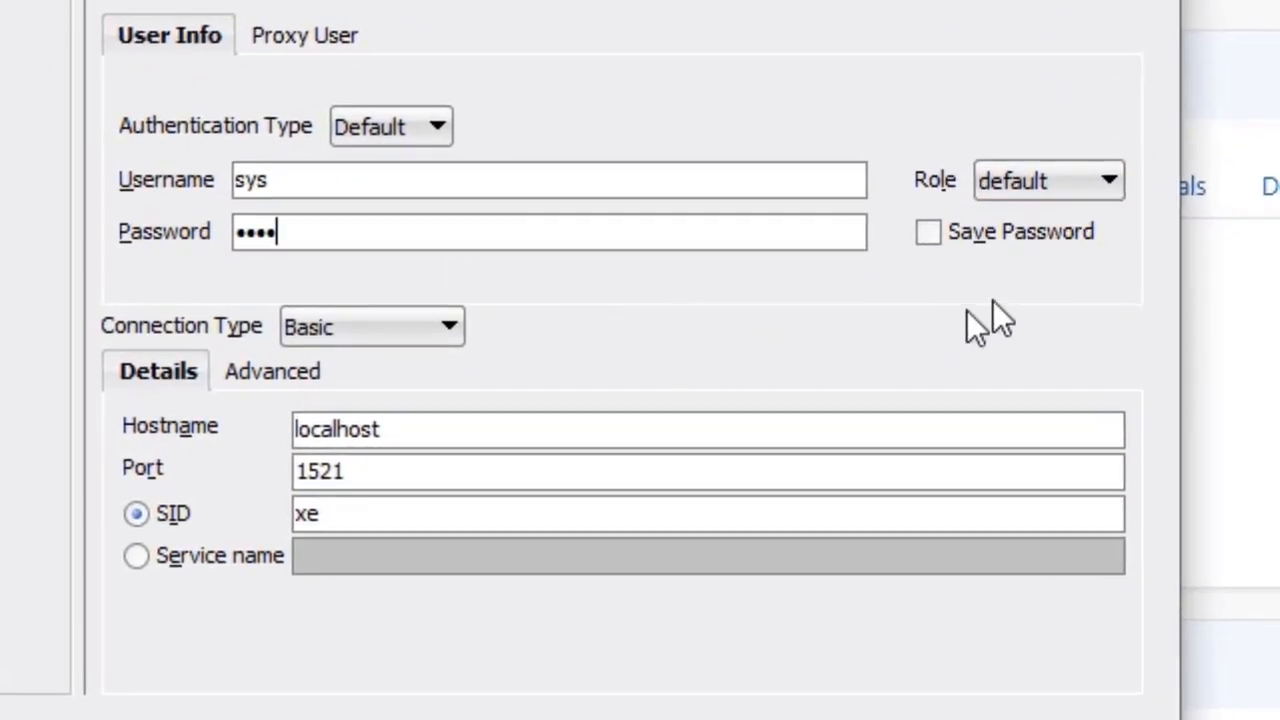
{"action": "left_click", "coordinate": [1110, 177]}
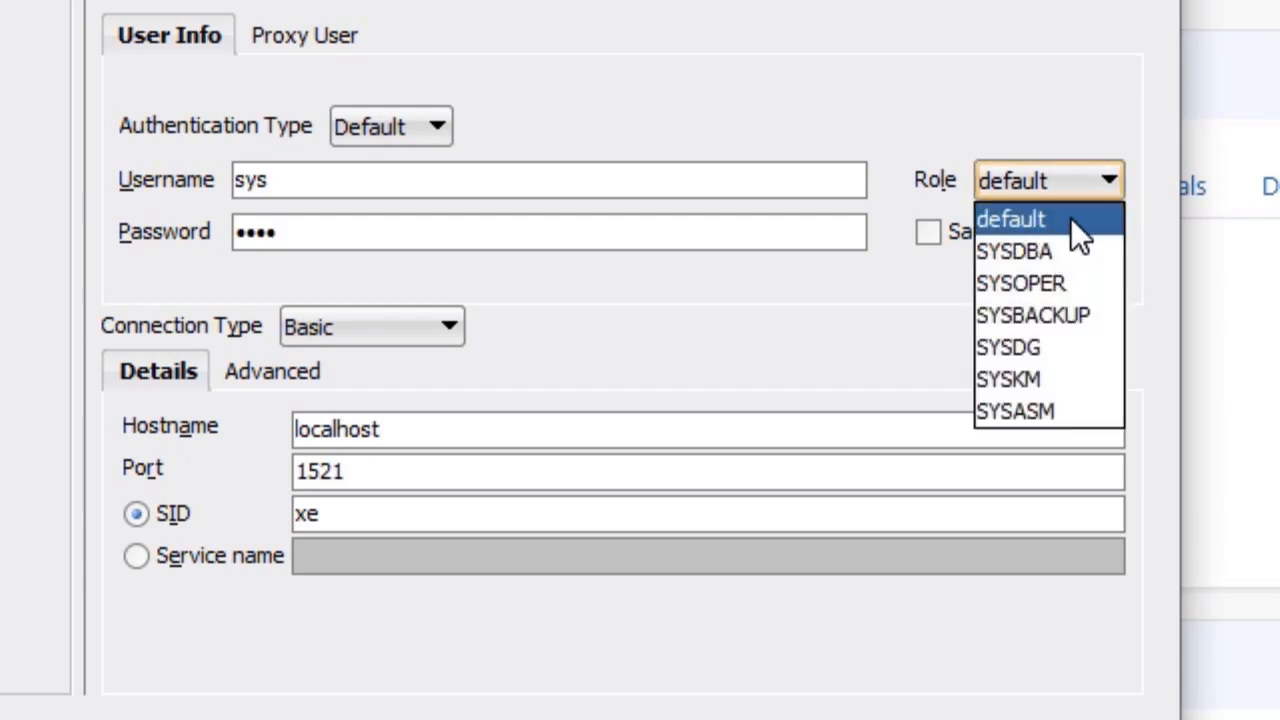
{"action": "left_click", "coordinate": [1068, 248]}
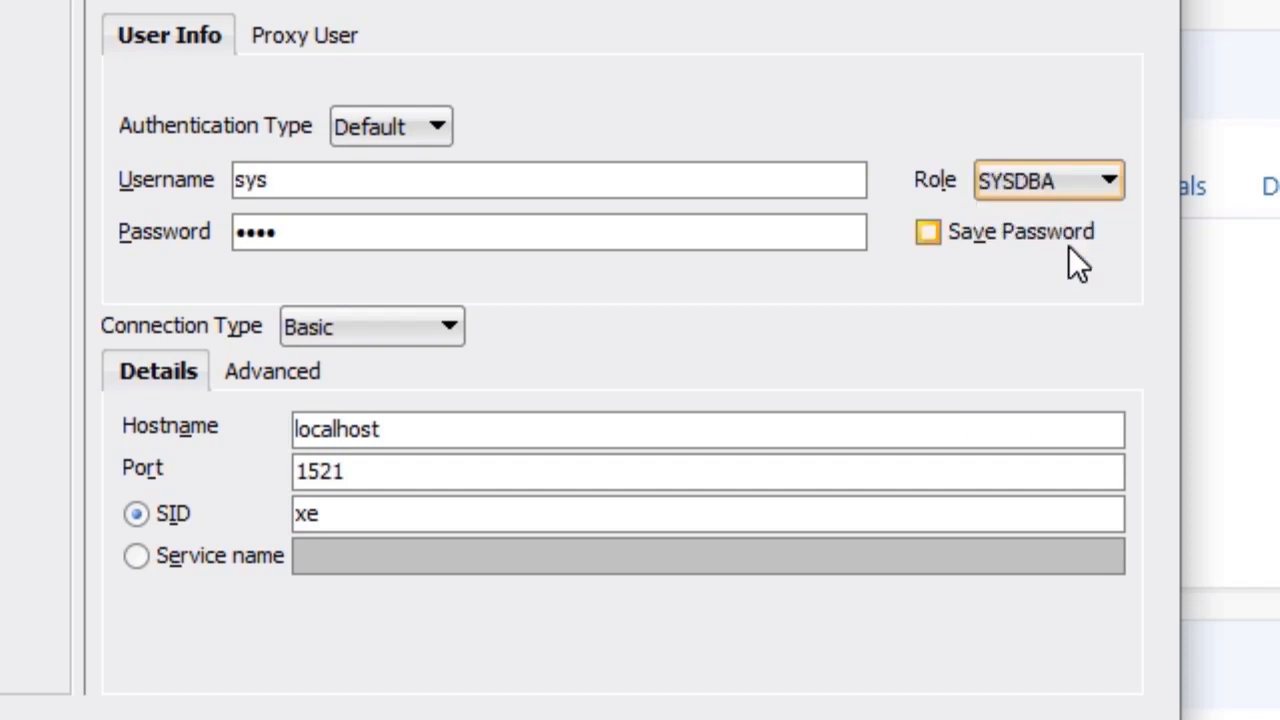
{"action": "left_click", "coordinate": [927, 234]}
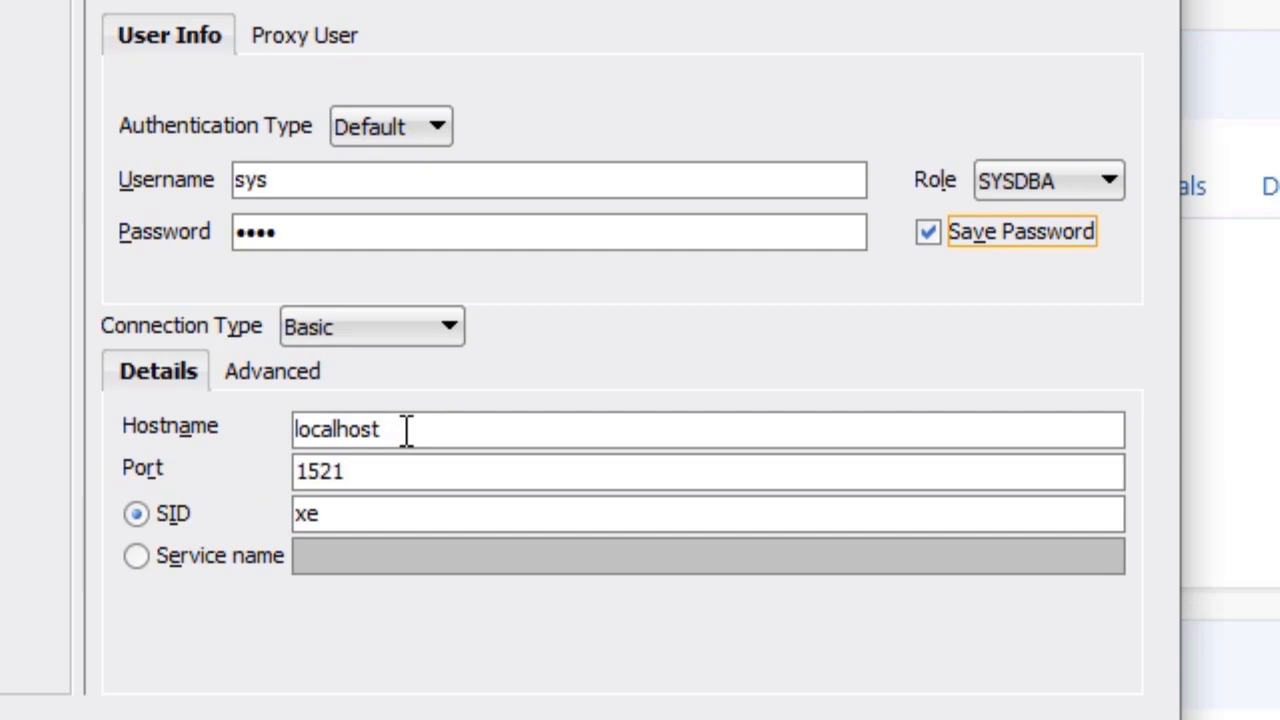
{"action": "left_click_drag", "start_coordinate": [407, 430], "coordinate": [271, 429]}
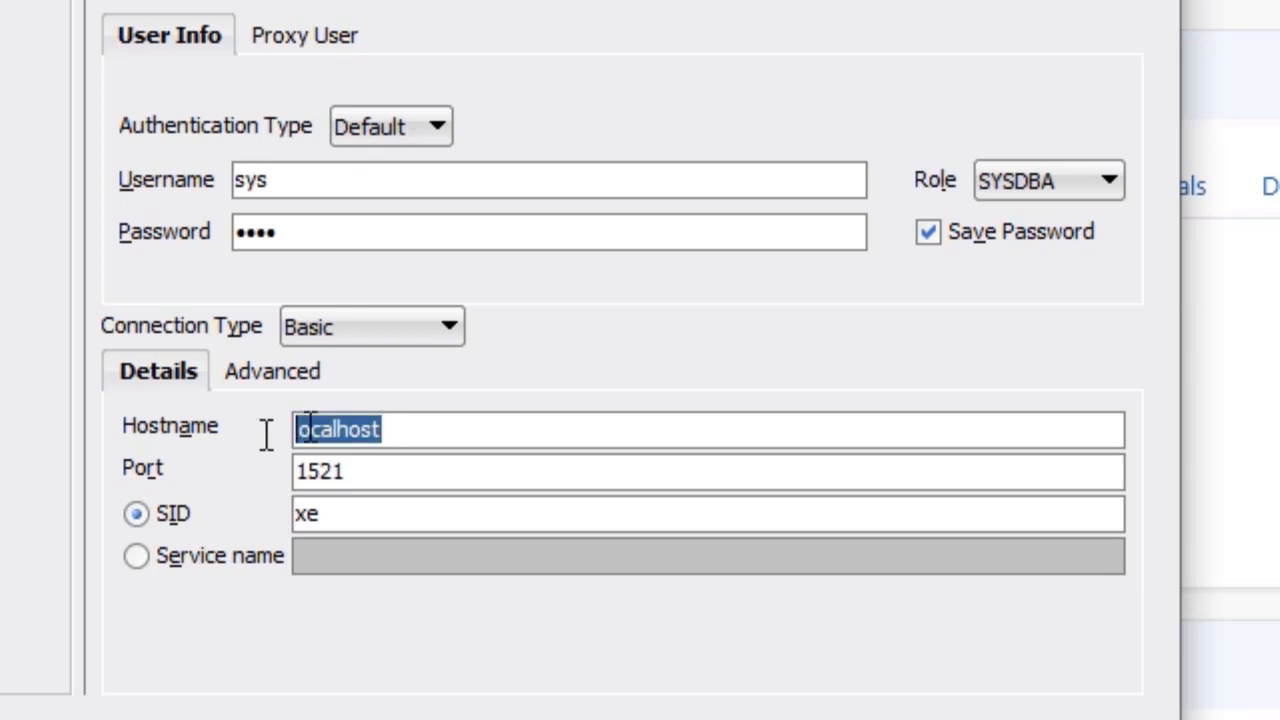
{"action": "left_click", "coordinate": [440, 428]}
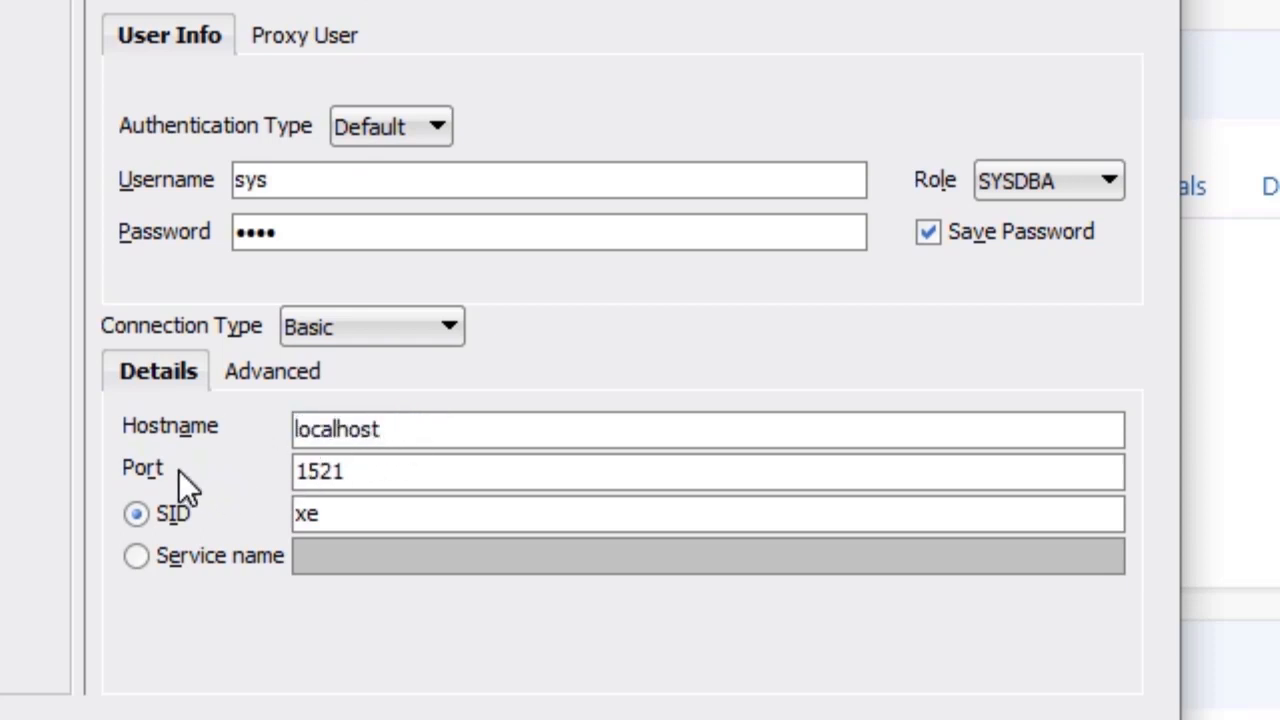
{"action": "left_click_drag", "start_coordinate": [374, 463], "coordinate": [240, 472]}
{"action": "left_click", "coordinate": [371, 473]}
- Identify the database by service name XEPDB1 instead of SID and test the connection
{"action": "left_click", "coordinate": [142, 555]}
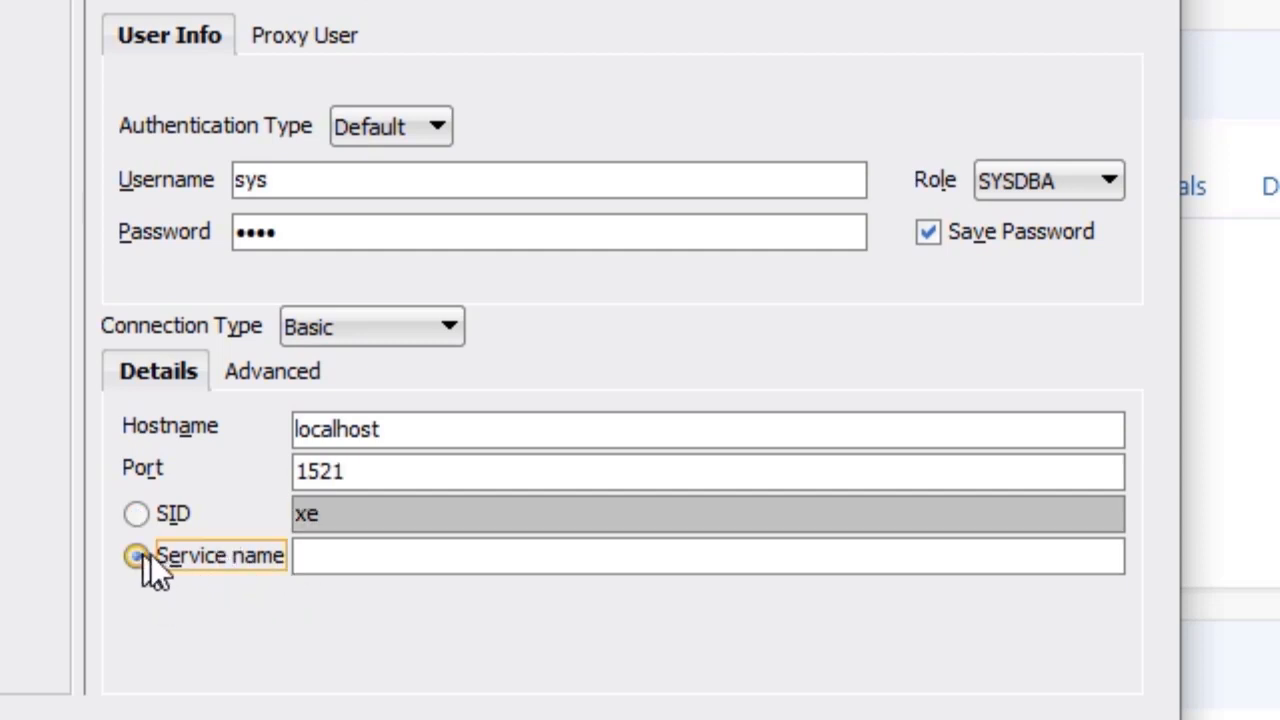
{"action": "left_click", "coordinate": [312, 556]}
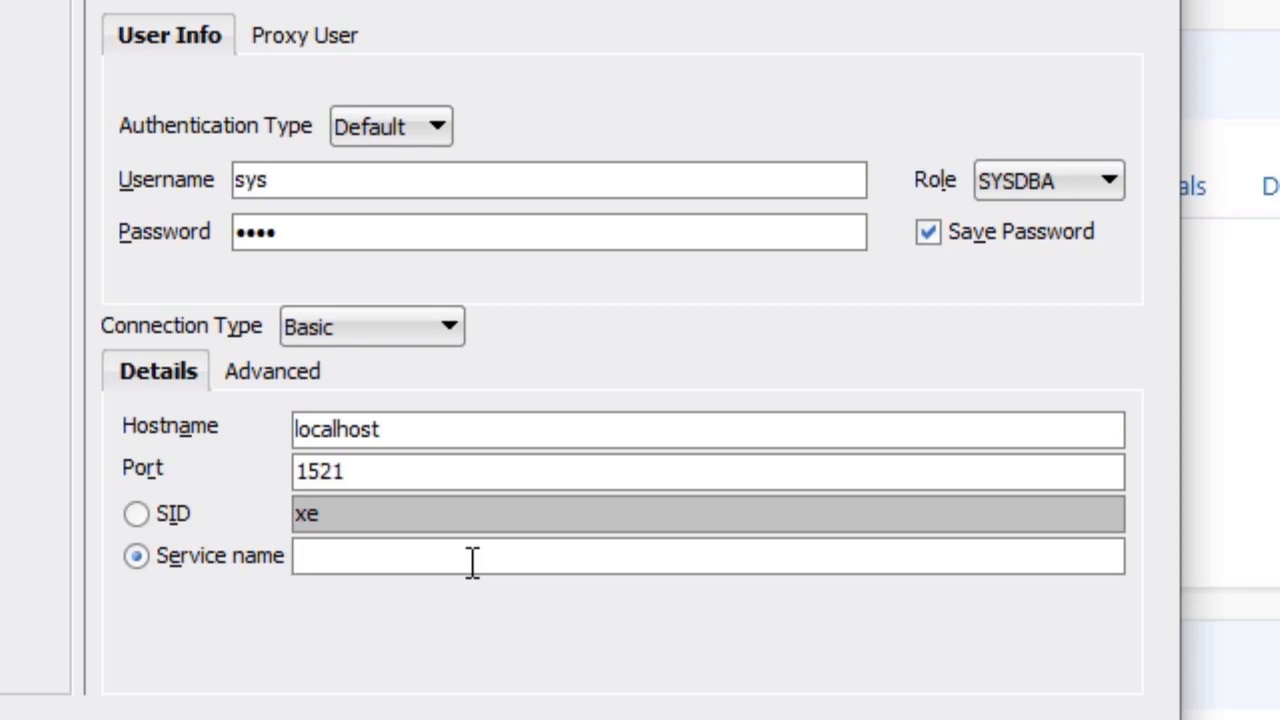
{"action": "type", "text": "XEPDB1"}
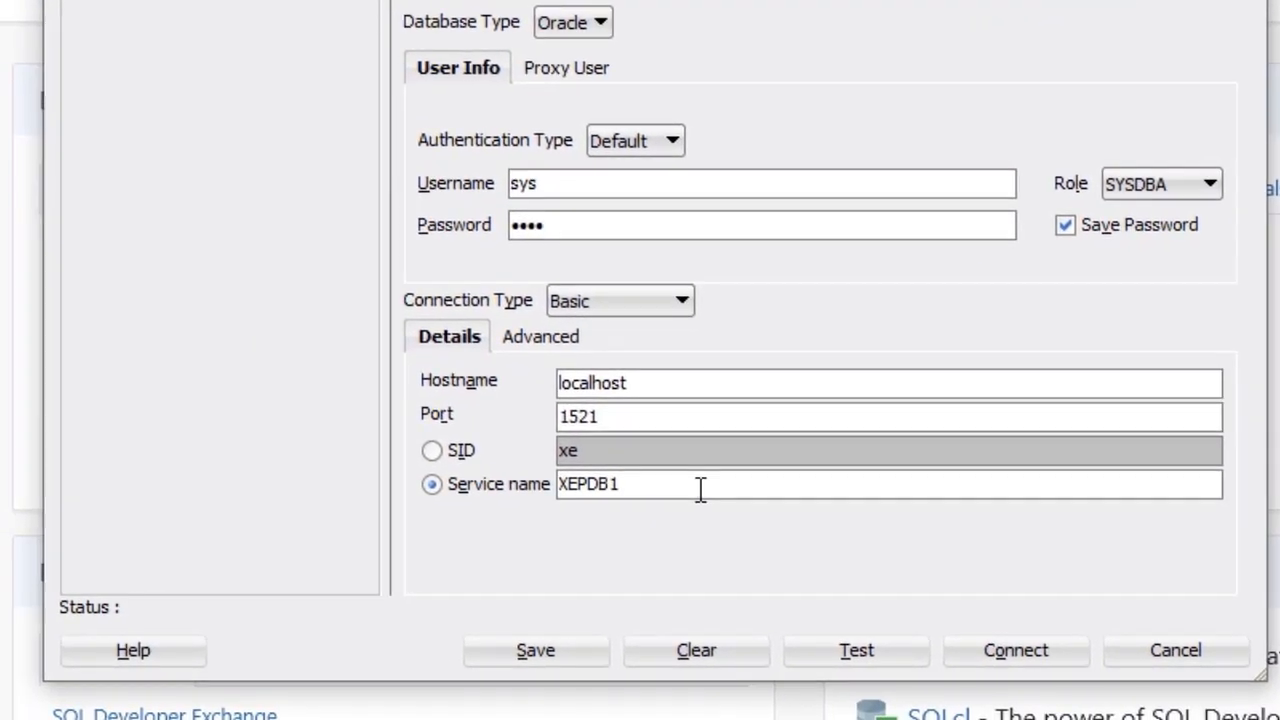
{"action": "left_click", "coordinate": [858, 652]}
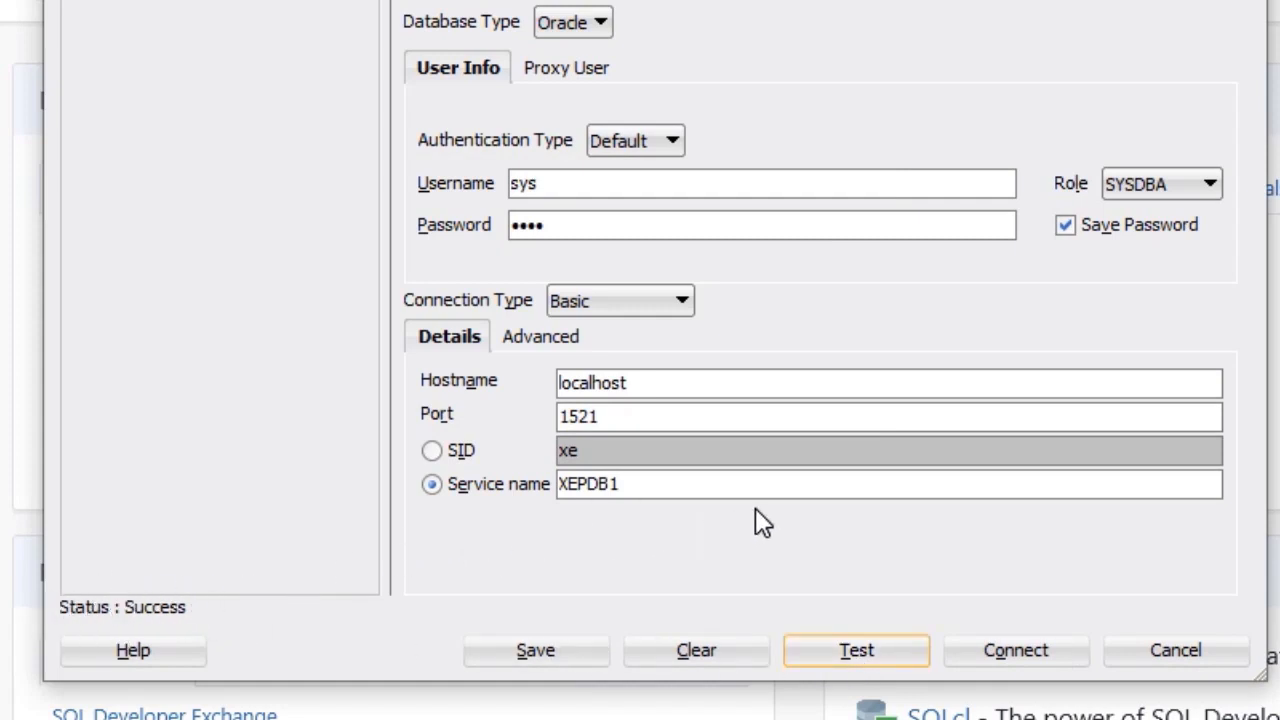
- Test the connection with the port set to 15212 and set the port back to 1521
{"action": "left_click", "coordinate": [623, 417]}
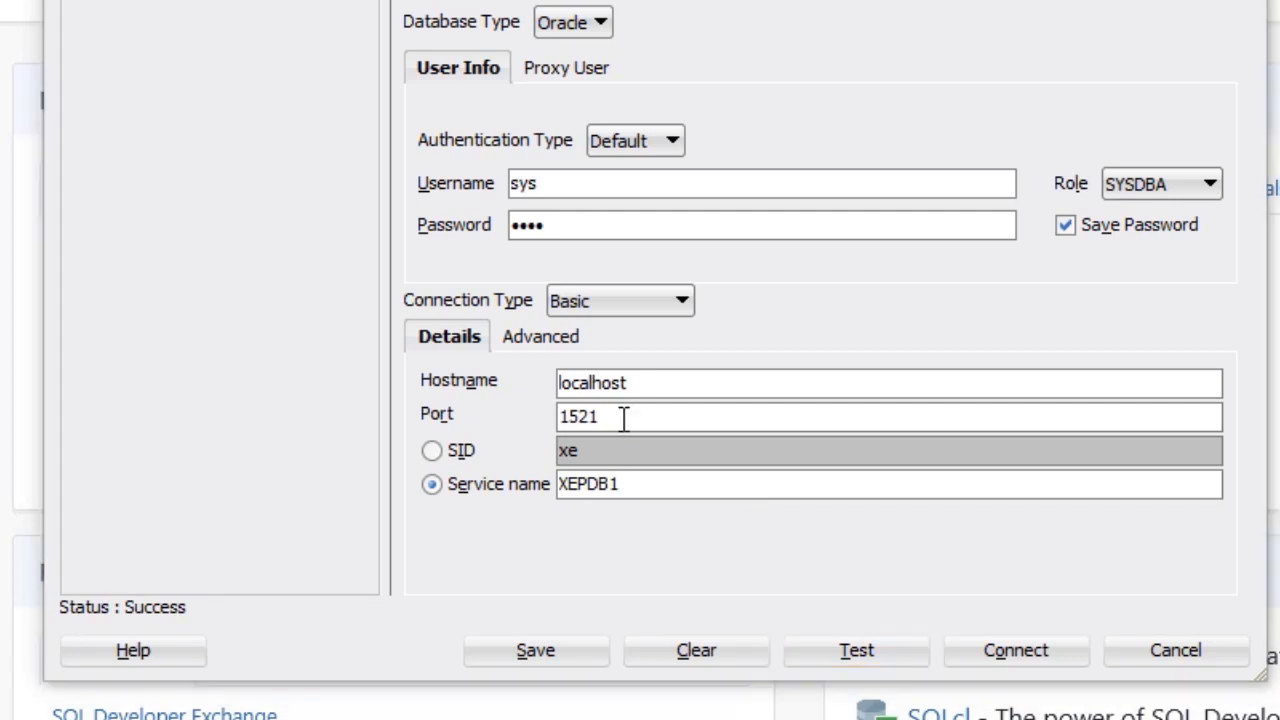
{"action": "type", "text": "2"}
{"action": "left_click", "coordinate": [831, 645]}
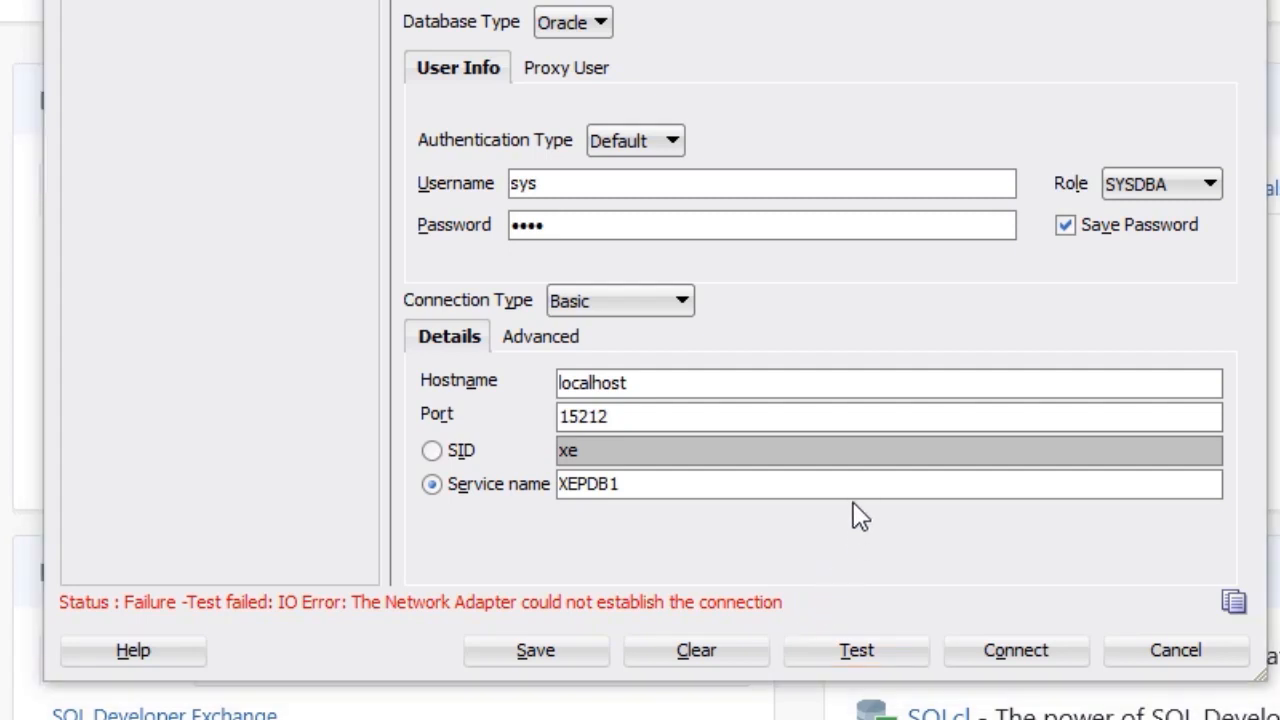
{"action": "left_click", "coordinate": [668, 412]}
{"action": "key", "text": "BackSpace"}
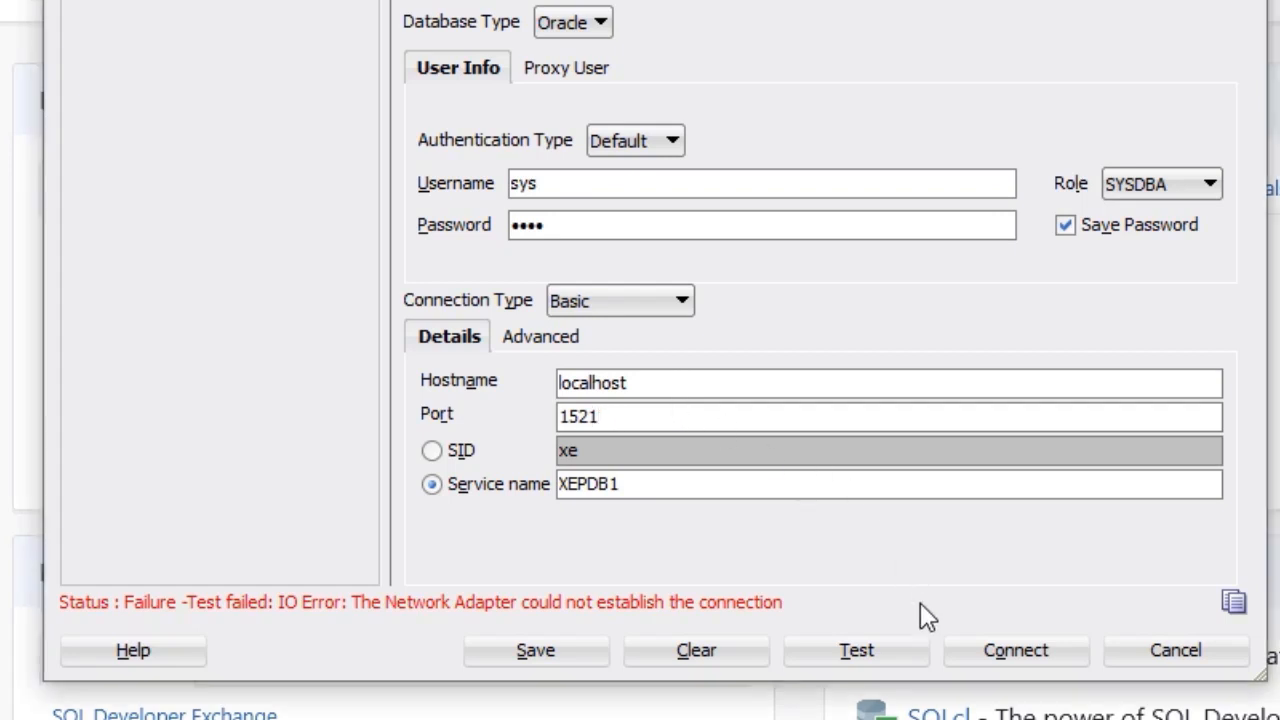
- Test and save the SYS connection, and connect to it from the connections list
{"action": "left_click", "coordinate": [866, 650]}
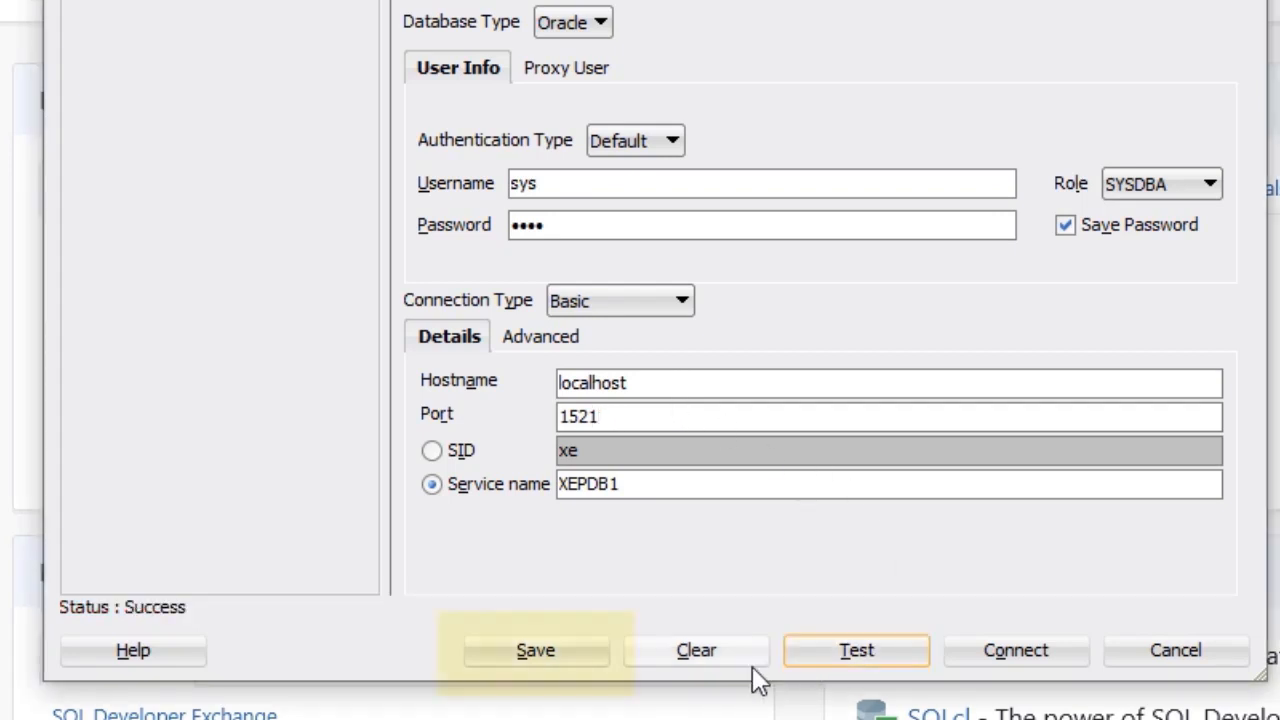
{"action": "left_click", "coordinate": [558, 668]}
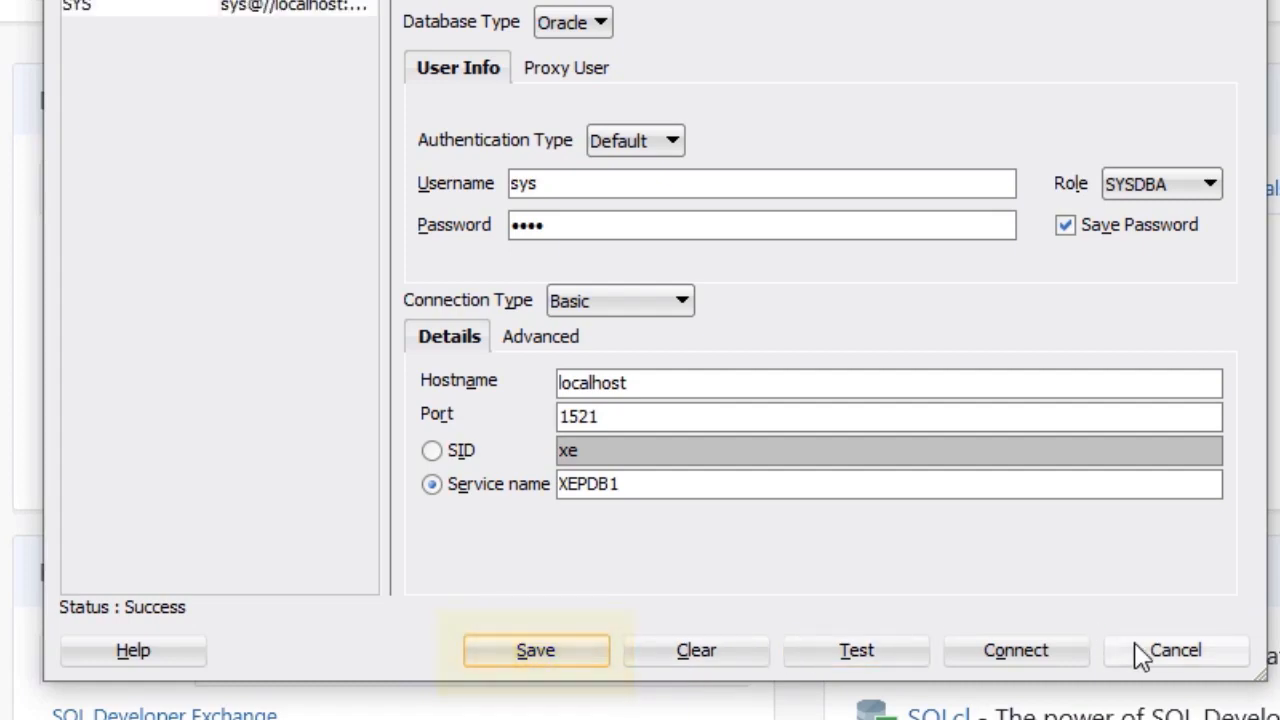
{"action": "left_click", "coordinate": [1110, 651]}
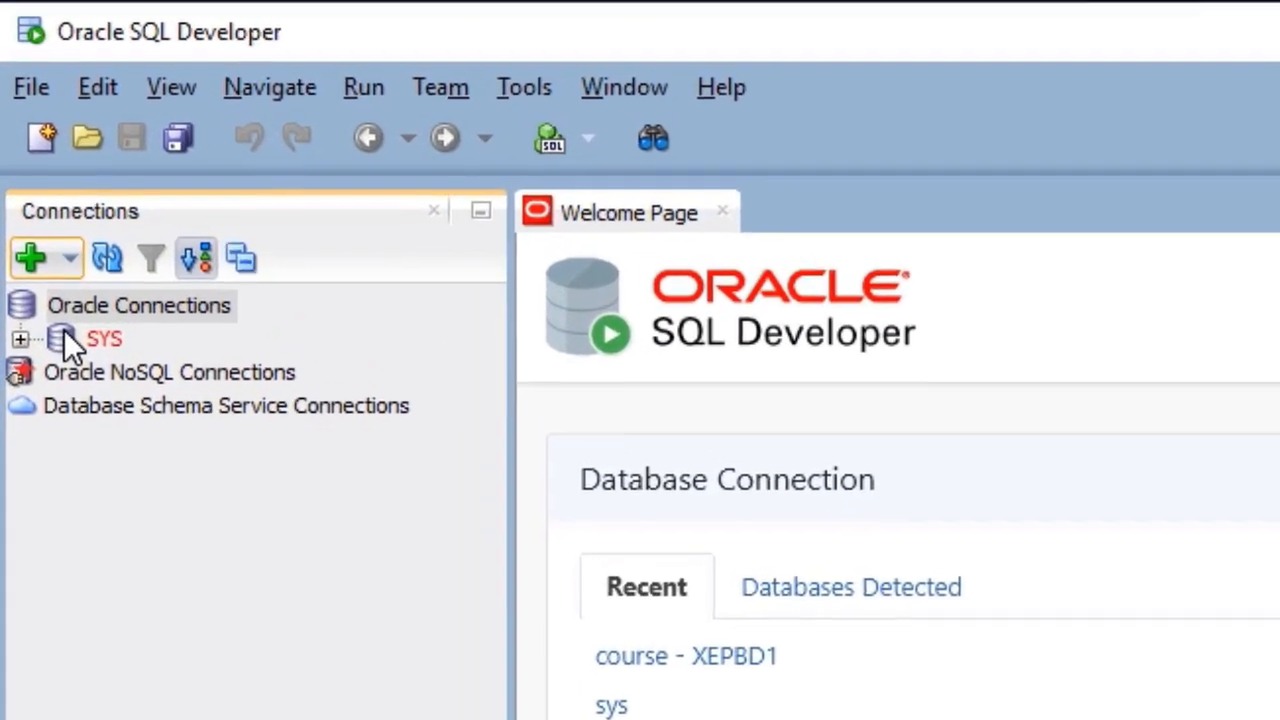
{"action": "double_click", "coordinate": [33, 190]}
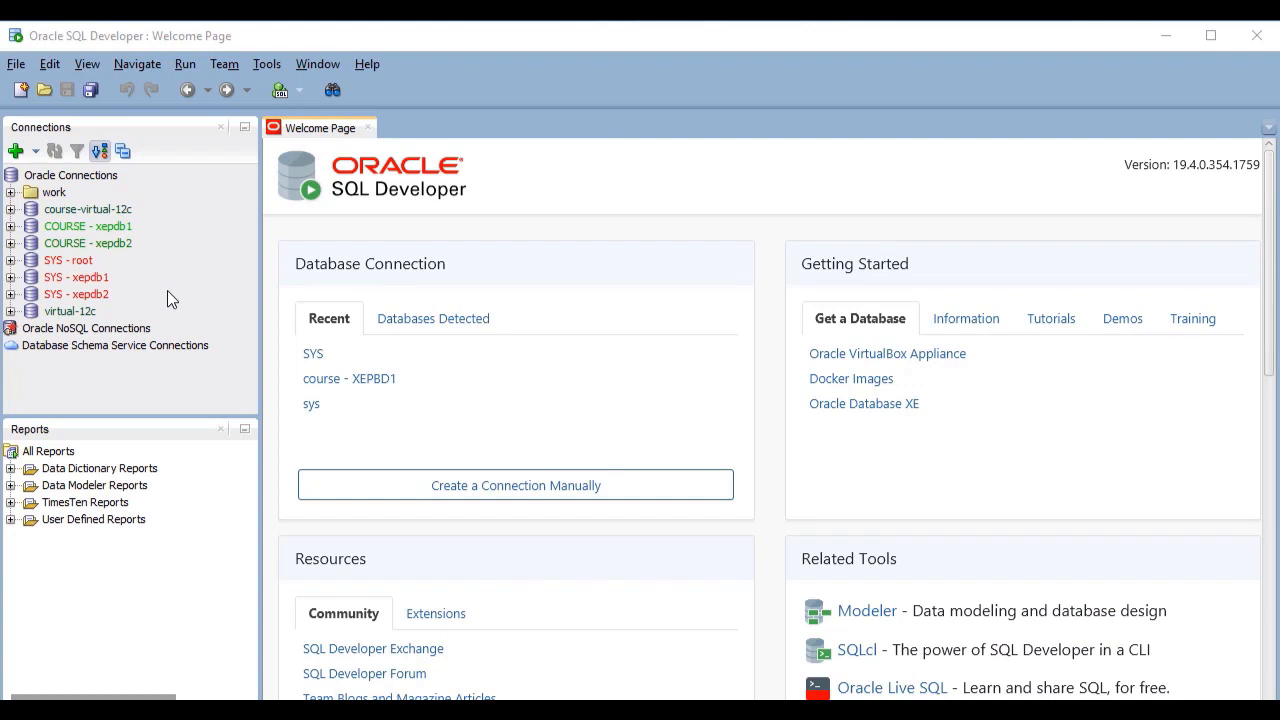
- Add the COURSE - xepdb1 connection to a new folder named course and collapse that folder
{"action": "right_click", "coordinate": [80, 230]}
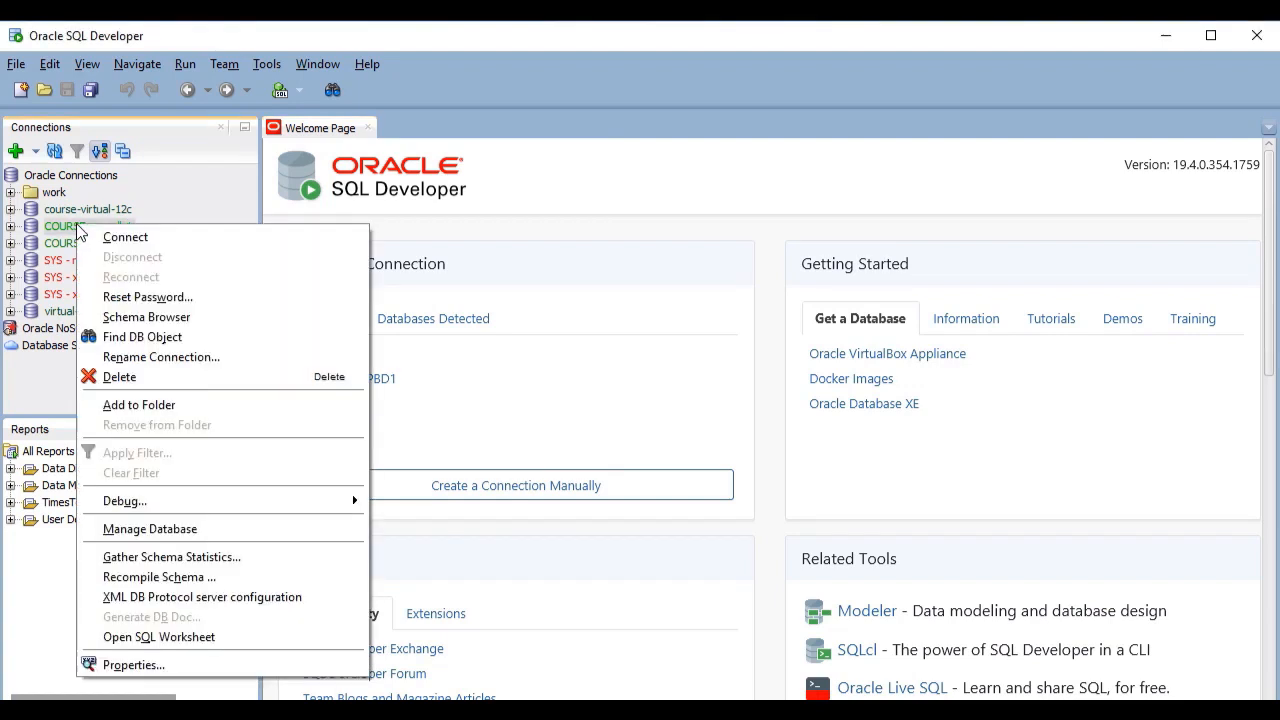
{"action": "left_click", "coordinate": [190, 404]}
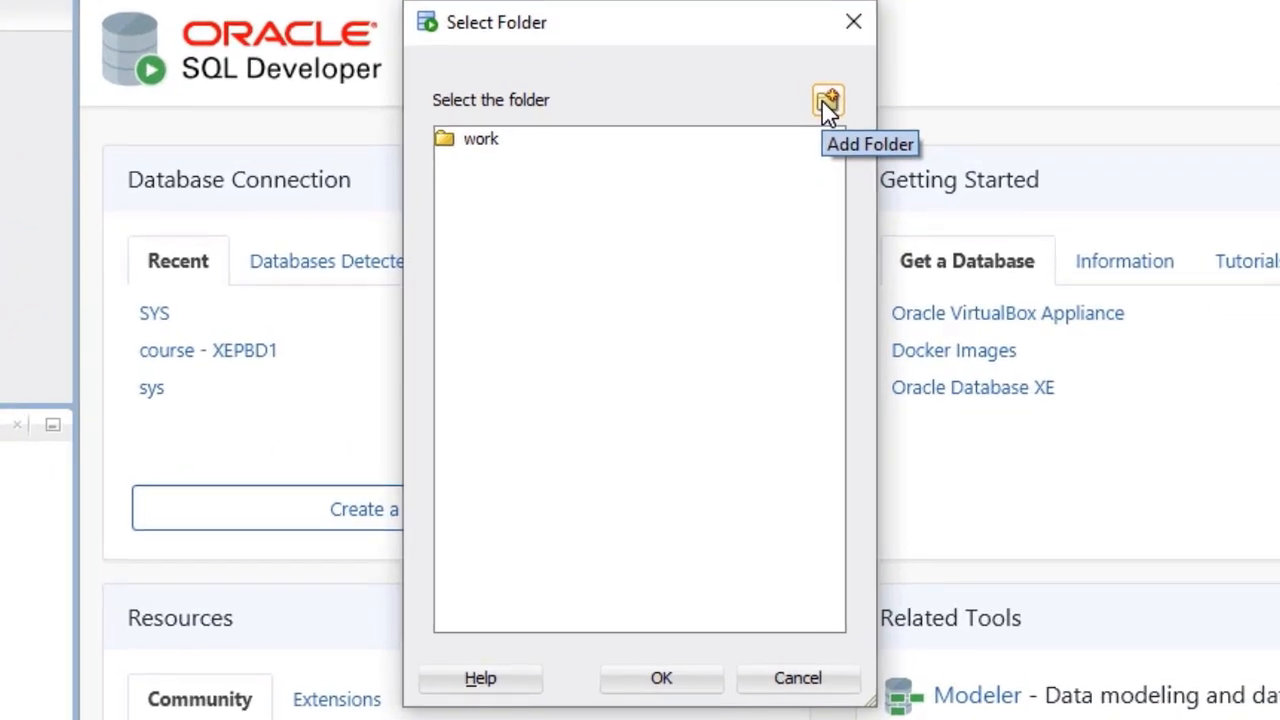
{"action": "left_click", "coordinate": [766, 213]}
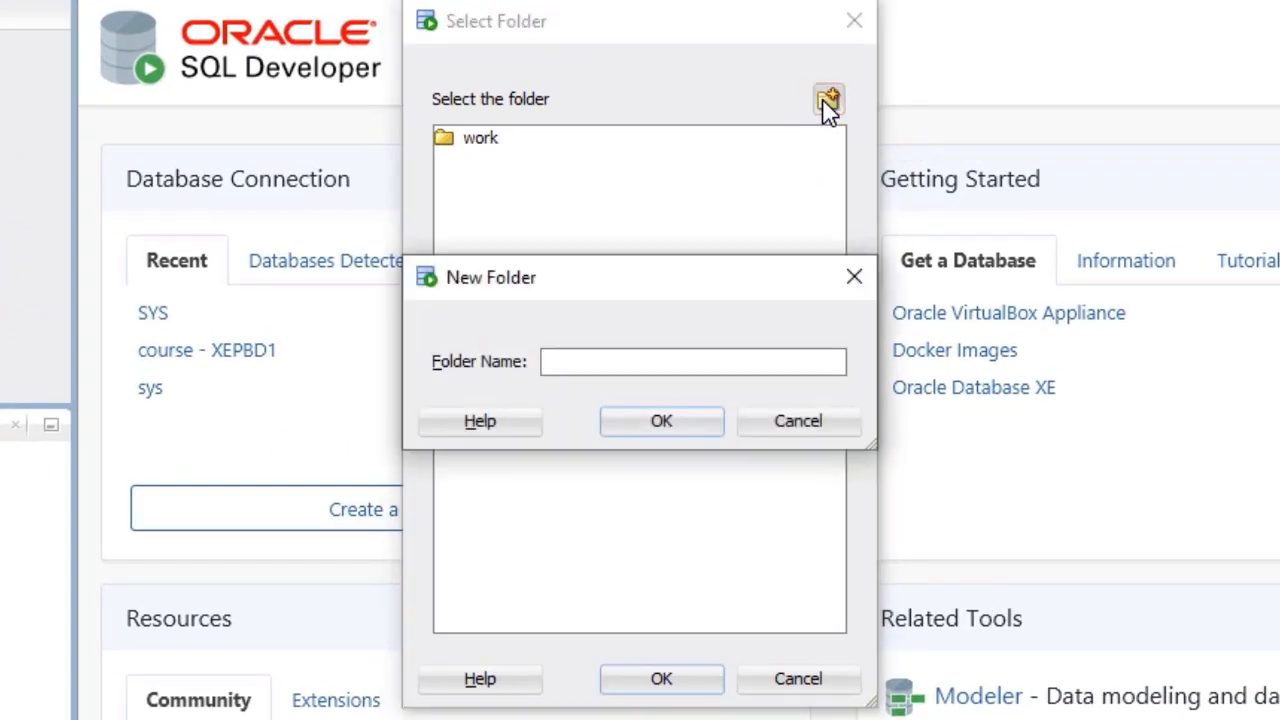
{"action": "type", "text": "course"}
{"action": "left_click", "coordinate": [705, 413]}
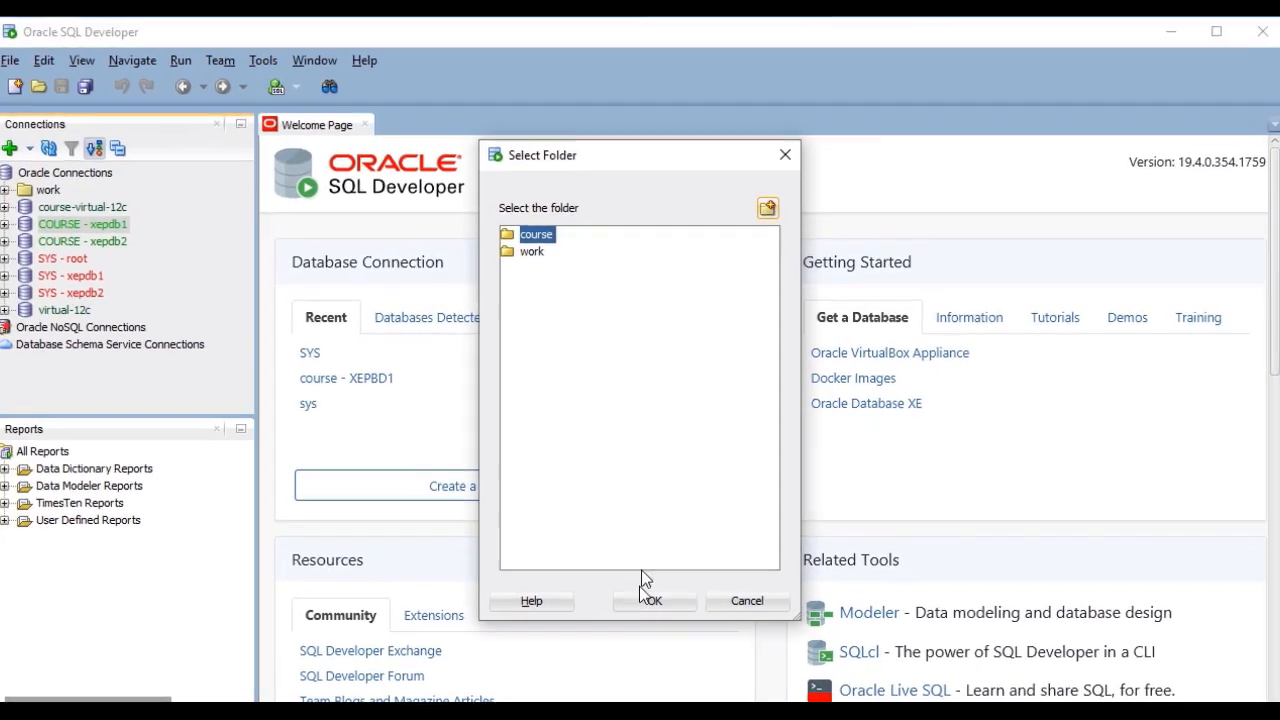
{"action": "left_click", "coordinate": [650, 686]}
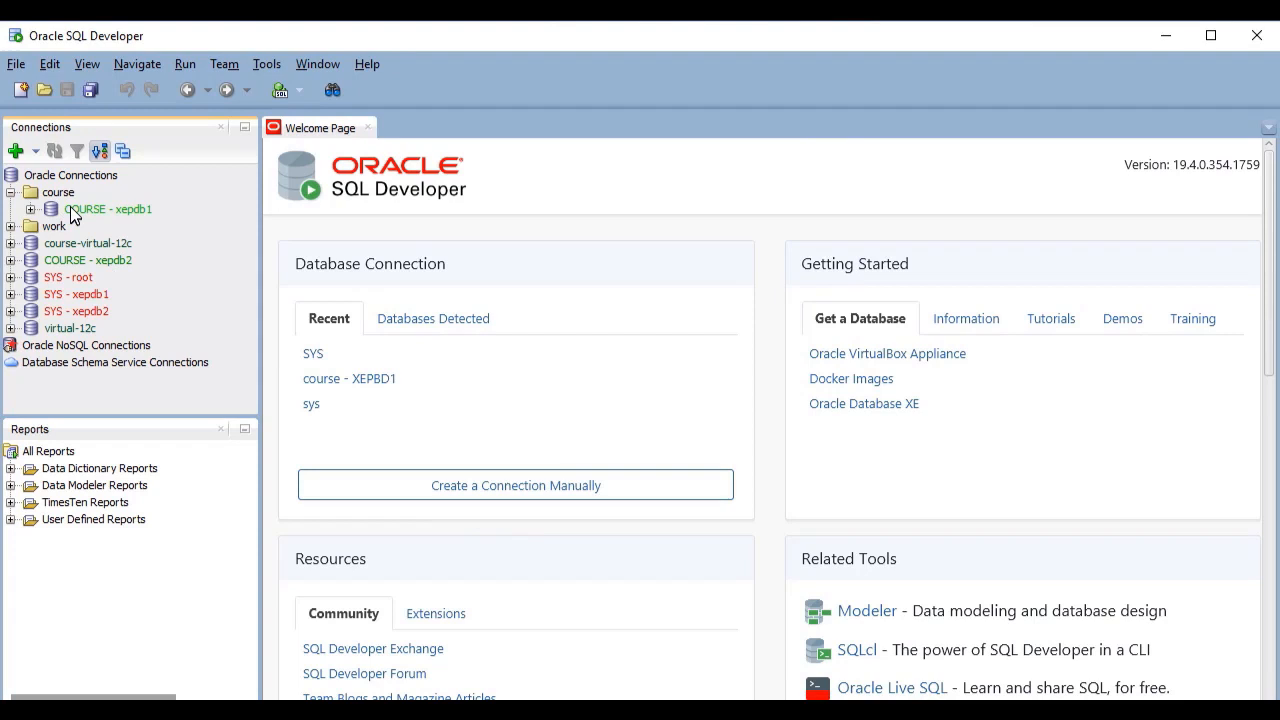
{"action": "left_click", "coordinate": [10, 193]}
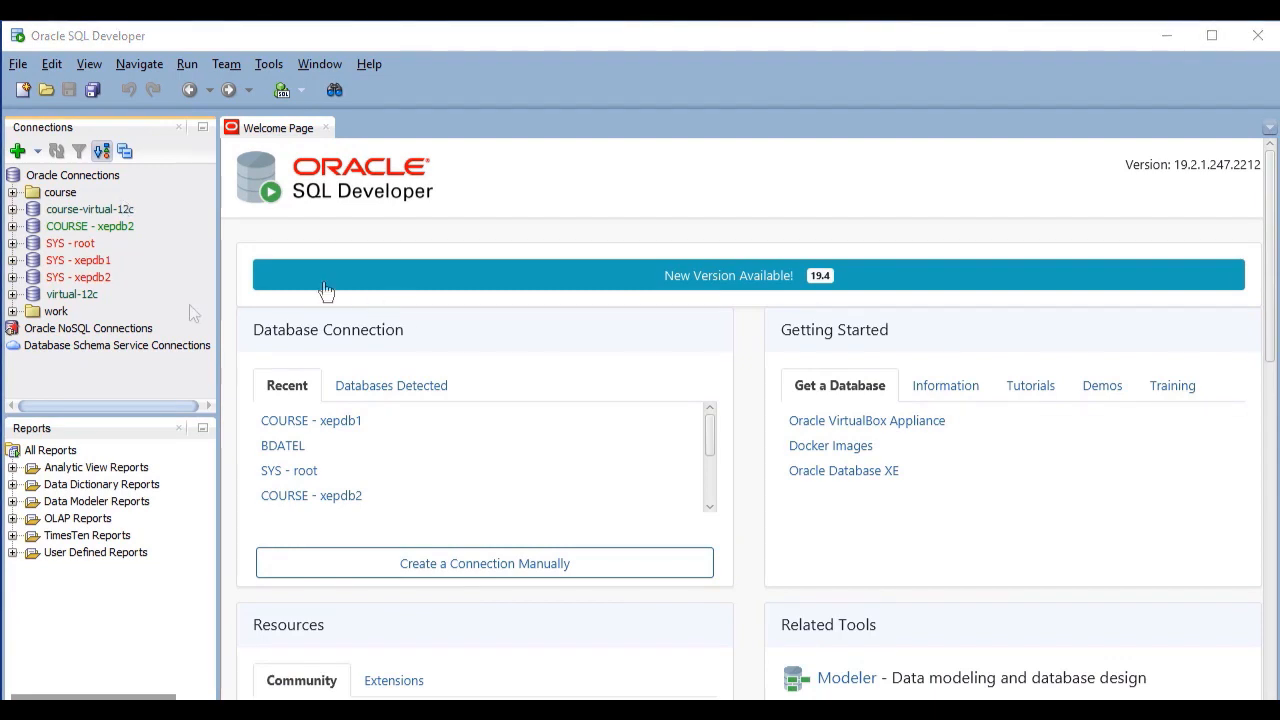
- Rename the work connections folder as A-work
{"action": "right_click", "coordinate": [55, 312]}
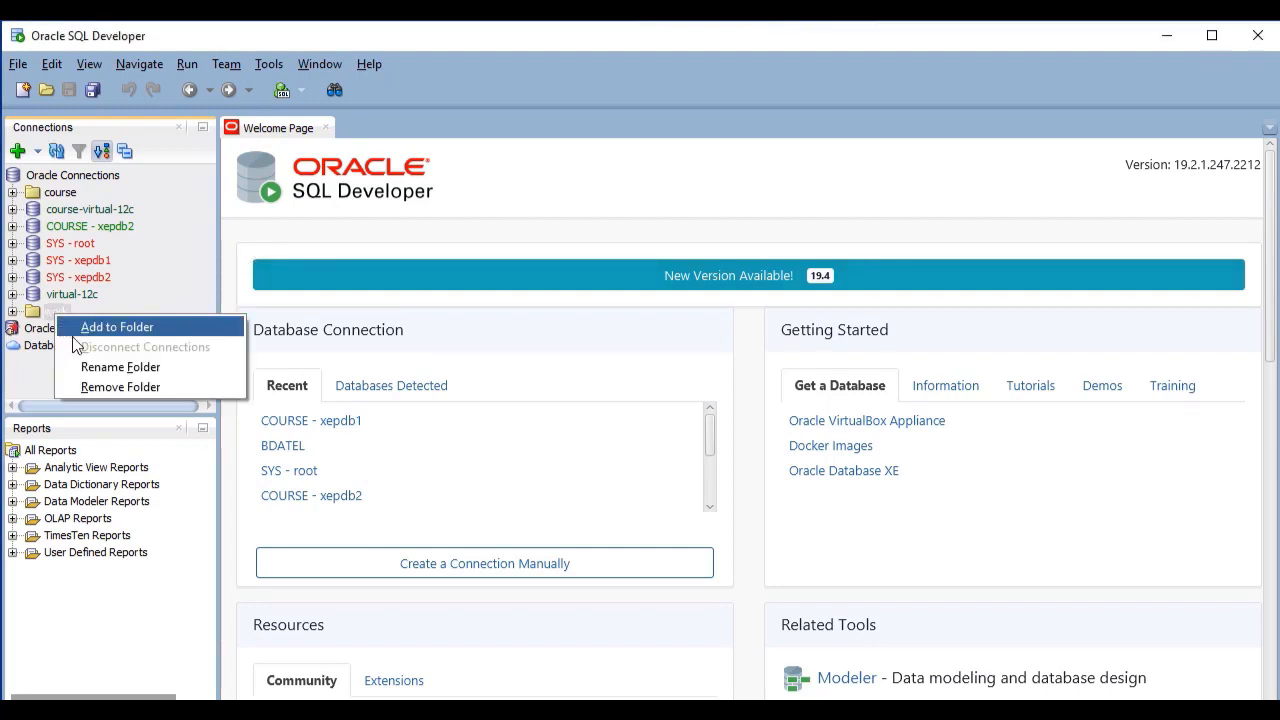
{"action": "left_click", "coordinate": [112, 368]}
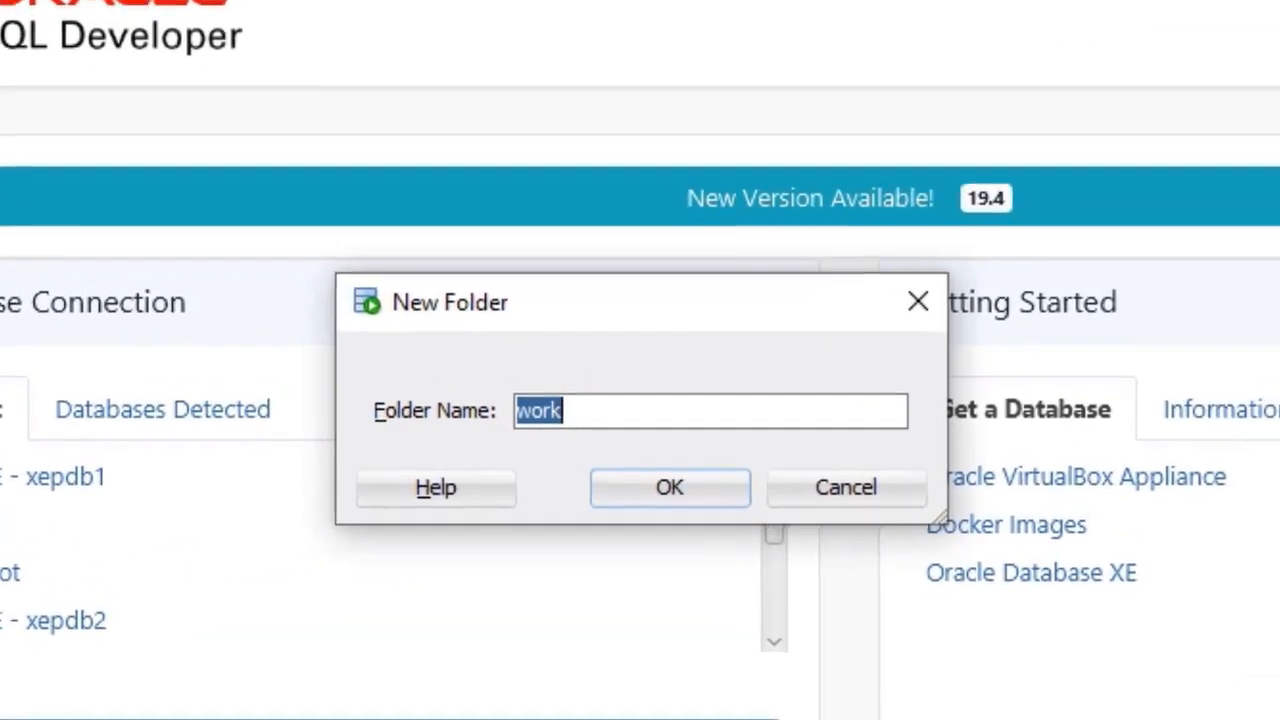
{"action": "key", "text": "Home"}
{"action": "type", "text": "A-"}
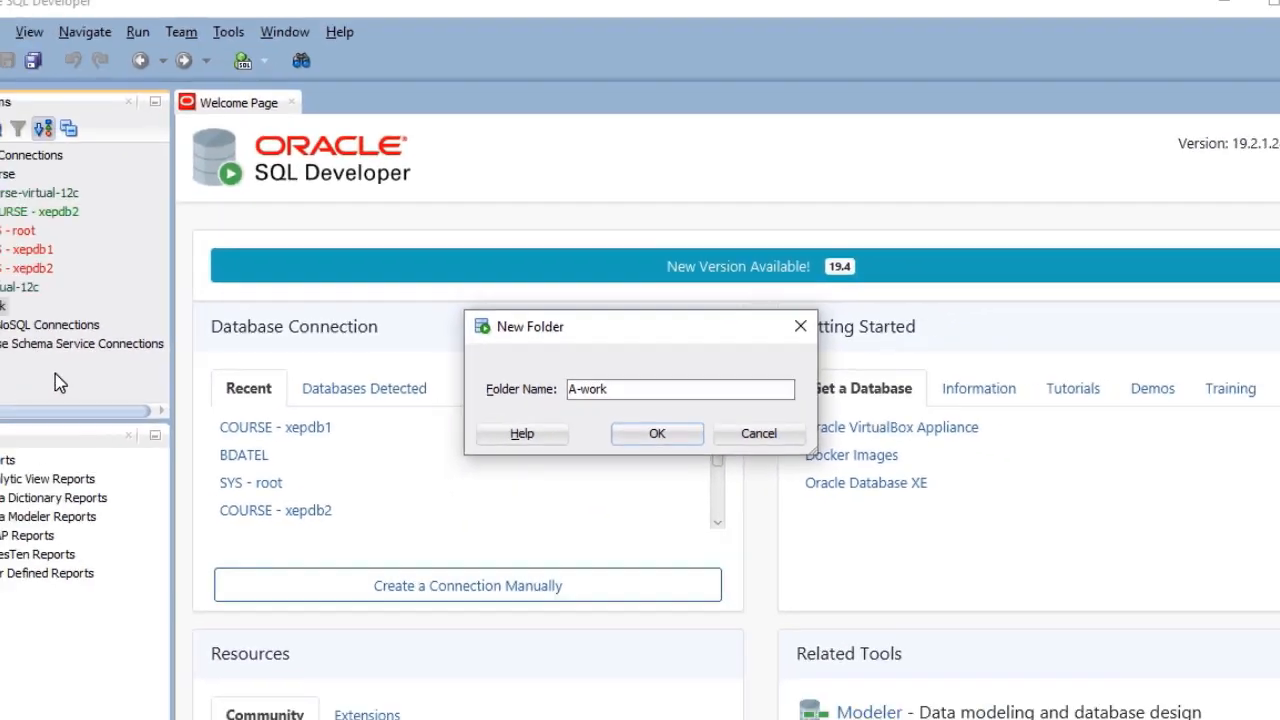
{"action": "key", "text": "Return"}
- Rename the course connections folder as A-course and toggle the sorting of the connections list
{"action": "right_click", "coordinate": [58, 196]}
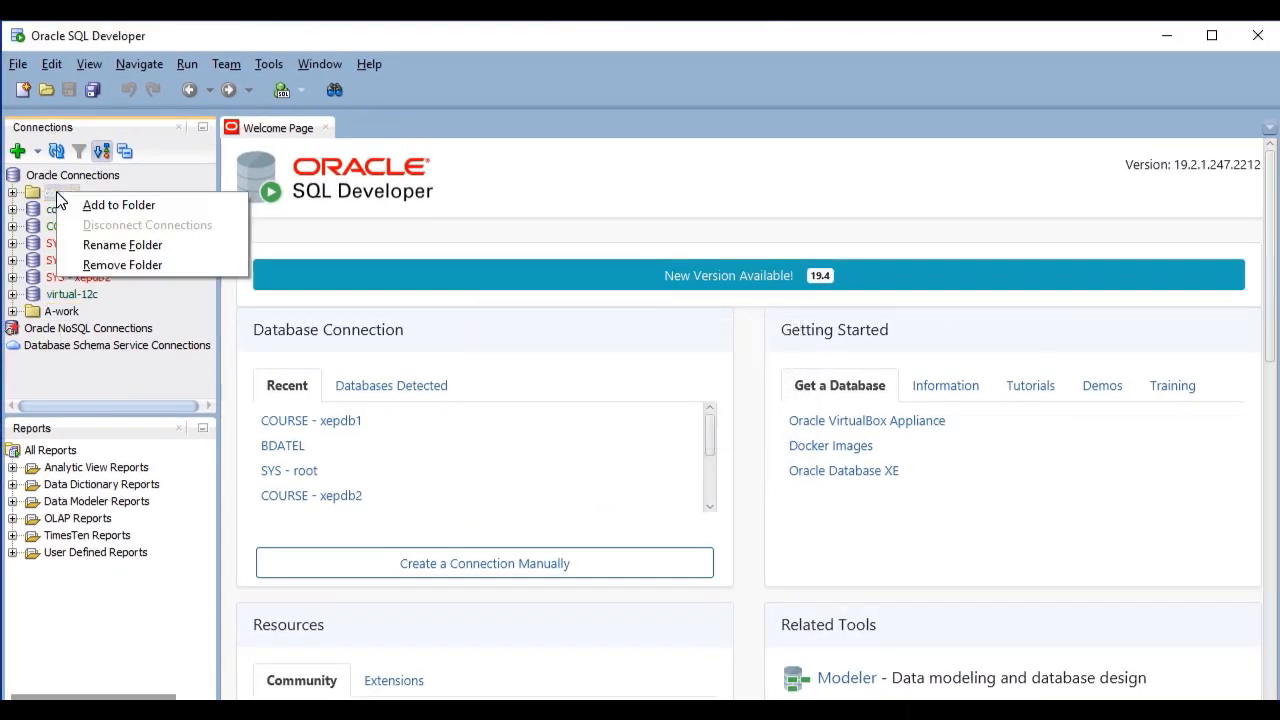
{"action": "left_click", "coordinate": [110, 245]}
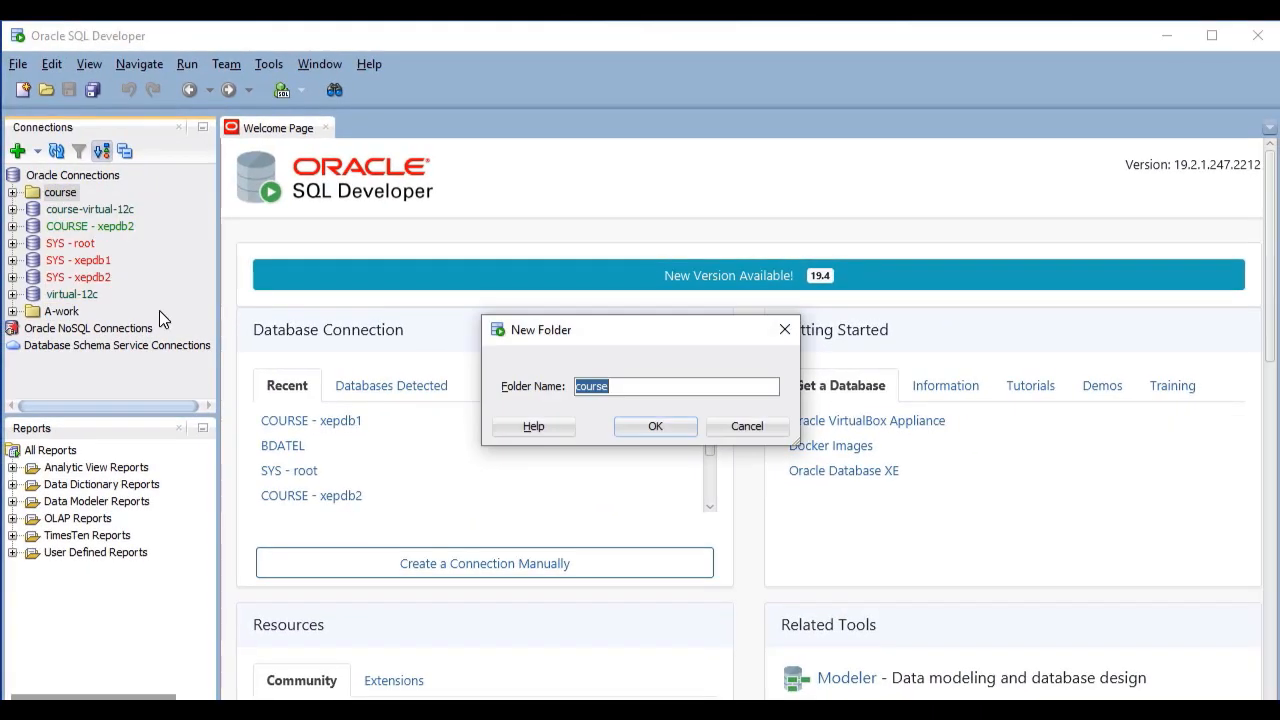
{"action": "key", "text": "Home"}
{"action": "type", "text": "A-"}
{"action": "key", "text": "Return"}
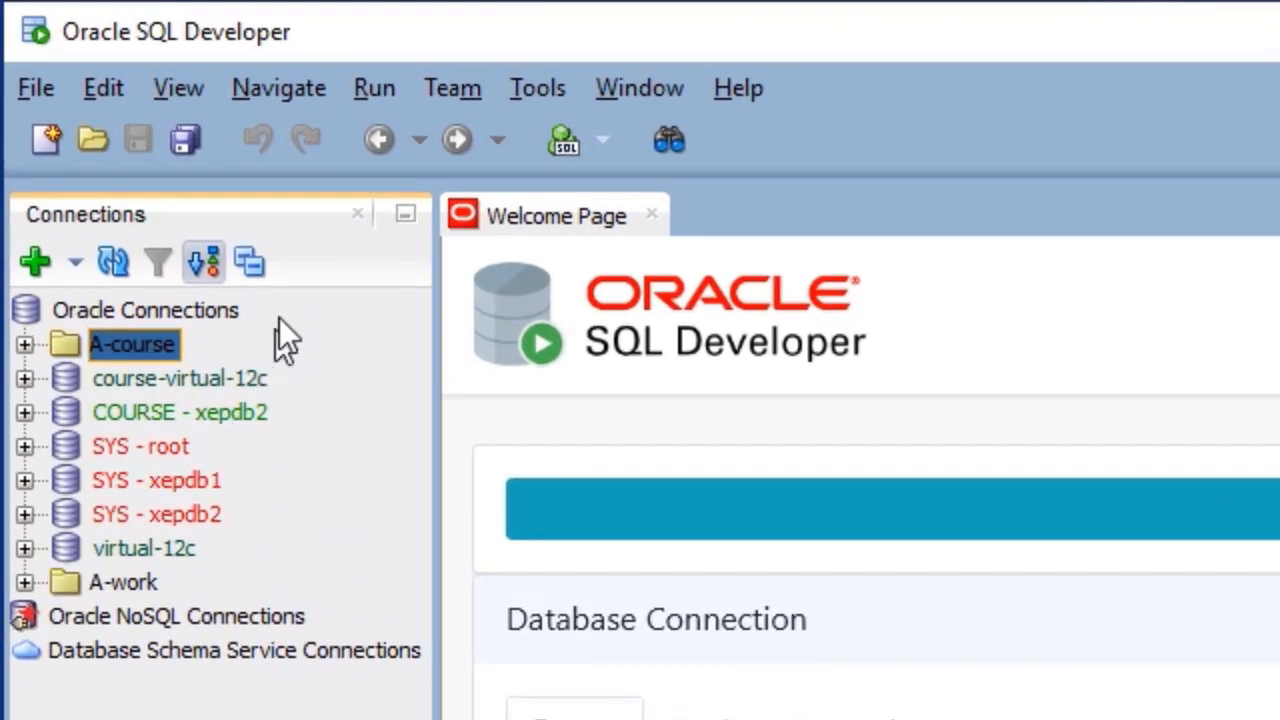
{"action": "left_click", "coordinate": [201, 264]}
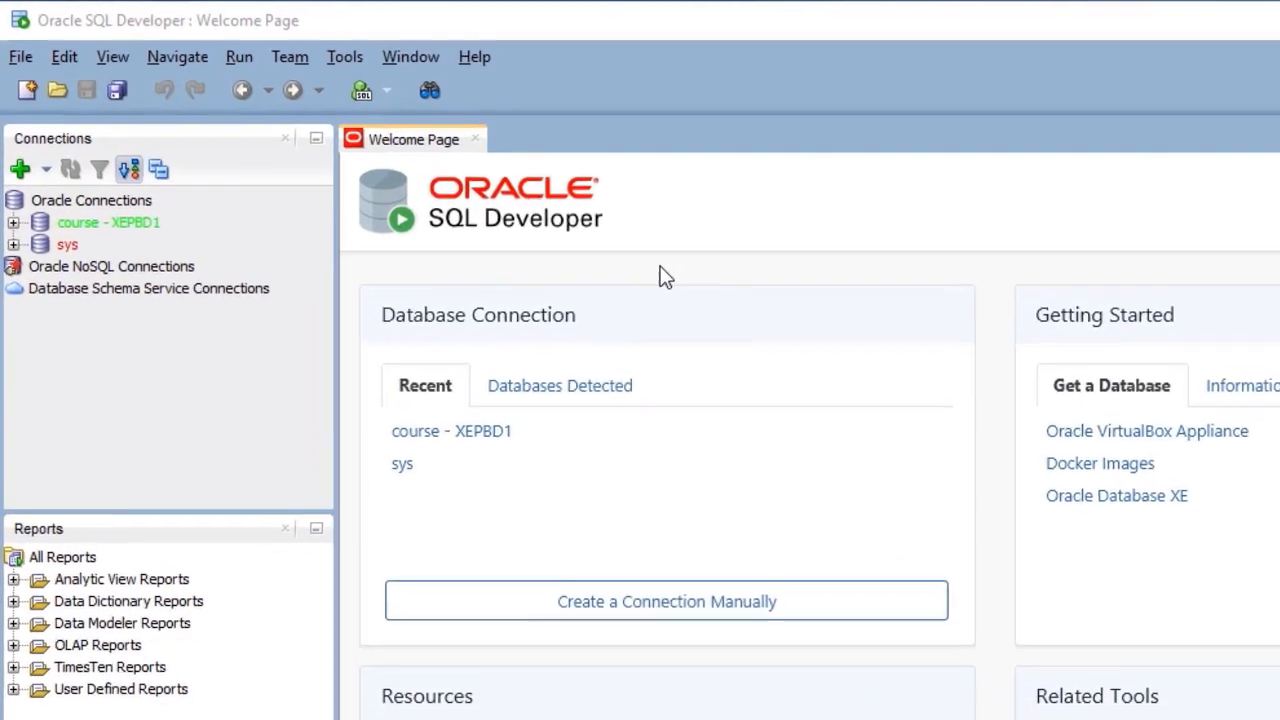
- Connect to course - XEPBD1 and open an additional SQL worksheet for that connection
{"action": "double_click", "coordinate": [48, 238]}
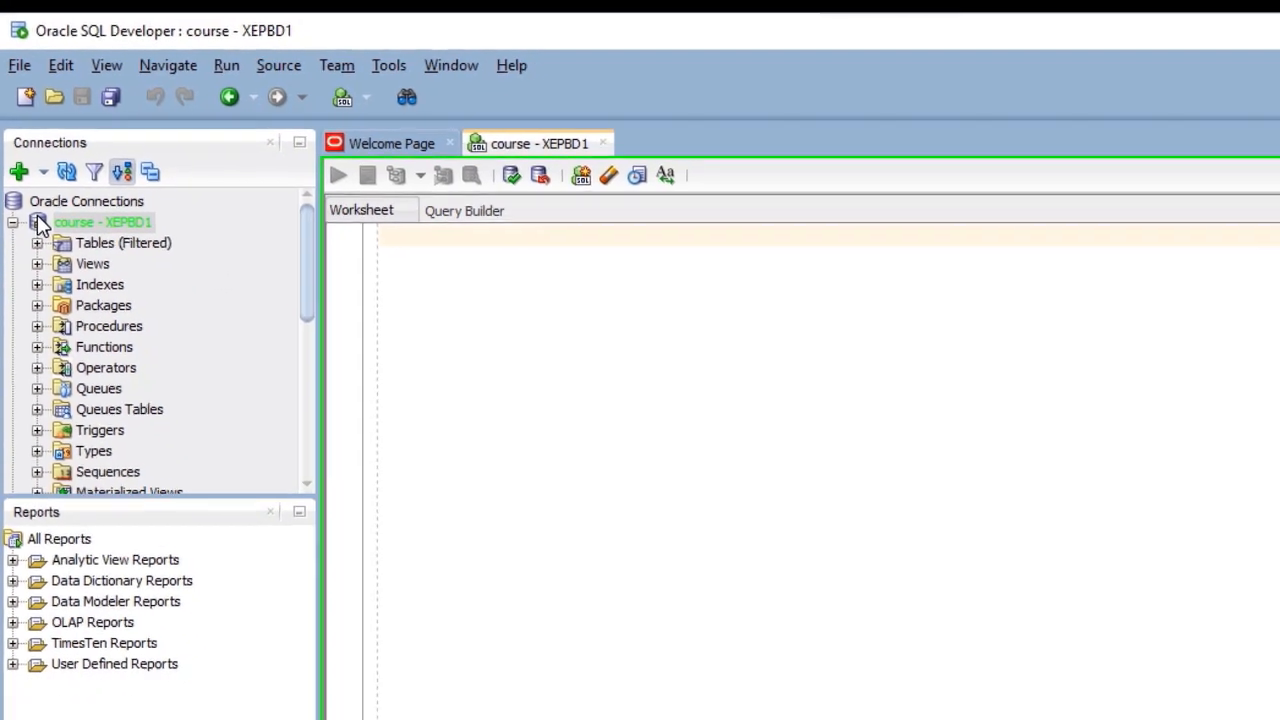
{"action": "right_click", "coordinate": [40, 223]}
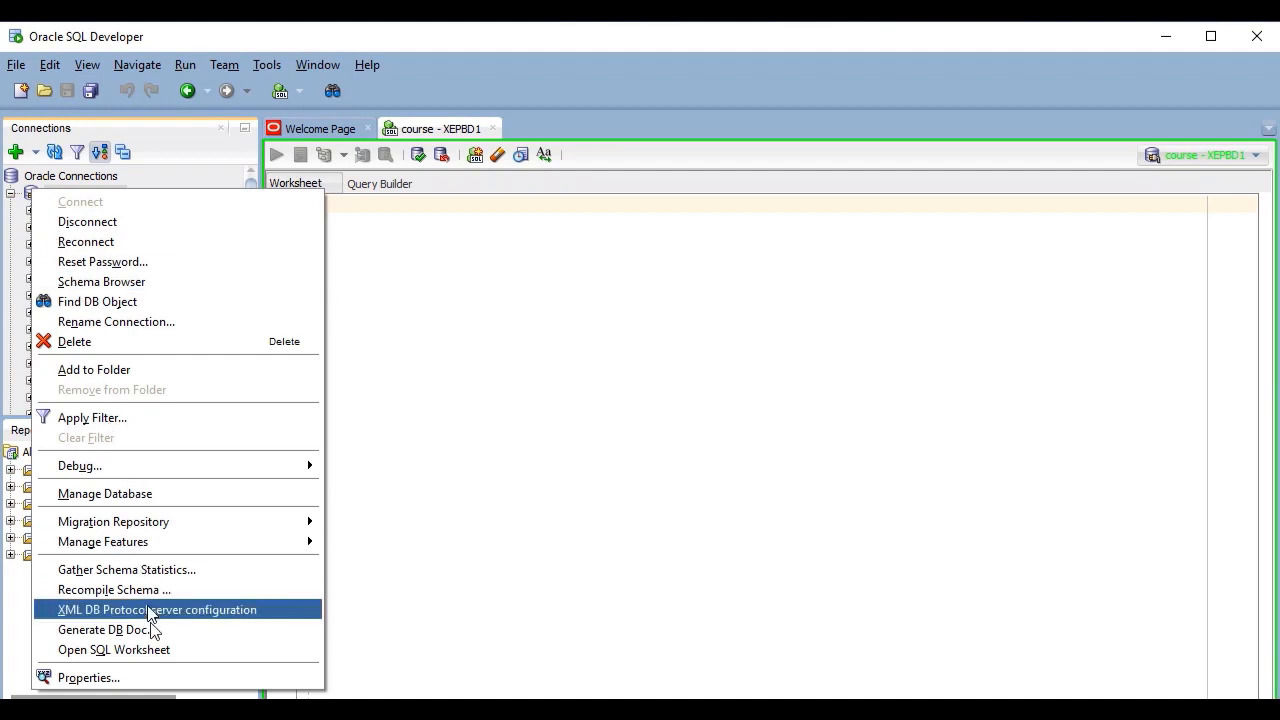
{"action": "left_click", "coordinate": [148, 651]}
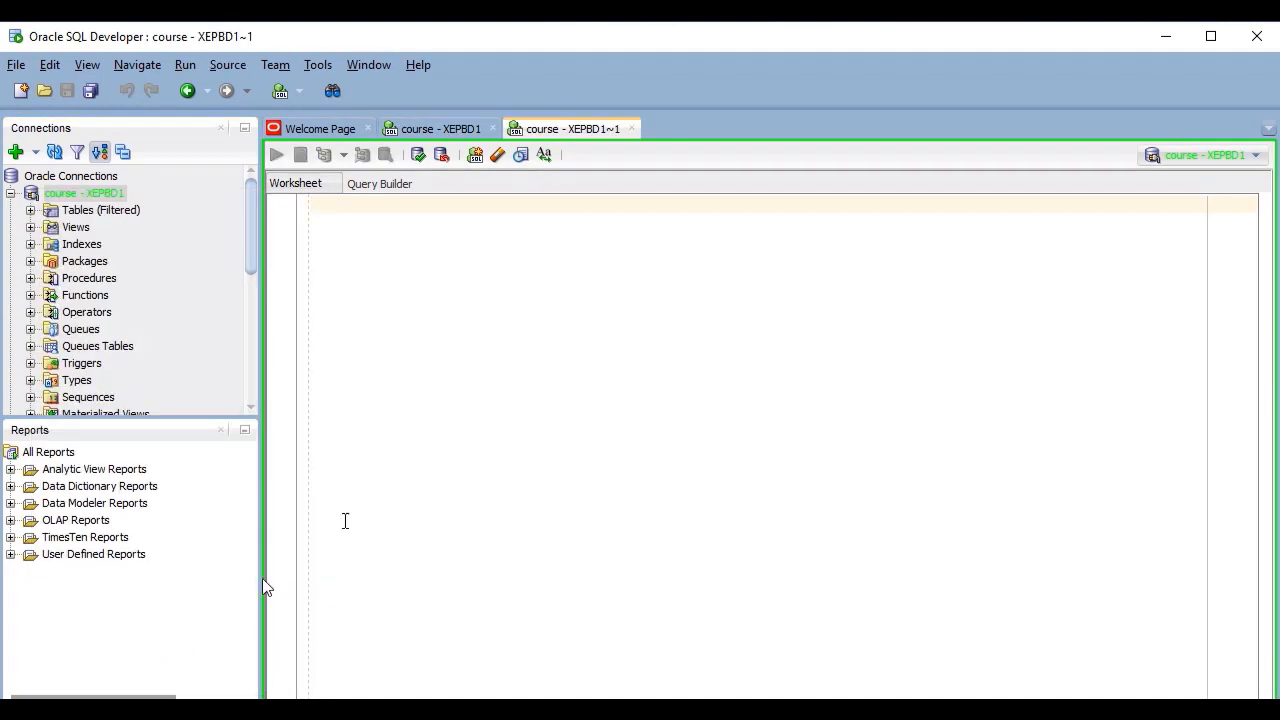
- Switch the additional worksheet to the sys connection and return to the original course - XEPBD1 worksheet
{"action": "left_click", "coordinate": [441, 128]}
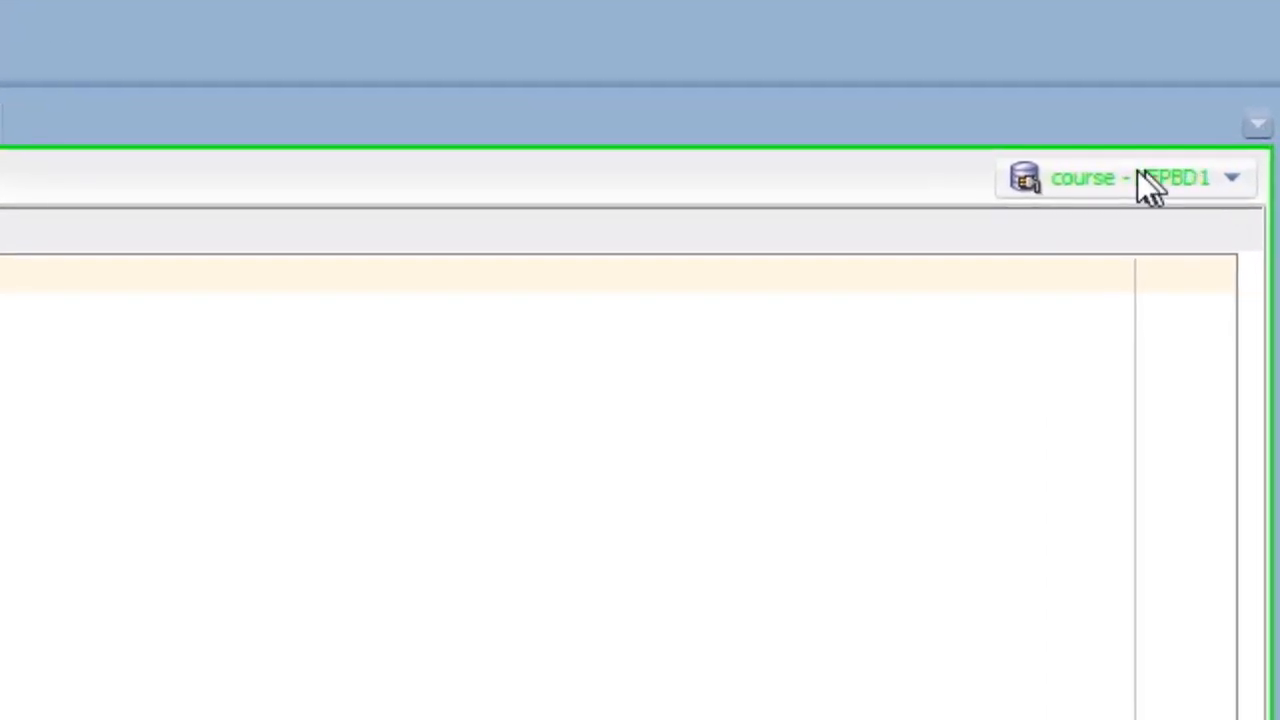
{"action": "left_click", "coordinate": [1229, 184]}
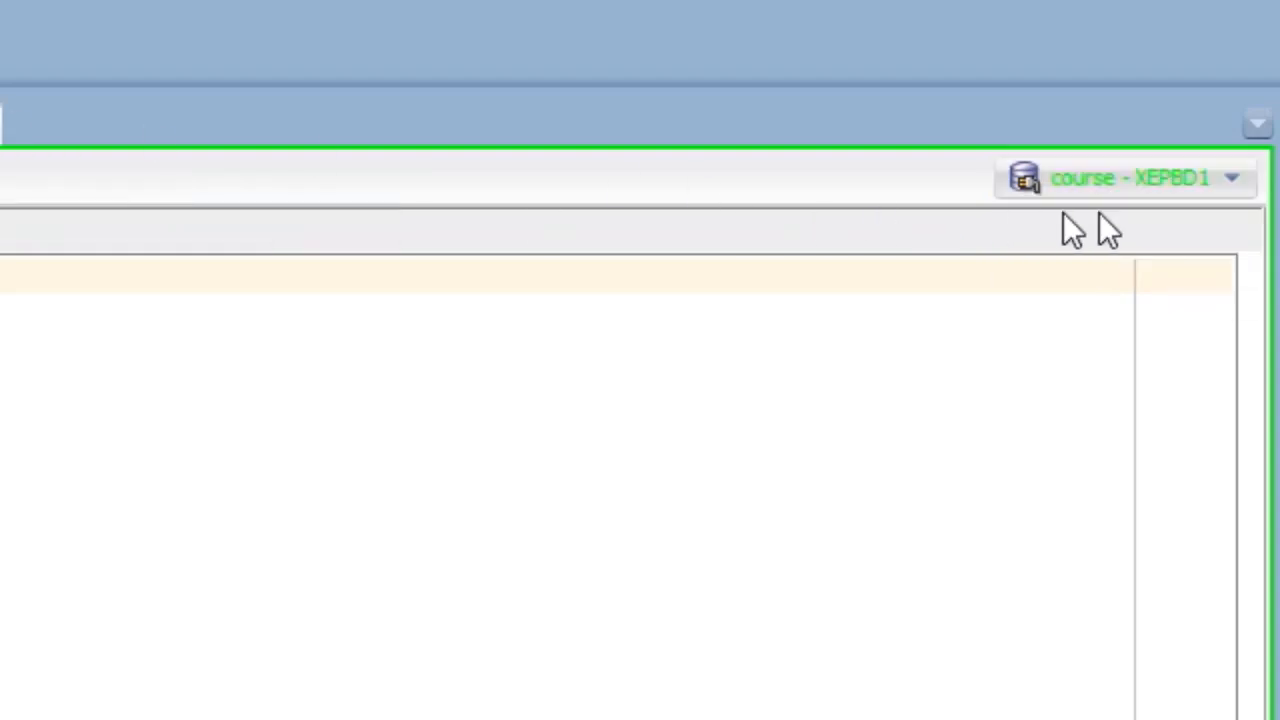
{"action": "left_click", "coordinate": [1135, 198]}
{"action": "left_click", "coordinate": [1148, 262]}
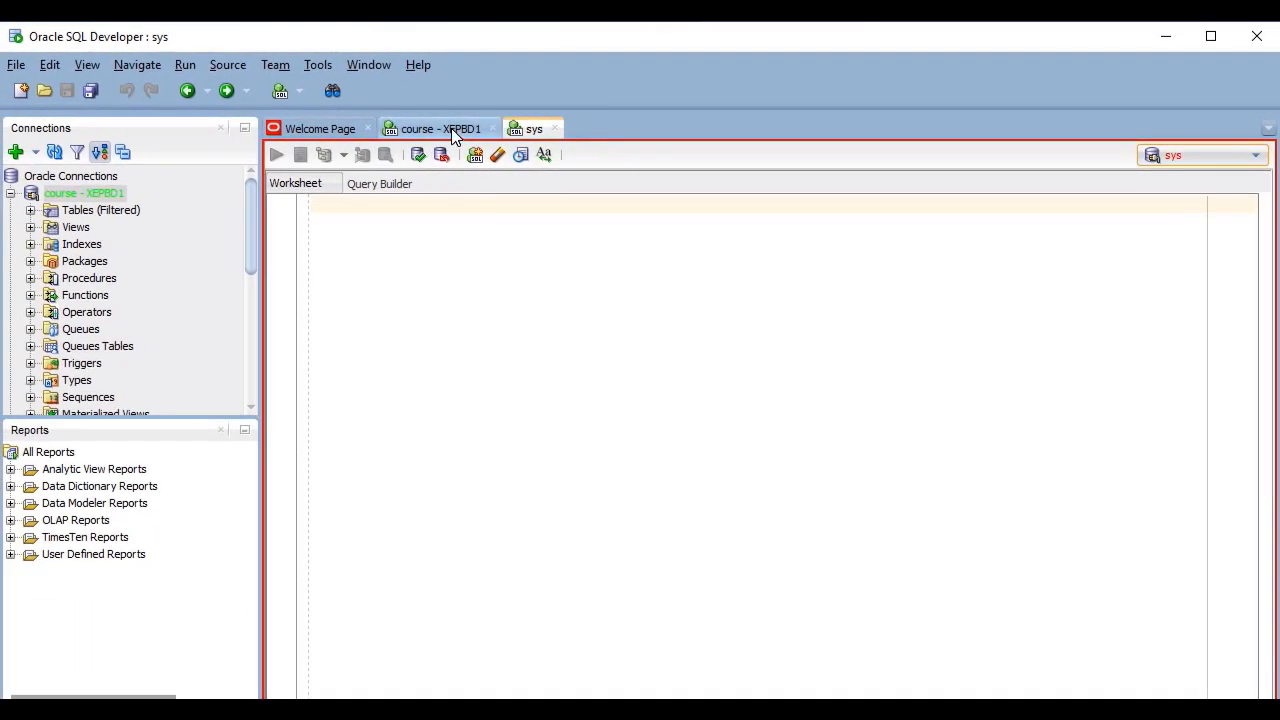
{"action": "left_click", "coordinate": [455, 132]}
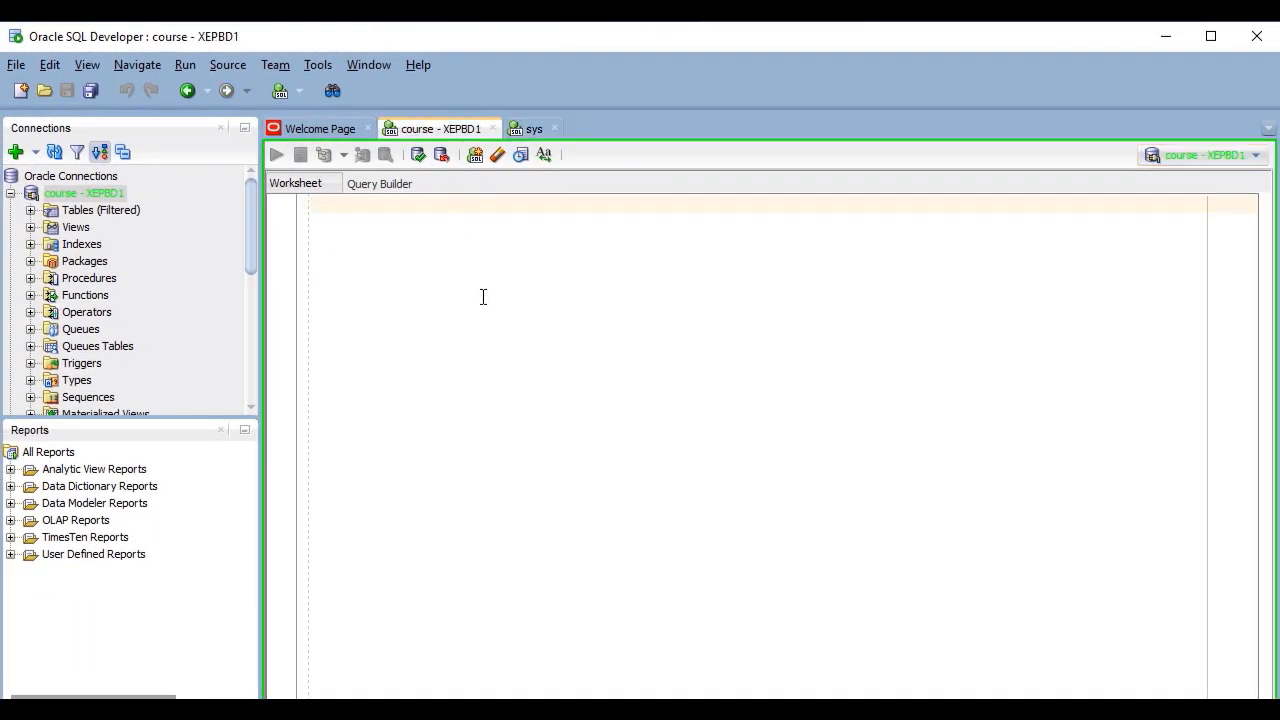
- Write the queries SELECT * FROM cat; and SELECT SYSDATE FROM dual; in the worksheet, separated by an empty line
{"action": "type", "text": "SELECT * F"}
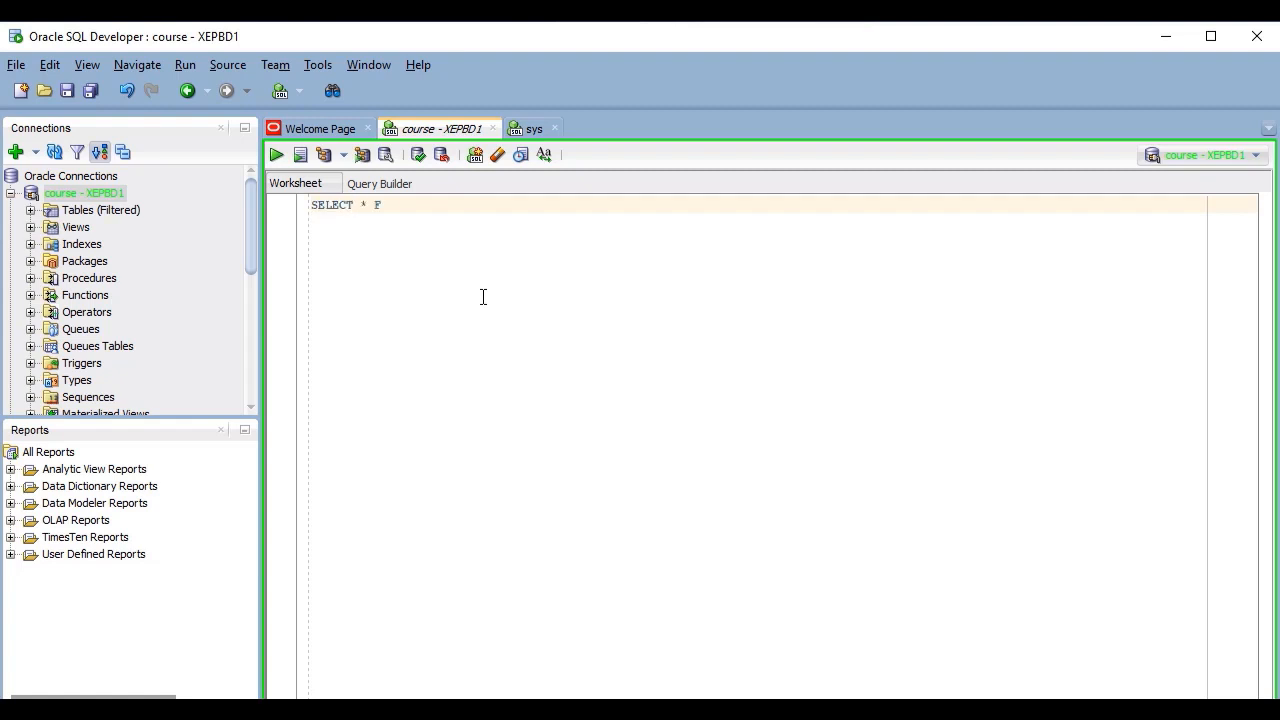
{"action": "type", "text": "ROM cat;"}
{"action": "key", "text": "Return"}
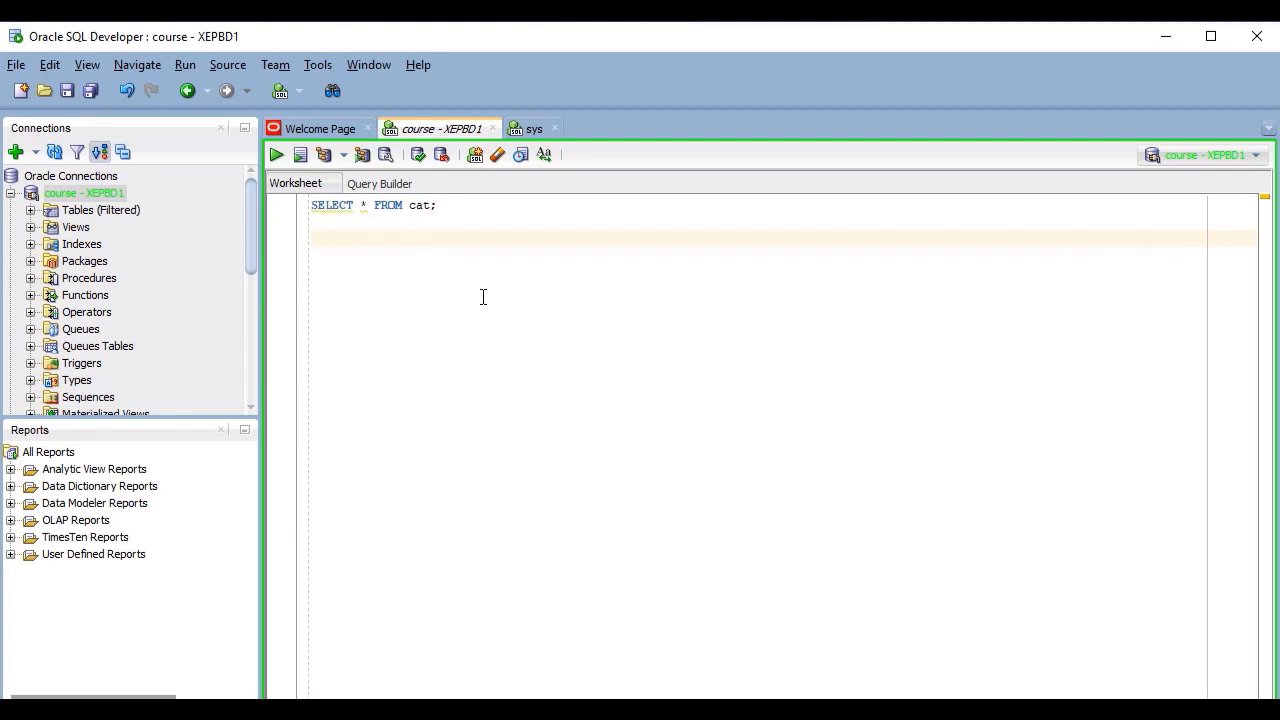
{"action": "type", "text": "SELECT SYSDAT"}
{"action": "type", "text": "E F"}
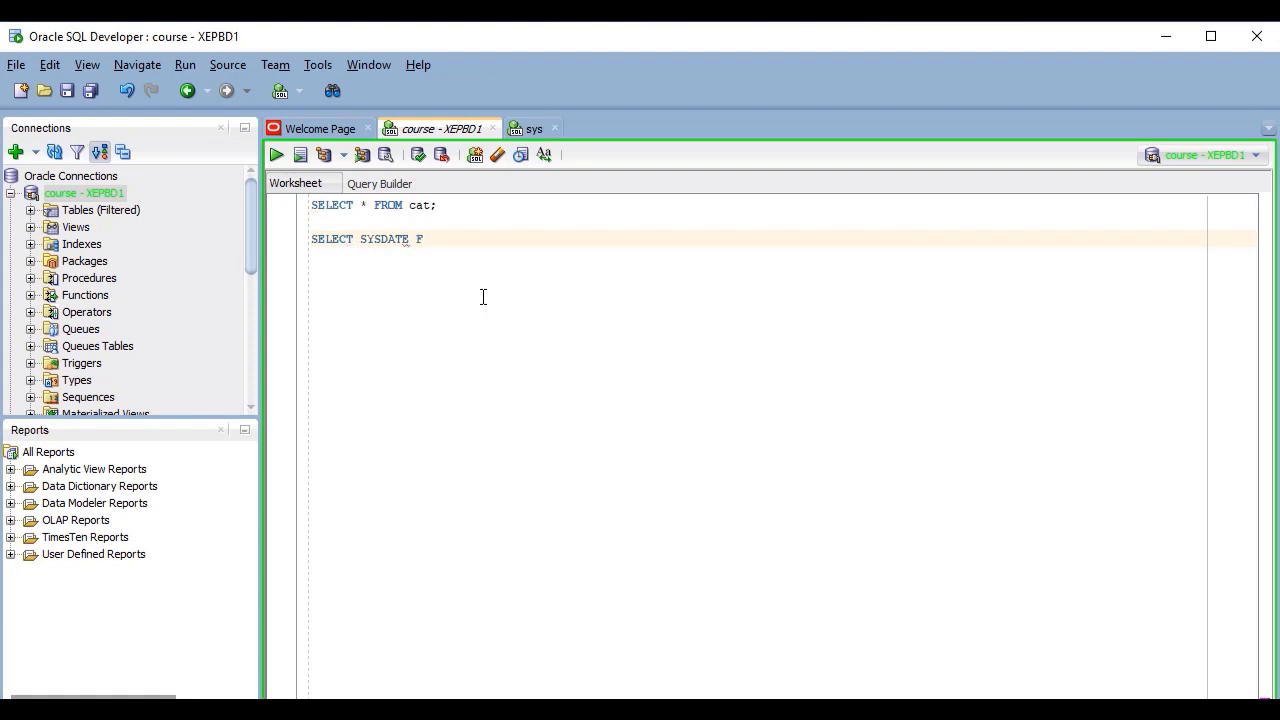
{"action": "type", "text": "ROM dual;"}
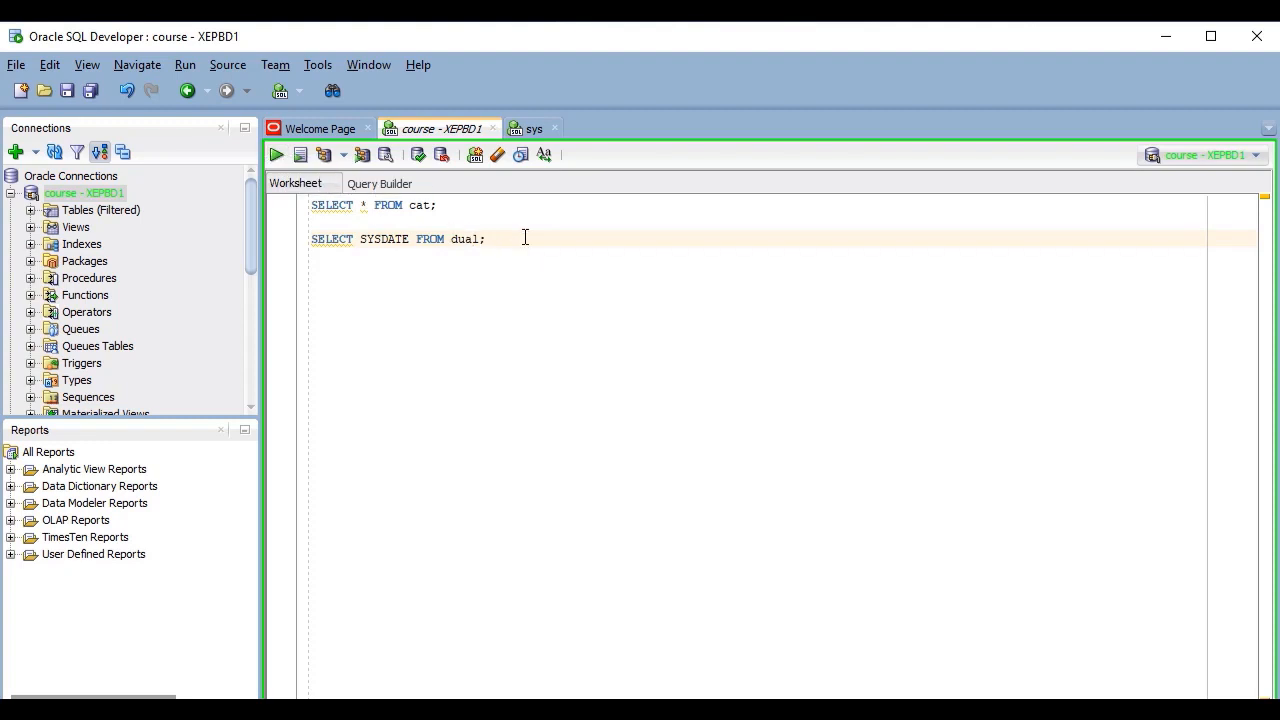
- Run the SYSDATE query on its own, and run both queries together as one selection
{"action": "key", "text": "ctrl+Return"}
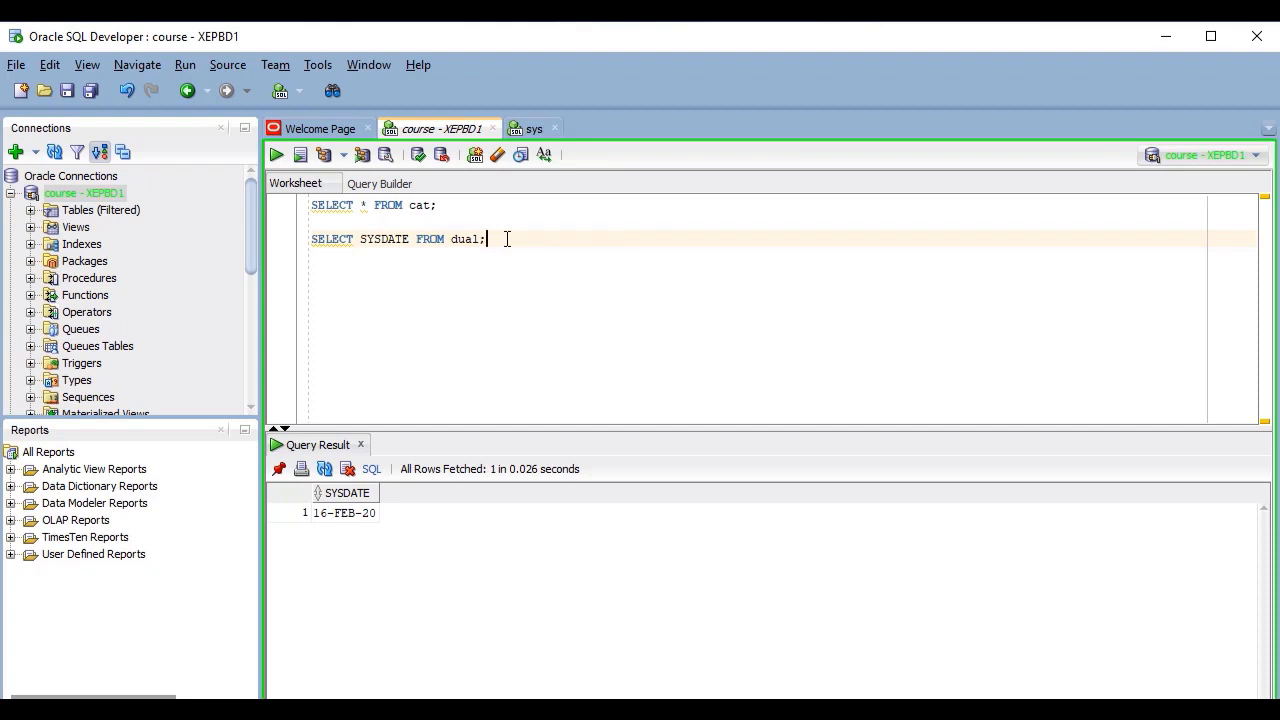
{"action": "left_click_drag", "start_coordinate": [500, 238], "coordinate": [288, 206]}
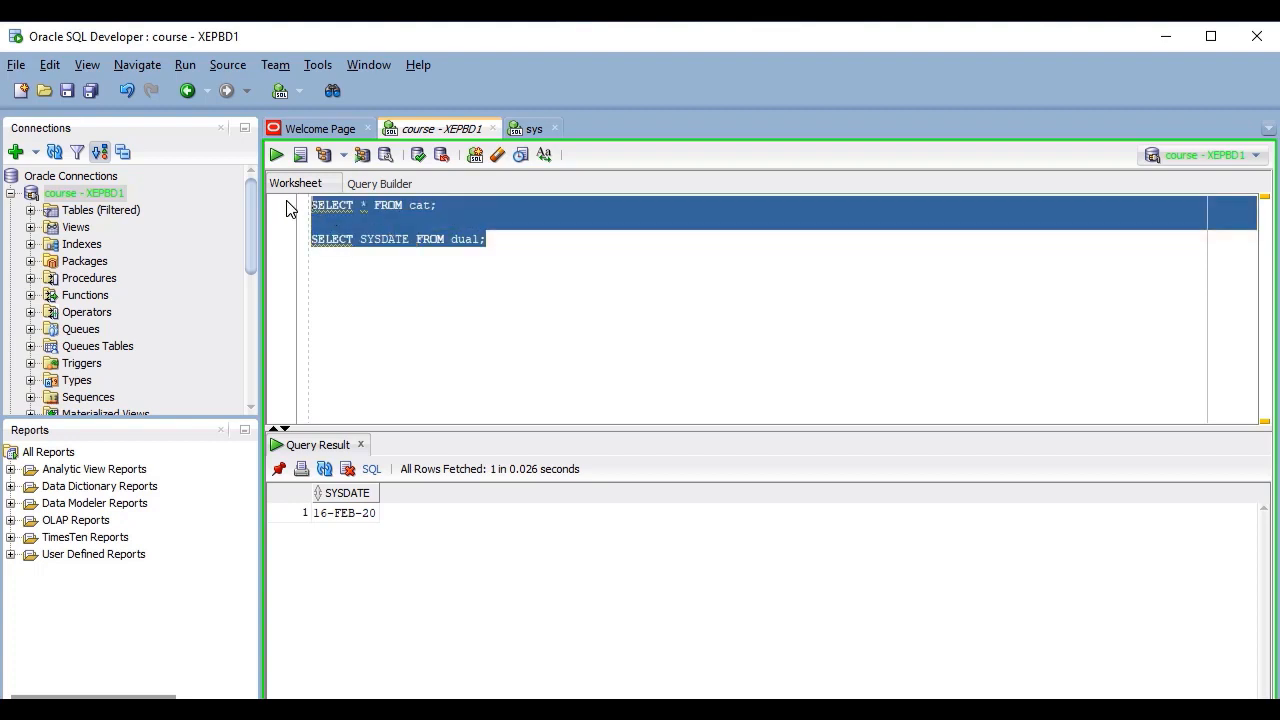
{"action": "left_click", "coordinate": [290, 207]}
{"action": "key", "text": "ctrl+Return"}
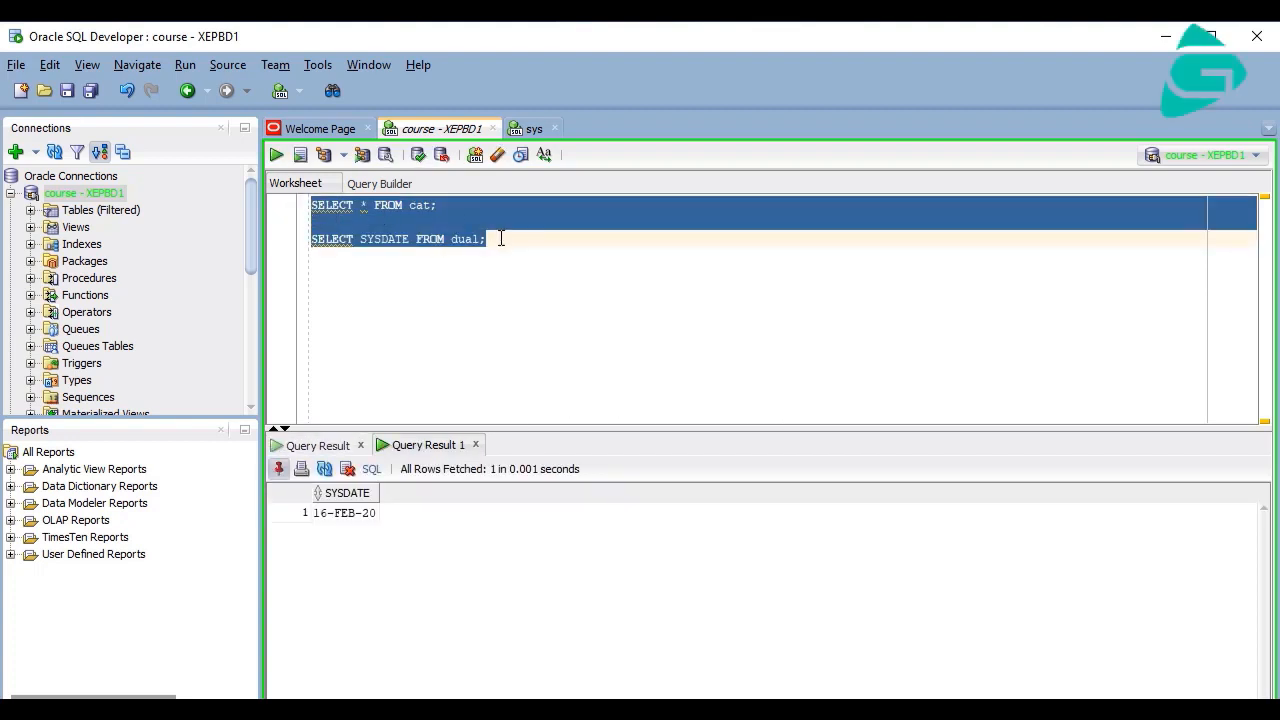
{"action": "left_click", "coordinate": [500, 238]}
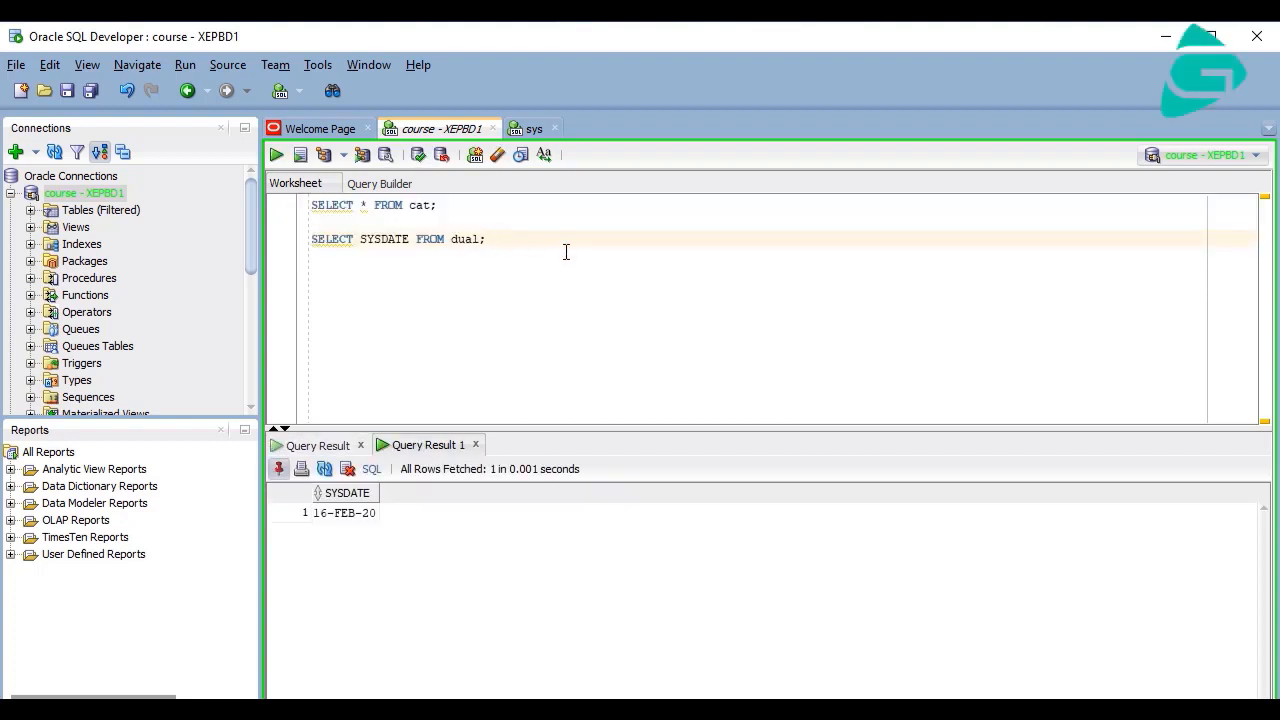
- Add a query selecting all employee rows whose department_id is in departments with monthly_budget < 16000, and enlarge the worksheet area
{"action": "key", "text": "Return"}
{"action": "key", "text": "Return"}
{"action": "type", "text": "SELECT     * FROM     employee WHERE     department_id IN(         SELECT             id         FROM             department         WHERE             monthly_budget < 16000     );"}
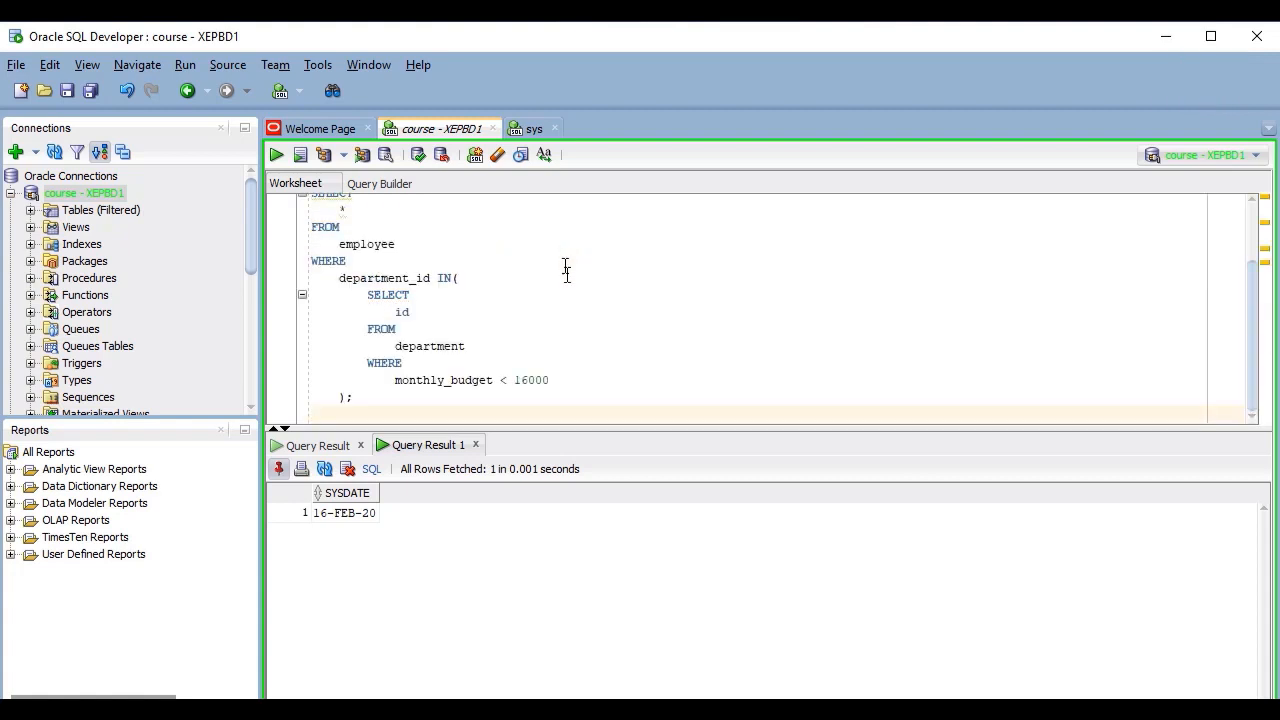
{"action": "left_click_drag", "start_coordinate": [640, 430], "coordinate": [657, 533]}
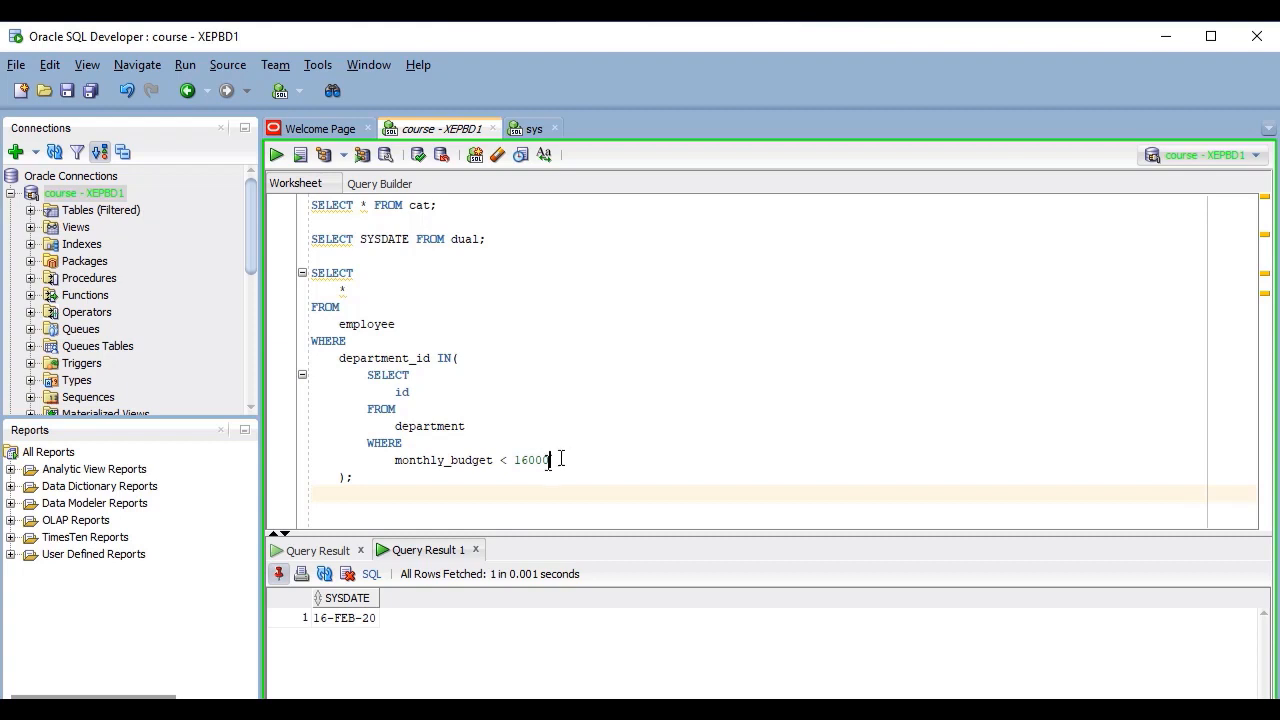
- Run only the nested department subquery and look through the results of all the executed queries
{"action": "left_click_drag", "start_coordinate": [557, 460], "coordinate": [161, 381]}
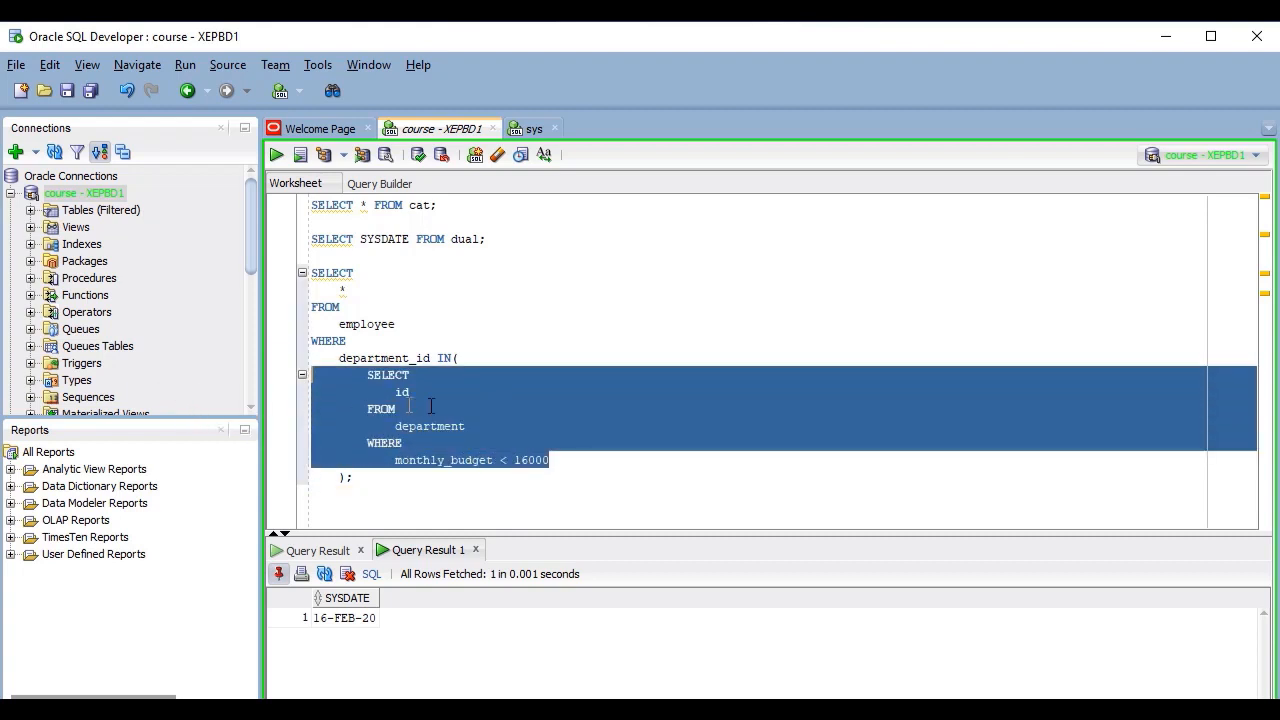
{"action": "key", "text": "ctrl+Return"}
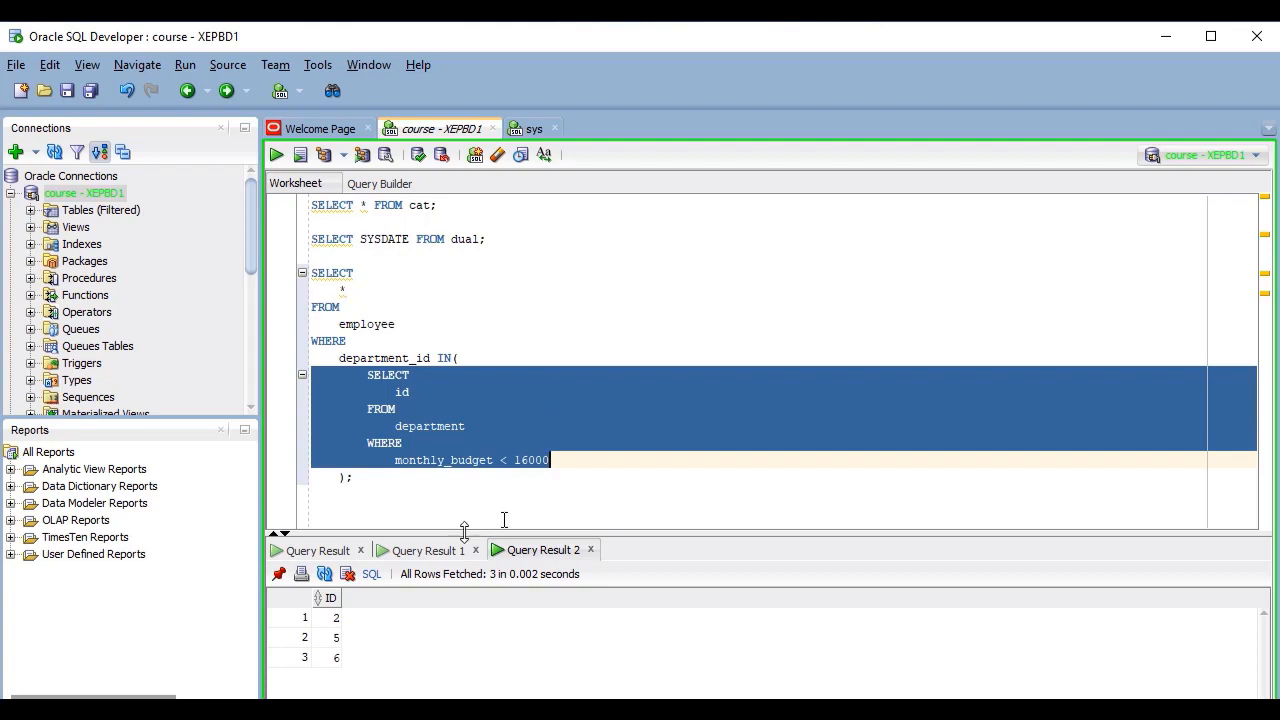
{"action": "left_click", "coordinate": [420, 553]}
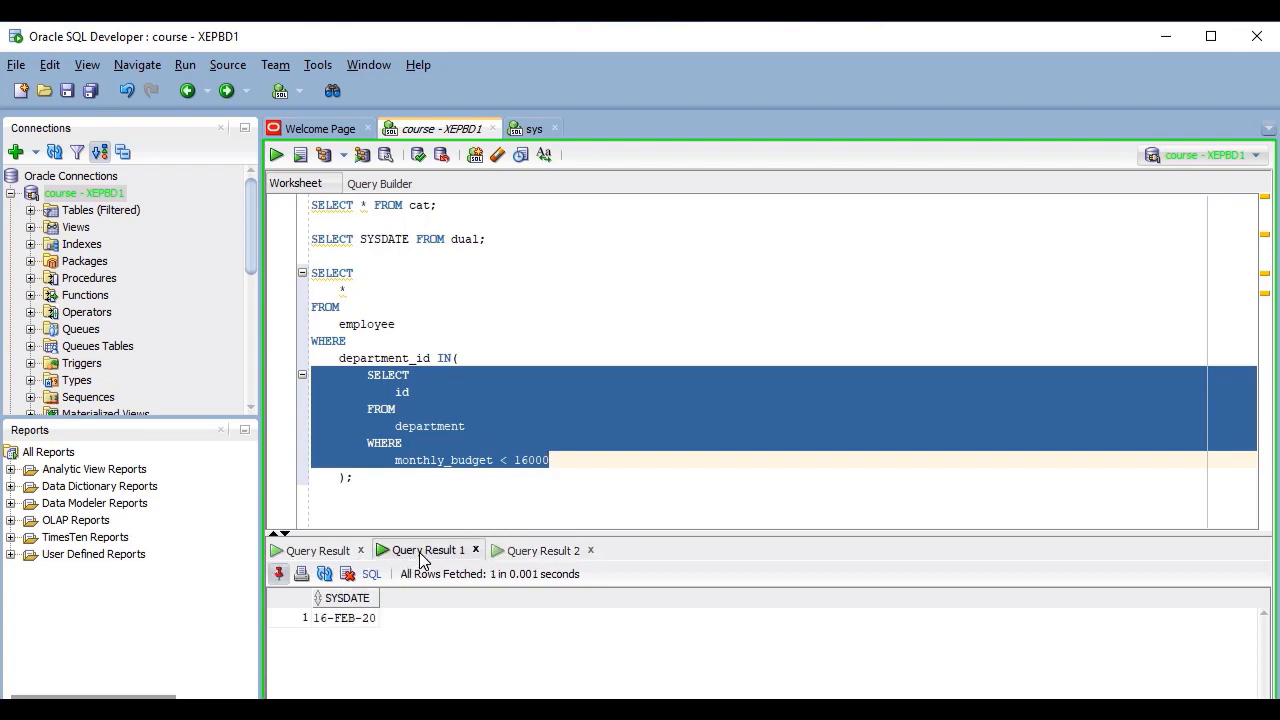
{"action": "left_click", "coordinate": [510, 556]}
{"action": "left_click", "coordinate": [323, 549]}
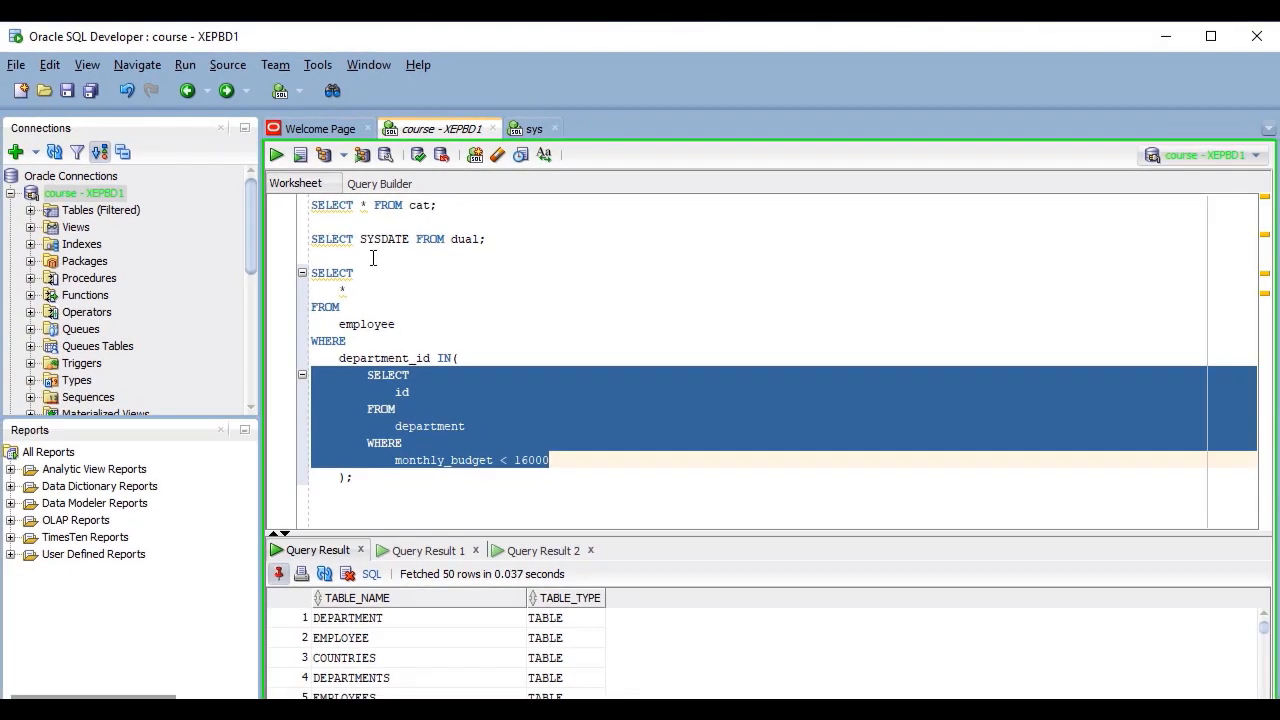
- Run the whole worksheet as a script and review the script output of its queries
{"action": "left_click", "coordinate": [372, 257]}
{"action": "key", "text": "F5"}
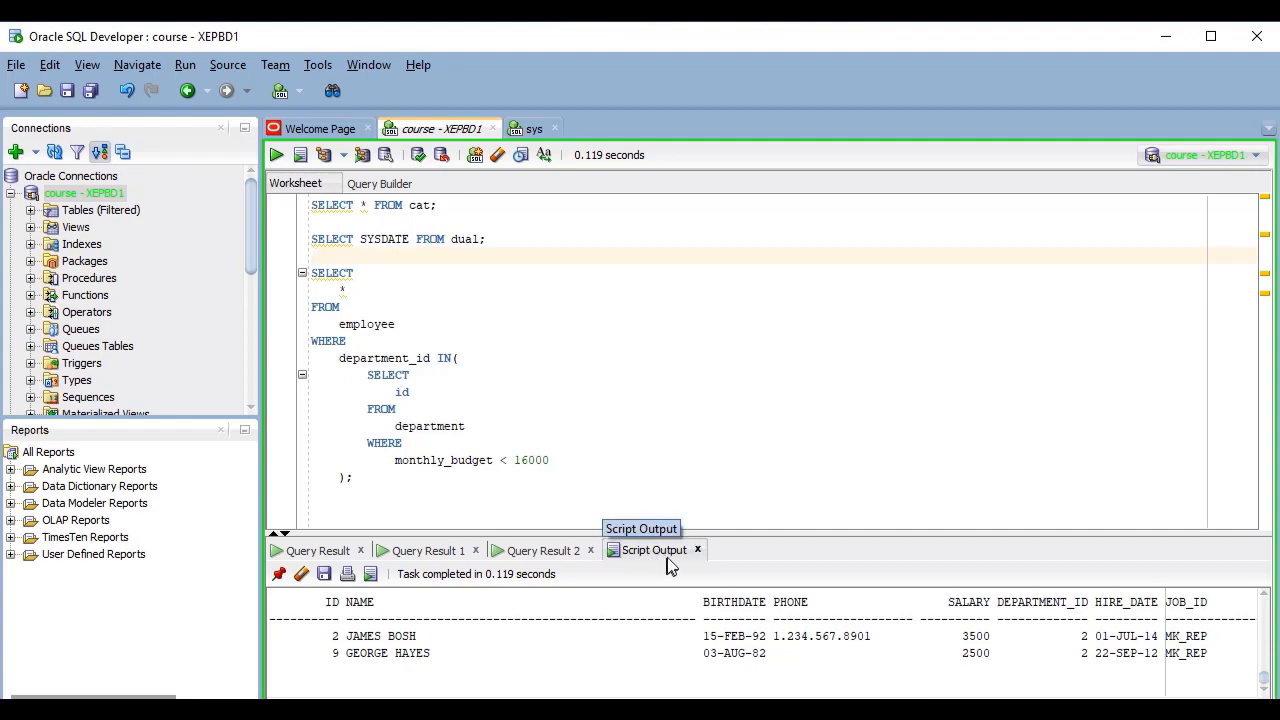
{"action": "scroll", "coordinate": [565, 662], "scroll_direction": "up", "scroll_amount": 5}
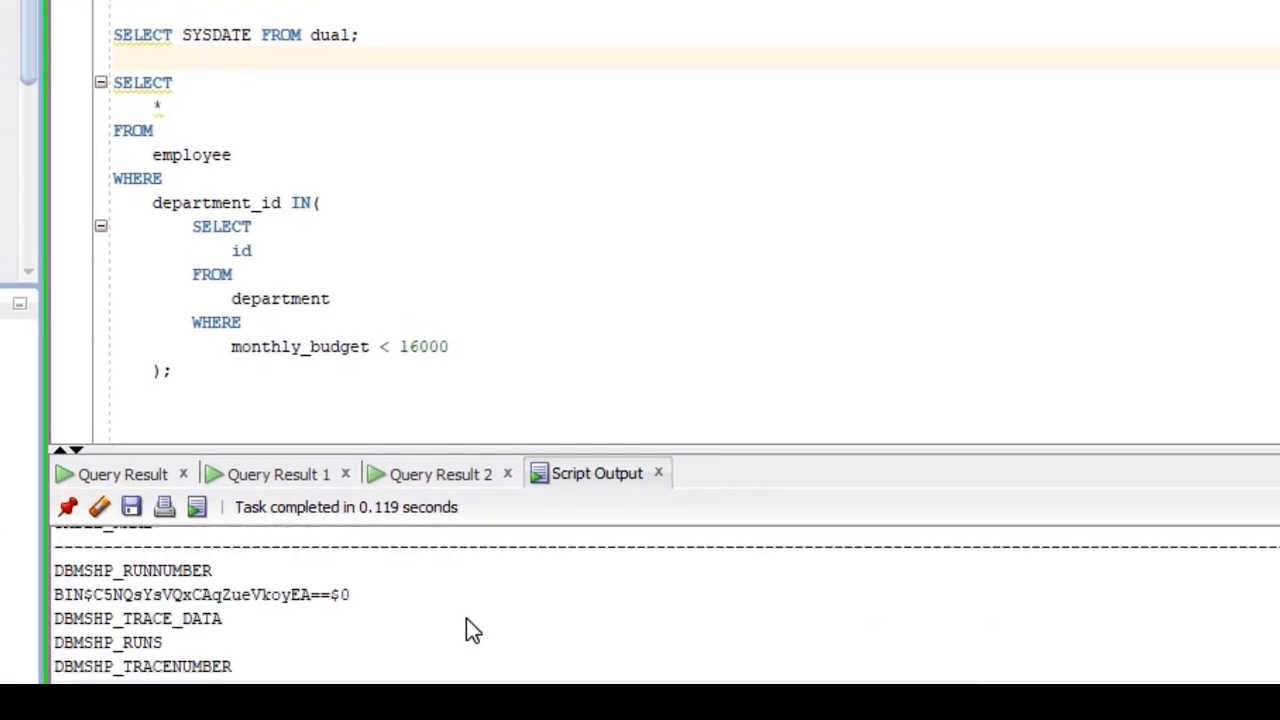
{"action": "scroll", "coordinate": [466, 630], "scroll_direction": "up", "scroll_amount": 5}
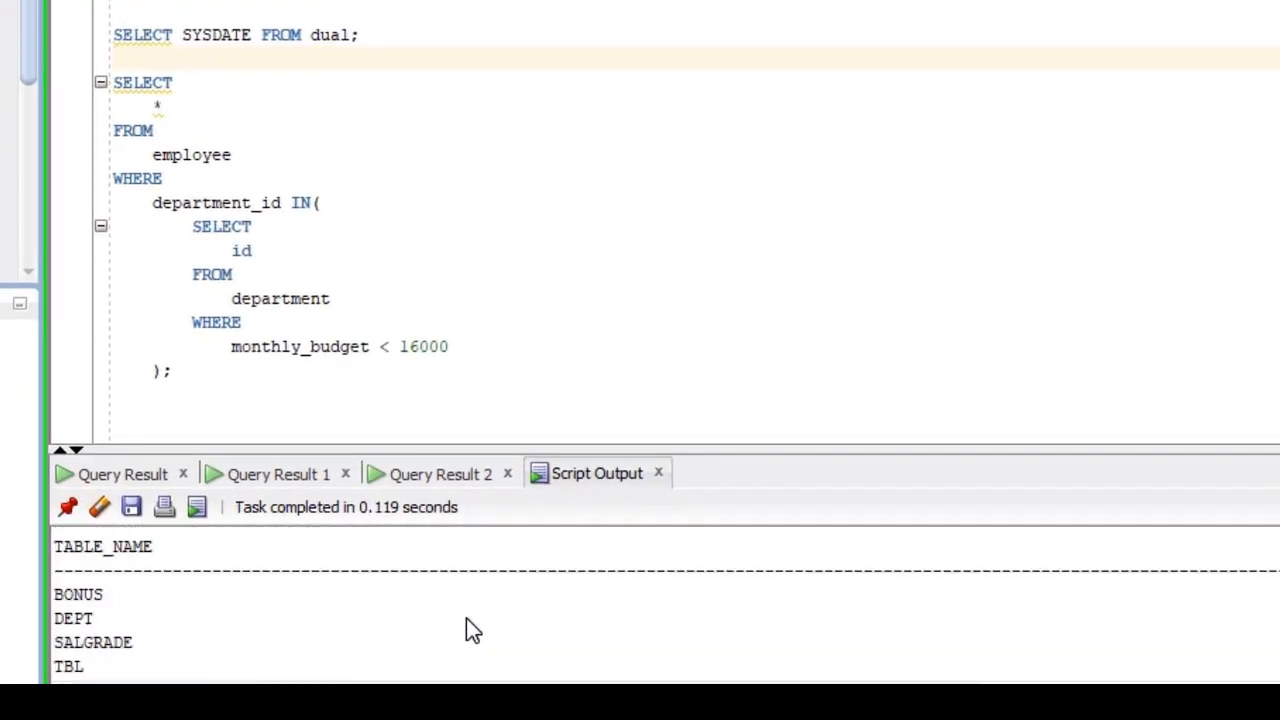
{"action": "scroll", "coordinate": [466, 630], "scroll_direction": "down", "scroll_amount": 2}
{"action": "scroll", "coordinate": [466, 620], "scroll_direction": "down", "scroll_amount": 8}
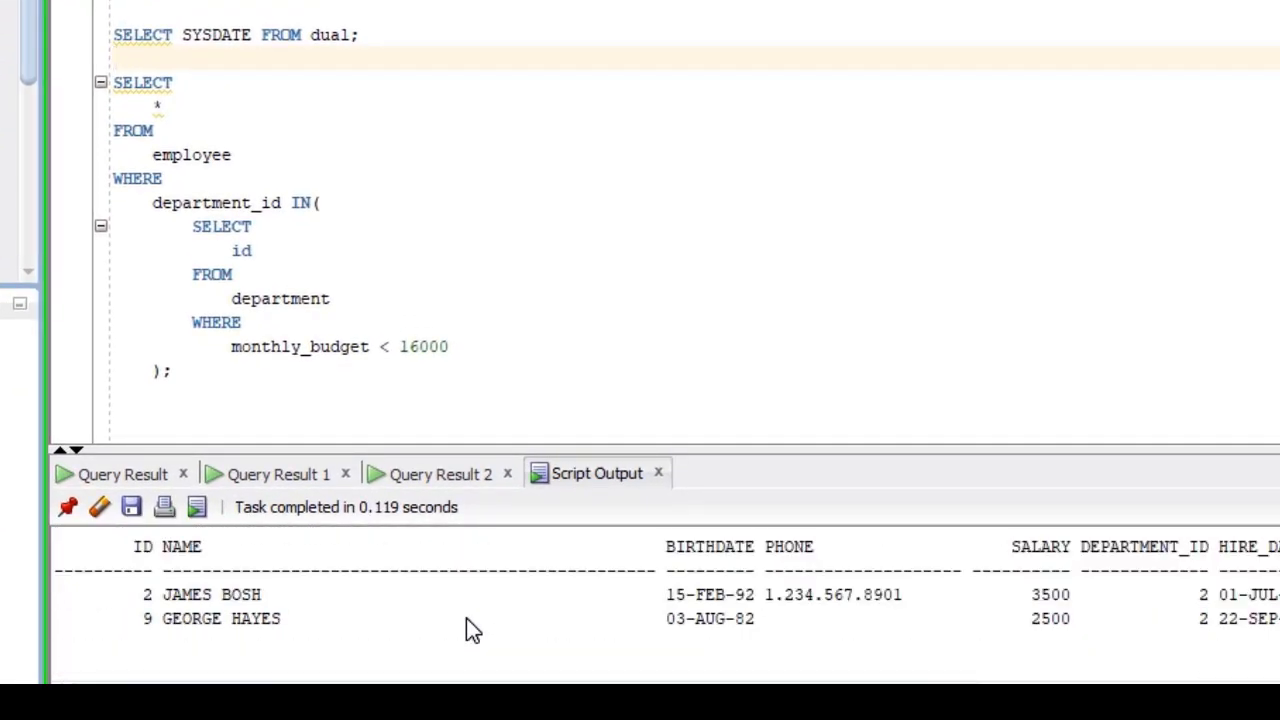
- Run only the nested department subquery as a script
{"action": "left_click_drag", "start_coordinate": [466, 346], "coordinate": [85, 283]}
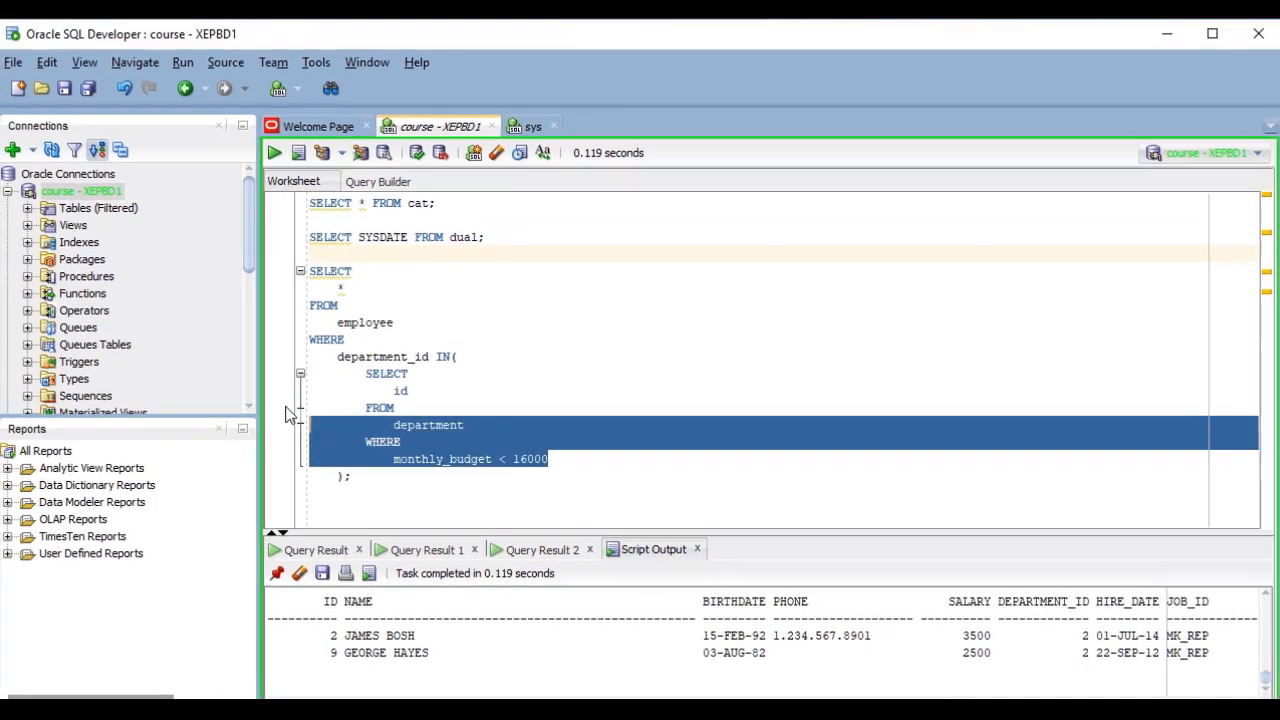
{"action": "left_click_drag", "start_coordinate": [290, 414], "coordinate": [255, 379]}
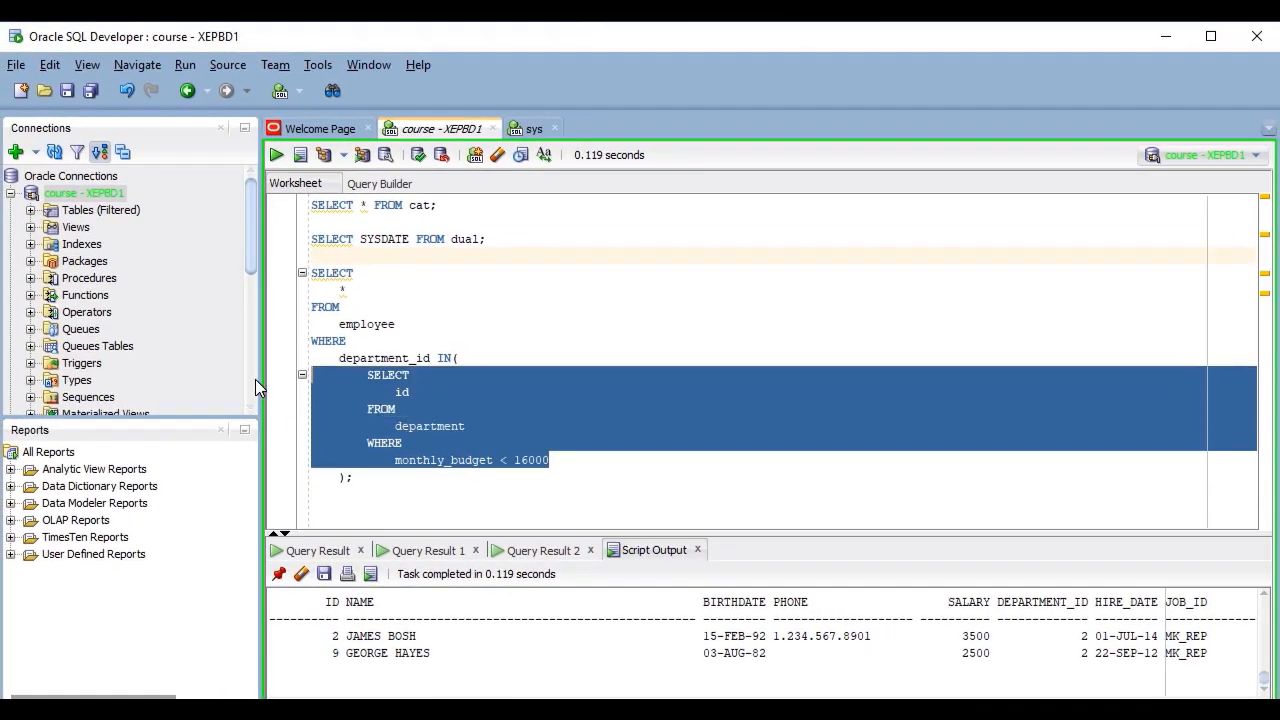
{"action": "left_click", "coordinate": [299, 156]}
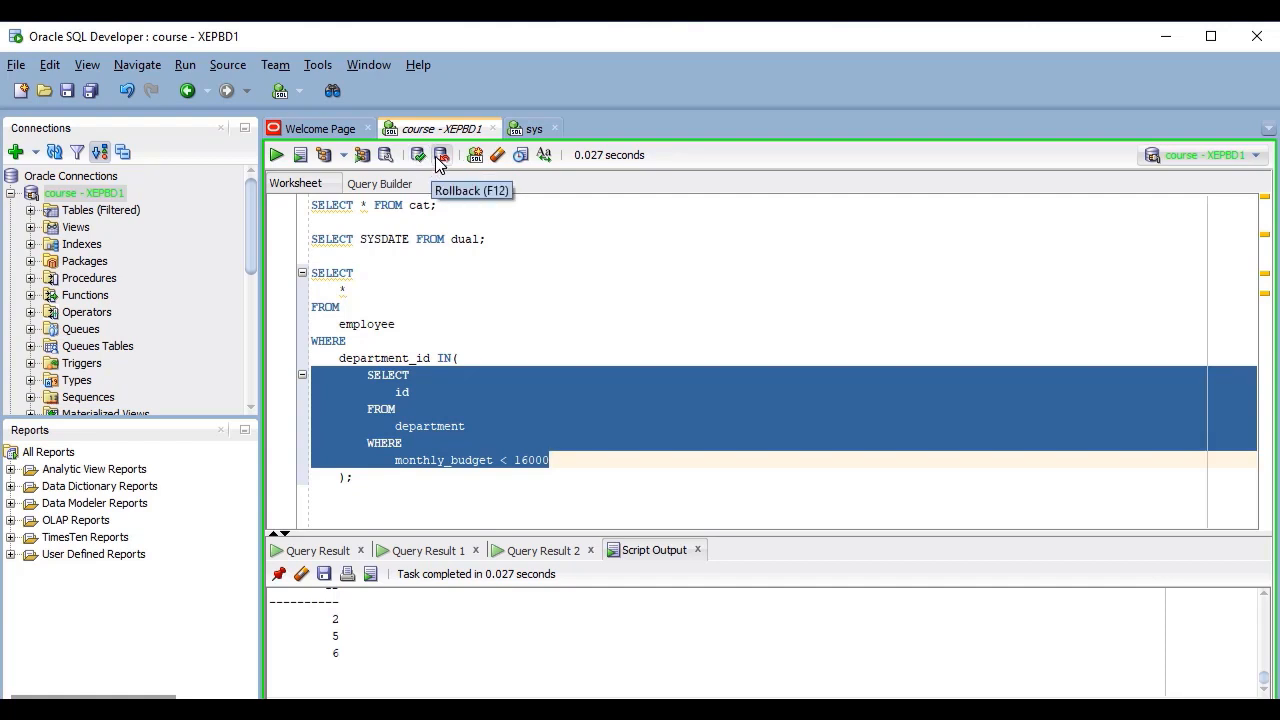
- Add the statements COMMIT; and ROLLBACK; on separate lines below the employee query
{"action": "left_click", "coordinate": [343, 495]}
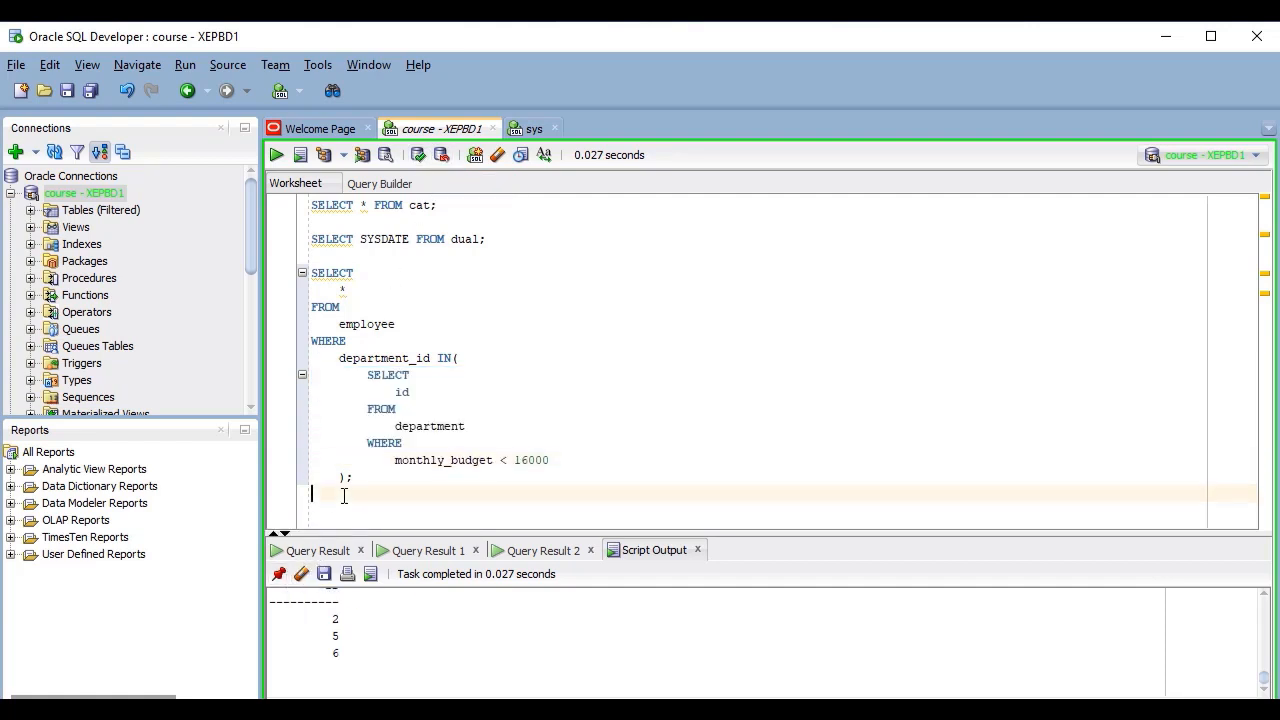
{"action": "key", "text": "Return"}
{"action": "type", "text": "COMMIT"}
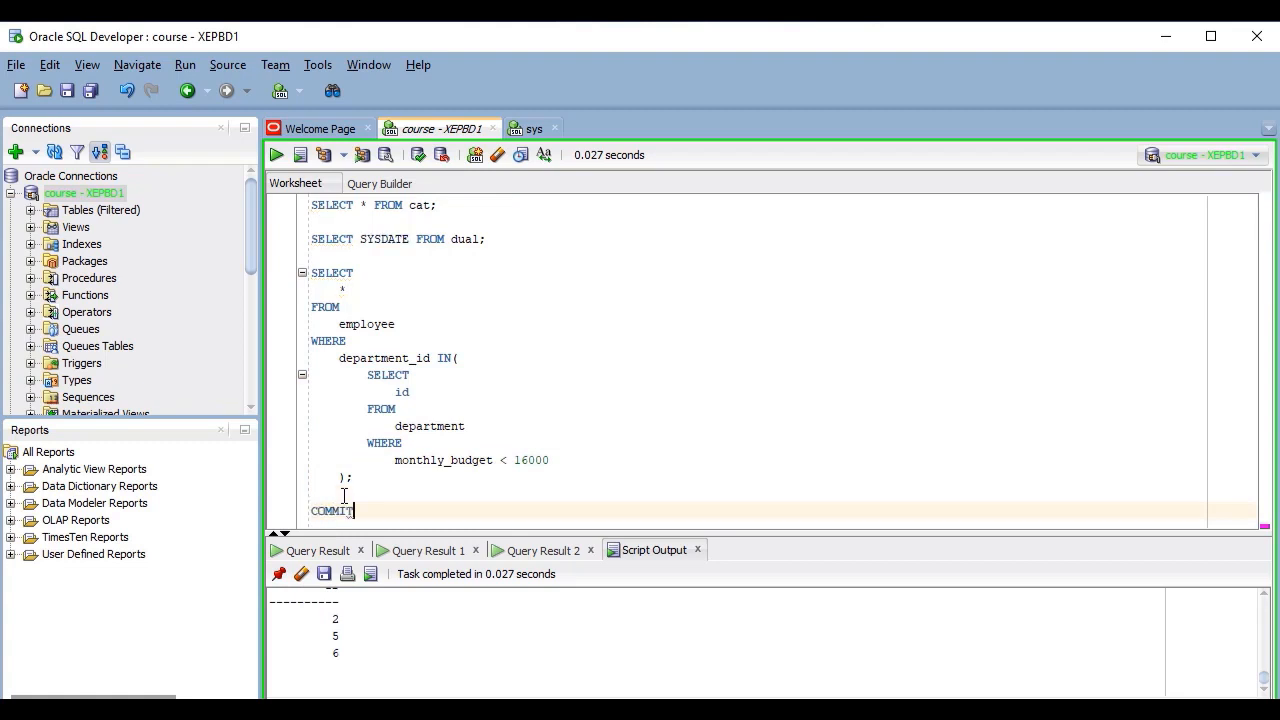
{"action": "type", "text": ";"}
{"action": "key", "text": "Return"}
{"action": "type", "text": "ROLLBACK"}
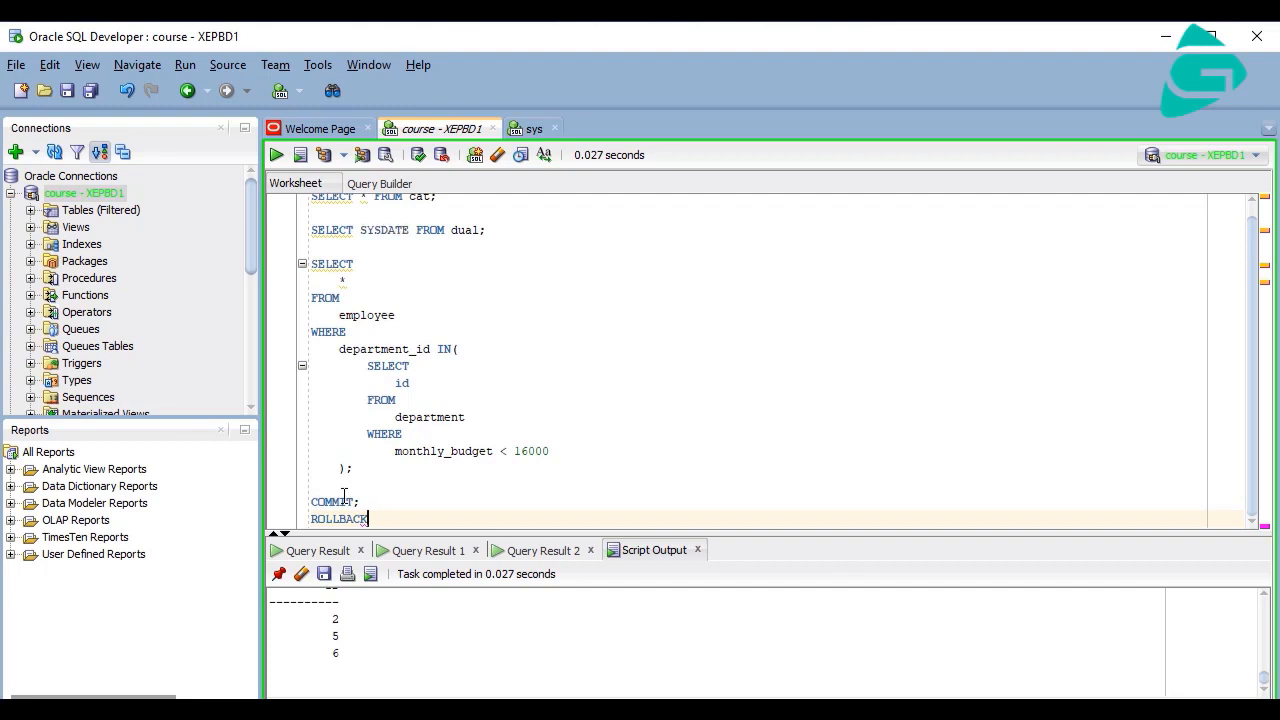
{"action": "type", "text": ";"}
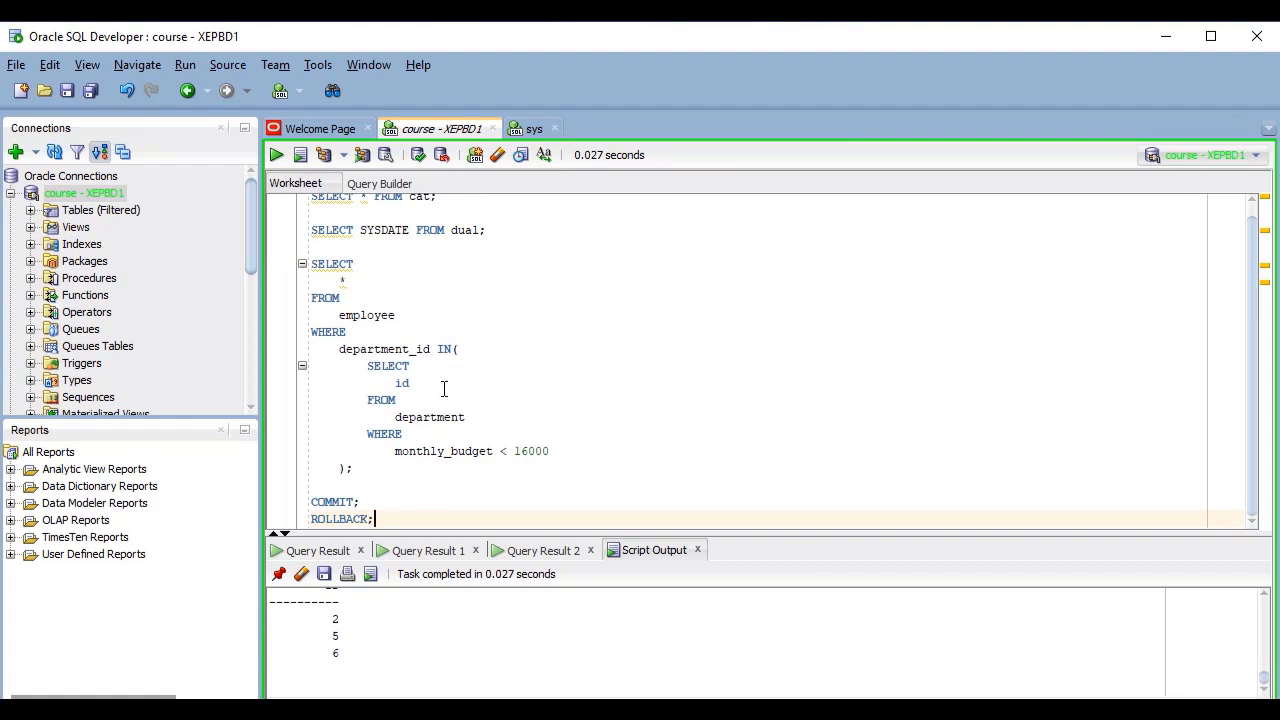
- Run the employee query with the subquery's id column changed to idS, and show line numbers in the worksheet
{"action": "type", "text": "S"}
{"action": "key", "text": "ctrl+Return"}
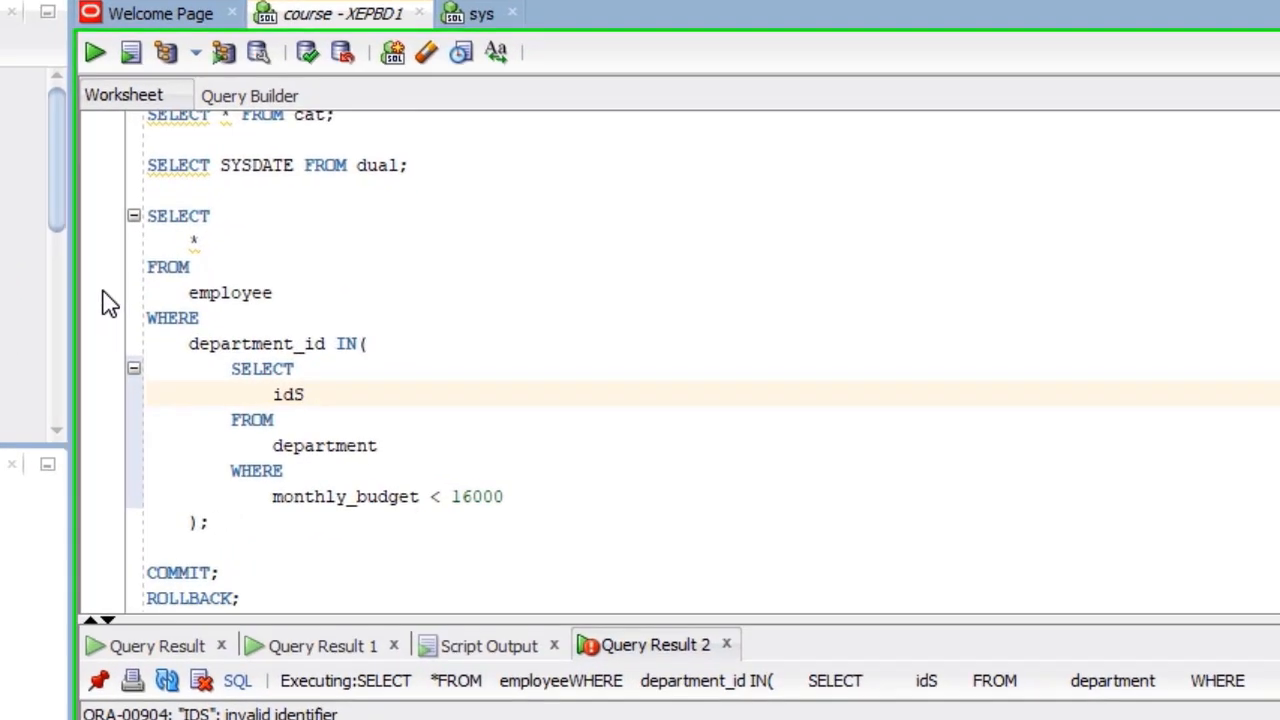
{"action": "right_click", "coordinate": [109, 304]}
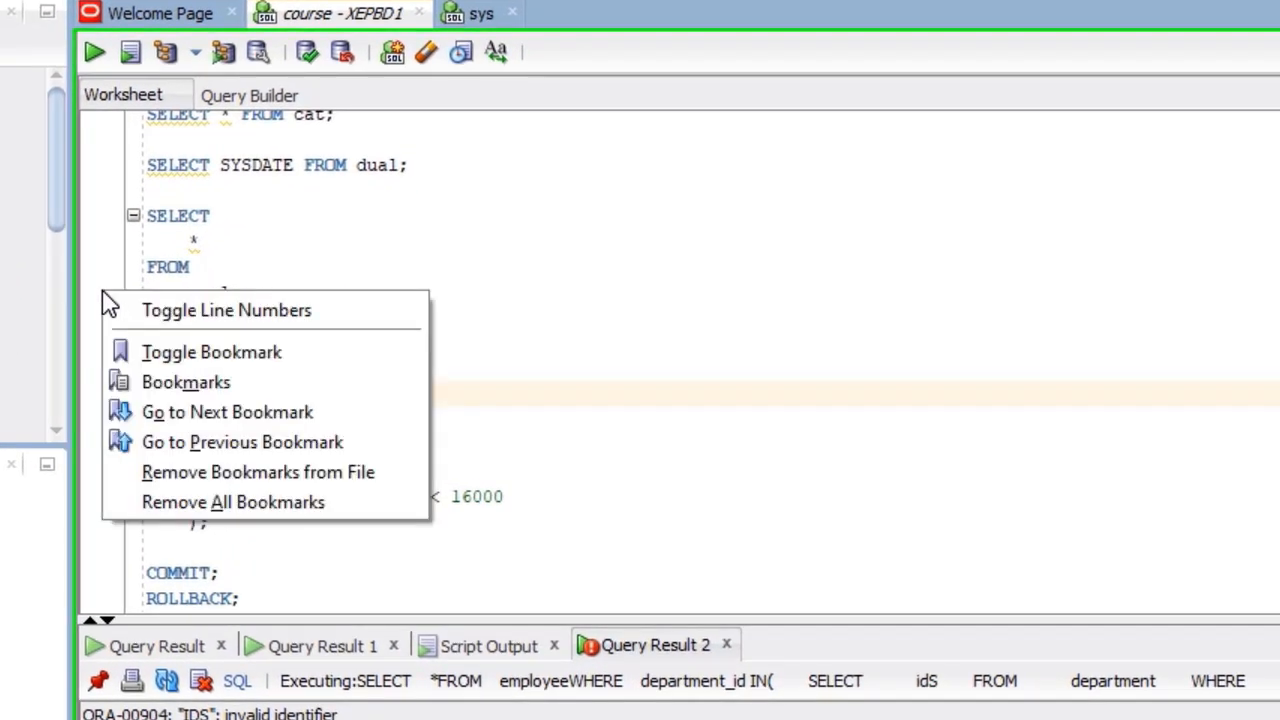
{"action": "left_click", "coordinate": [187, 312]}
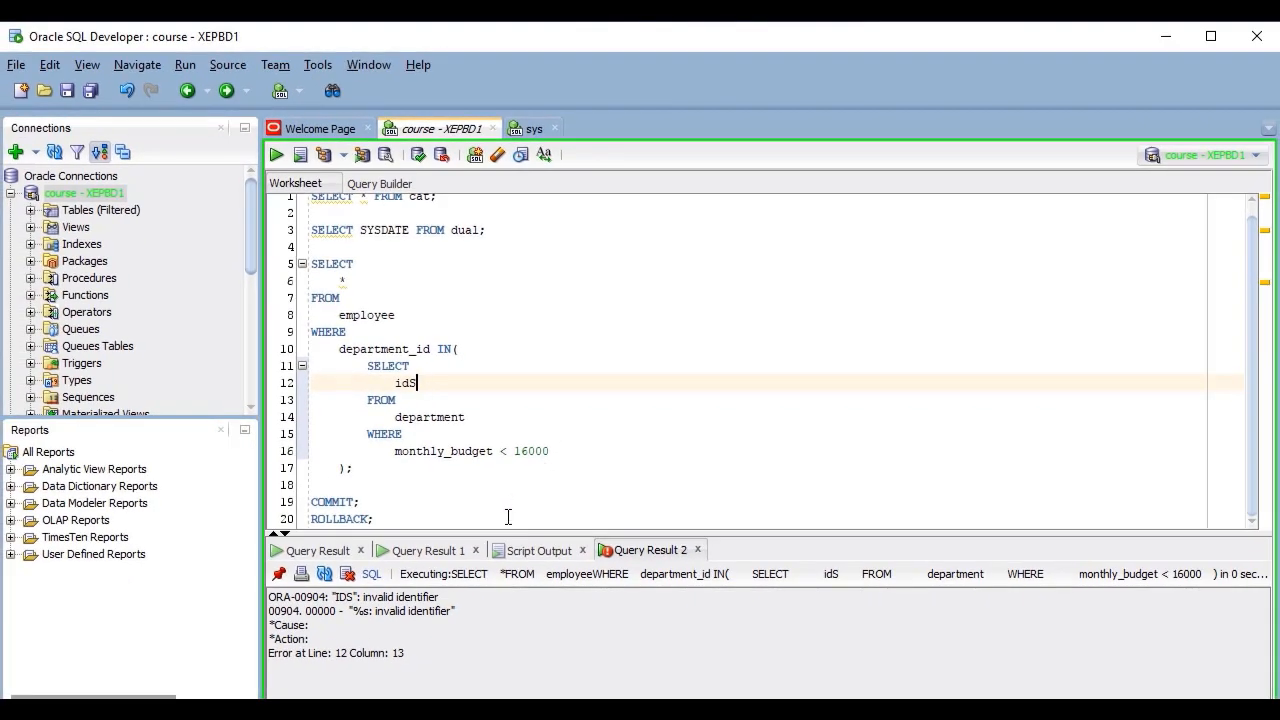
- Add two empty lines below ROLLBACK; and jump to line 2 of the worksheet with Go to Line
{"action": "left_click", "coordinate": [508, 517]}
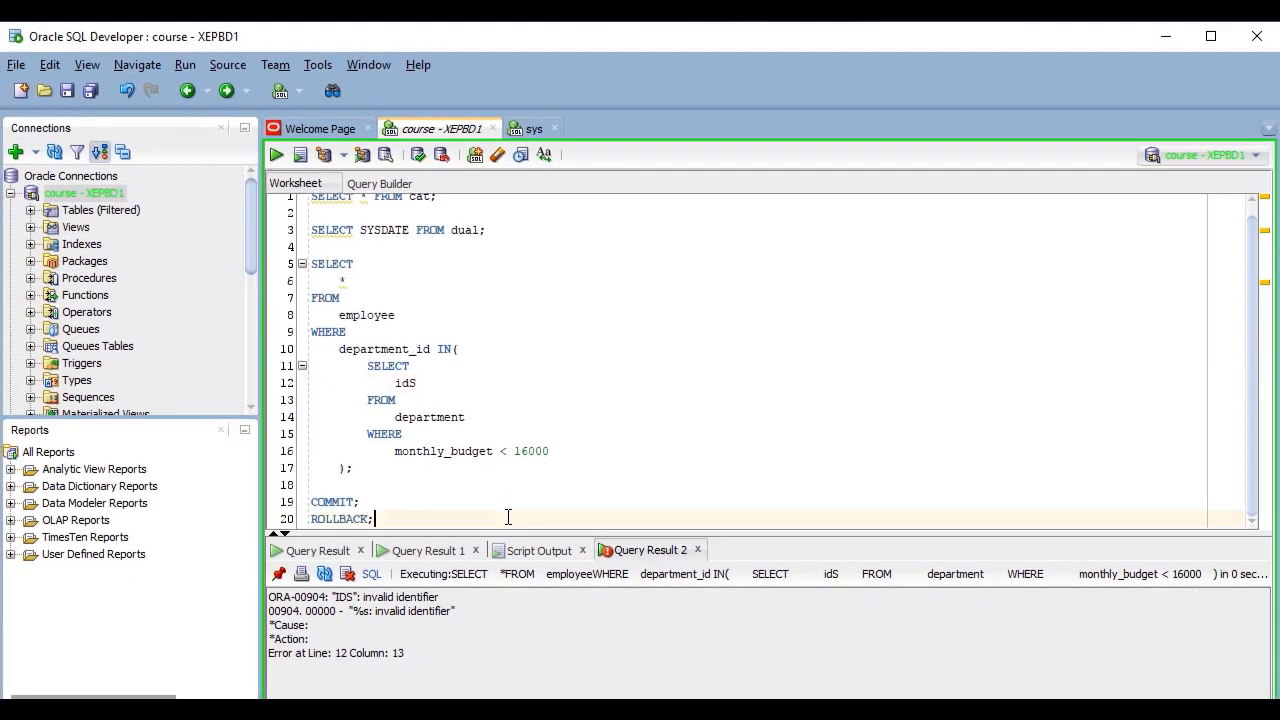
{"action": "key", "text": "Return"}
{"action": "key", "text": "Return"}
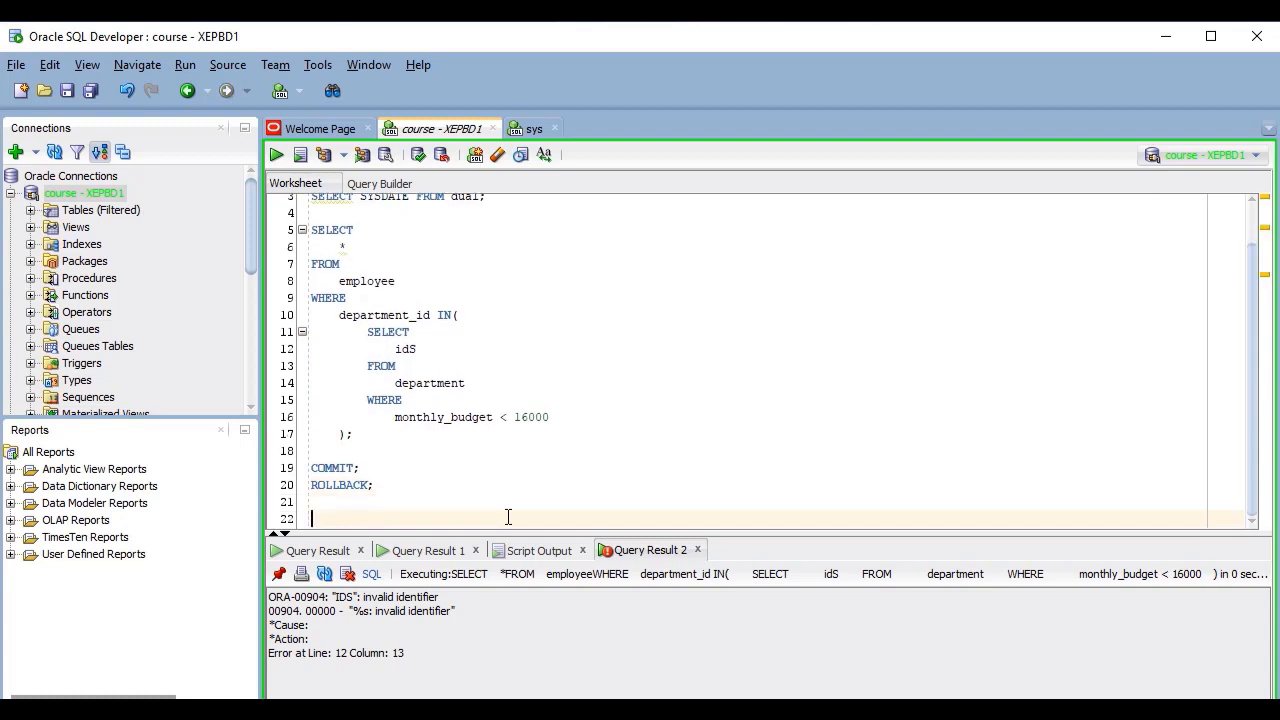
{"action": "key", "text": "ctrl+g"}
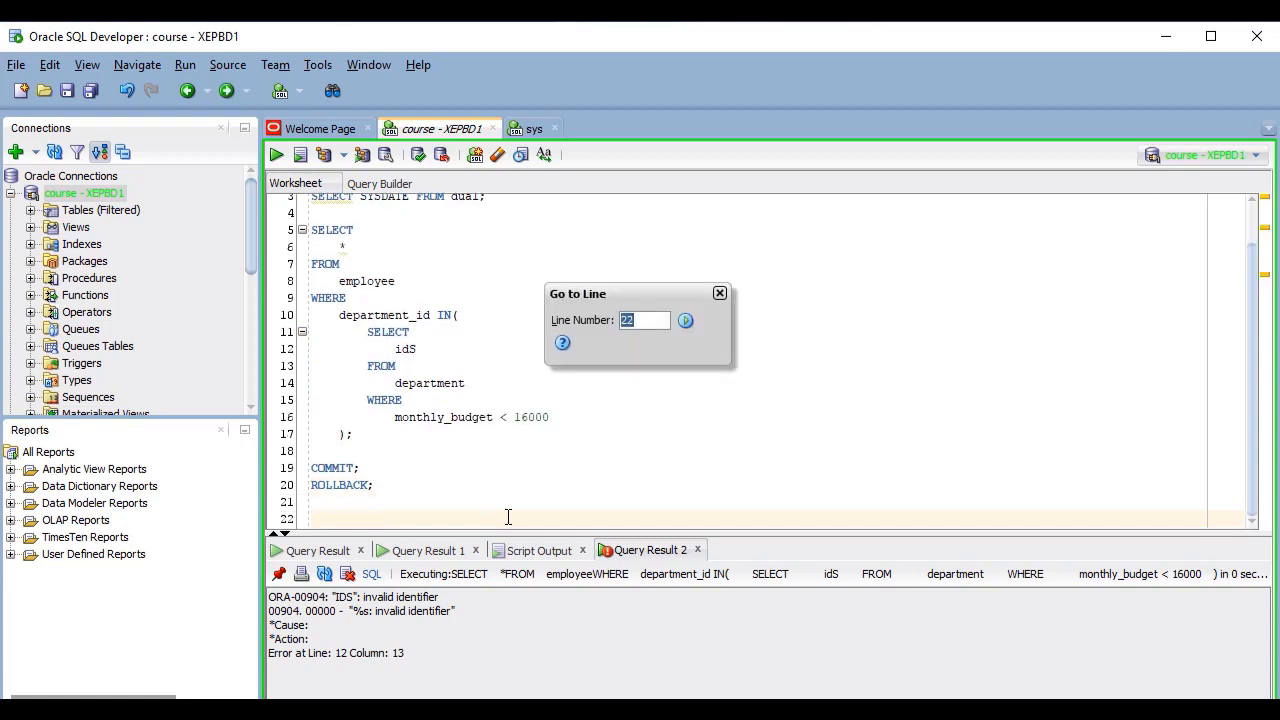
{"action": "type", "text": "2"}
{"action": "key", "text": "Return"}
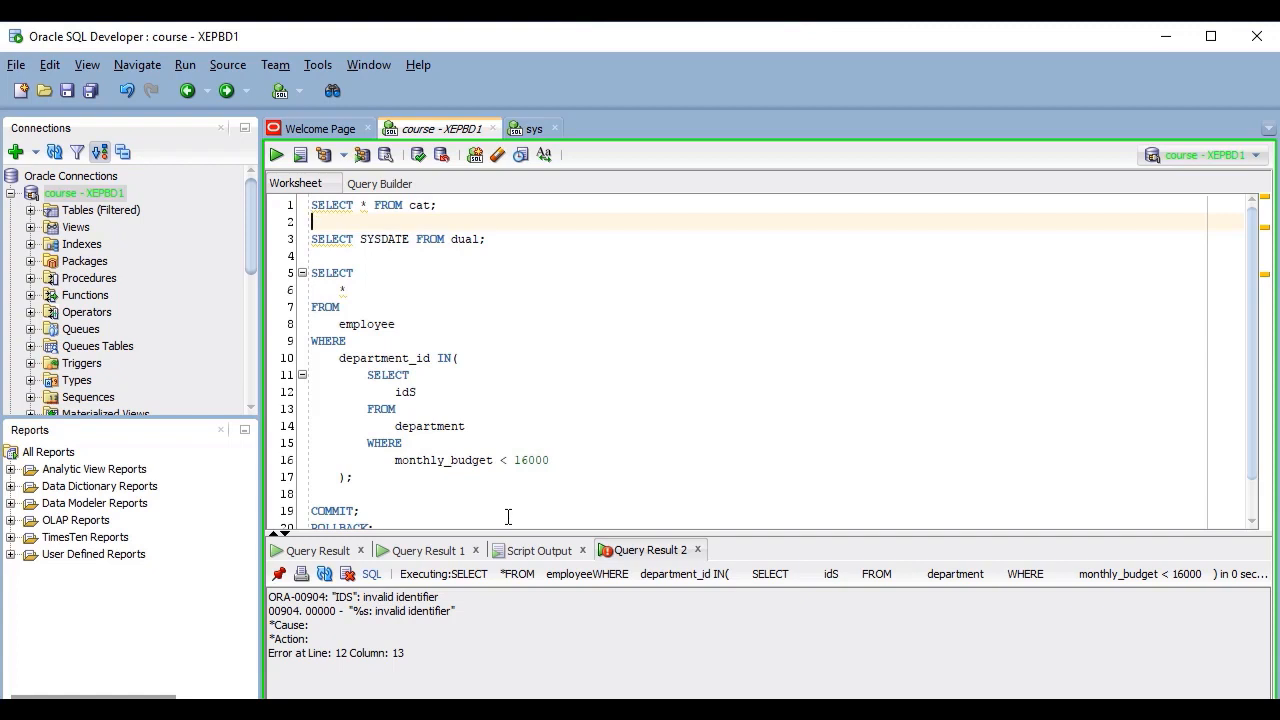
- Try formatting all the SQL in the worksheet, review the layout, and undo the formatting
{"action": "key", "text": "ctrl+F7"}
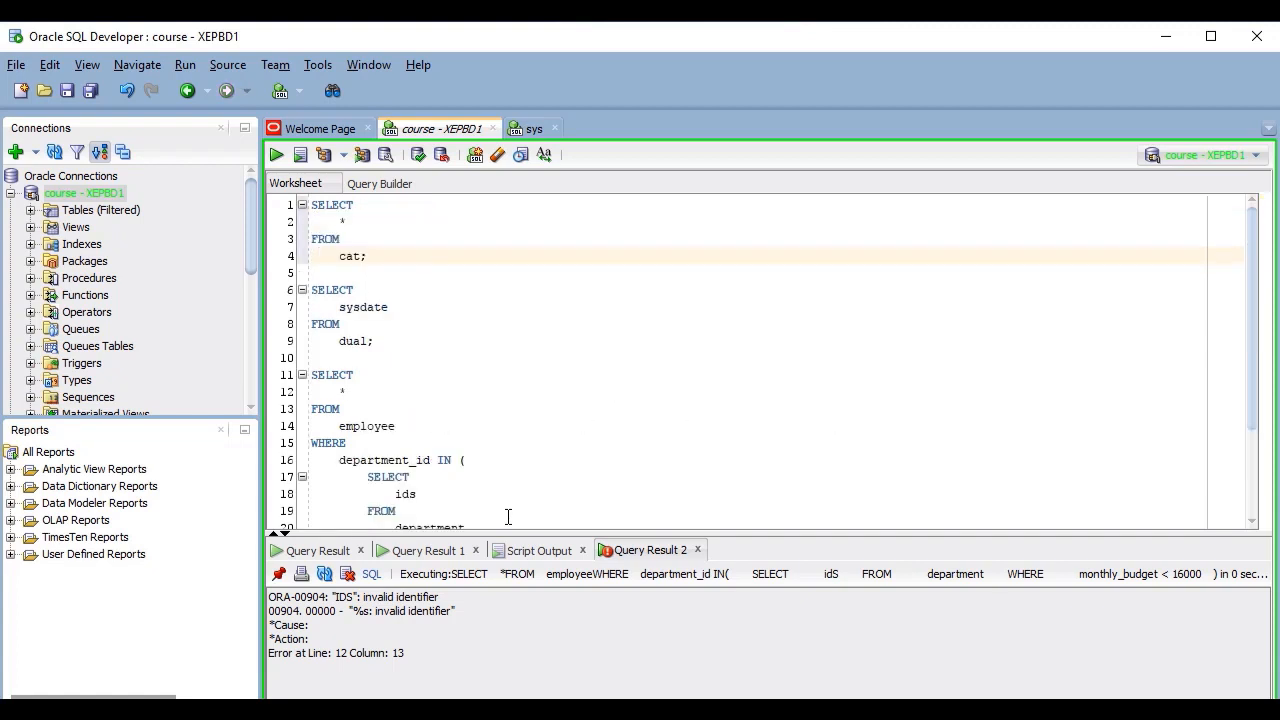
{"action": "scroll", "coordinate": [508, 517], "scroll_direction": "down", "scroll_amount": 3}
{"action": "scroll", "coordinate": [529, 500], "scroll_direction": "up", "scroll_amount": 3}
{"action": "key", "text": "ctrl+z"}
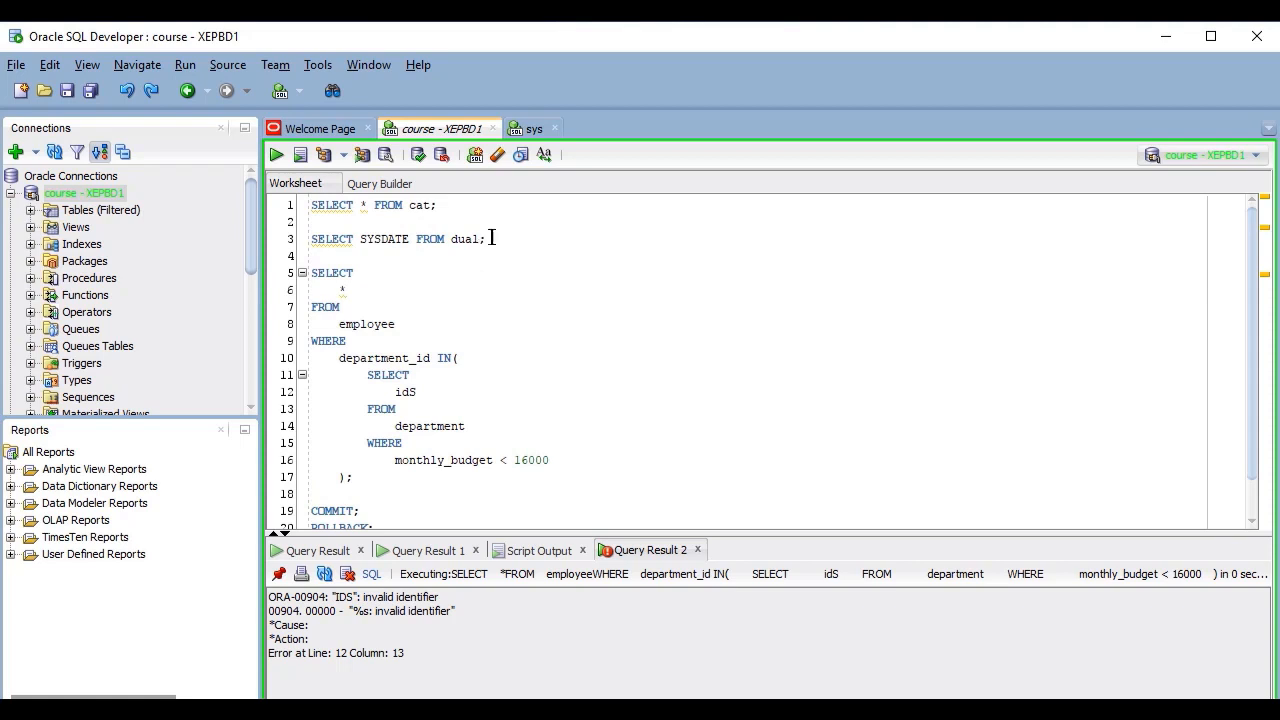
- Format only the SELECT SYSDATE FROM dual; statement
{"action": "left_click_drag", "start_coordinate": [490, 239], "coordinate": [303, 255]}
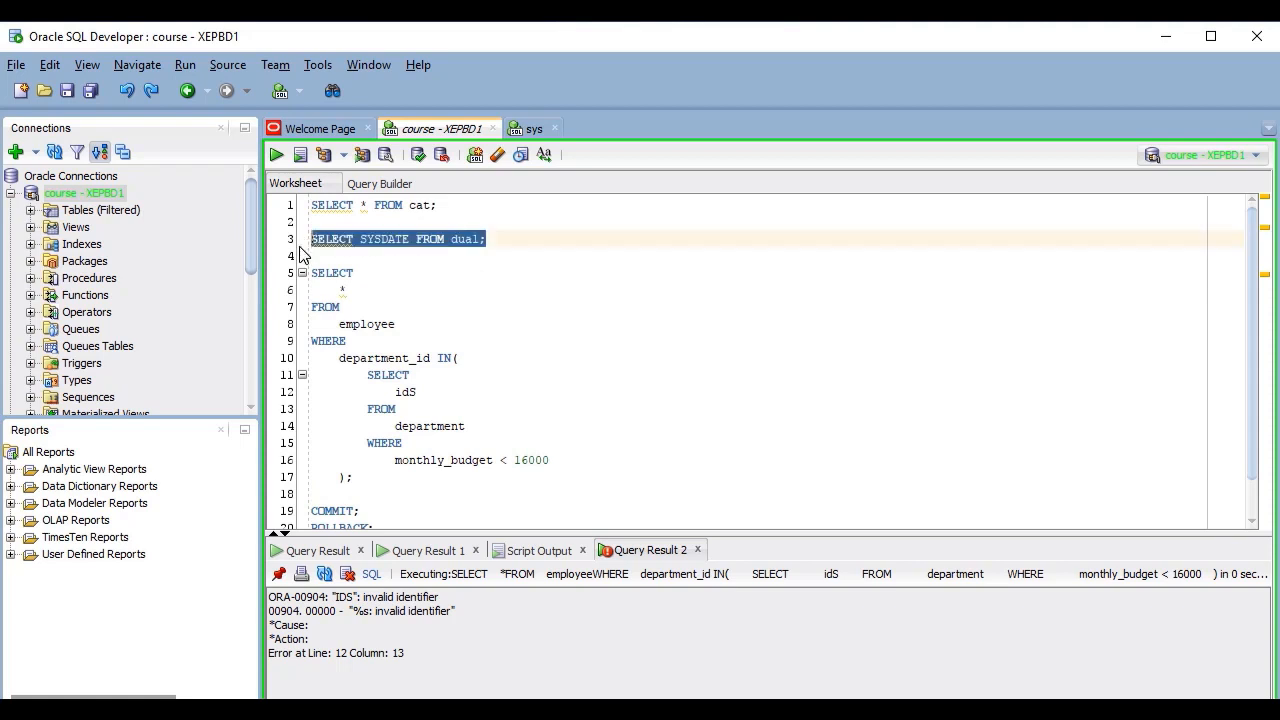
{"action": "key", "text": "ctrl+F7"}
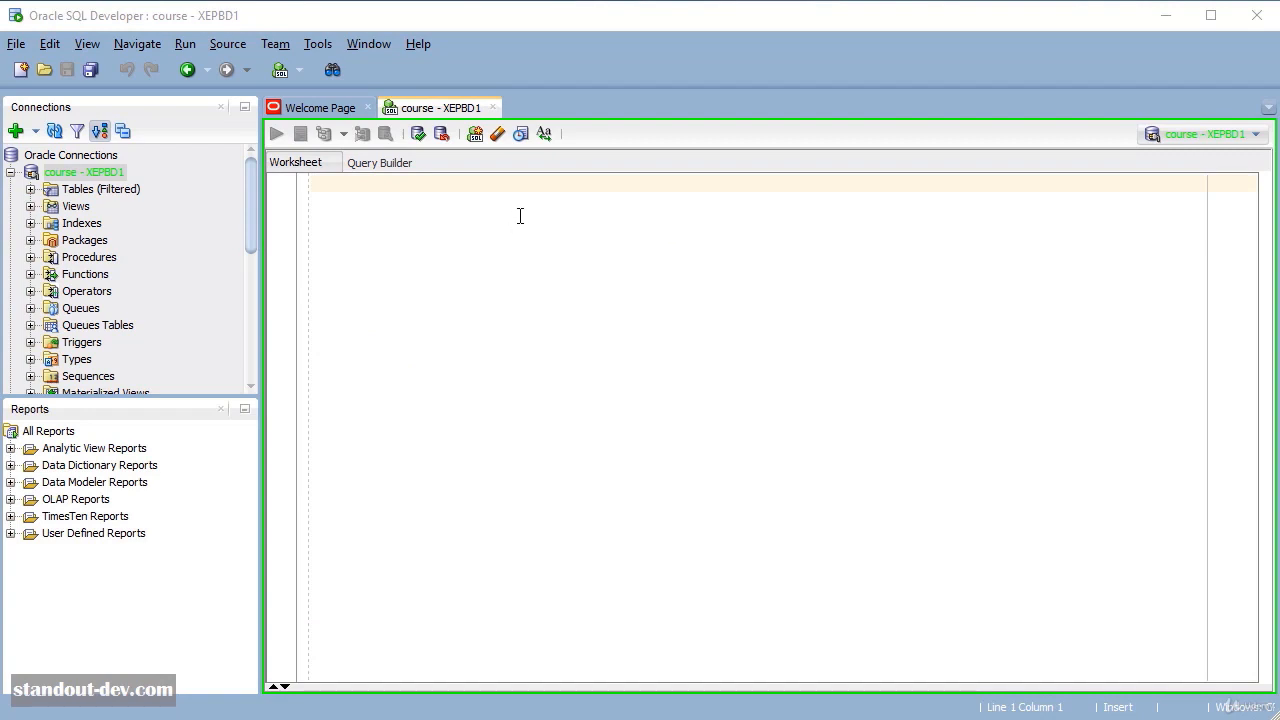
- Write the query SELECT * FROM cat; in the empty worksheet and run it
{"action": "left_click", "coordinate": [541, 183]}
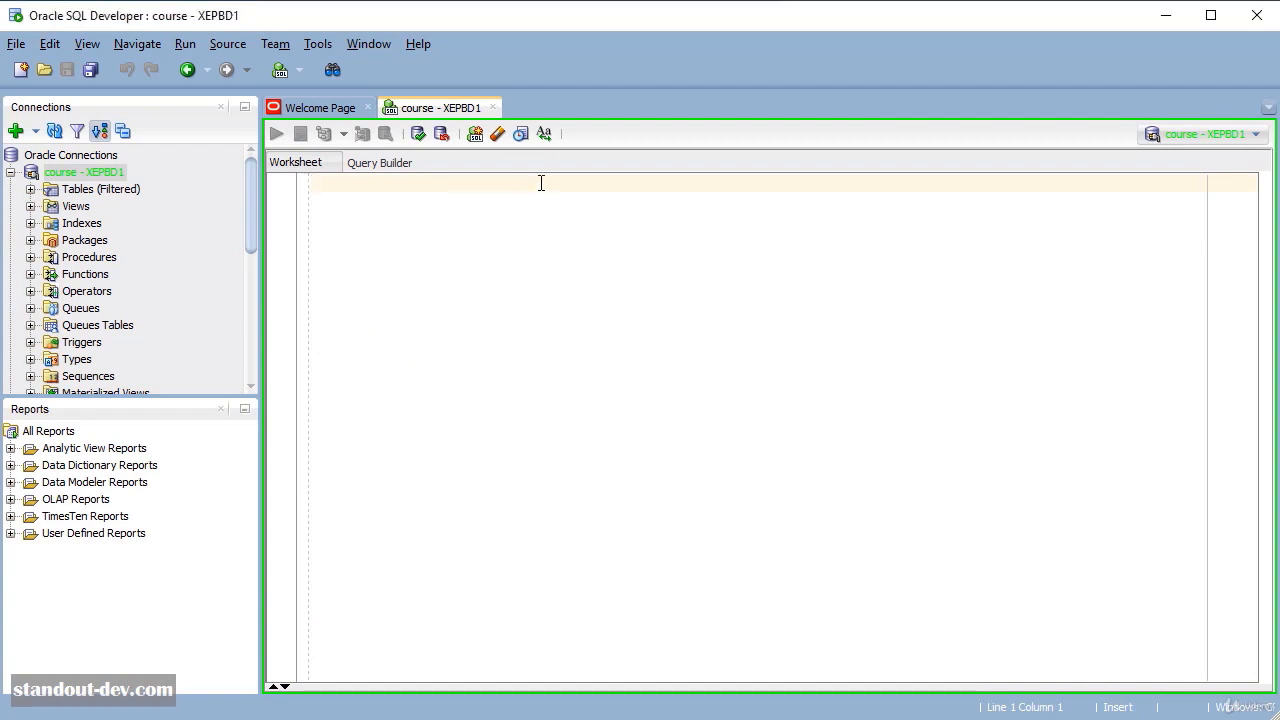
{"action": "type", "text": "SELECT * FROM "}
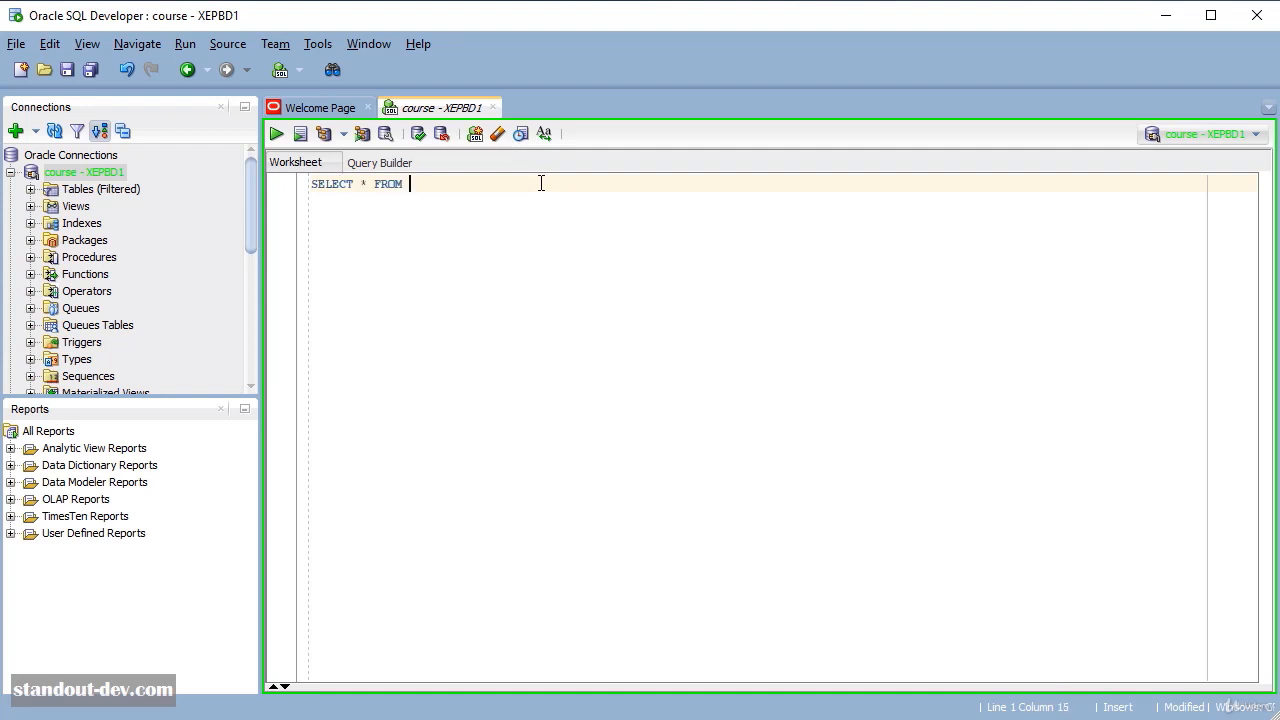
{"action": "type", "text": "cat;"}
{"action": "key", "text": "ctrl+Return"}
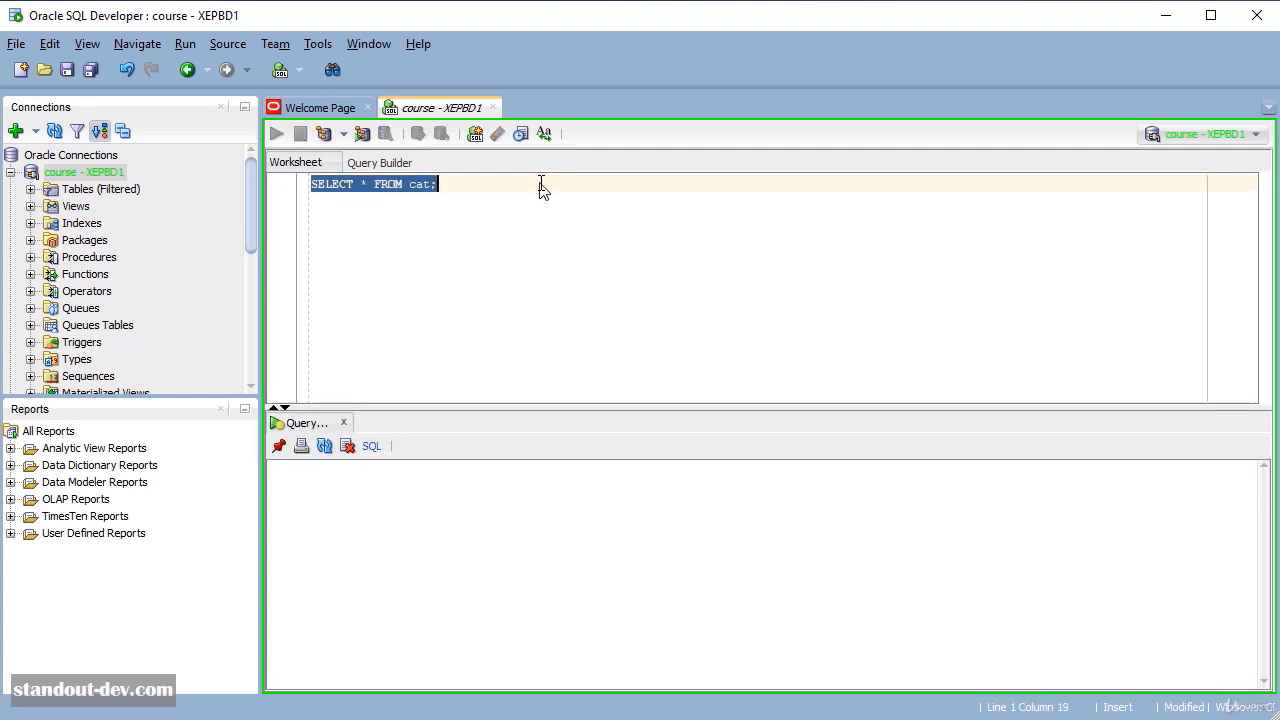
- Add the query SELECT * FROM employees; on the second line and run it
{"action": "key", "text": "Return"}
{"action": "type", "text": "SELEC"}
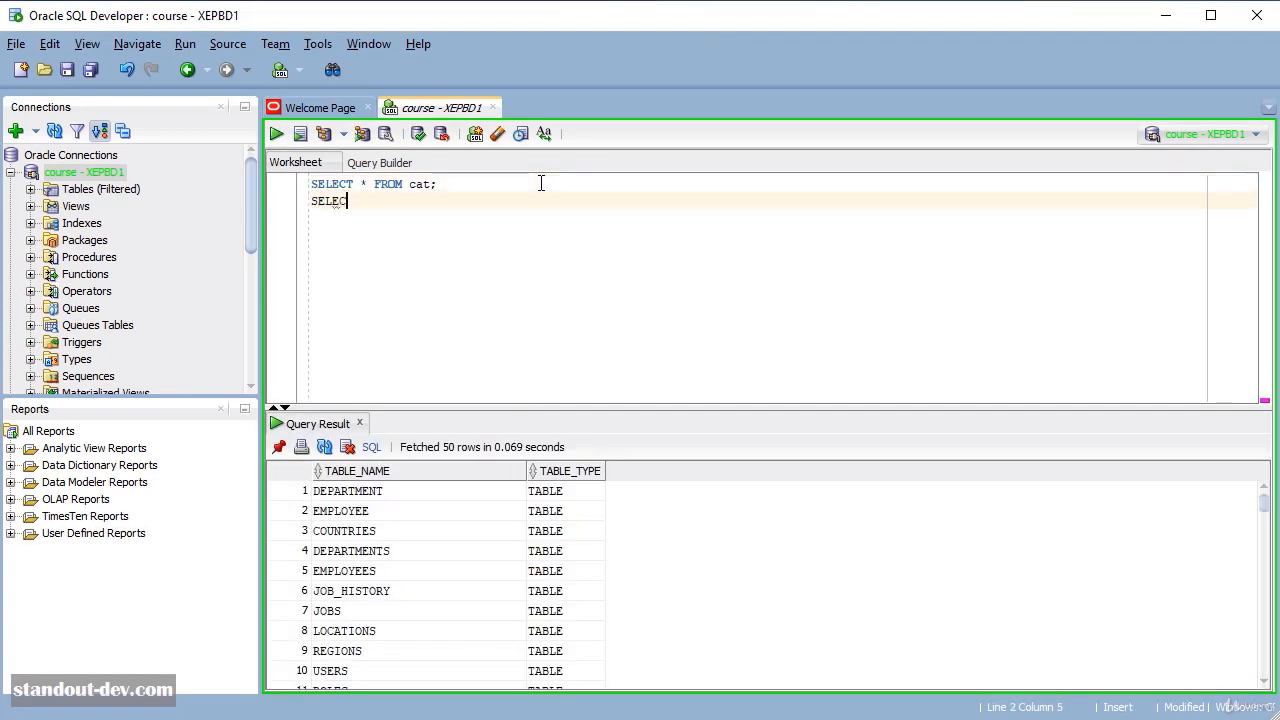
{"action": "type", "text": "T * FROM employee"}
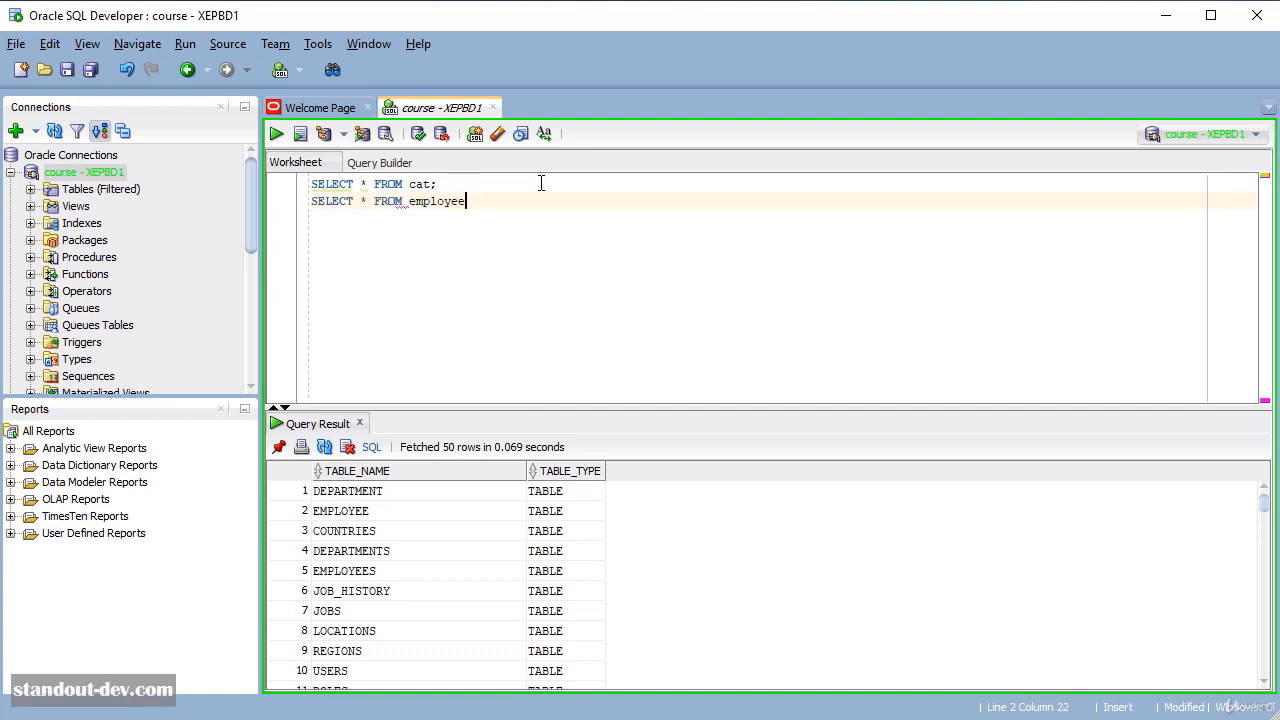
{"action": "type", "text": "s;"}
{"action": "key", "text": "ctrl+Return"}
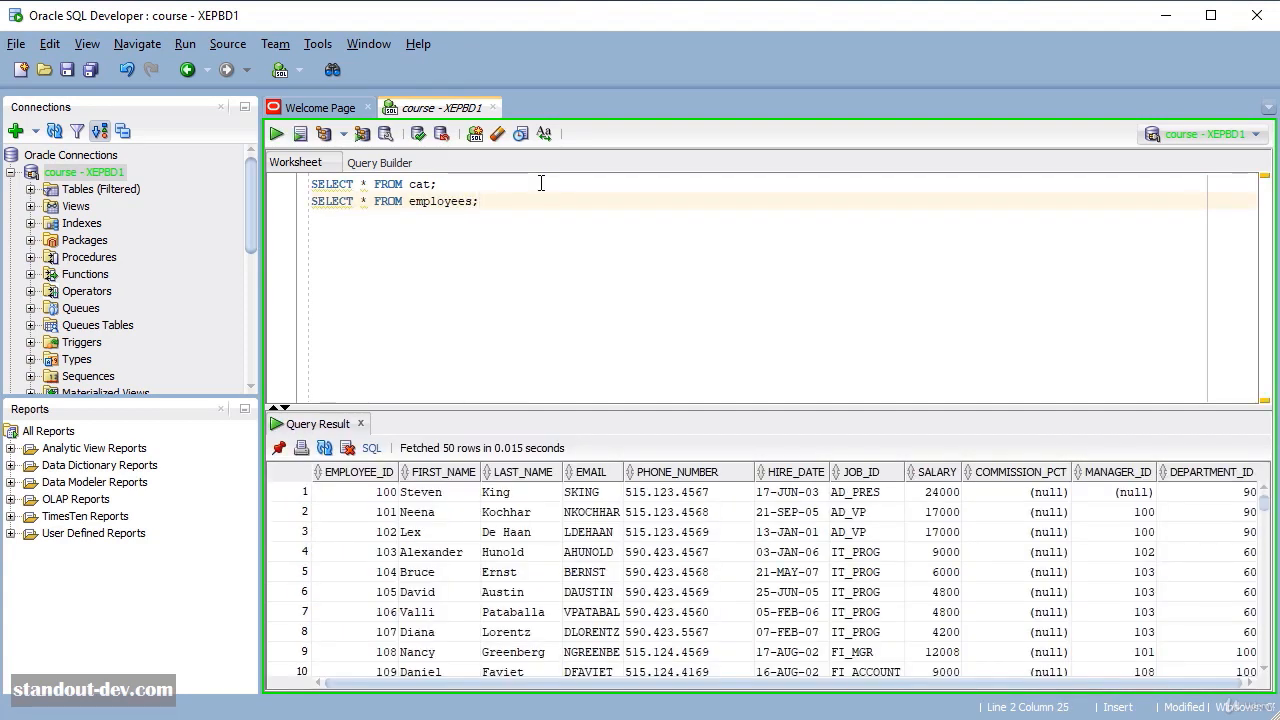
- Rerun the cat query and pin its result tab
{"action": "left_click", "coordinate": [446, 188]}
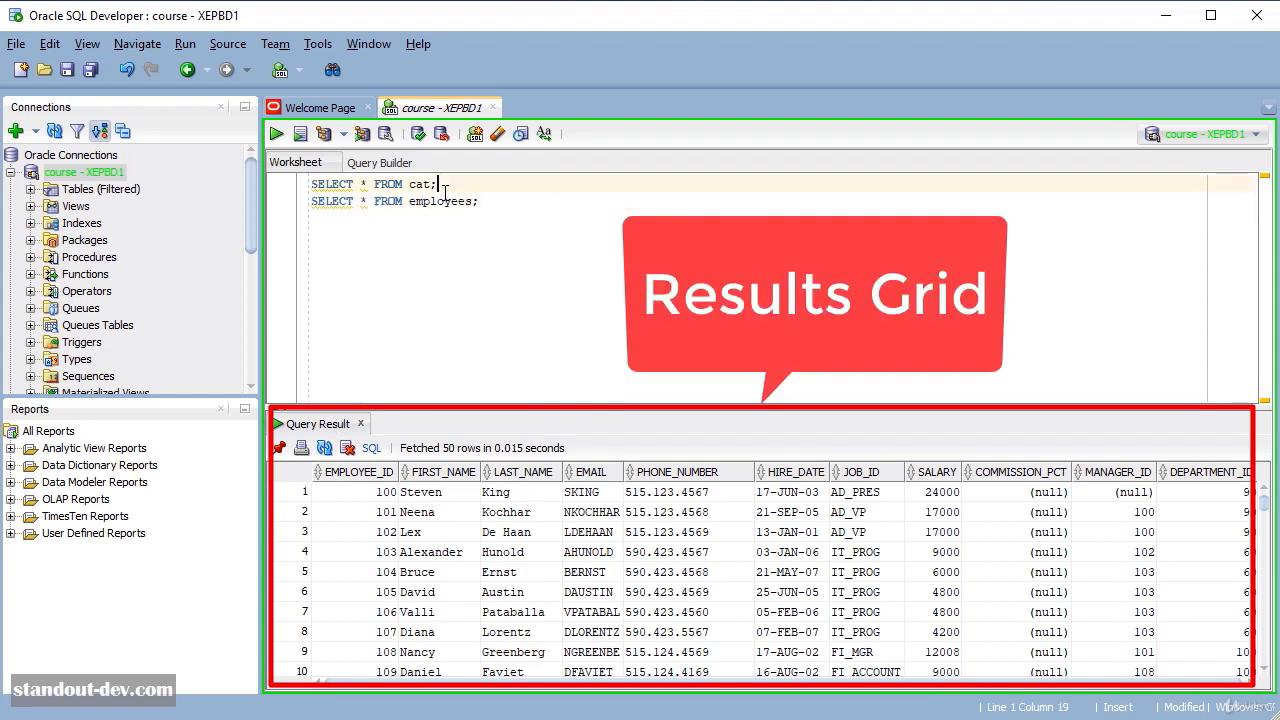
{"action": "key", "text": "ctrl+Return"}
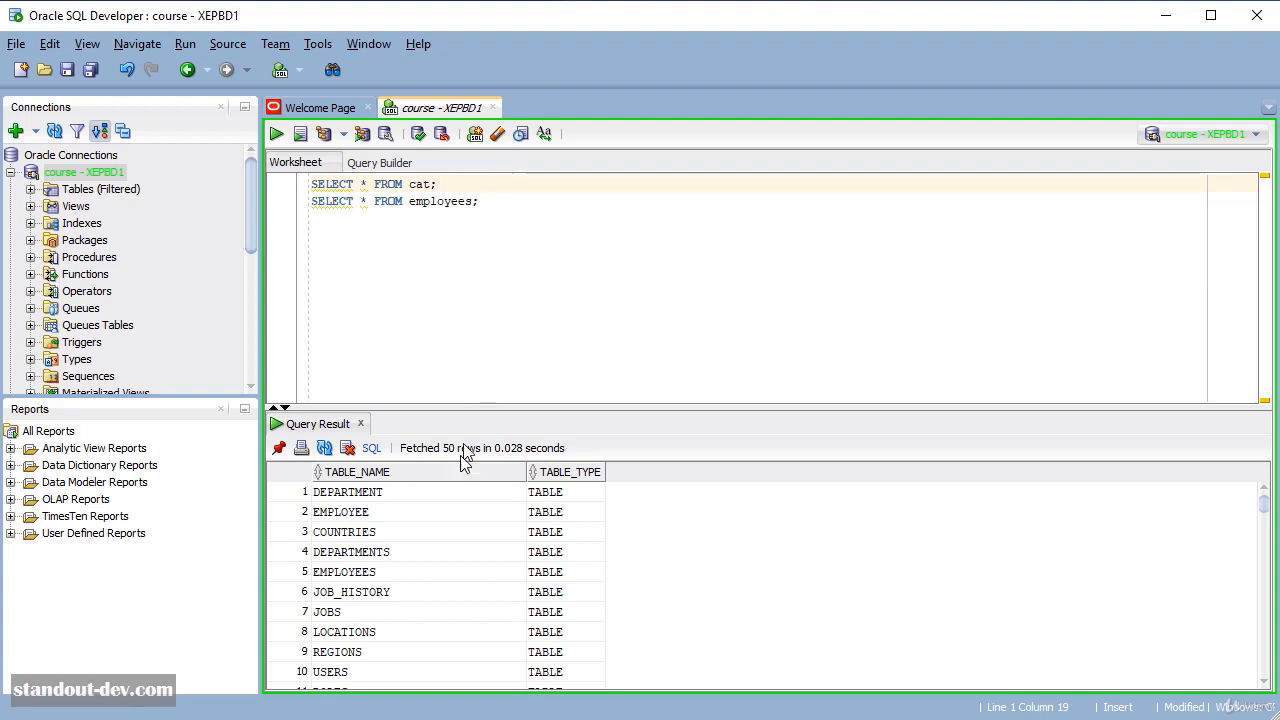
{"action": "left_click", "coordinate": [279, 449]}
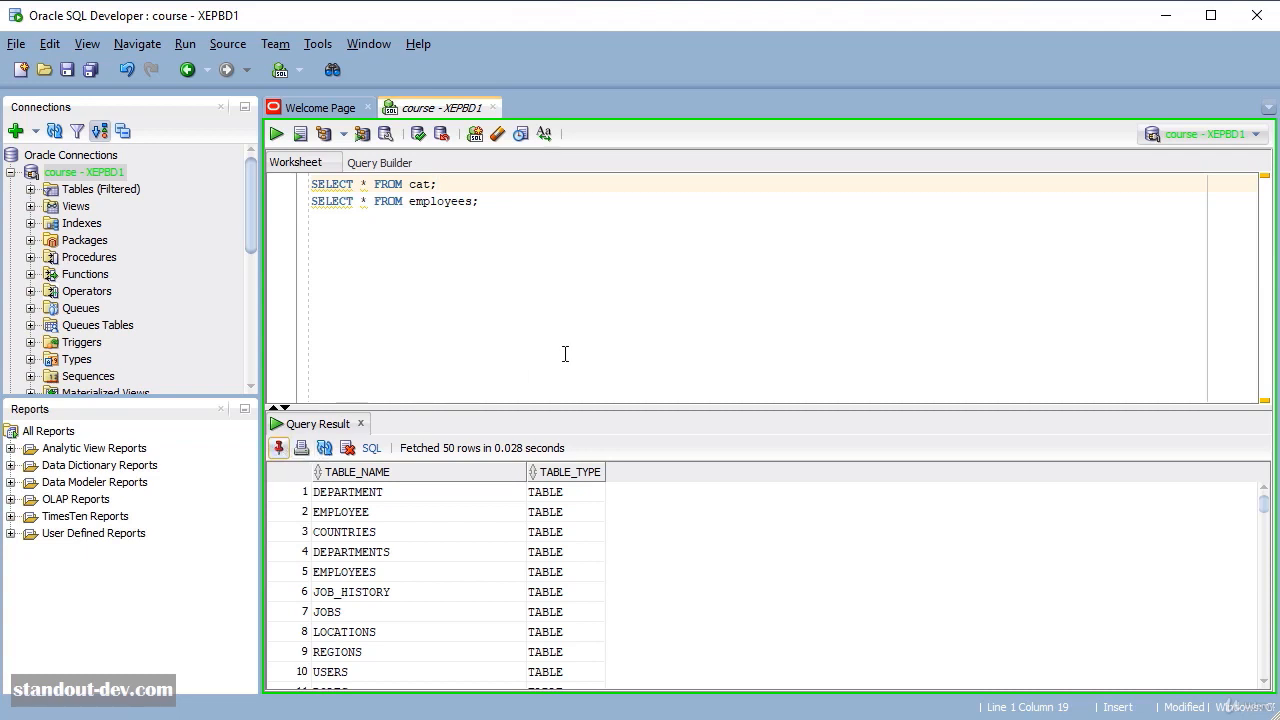
- Run the employees query into a second result tab and rename that tab employees
{"action": "left_click", "coordinate": [487, 203]}
{"action": "key", "text": "ctrl+Return"}
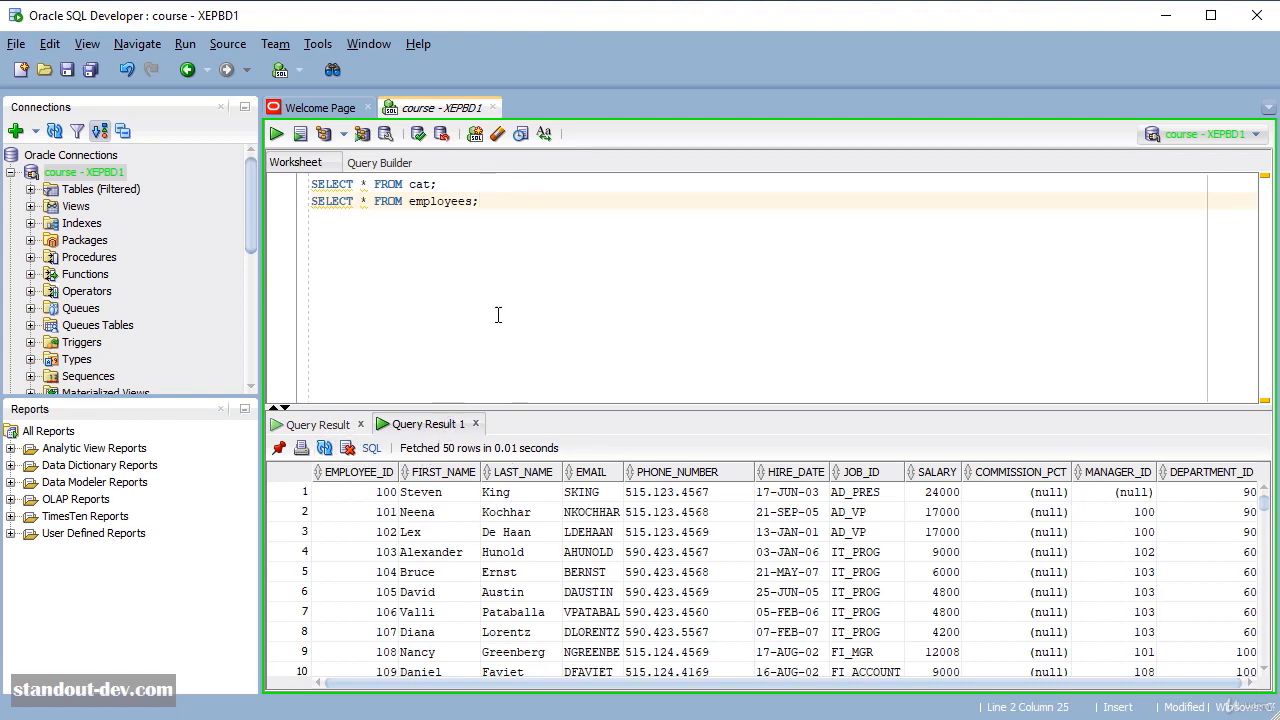
{"action": "right_click", "coordinate": [433, 426]}
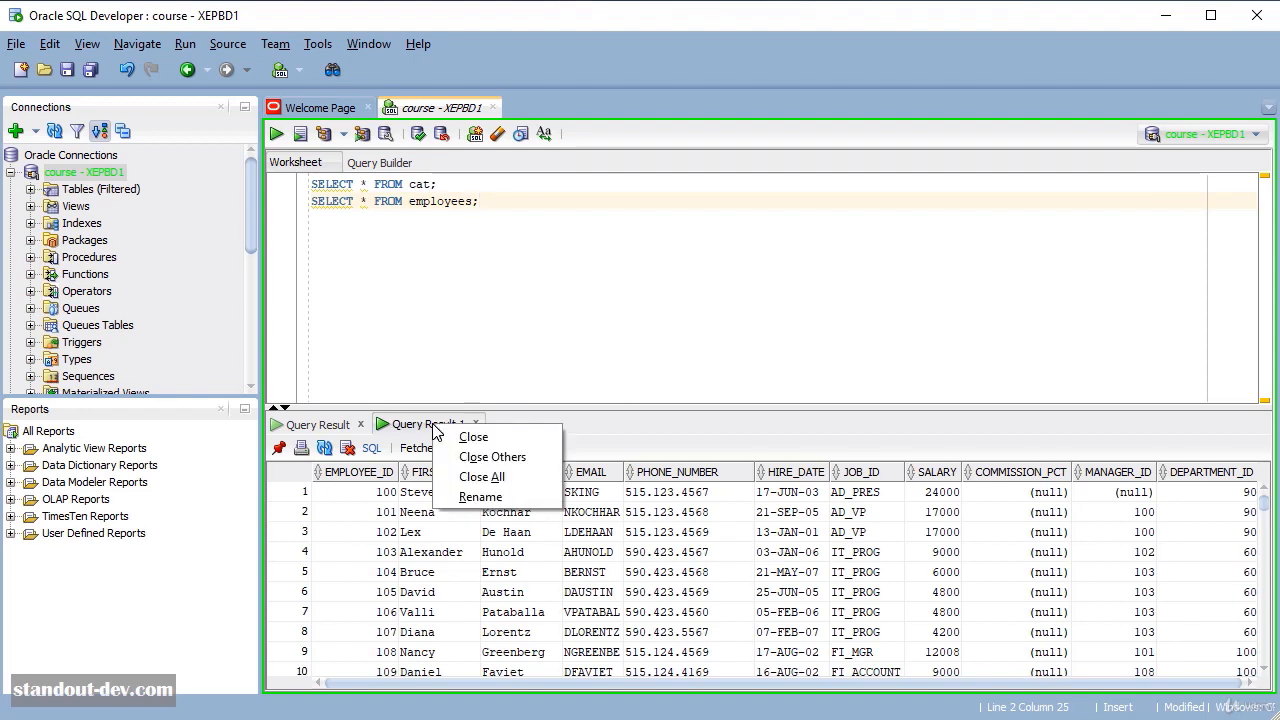
{"action": "left_click", "coordinate": [480, 497]}
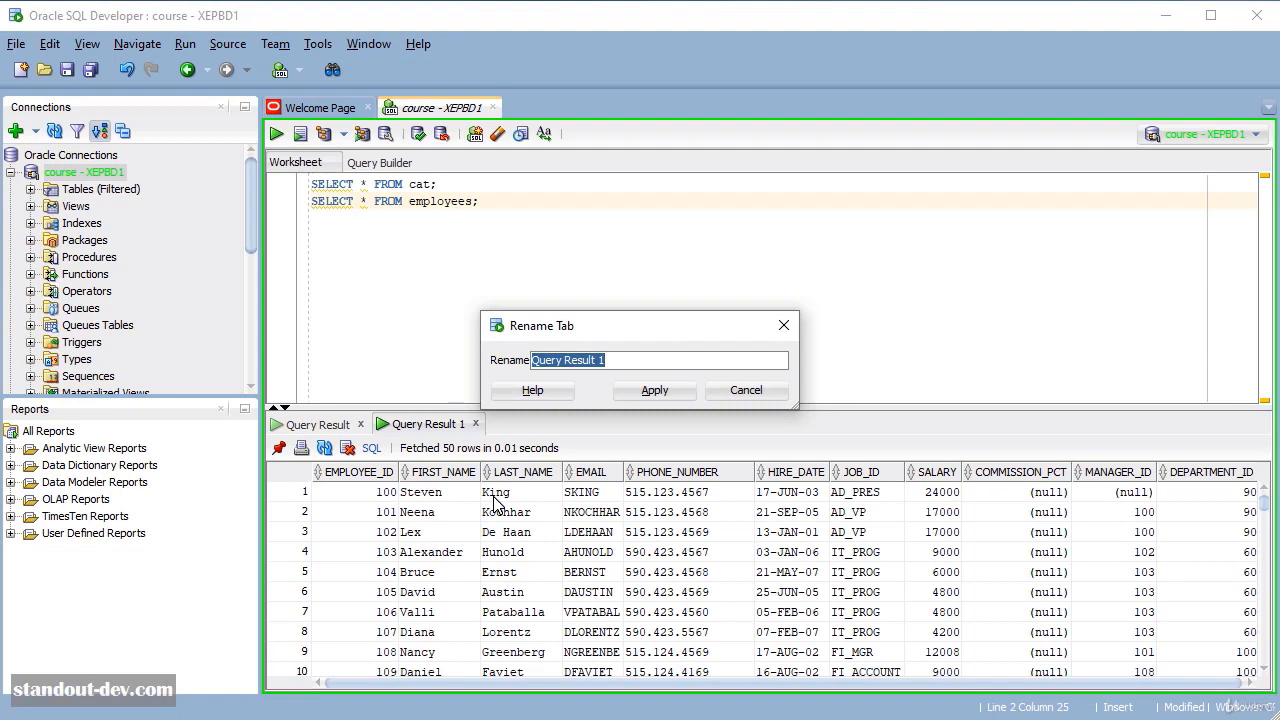
{"action": "type", "text": "emplo"}
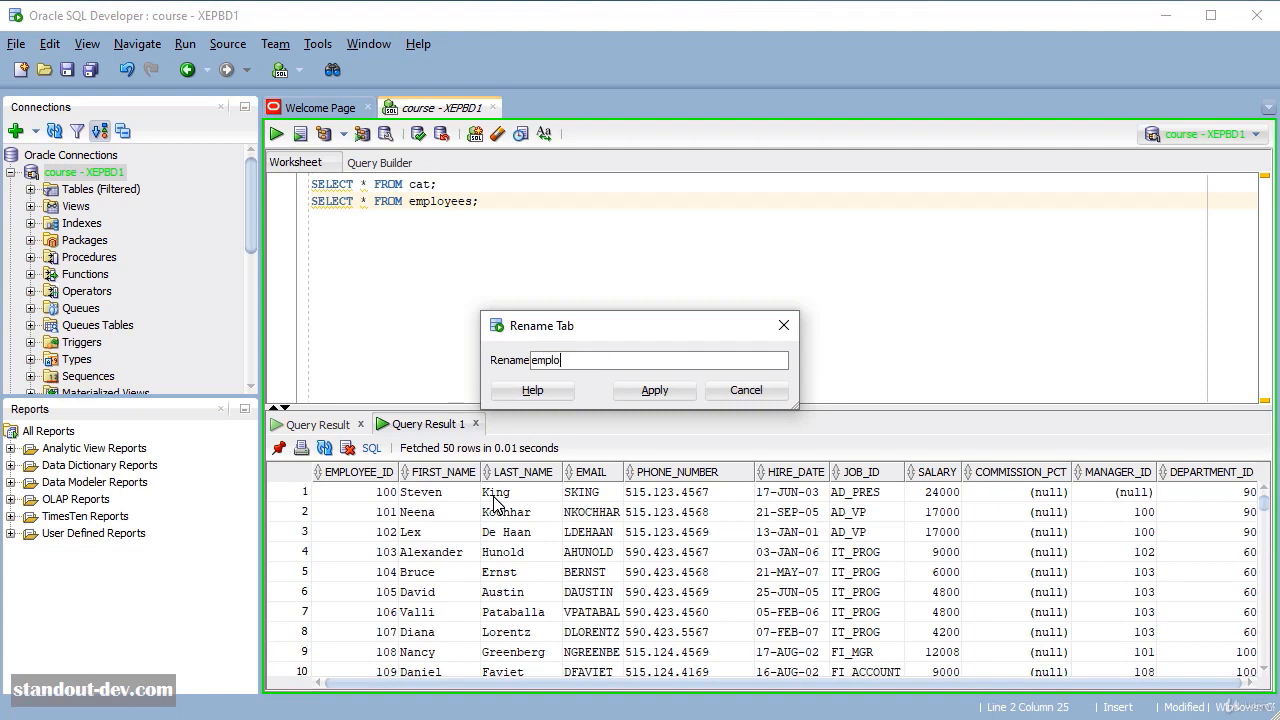
{"action": "type", "text": "yees"}
{"action": "key", "text": "Return"}
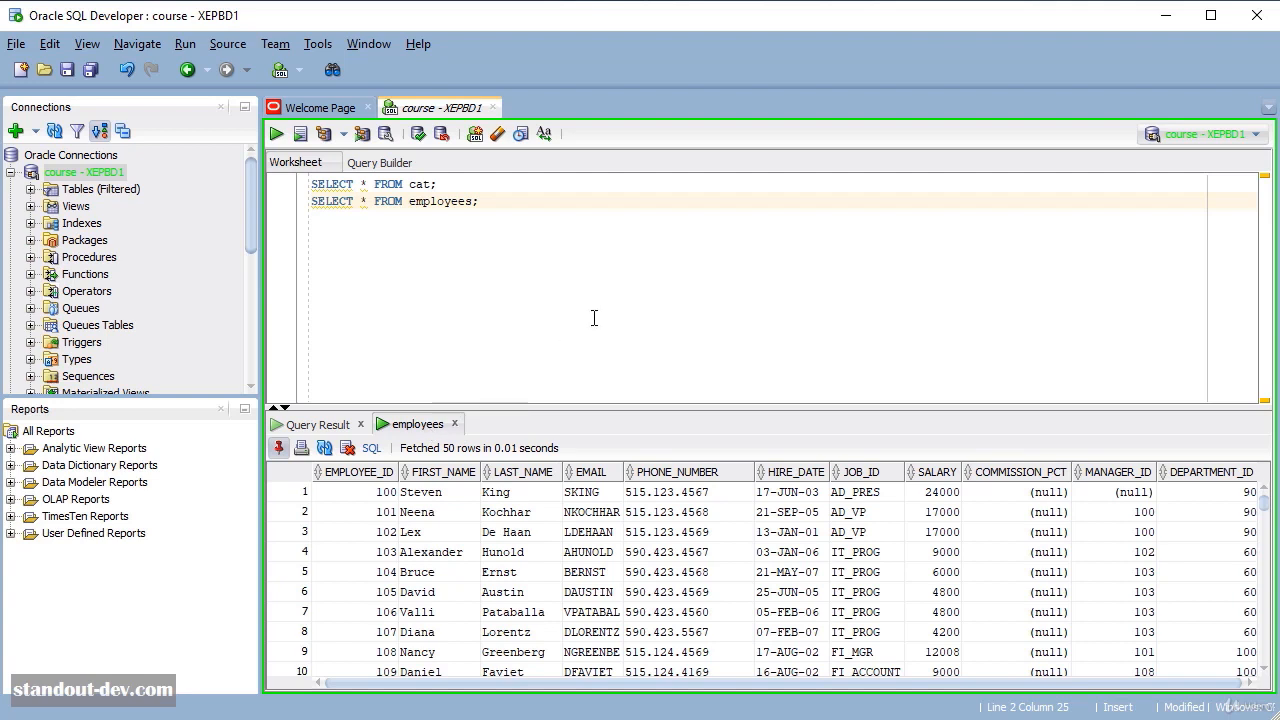
- Run the cat query again with the employees result tab pinned
{"action": "left_click", "coordinate": [461, 183]}
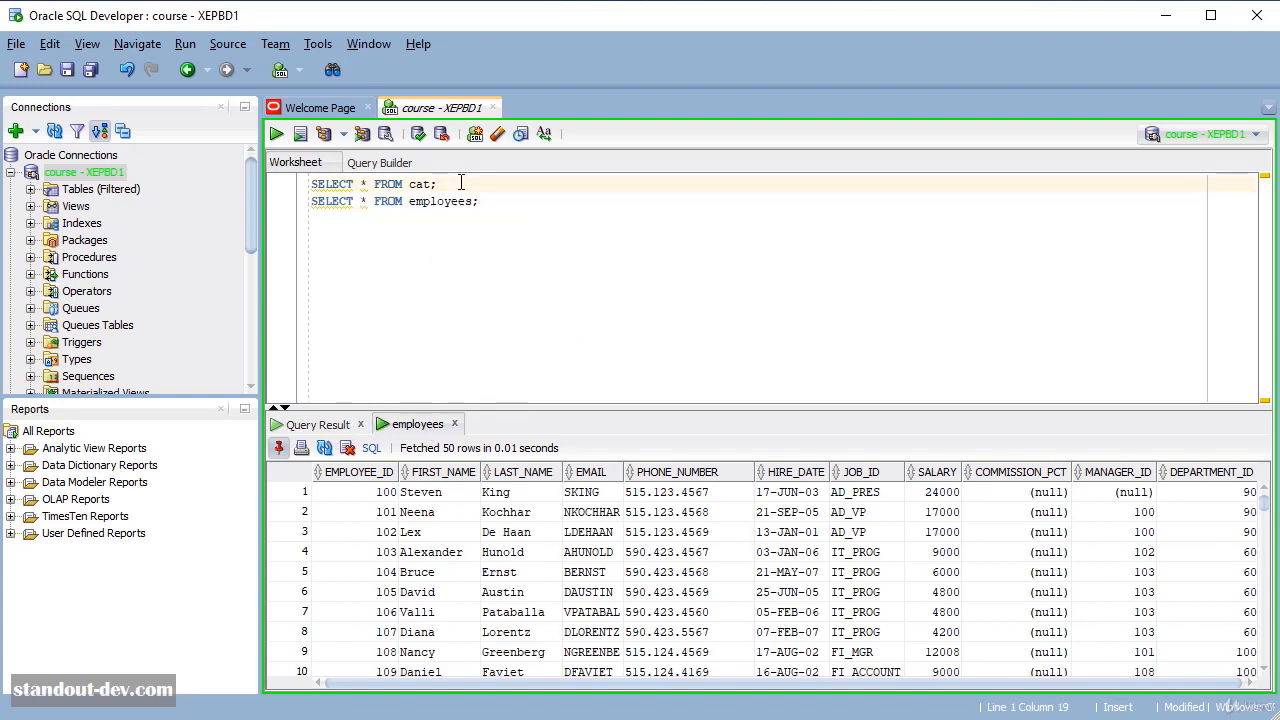
{"action": "key", "text": "ctrl+Return"}
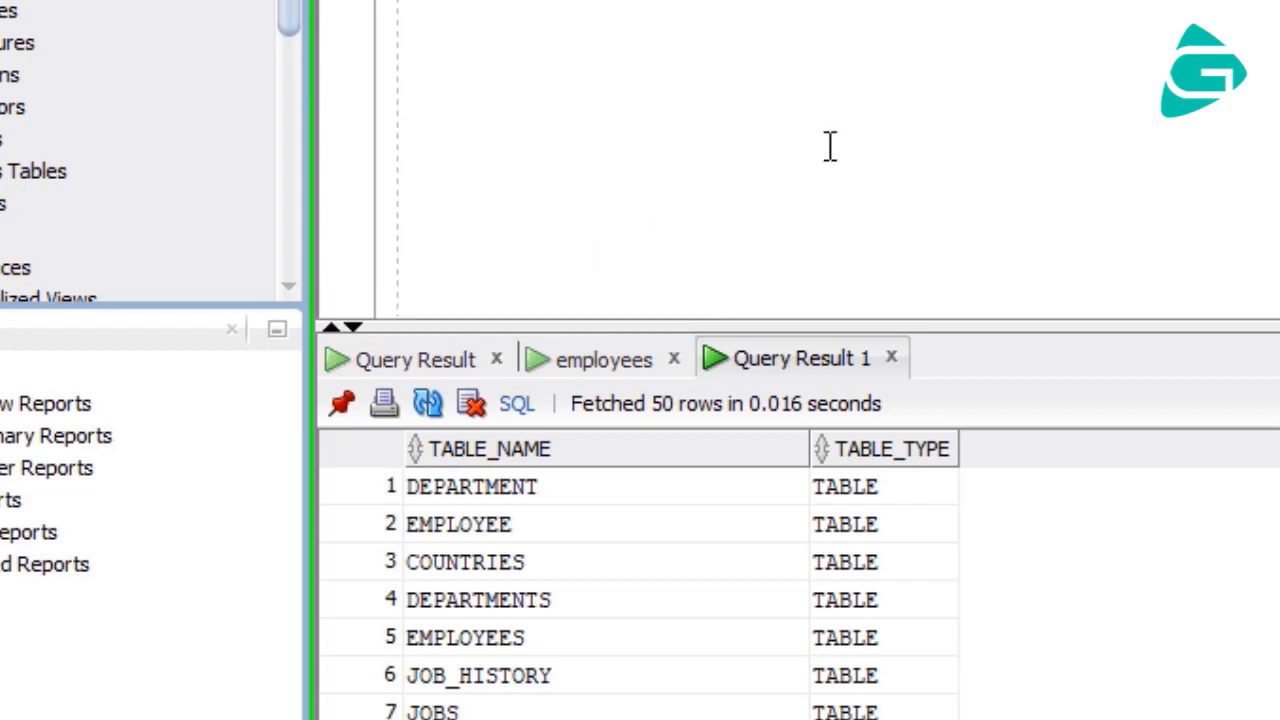
- View the SQL statement behind the employees result tab and close its pop-up
{"action": "left_click", "coordinate": [622, 360]}
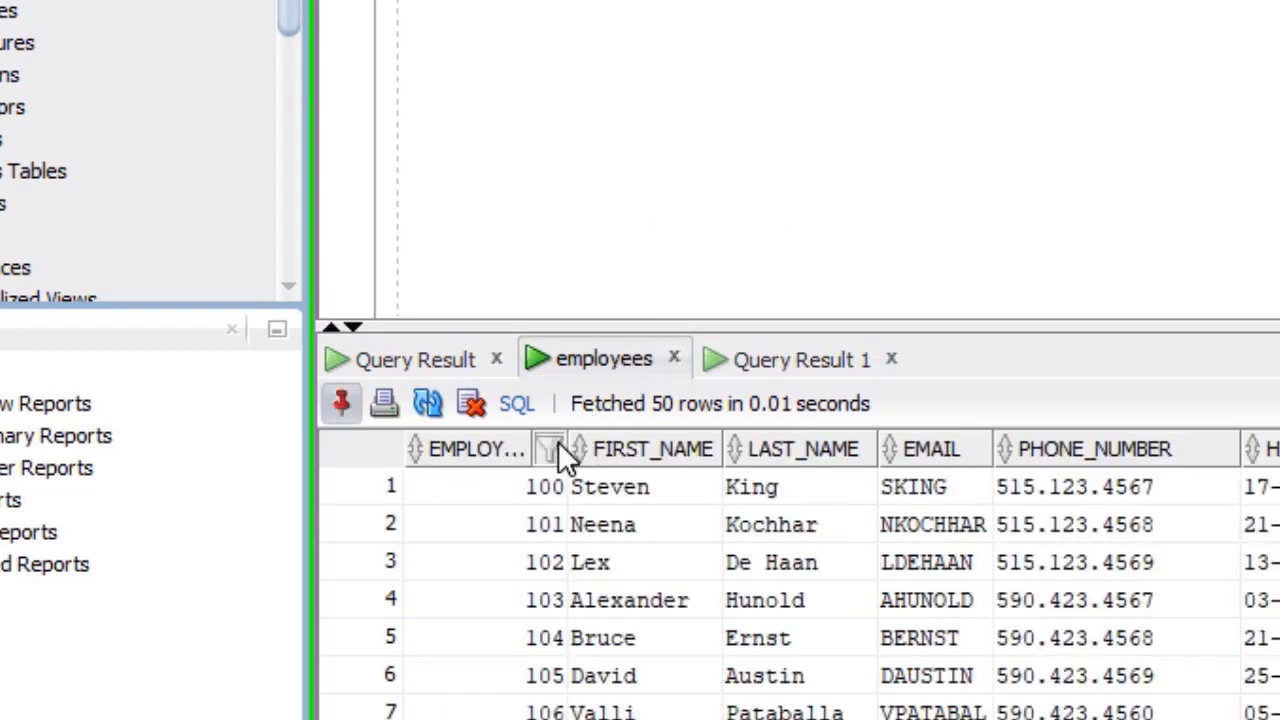
{"action": "left_click", "coordinate": [520, 403]}
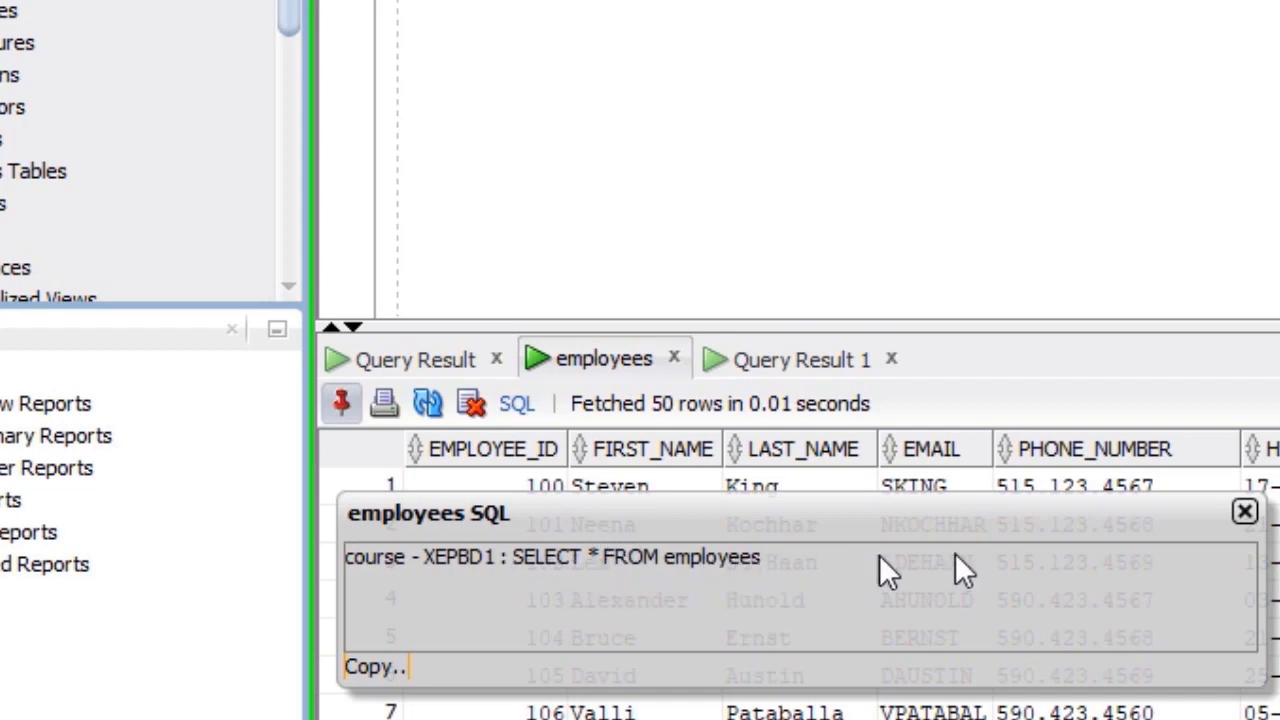
{"action": "left_click", "coordinate": [1244, 511]}
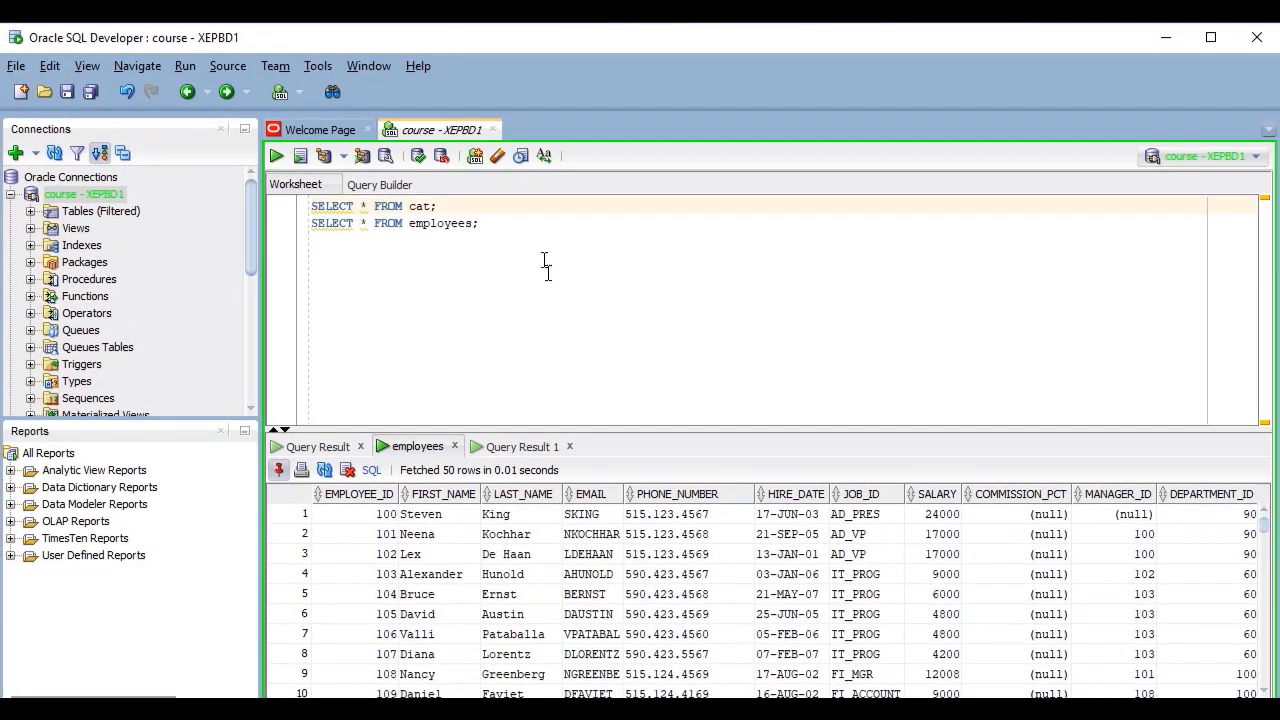
- Enable Show query results in new tabs in the Database Worksheet preferences
{"action": "left_click", "coordinate": [318, 66]}
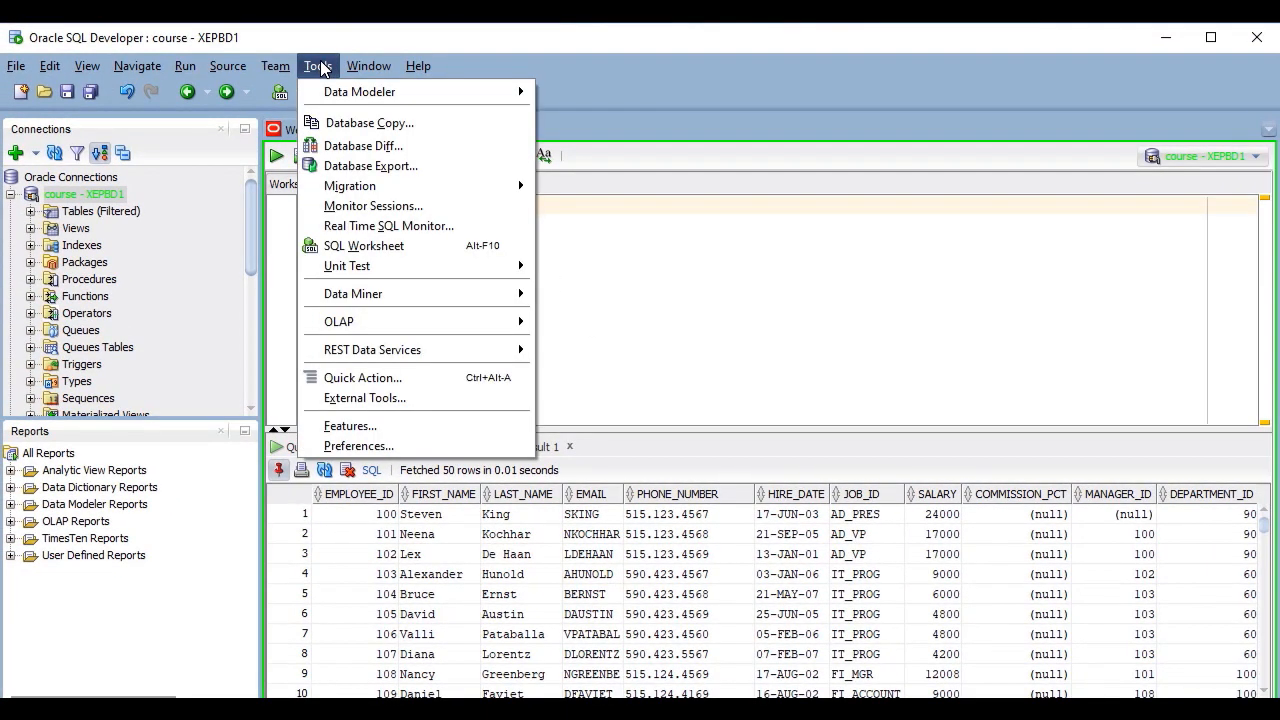
{"action": "left_click", "coordinate": [373, 446]}
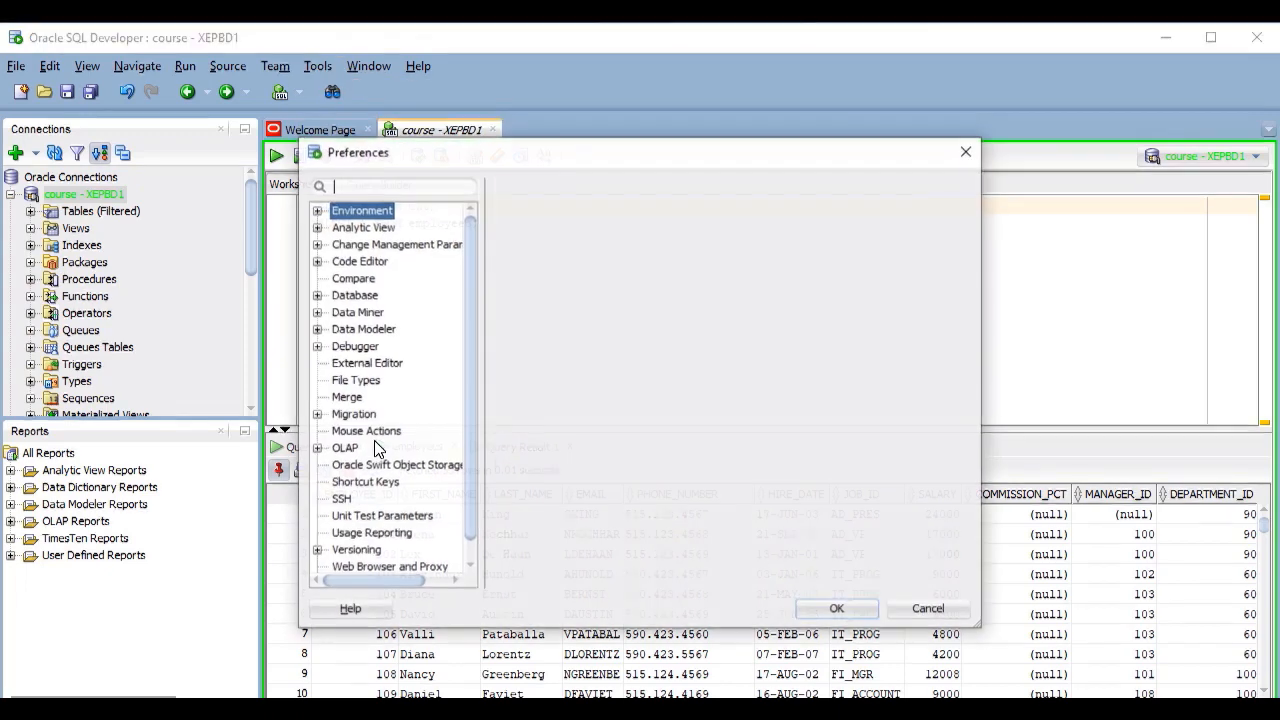
{"action": "left_click", "coordinate": [317, 295]}
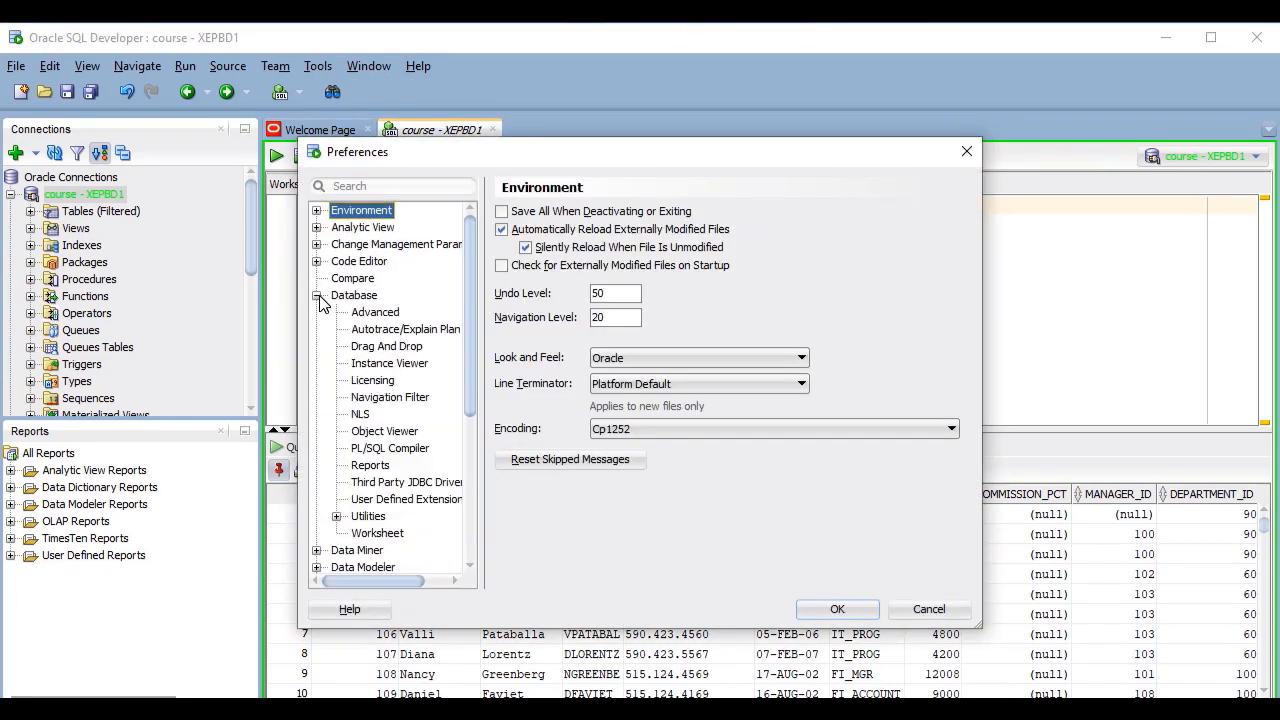
{"action": "left_click", "coordinate": [378, 533]}
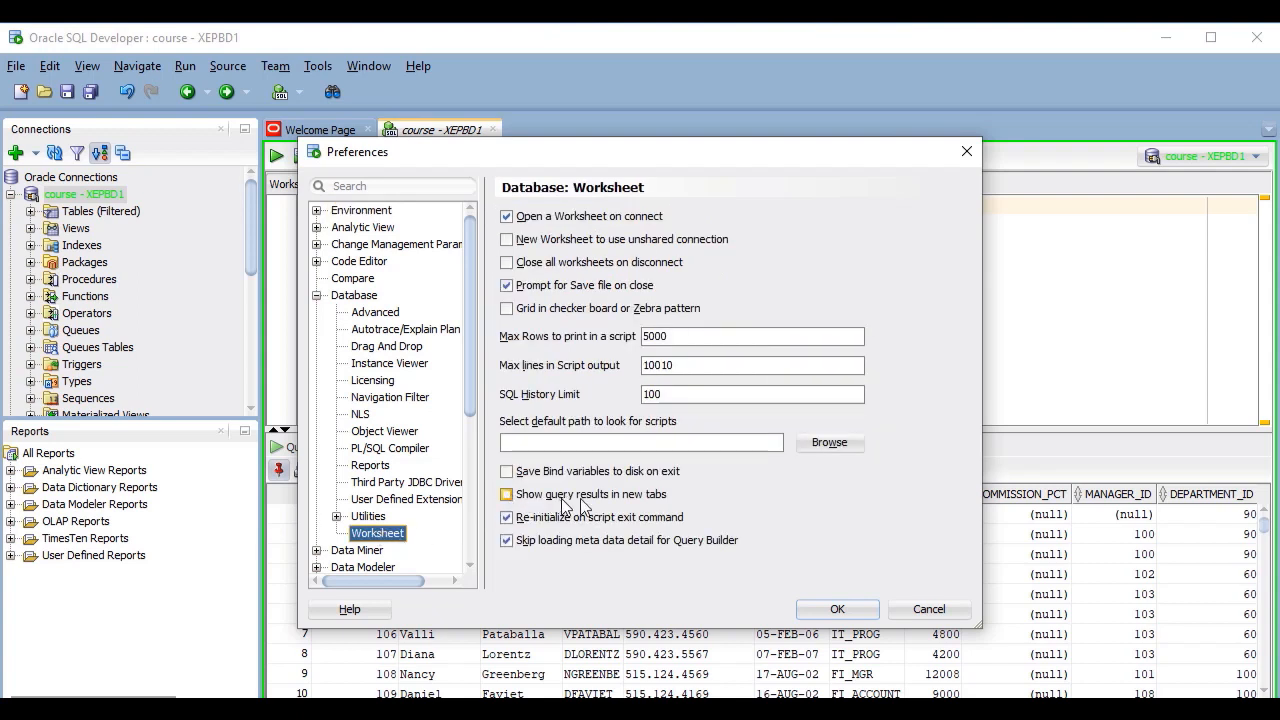
{"action": "left_click", "coordinate": [506, 494]}
{"action": "left_click", "coordinate": [827, 609]}
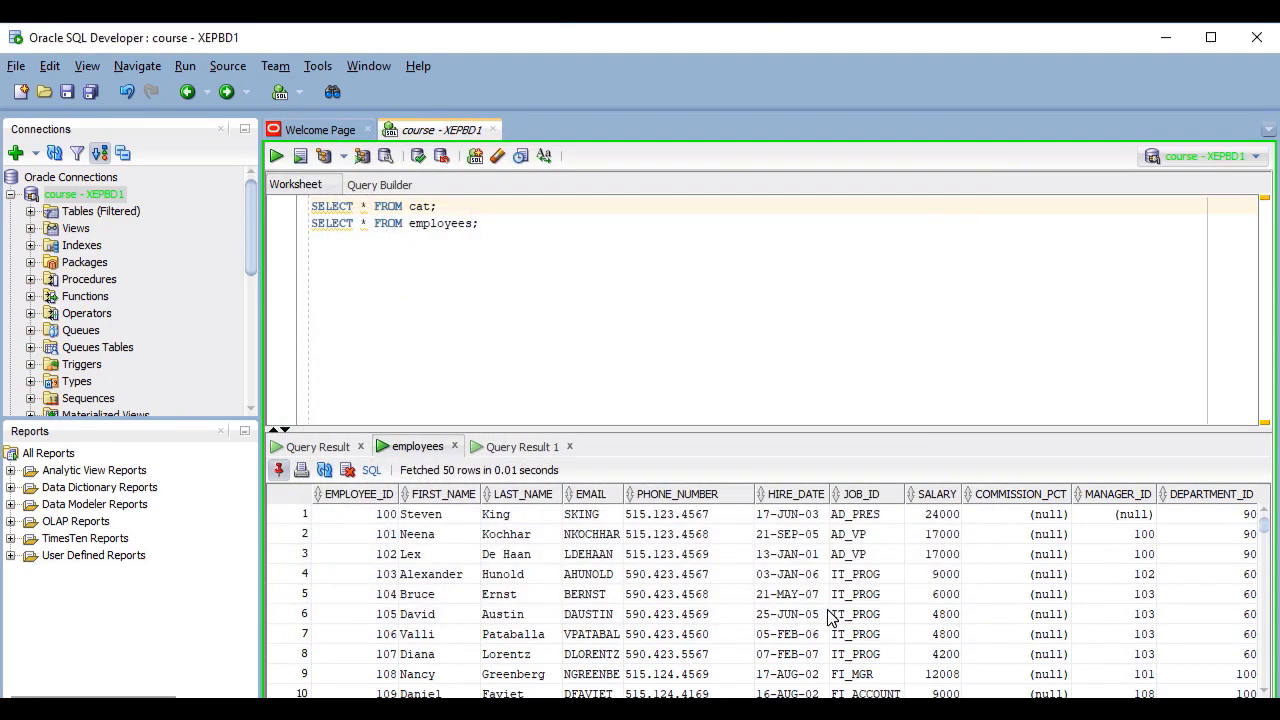
- Run the cat query once and the employees query four times, each into its own result tab
{"action": "left_click", "coordinate": [462, 206]}
{"action": "key", "text": "ctrl+Return"}
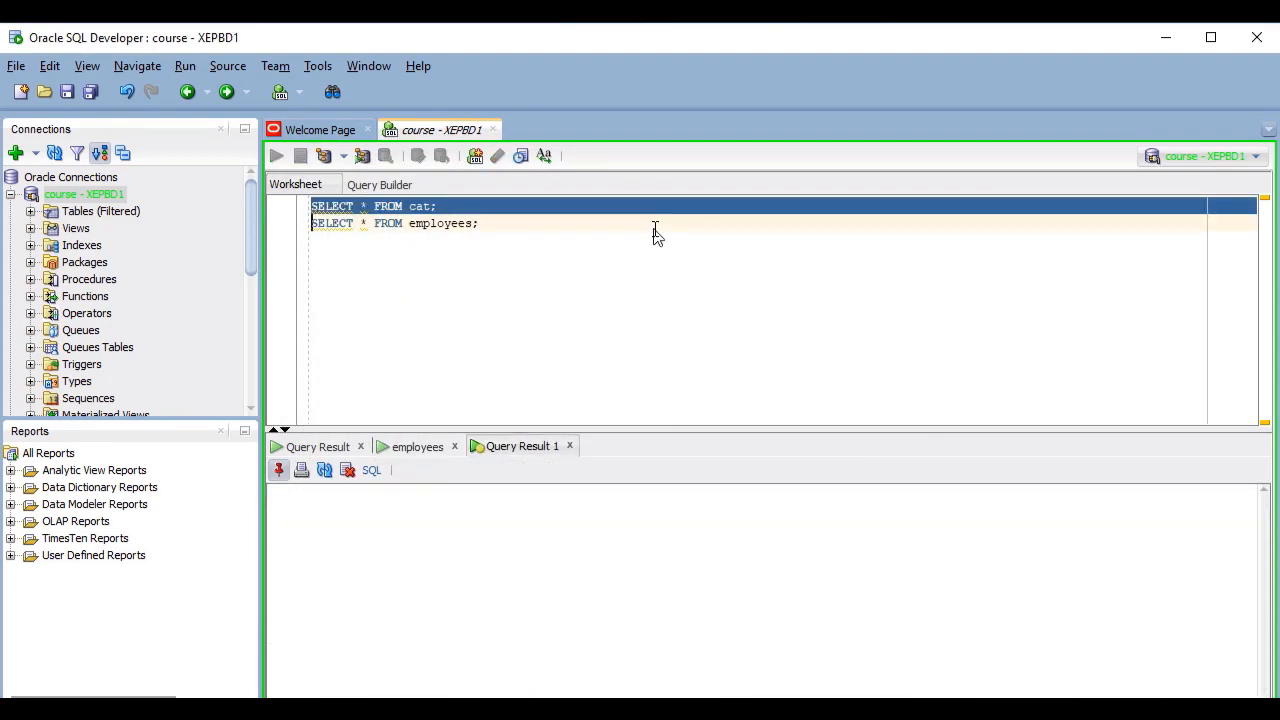
{"action": "left_click", "coordinate": [655, 230]}
{"action": "key", "text": "ctrl+Return"}
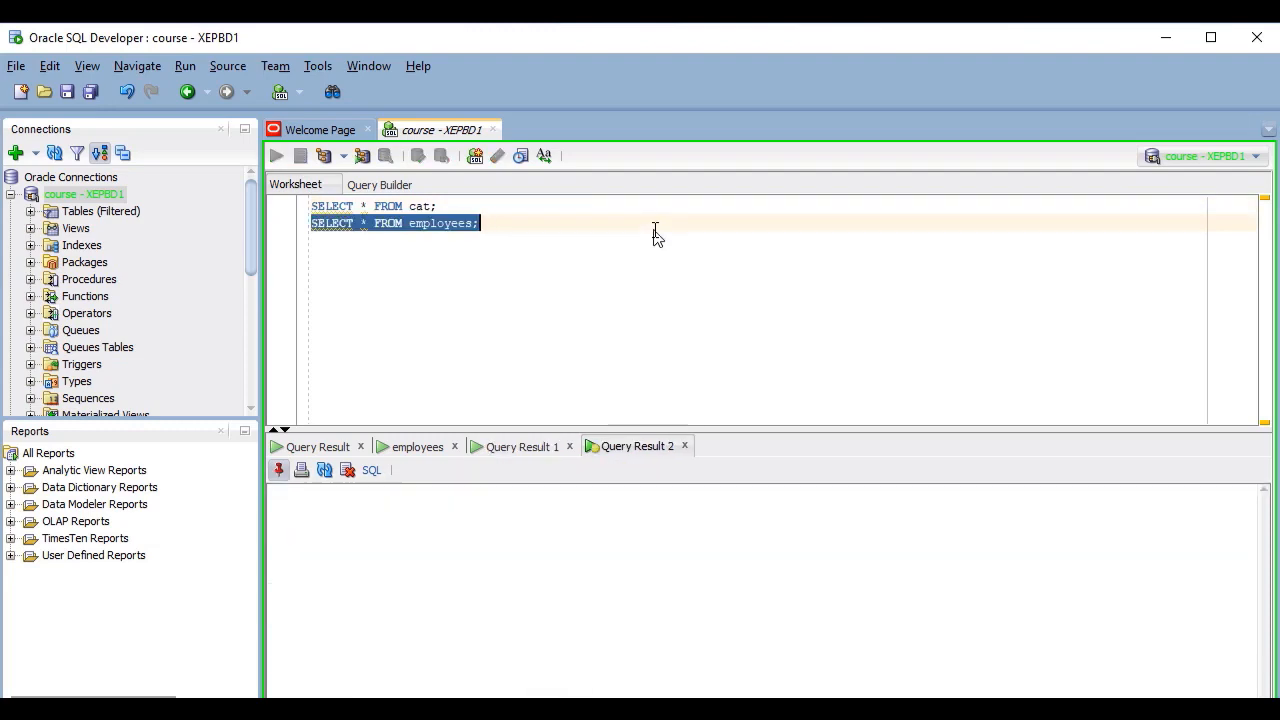
{"action": "key", "text": "ctrl+Return"}
{"action": "key", "text": "ctrl+Return"}
{"action": "key", "text": "ctrl+Return"}
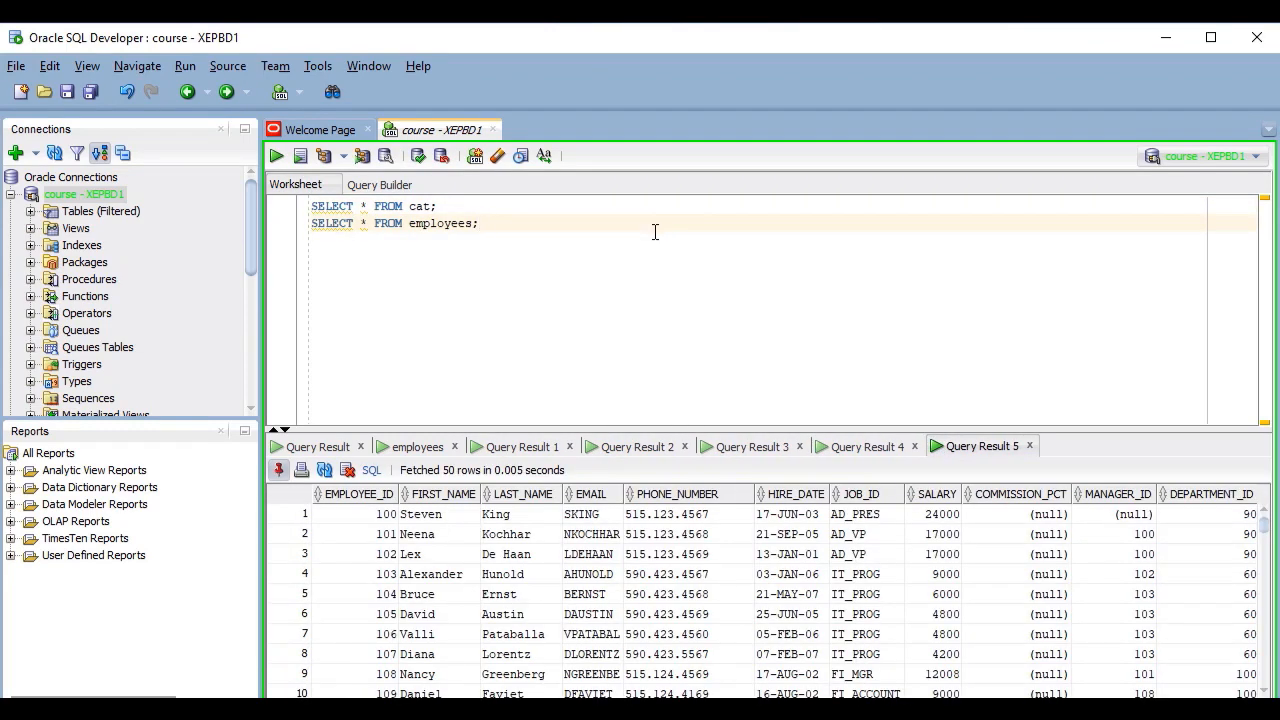
- Close all query result tabs at once and rerun the employees query in the worksheet
{"action": "right_click", "coordinate": [983, 447]}
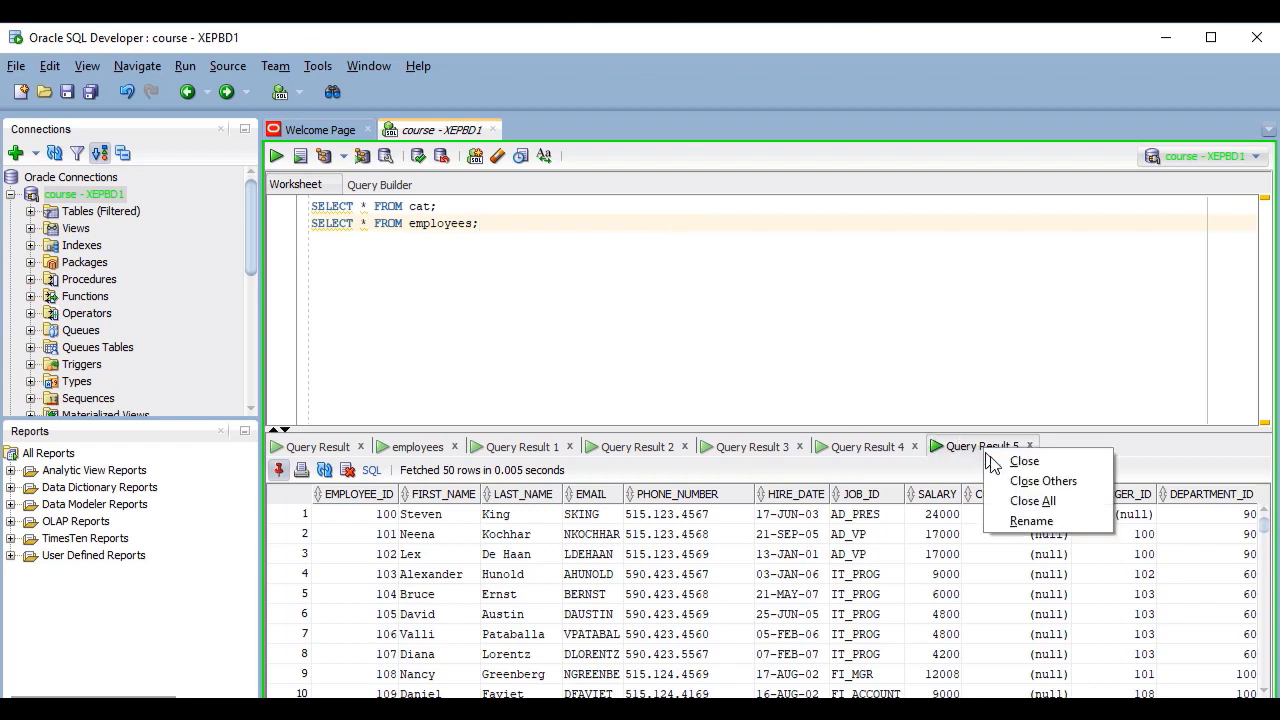
{"action": "left_click", "coordinate": [1030, 500]}
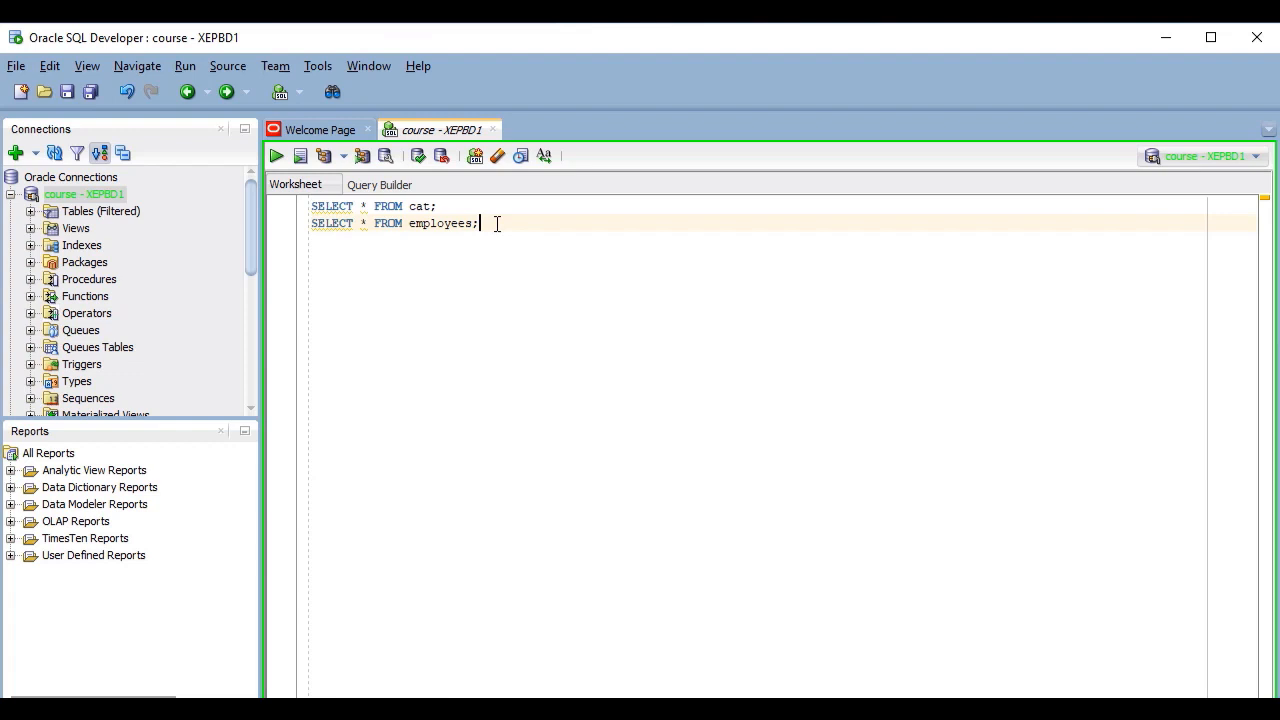
{"action": "key", "text": "ctrl+Return"}
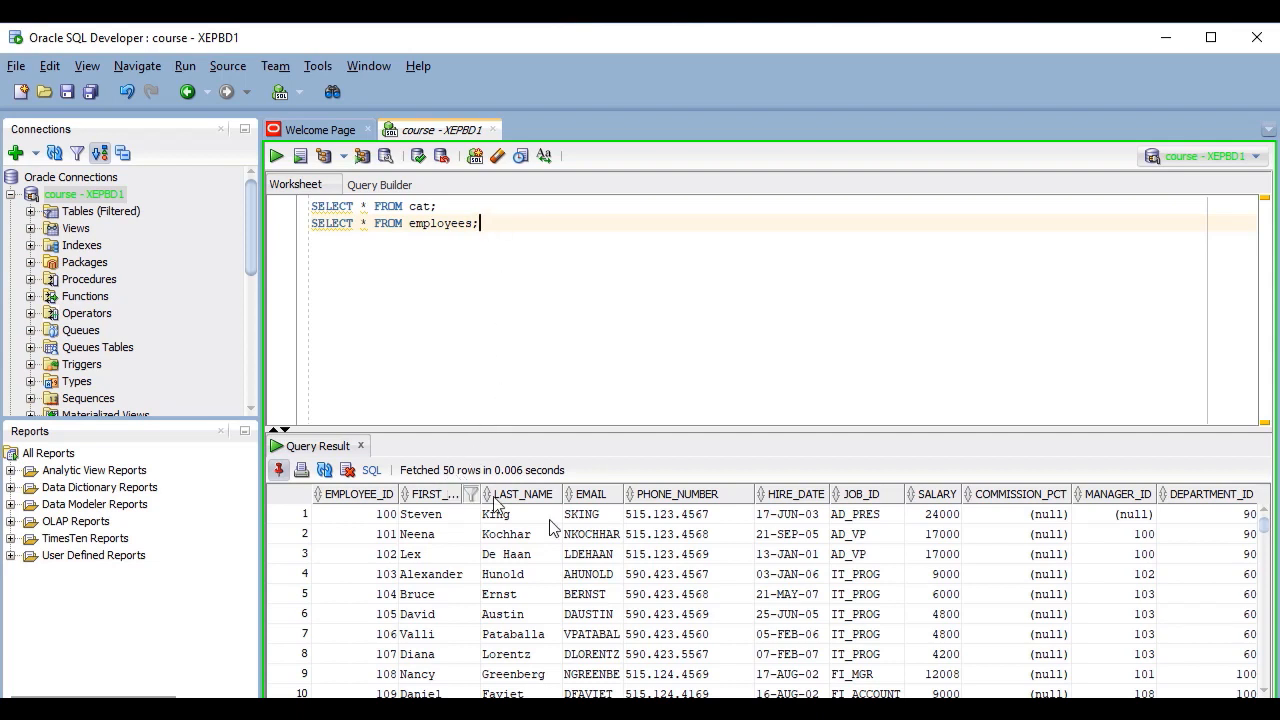
- Browse the employees result to fetch its remaining rows, return to the first row and jump to the last row
{"action": "scroll", "coordinate": [1102, 614], "scroll_direction": "down", "scroll_amount": 12}
{"action": "scroll", "coordinate": [1104, 617], "scroll_direction": "down", "scroll_amount": 5}
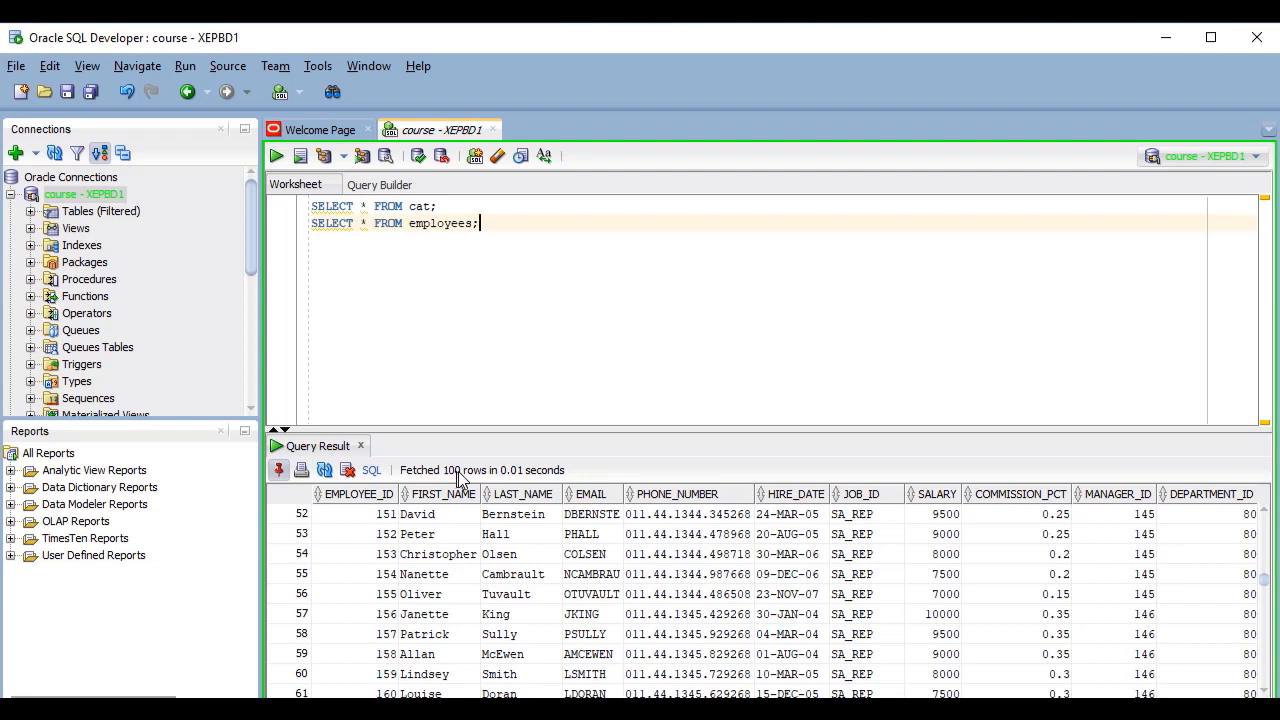
{"action": "scroll", "coordinate": [585, 578], "scroll_direction": "down", "scroll_amount": 2}
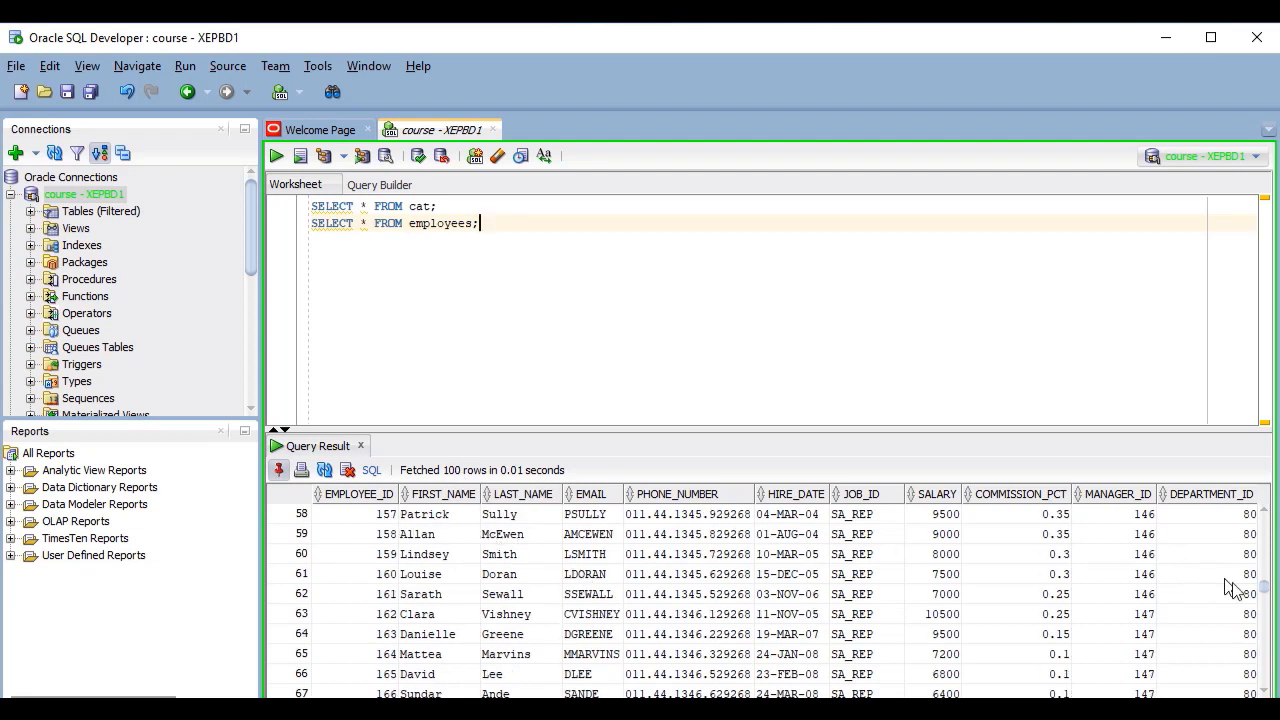
{"action": "left_click_drag", "start_coordinate": [1265, 594], "coordinate": [1264, 515]}
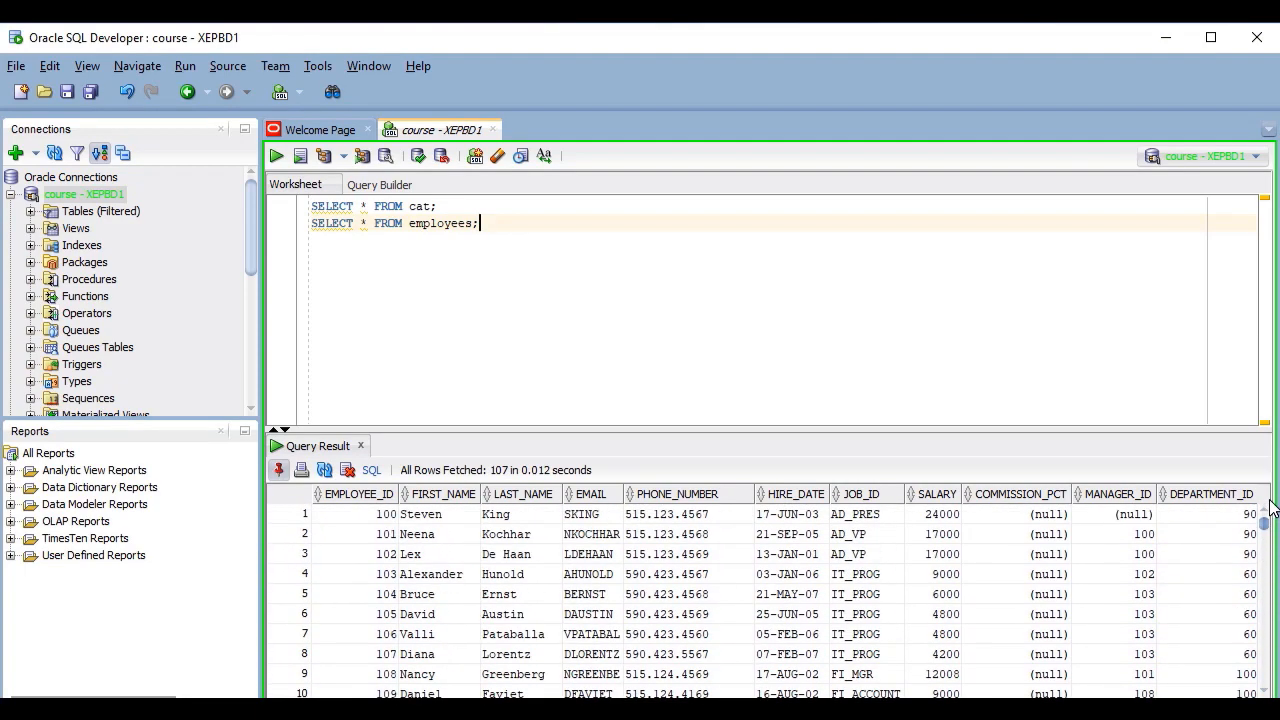
{"action": "left_click", "coordinate": [436, 520]}
{"action": "key", "text": "ctrl+End"}
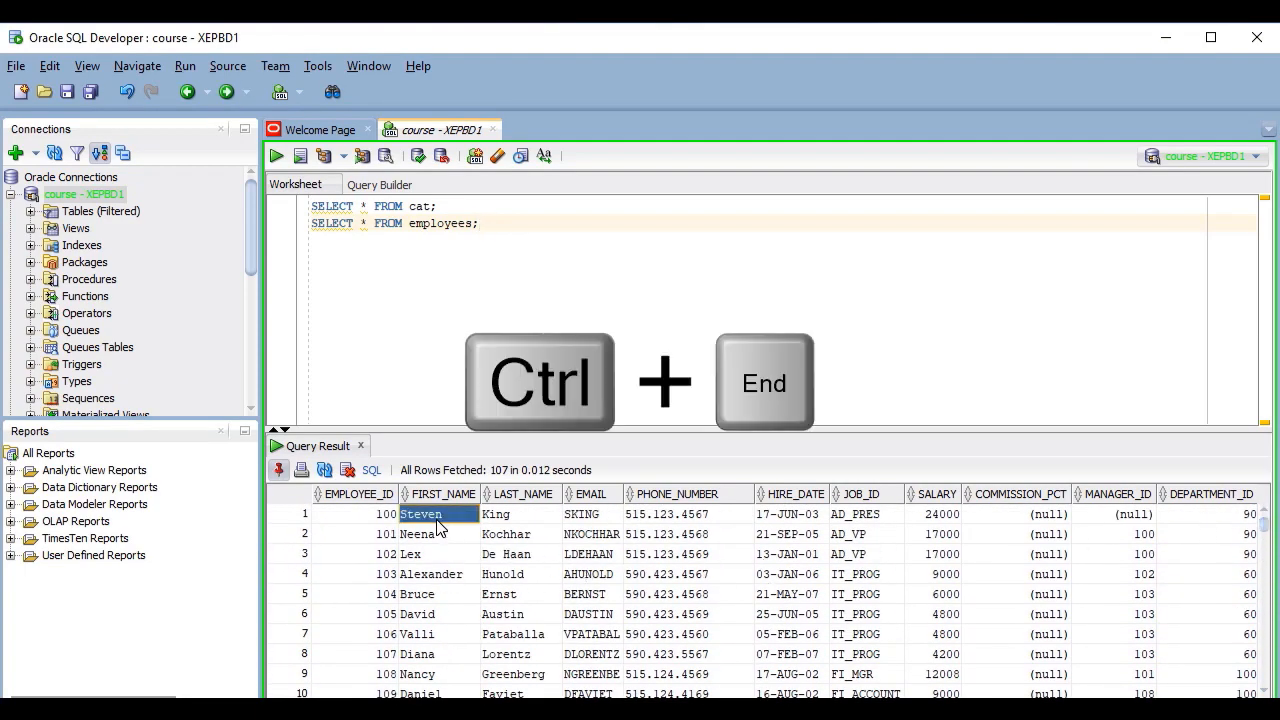
- Set the SQL Array Fetch Size to 100 in the Database Advanced preferences
{"action": "left_click", "coordinate": [332, 70]}
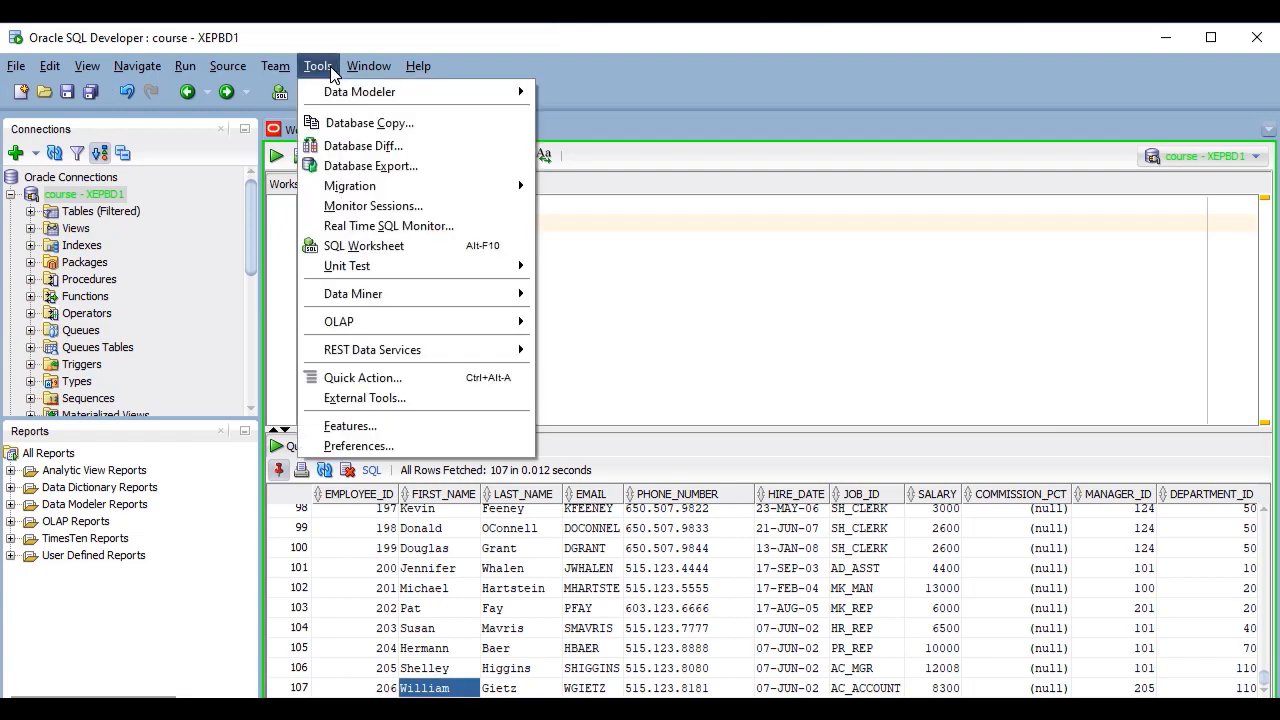
{"action": "left_click", "coordinate": [360, 446]}
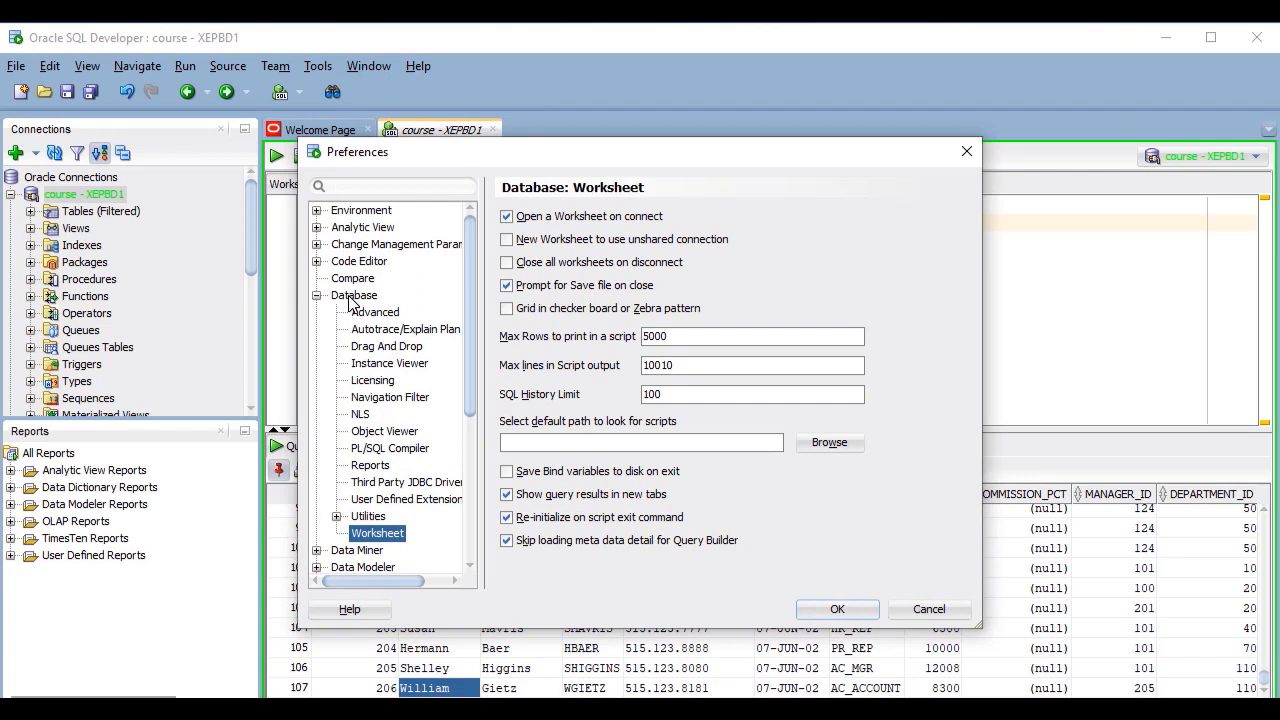
{"action": "left_click", "coordinate": [376, 314]}
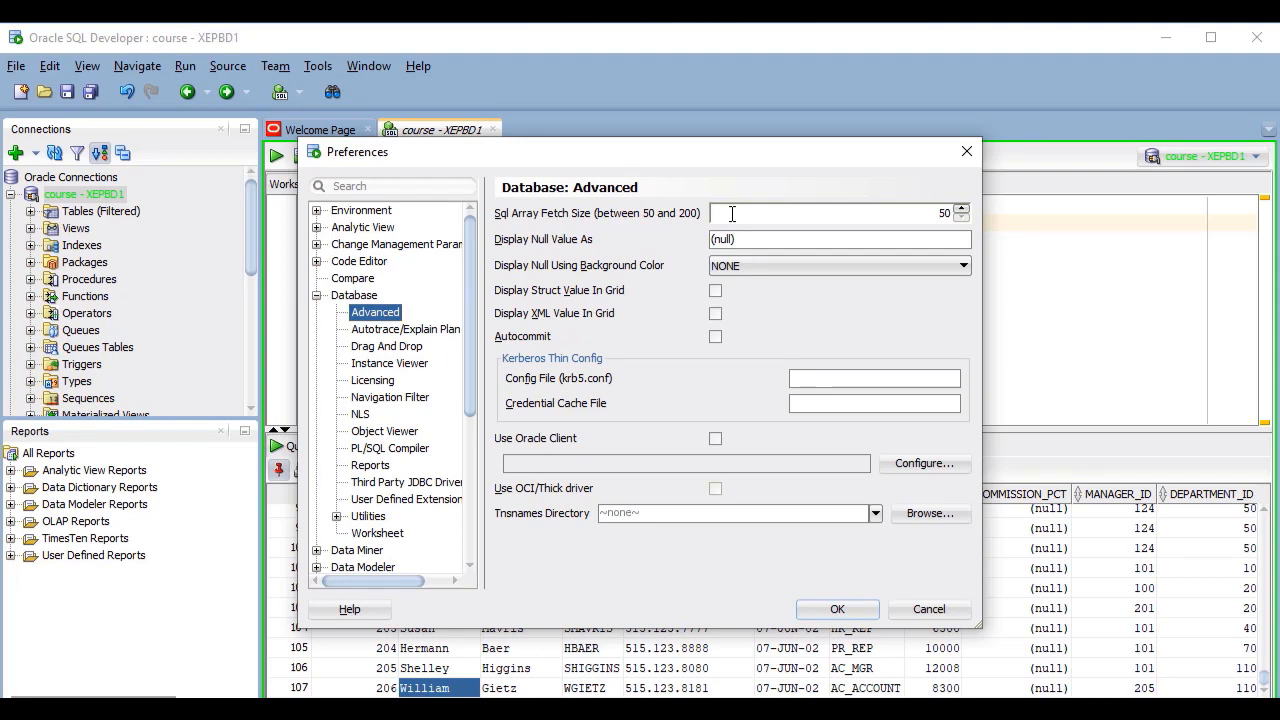
{"action": "key", "text": "Delete"}
{"action": "type", "text": "100"}
{"action": "left_click", "coordinate": [840, 610]}
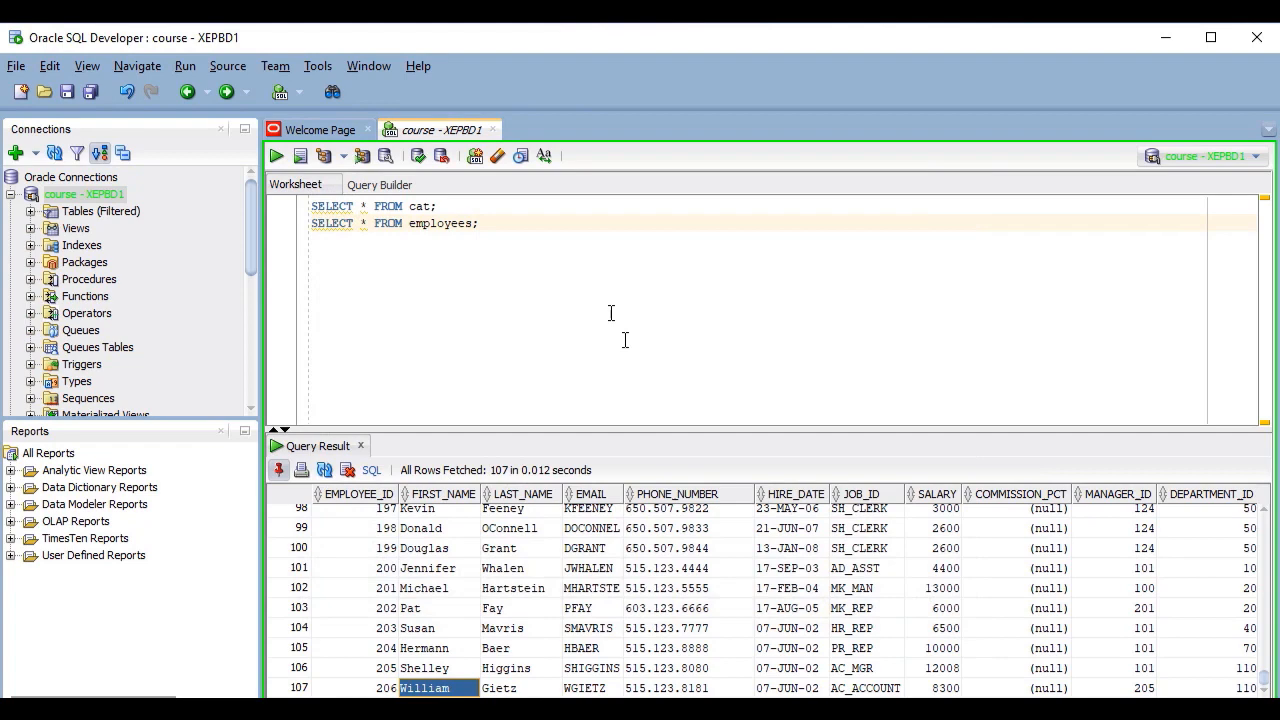
- Rerun the employees query and reorder its result columns, placing LAST_NAME before HIRE_DATE and PHONE_NUMBER after MANAGER_ID
{"action": "left_click", "coordinate": [517, 225]}
{"action": "key", "text": "ctrl+Return"}
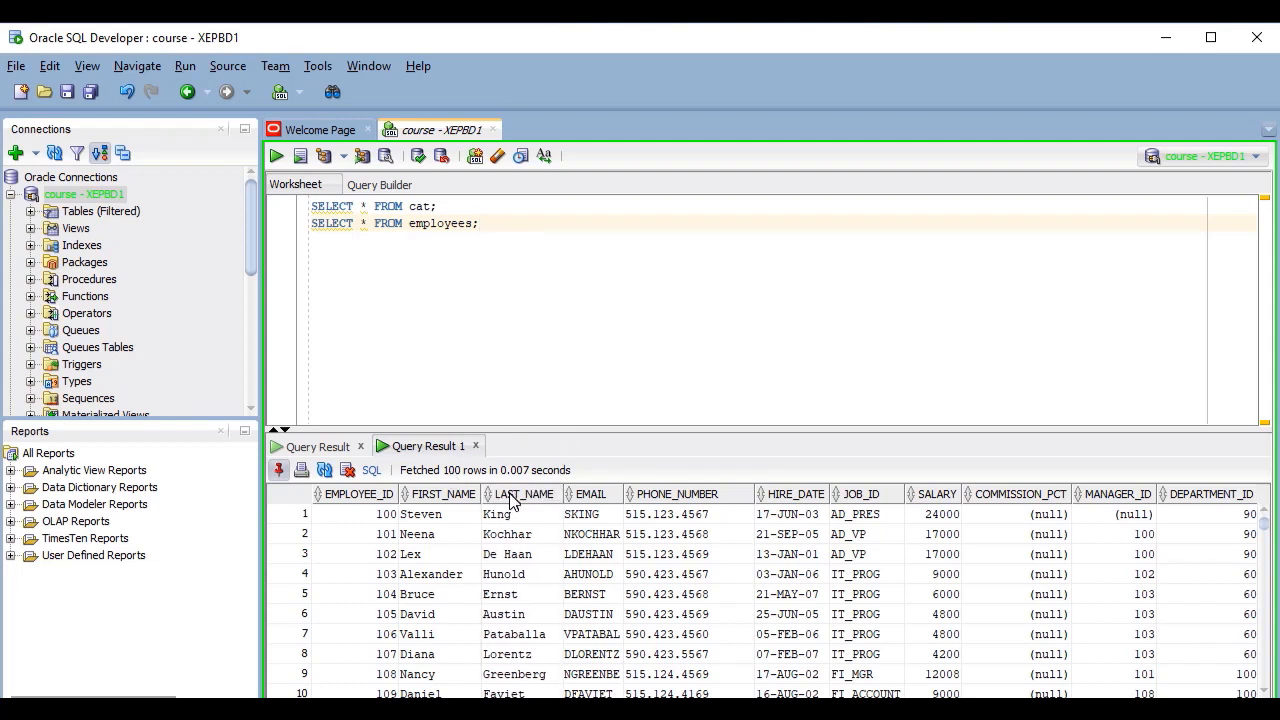
{"action": "left_click_drag", "start_coordinate": [510, 500], "coordinate": [682, 497]}
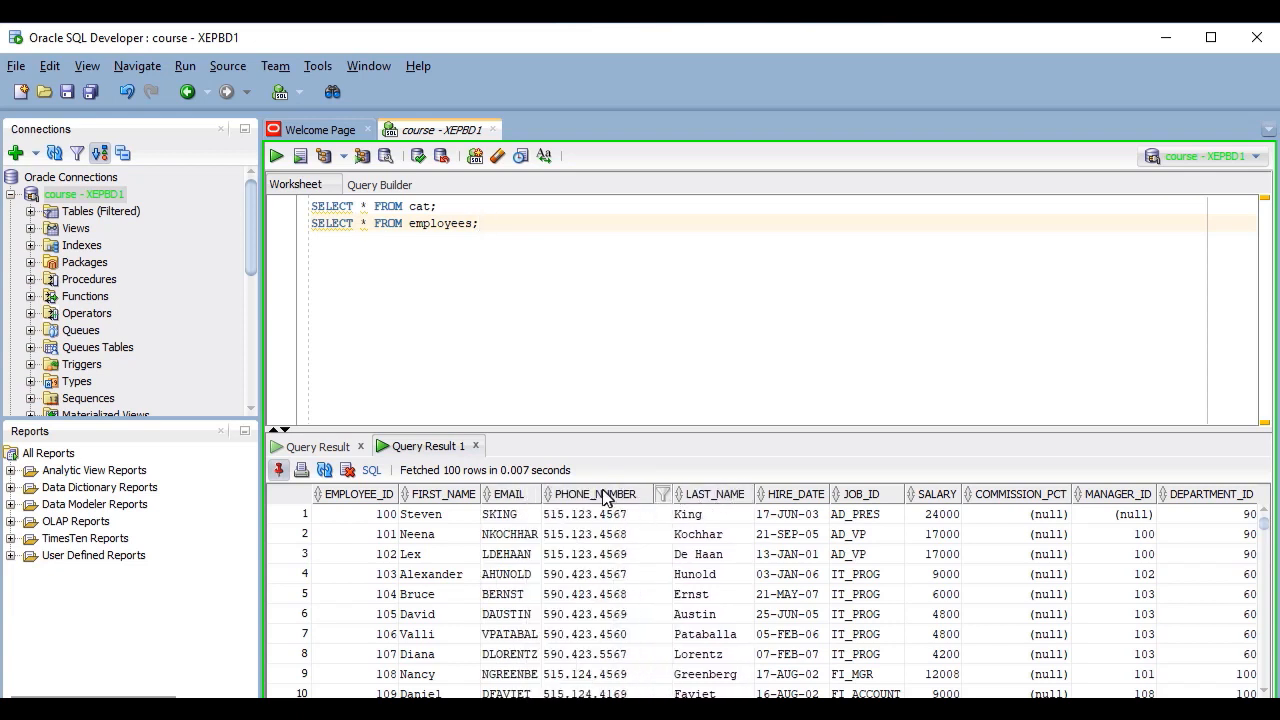
{"action": "left_click_drag", "start_coordinate": [603, 497], "coordinate": [1052, 503]}
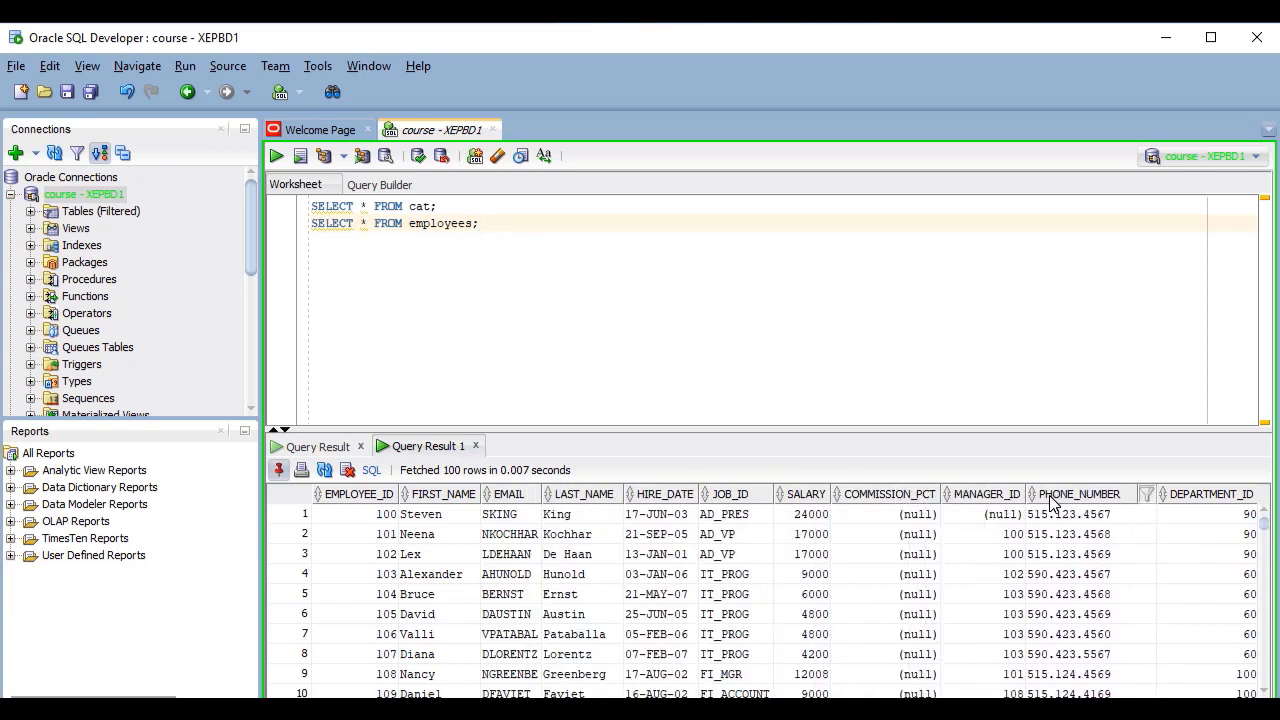
- Sort the employees result by FIRST_NAME in ascending and descending order, and clear that sort
{"action": "double_click", "coordinate": [438, 497]}
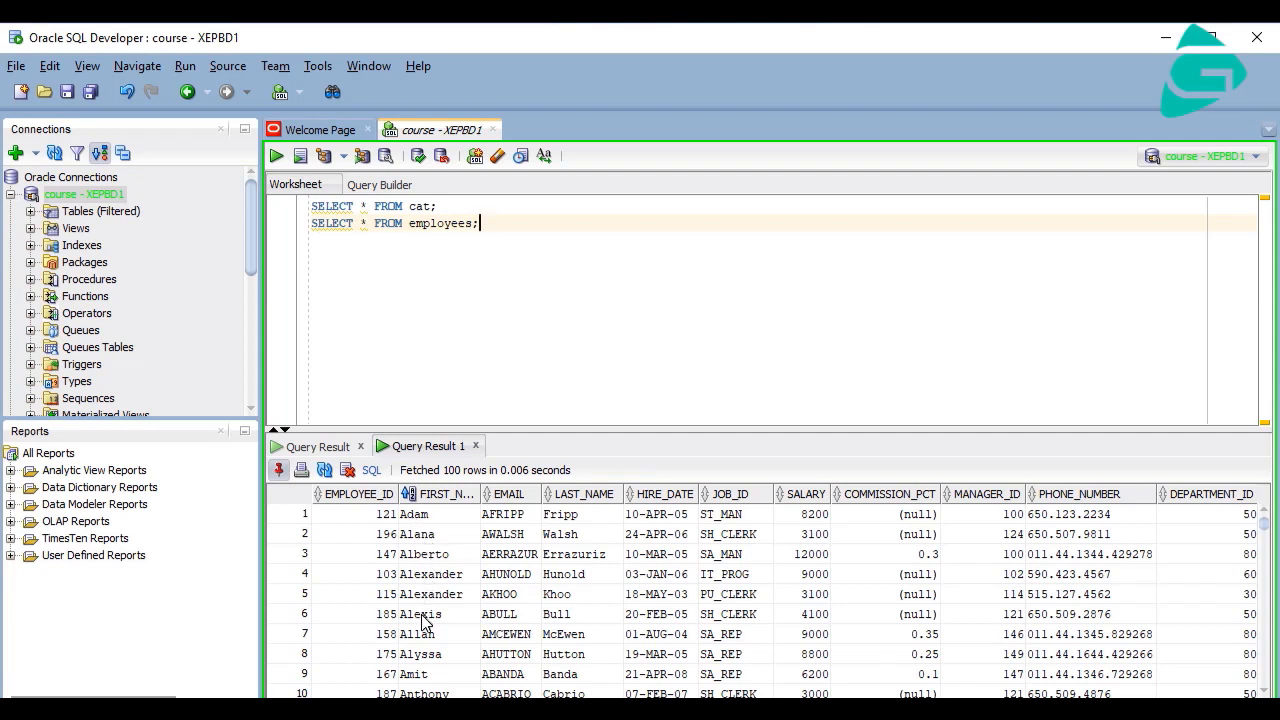
{"action": "left_click", "coordinate": [437, 496]}
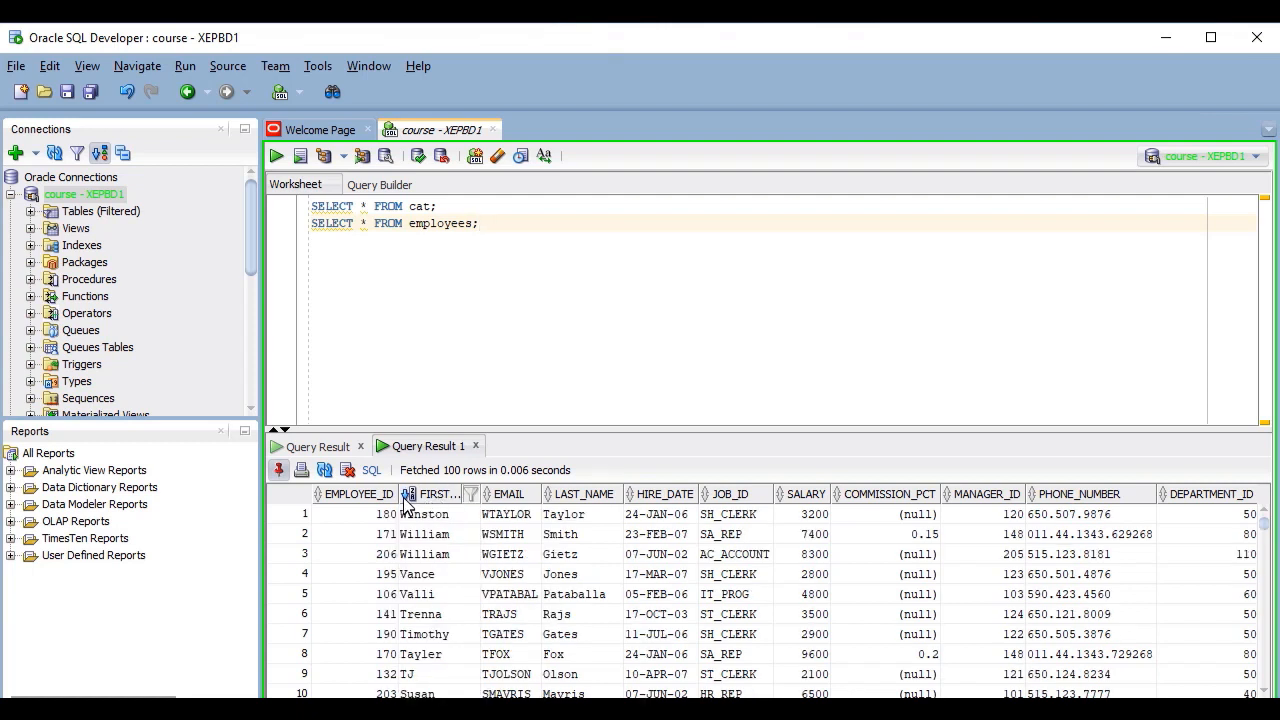
{"action": "left_click", "coordinate": [437, 496]}
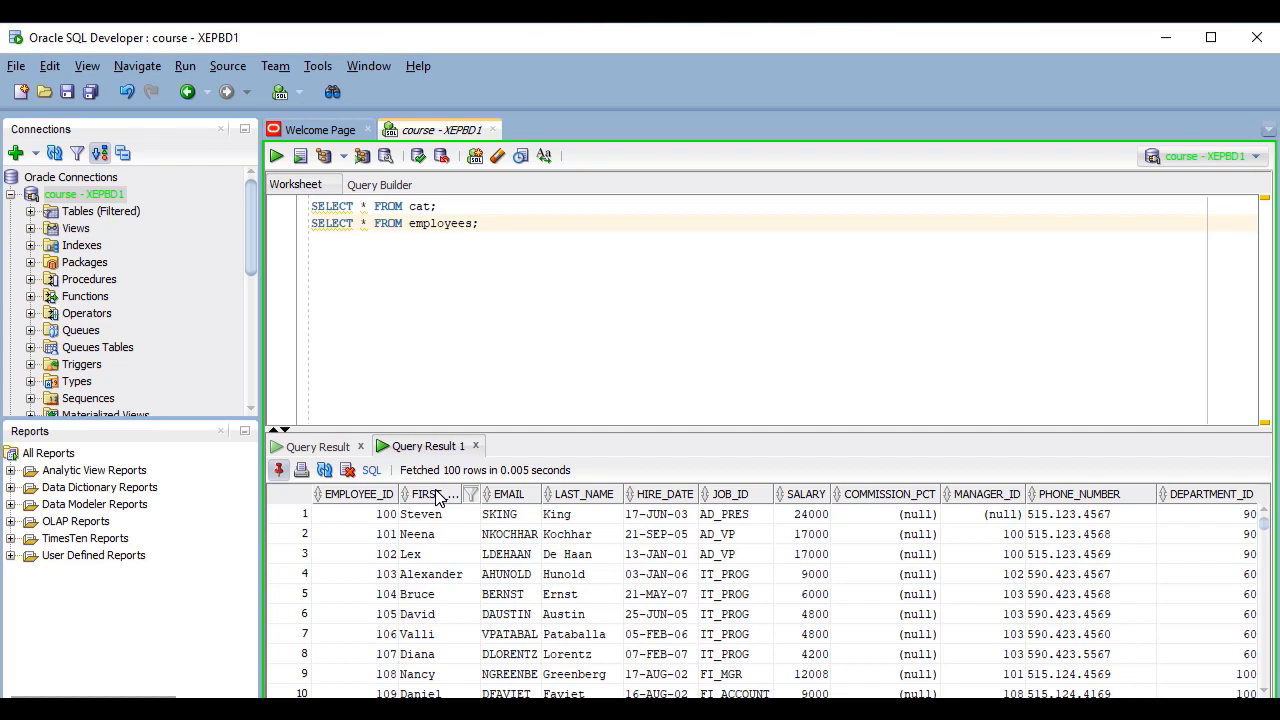
- Sort the employees result by EMPLOYEE_ID ascending, FIRST_NAME ascending and LAST_NAME descending with nulls last
{"action": "right_click", "coordinate": [437, 496]}
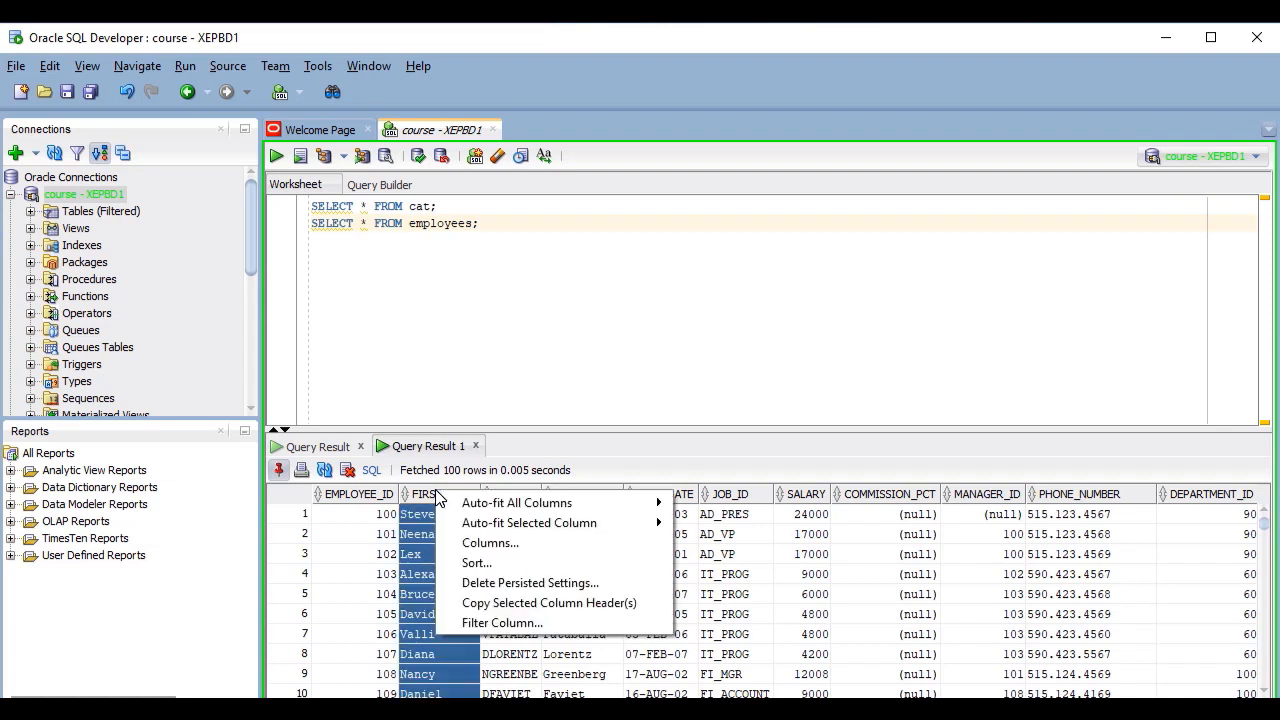
{"action": "left_click", "coordinate": [477, 564]}
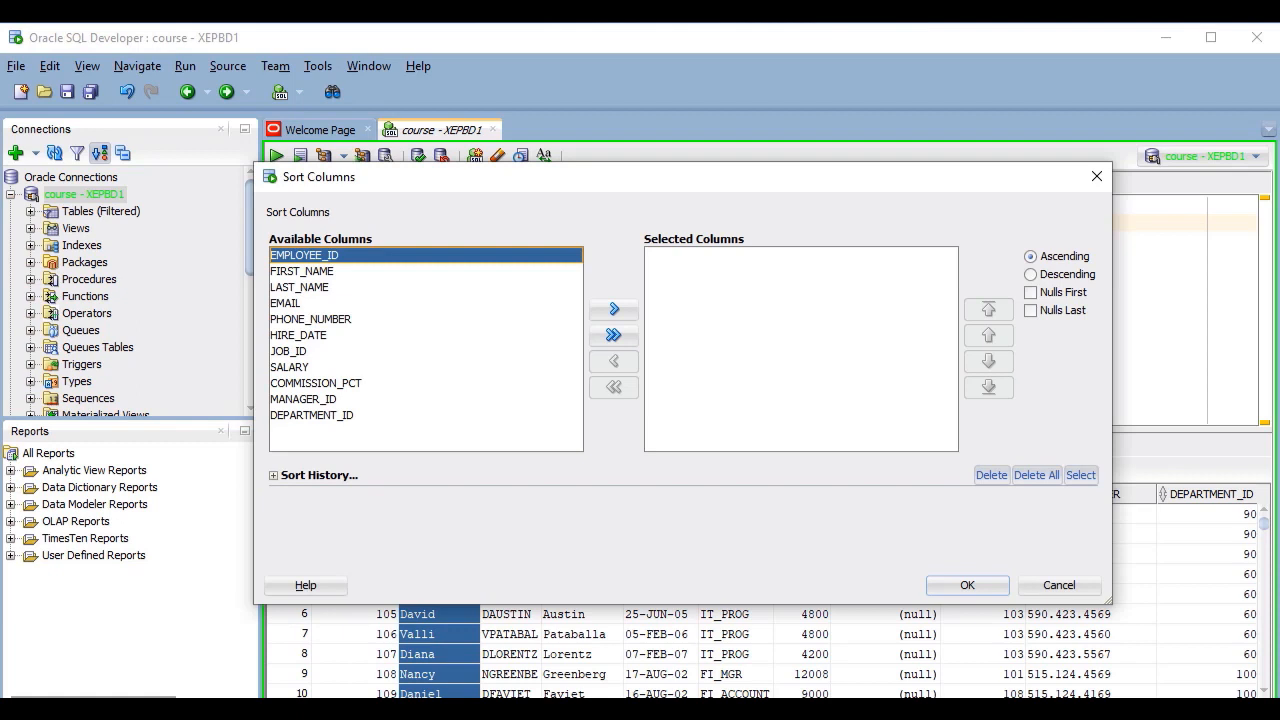
{"action": "left_click", "coordinate": [615, 311]}
{"action": "left_click", "coordinate": [615, 311]}
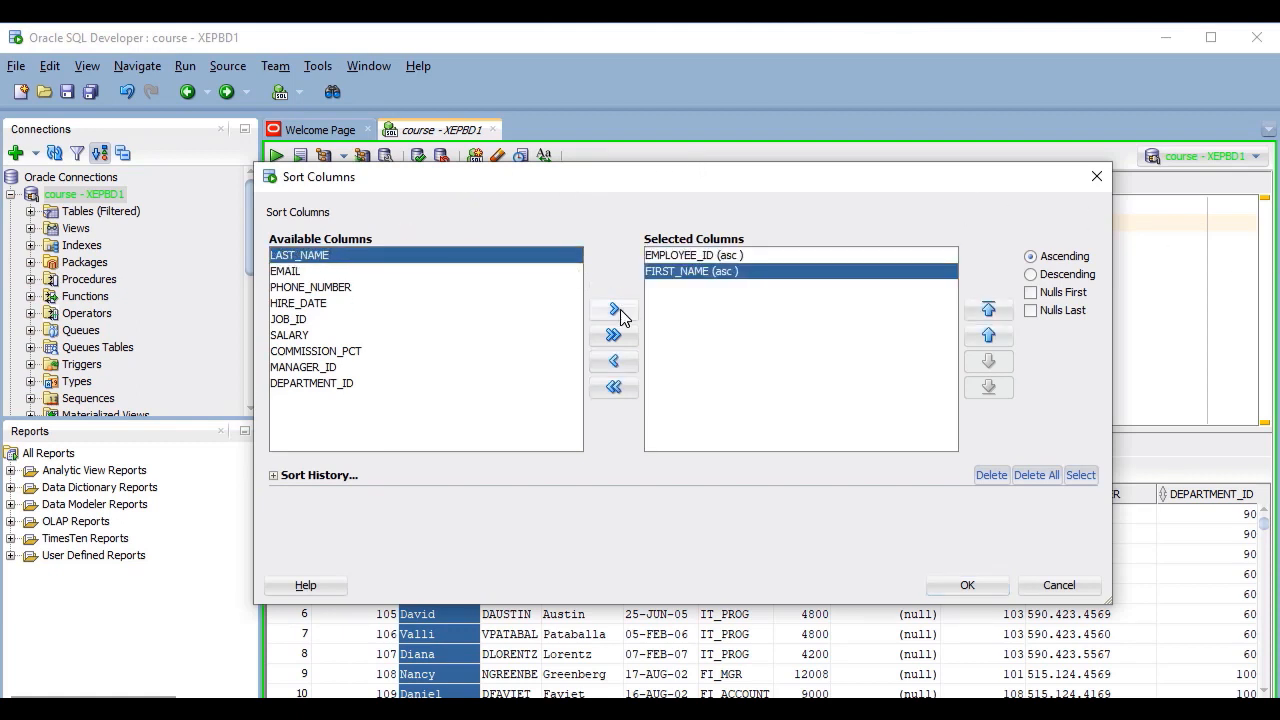
{"action": "left_click", "coordinate": [615, 311]}
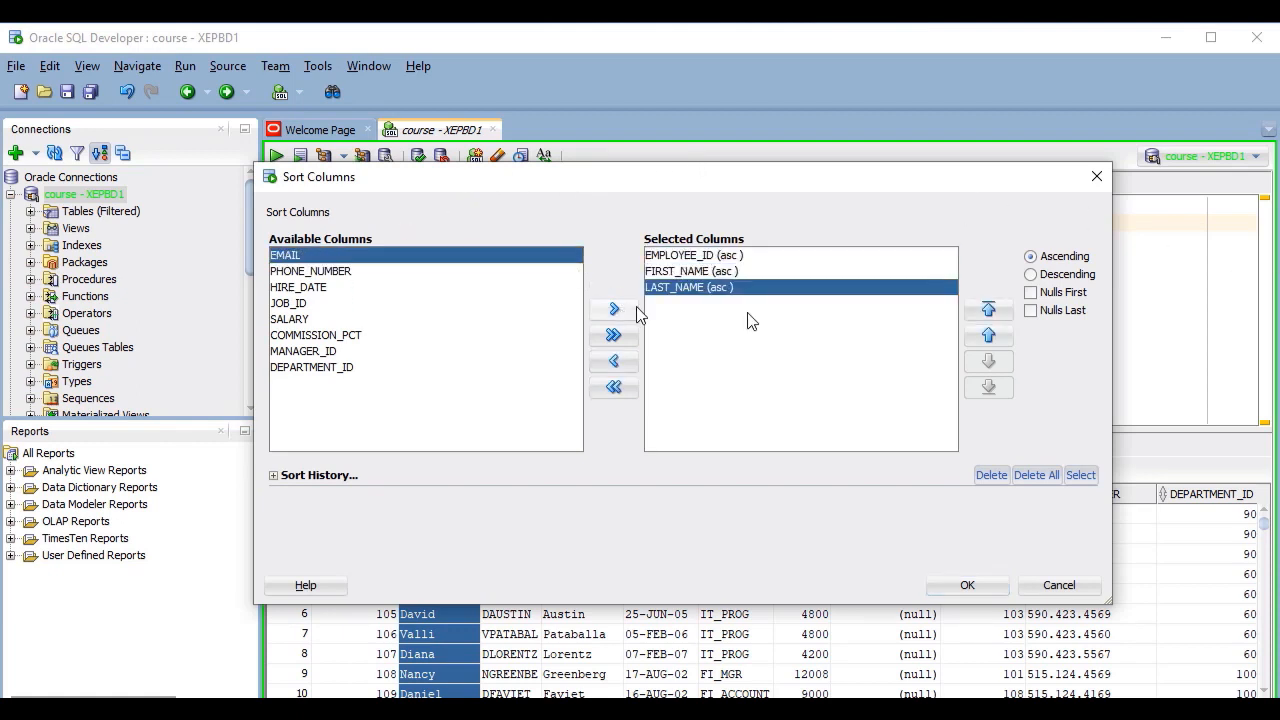
{"action": "left_click", "coordinate": [1033, 276]}
{"action": "left_click", "coordinate": [1032, 293]}
{"action": "left_click", "coordinate": [1031, 293]}
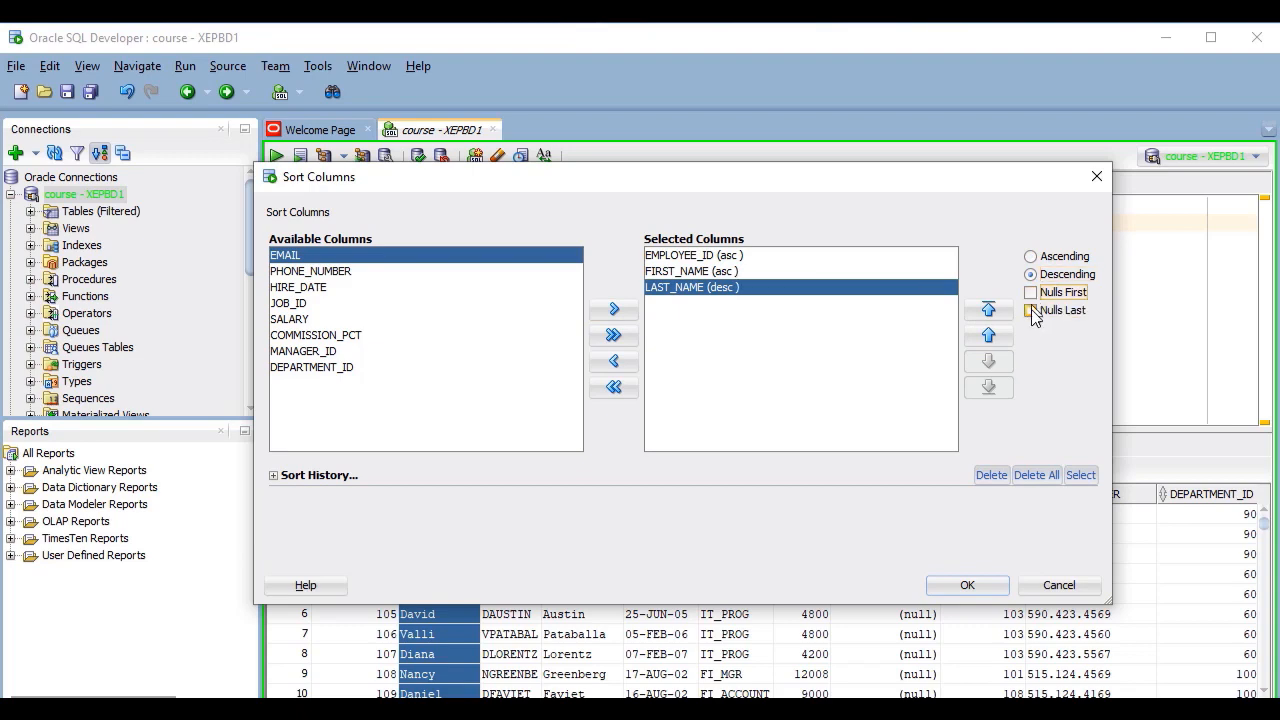
{"action": "left_click", "coordinate": [1031, 310]}
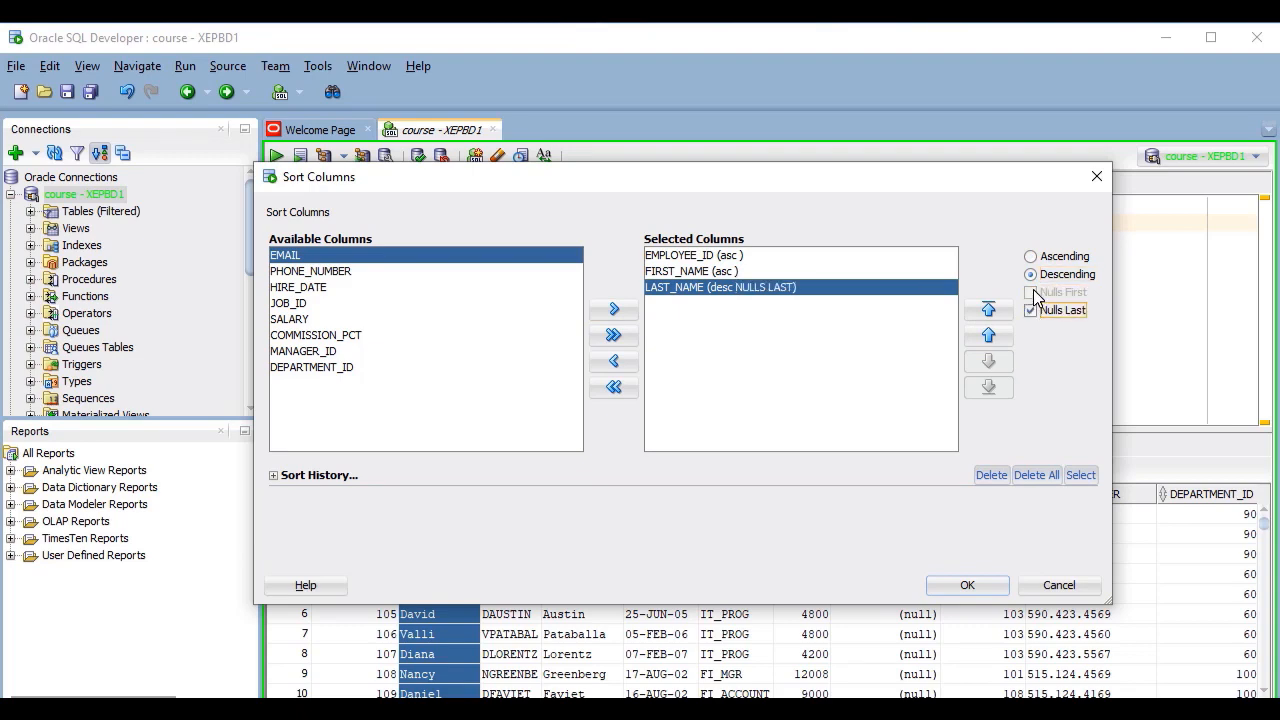
{"action": "left_click", "coordinate": [954, 579]}
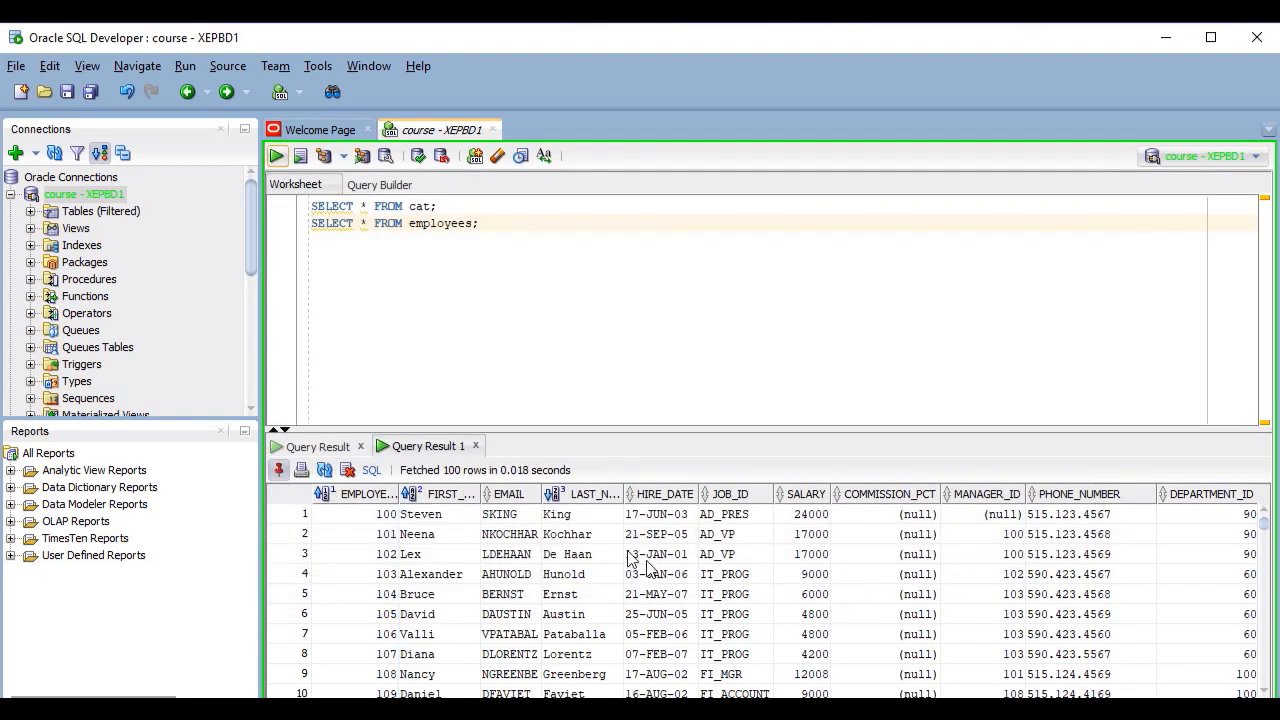
- Remove all selected sort columns from the employees result
{"action": "right_click", "coordinate": [598, 494]}
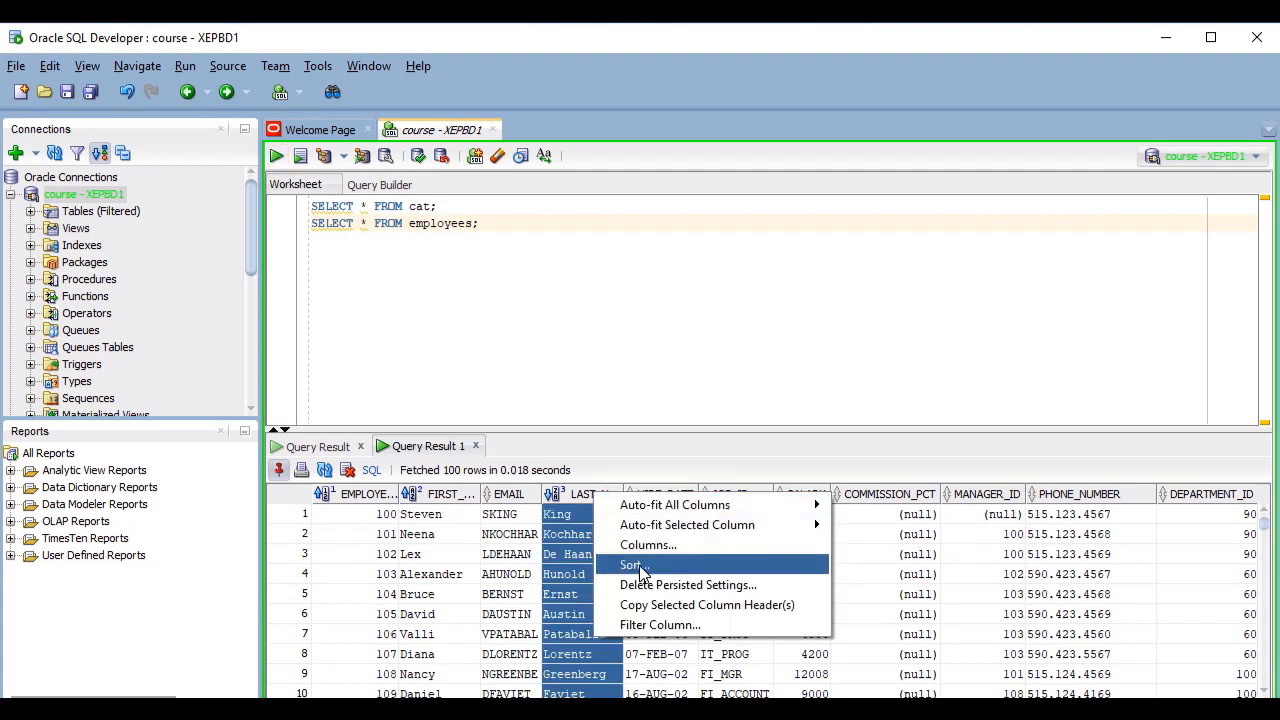
{"action": "left_click", "coordinate": [636, 565]}
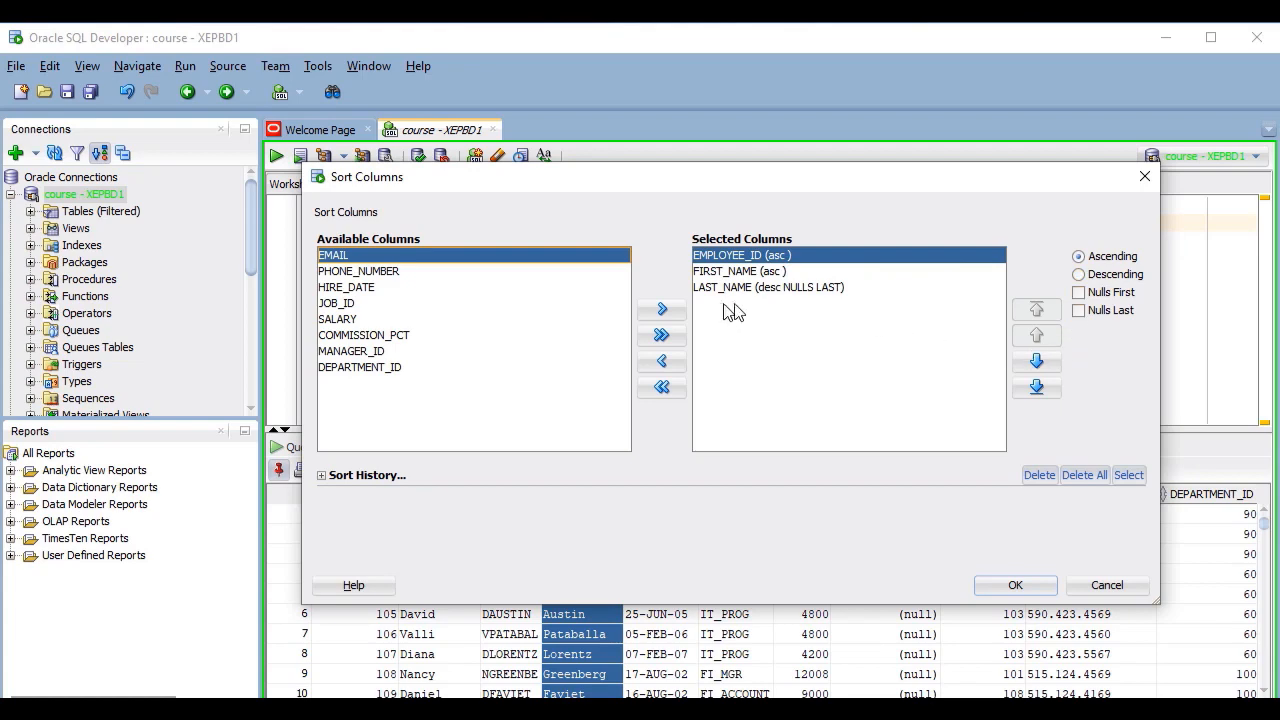
{"action": "left_click", "coordinate": [661, 388]}
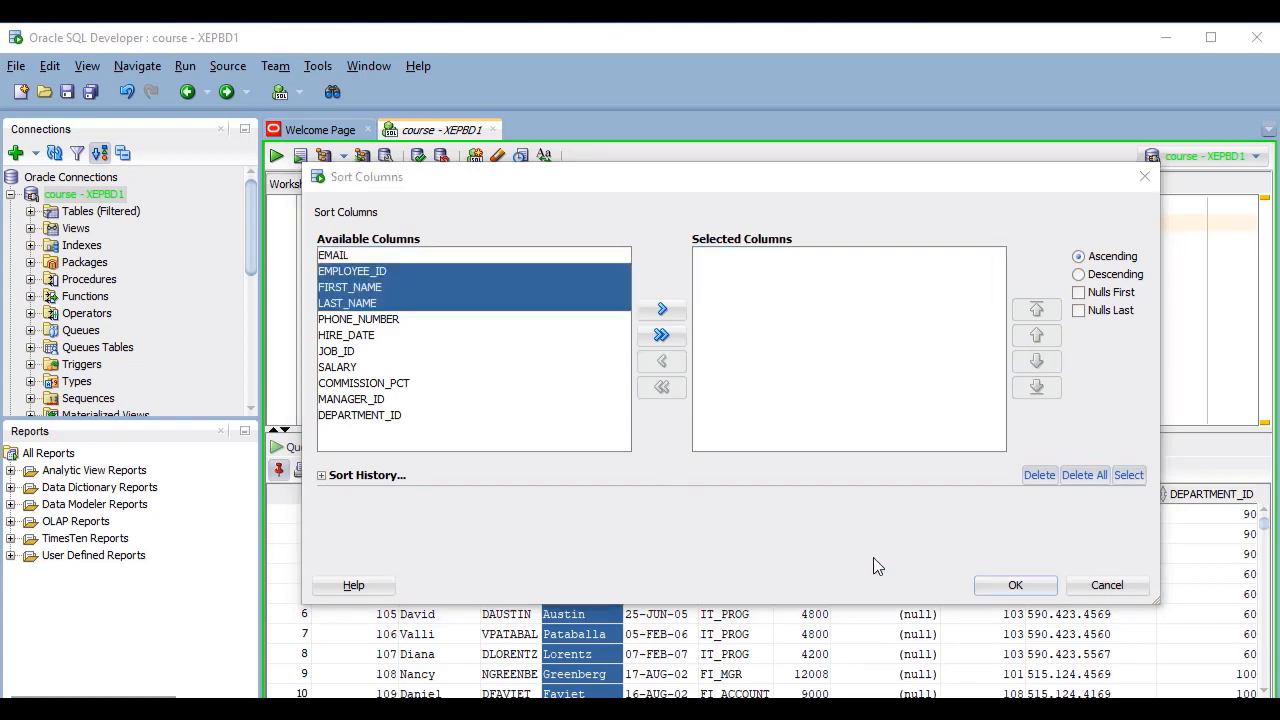
{"action": "left_click", "coordinate": [1010, 585]}
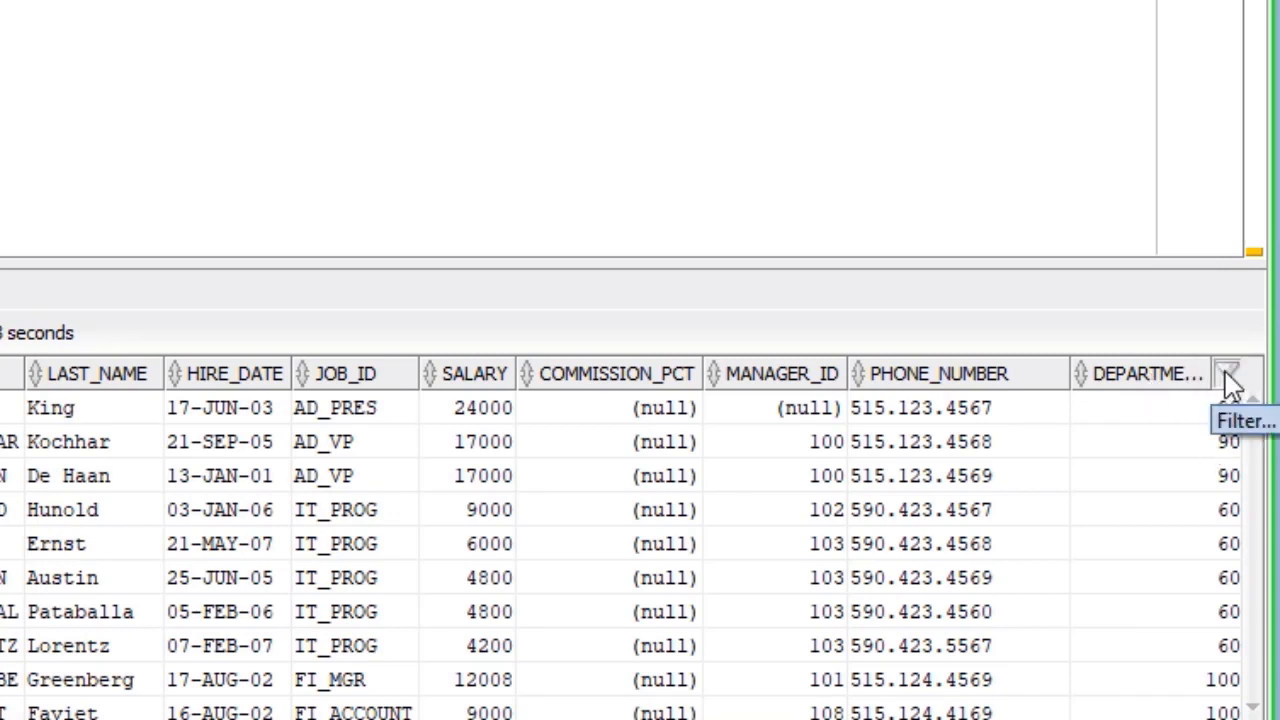
- Filter the employees result by DEPARTMENT_ID 20 and remove the filter again
{"action": "left_click", "coordinate": [1220, 380]}
{"action": "type", "text": "20"}
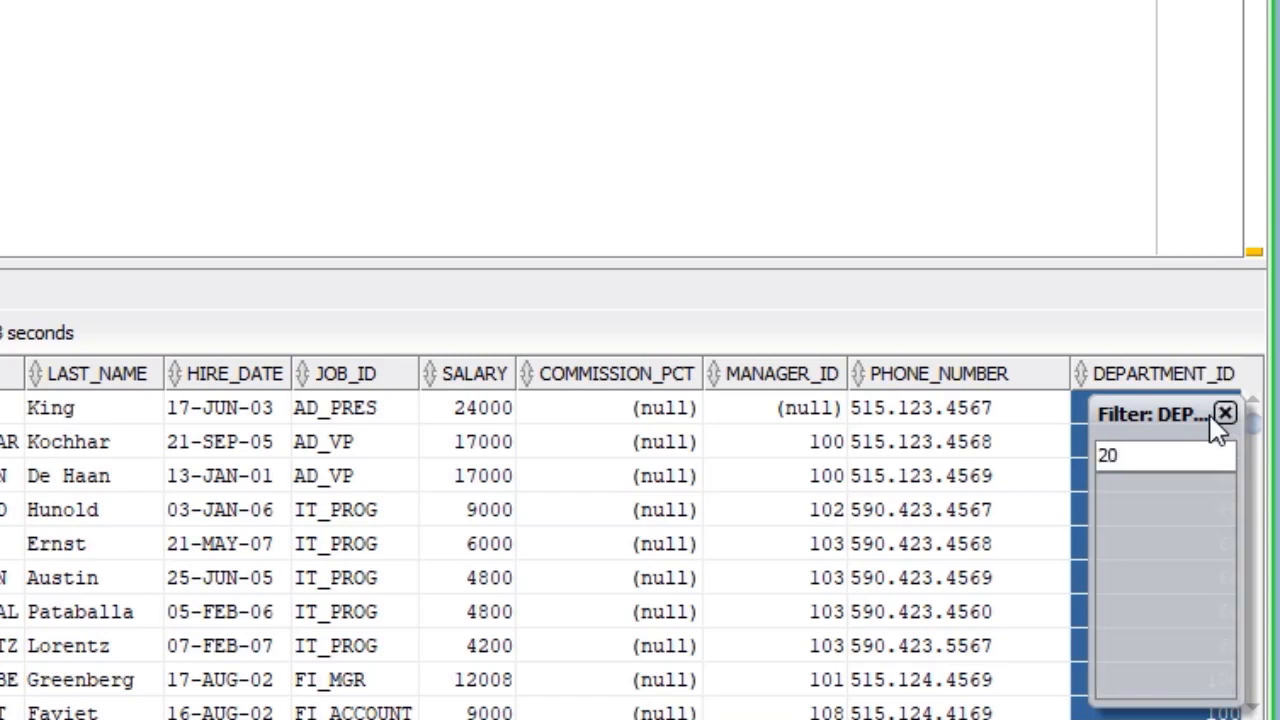
{"action": "key", "text": "Return"}
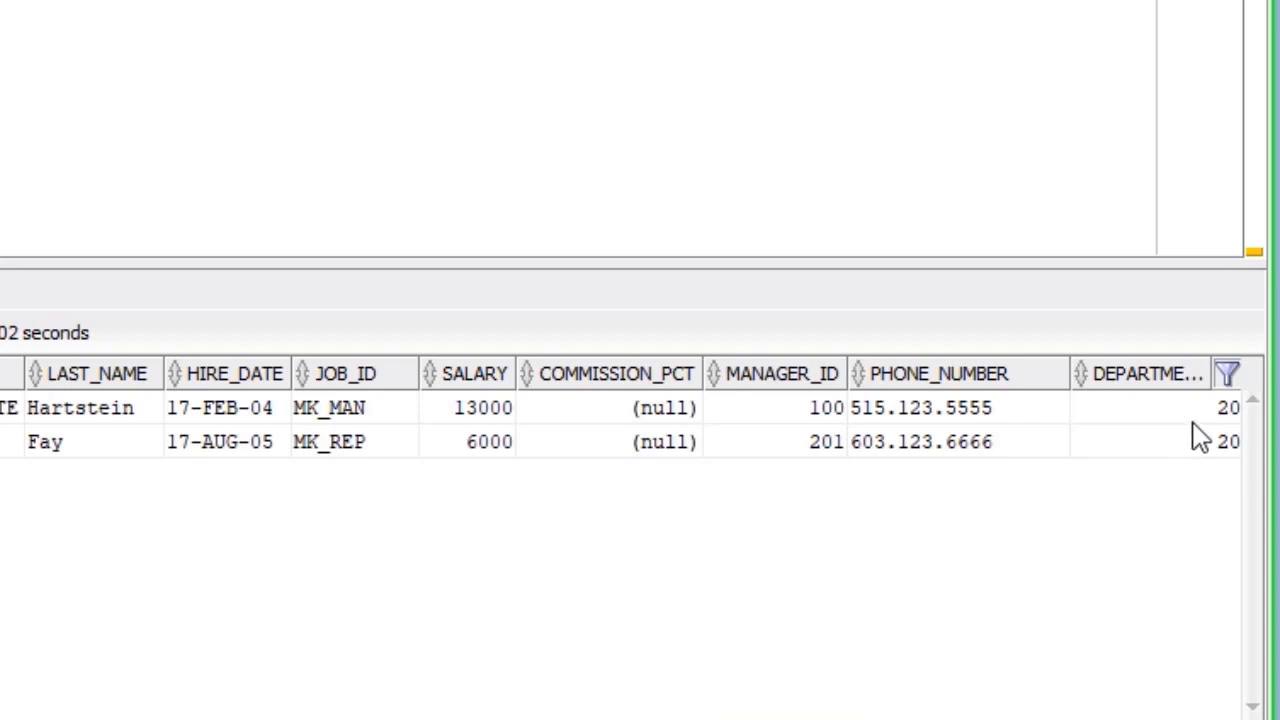
{"action": "left_click", "coordinate": [1224, 380]}
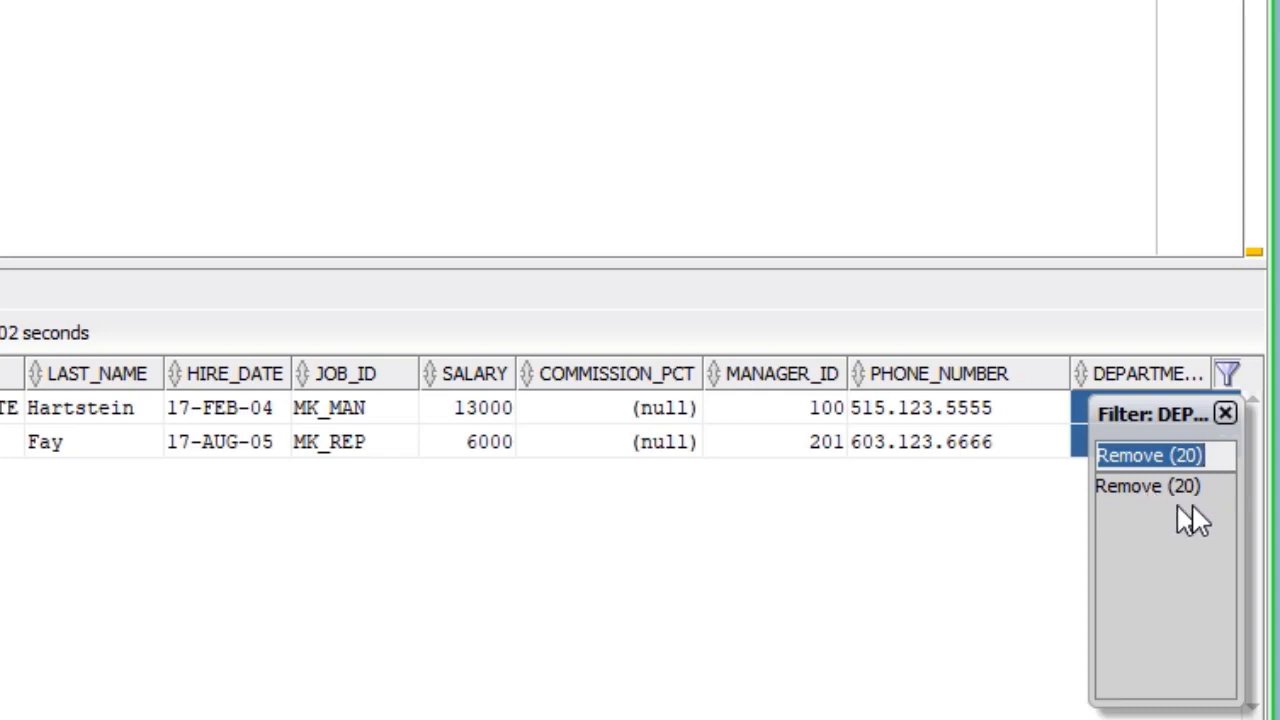
{"action": "left_click", "coordinate": [1138, 487]}
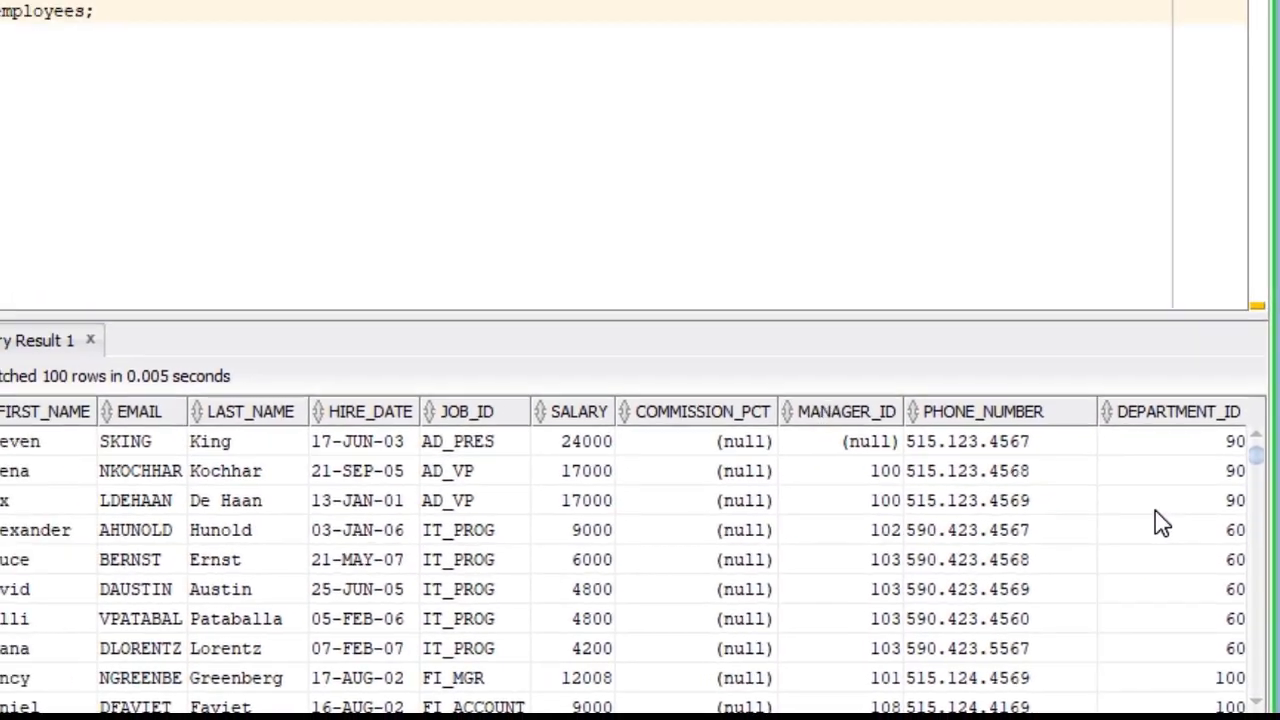
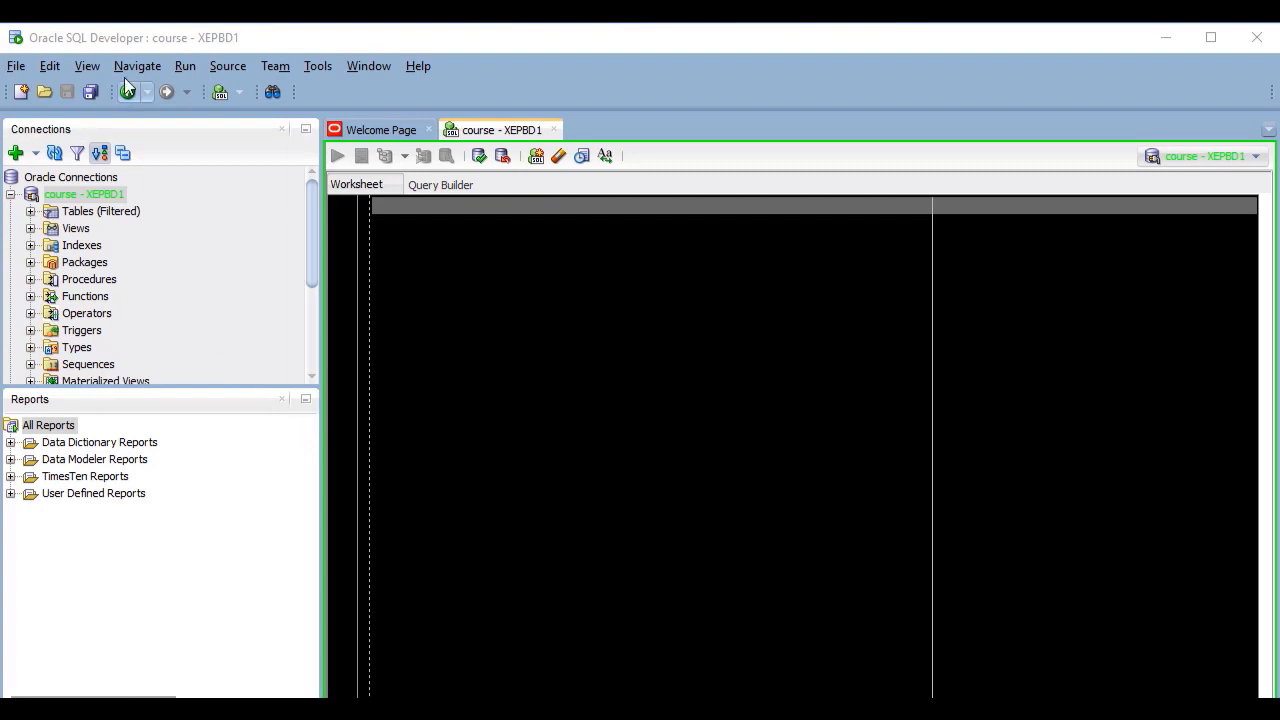
- Show the Reports view
{"action": "left_click", "coordinate": [90, 65]}
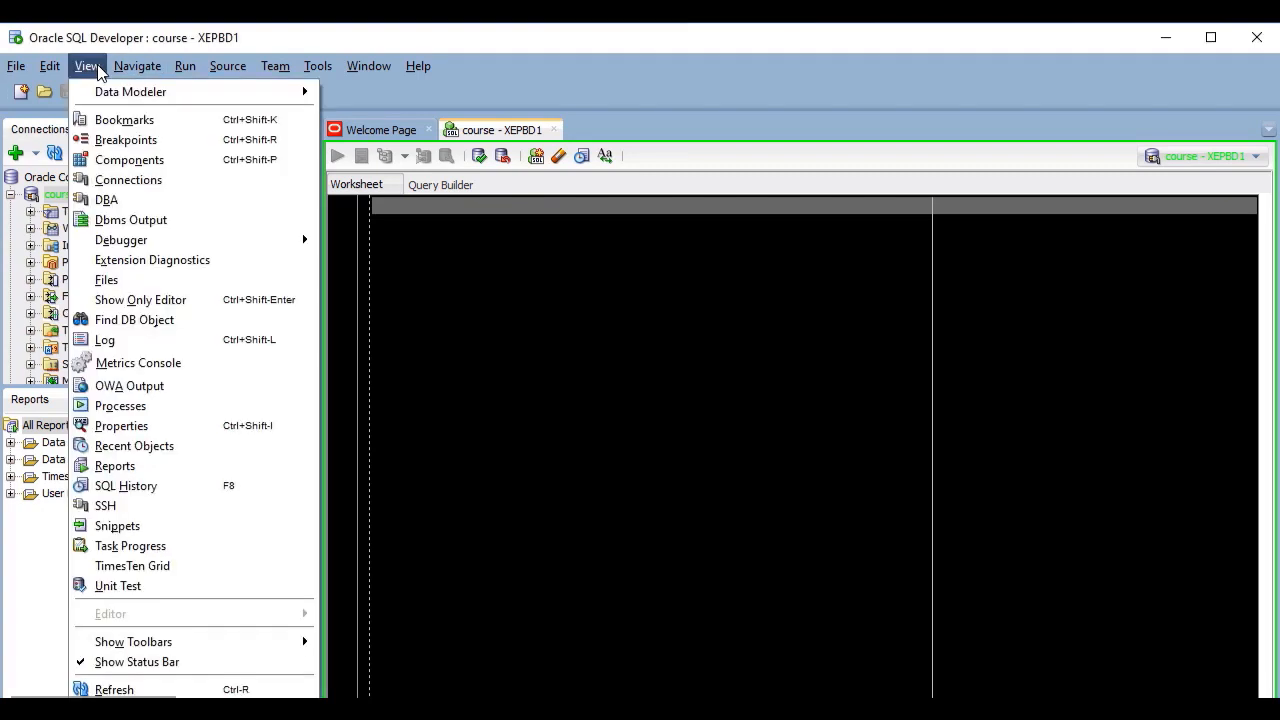
{"action": "left_click", "coordinate": [143, 465]}
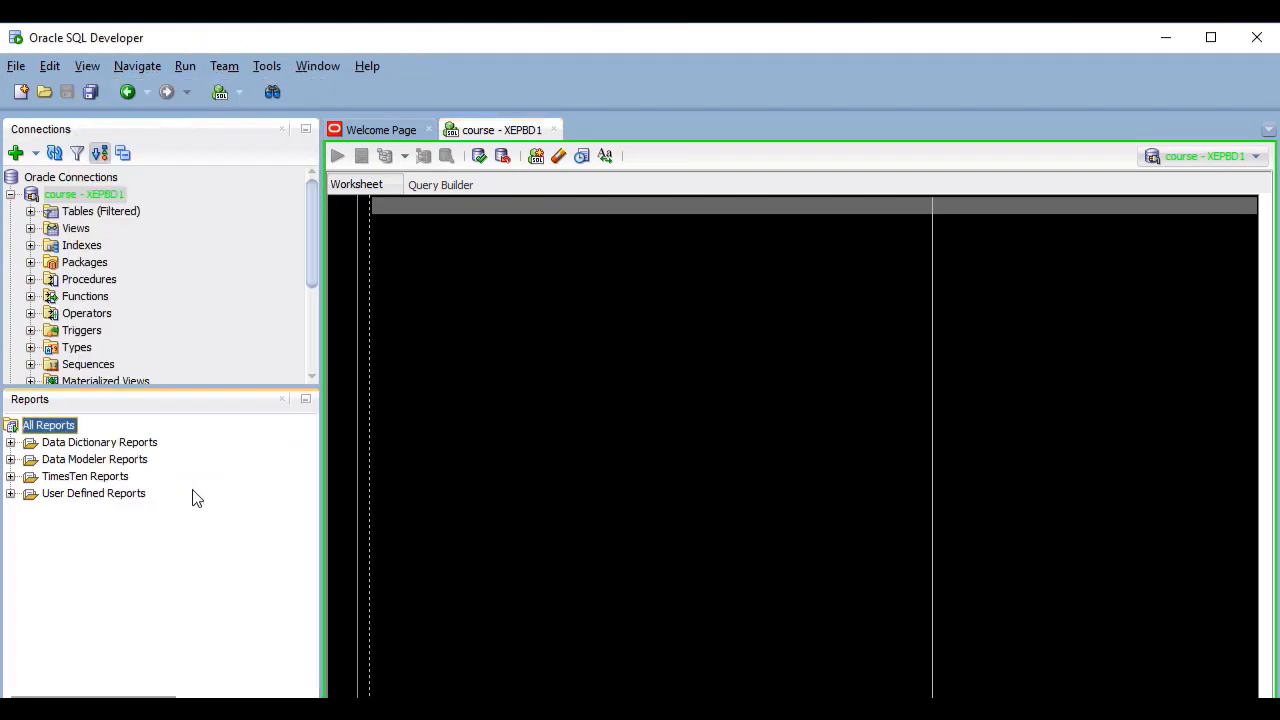
- Run the Invalid Objects data dictionary report on the course - XEPBD1 connection with the Owner bind value left NULL
{"action": "left_click", "coordinate": [100, 496]}
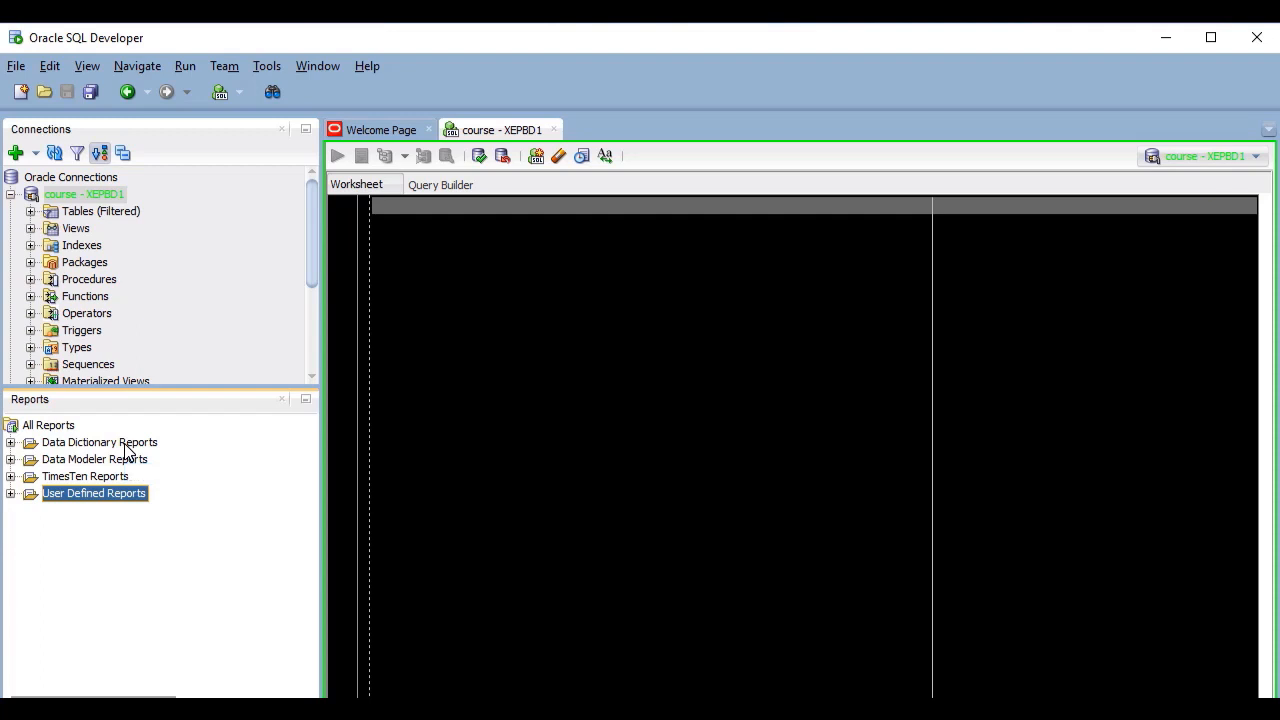
{"action": "left_click", "coordinate": [10, 443]}
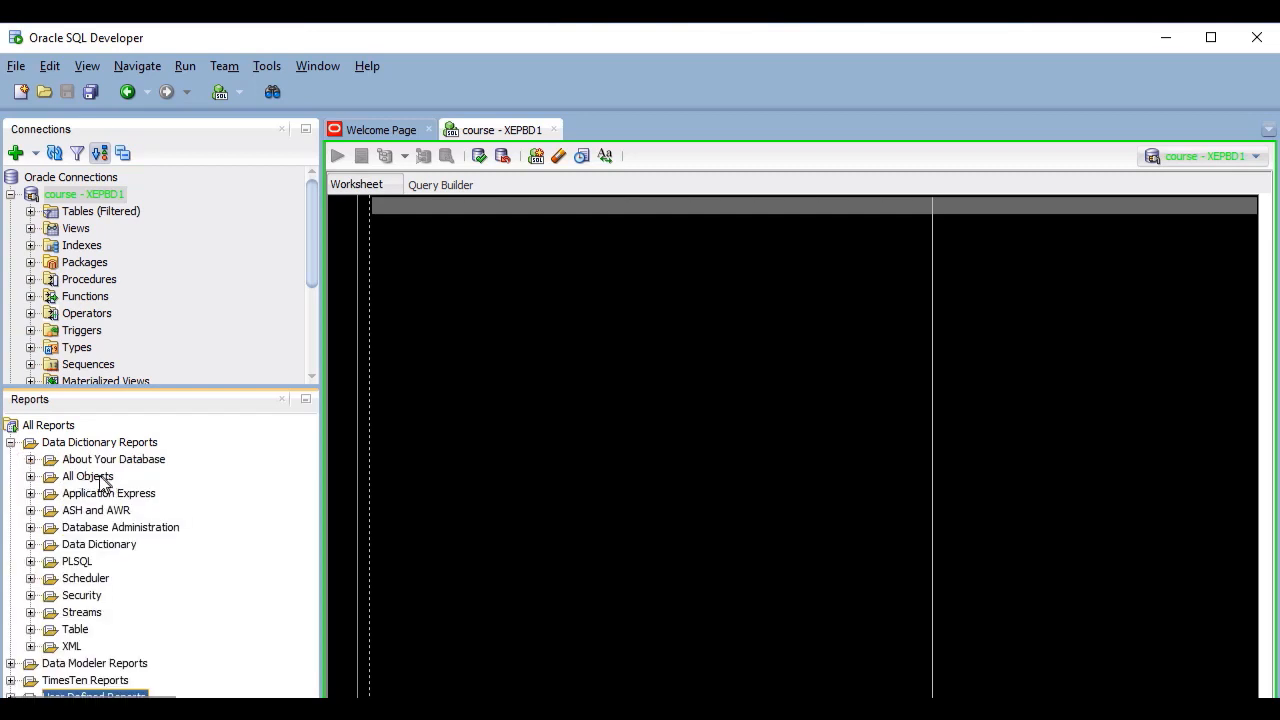
{"action": "left_click", "coordinate": [31, 478]}
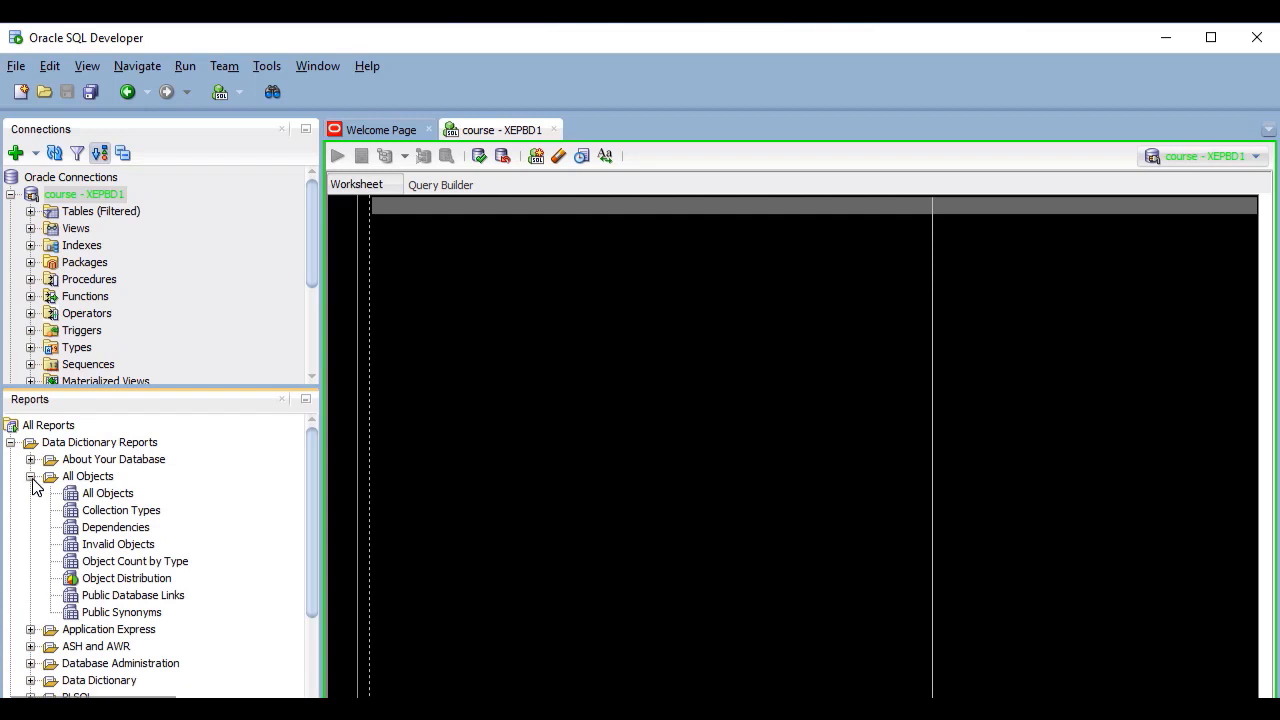
{"action": "left_click", "coordinate": [86, 548]}
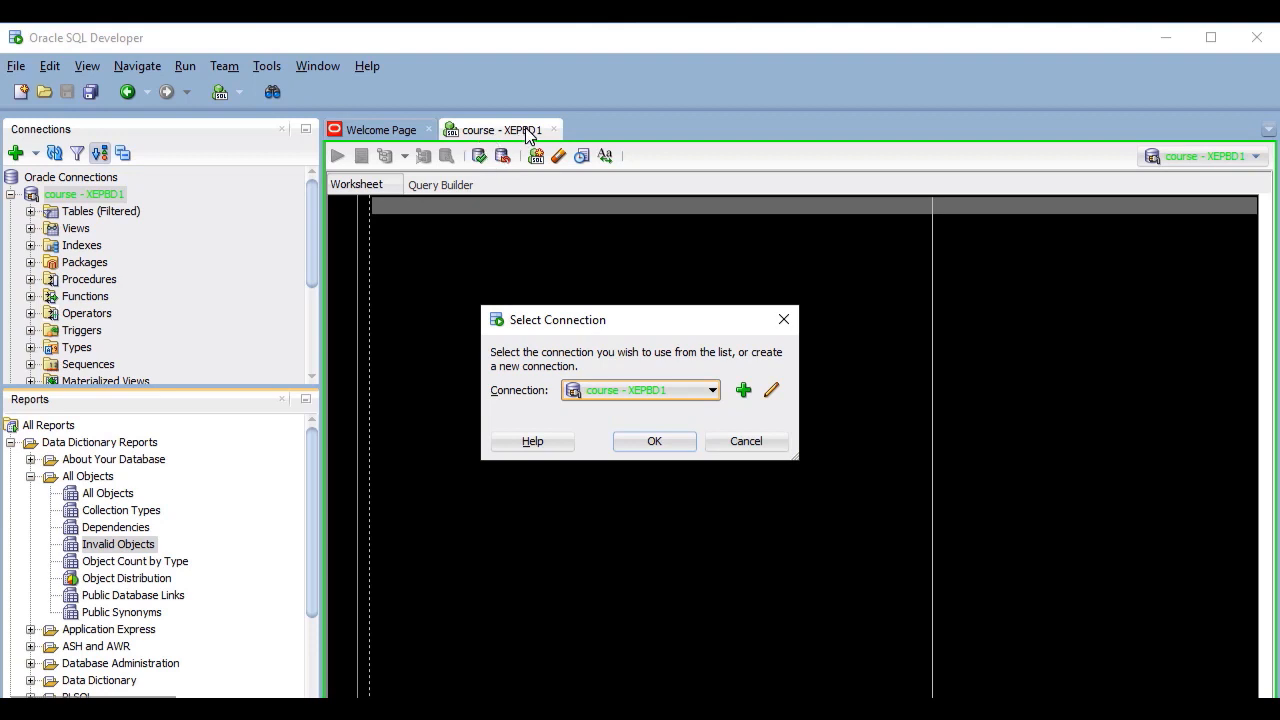
{"action": "left_click", "coordinate": [709, 392]}
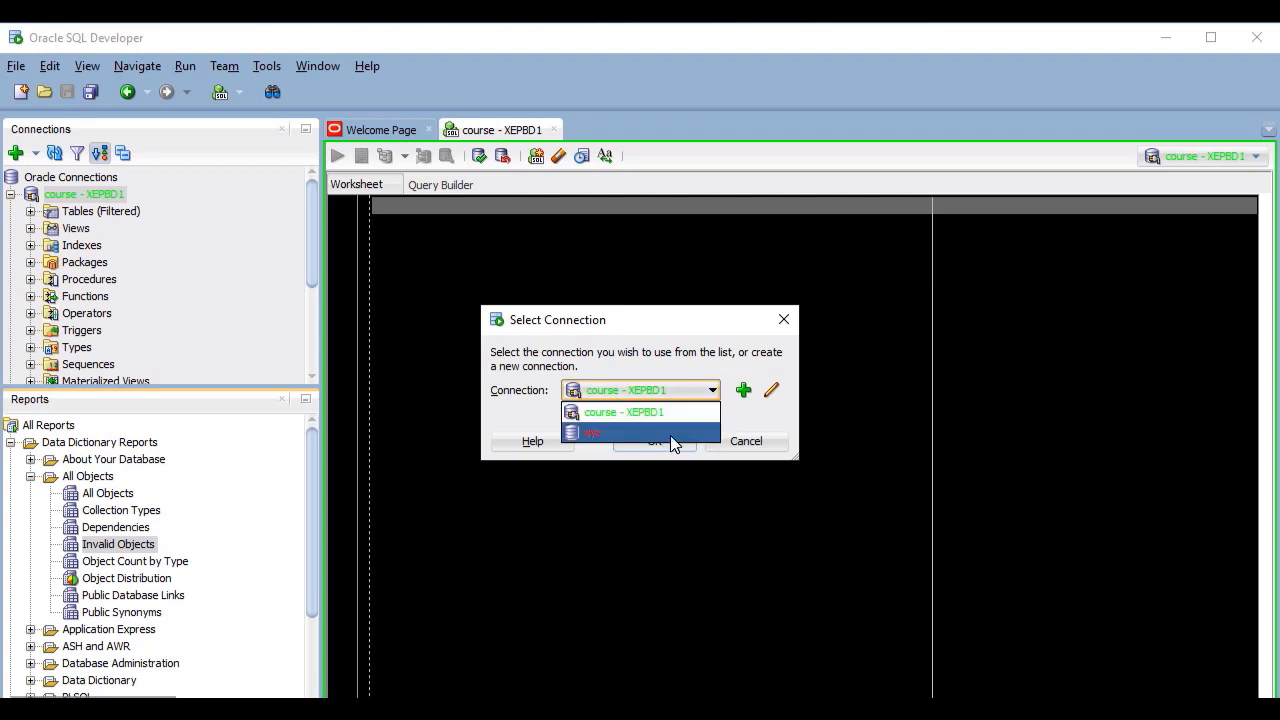
{"action": "left_click", "coordinate": [527, 419]}
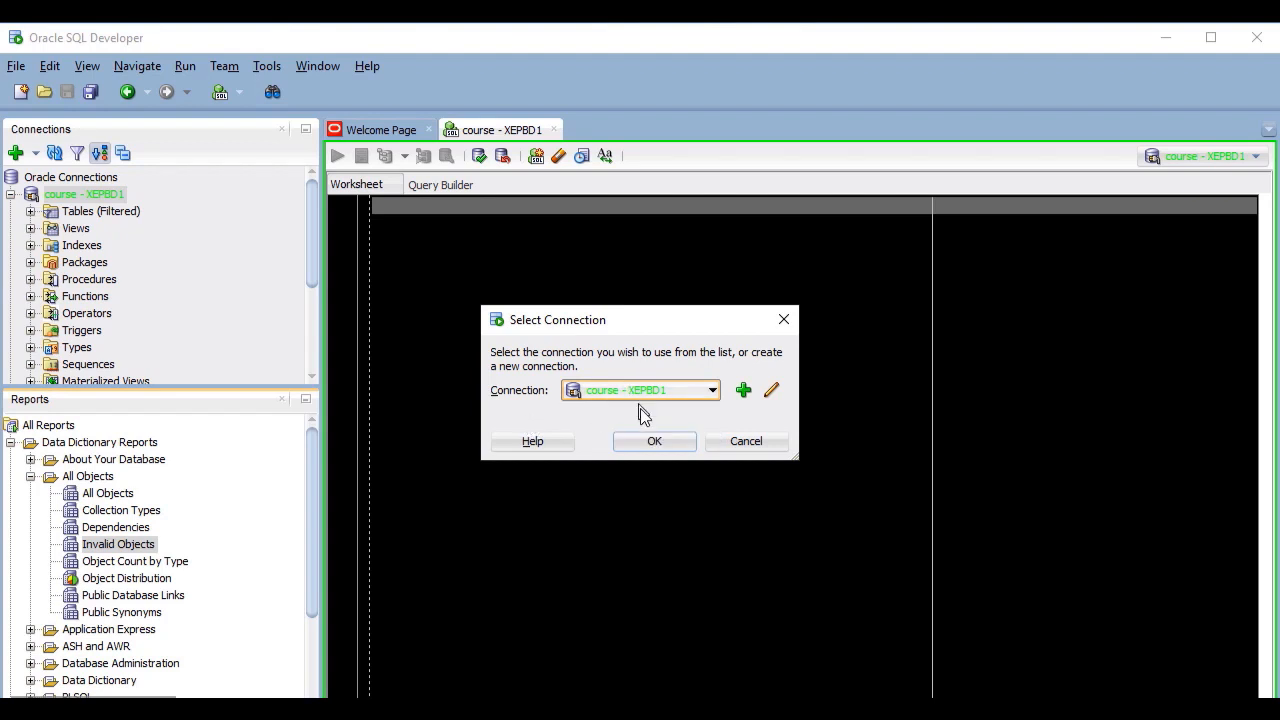
{"action": "left_click", "coordinate": [654, 441]}
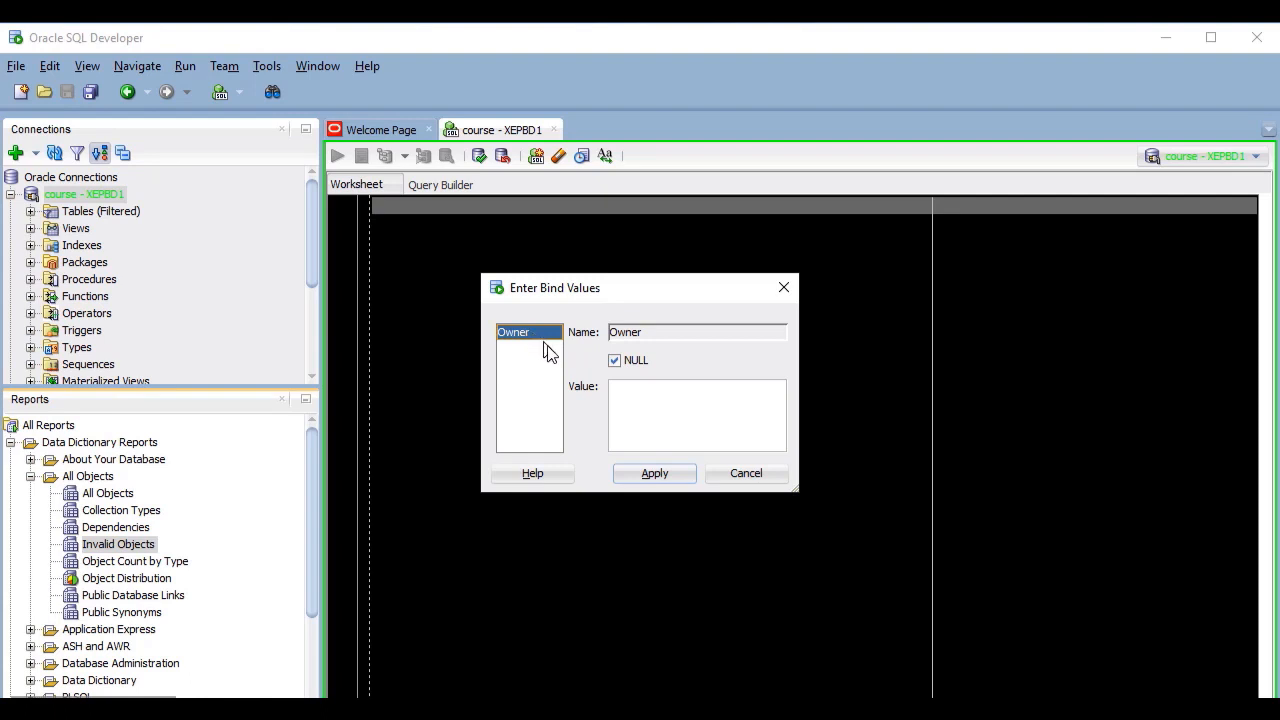
{"action": "left_click", "coordinate": [619, 390]}
{"action": "left_click", "coordinate": [651, 473]}
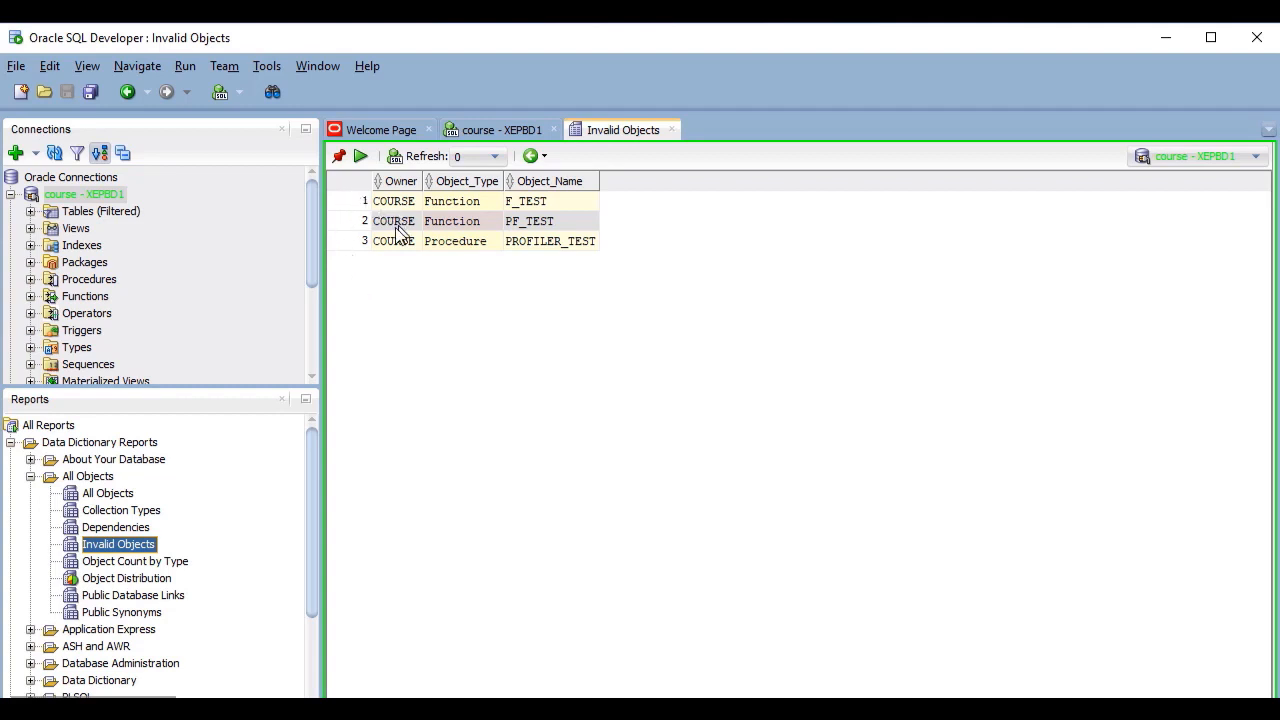
- Pin the Invalid Objects report and rerun it with a NULL Owner bind value
{"action": "left_click", "coordinate": [340, 157]}
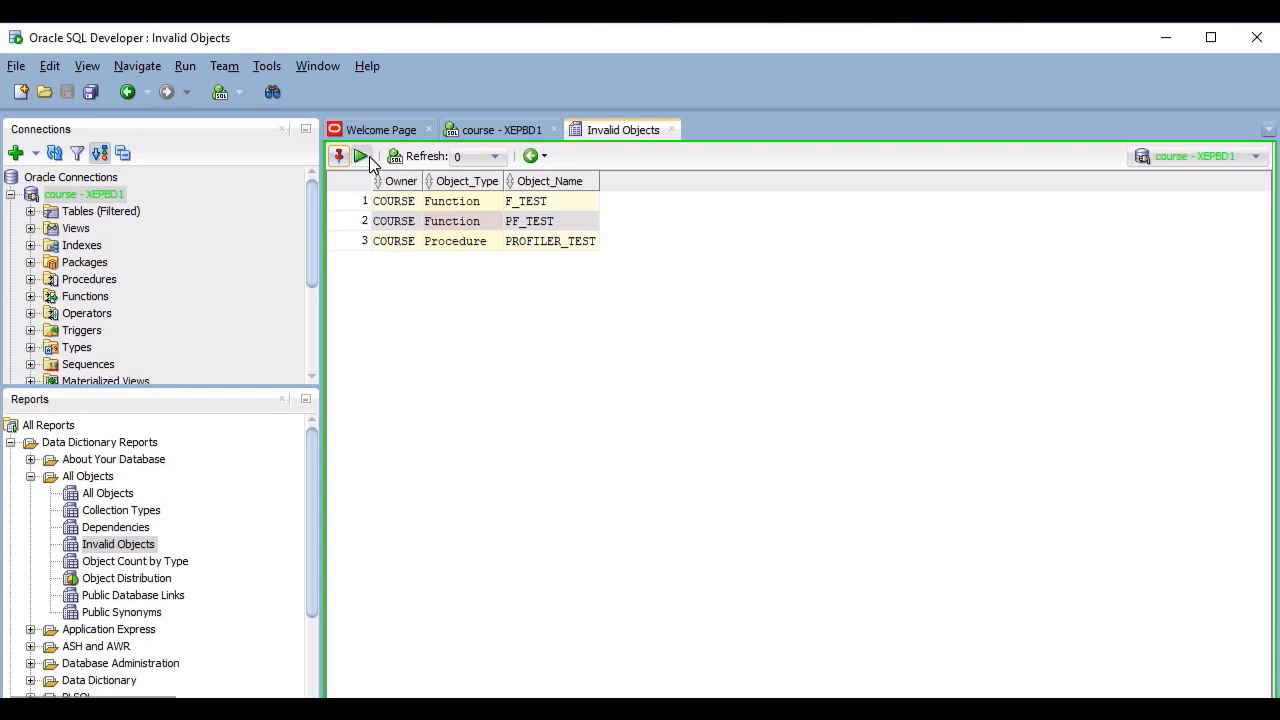
{"action": "left_click", "coordinate": [369, 156]}
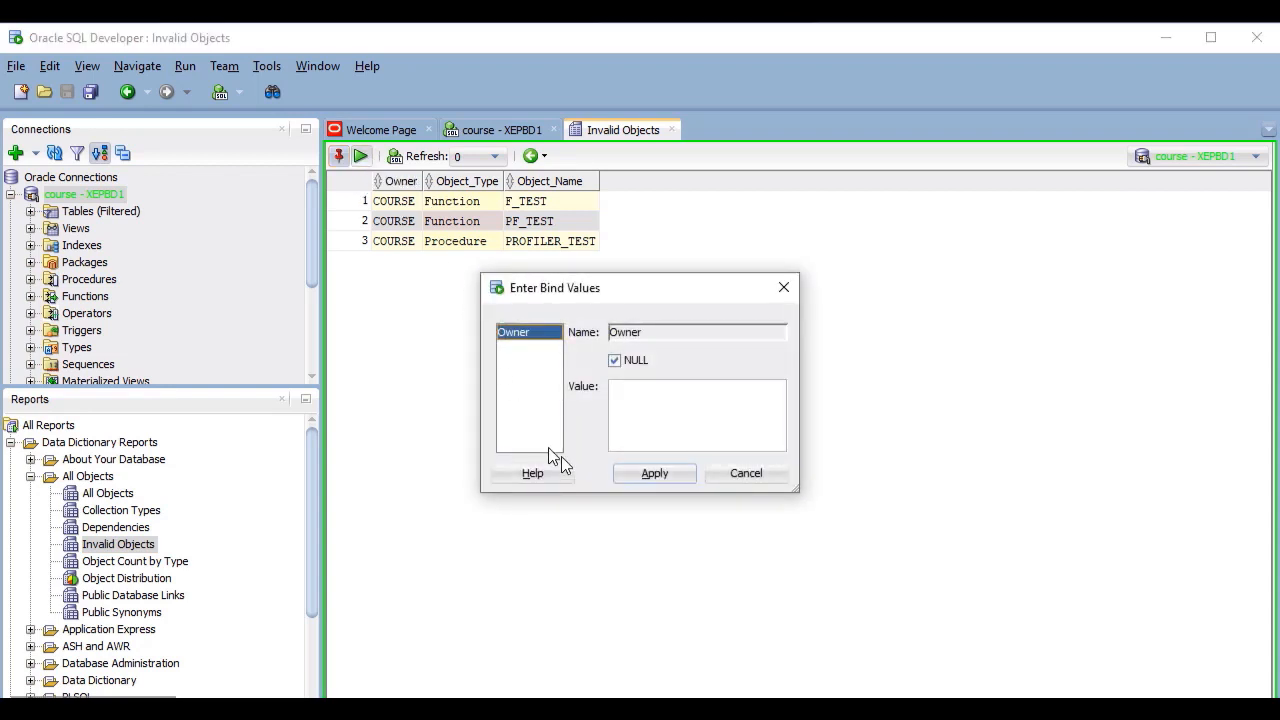
{"action": "left_click", "coordinate": [640, 468]}
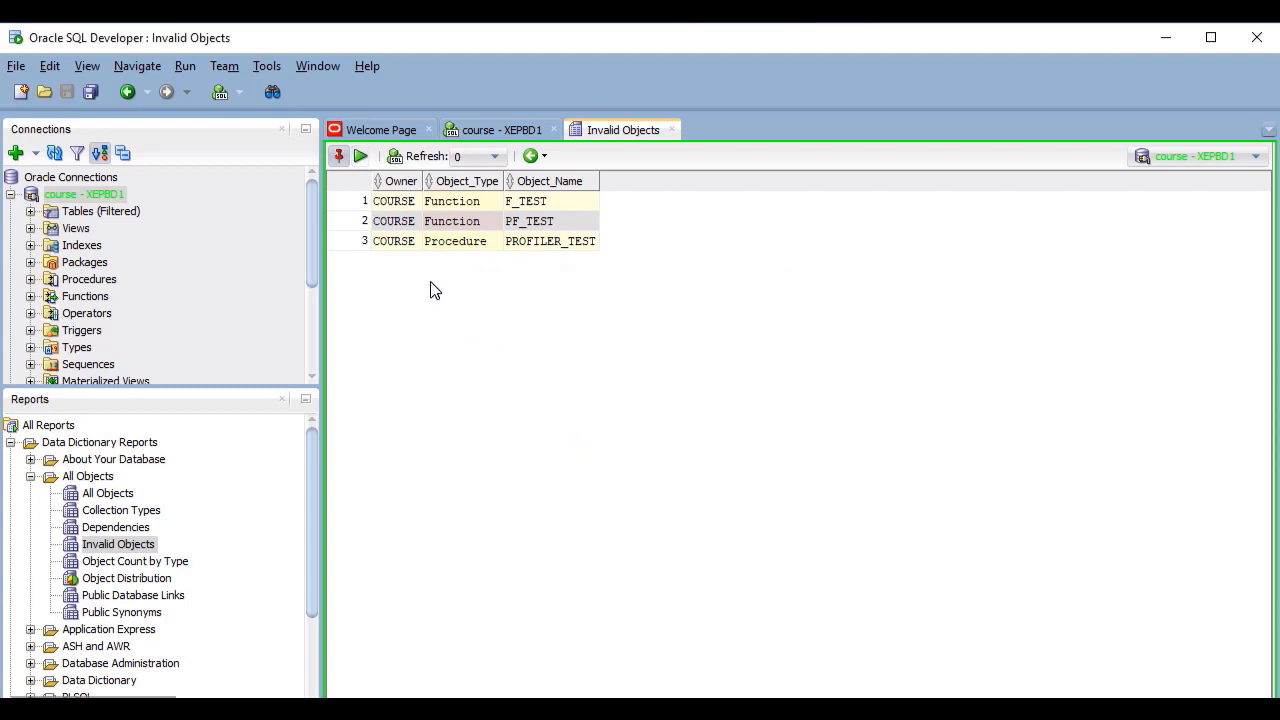
- Open the Invalid Objects report's SQL in a worksheet, examine its :OWNER bind variable, and return to the report
{"action": "left_click", "coordinate": [395, 157]}
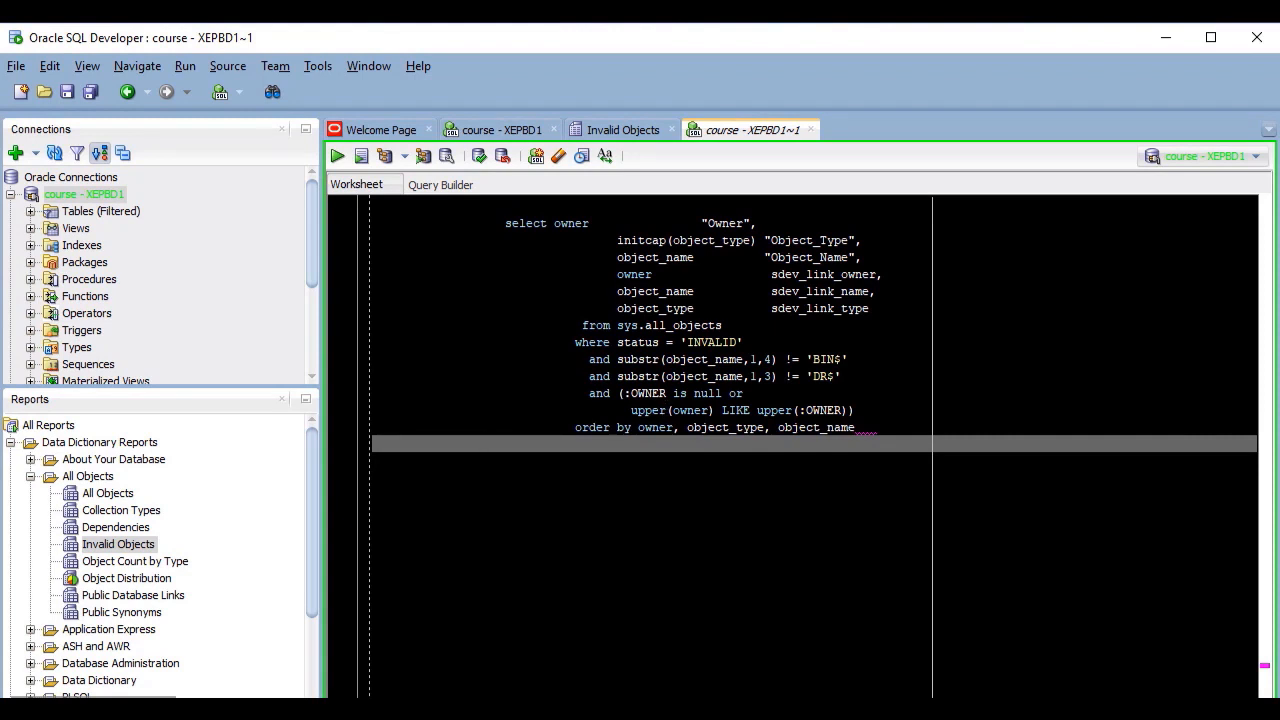
{"action": "left_click_drag", "start_coordinate": [667, 393], "coordinate": [630, 393]}
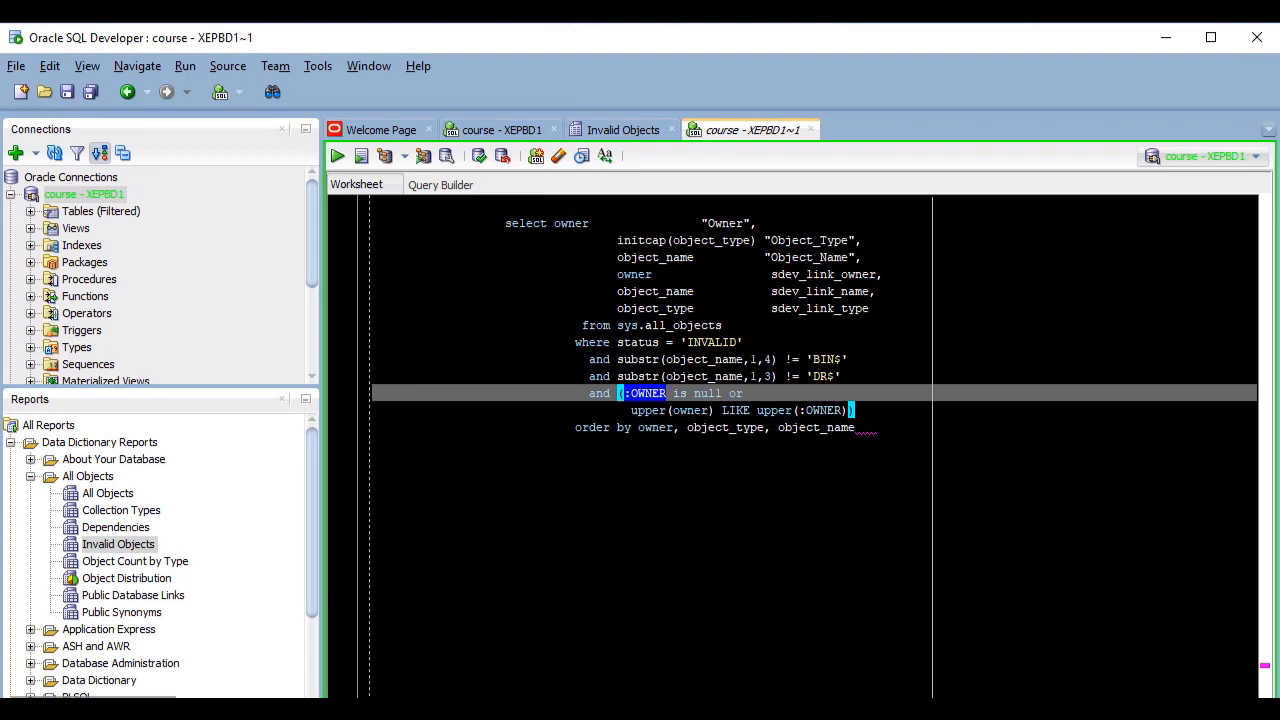
{"action": "left_click", "coordinate": [643, 130]}
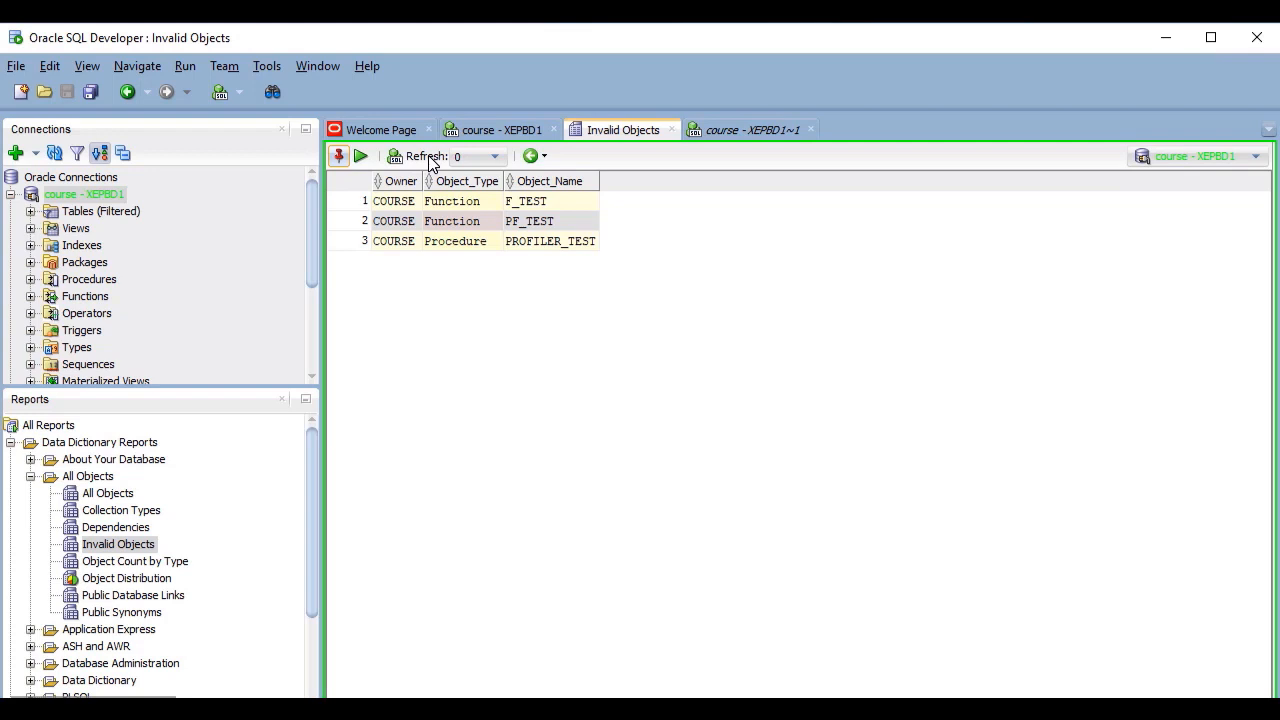
- Try a refresh interval of 5 on the Invalid Objects report and set it back to 0
{"action": "left_click", "coordinate": [493, 157]}
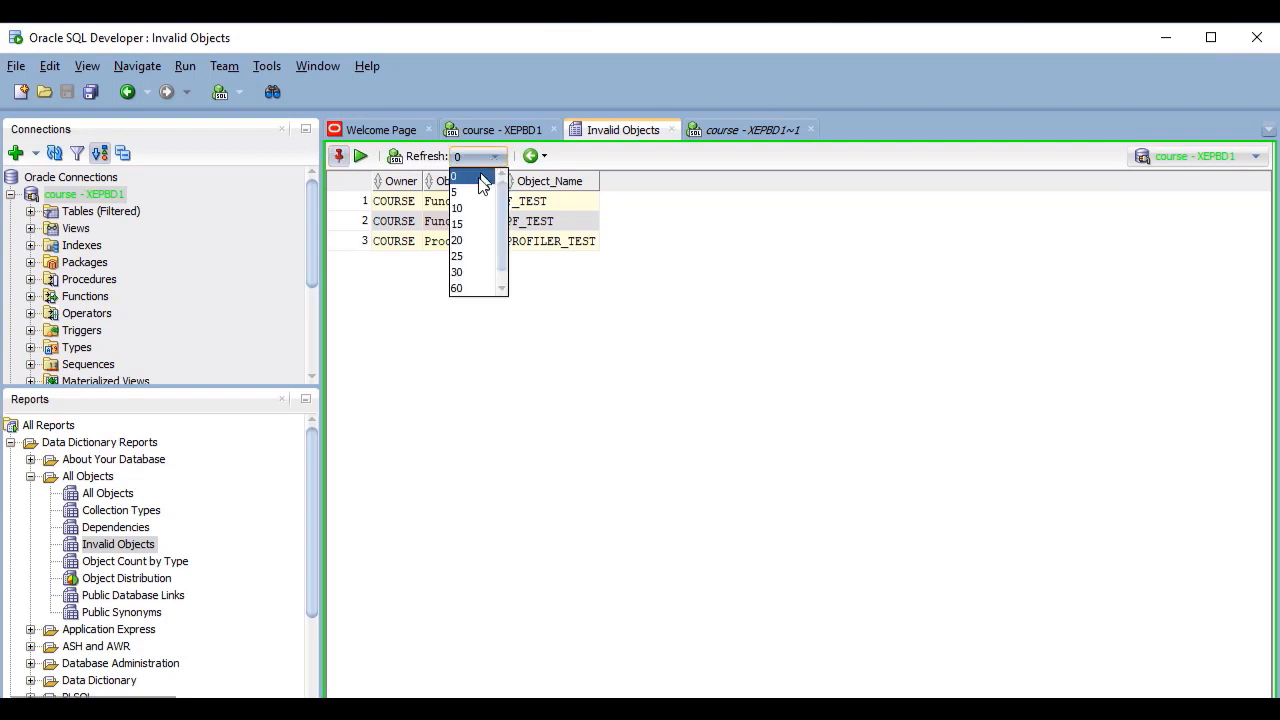
{"action": "left_click", "coordinate": [479, 191]}
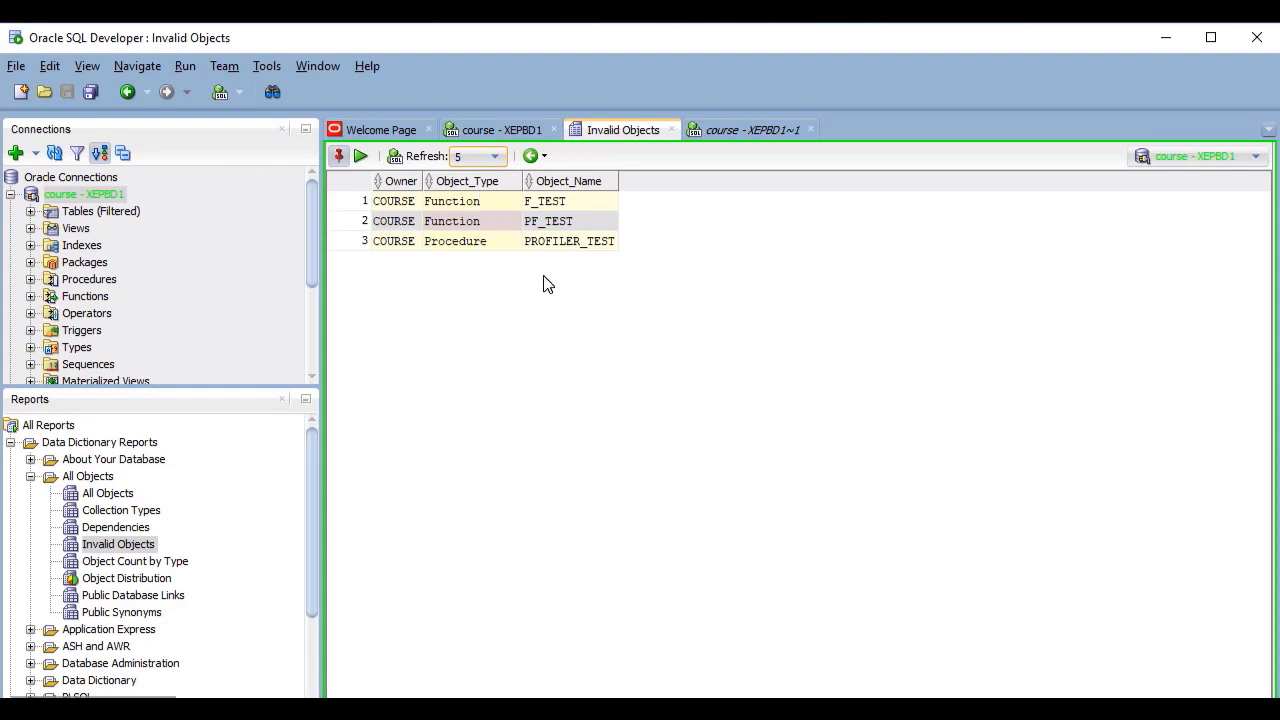
{"action": "left_click", "coordinate": [492, 158]}
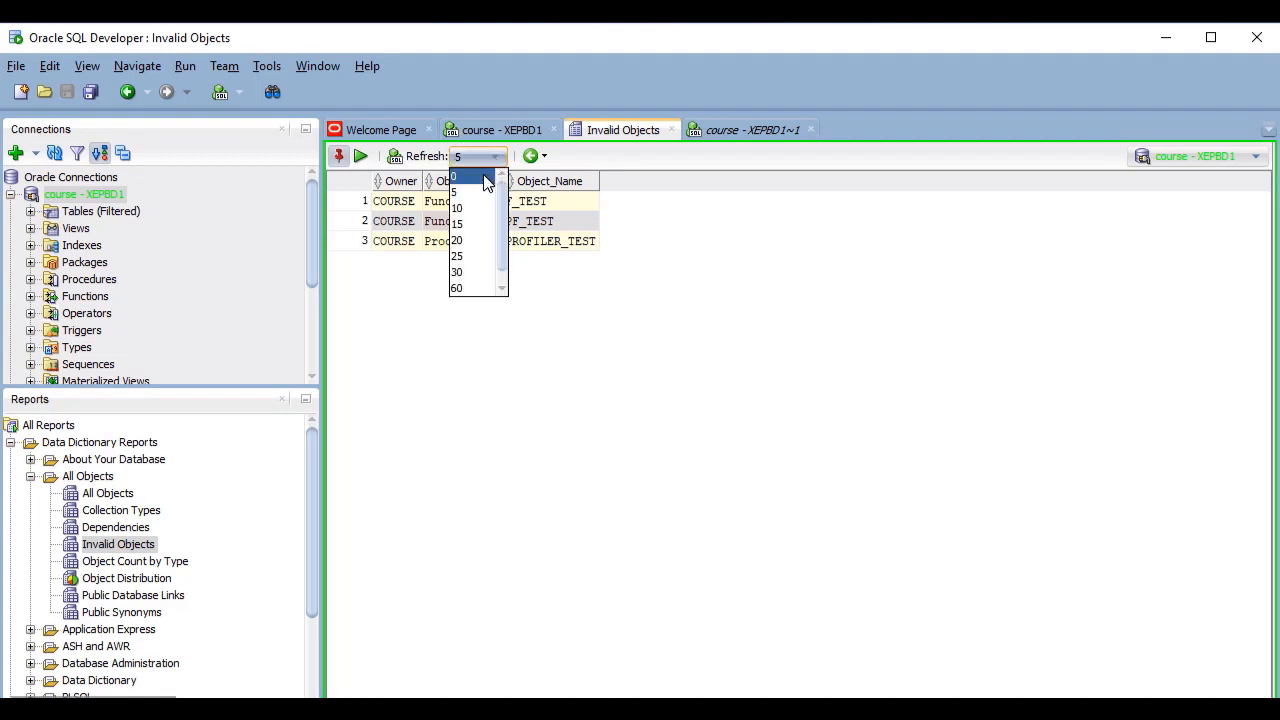
{"action": "left_click", "coordinate": [484, 176]}
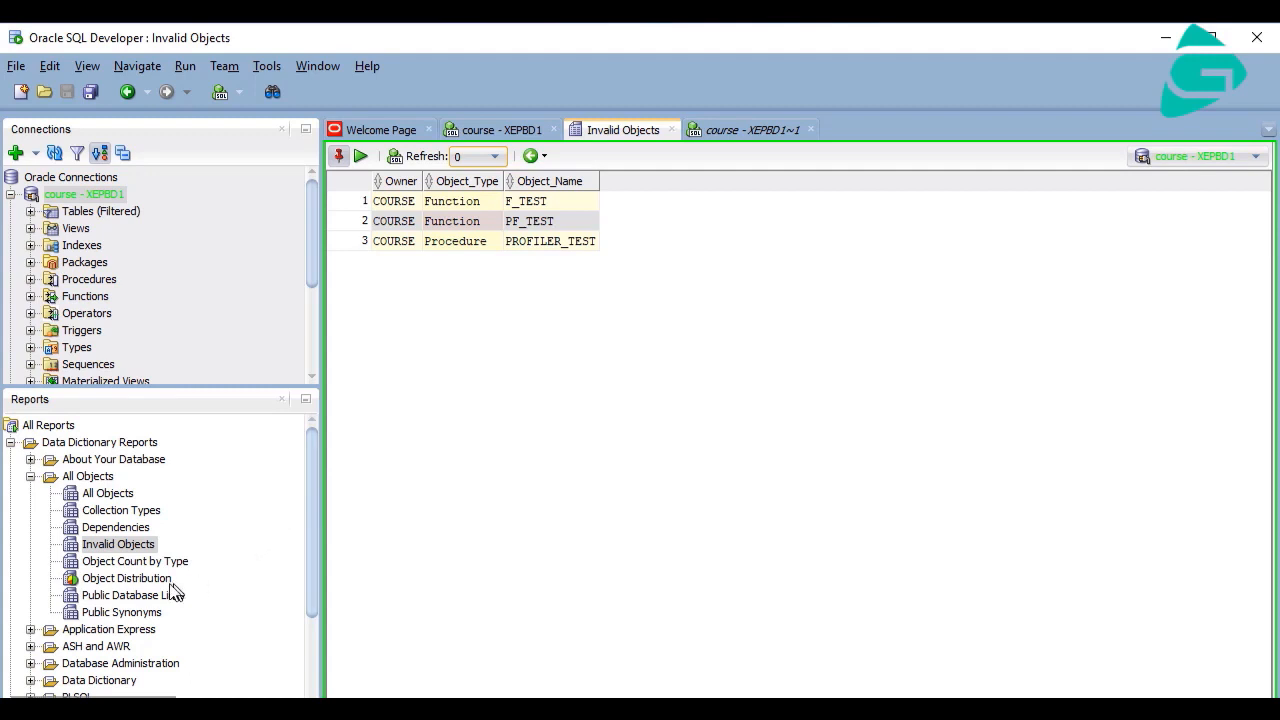
- Run the Object Distribution chart report on the course - XEPBD1 connection and inspect its JAVA CLASS and VIEW bars
{"action": "left_click", "coordinate": [139, 580]}
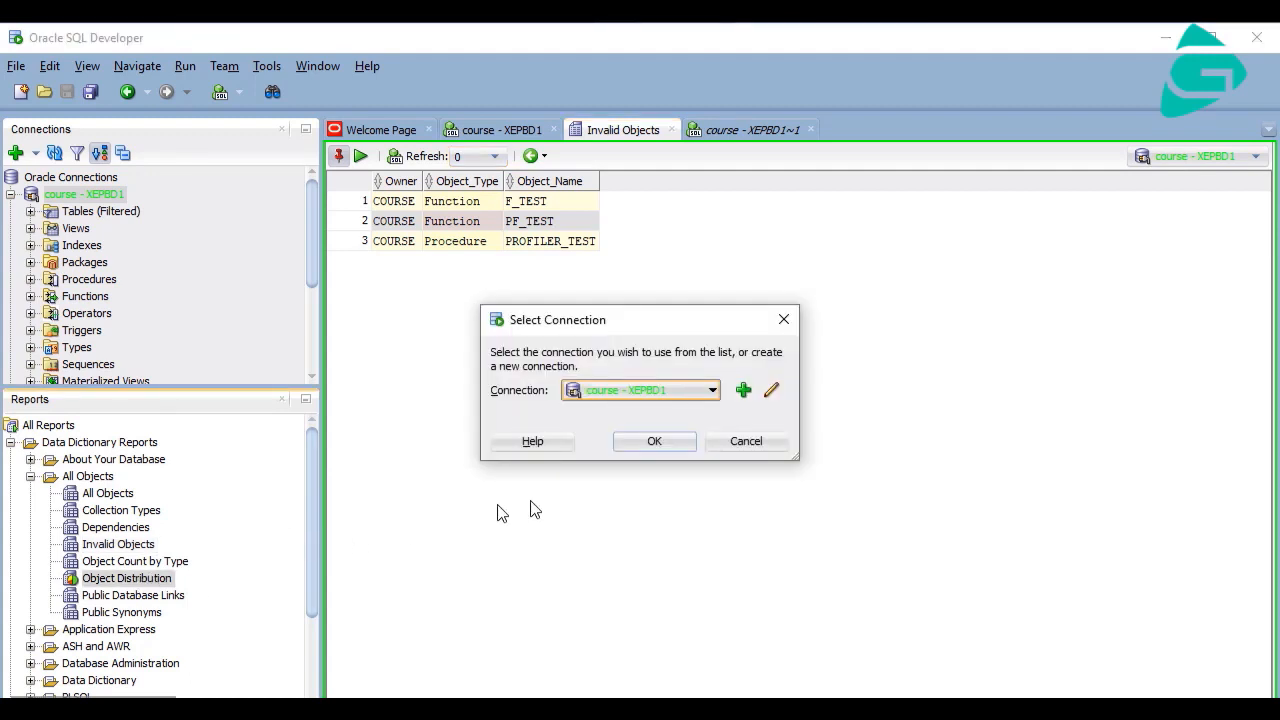
{"action": "left_click", "coordinate": [673, 441]}
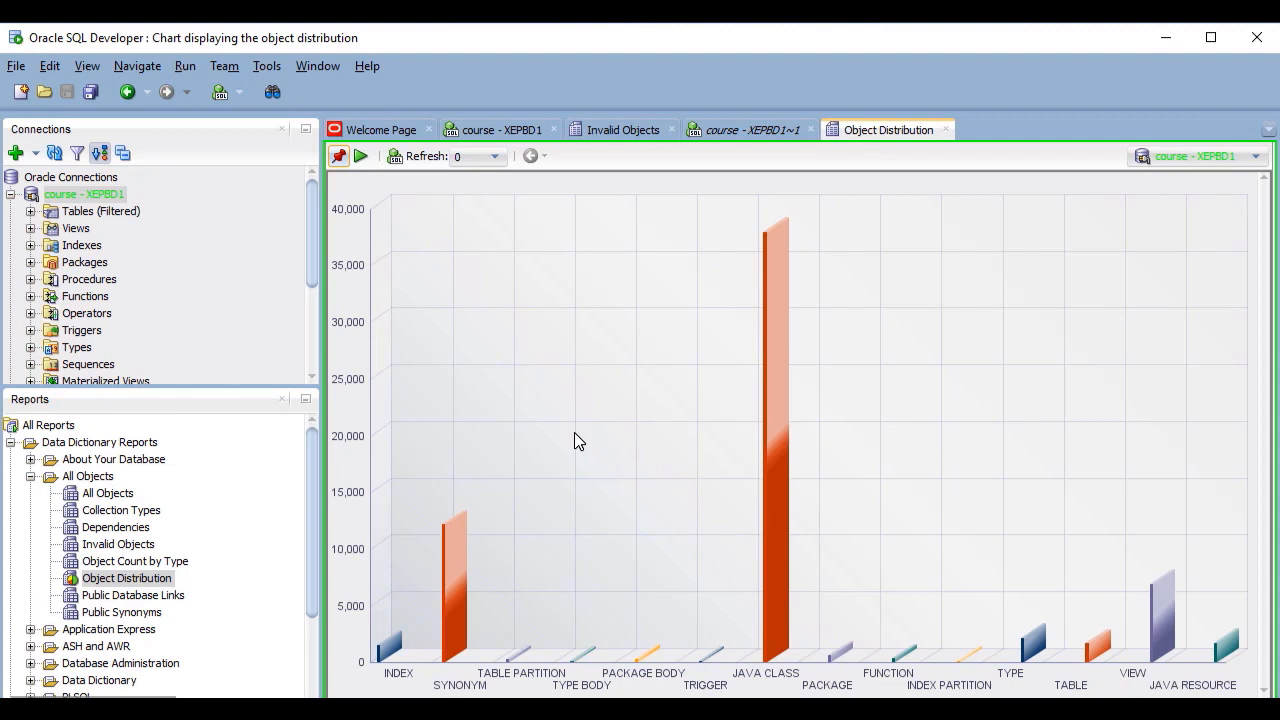
{"action": "mouse_move", "coordinate": [774, 352]}
{"action": "mouse_move", "coordinate": [1158, 600]}
- Run the Tables without Primary Keys quality assurance report under Database Administration, All Tables, with the Owner bind value left NULL
{"action": "left_click_drag", "start_coordinate": [309, 521], "coordinate": [283, 634]}
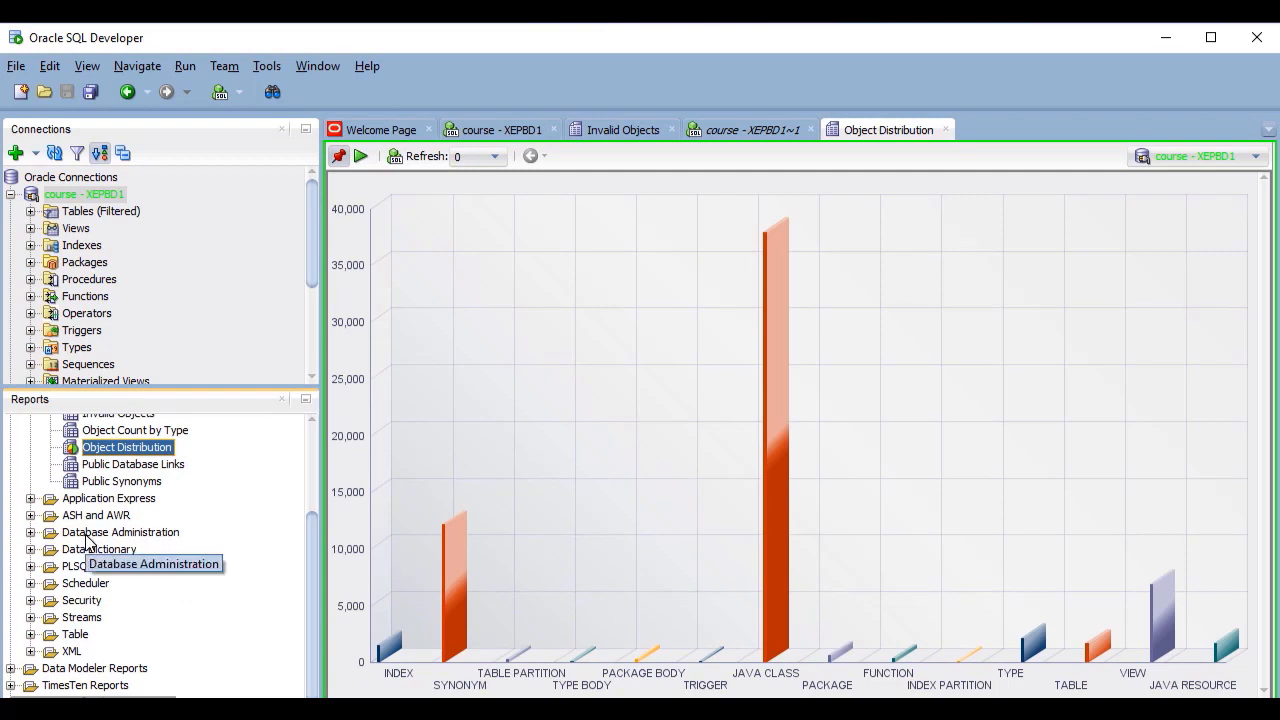
{"action": "left_click", "coordinate": [30, 533]}
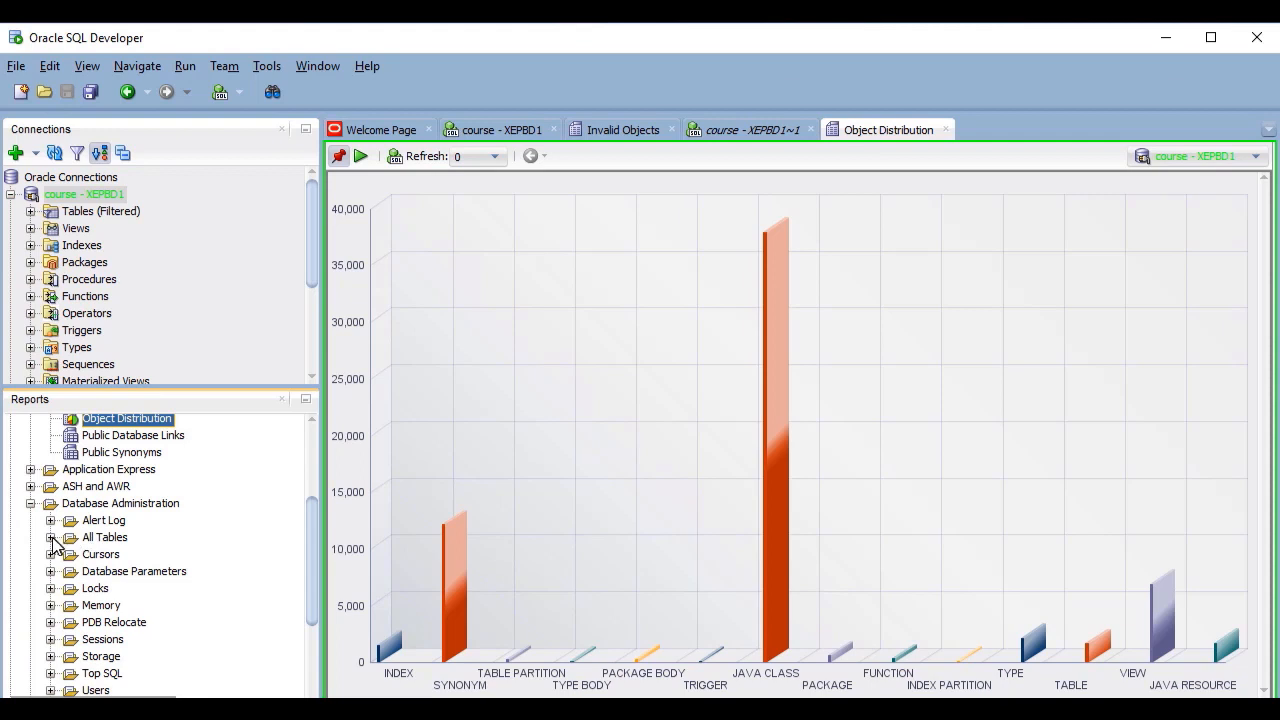
{"action": "left_click", "coordinate": [51, 537]}
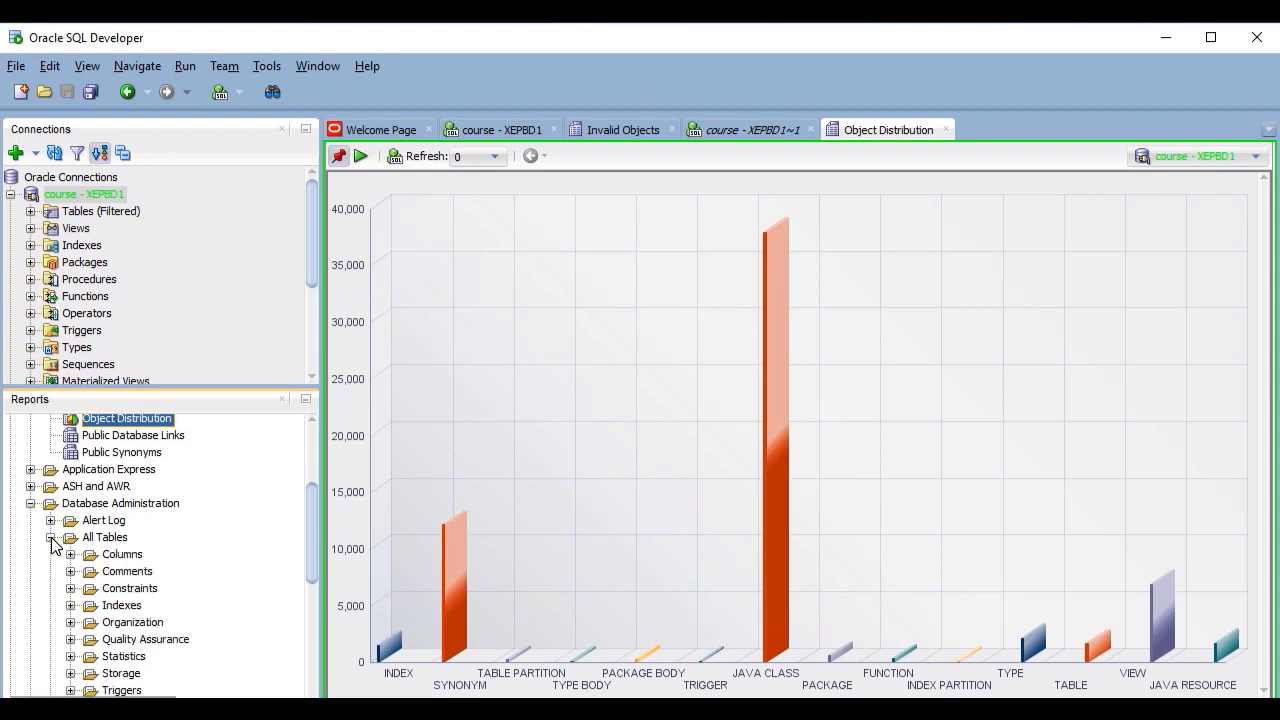
{"action": "left_click", "coordinate": [70, 639]}
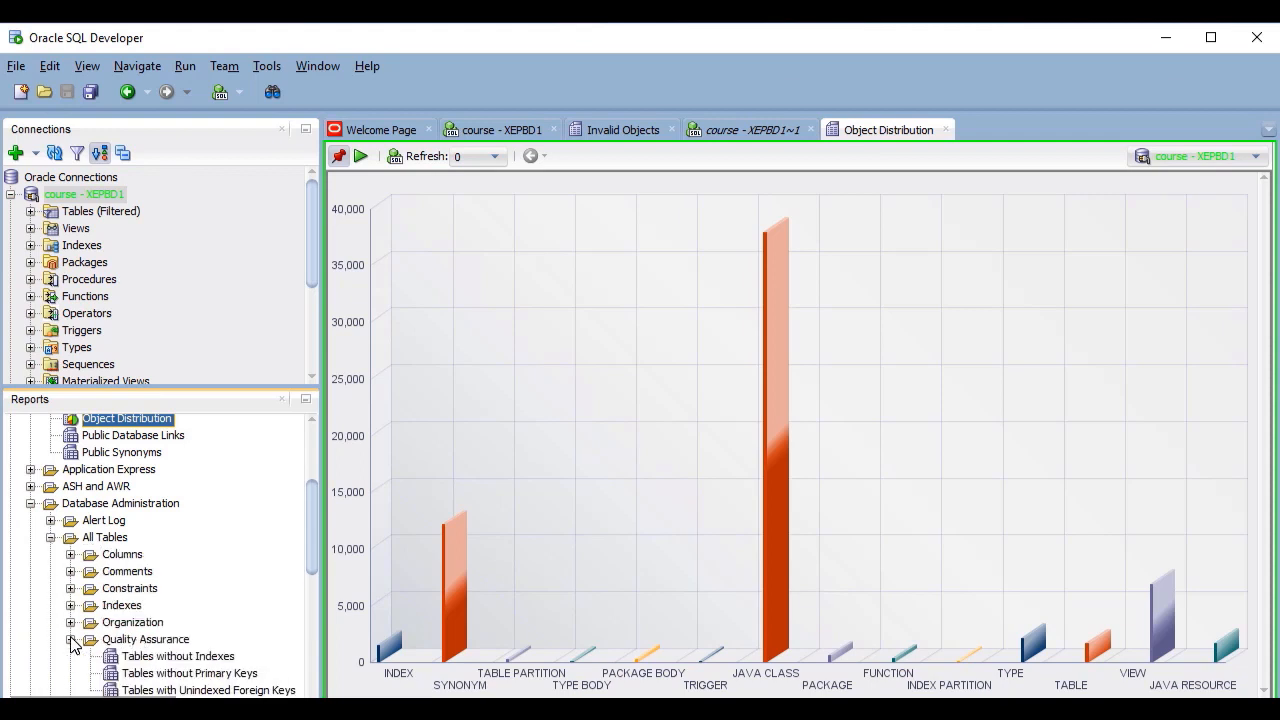
{"action": "left_click", "coordinate": [118, 675]}
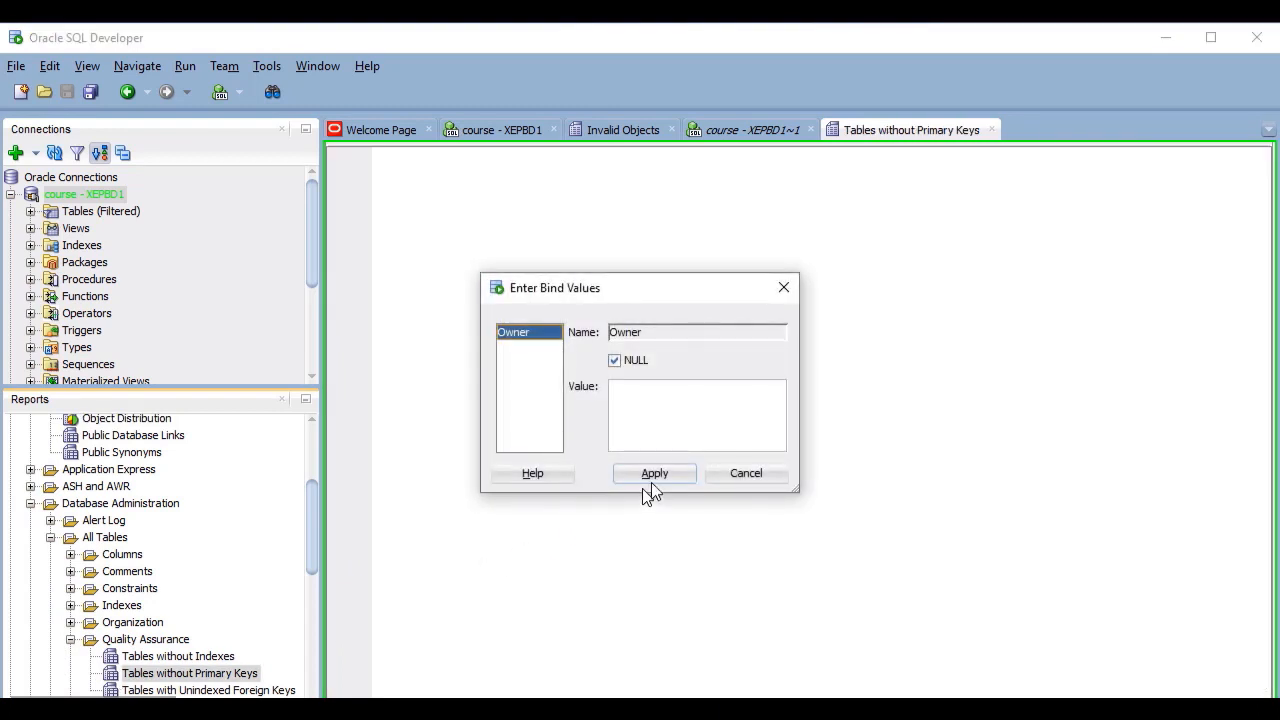
{"action": "left_click", "coordinate": [667, 470]}
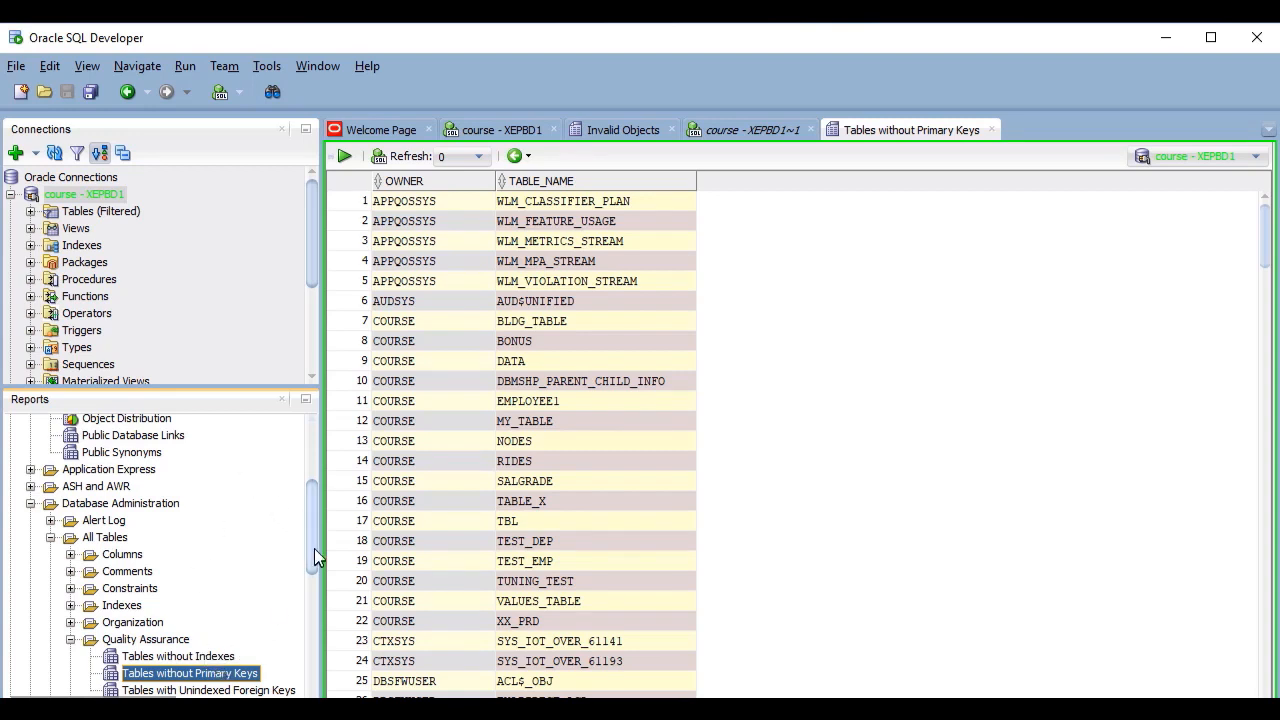
{"action": "left_click_drag", "start_coordinate": [314, 548], "coordinate": [302, 486]}
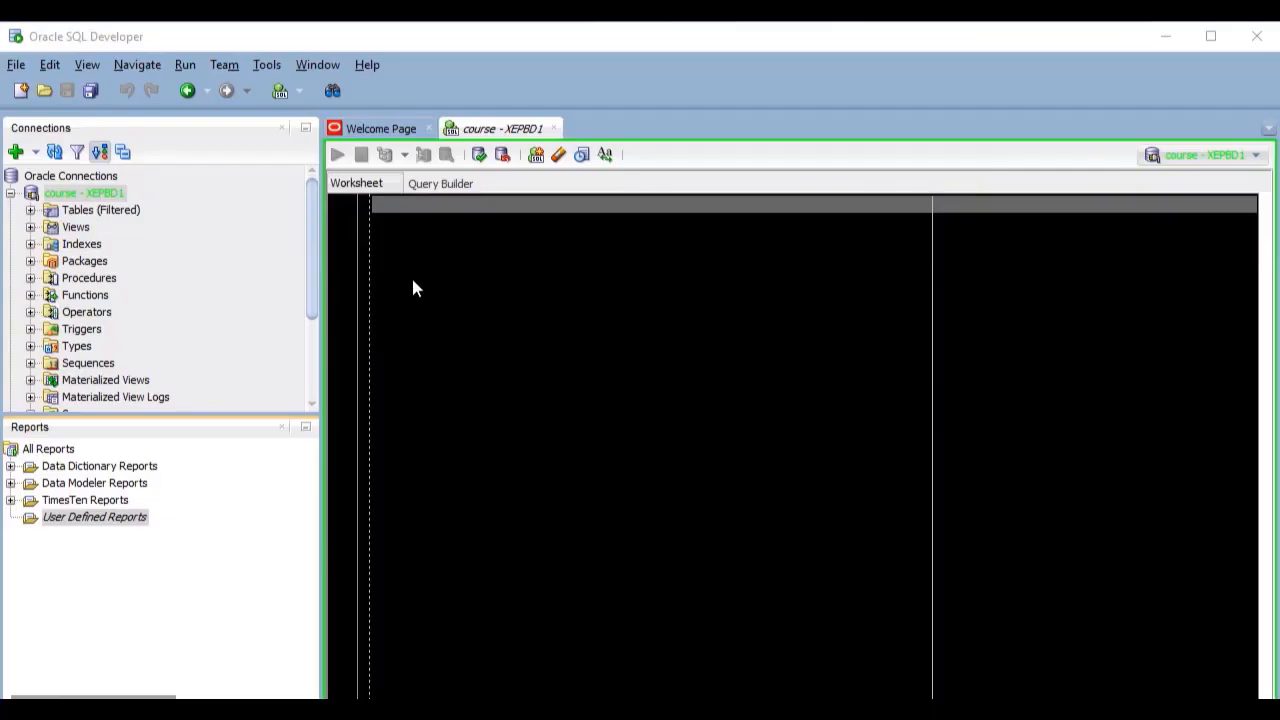
{"action": "right_click", "coordinate": [118, 519]}
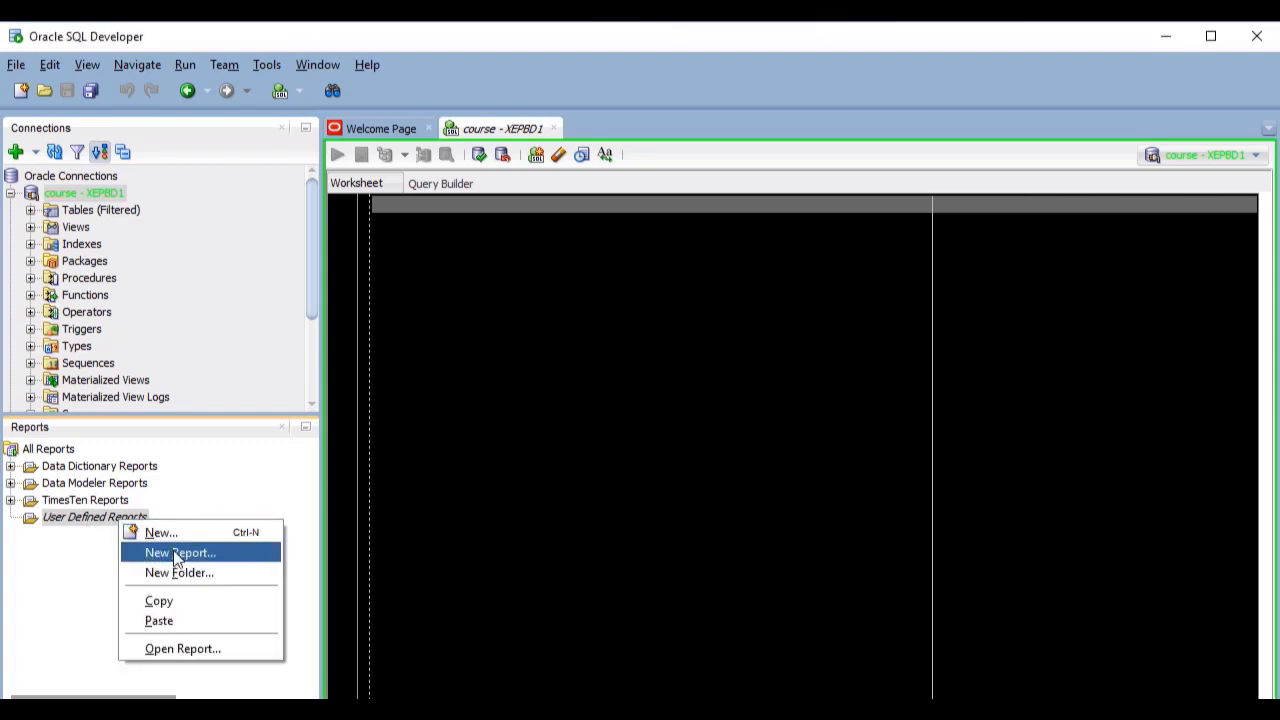
{"action": "left_click", "coordinate": [175, 555]}
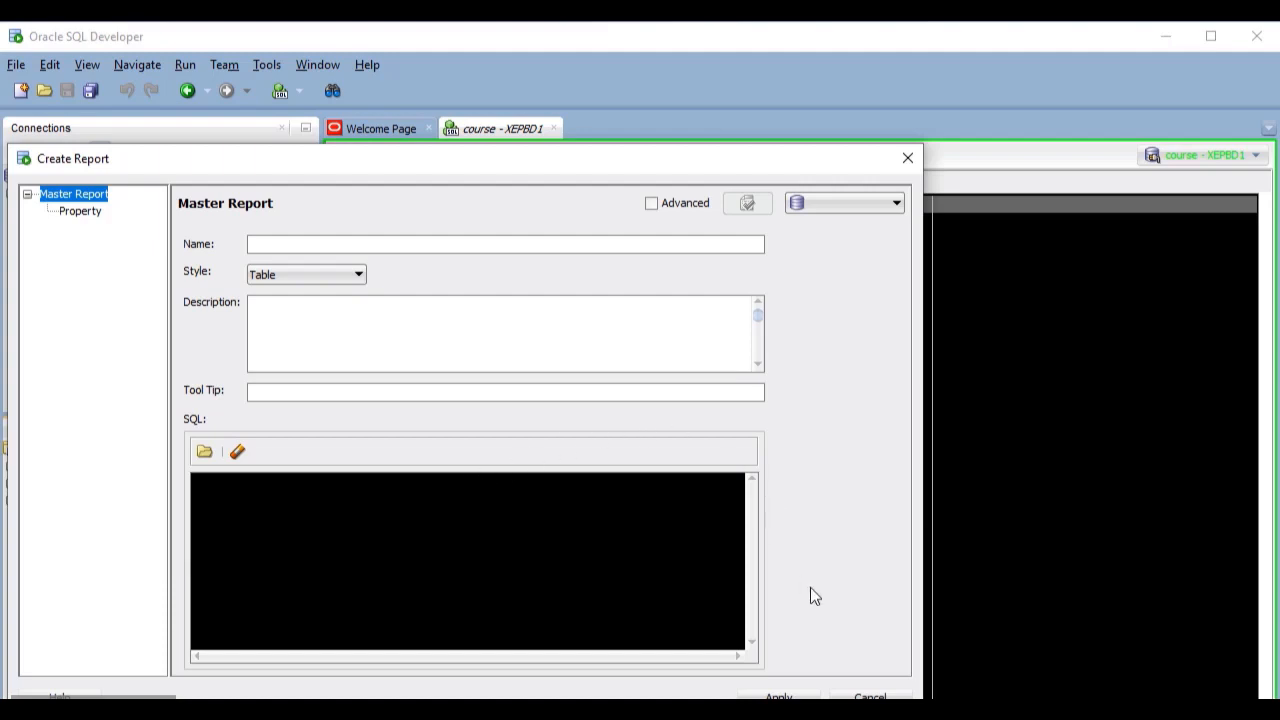
{"action": "left_click", "coordinate": [870, 697]}
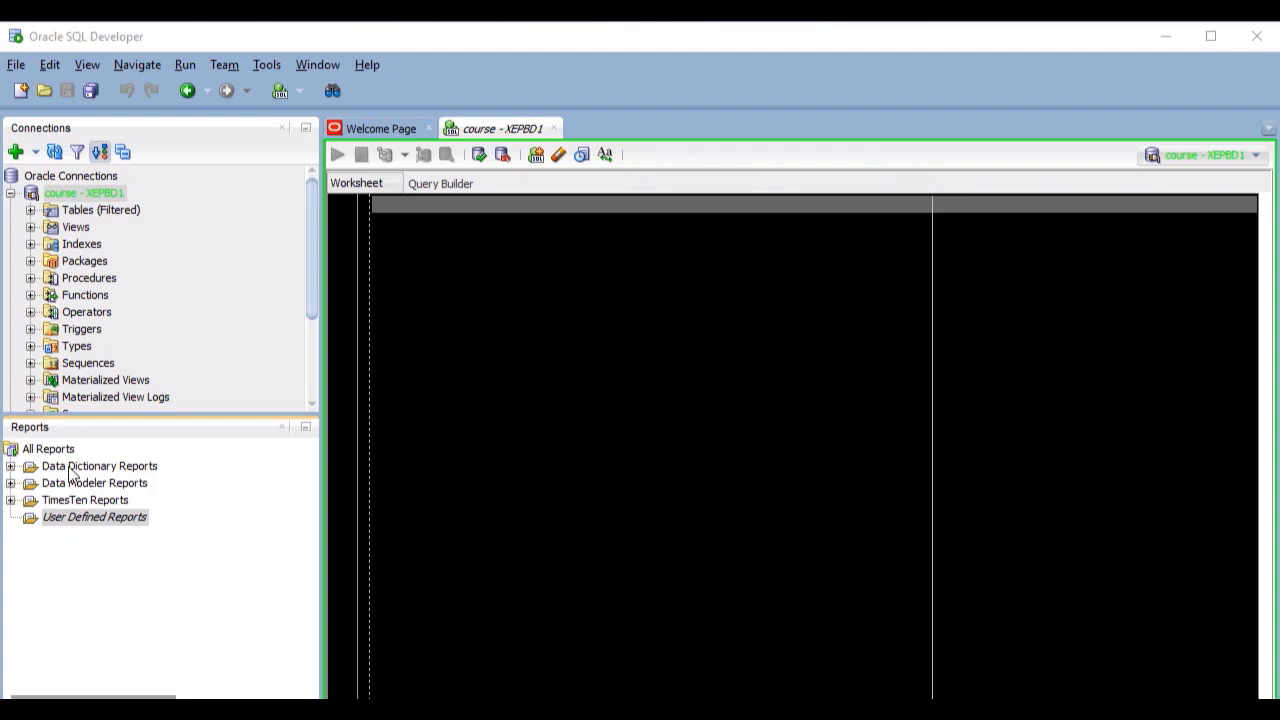
- Copy the Version Banner report from About Your Database in Data Dictionary Reports and paste it into User Defined Reports
{"action": "left_click", "coordinate": [10, 466]}
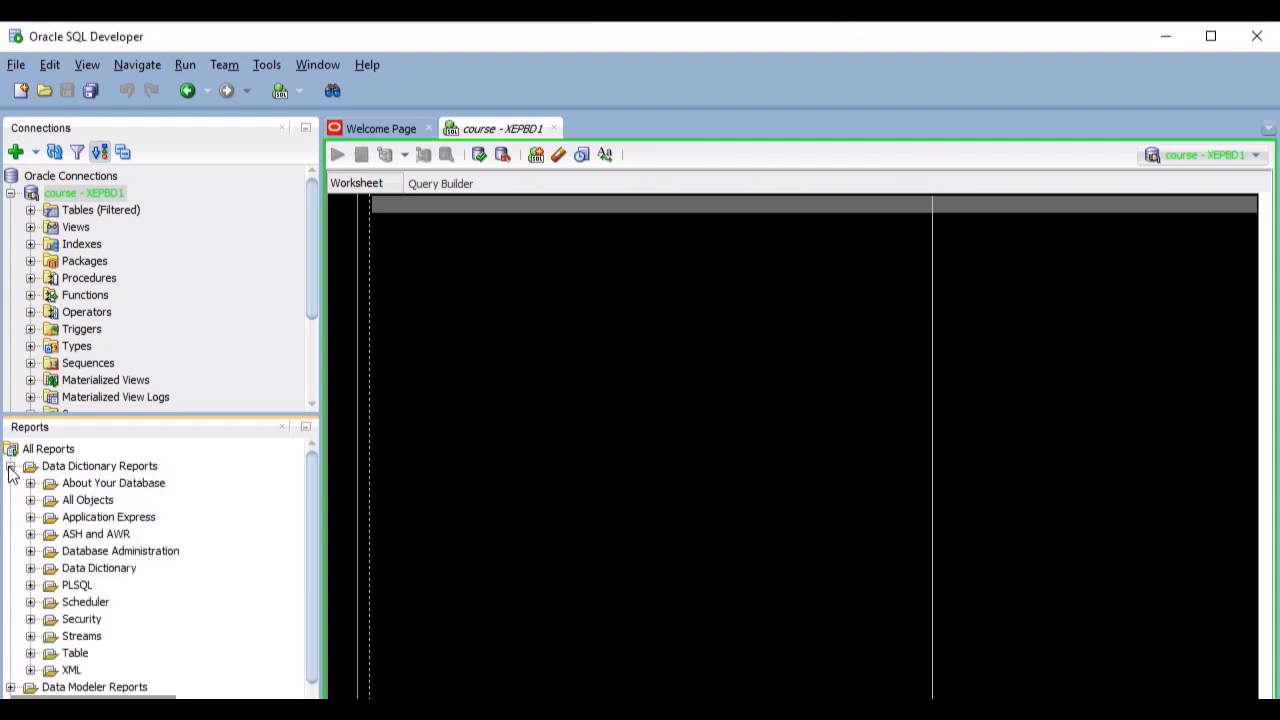
{"action": "left_click", "coordinate": [30, 483]}
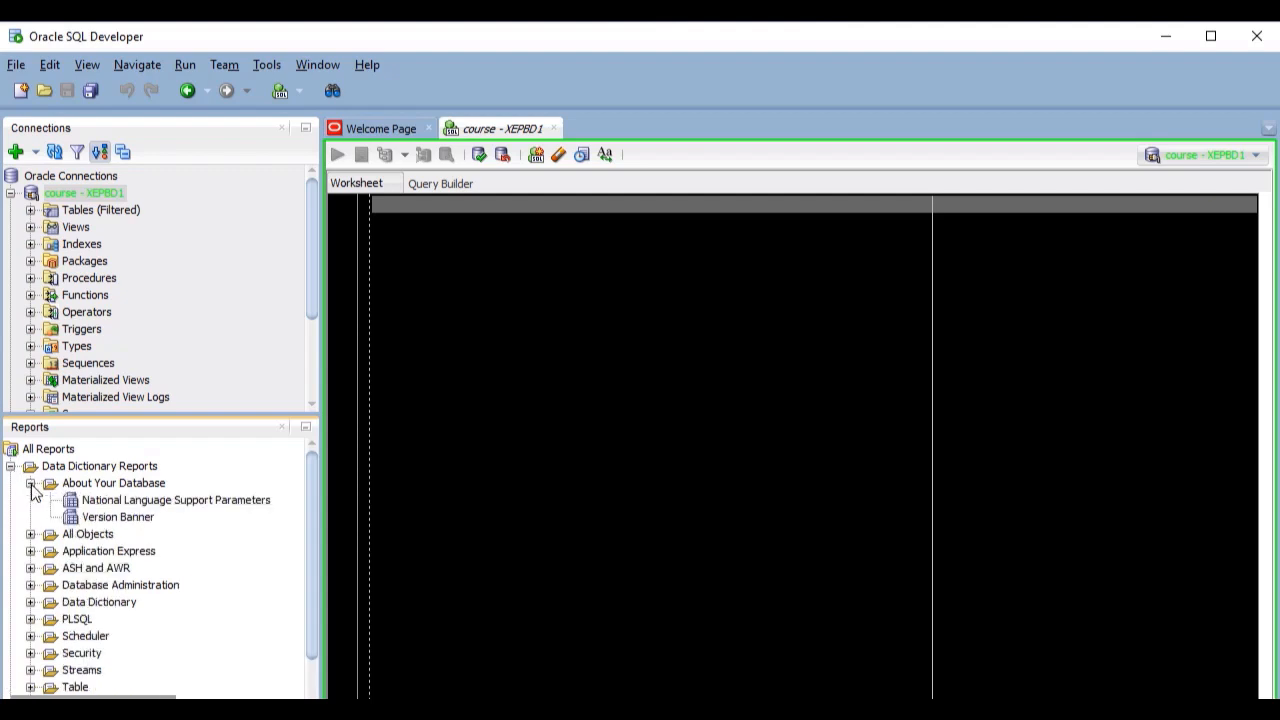
{"action": "right_click", "coordinate": [99, 520]}
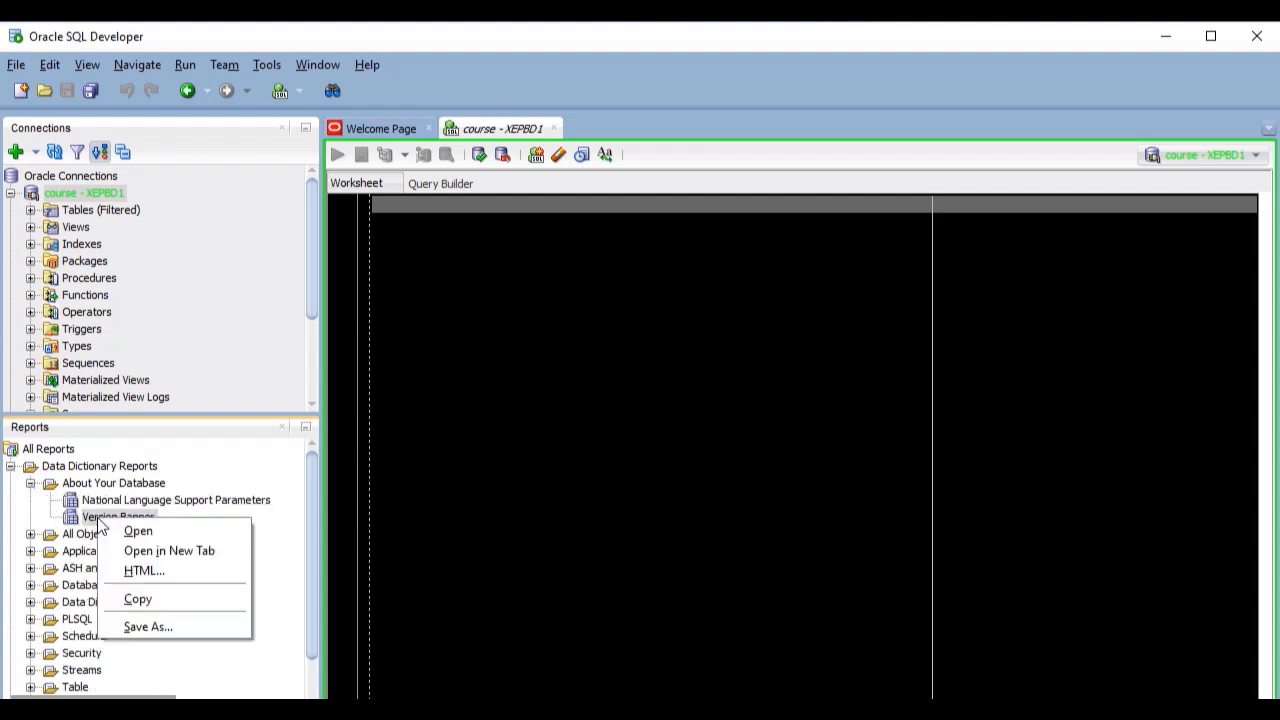
{"action": "left_click", "coordinate": [181, 607]}
{"action": "left_click_drag", "start_coordinate": [309, 542], "coordinate": [316, 636]}
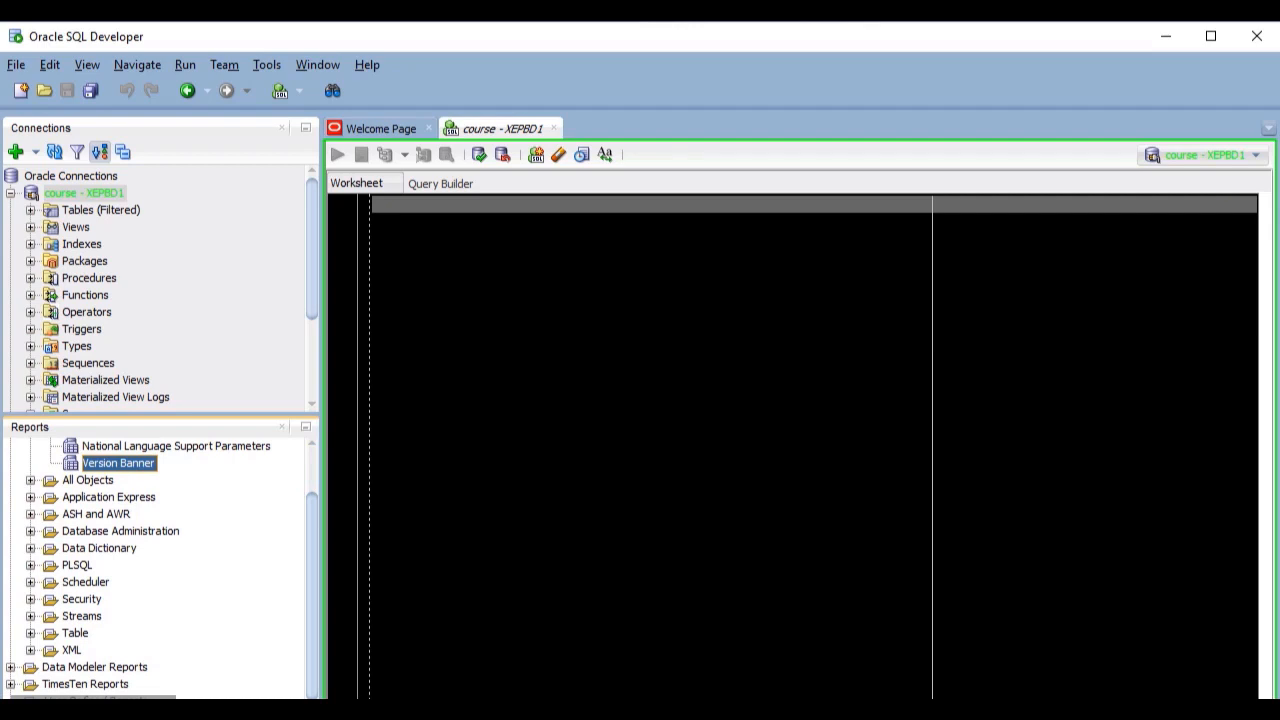
{"action": "right_click", "coordinate": [126, 699]}
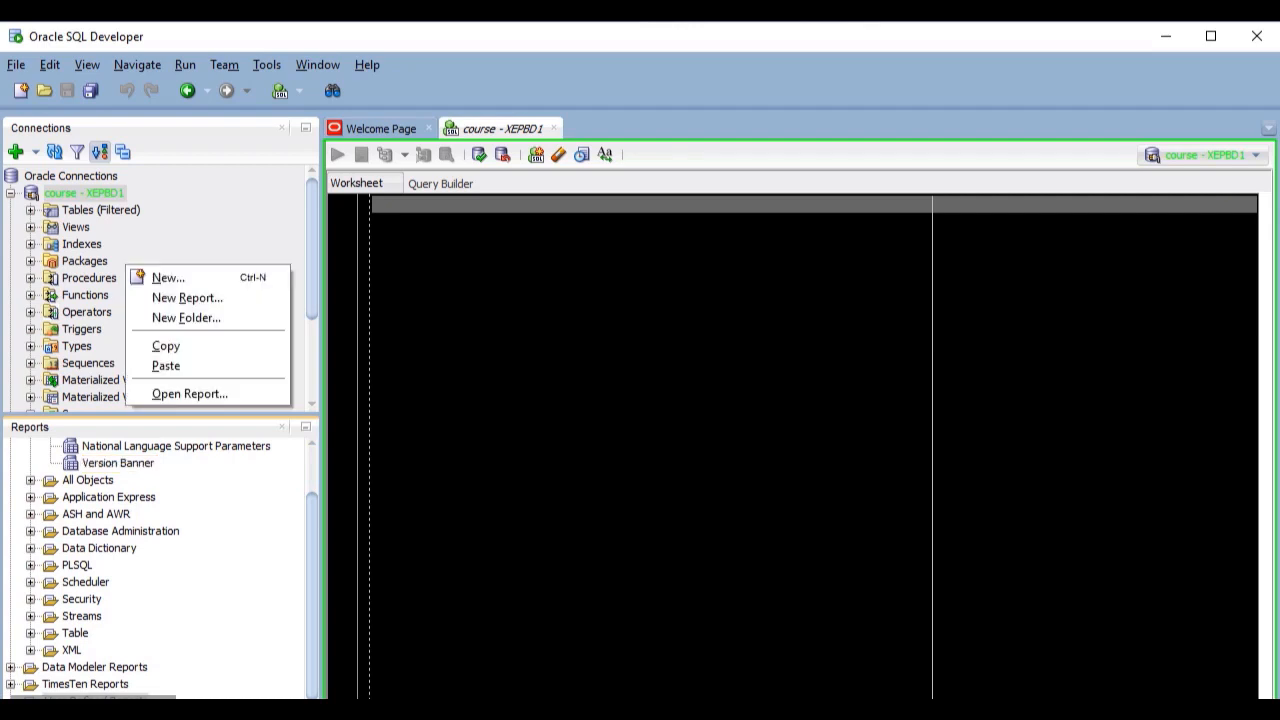
{"action": "left_click", "coordinate": [166, 366]}
- Open the copied Version Banner report for editing, review its master report settings, and close it without changes
{"action": "left_click_drag", "start_coordinate": [309, 538], "coordinate": [297, 634]}
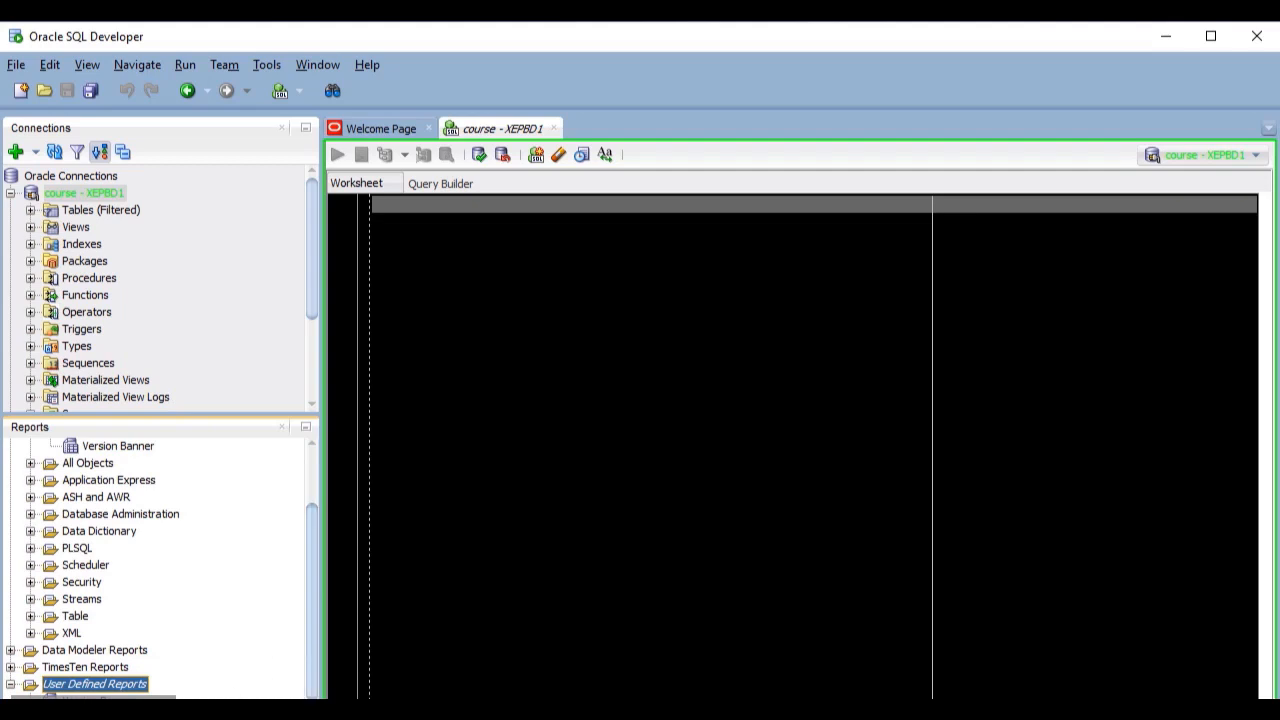
{"action": "right_click", "coordinate": [108, 699]}
{"action": "left_click", "coordinate": [127, 242]}
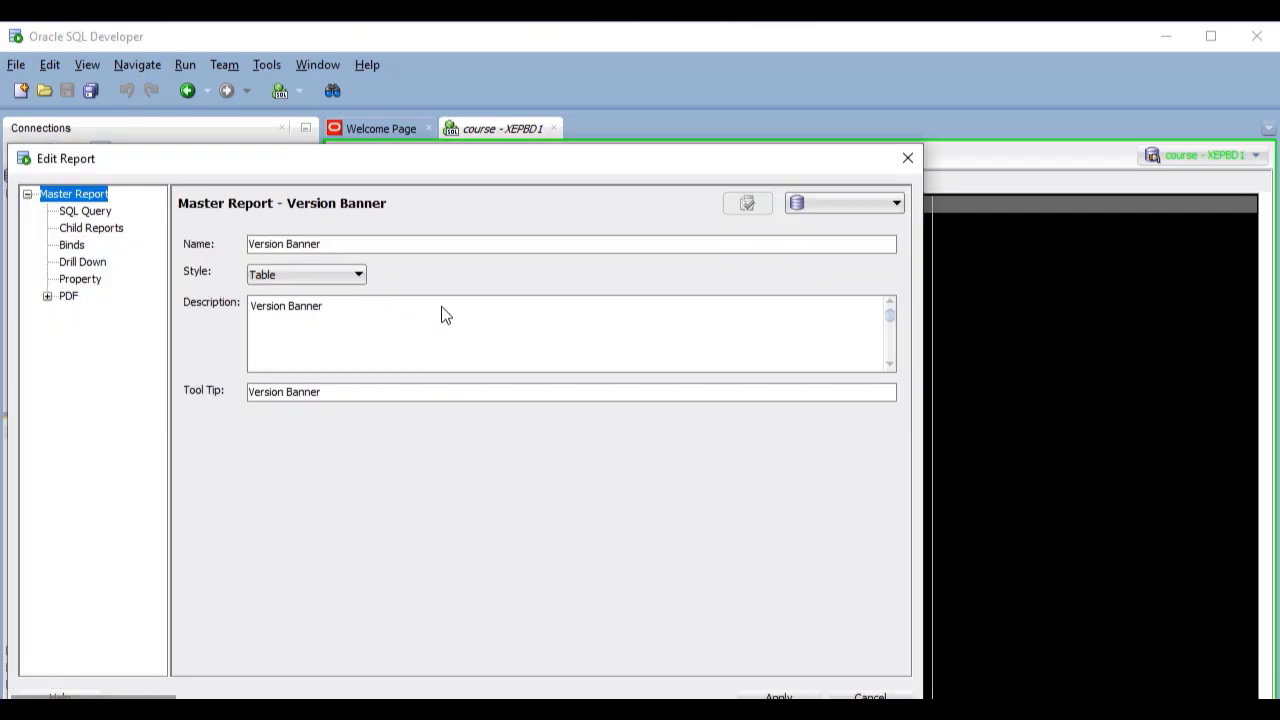
{"action": "left_click", "coordinate": [870, 697]}
- Write the query SELECT * FROM emp in the course - XEPBD1 worksheet and run it
{"action": "type", "text": "sel"}
{"action": "key", "text": "ctrl+space"}
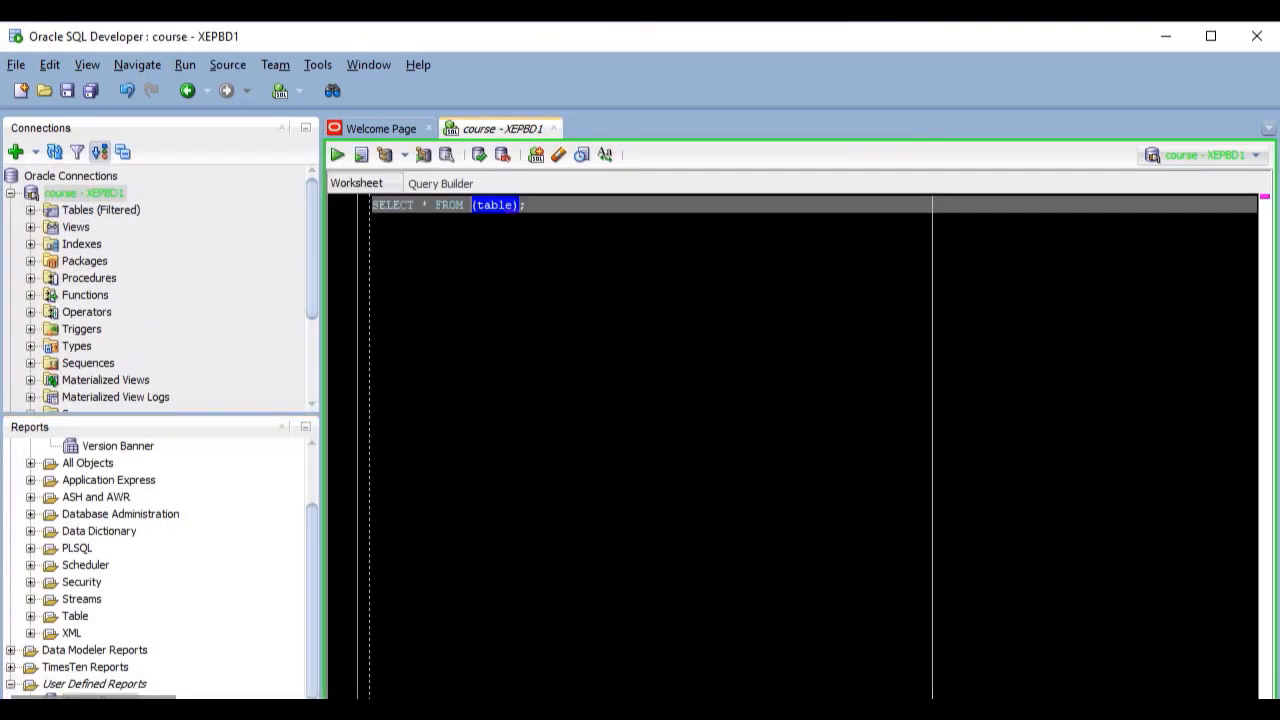
{"action": "type", "text": "emp"}
{"action": "key", "text": "ctrl+Return"}
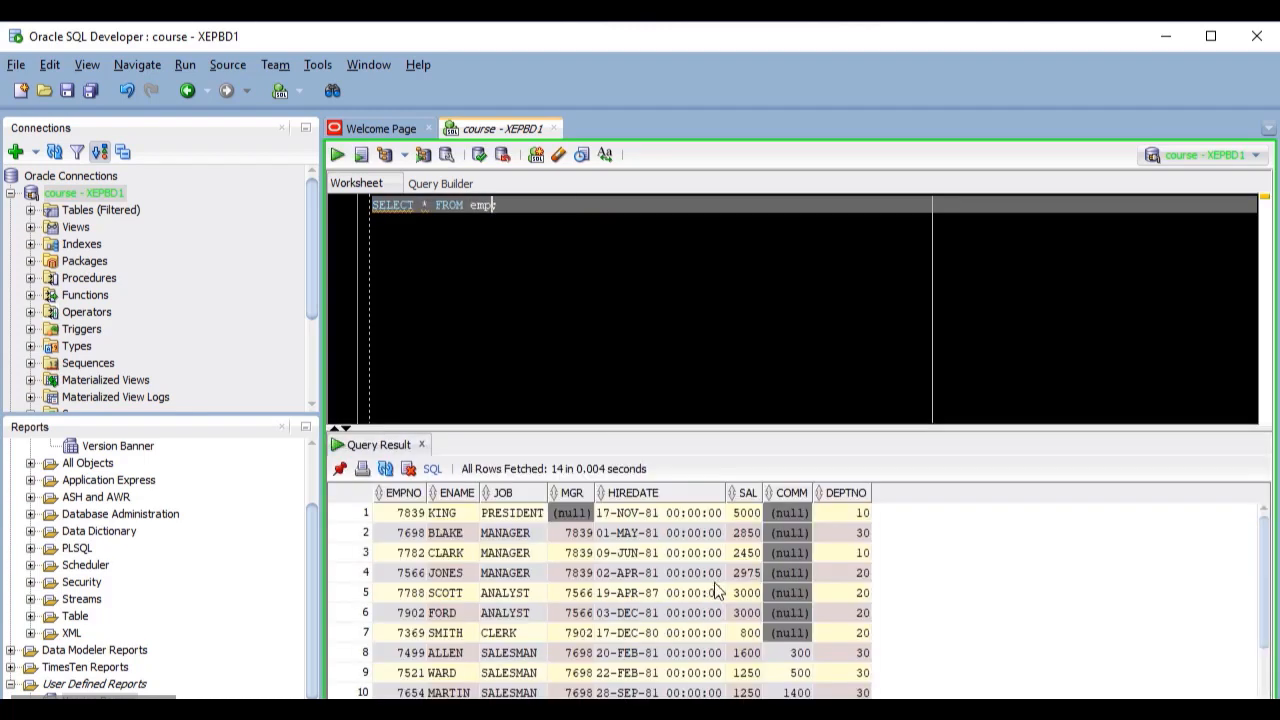
- Open Save Grid as Report for the emp query result, examine the SQL in the report definition, and cancel
{"action": "right_click", "coordinate": [528, 593]}
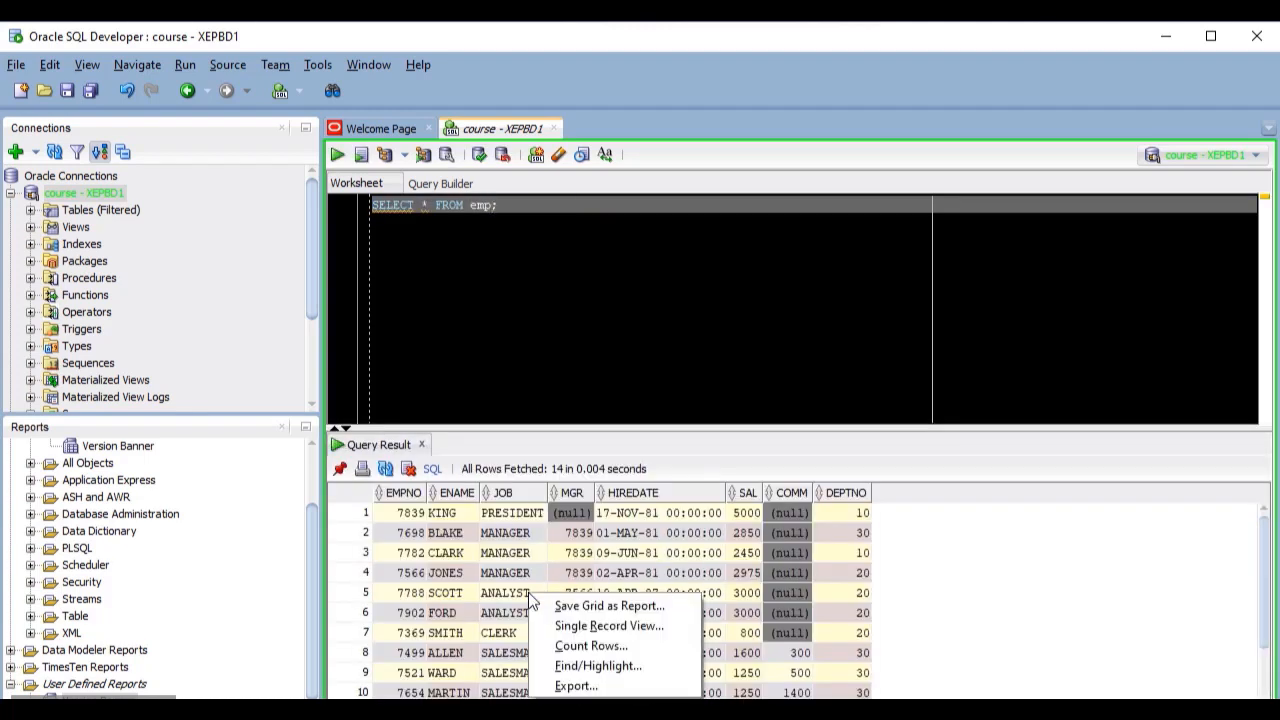
{"action": "left_click", "coordinate": [599, 606]}
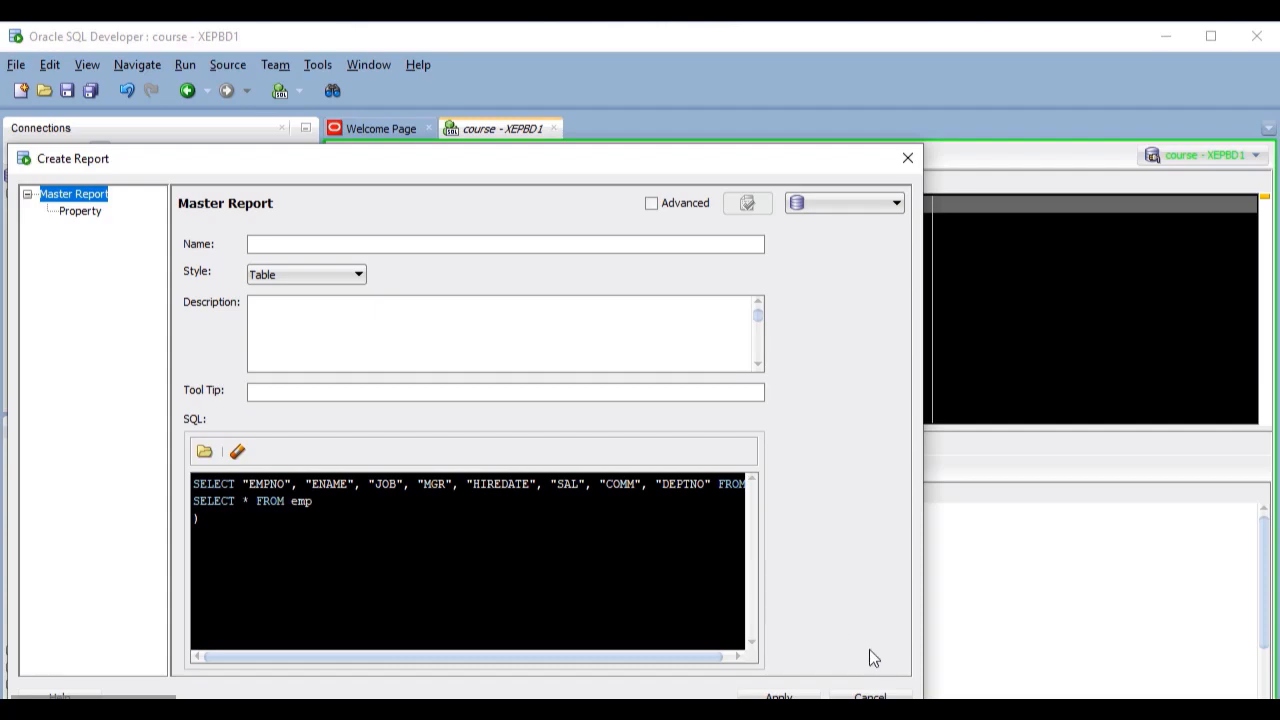
{"action": "left_click", "coordinate": [870, 697]}
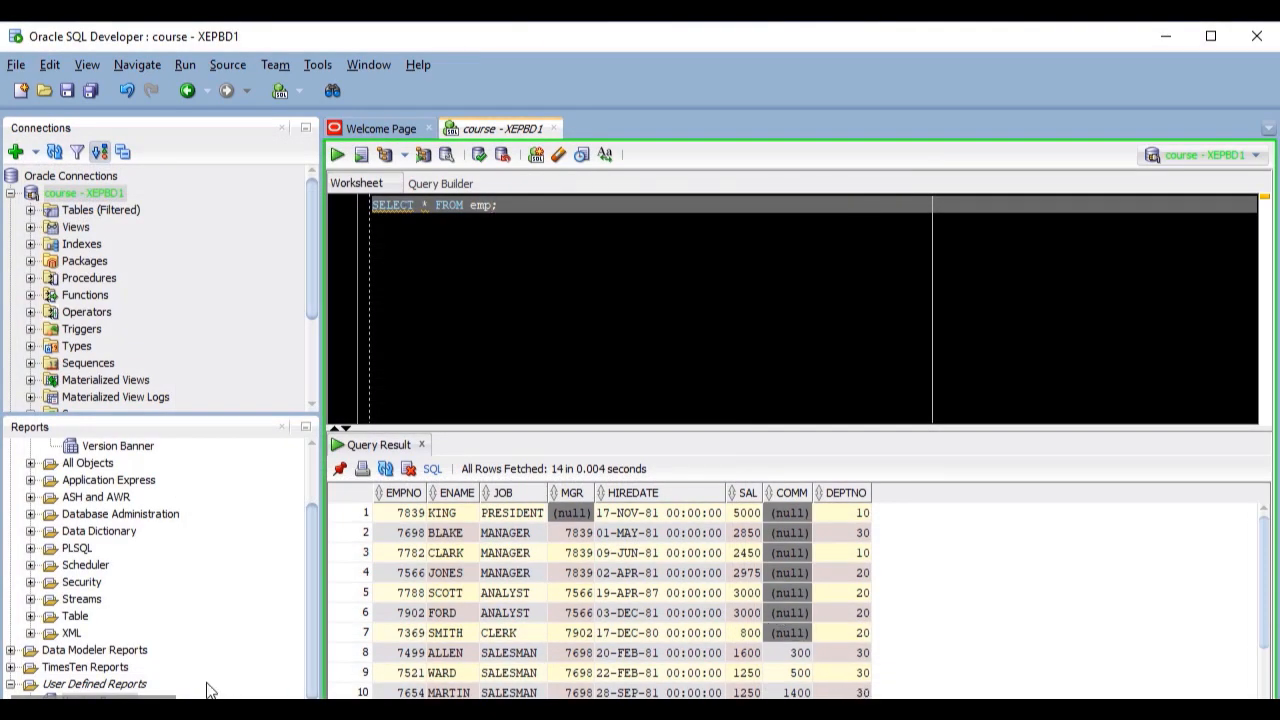
- Browse the home folder for report files that can be opened under User Defined Reports, and cancel
{"action": "right_click", "coordinate": [137, 687]}
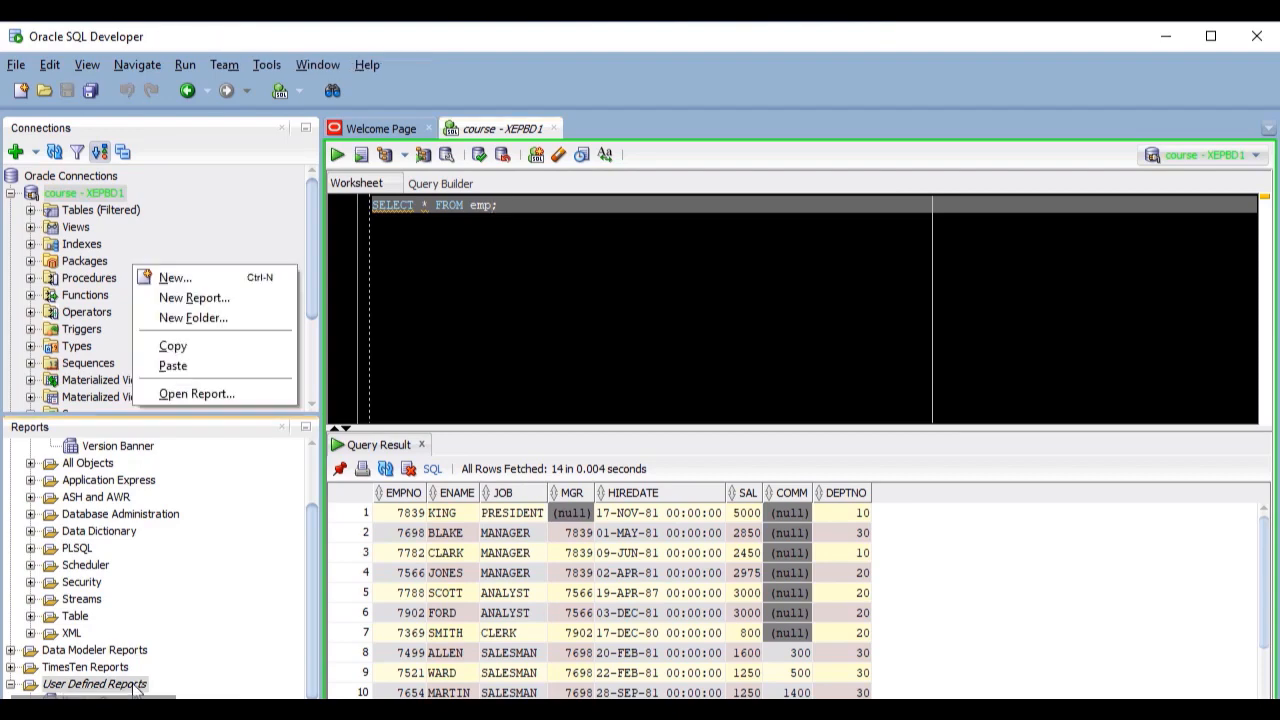
{"action": "left_click", "coordinate": [220, 396]}
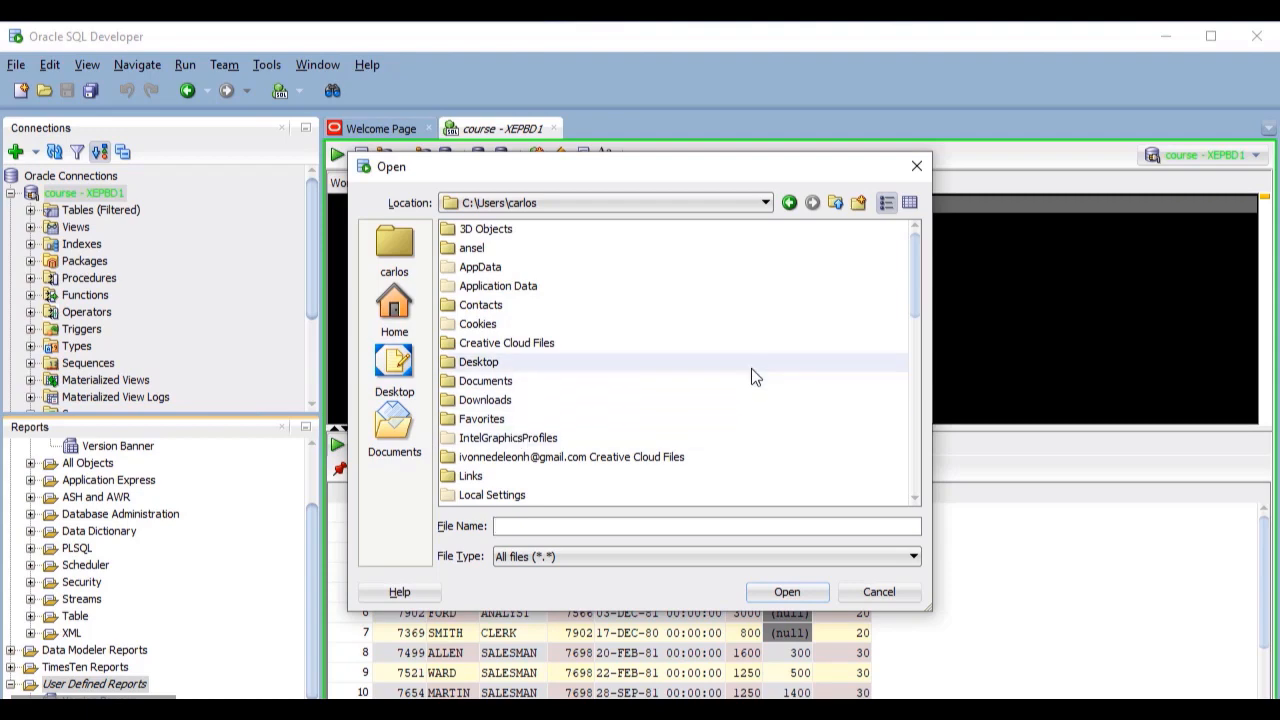
{"action": "scroll", "coordinate": [751, 374], "scroll_direction": "down", "scroll_amount": 4}
{"action": "scroll", "coordinate": [751, 374], "scroll_direction": "up", "scroll_amount": 4}
{"action": "scroll", "coordinate": [751, 370], "scroll_direction": "down", "scroll_amount": 8}
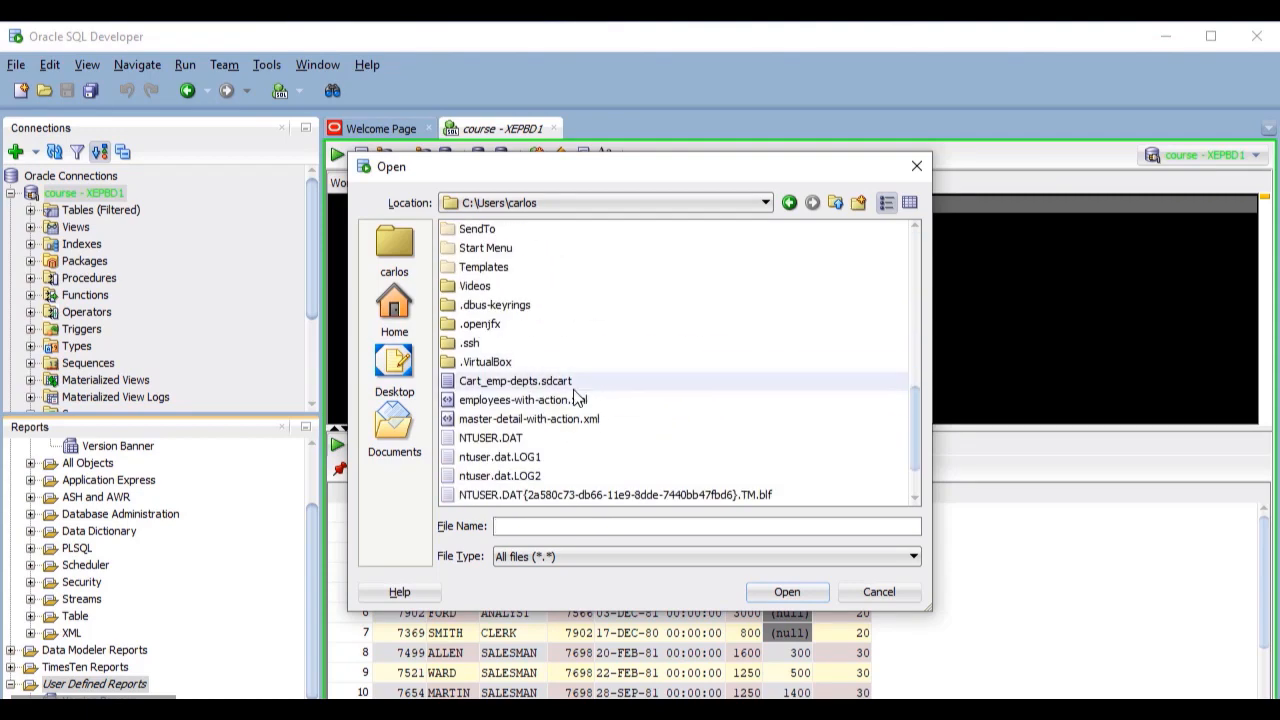
{"action": "left_click", "coordinate": [868, 592]}
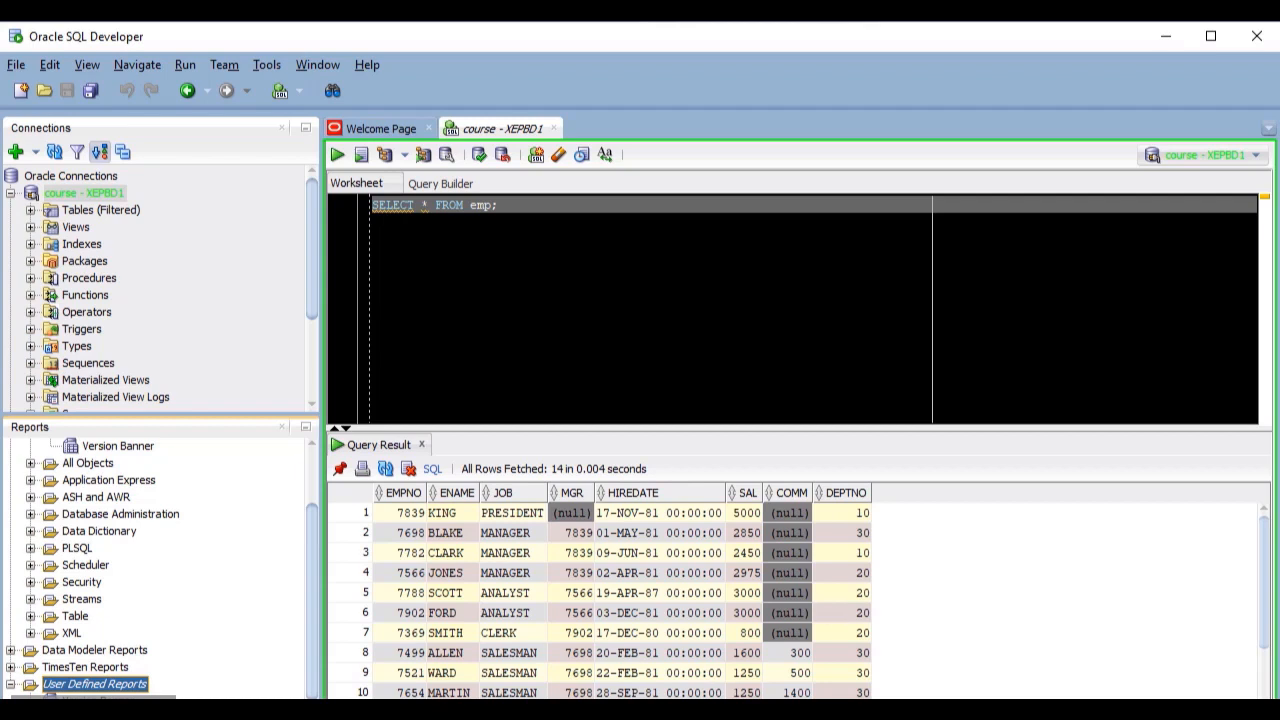
- Start a new report under User Defined Reports and name it myFirstReport
{"action": "right_click", "coordinate": [110, 688]}
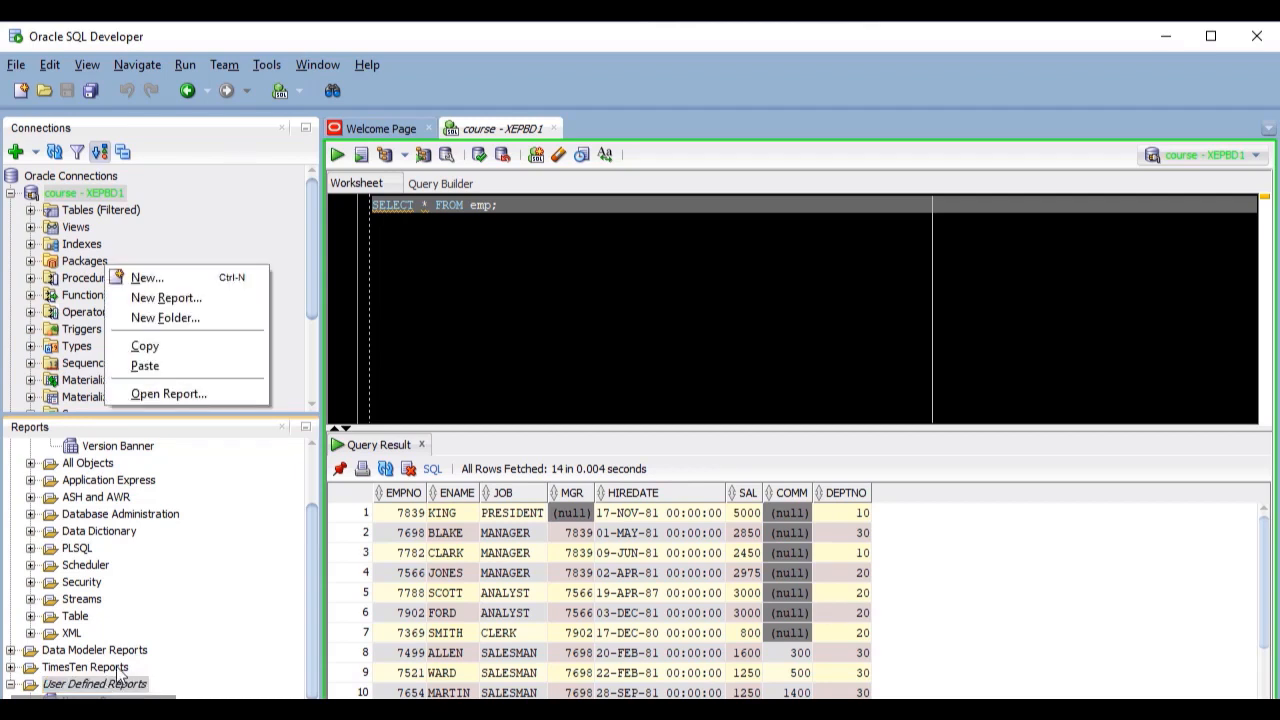
{"action": "left_click", "coordinate": [180, 303]}
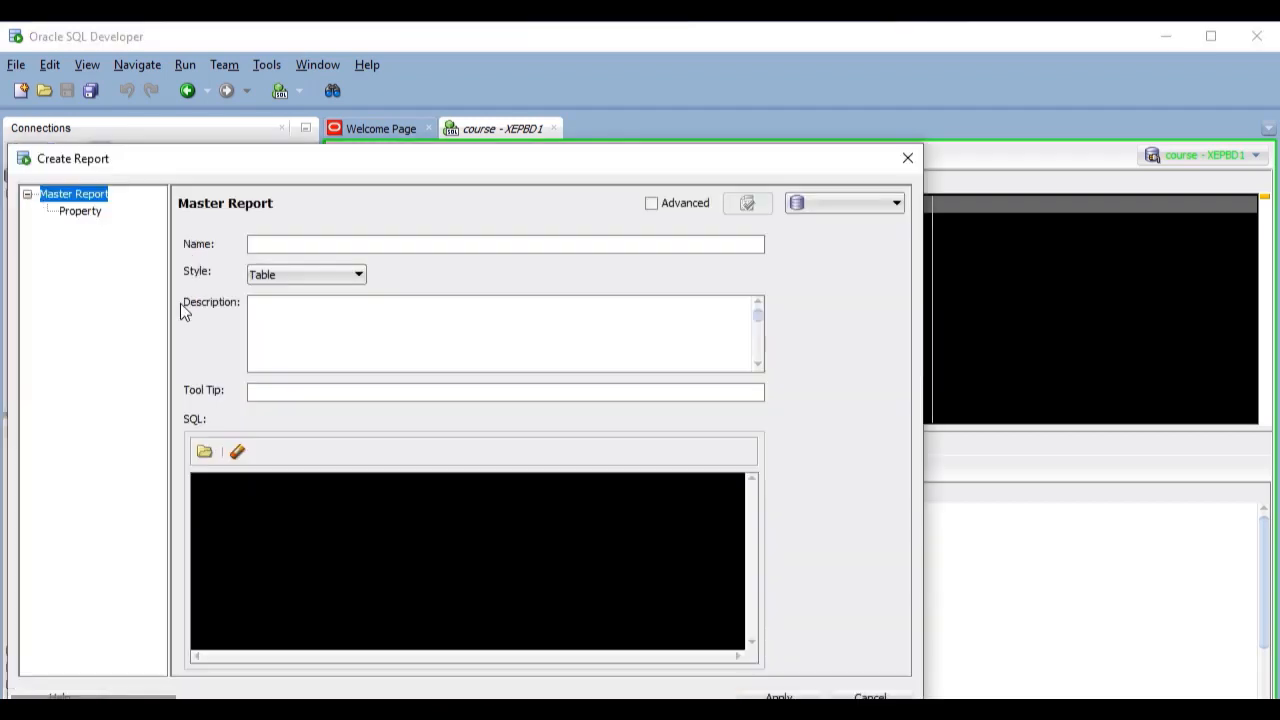
{"action": "left_click", "coordinate": [263, 243]}
{"action": "type", "text": "y"}
{"action": "key", "text": "BackSpace"}
{"action": "type", "text": "myFirstRep"}
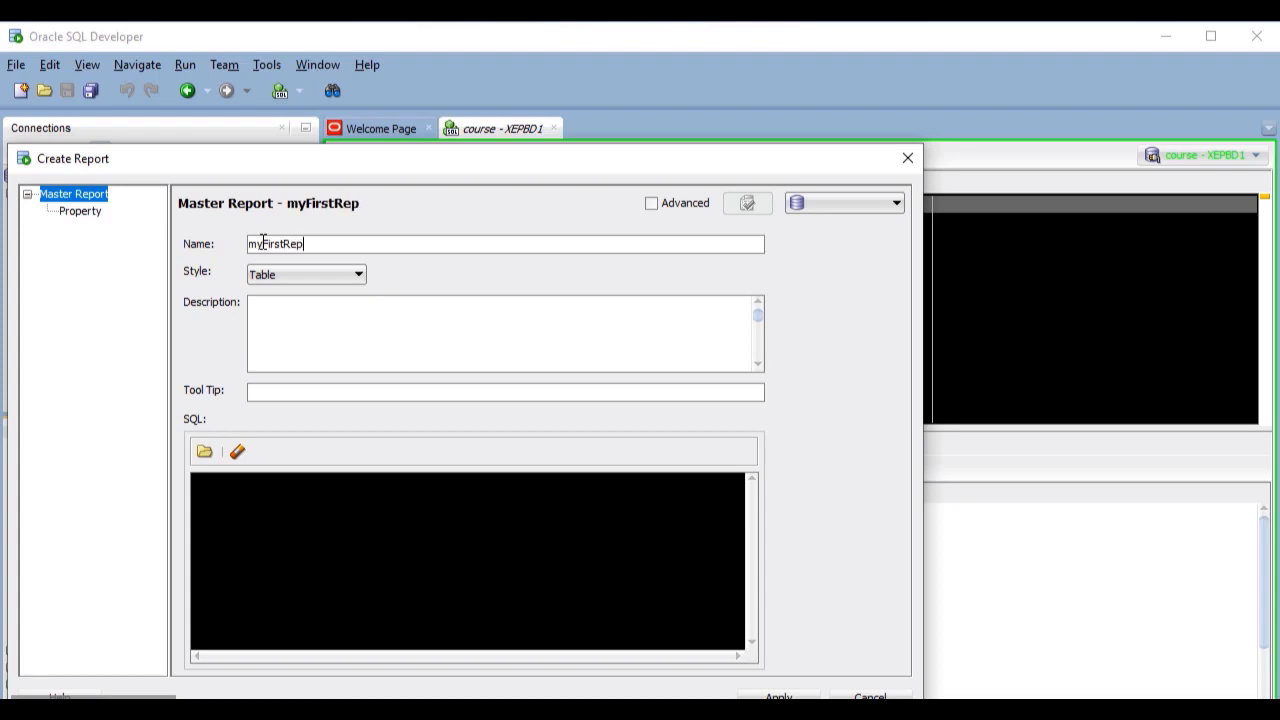
{"action": "type", "text": "ort"}
- Complete the report with description "My first employees report", tool tip "Employees report" and query SELECT * FROM emp, and save it
{"action": "left_click", "coordinate": [307, 308]}
{"action": "type", "text": "My first emp"}
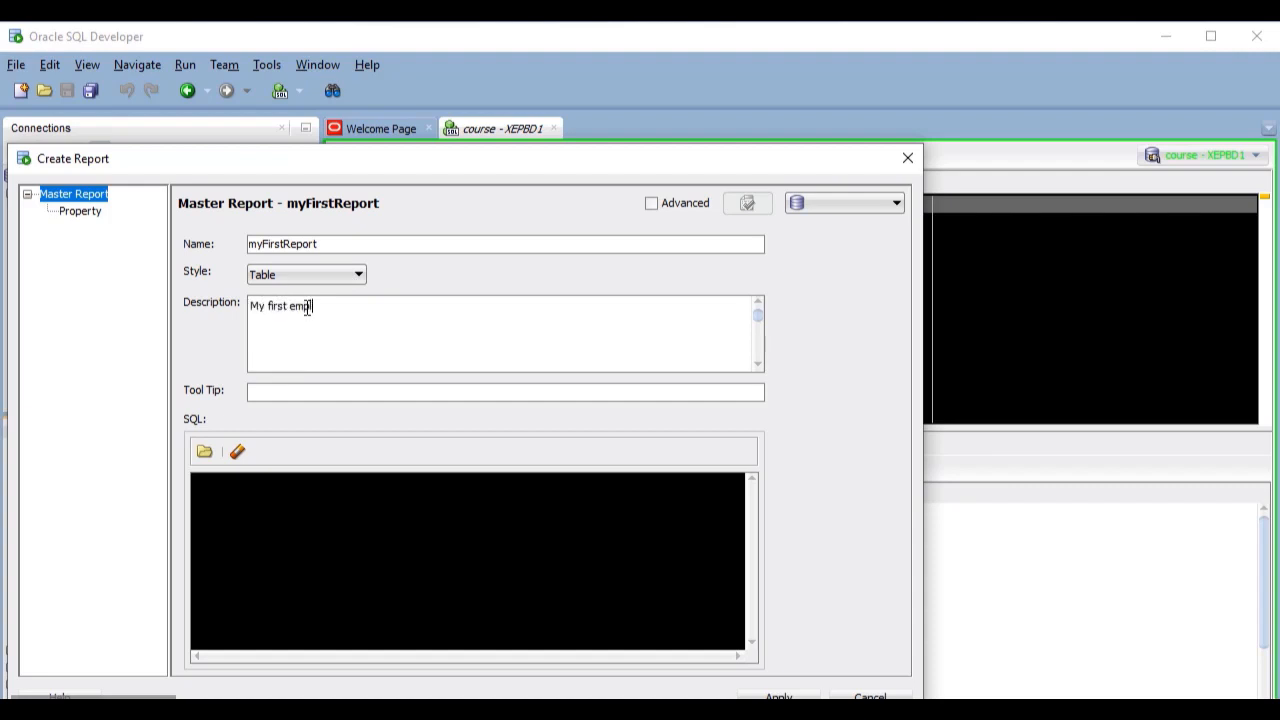
{"action": "type", "text": "loyees report"}
{"action": "left_click", "coordinate": [283, 391]}
{"action": "type", "text": "Employees "}
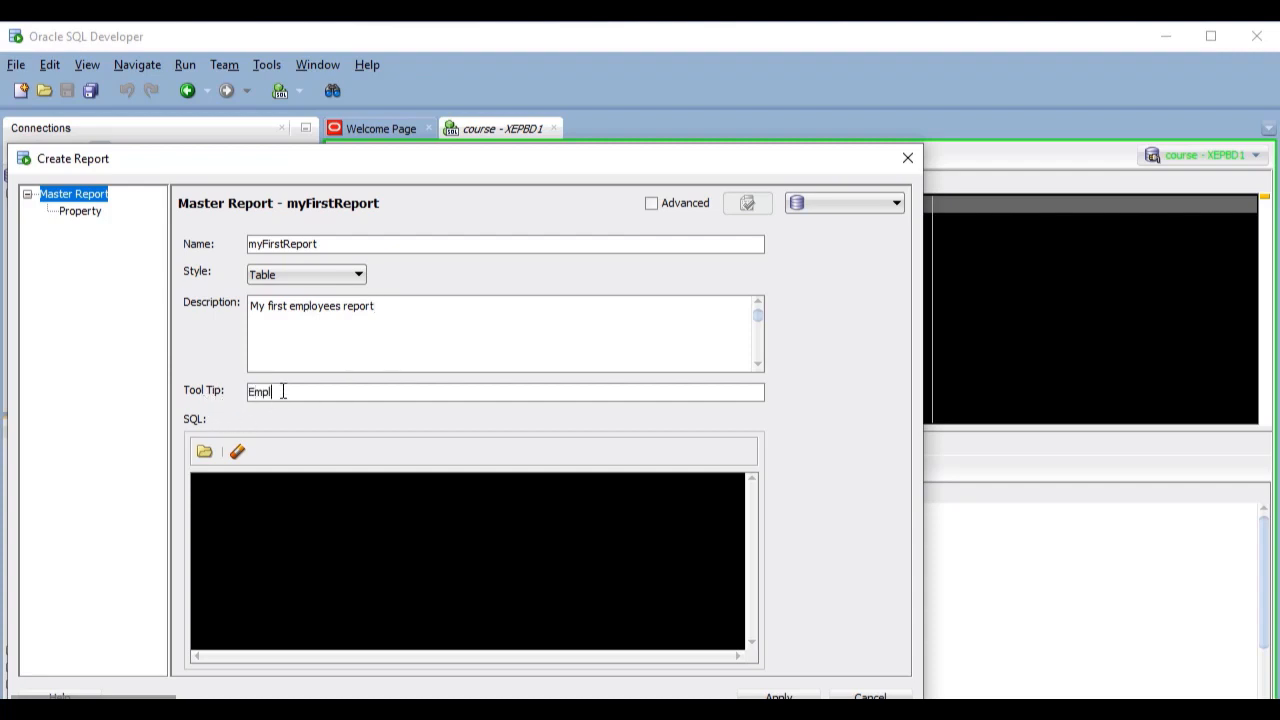
{"action": "type", "text": "report"}
{"action": "type", "text": "SELECT * FROM emp"}
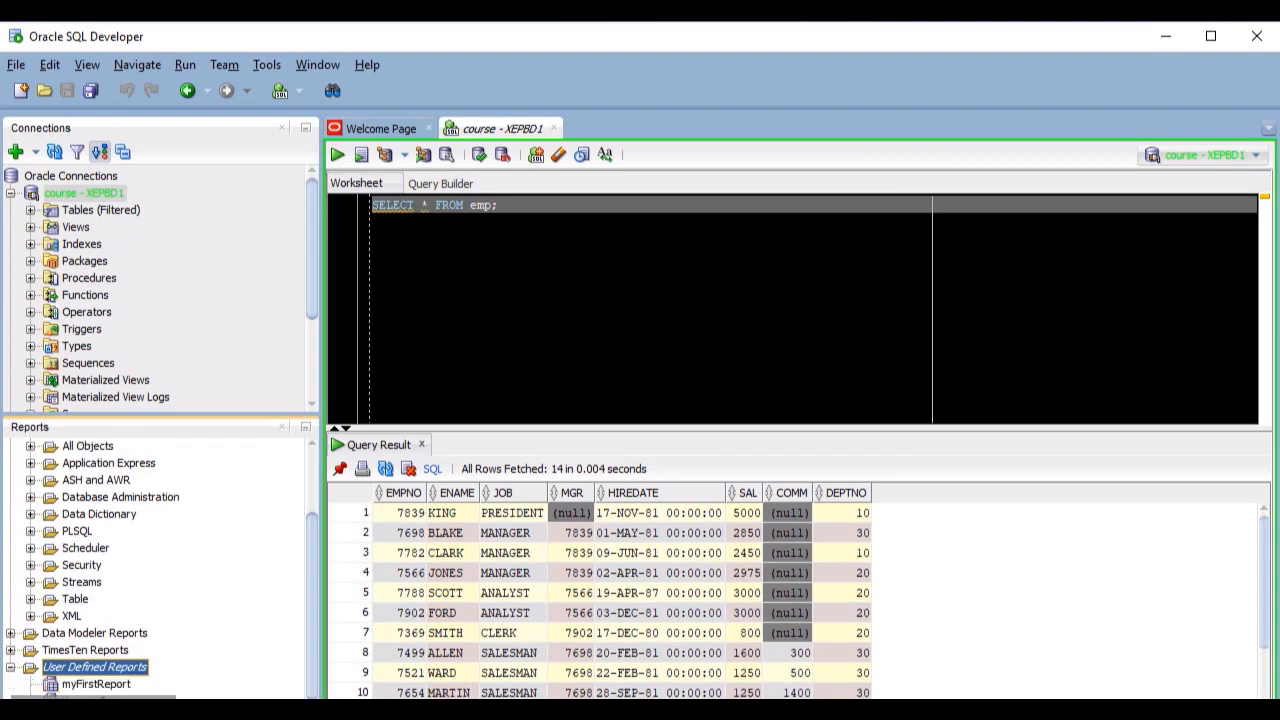
- Run myFirstReport on the course - XEPBD1 connection and inspect the column header options of its result grid
{"action": "double_click", "coordinate": [84, 688]}
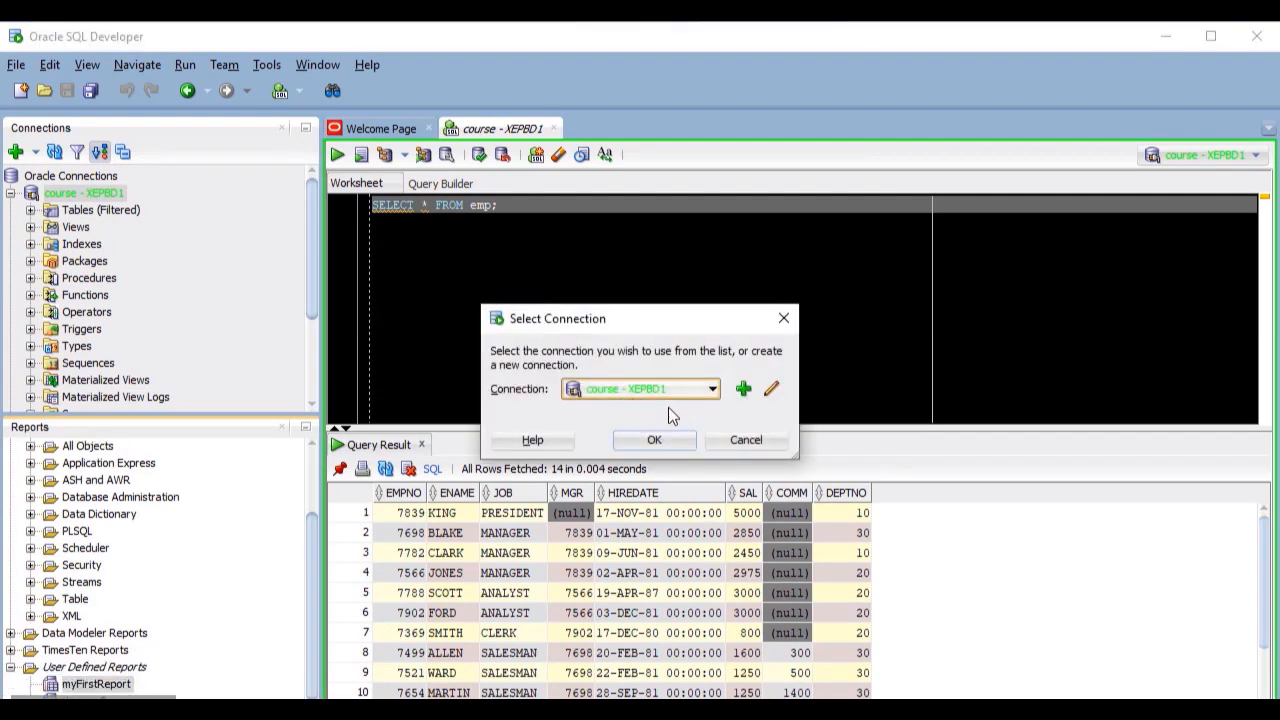
{"action": "left_click", "coordinate": [669, 440]}
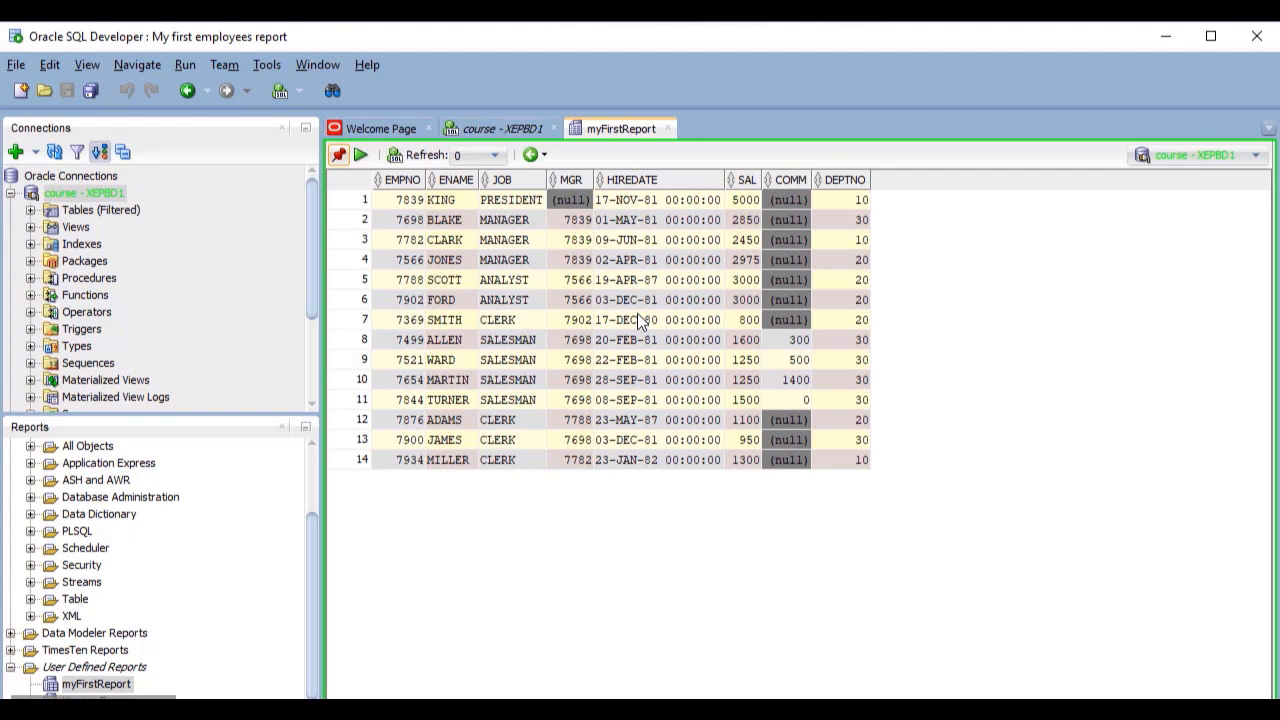
{"action": "left_click", "coordinate": [537, 180]}
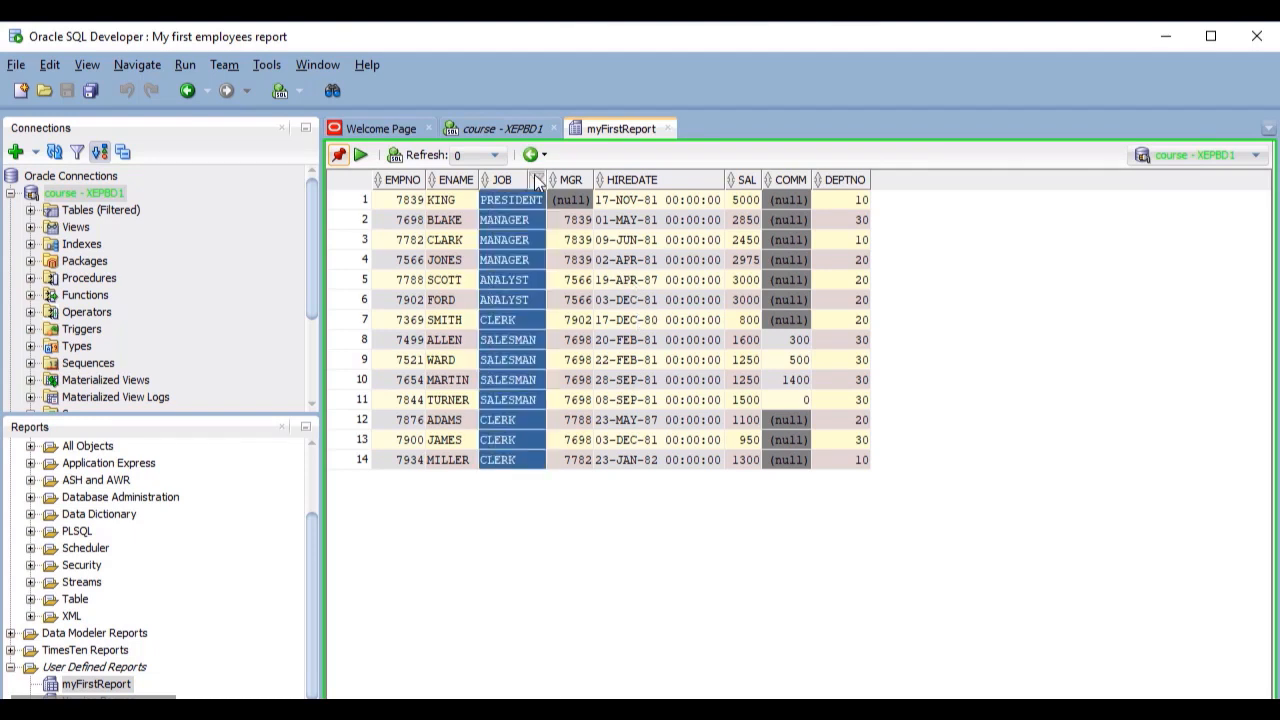
{"action": "left_click_drag", "start_coordinate": [537, 180], "coordinate": [445, 178]}
{"action": "right_click", "coordinate": [445, 178]}
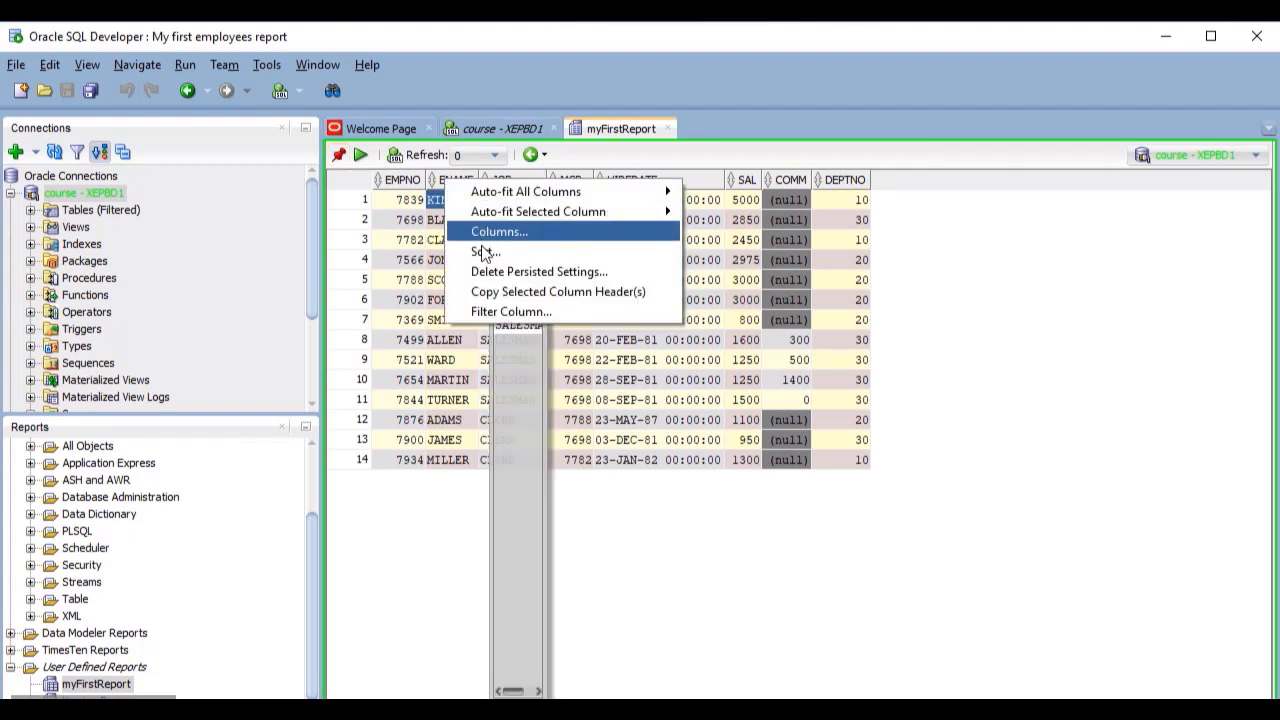
{"action": "left_click", "coordinate": [419, 307]}
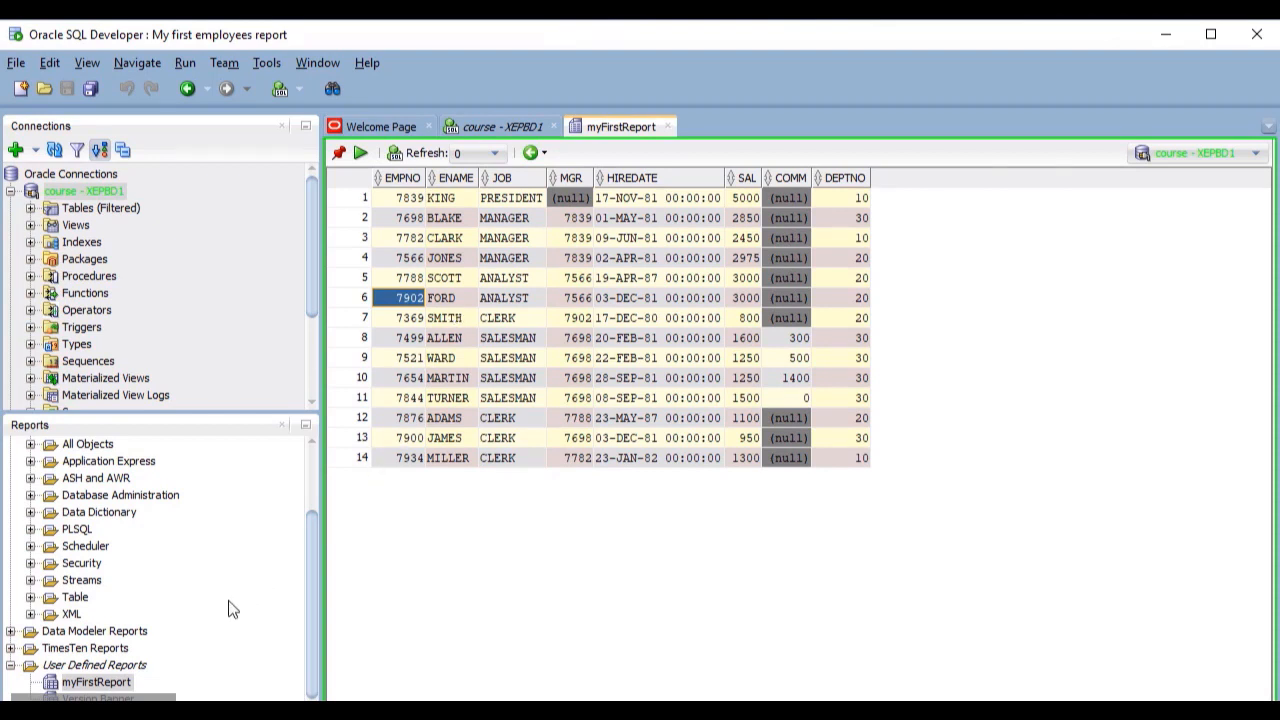
- Add the condition WHERE deptno = :dept to myFirstReport's SQL query and run the report for department 10
{"action": "right_click", "coordinate": [107, 686]}
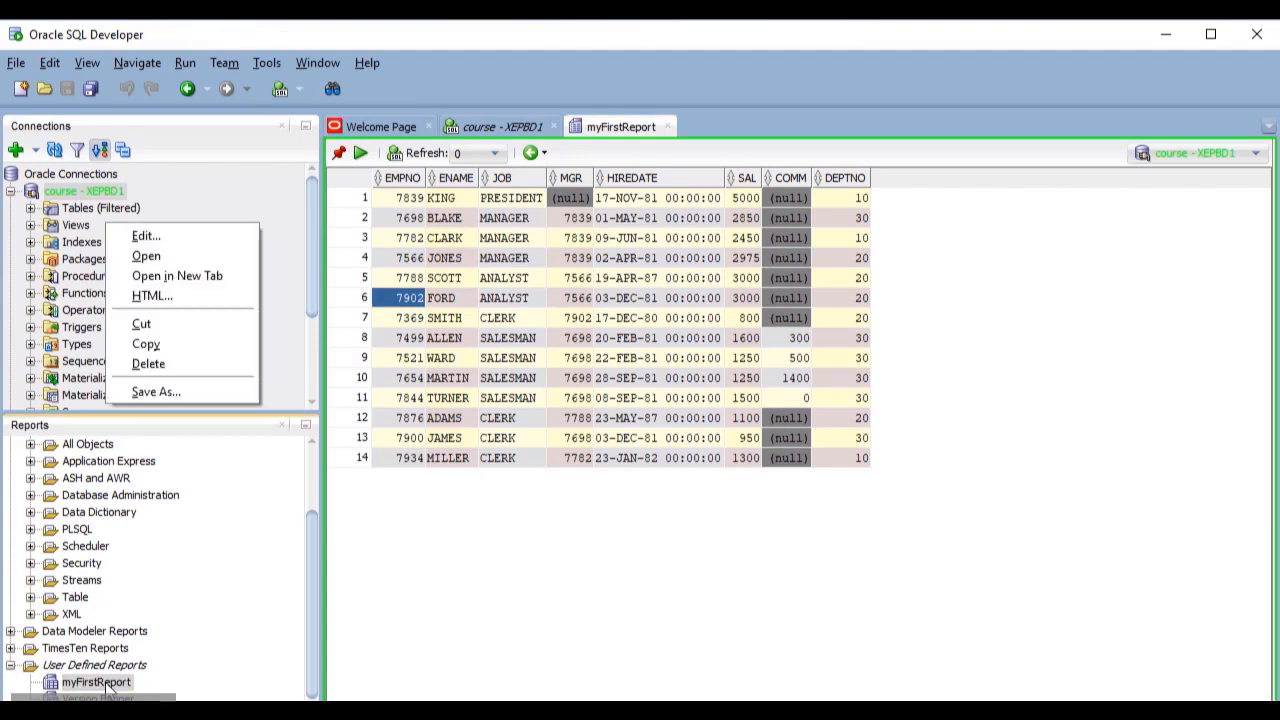
{"action": "left_click", "coordinate": [186, 238]}
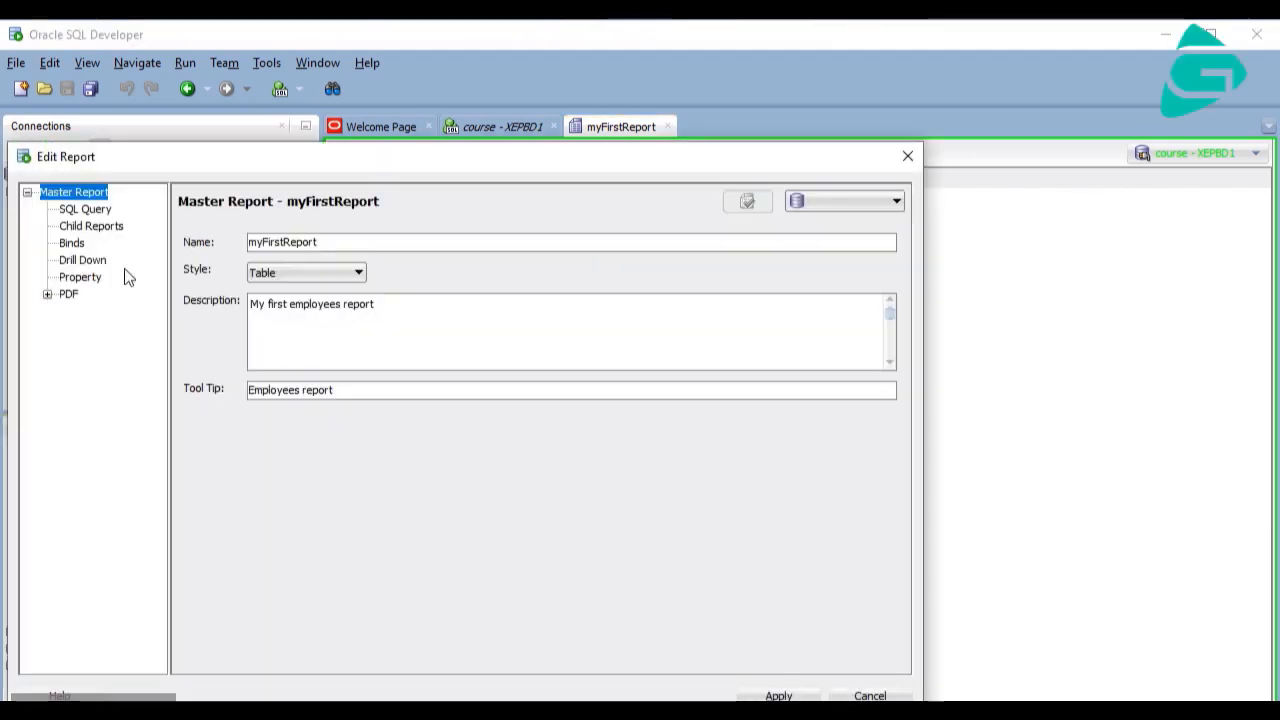
{"action": "left_click", "coordinate": [80, 210]}
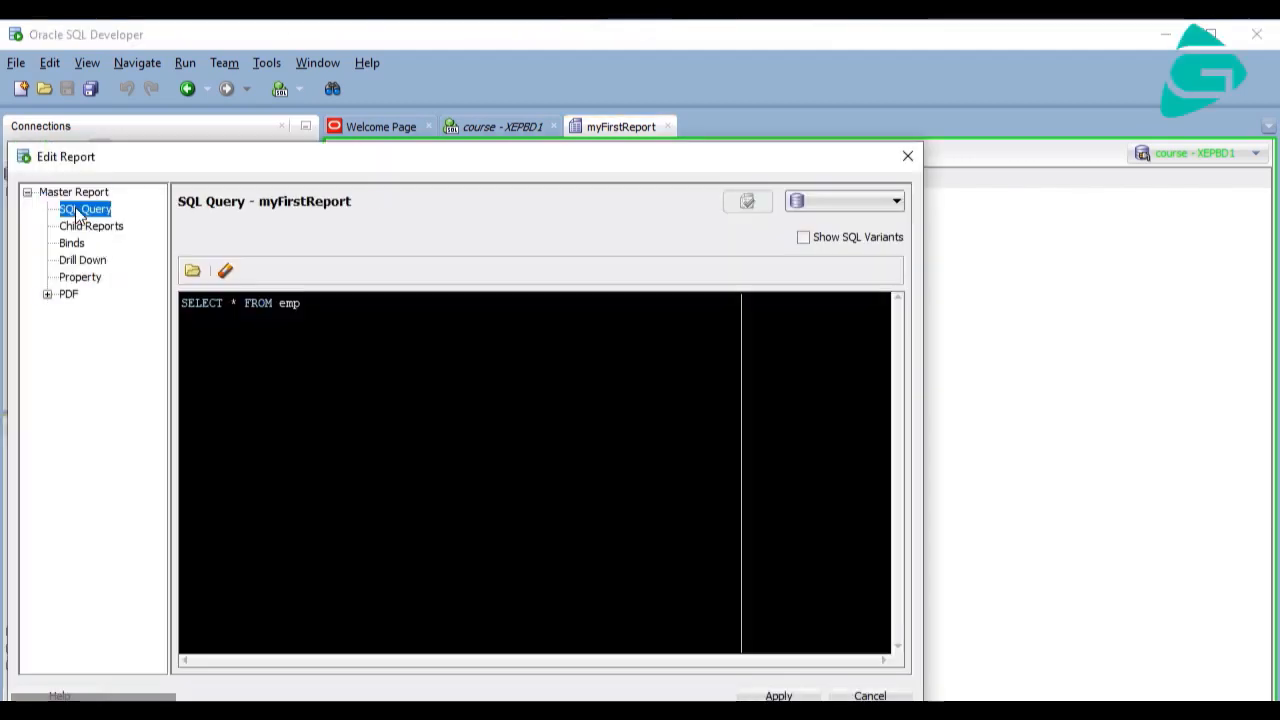
{"action": "left_click", "coordinate": [326, 300]}
{"action": "type", "text": "WH"}
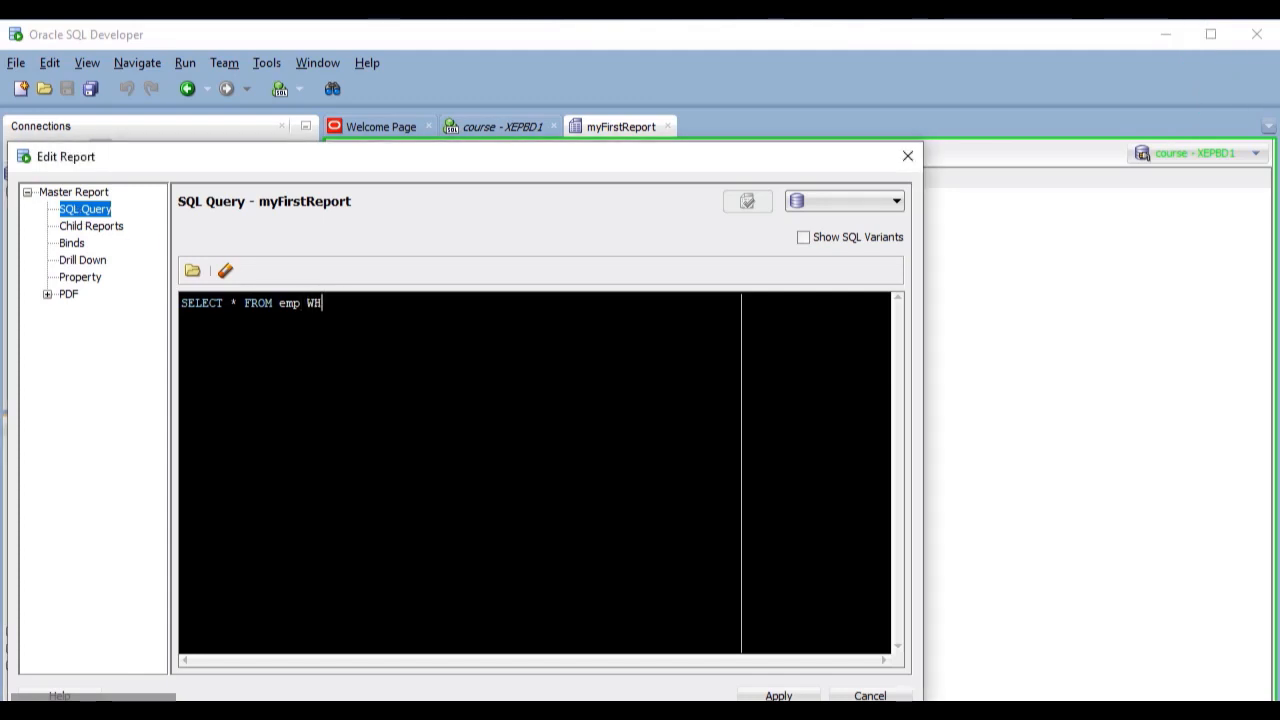
{"action": "type", "text": "ERE deptno"}
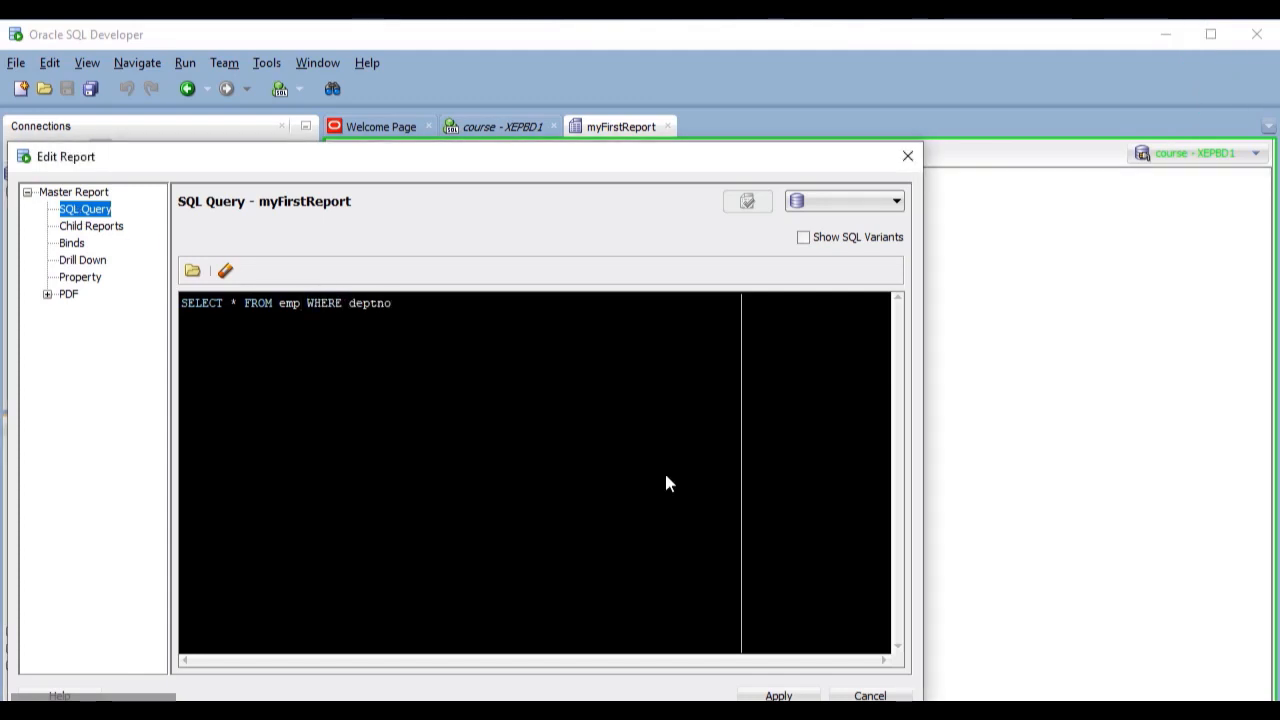
{"action": "type", "text": " = :dept"}
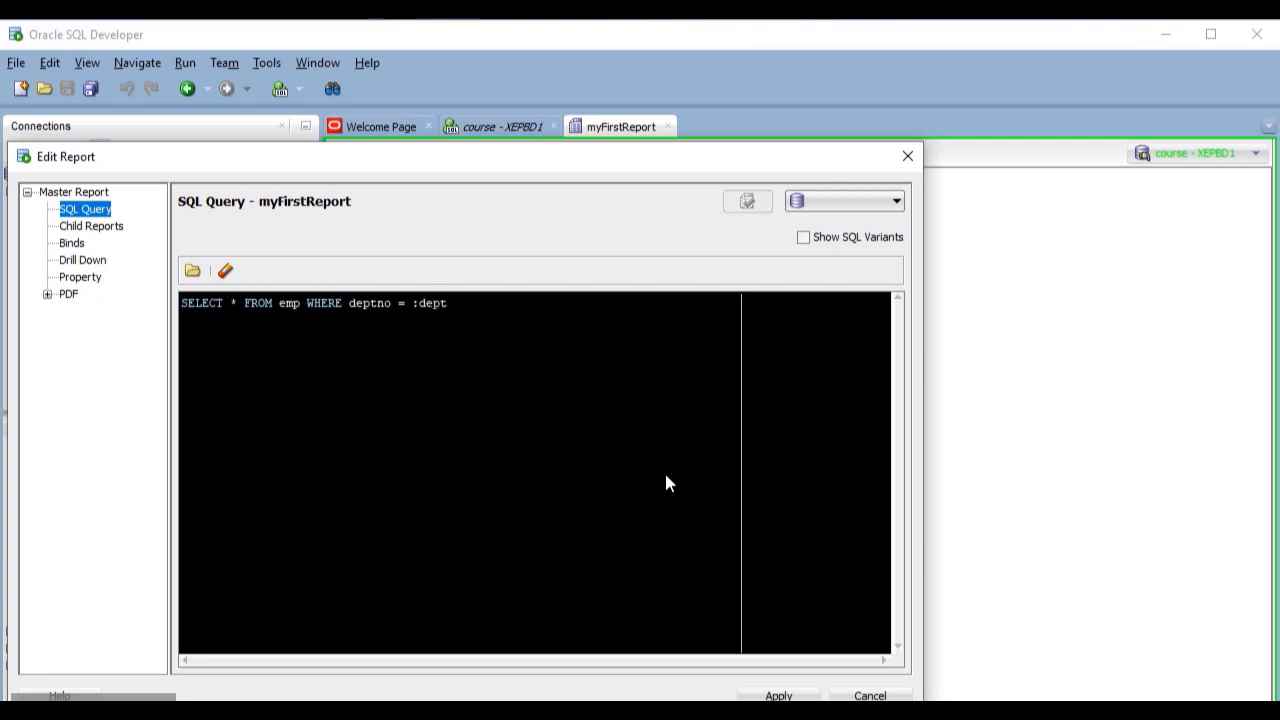
{"action": "left_click", "coordinate": [778, 695]}
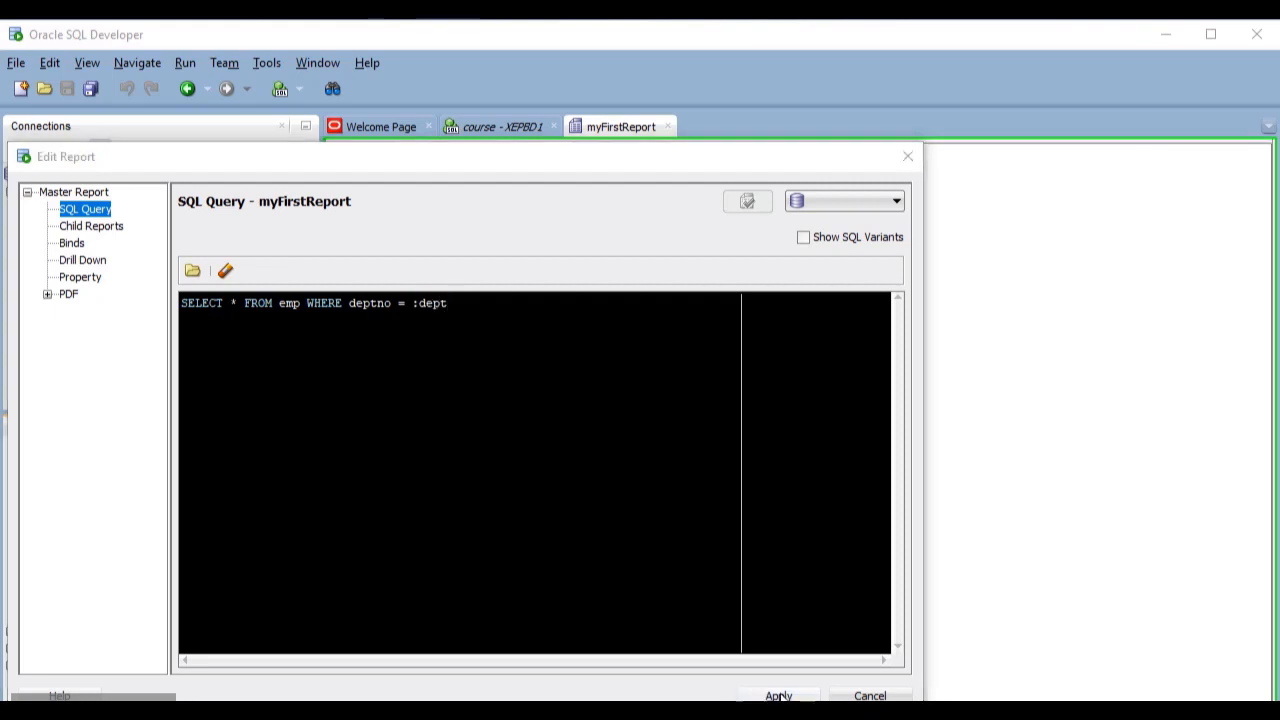
{"action": "left_click", "coordinate": [679, 478]}
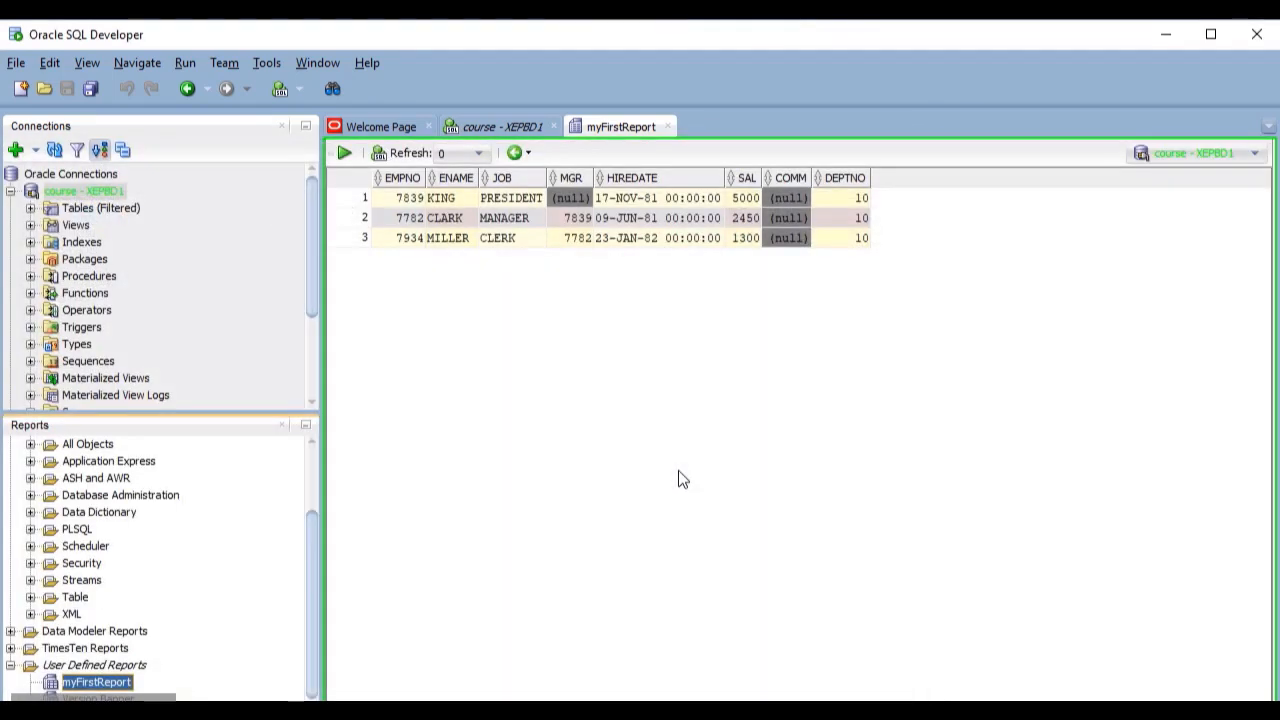
- Run myFirstReport again with the dept bind value set to 20
{"action": "left_click", "coordinate": [344, 153]}
{"action": "left_click_drag", "start_coordinate": [664, 391], "coordinate": [592, 392]}
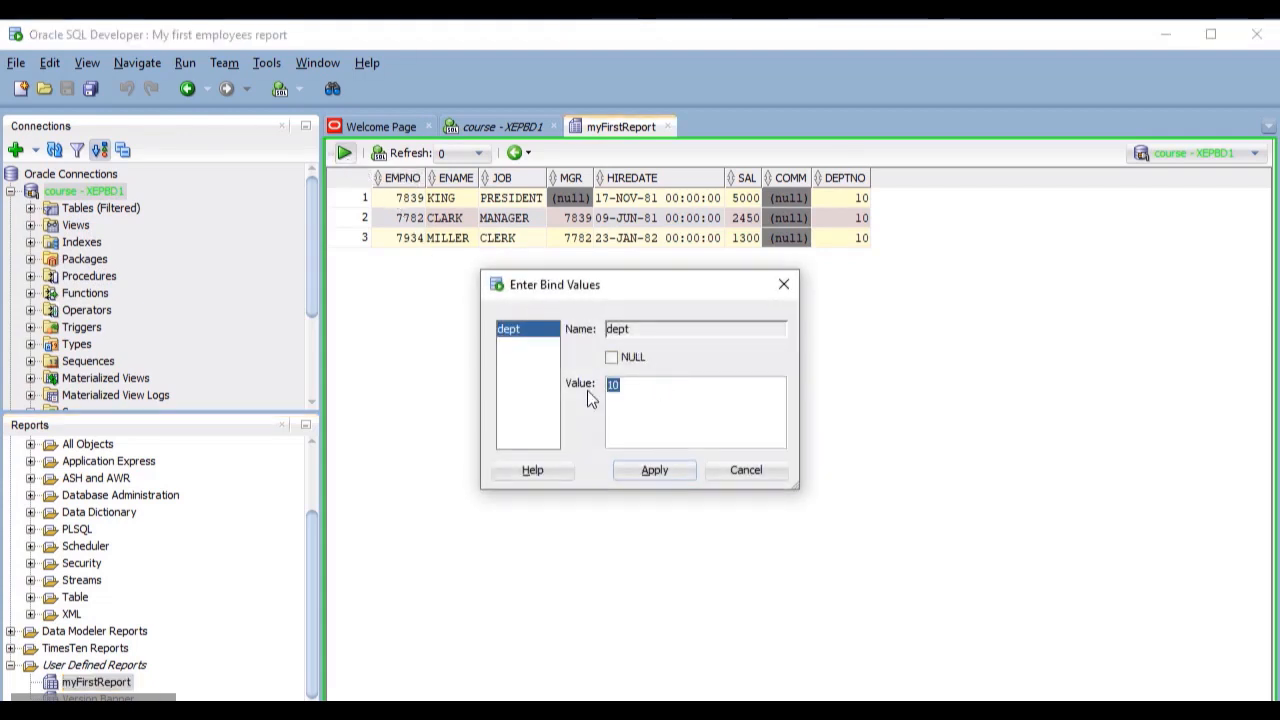
{"action": "type", "text": "20"}
{"action": "left_click", "coordinate": [639, 475]}
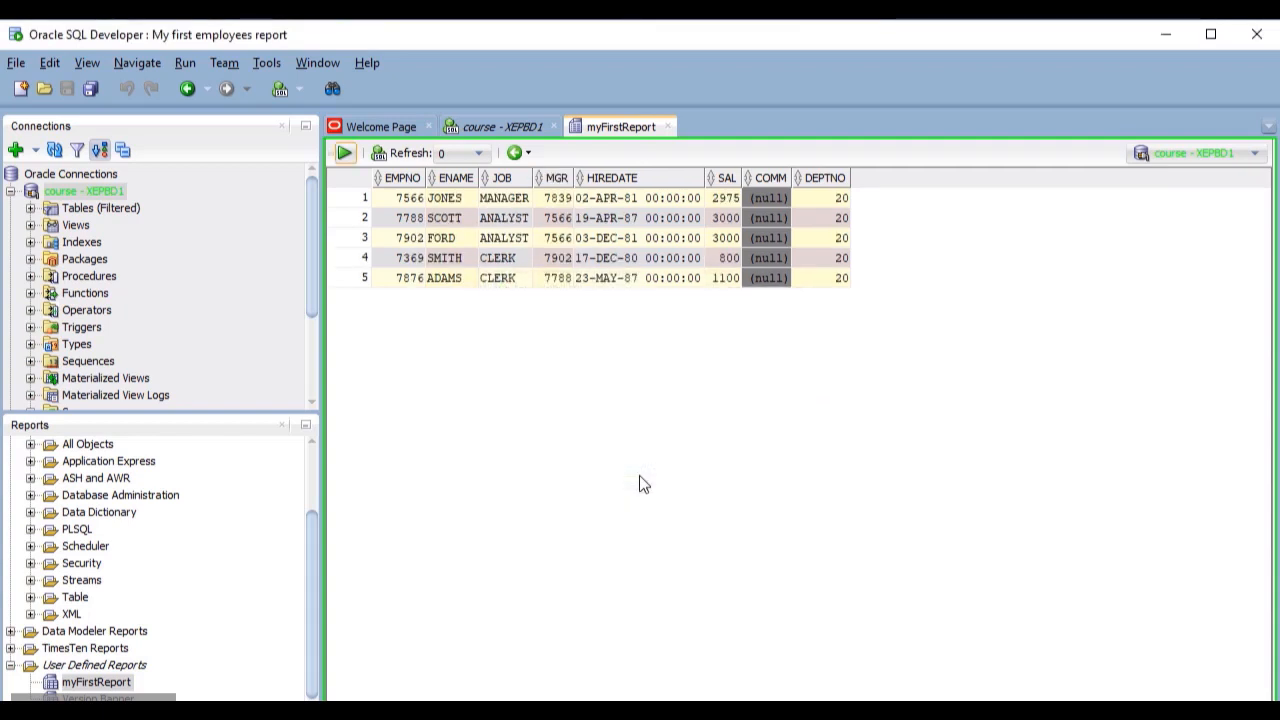
- Run myFirstReport again with NULL as the dept bind value
{"action": "left_click", "coordinate": [344, 152]}
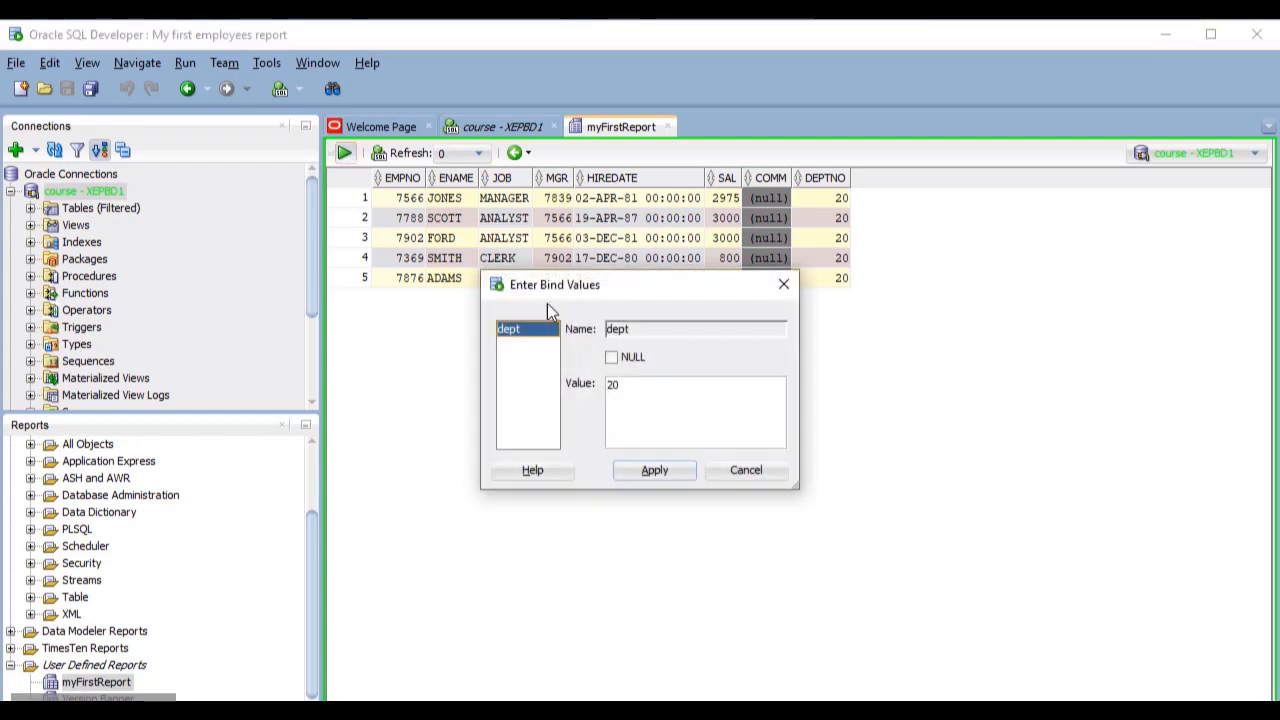
{"action": "left_click", "coordinate": [613, 358]}
{"action": "left_click", "coordinate": [644, 467]}
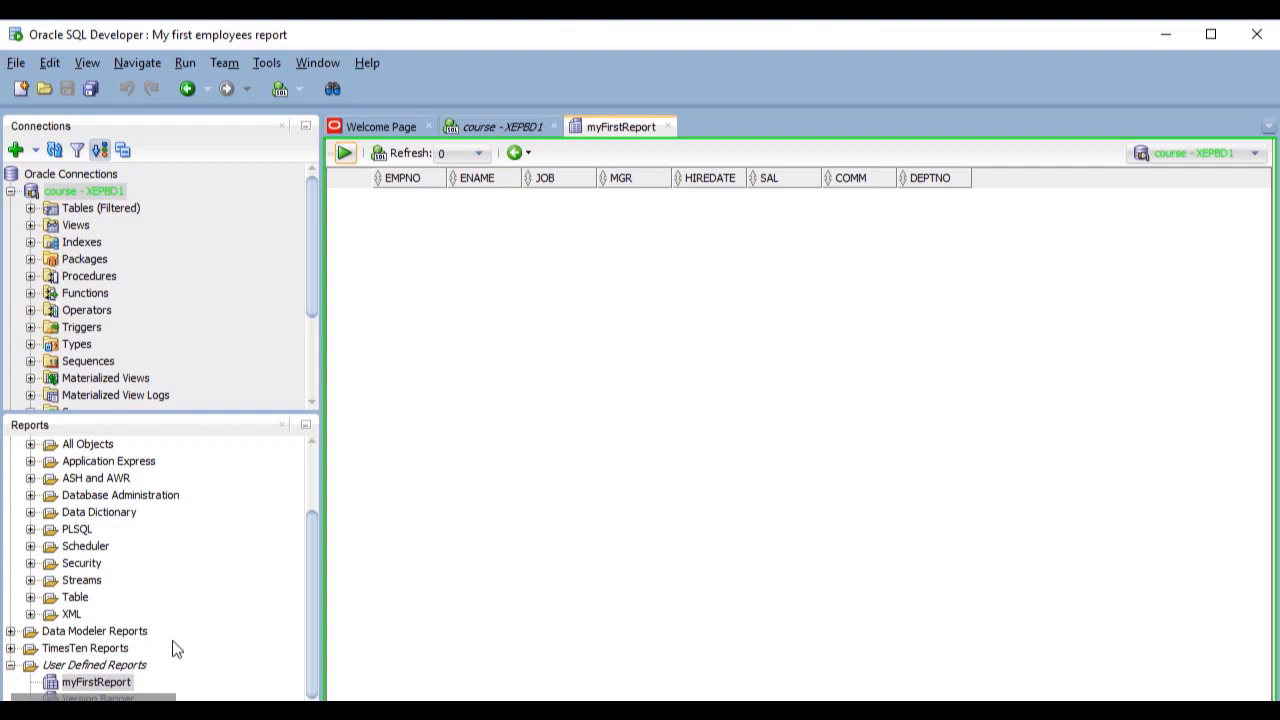
- Edit myFirstReport's SQL query so its condition reads WHERE :dept IS NULL OR deptno = :dept, and apply the change
{"action": "right_click", "coordinate": [124, 682]}
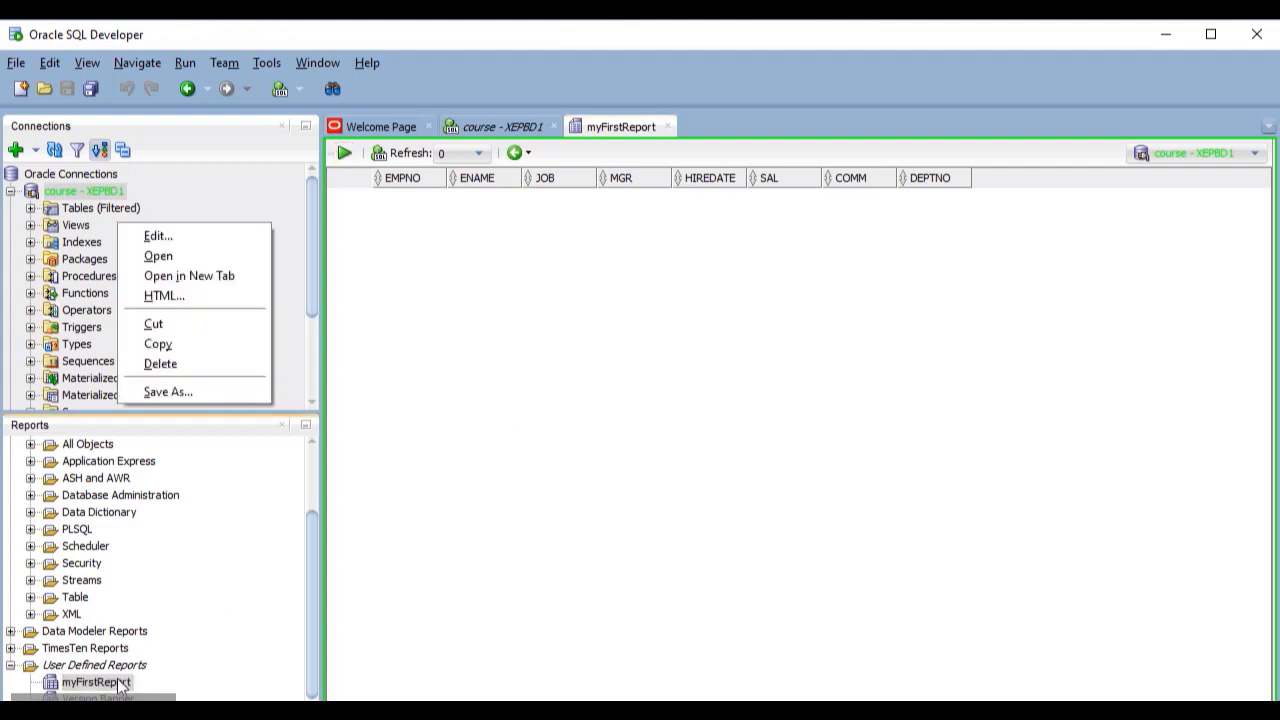
{"action": "left_click", "coordinate": [176, 240]}
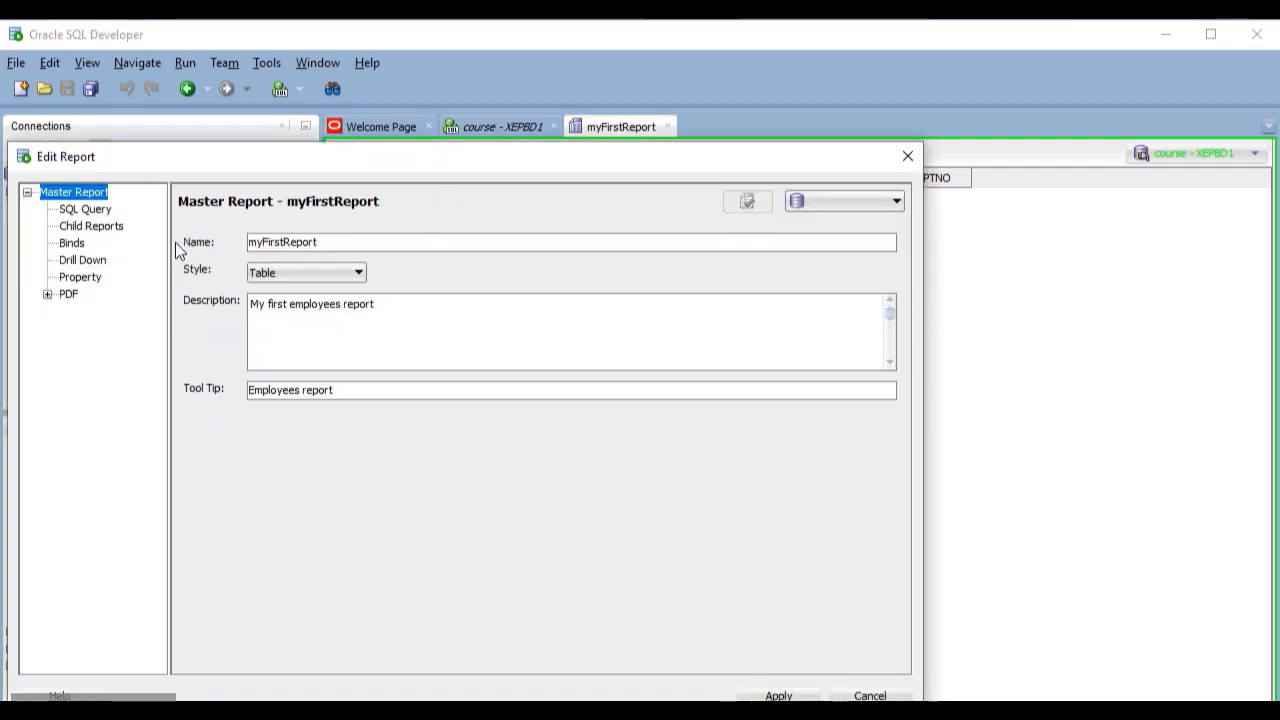
{"action": "left_click", "coordinate": [88, 214]}
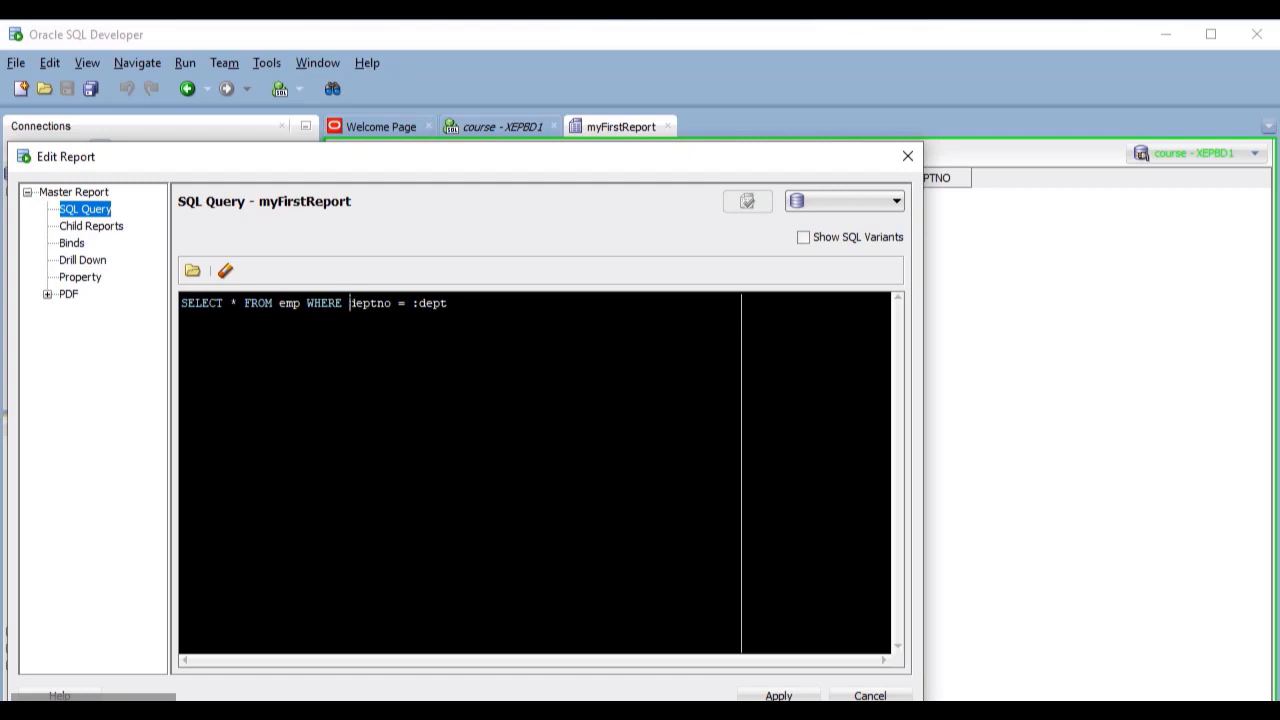
{"action": "type", "text": ":dept "}
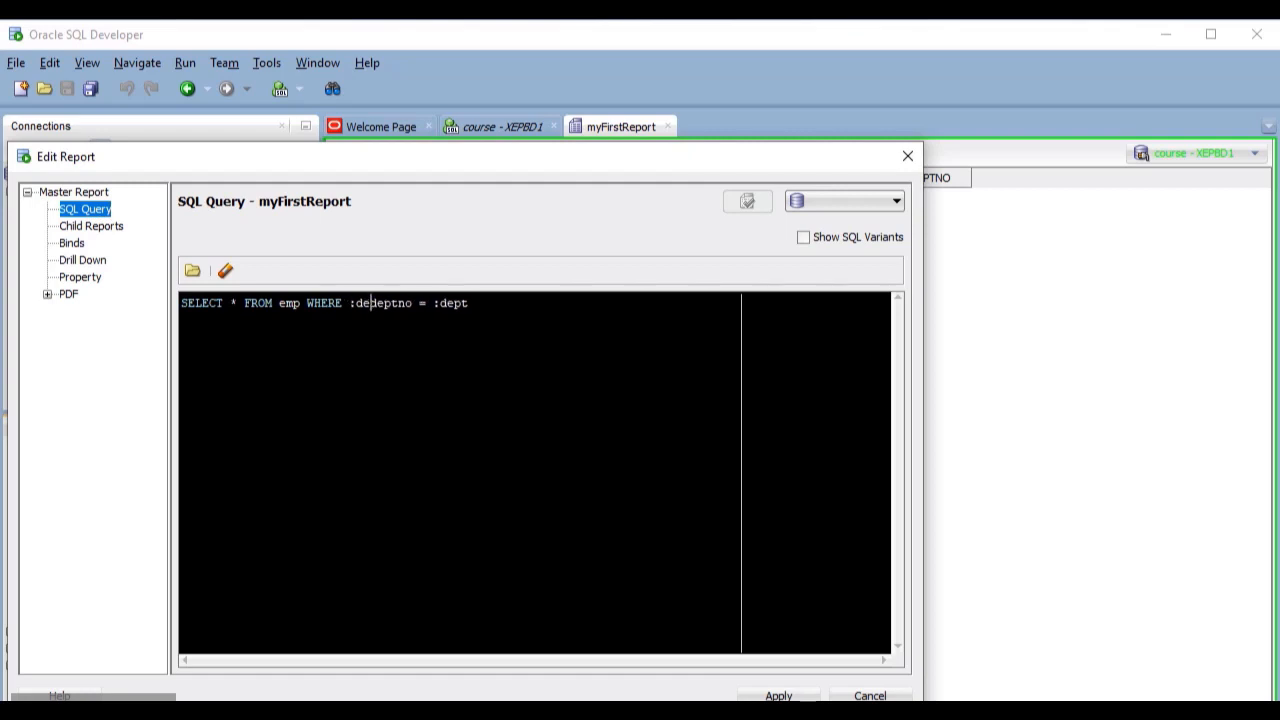
{"action": "type", "text": "IS NULL OR"}
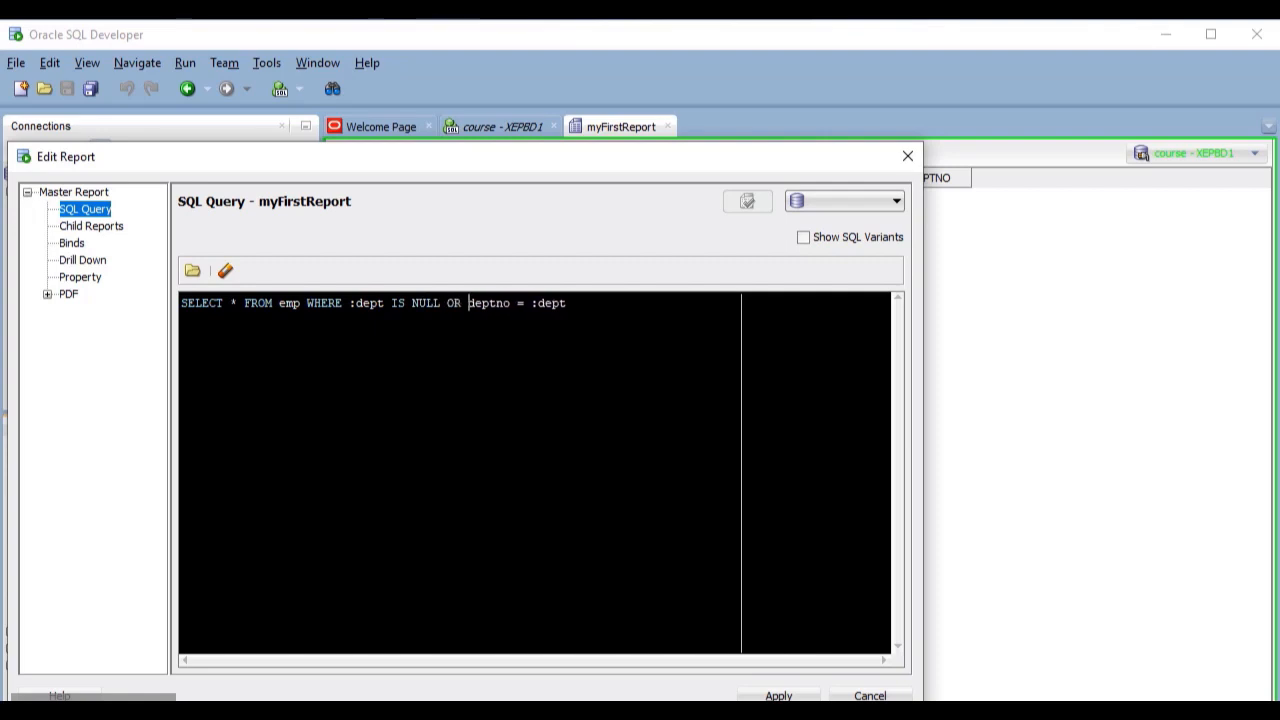
{"action": "left_click", "coordinate": [770, 695]}
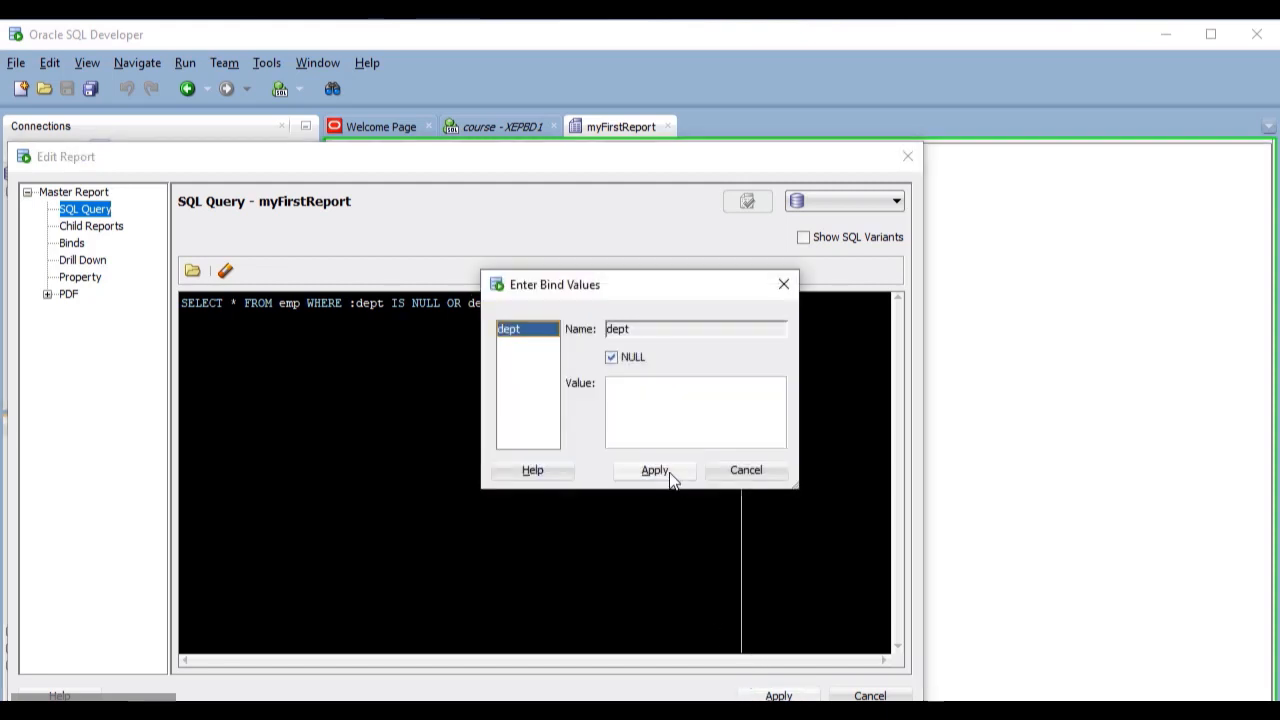
- Run the edited myFirstReport for department 10
{"action": "left_click", "coordinate": [677, 404]}
{"action": "type", "text": "10"}
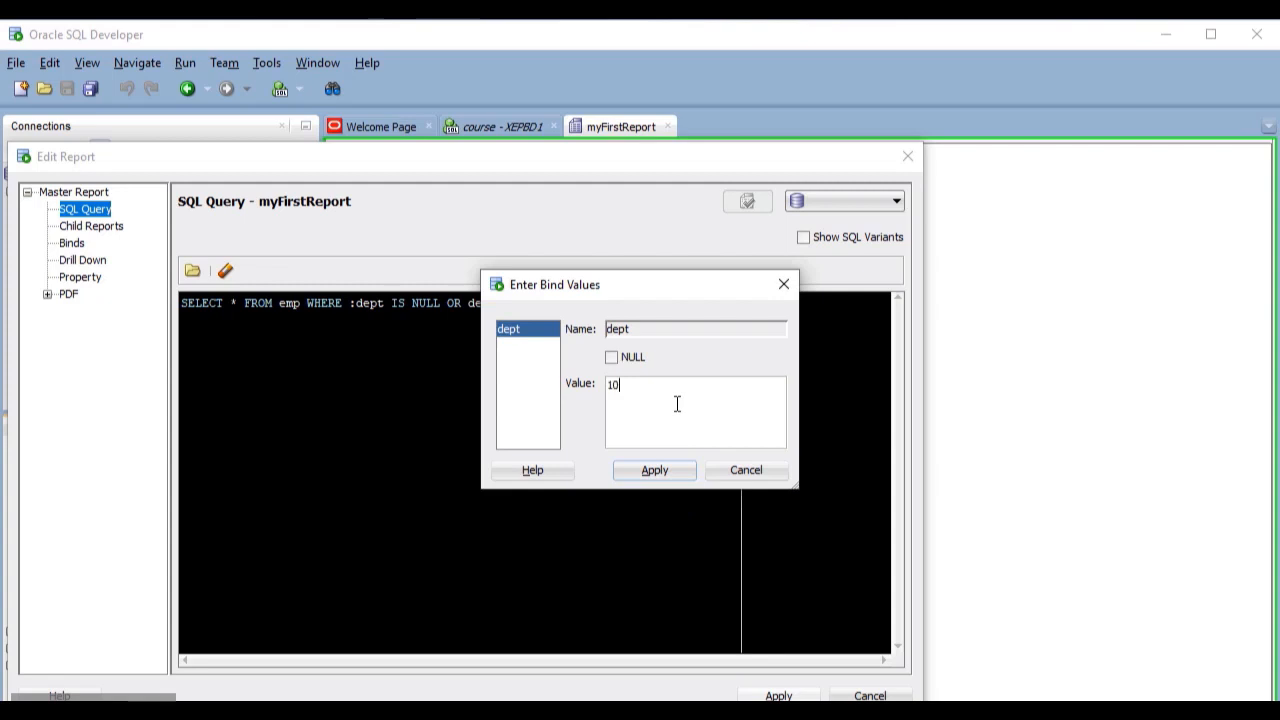
{"action": "left_click", "coordinate": [660, 469]}
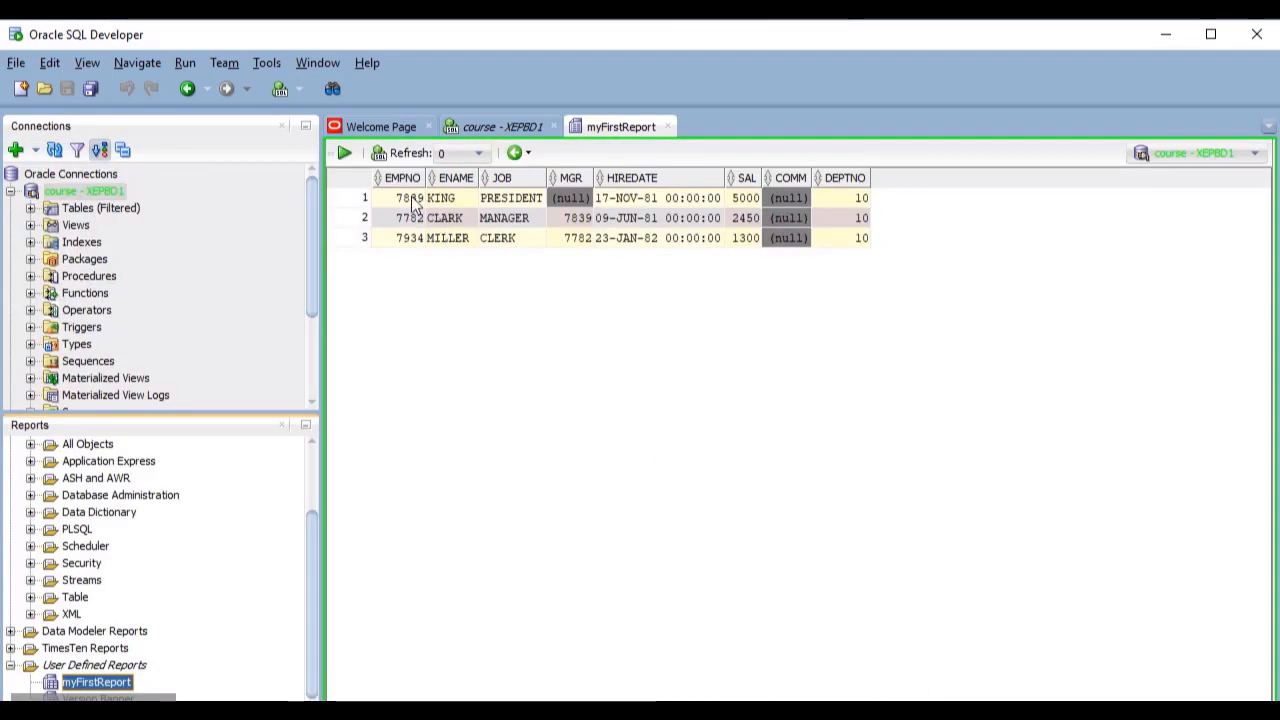
- Rerun the edited report with dept as NULL and check the options available for its result grid, such as Export
{"action": "left_click", "coordinate": [344, 153]}
{"action": "left_click", "coordinate": [611, 358]}
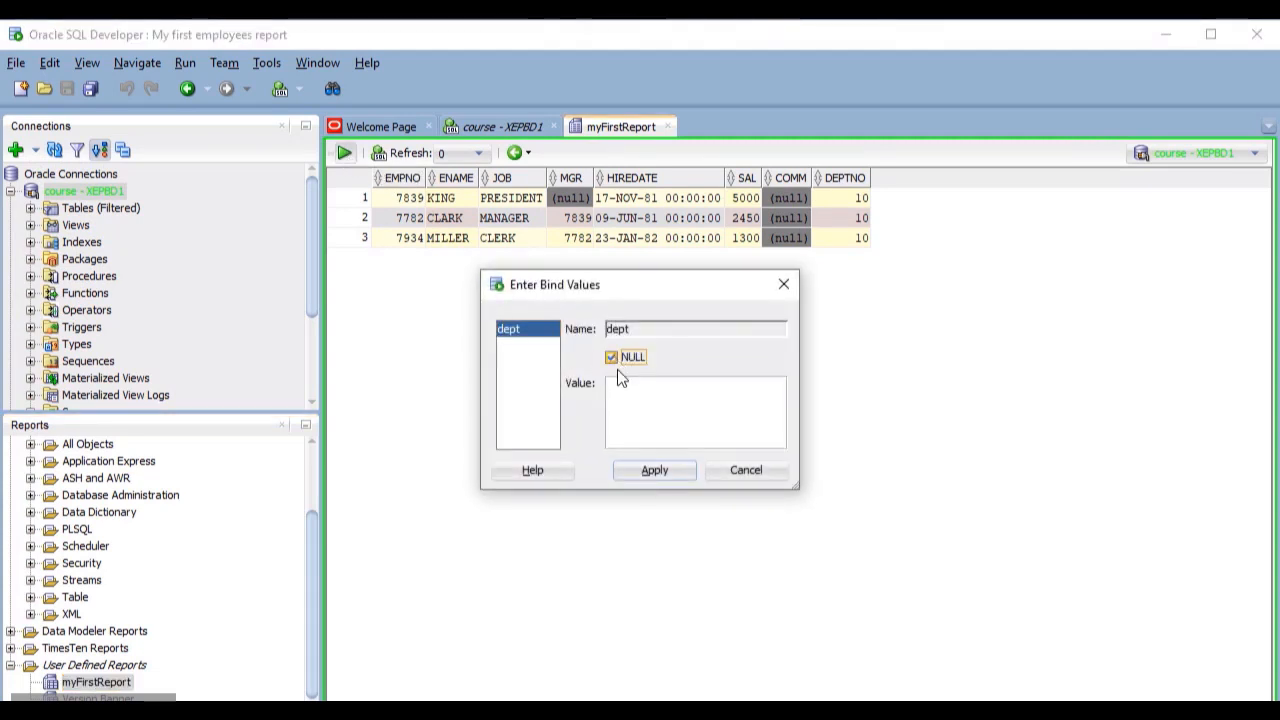
{"action": "left_click", "coordinate": [673, 471]}
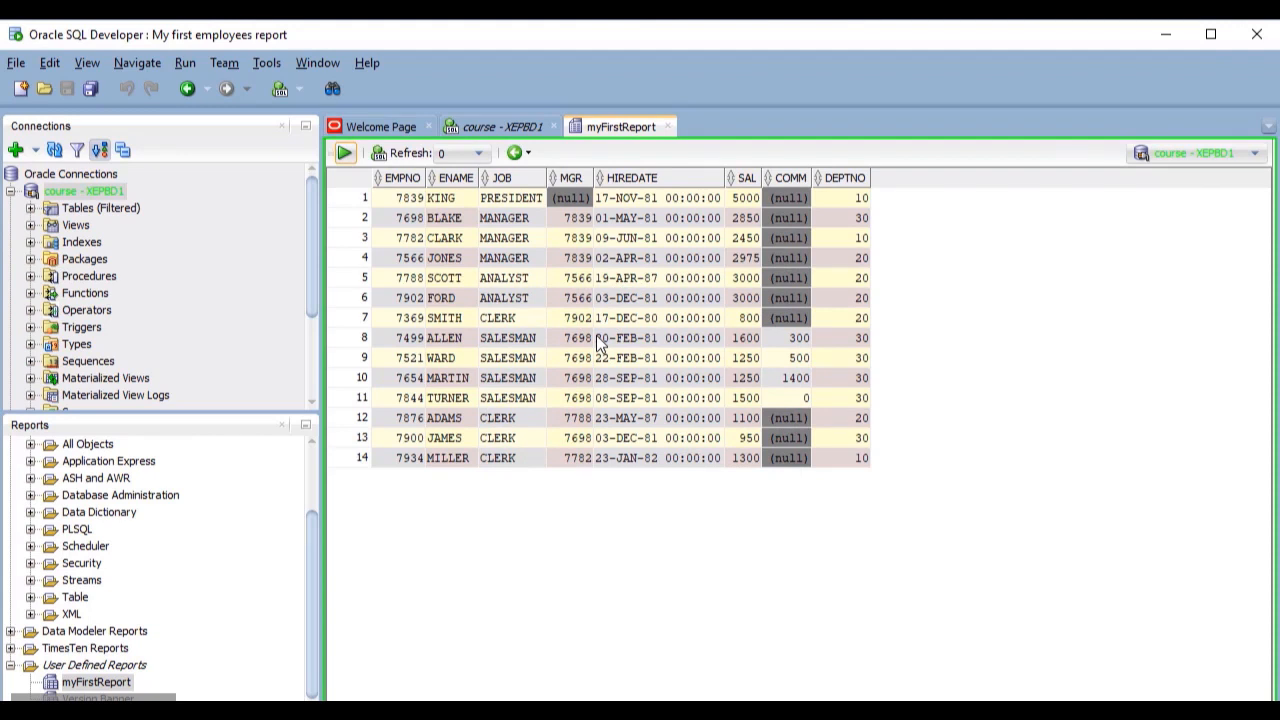
{"action": "right_click", "coordinate": [509, 262]}
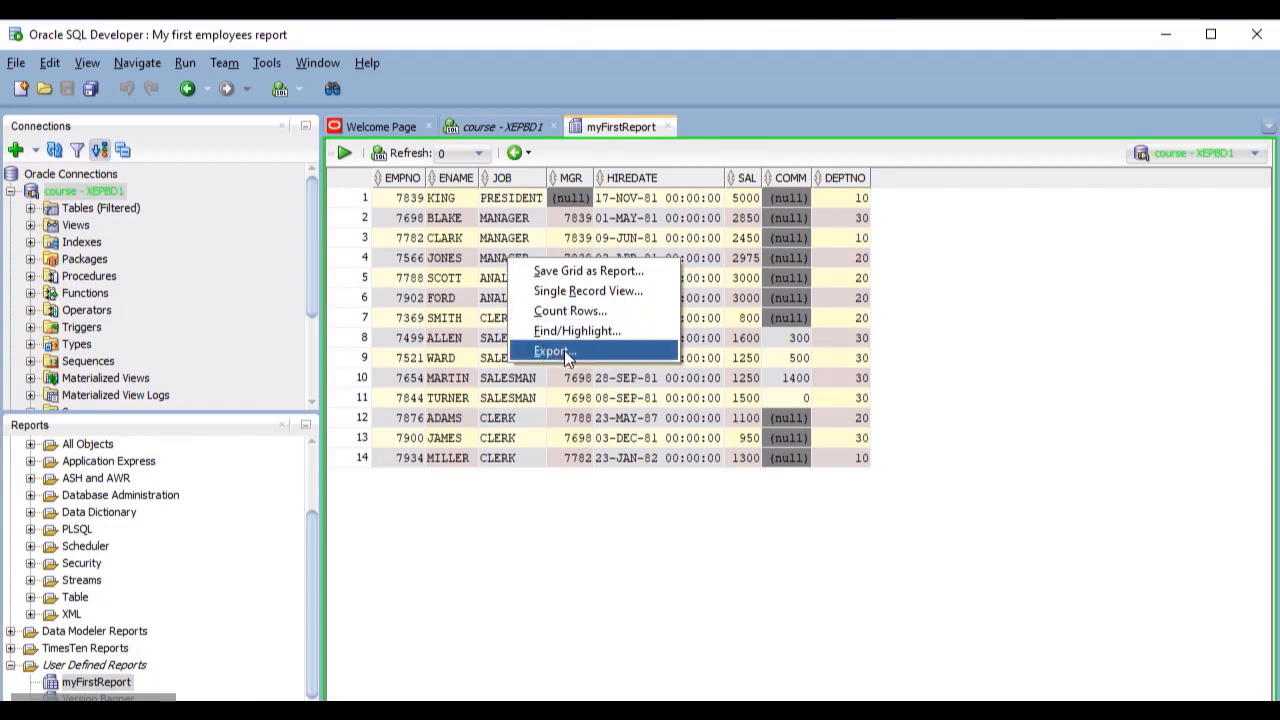
{"action": "left_click", "coordinate": [590, 380]}
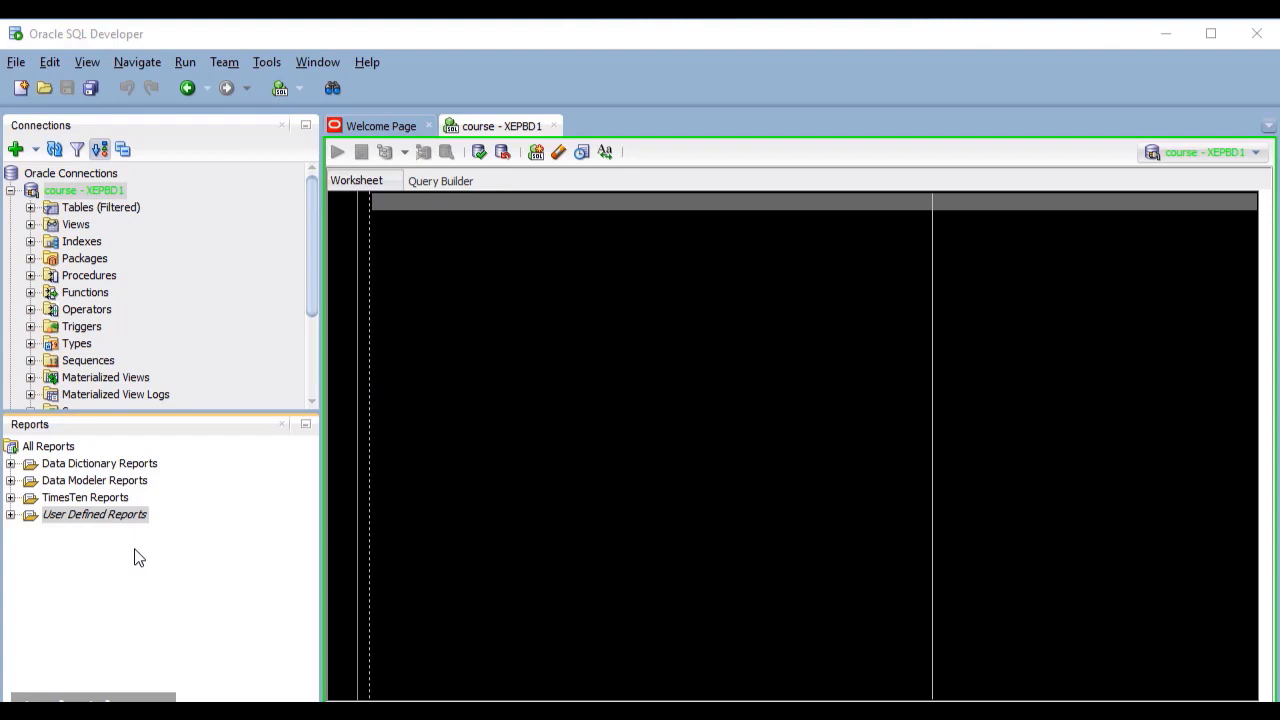
- Run the Waits and Events report Events In The Past X Minutes with X 3000 and show the SQL text for Disk file operations I/O
{"action": "left_click", "coordinate": [10, 465]}
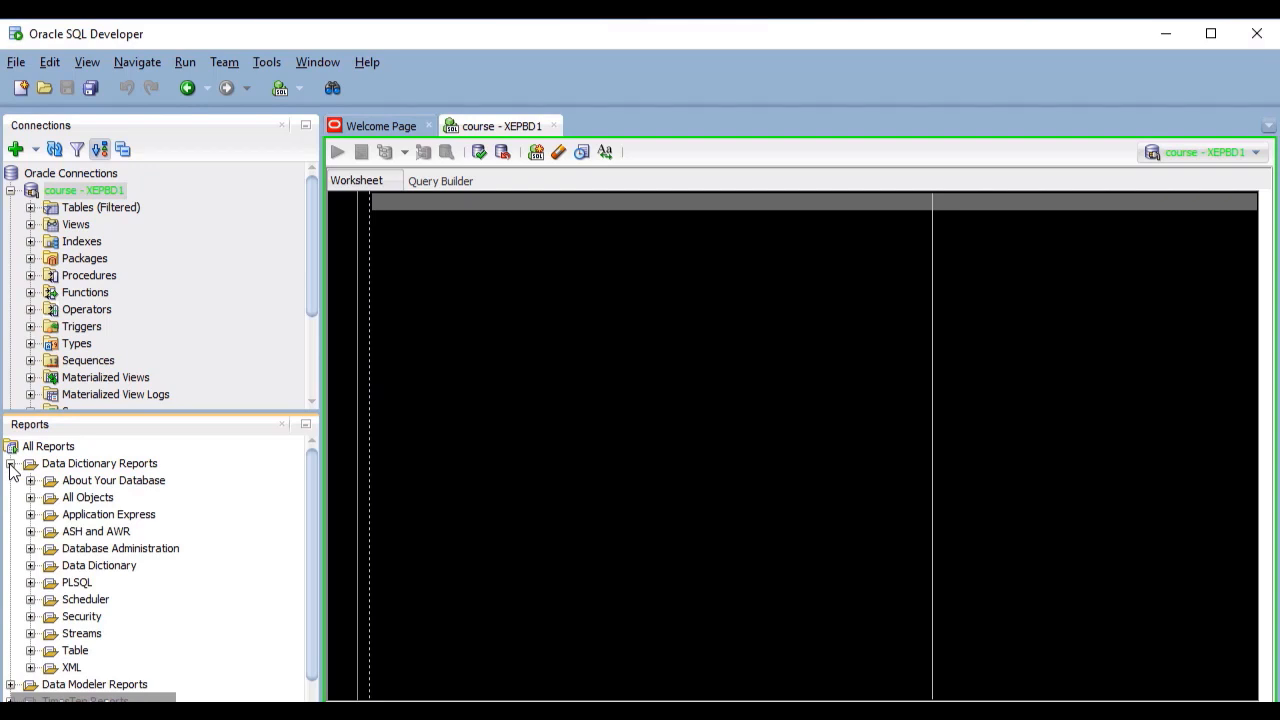
{"action": "left_click", "coordinate": [31, 549]}
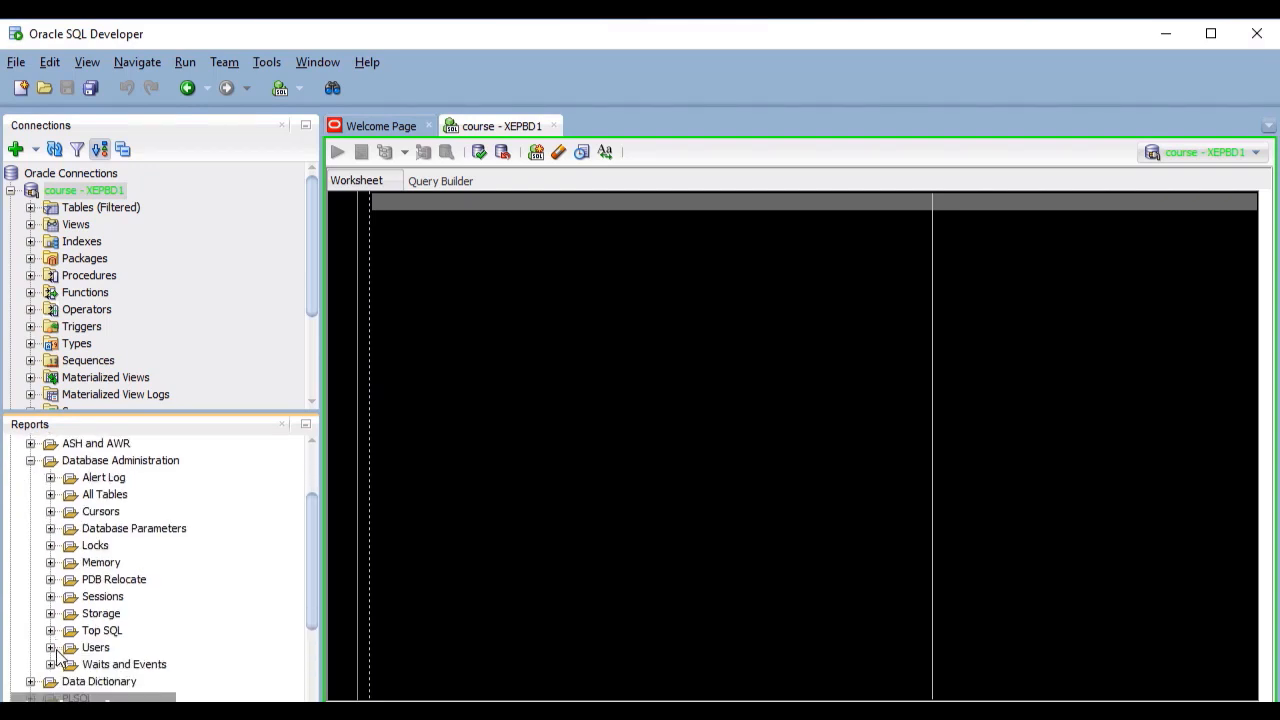
{"action": "left_click", "coordinate": [51, 664]}
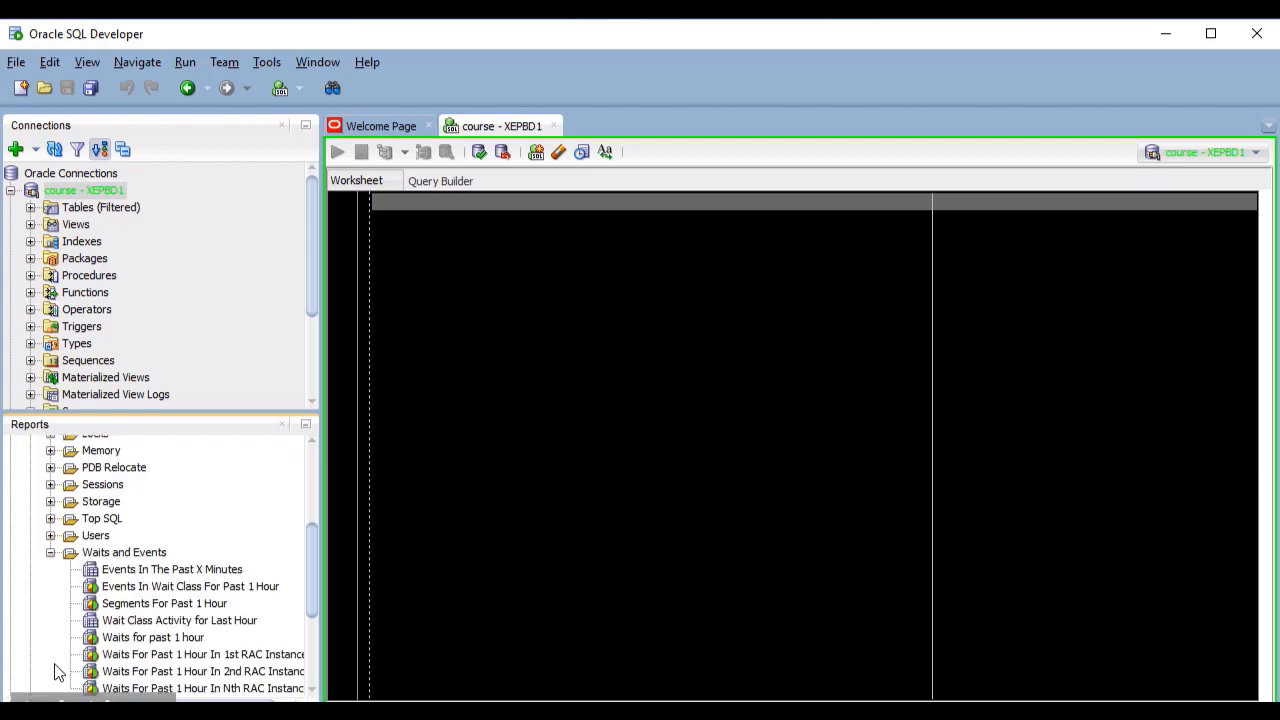
{"action": "left_click", "coordinate": [135, 572]}
{"action": "left_click", "coordinate": [650, 438]}
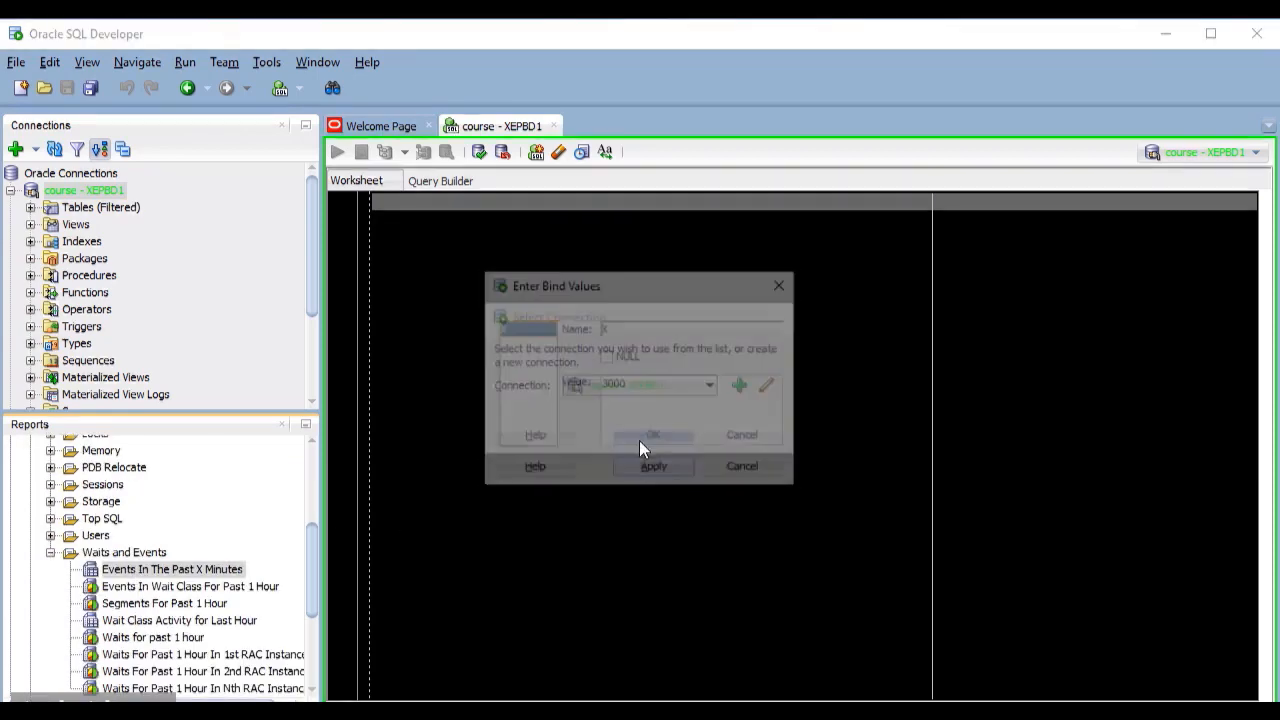
{"action": "left_click", "coordinate": [655, 470]}
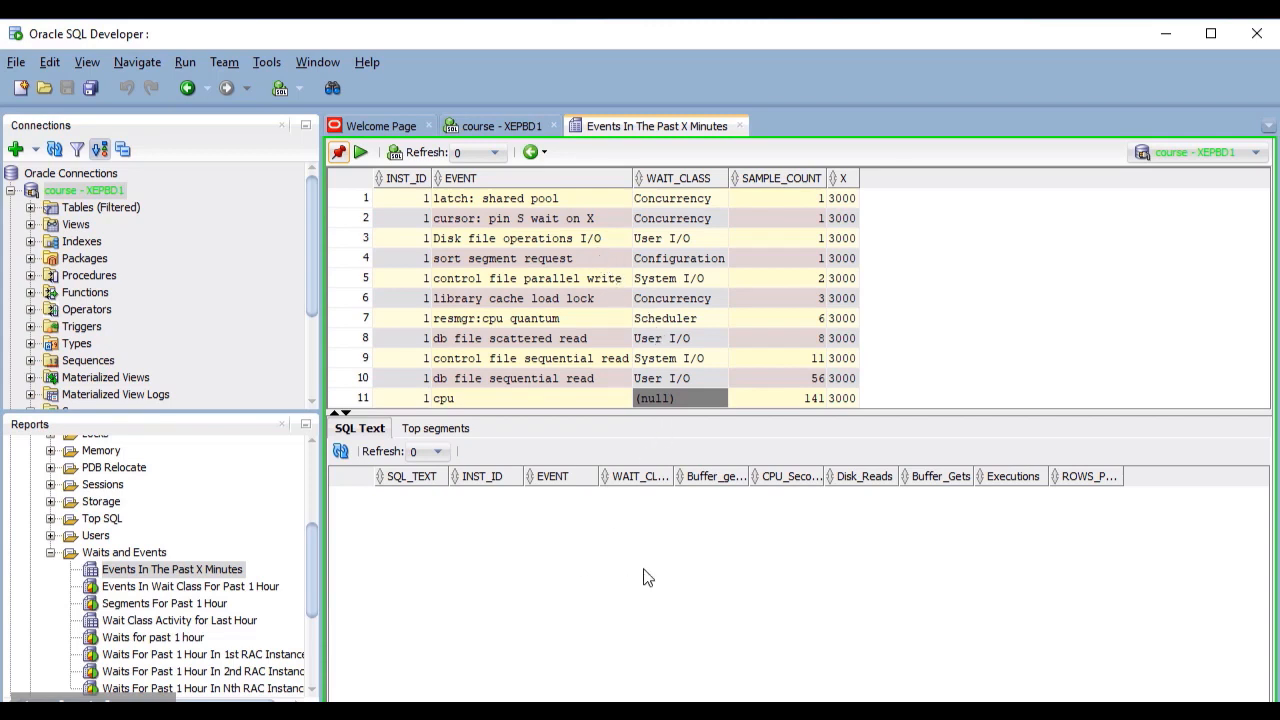
{"action": "left_click", "coordinate": [523, 237]}
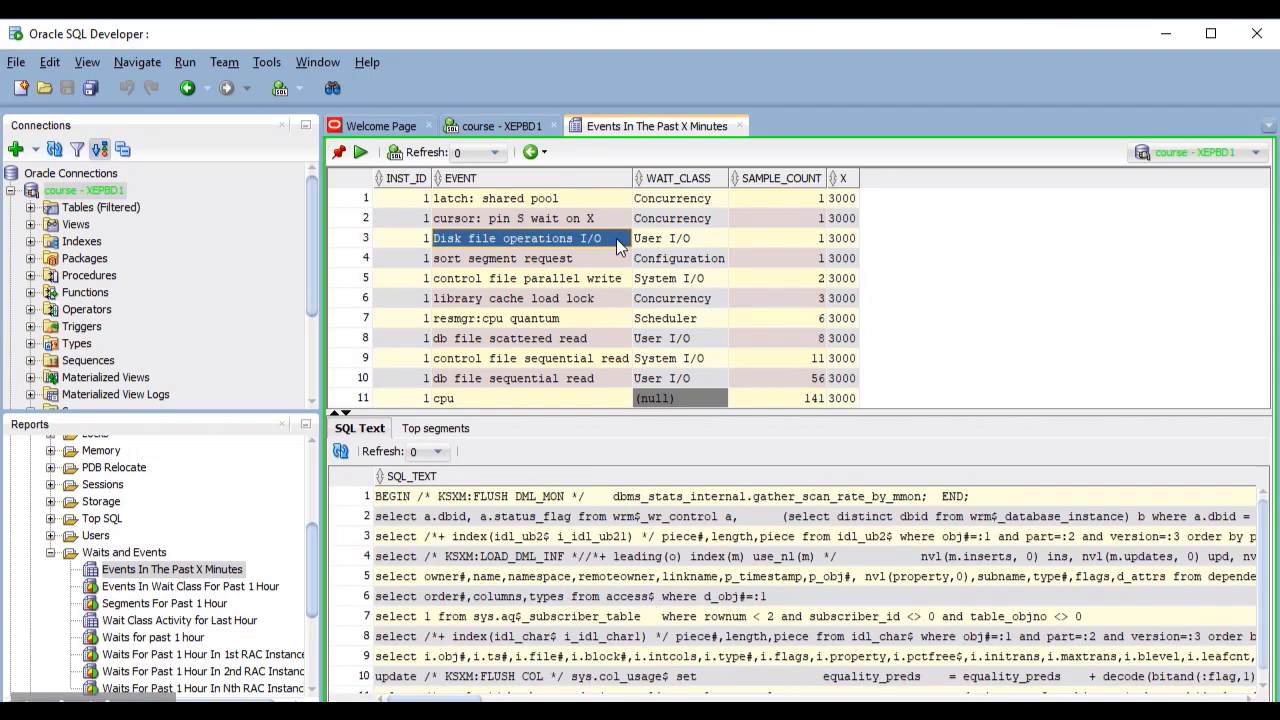
- Show the SQL text behind the resmgr:cpu quantum event in the events report
{"action": "left_click", "coordinate": [559, 320]}
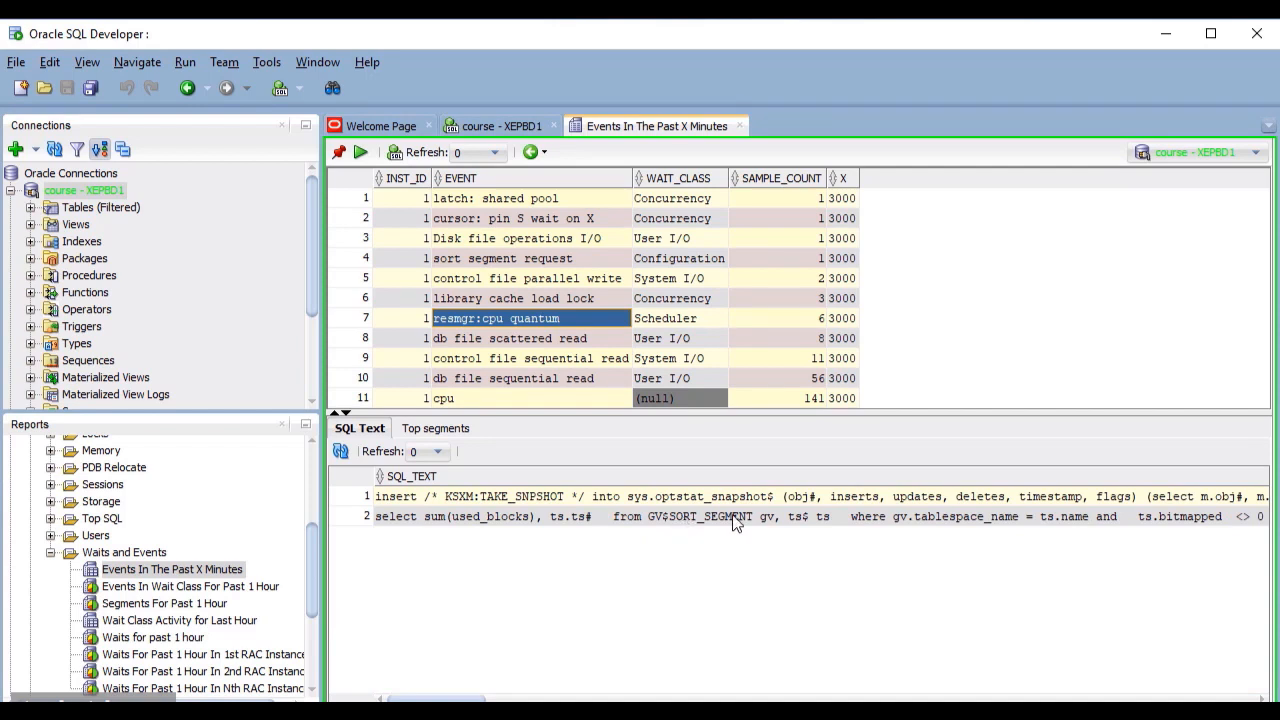
- Start a new user-defined report named myFirstMasterDetail with the tool tip "master detail" and the query SELECT * FROM dept
{"action": "left_click_drag", "start_coordinate": [311, 573], "coordinate": [317, 685]}
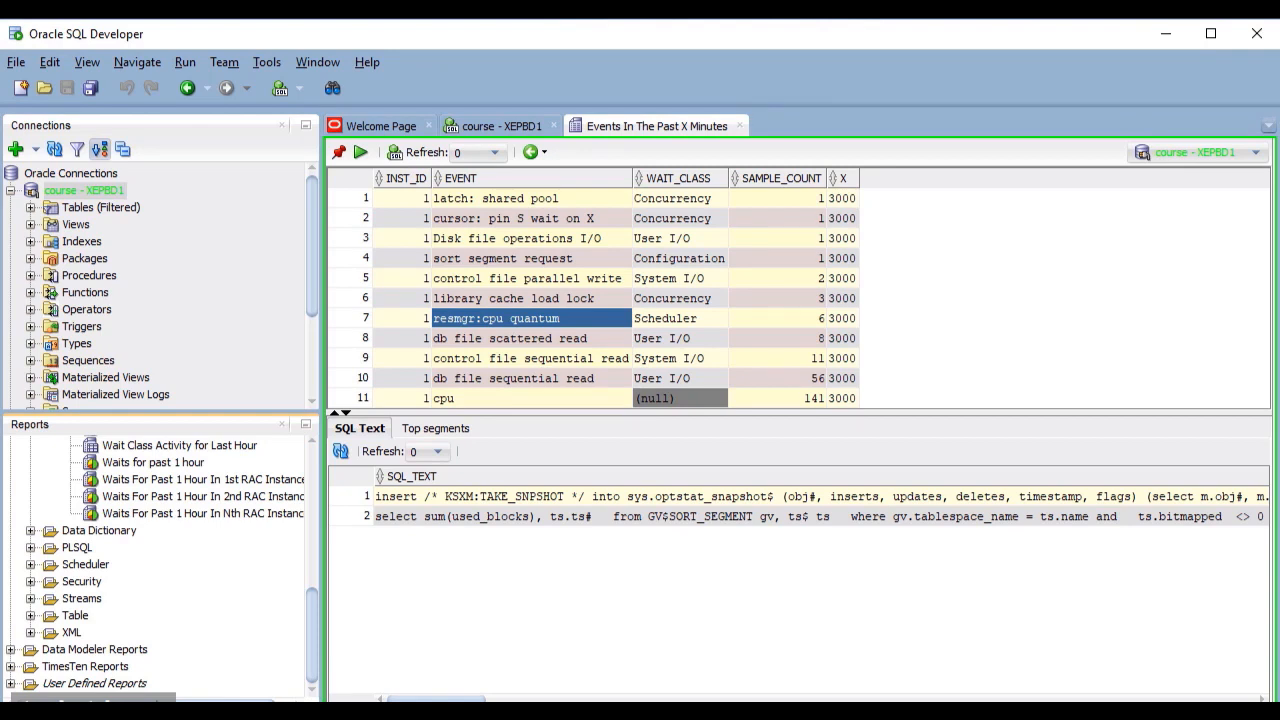
{"action": "right_click", "coordinate": [120, 688]}
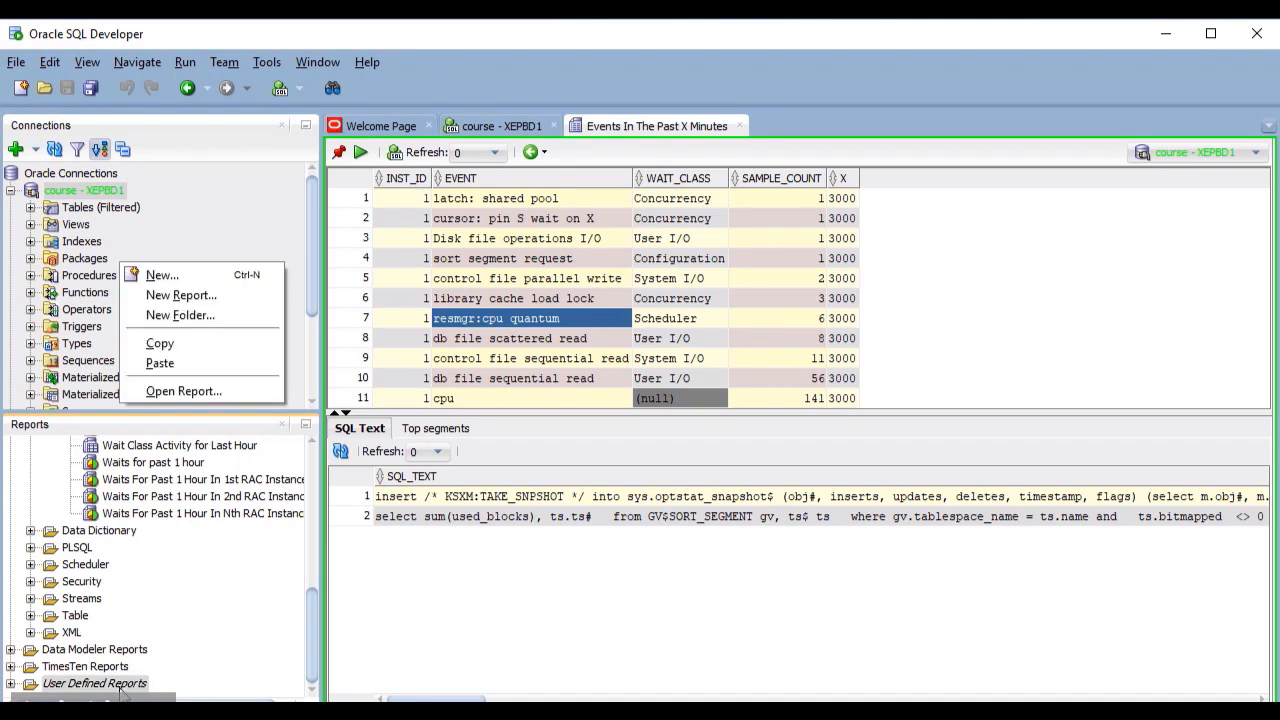
{"action": "left_click", "coordinate": [192, 298]}
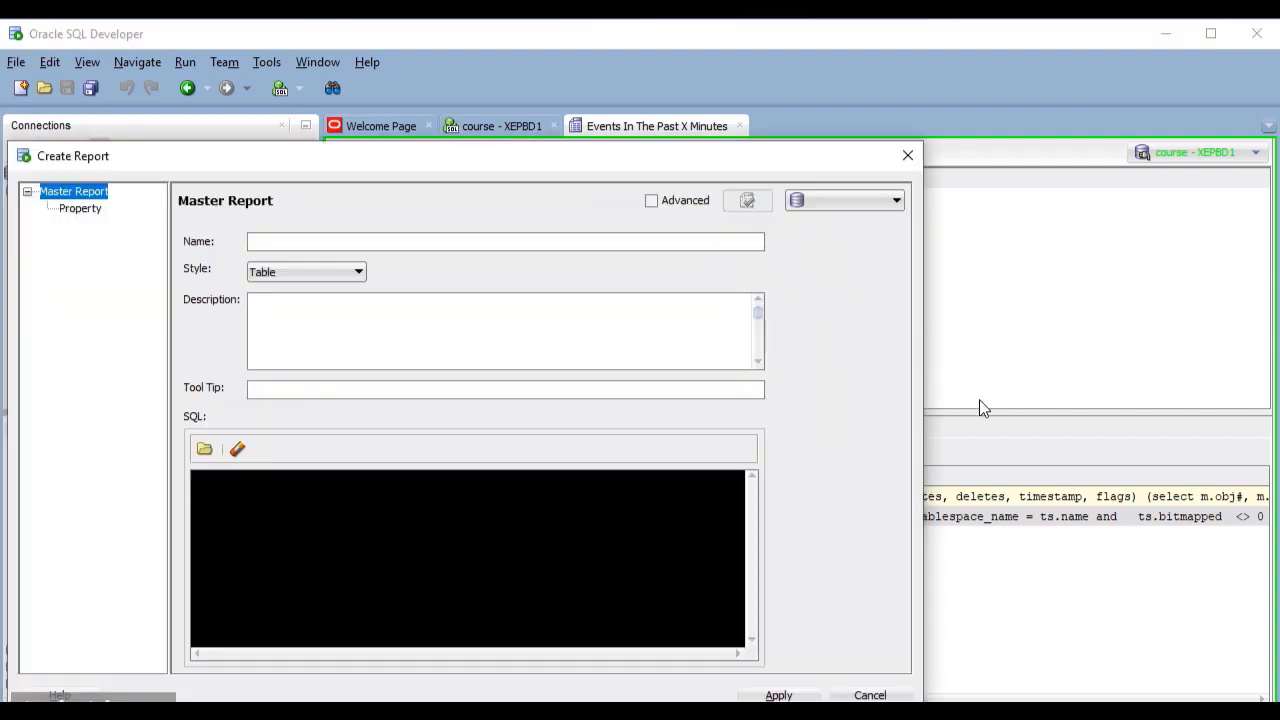
{"action": "type", "text": "myFirstMasterDetail"}
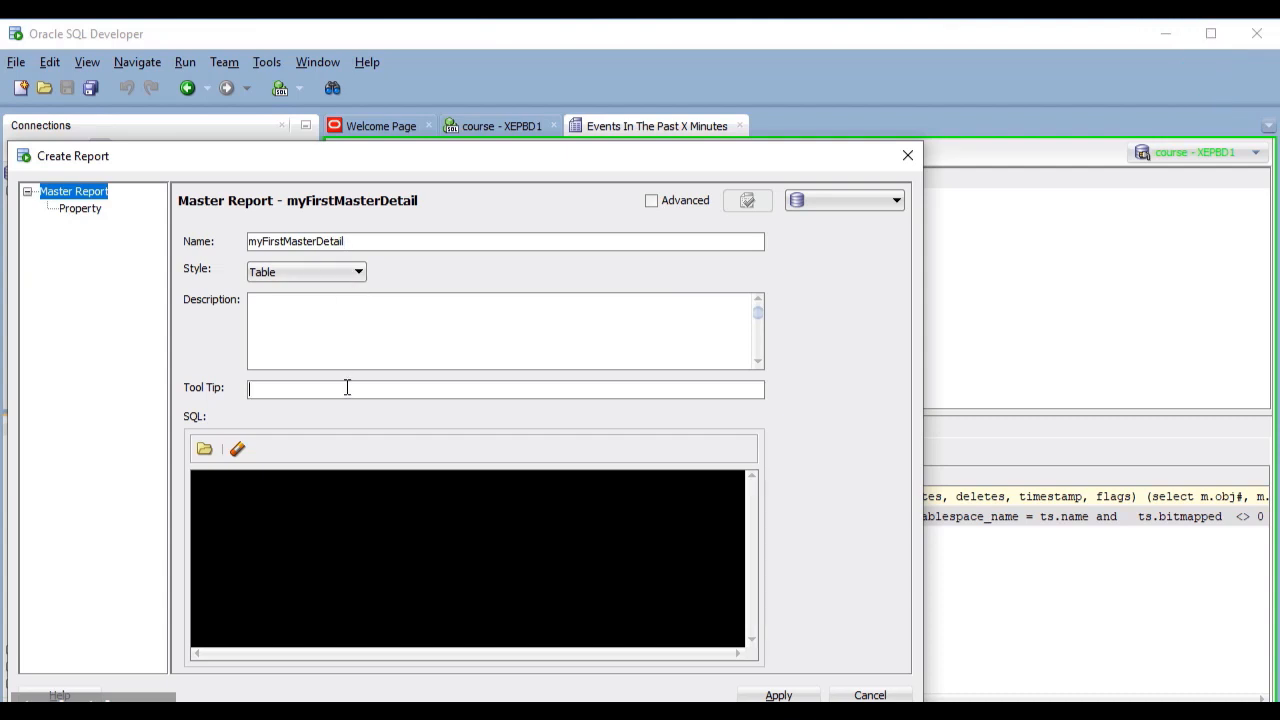
{"action": "type", "text": "master detail"}
{"action": "type", "text": "SELECT * FROM "}
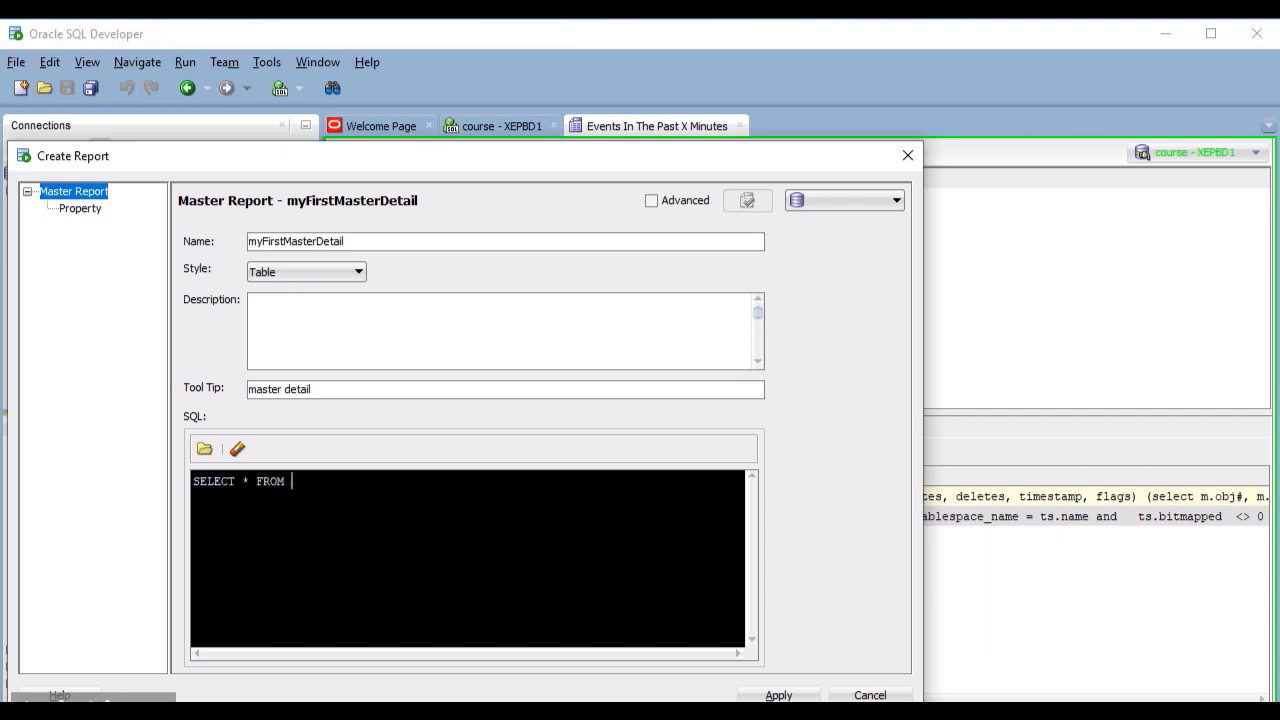
{"action": "type", "text": "dept"}
- Enable the advanced report options and add a child report named myFirstChild
{"action": "left_click", "coordinate": [650, 200]}
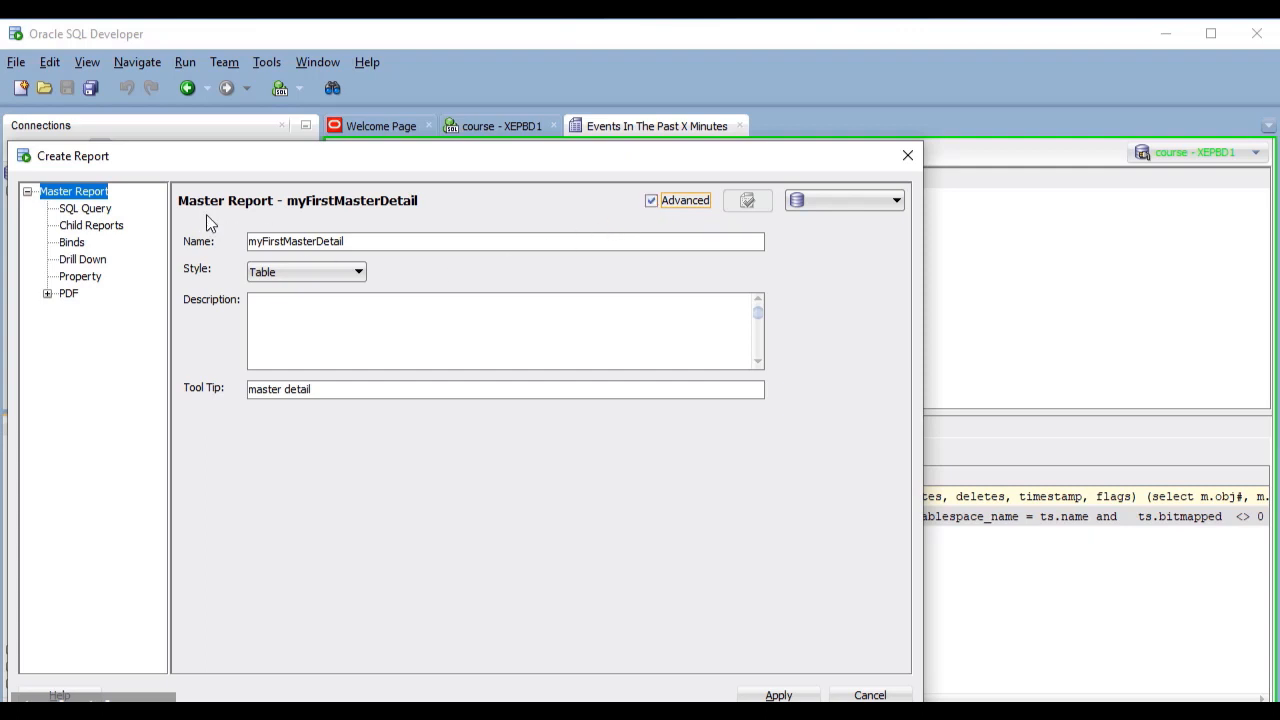
{"action": "left_click", "coordinate": [91, 227]}
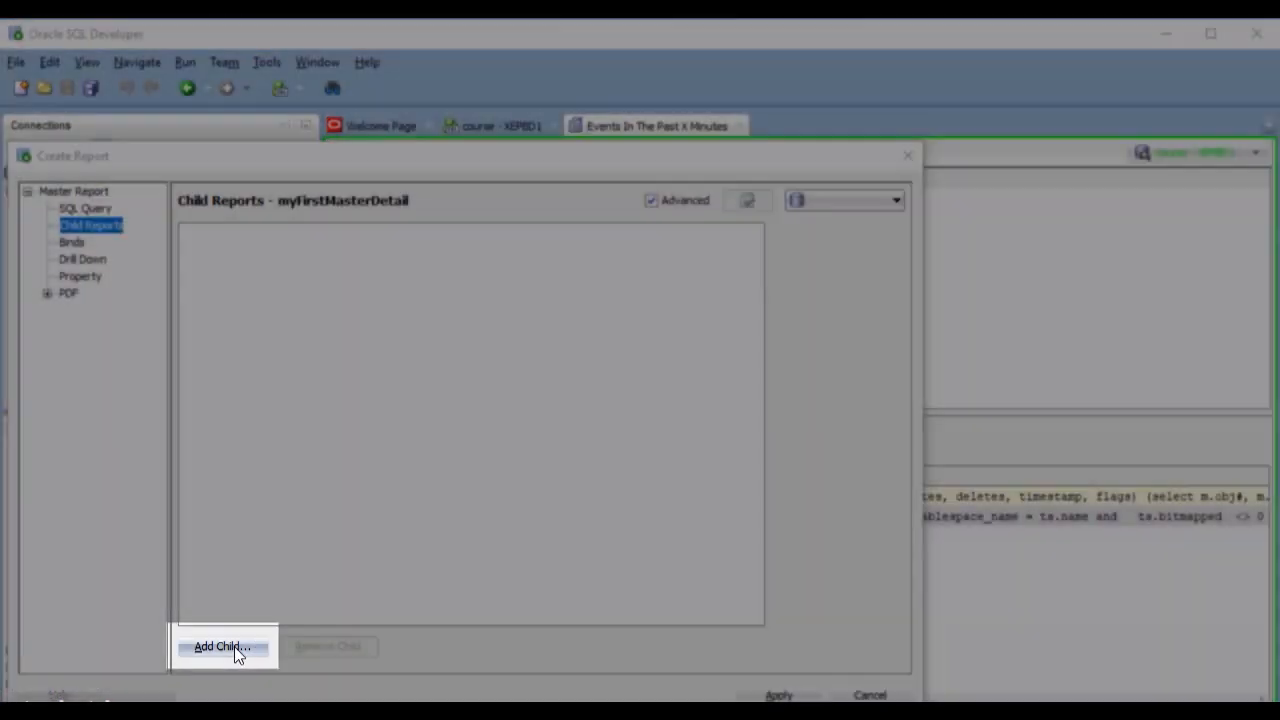
{"action": "left_click", "coordinate": [234, 646]}
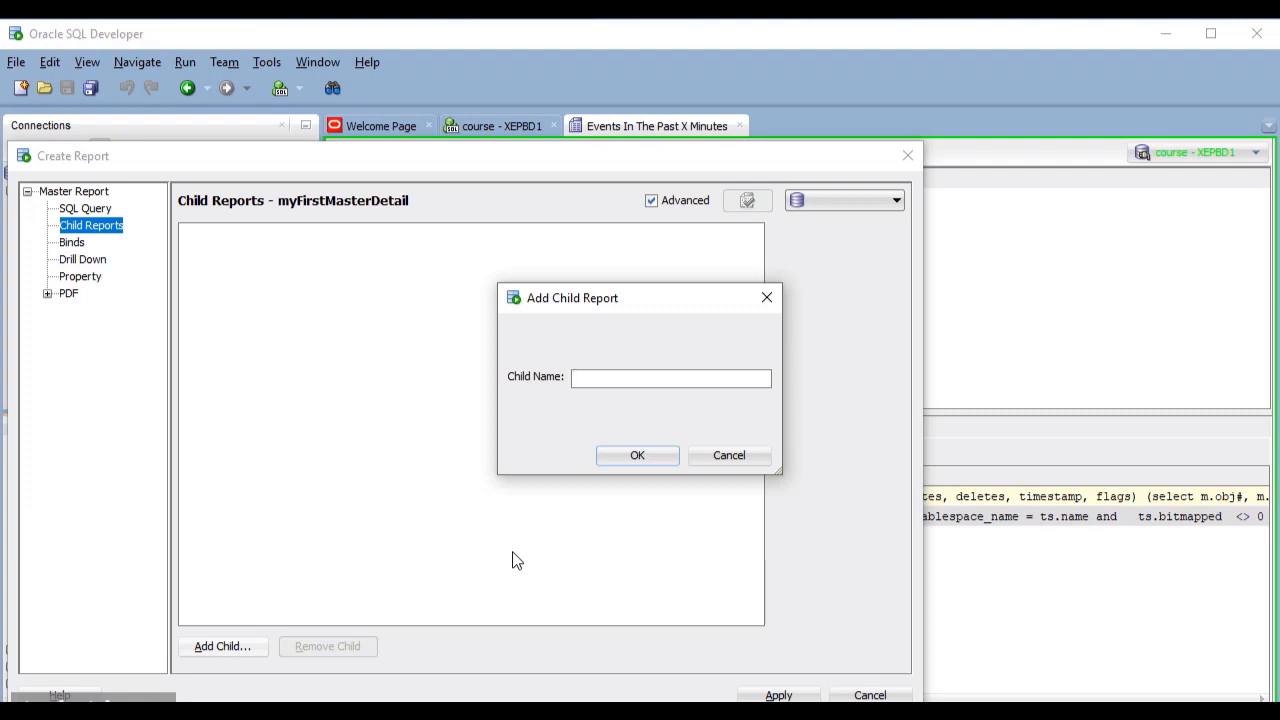
{"action": "type", "text": "myFirstChid"}
{"action": "left_click", "coordinate": [626, 456]}
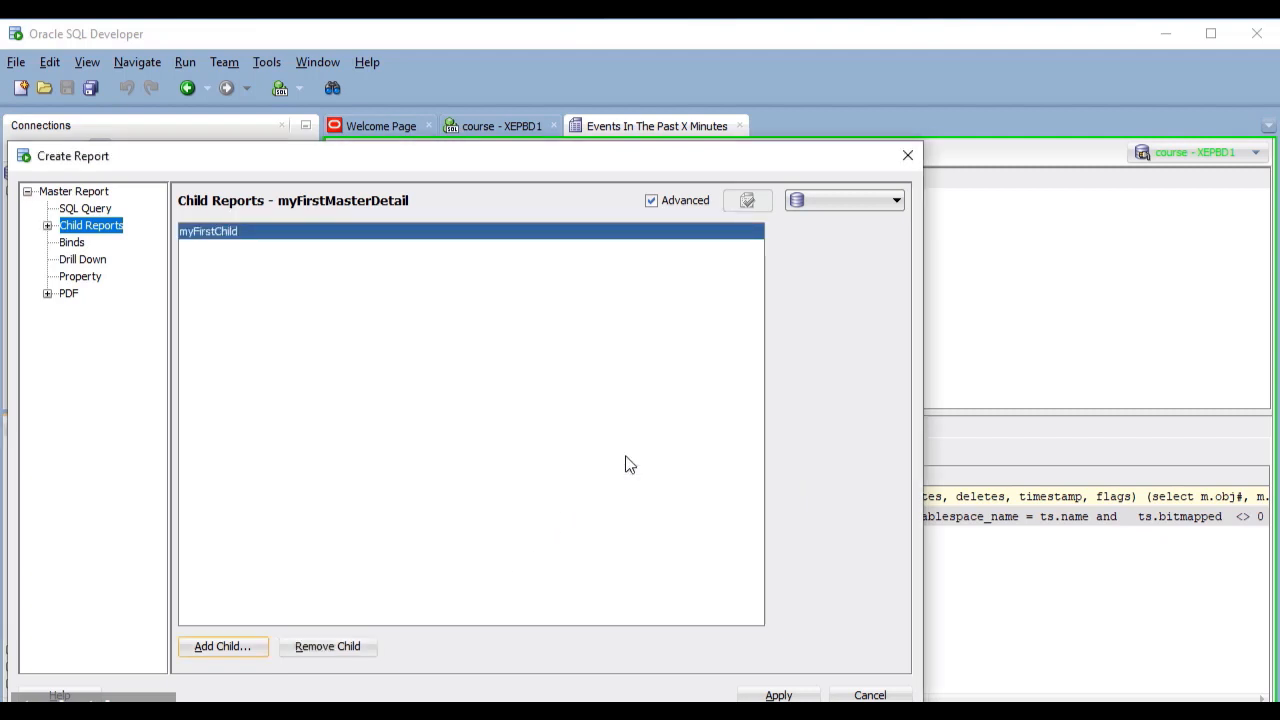
- Describe myFirstChild as "Employees that work on the department of the main report" and set its tool tip to "Employees list"
{"action": "left_click", "coordinate": [48, 226]}
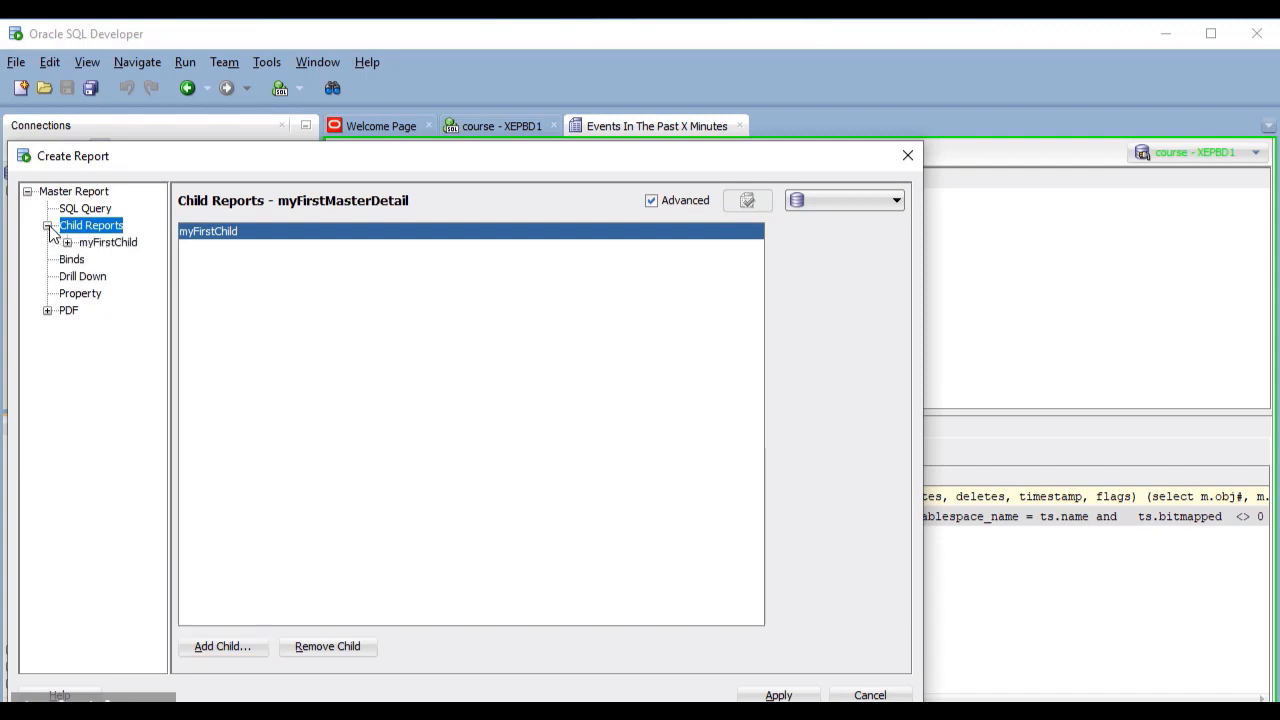
{"action": "left_click", "coordinate": [111, 244]}
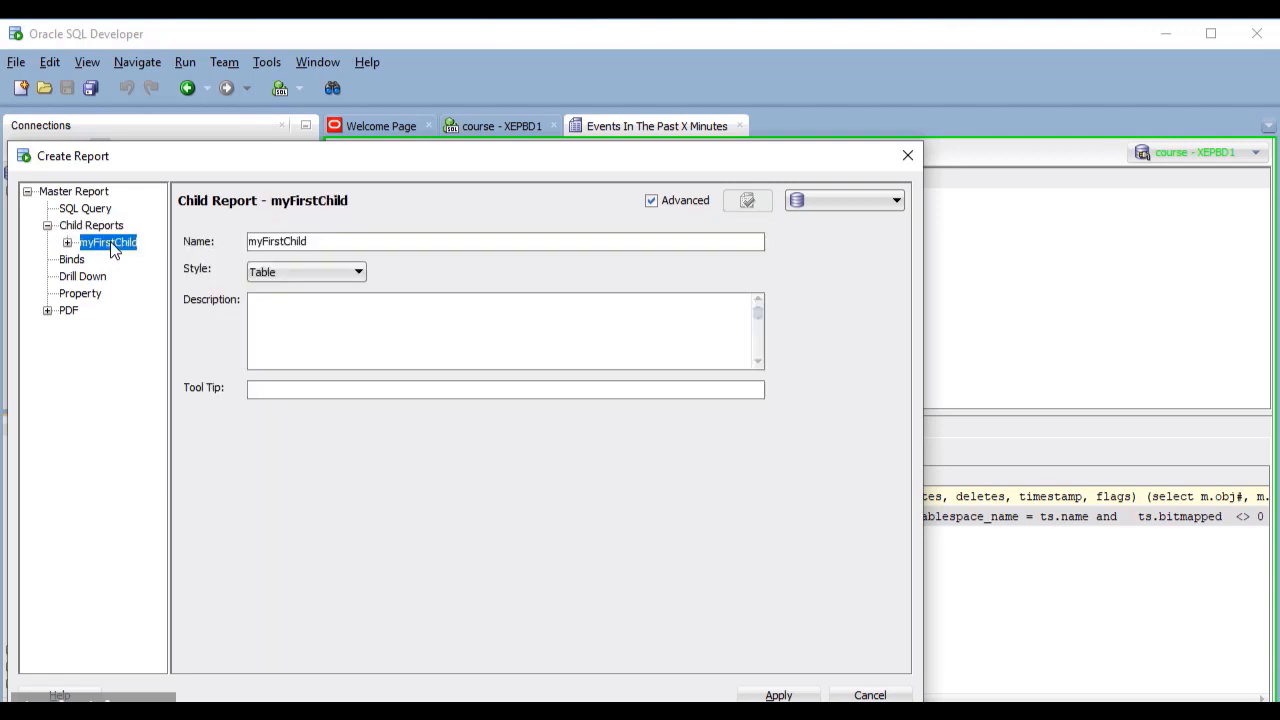
{"action": "left_click", "coordinate": [292, 320]}
{"action": "type", "text": "Employees that work on the department of the"}
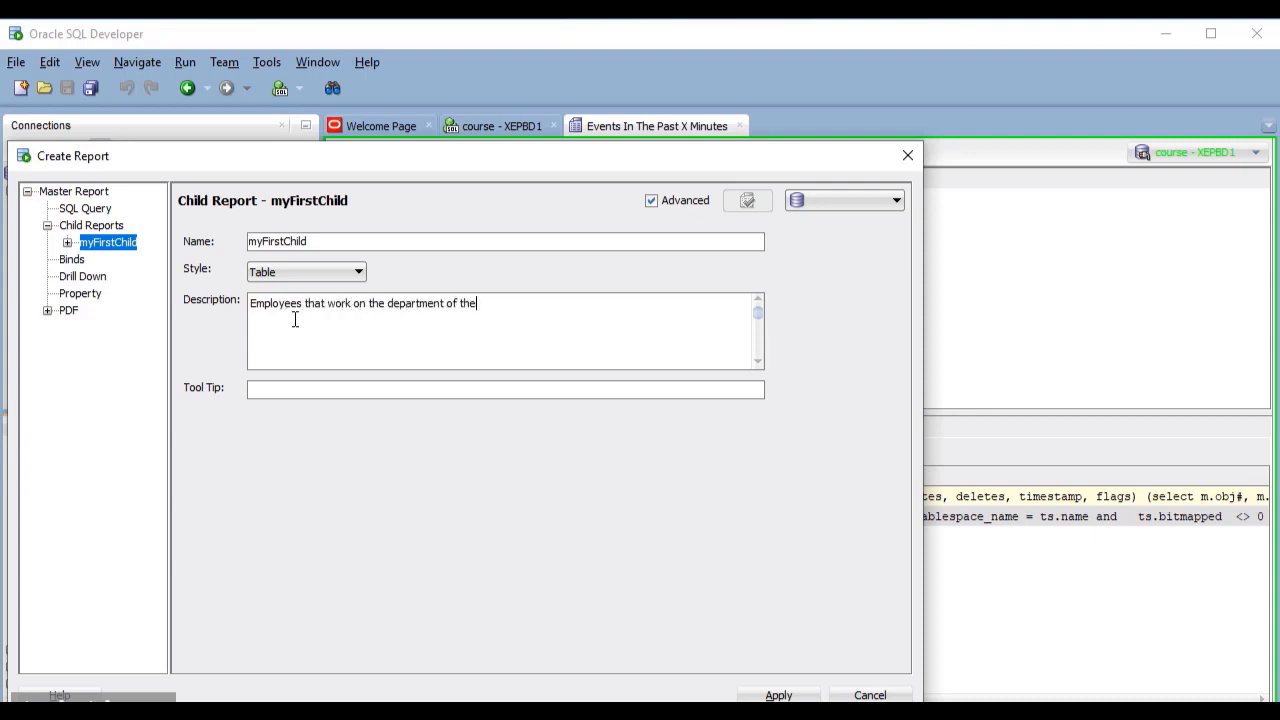
{"action": "type", "text": " main report"}
{"action": "left_click", "coordinate": [313, 392]}
{"action": "type", "text": "Employees list"}
- Set the SQL query of the myFirstChild report to SELECT * FROM emp
{"action": "left_click", "coordinate": [67, 243]}
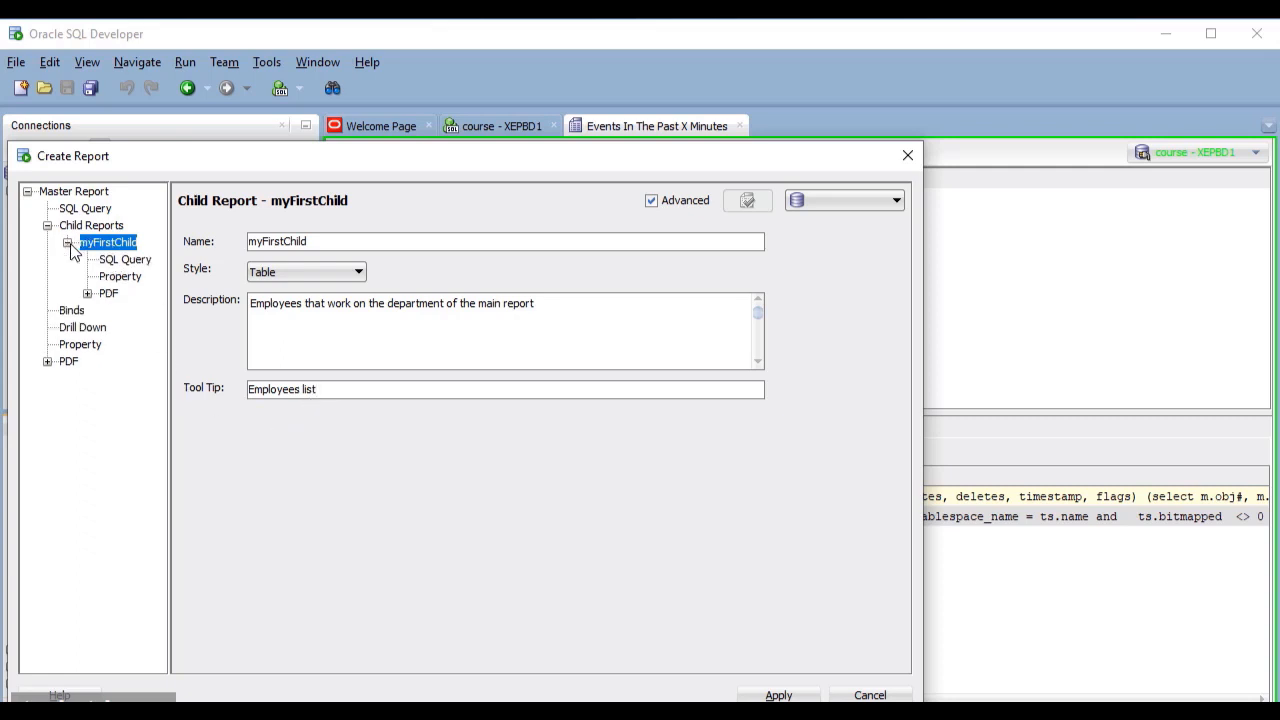
{"action": "left_click", "coordinate": [141, 263]}
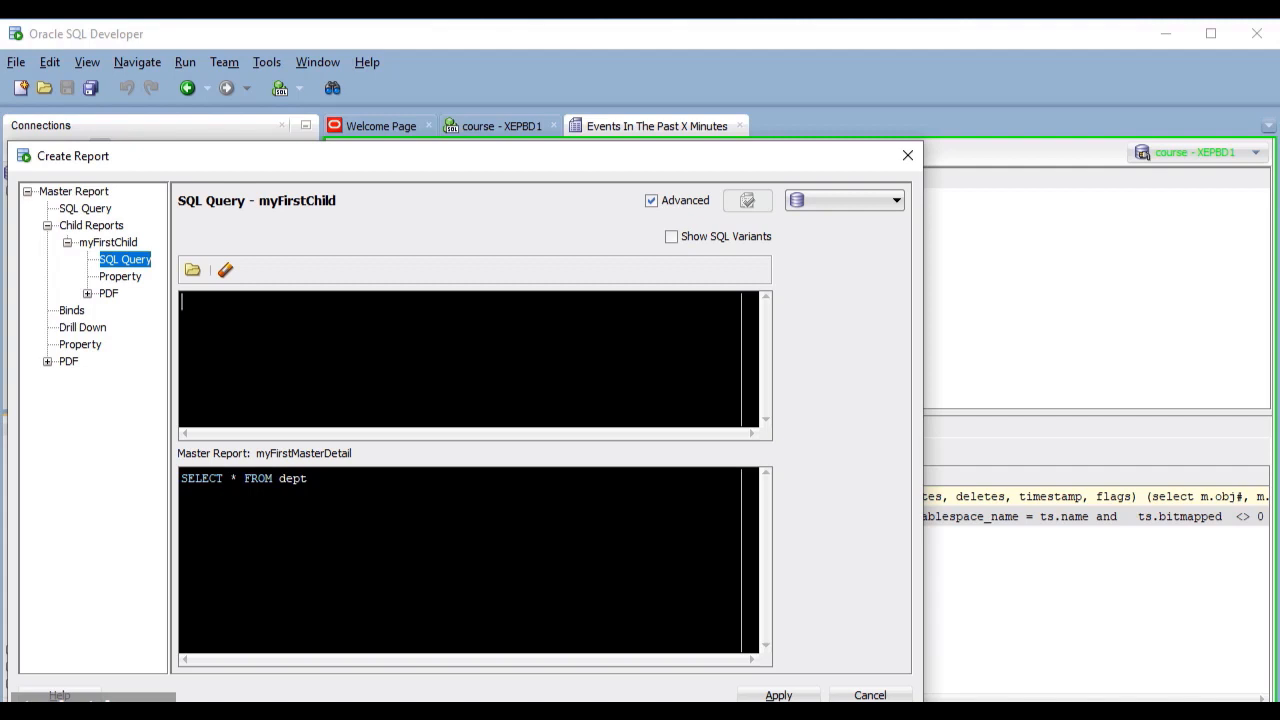
{"action": "type", "text": "SELECT * FROM emp"}
- Choose the course - XEPBD1 connection and test the master-detail report by selecting several departments
{"action": "left_click", "coordinate": [863, 200]}
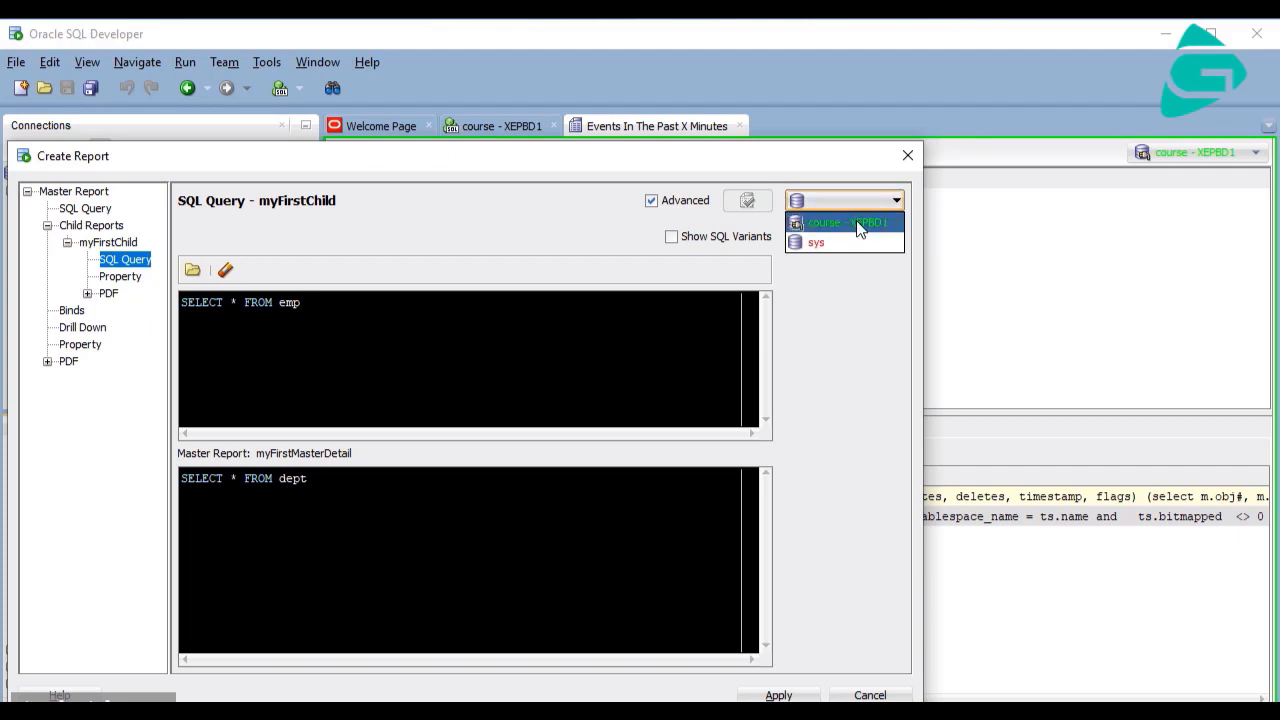
{"action": "left_click", "coordinate": [856, 222]}
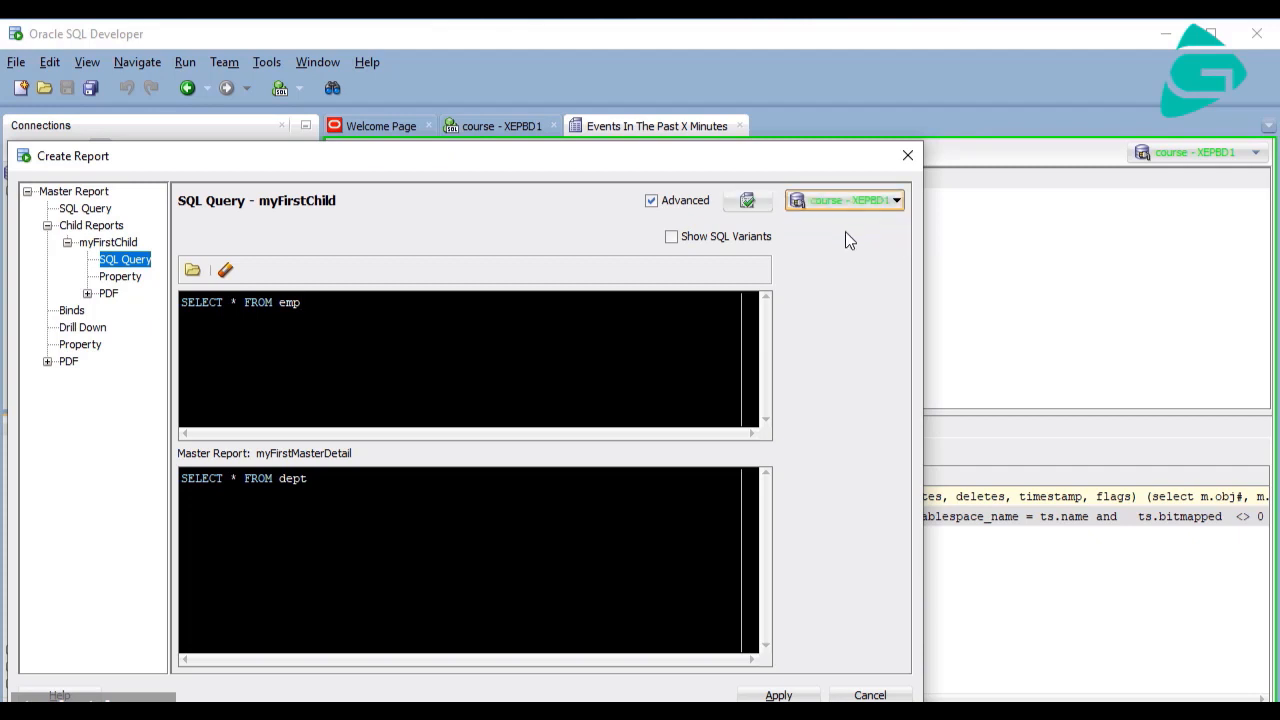
{"action": "left_click", "coordinate": [762, 204]}
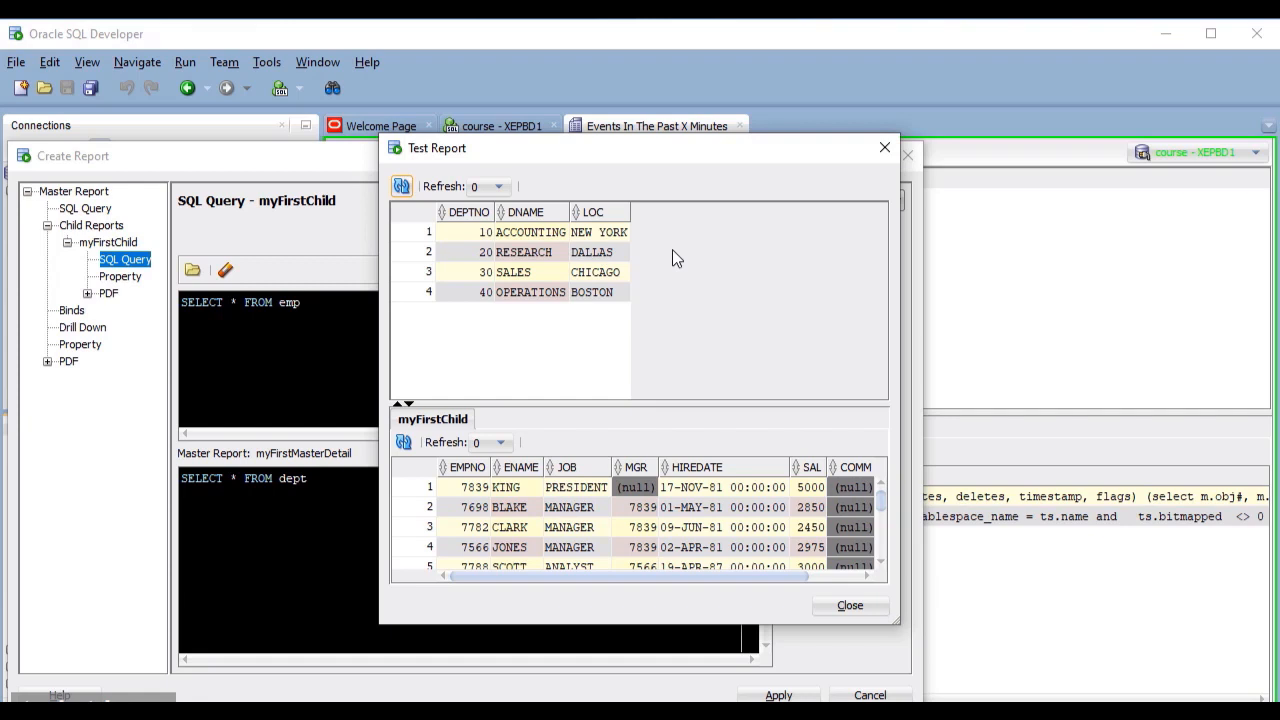
{"action": "left_click", "coordinate": [544, 232]}
{"action": "left_click", "coordinate": [540, 254]}
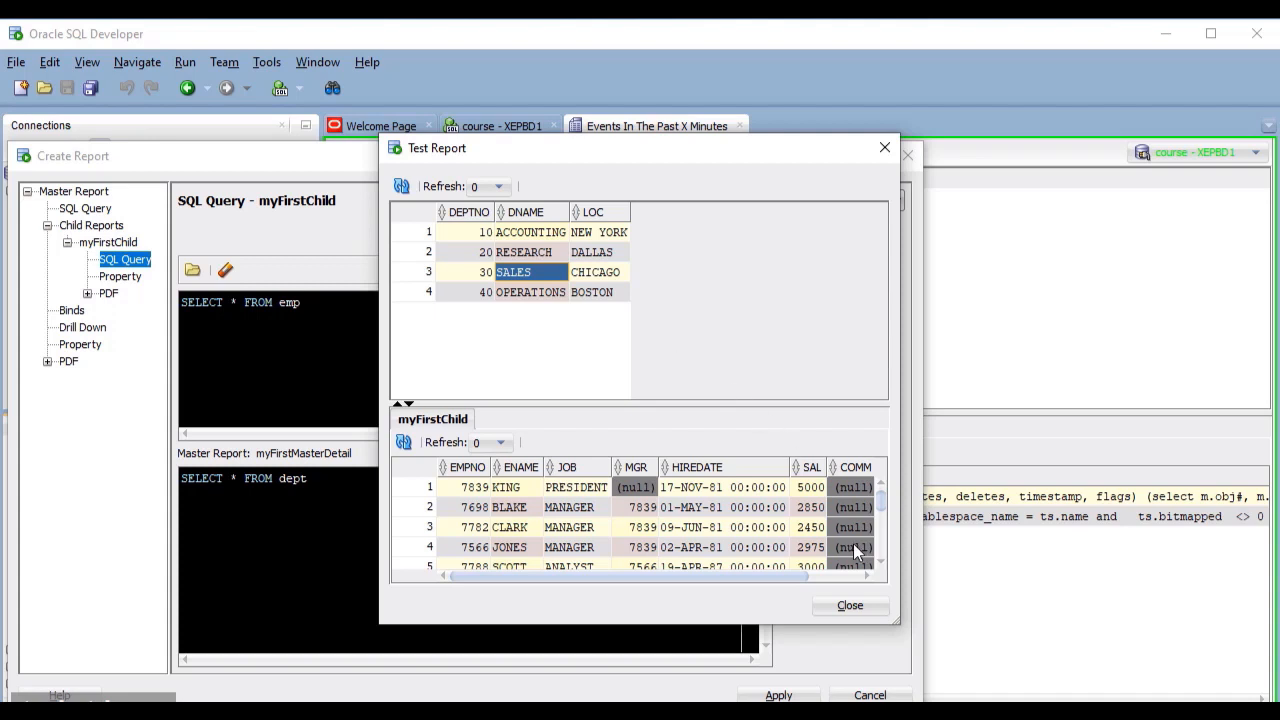
{"action": "left_click", "coordinate": [850, 606]}
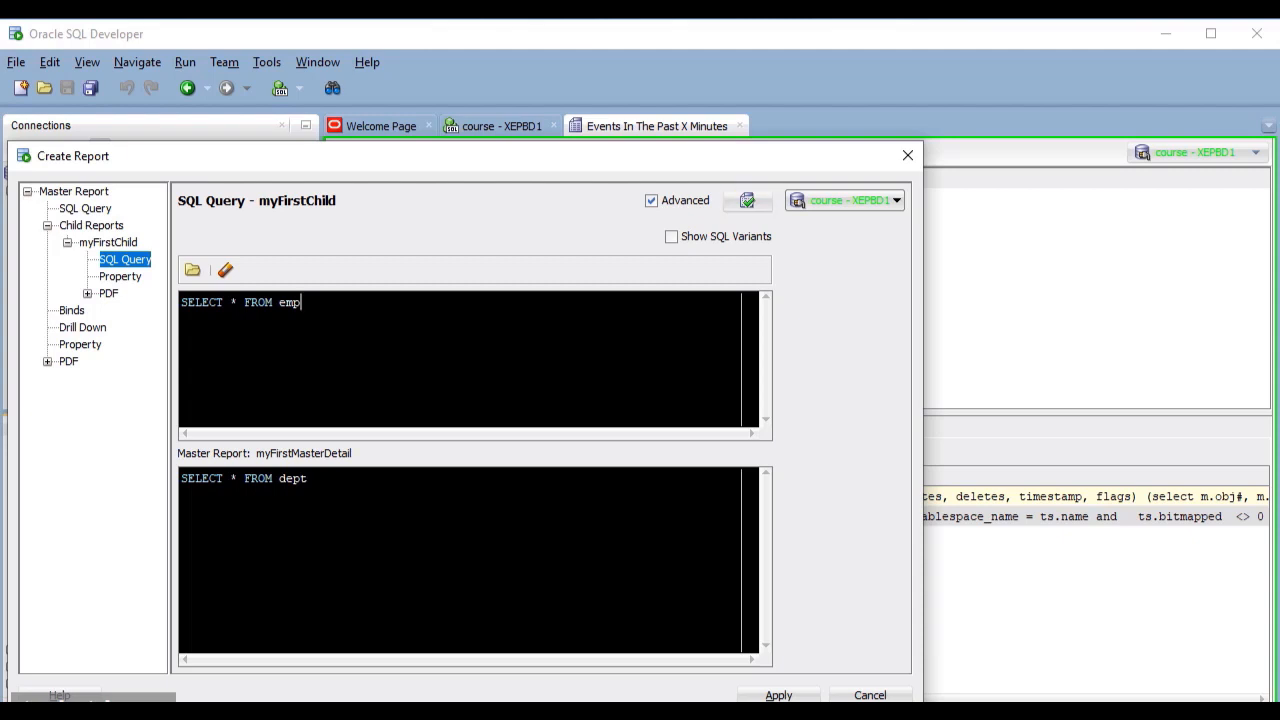
- Add the condition WHERE deptno = :DEPTNO to the child query and test the report for each of the departments
{"action": "key", "text": "Return"}
{"action": "type", "text": "WHERE deptno = :DEPTNO"}
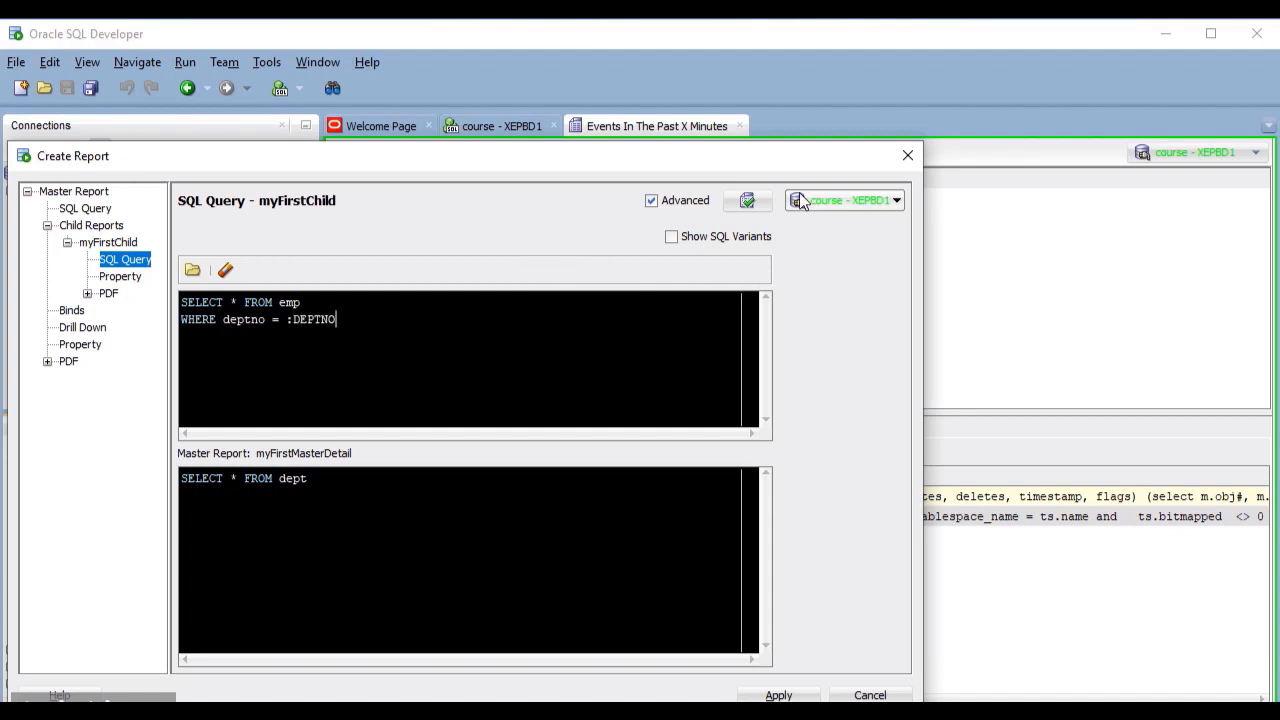
{"action": "left_click", "coordinate": [756, 200]}
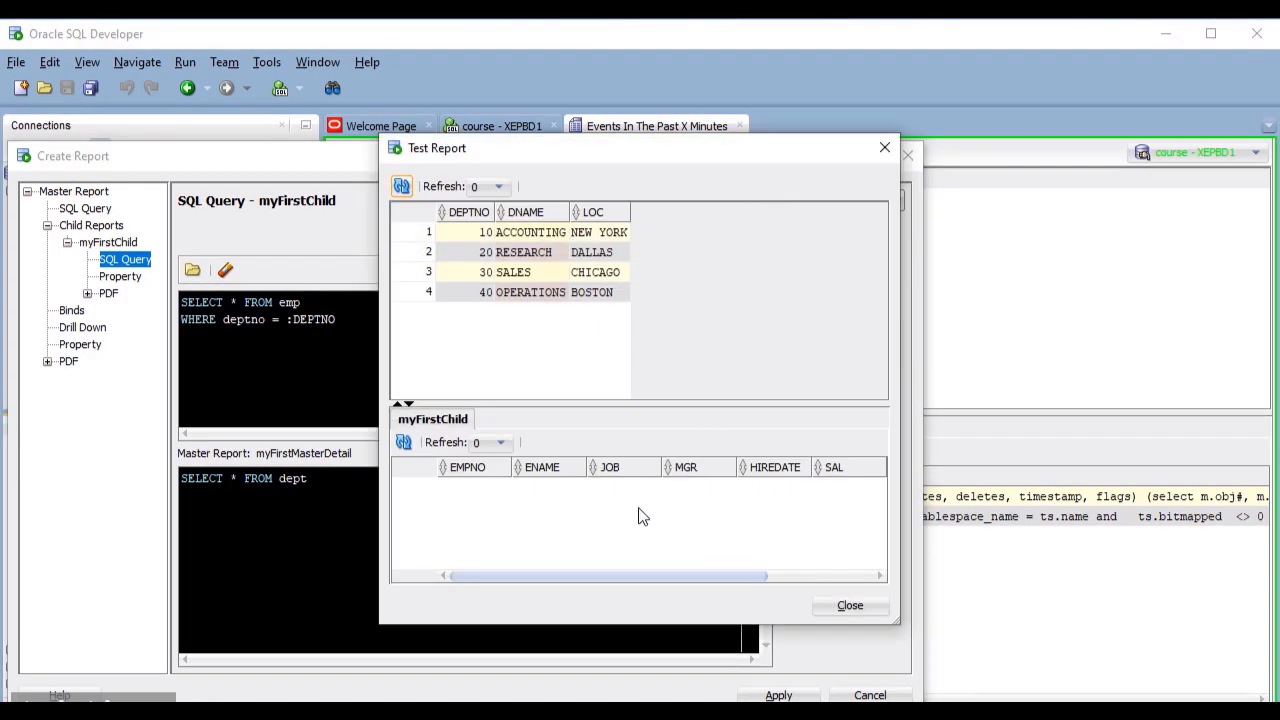
{"action": "left_click", "coordinate": [537, 235]}
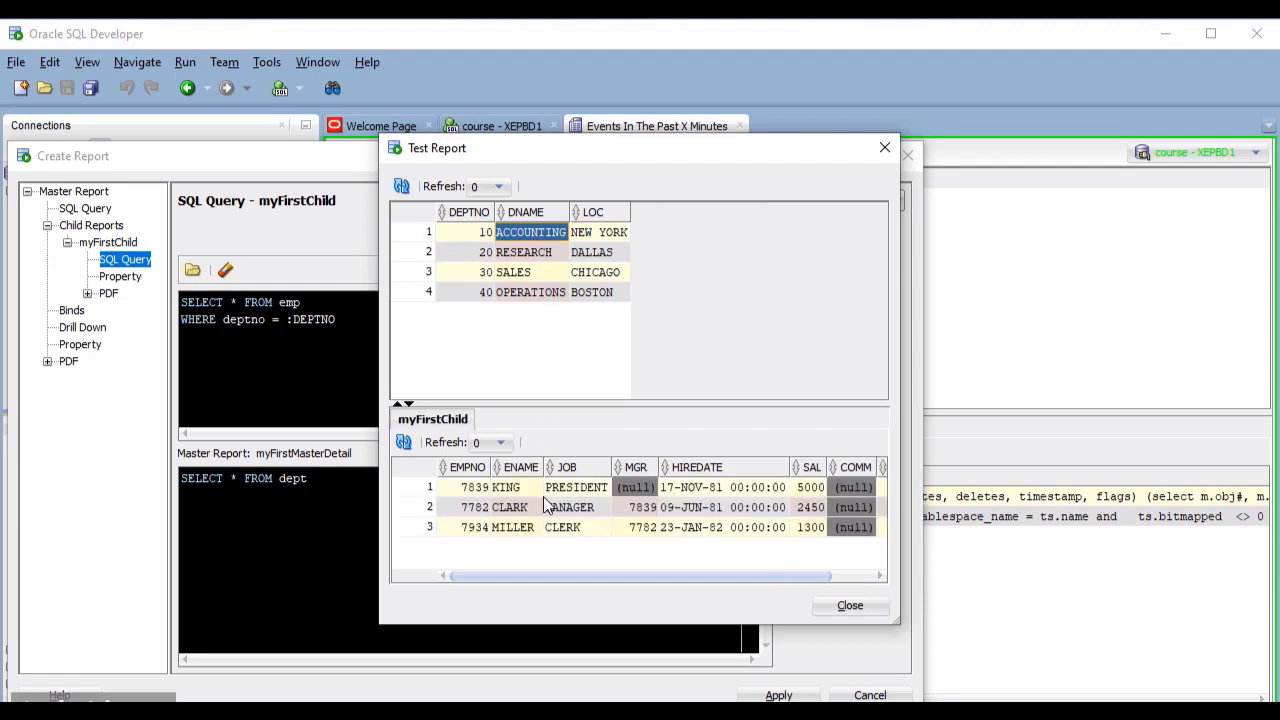
{"action": "left_click", "coordinate": [545, 256]}
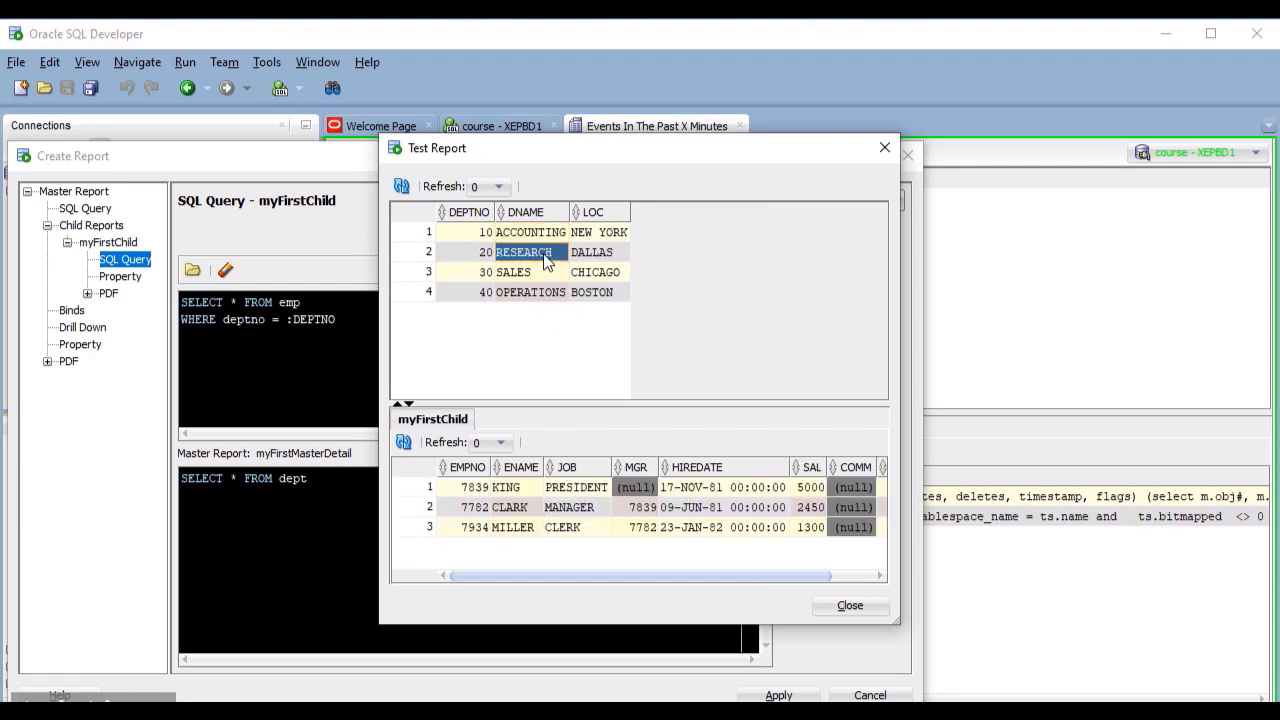
{"action": "left_click", "coordinate": [542, 274]}
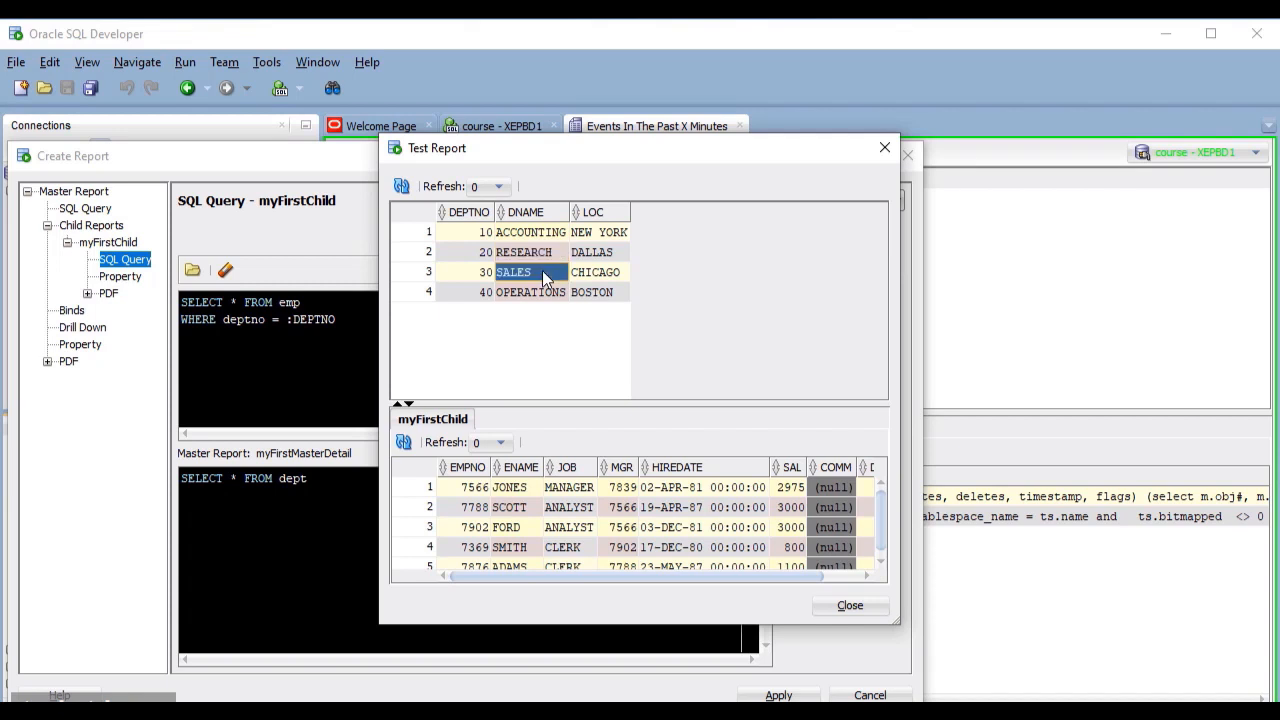
{"action": "left_click", "coordinate": [544, 290]}
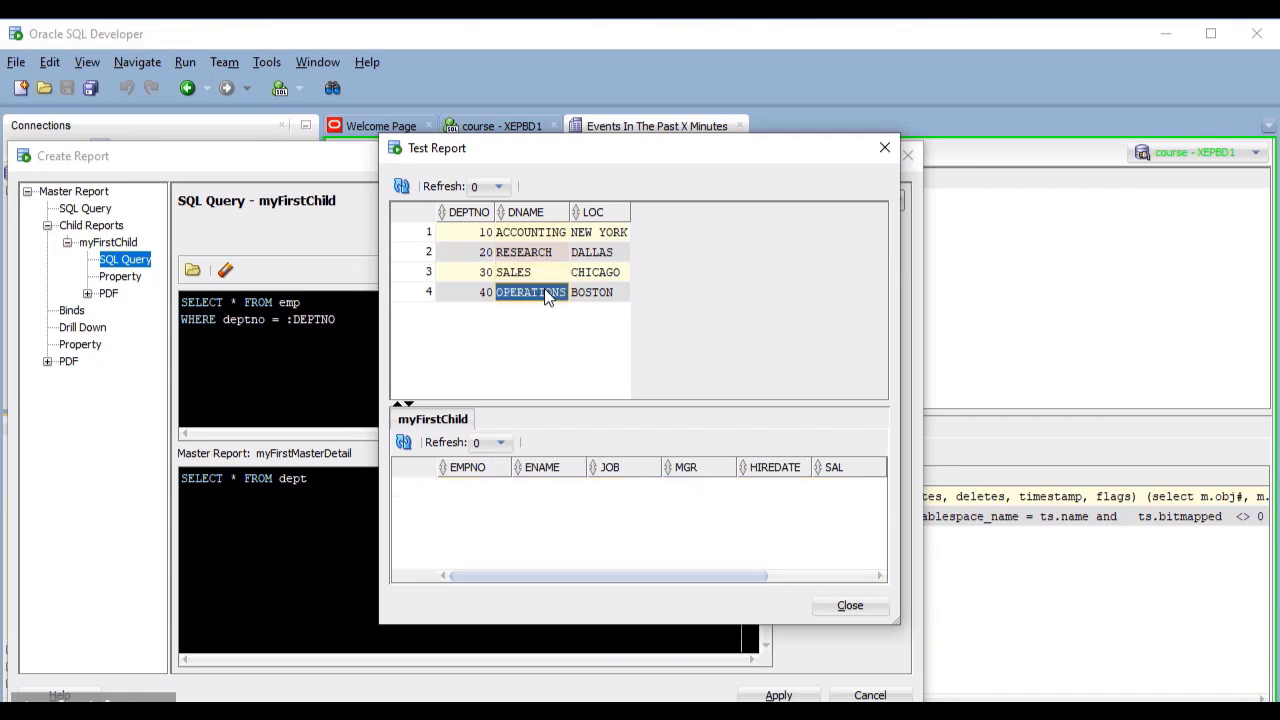
{"action": "left_click", "coordinate": [850, 606]}
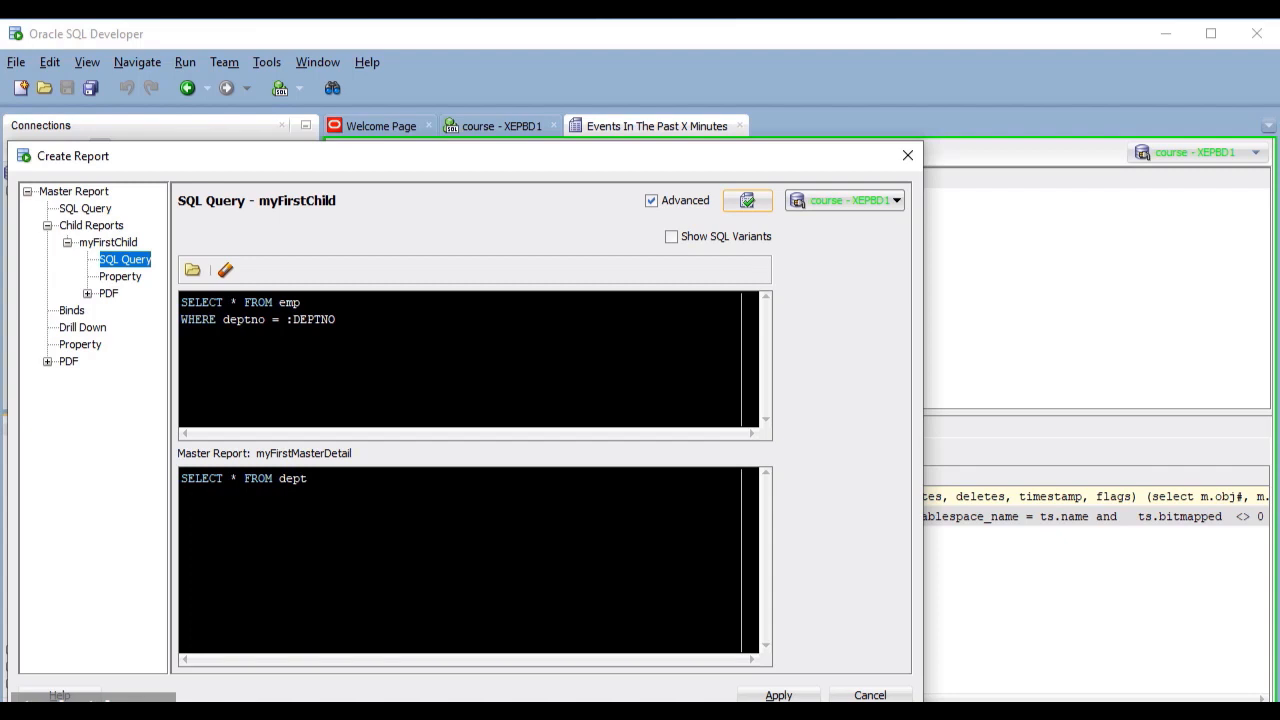
- Review the :DEPTNO bind variable in the child query and apply the myFirstMasterDetail report definition
{"action": "left_click_drag", "start_coordinate": [336, 319], "coordinate": [287, 319]}
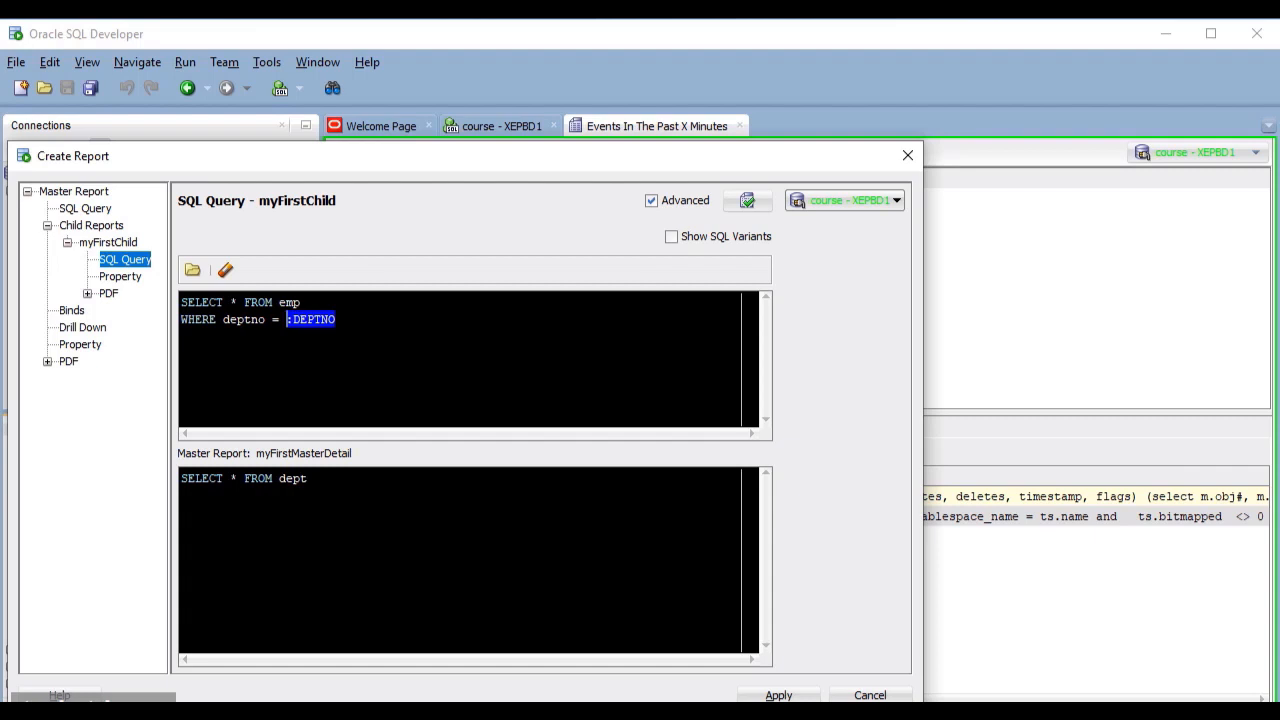
{"action": "left_click", "coordinate": [337, 319]}
{"action": "left_click", "coordinate": [772, 694]}
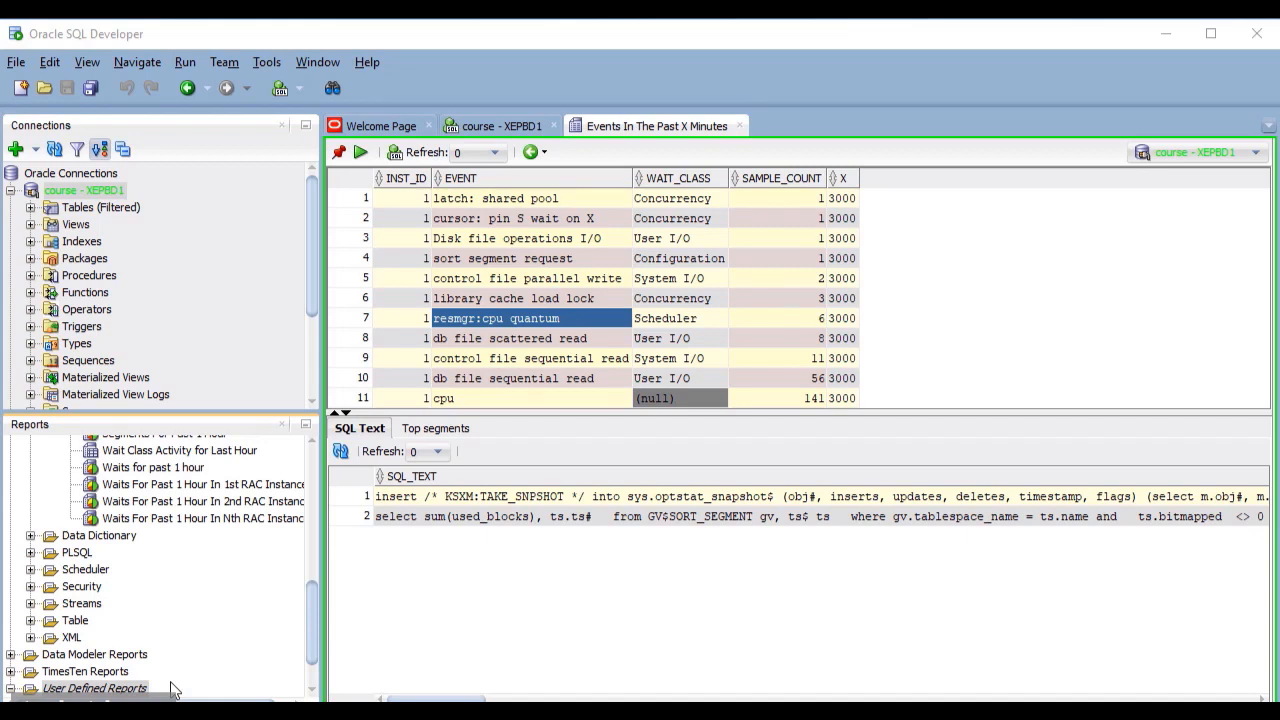
- Start another user-defined report with both its name and its tool tip set to Departments
{"action": "right_click", "coordinate": [125, 689]}
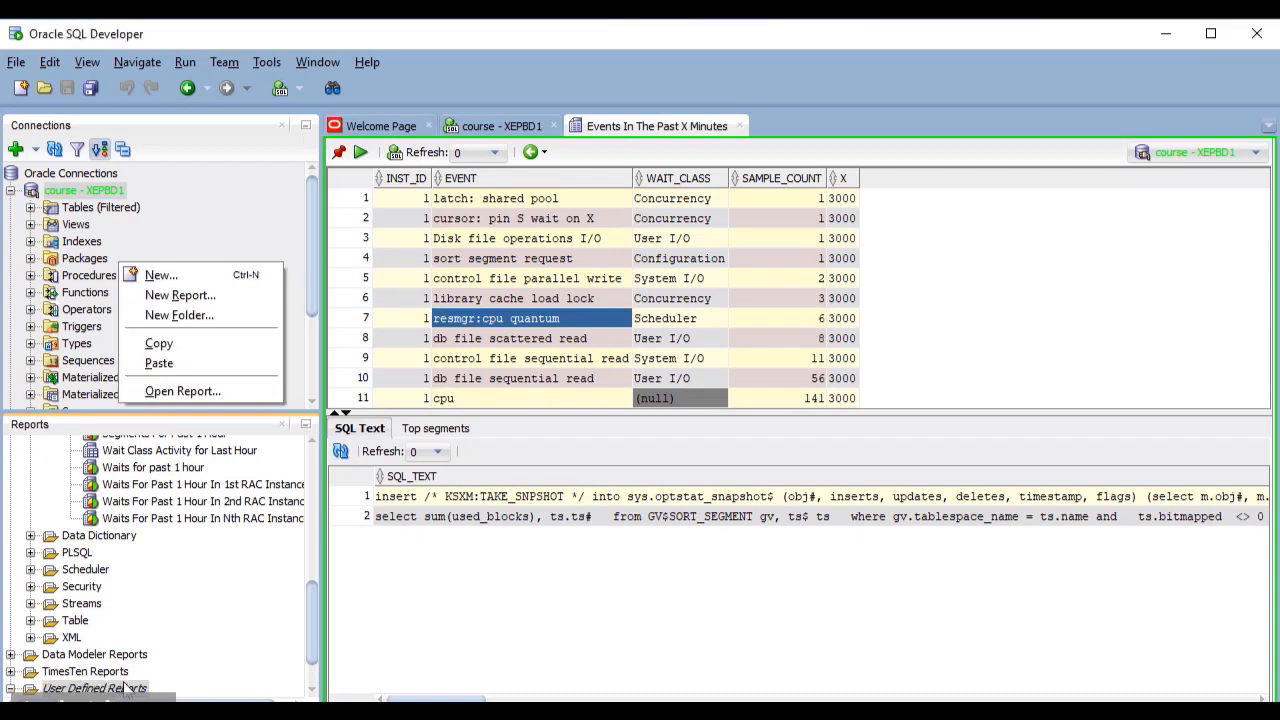
{"action": "left_click", "coordinate": [180, 295]}
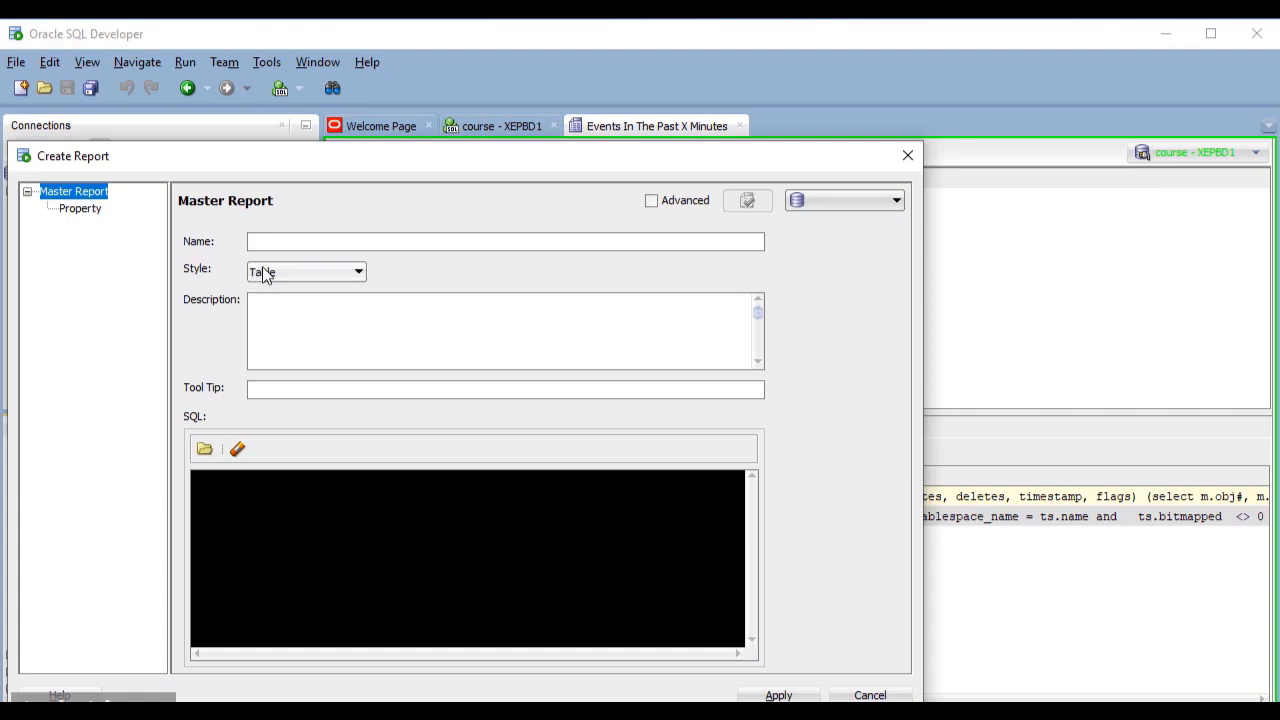
{"action": "left_click", "coordinate": [289, 240]}
{"action": "type", "text": "Departments"}
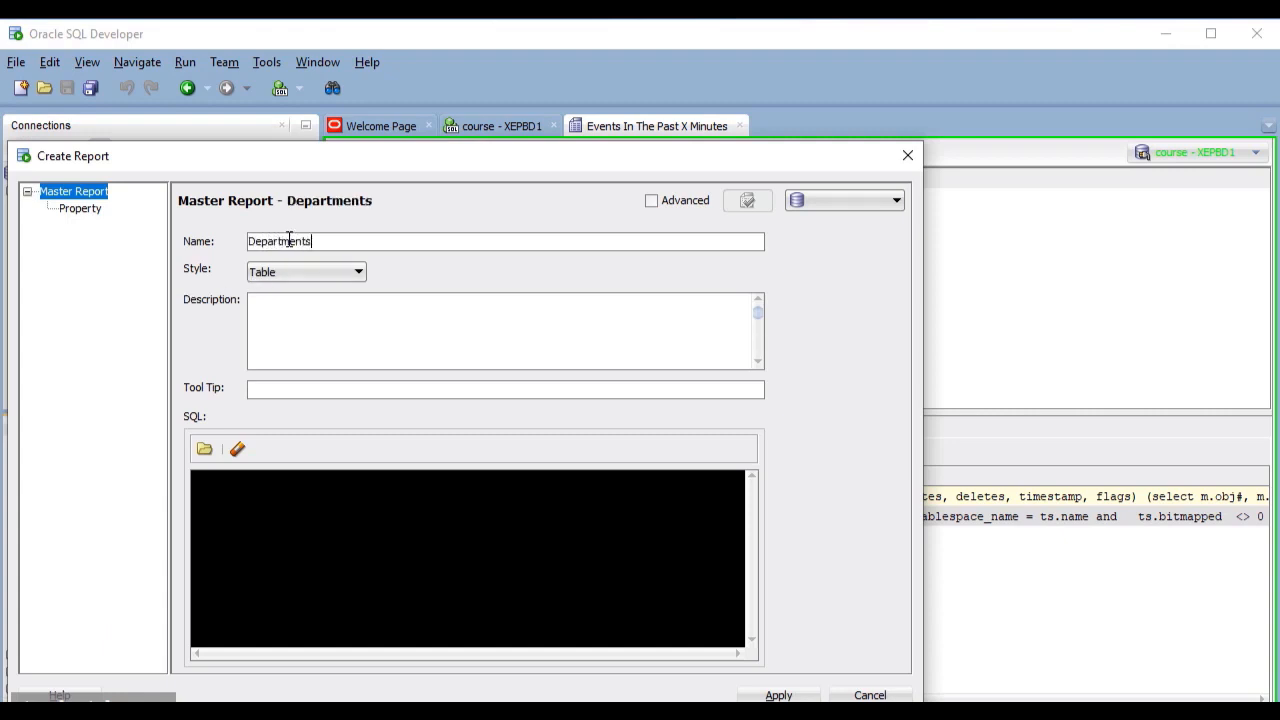
{"action": "left_click", "coordinate": [328, 385]}
{"action": "type", "text": "Departments"}
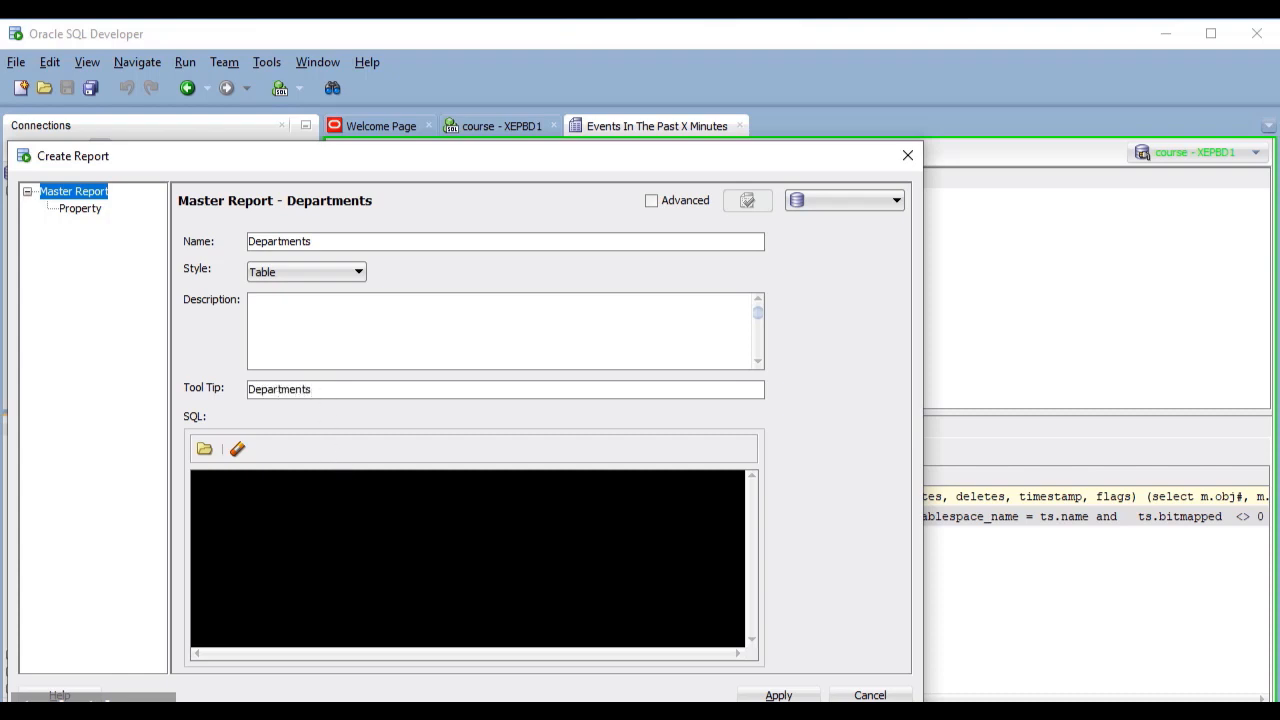
- Set the Departments report's query to SELECT * FROM dept and test it on the course - XEPBD1 connection
{"action": "left_click", "coordinate": [194, 481]}
{"action": "type", "text": "SELECT * FROM dept"}
{"action": "left_click", "coordinate": [830, 200]}
{"action": "left_click", "coordinate": [833, 220]}
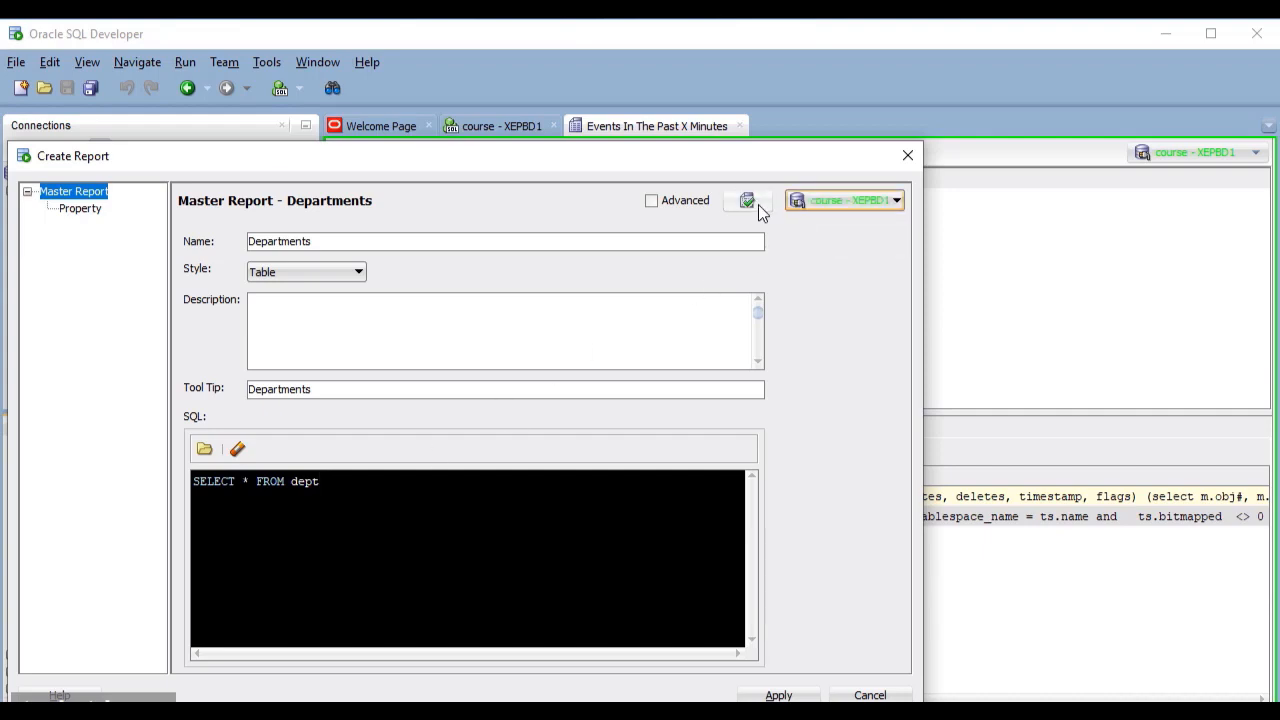
{"action": "left_click", "coordinate": [758, 203]}
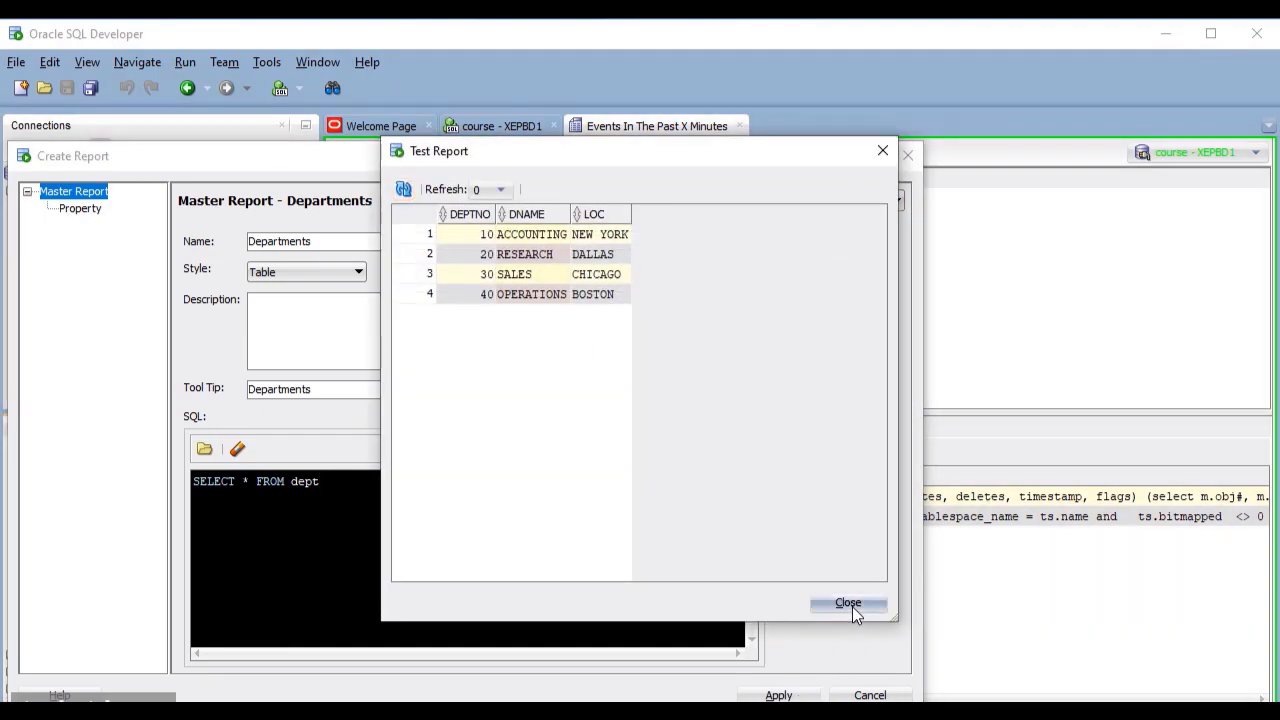
- Close the test results and apply the Departments report definition
{"action": "left_click", "coordinate": [848, 604]}
{"action": "left_click", "coordinate": [778, 695]}
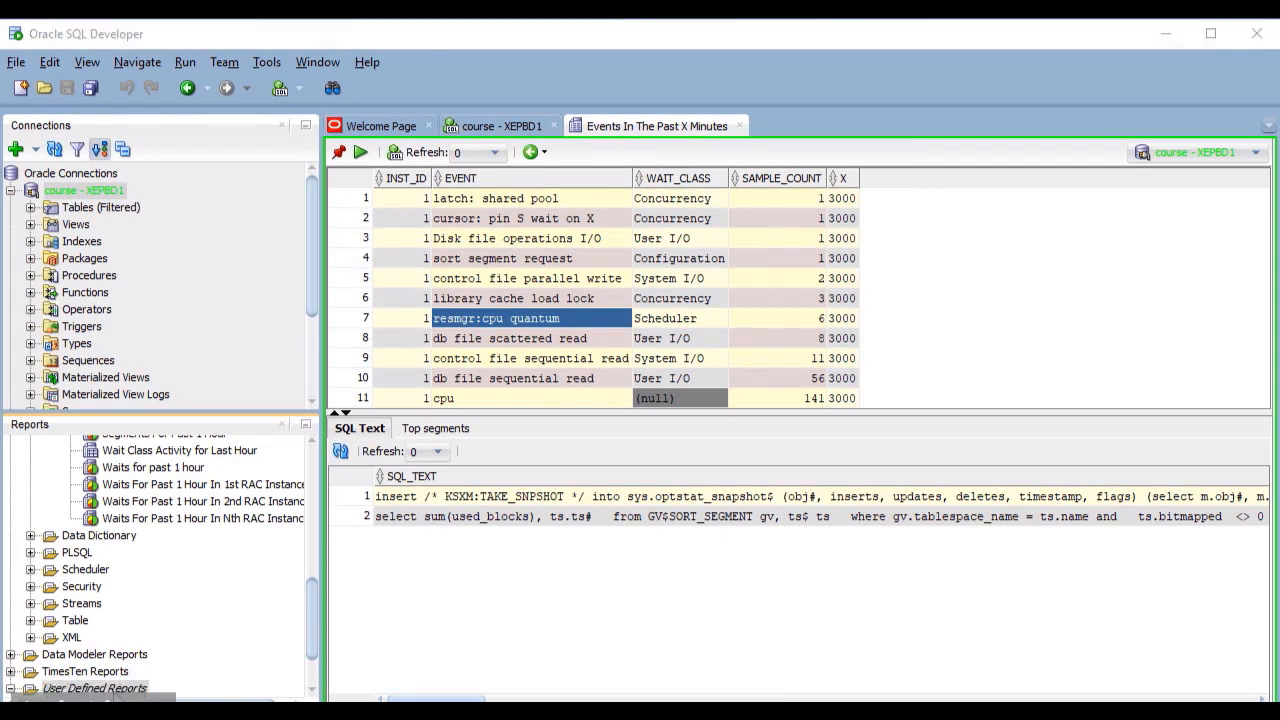
- Start another user-defined report with both its name and its tool tip set to Employees
{"action": "right_click", "coordinate": [95, 688]}
{"action": "left_click", "coordinate": [208, 290]}
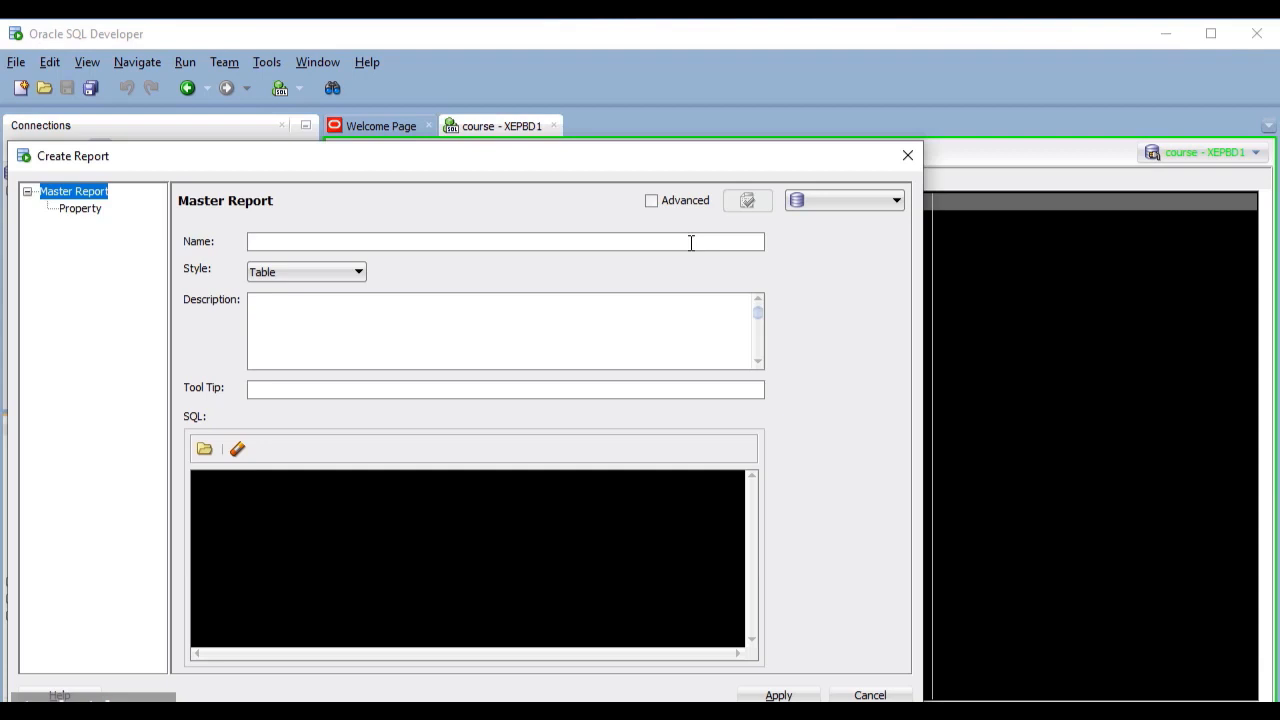
{"action": "type", "text": "Employees"}
{"action": "key", "text": "Tab"}
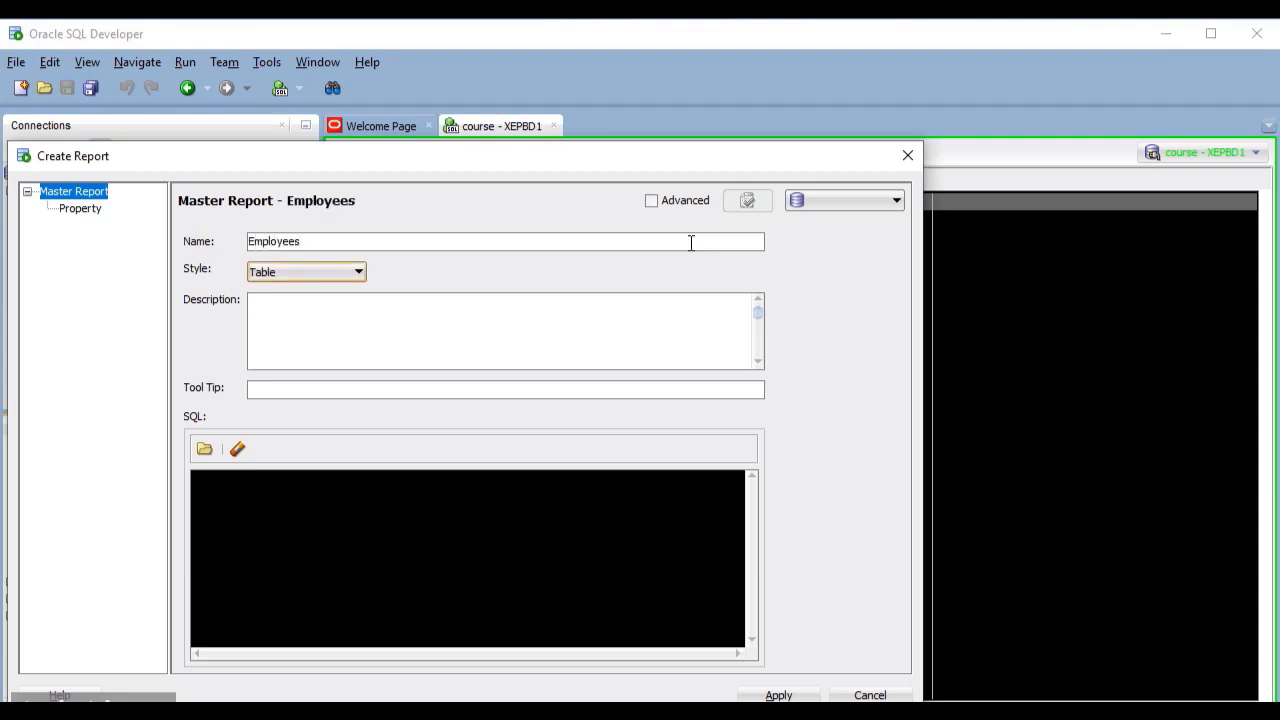
{"action": "left_click", "coordinate": [586, 388]}
{"action": "type", "text": "Emplo"}
{"action": "key", "text": "BackSpace"}
{"action": "type", "text": "oyee"}
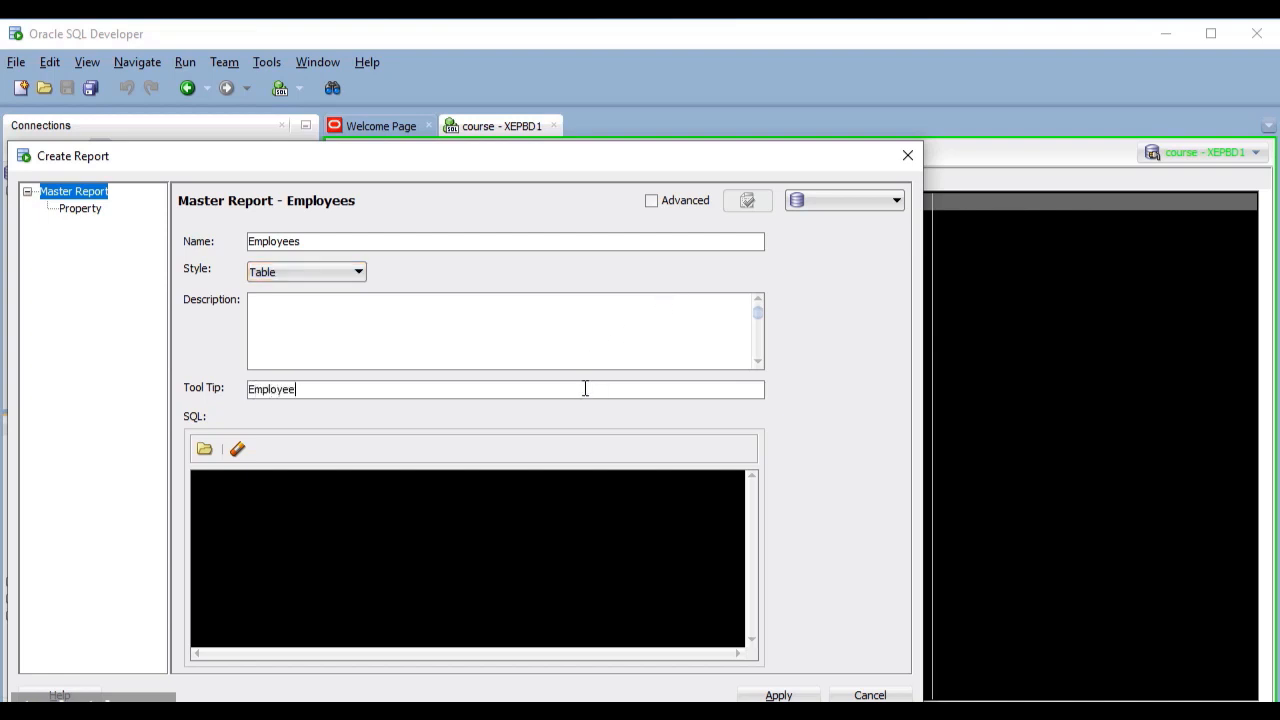
{"action": "type", "text": "s"}
- Set the Employees report's query to SELECT * FROM emp WHERE deptno = :DEPTNO and apply the report definition
{"action": "left_click", "coordinate": [350, 510]}
{"action": "type", "text": "SELECT * FROM emp"}
{"action": "key", "text": "Return"}
{"action": "type", "text": "W"}
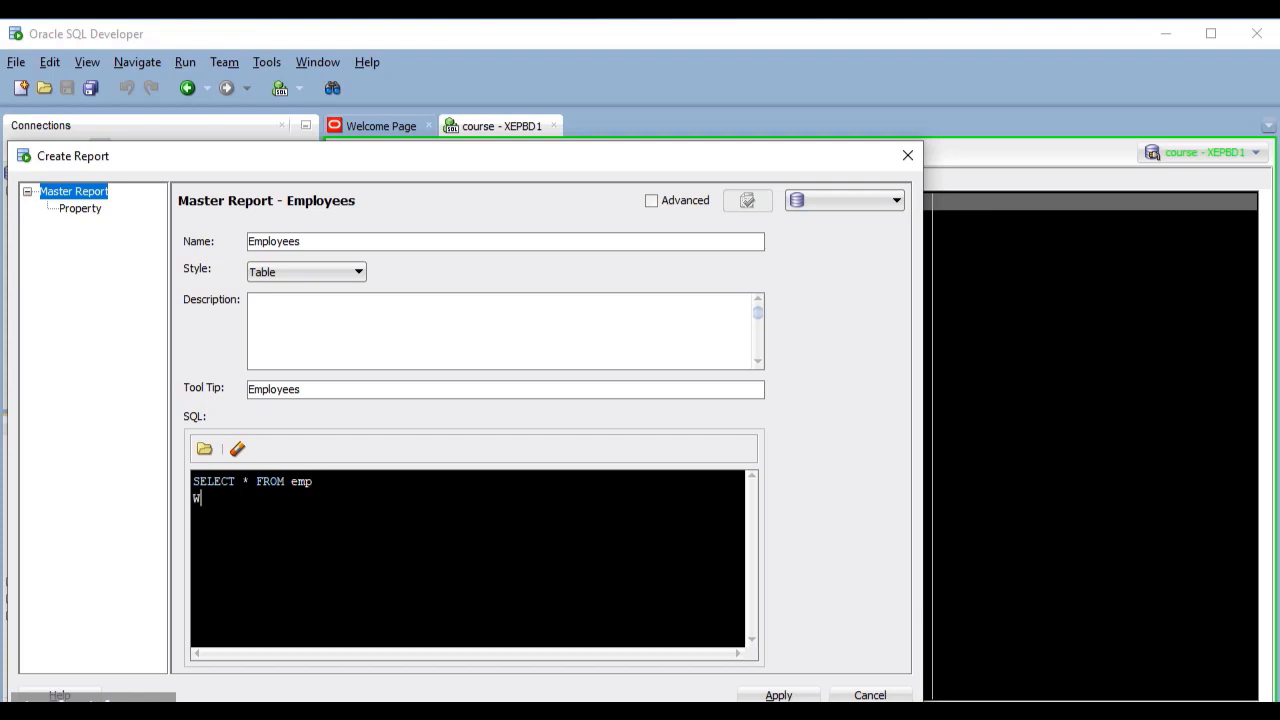
{"action": "type", "text": "HERE deptno = :DEPTNO"}
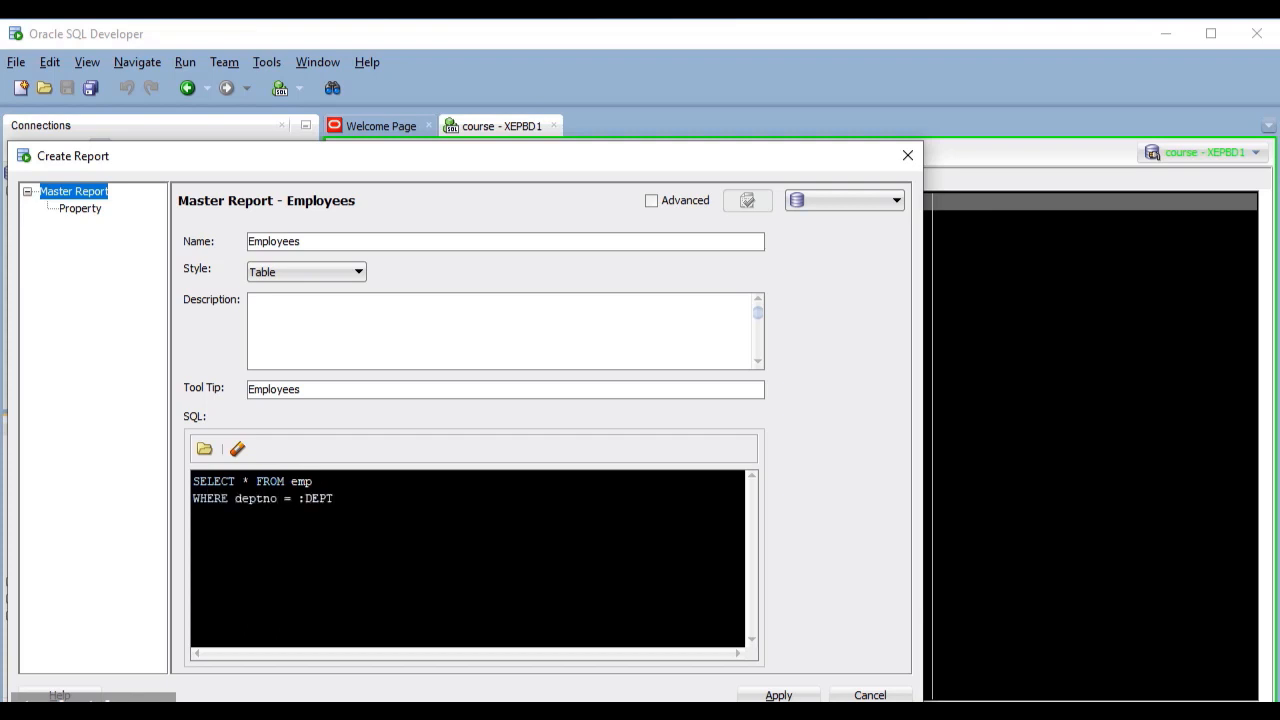
{"action": "left_click", "coordinate": [778, 695]}
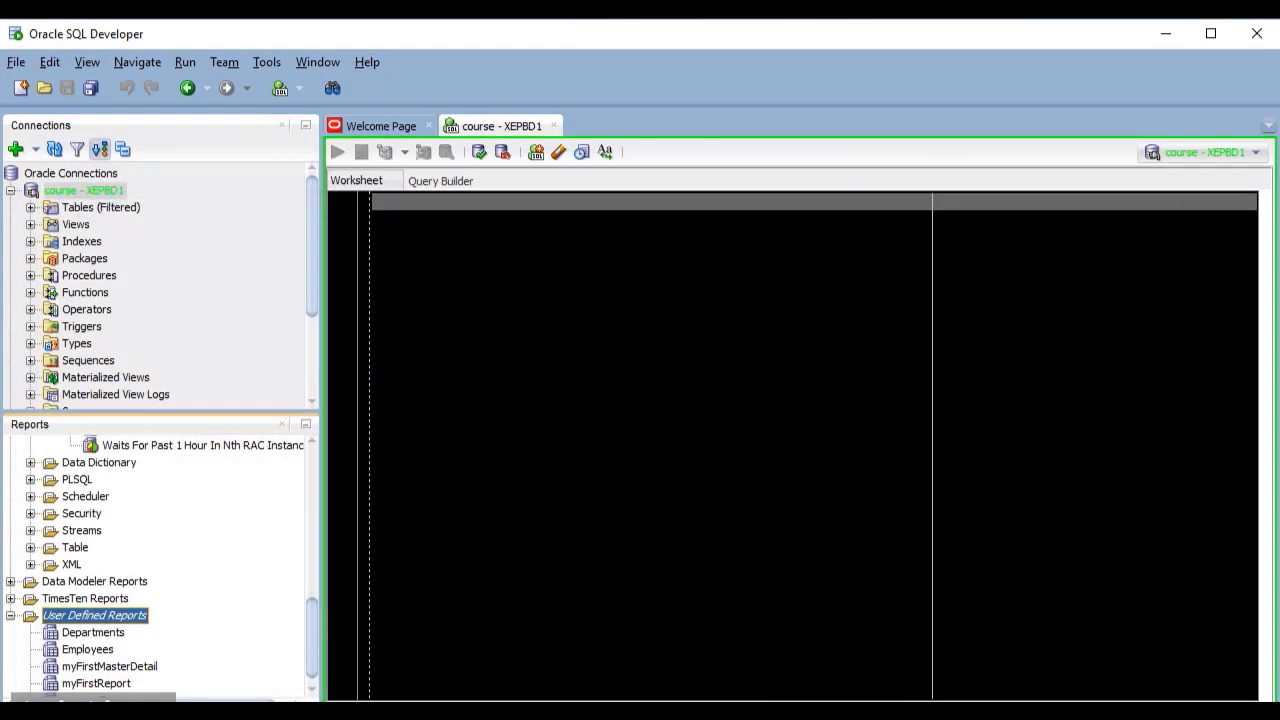
- Run the Employees report on the course - XEPBD1 connection with the DEPTNO bind value left as NULL
{"action": "double_click", "coordinate": [50, 652]}
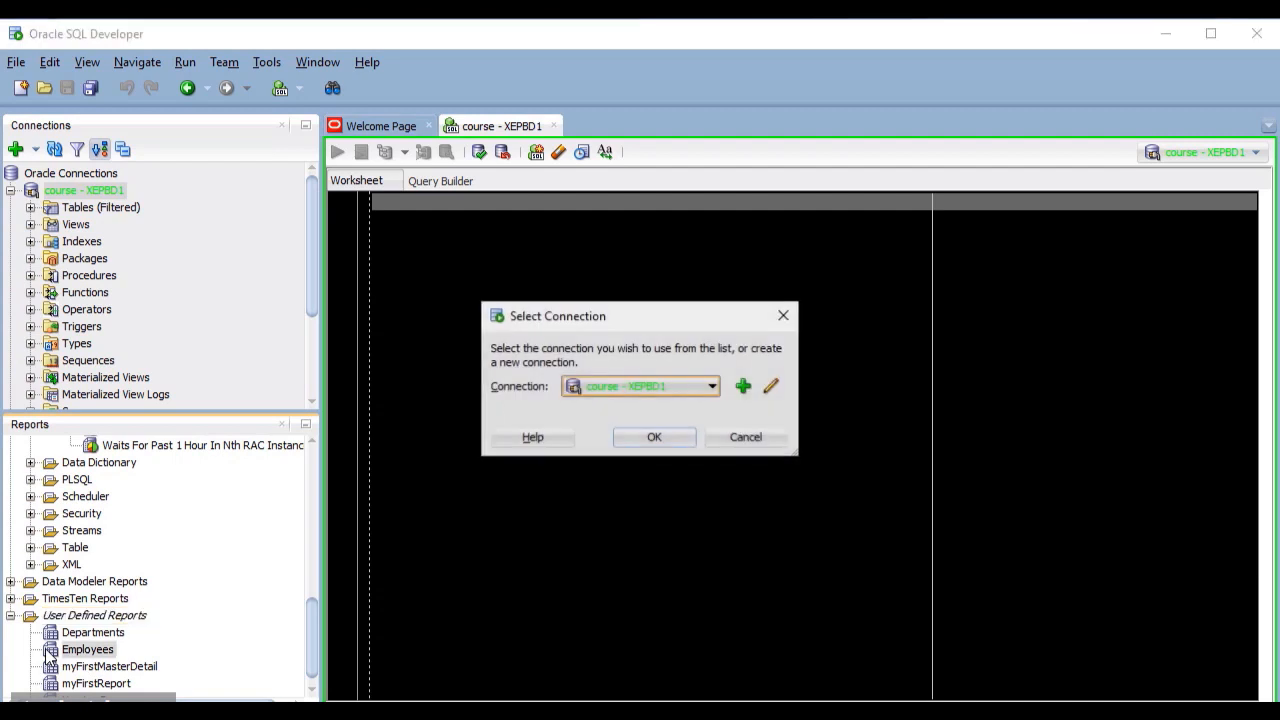
{"action": "left_click", "coordinate": [630, 440]}
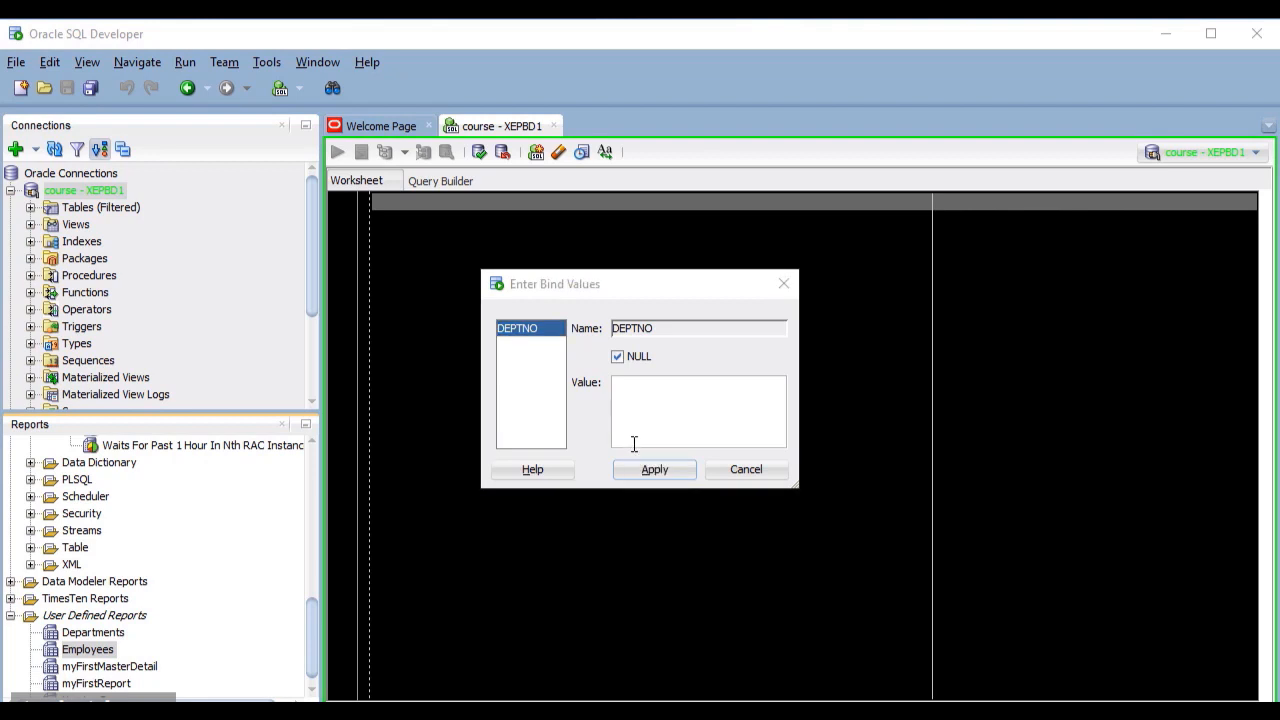
{"action": "left_click", "coordinate": [645, 469]}
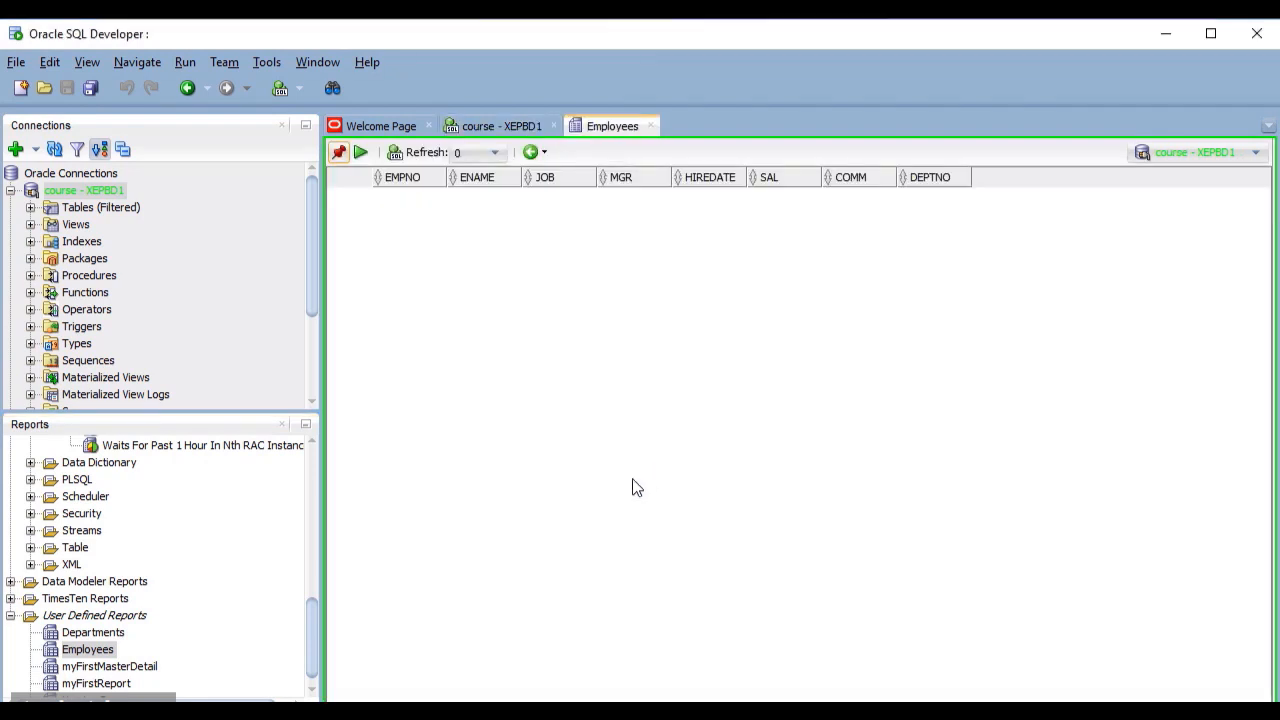
- Open the Departments report for editing and add a drill-down entry named Employees
{"action": "right_click", "coordinate": [80, 638]}
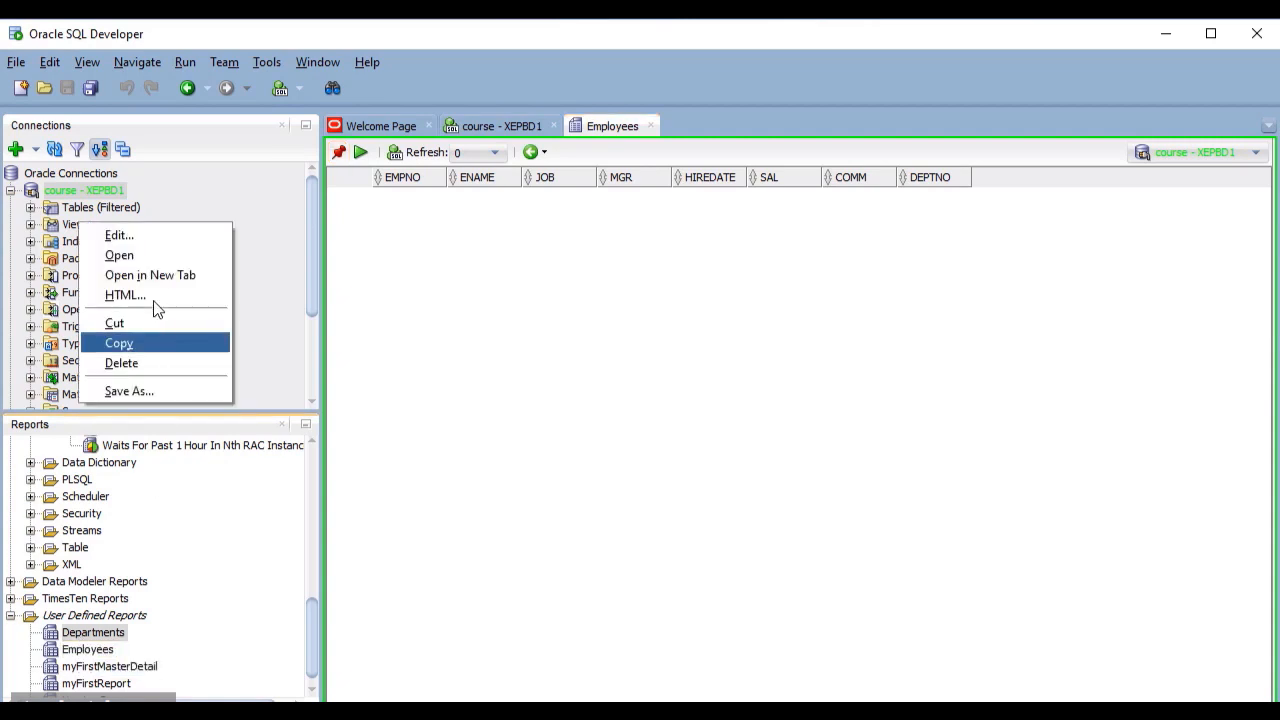
{"action": "left_click", "coordinate": [150, 240]}
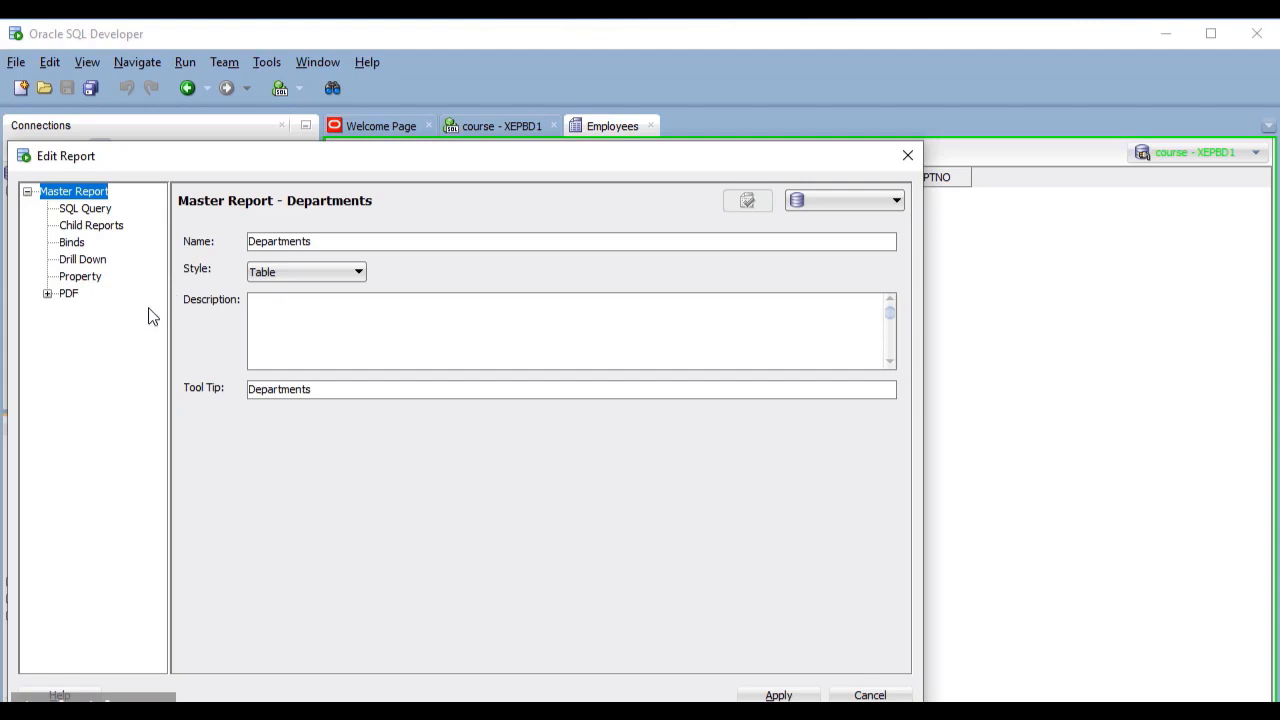
{"action": "left_click", "coordinate": [78, 263]}
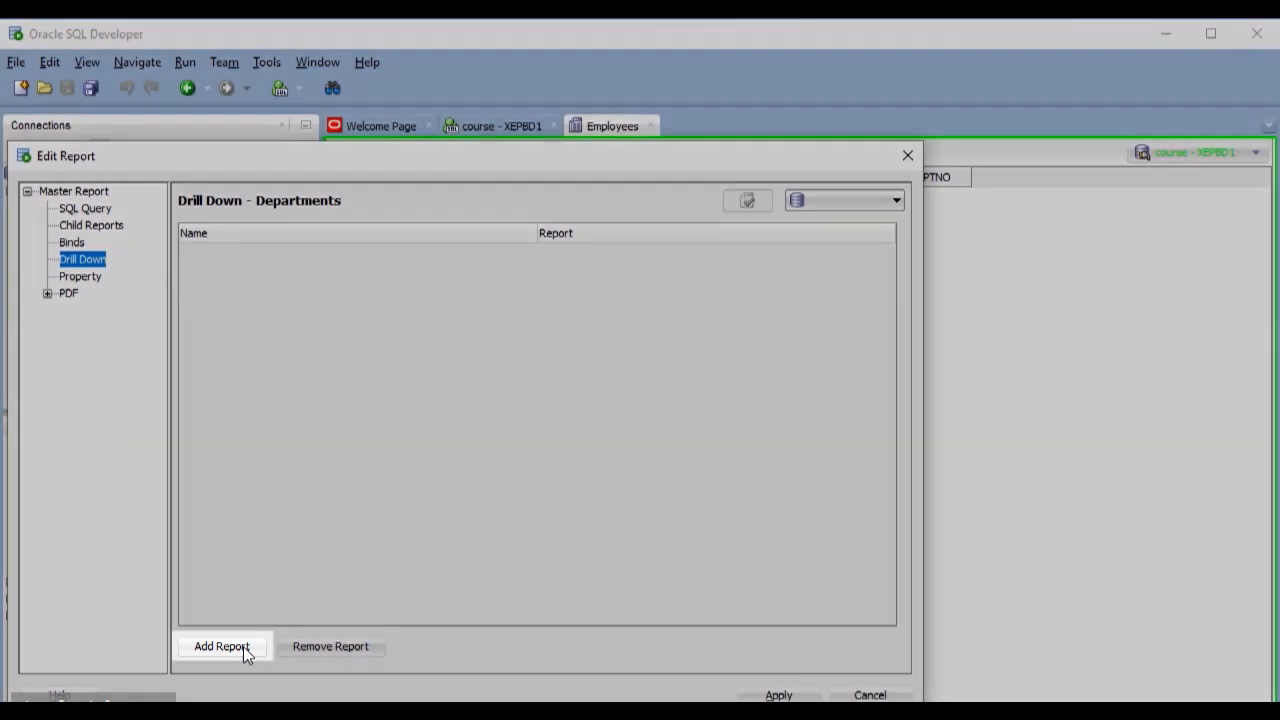
{"action": "left_click", "coordinate": [243, 646]}
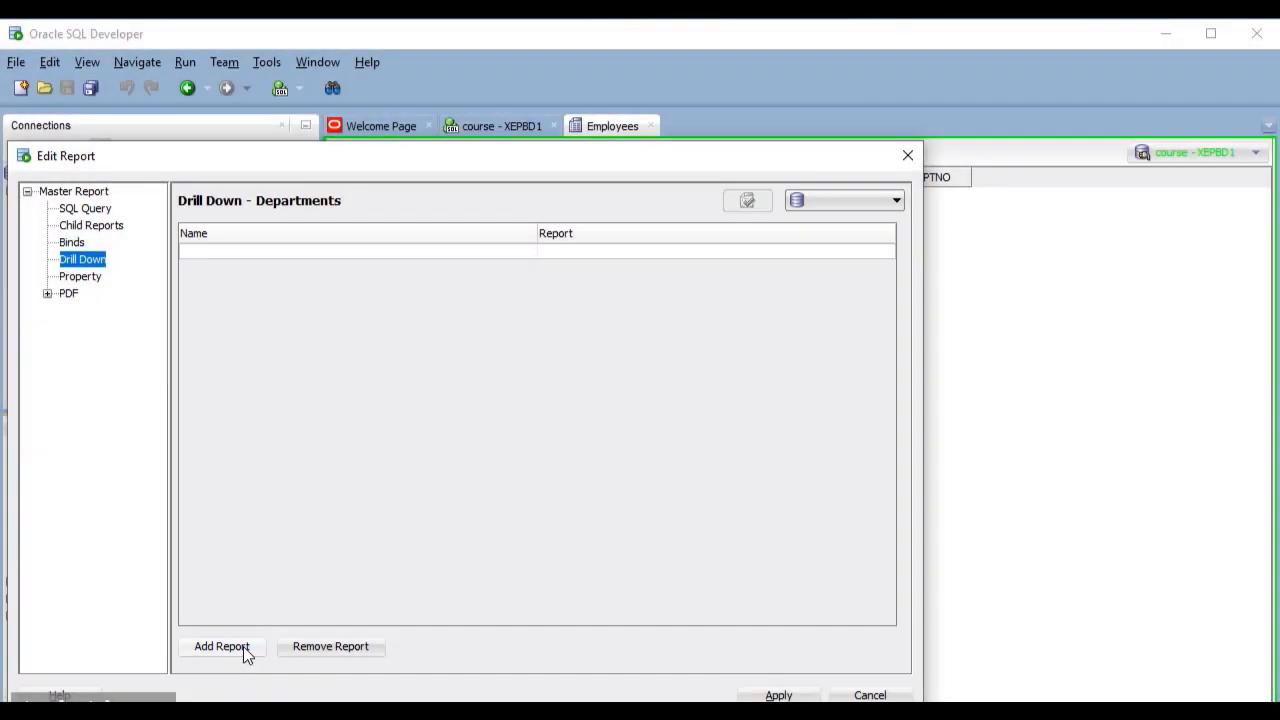
{"action": "double_click", "coordinate": [388, 251]}
{"action": "type", "text": "E"}
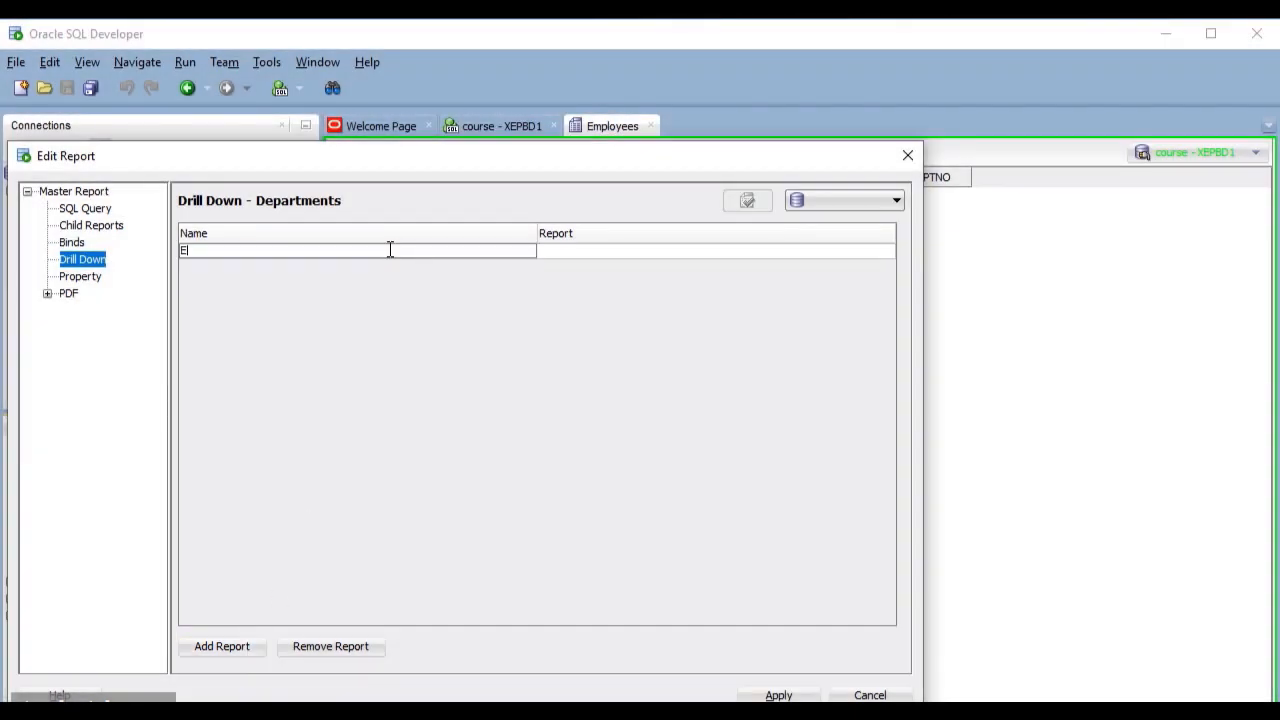
{"action": "type", "text": "mployees"}
- Link the drill-down entry to the user-defined Employees report and apply the changes to the Departments report
{"action": "double_click", "coordinate": [582, 252]}
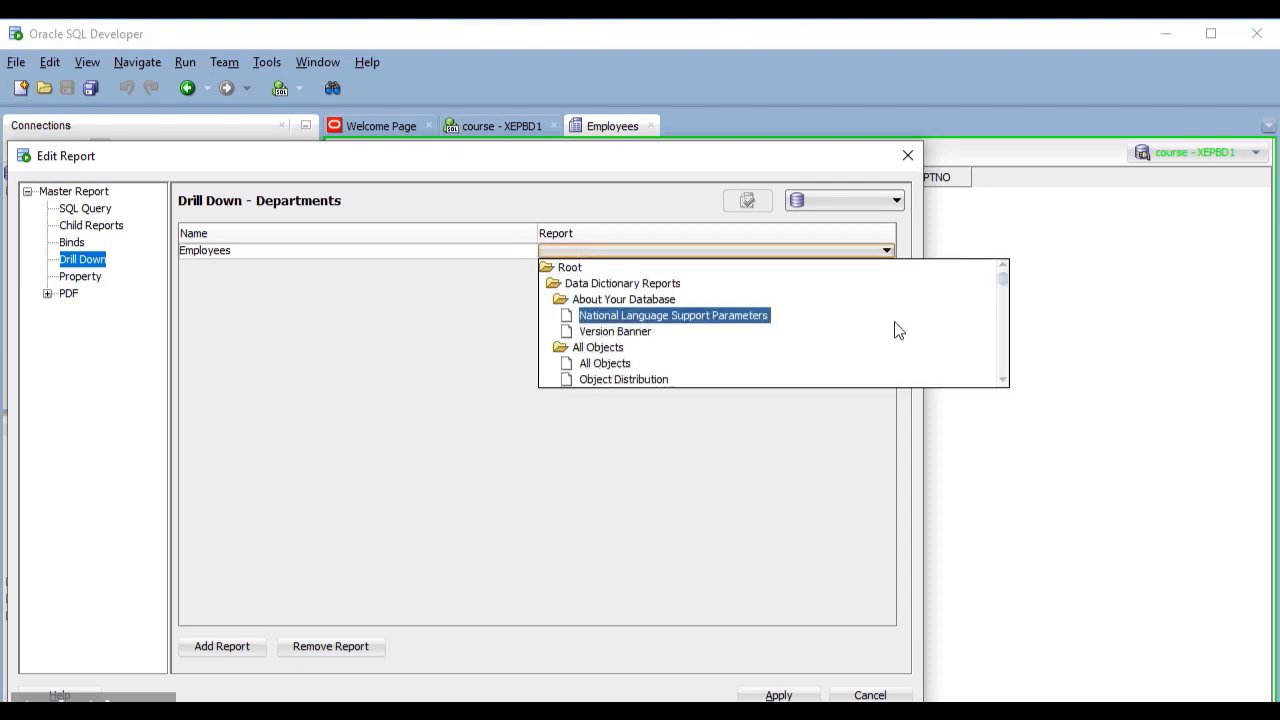
{"action": "scroll", "coordinate": [894, 331], "scroll_direction": "down", "scroll_amount": 3}
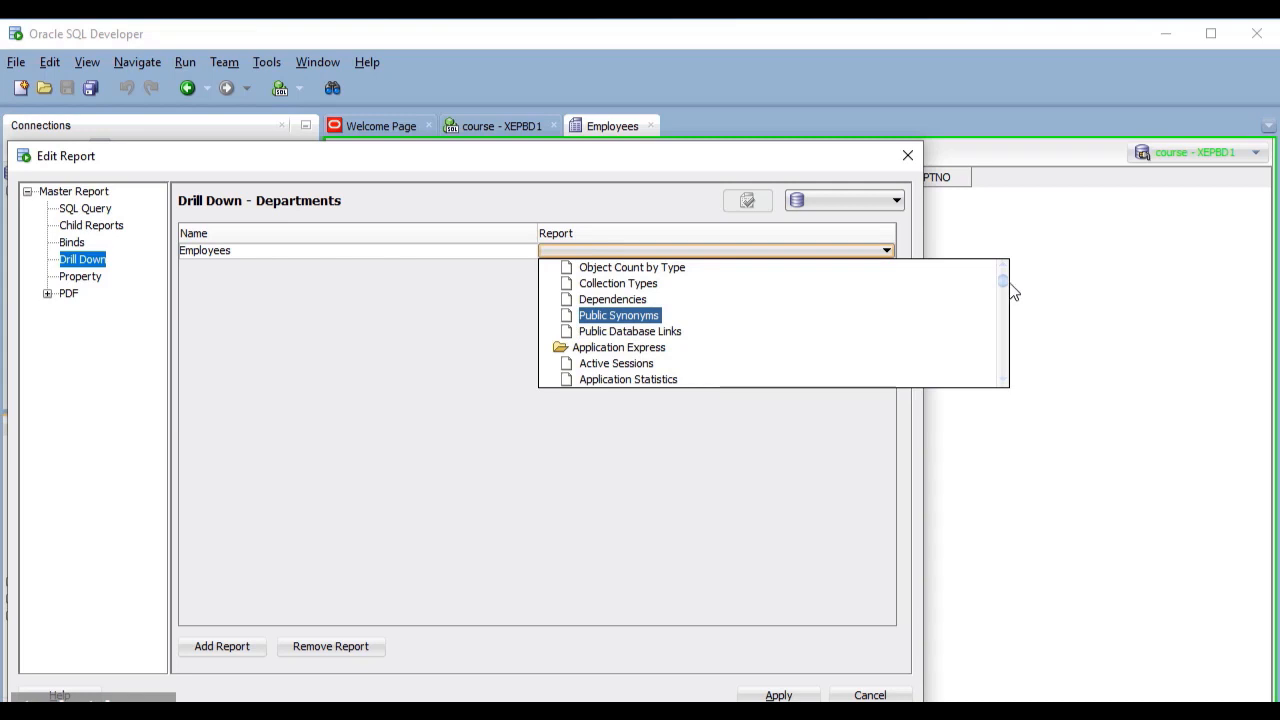
{"action": "left_click_drag", "start_coordinate": [1004, 288], "coordinate": [1003, 293]}
{"action": "scroll", "coordinate": [866, 344], "scroll_direction": "down", "scroll_amount": 10}
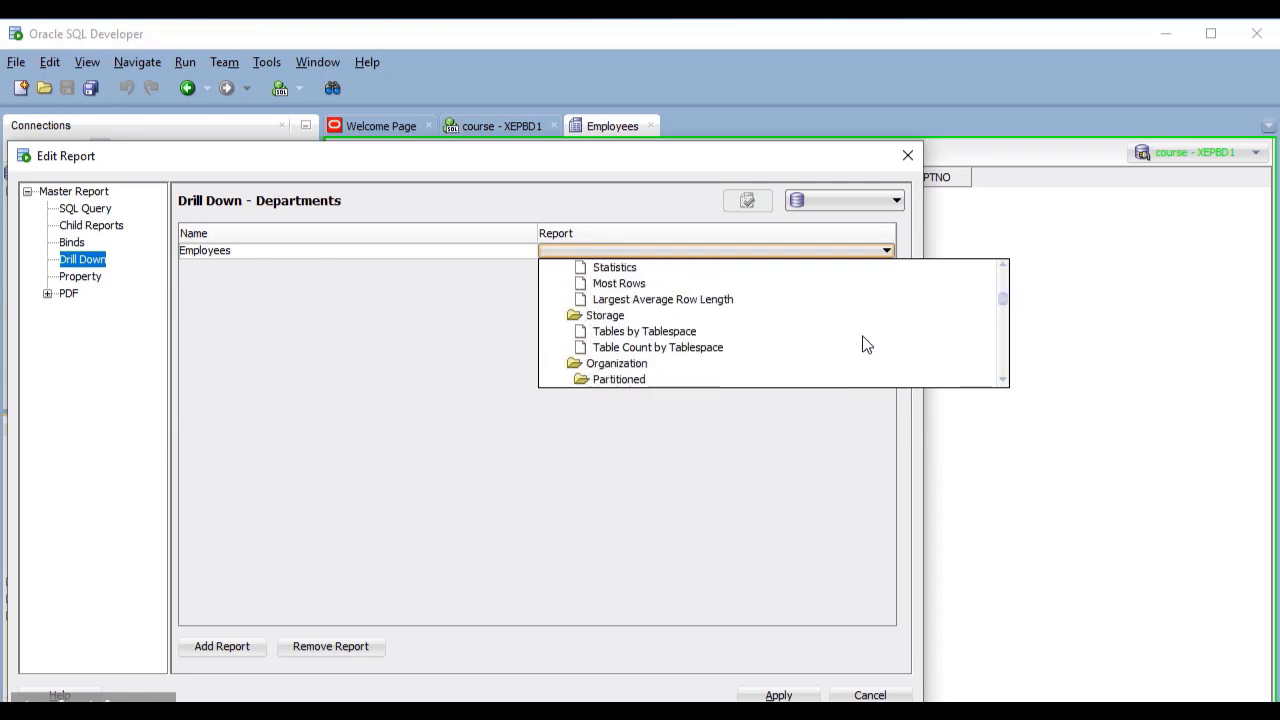
{"action": "scroll", "coordinate": [866, 344], "scroll_direction": "down", "scroll_amount": 10}
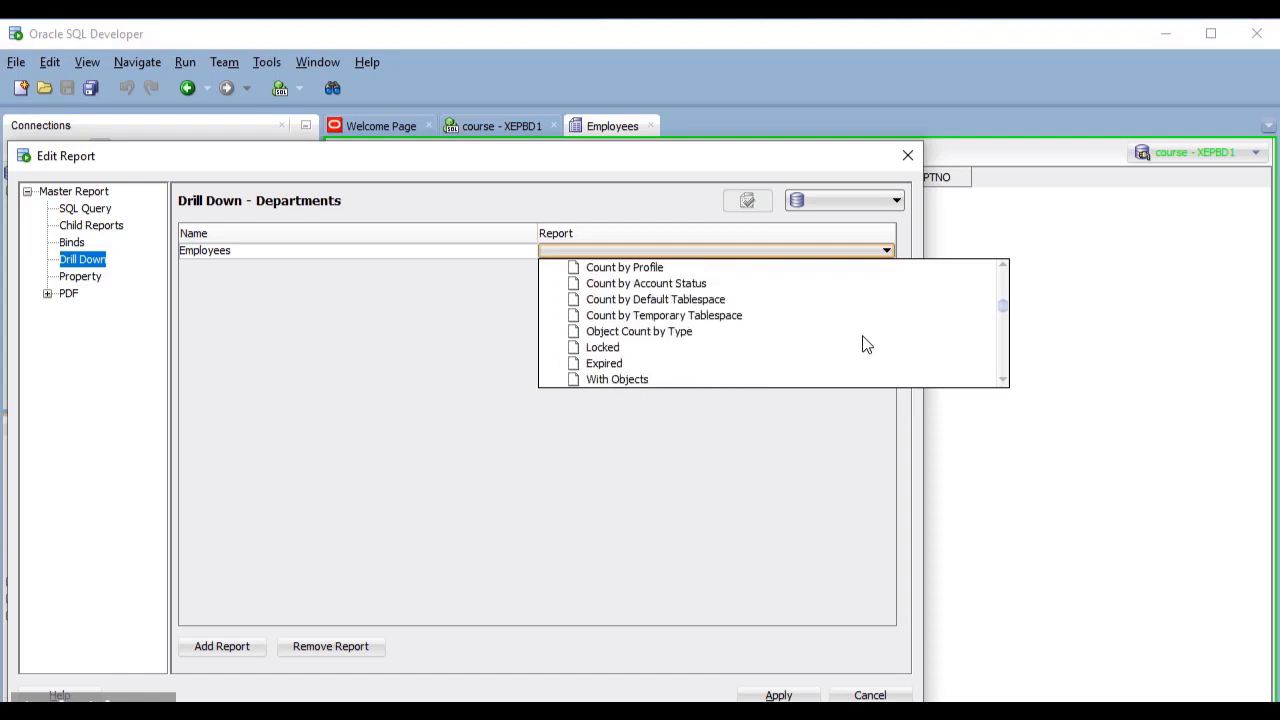
{"action": "scroll", "coordinate": [866, 344], "scroll_direction": "down", "scroll_amount": 10}
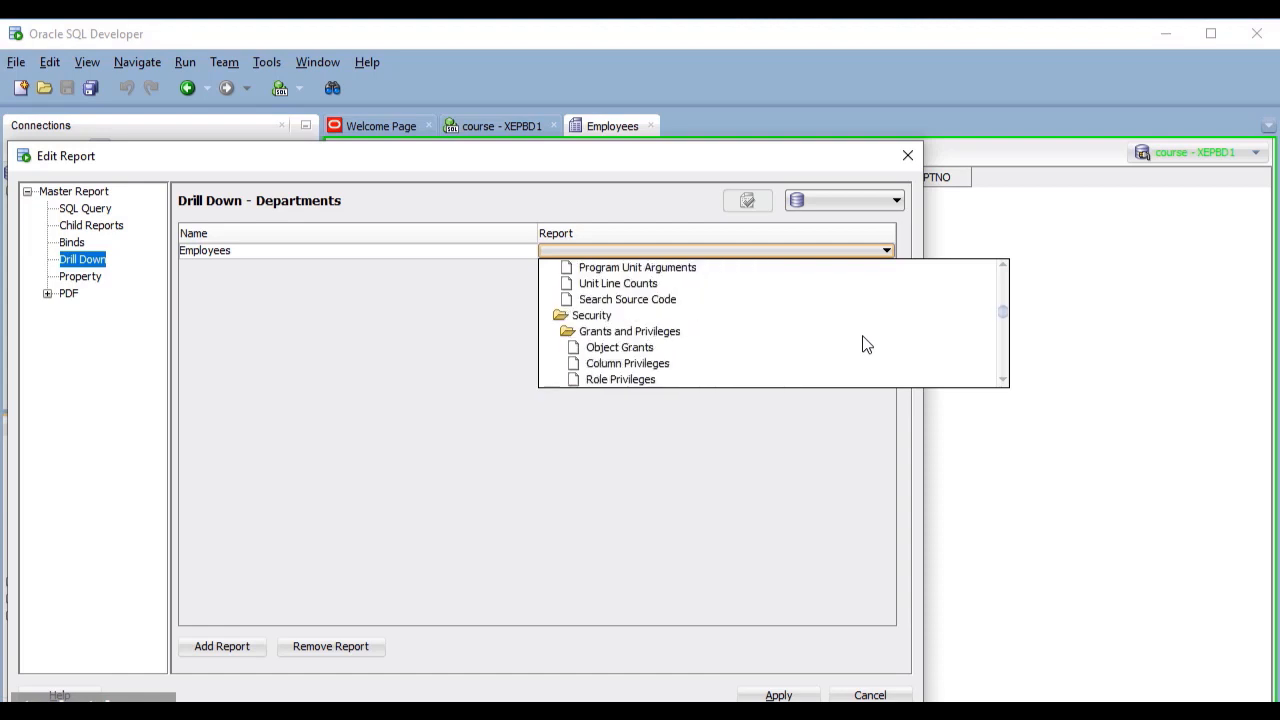
{"action": "scroll", "coordinate": [866, 344], "scroll_direction": "down", "scroll_amount": 8}
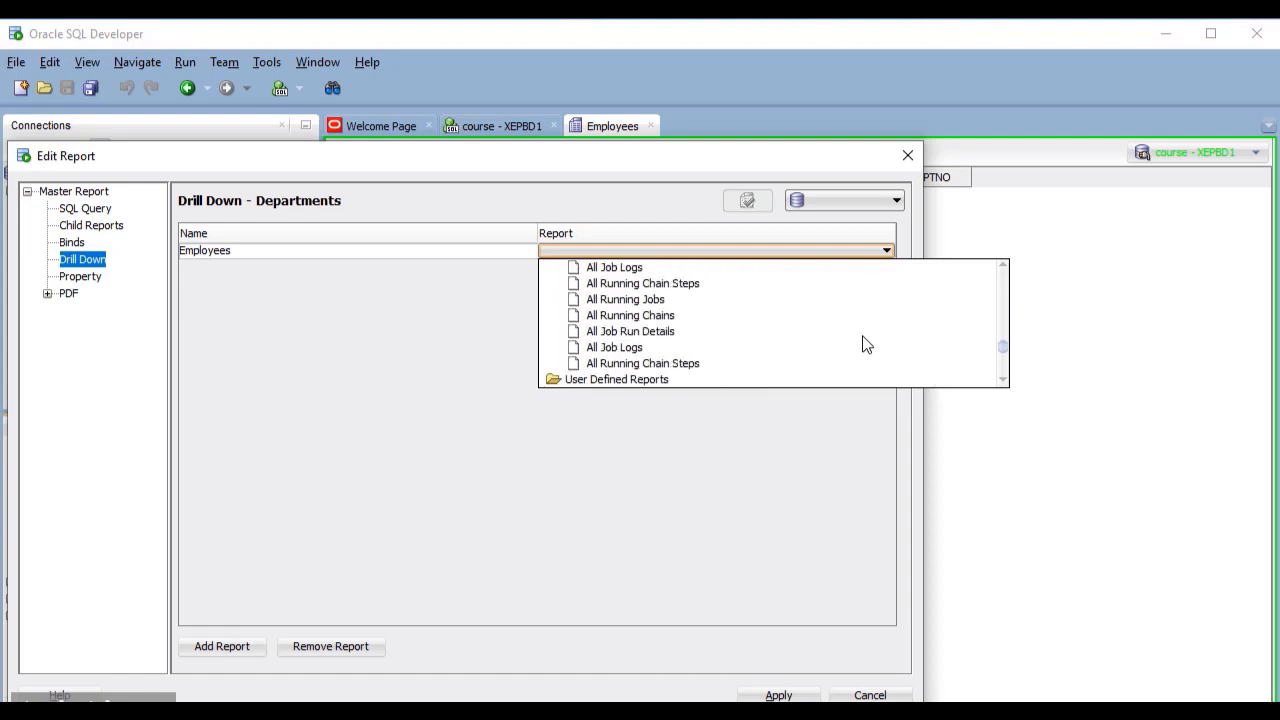
{"action": "scroll", "coordinate": [866, 344], "scroll_direction": "down", "scroll_amount": 6}
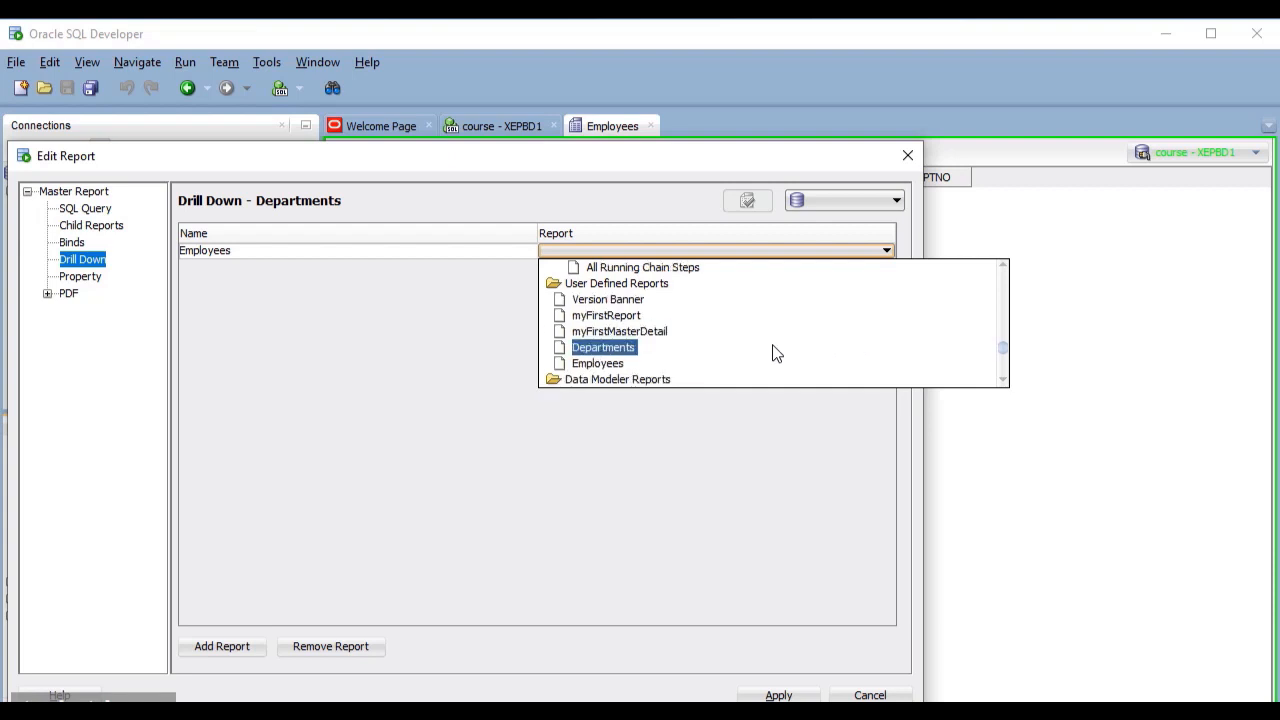
{"action": "left_click", "coordinate": [613, 364]}
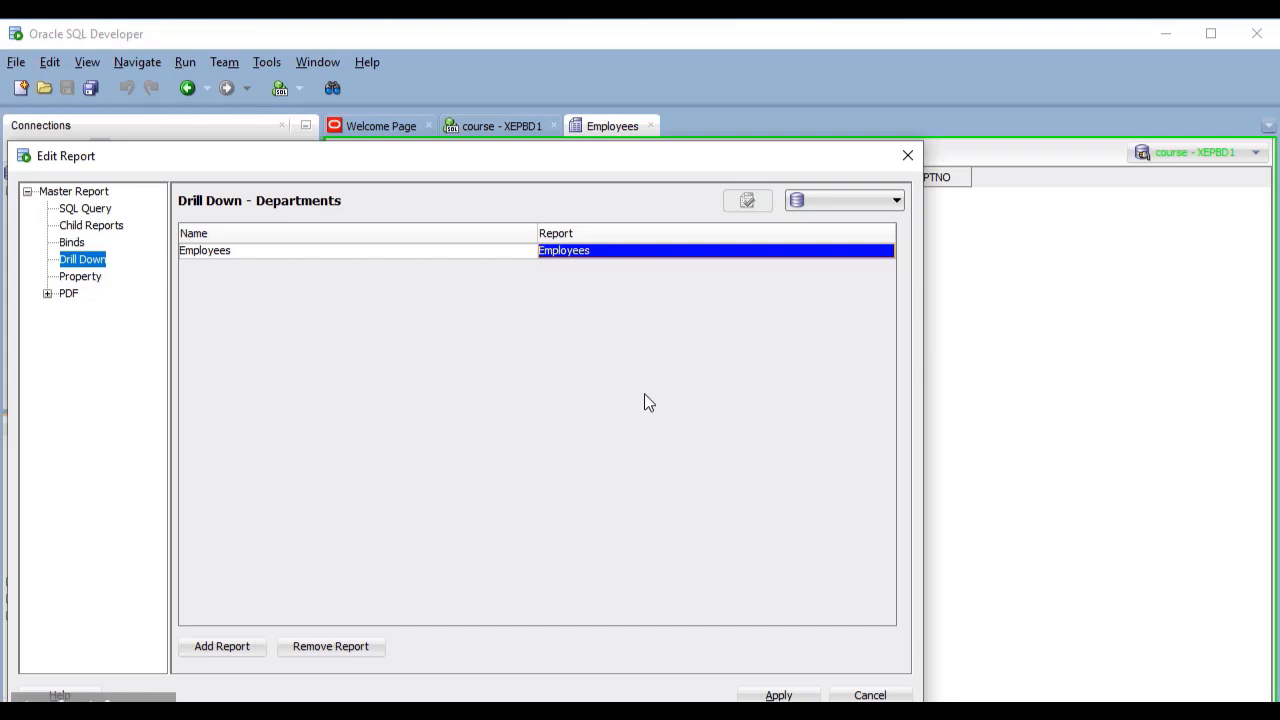
{"action": "left_click", "coordinate": [804, 695]}
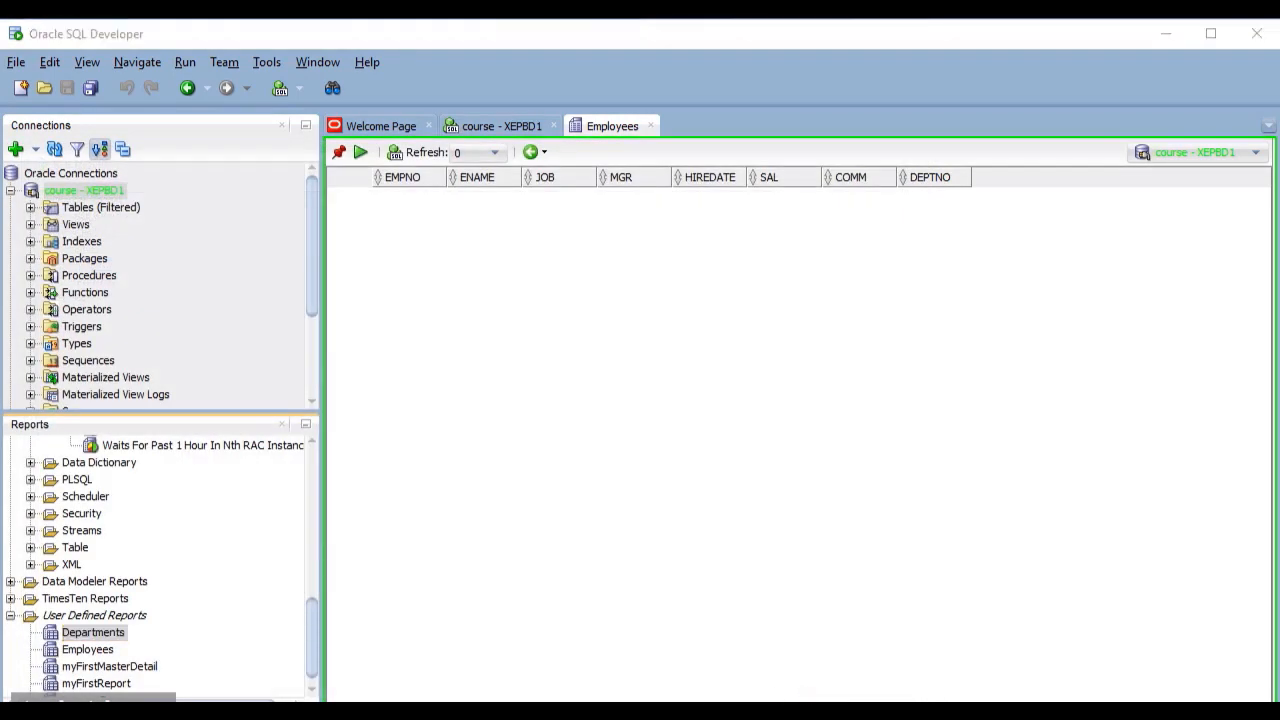
- Run the Departments report and drill down from the SALES row to the Employees report
{"action": "left_click", "coordinate": [55, 636]}
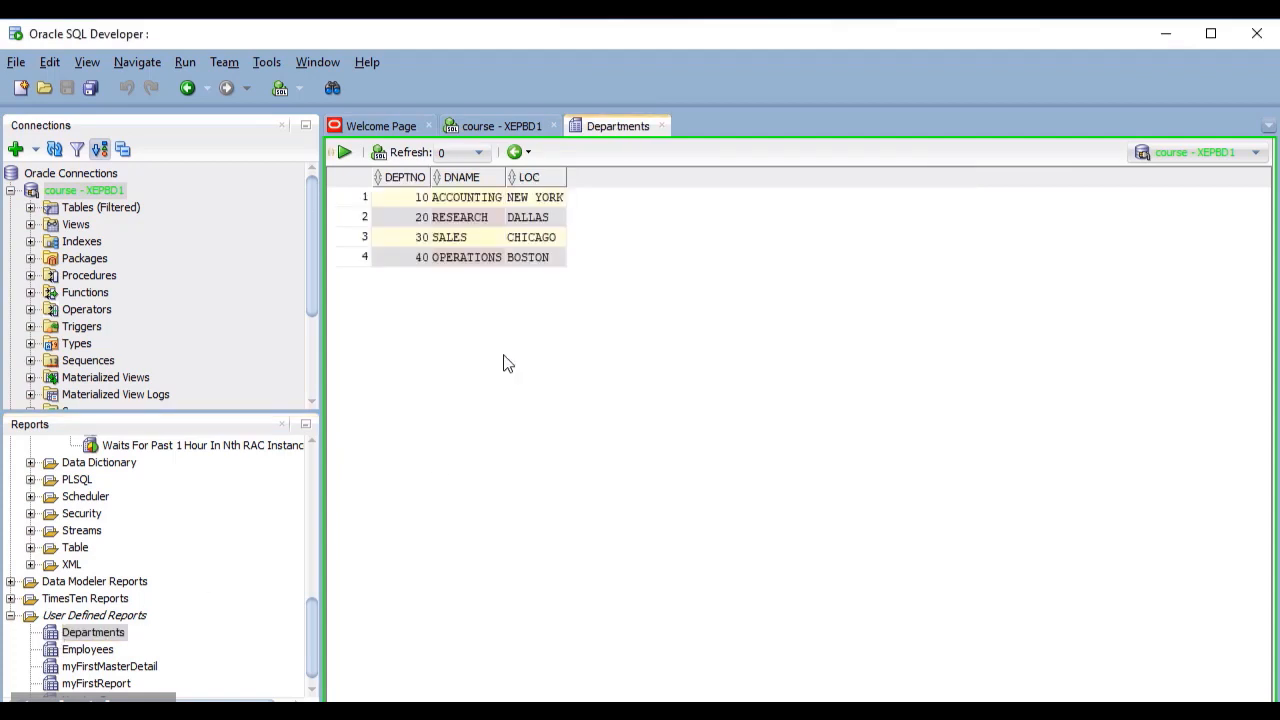
{"action": "right_click", "coordinate": [465, 214]}
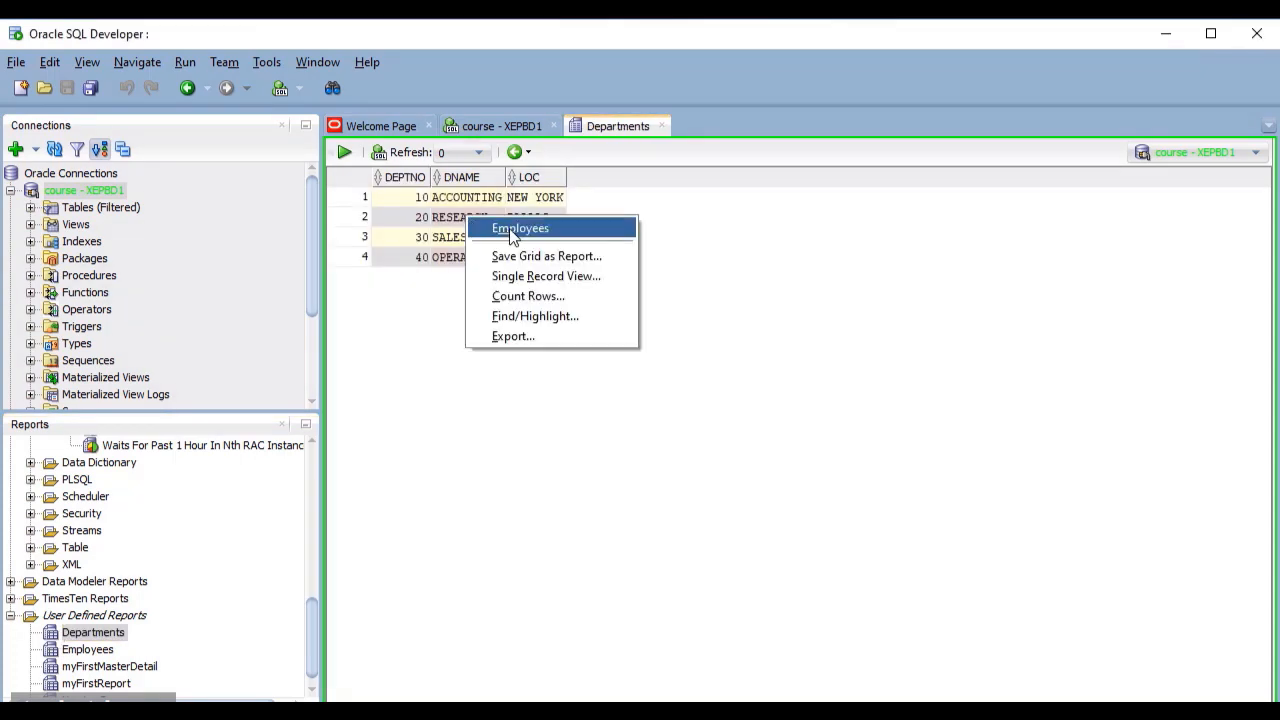
{"action": "right_click", "coordinate": [445, 237]}
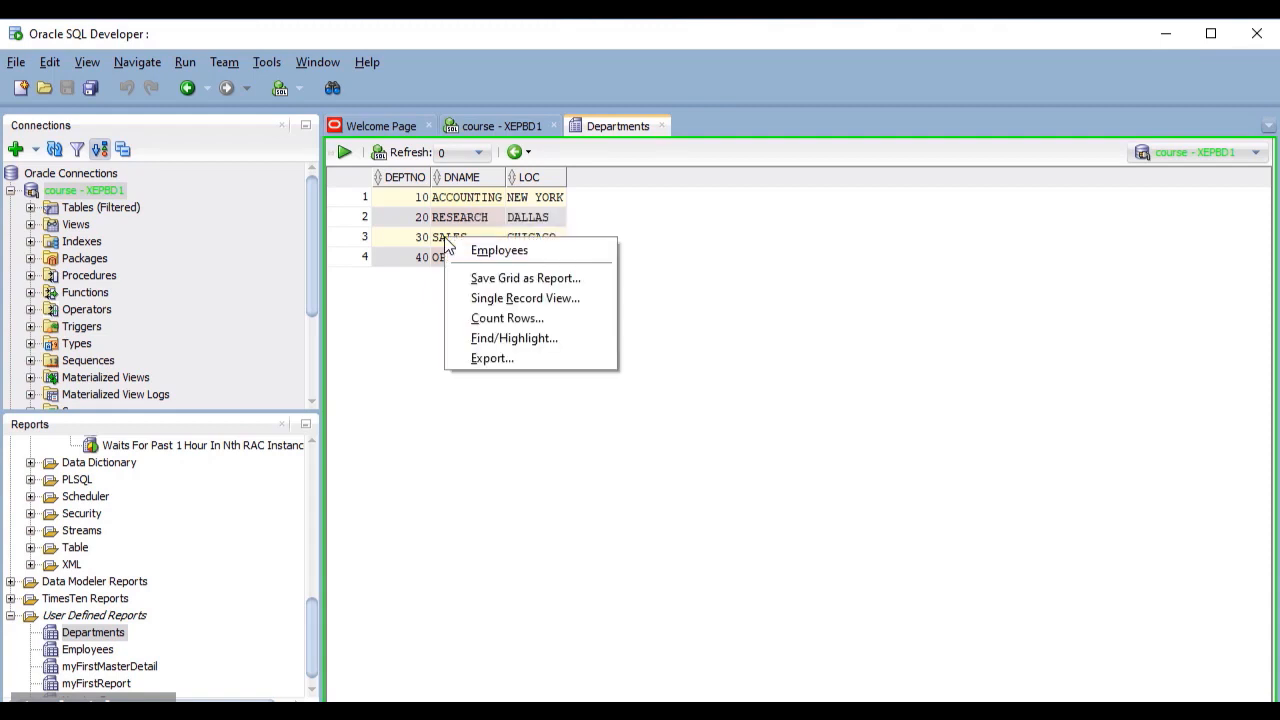
{"action": "left_click", "coordinate": [522, 251]}
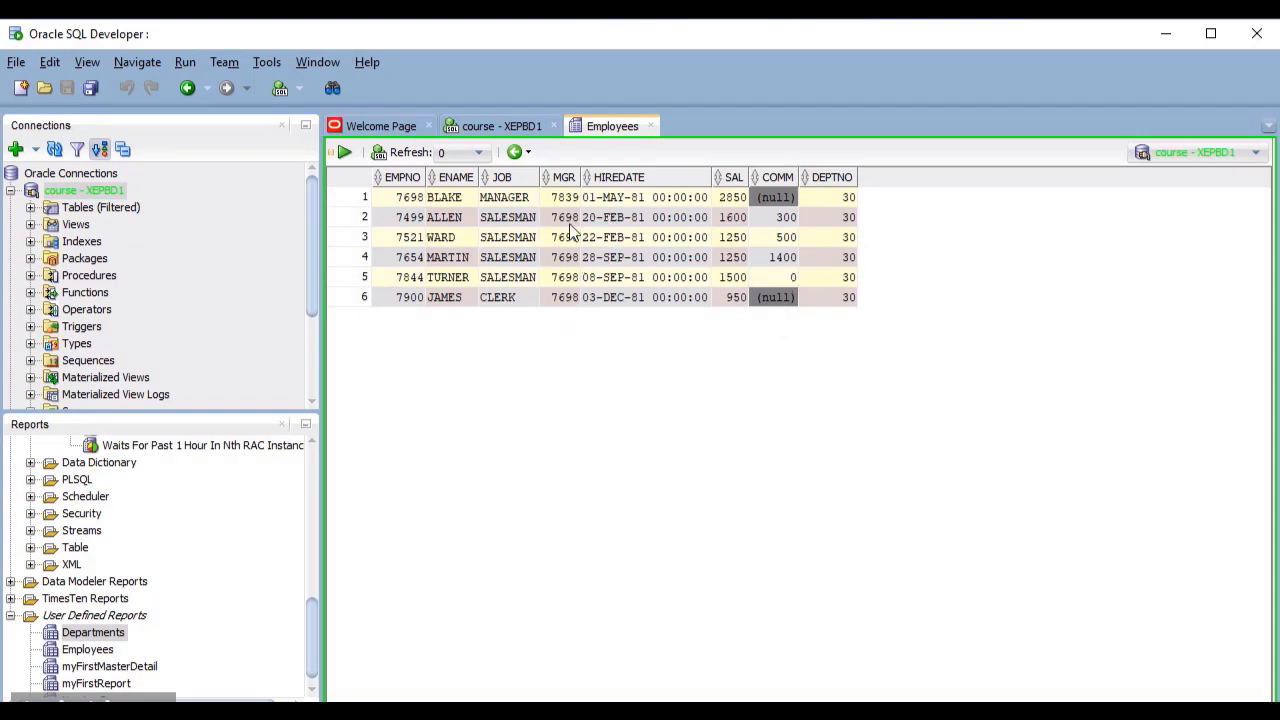
- Go back to the Departments report, drill down from the ACCOUNTING row to the Employees report, and return to Departments
{"action": "left_click", "coordinate": [522, 153]}
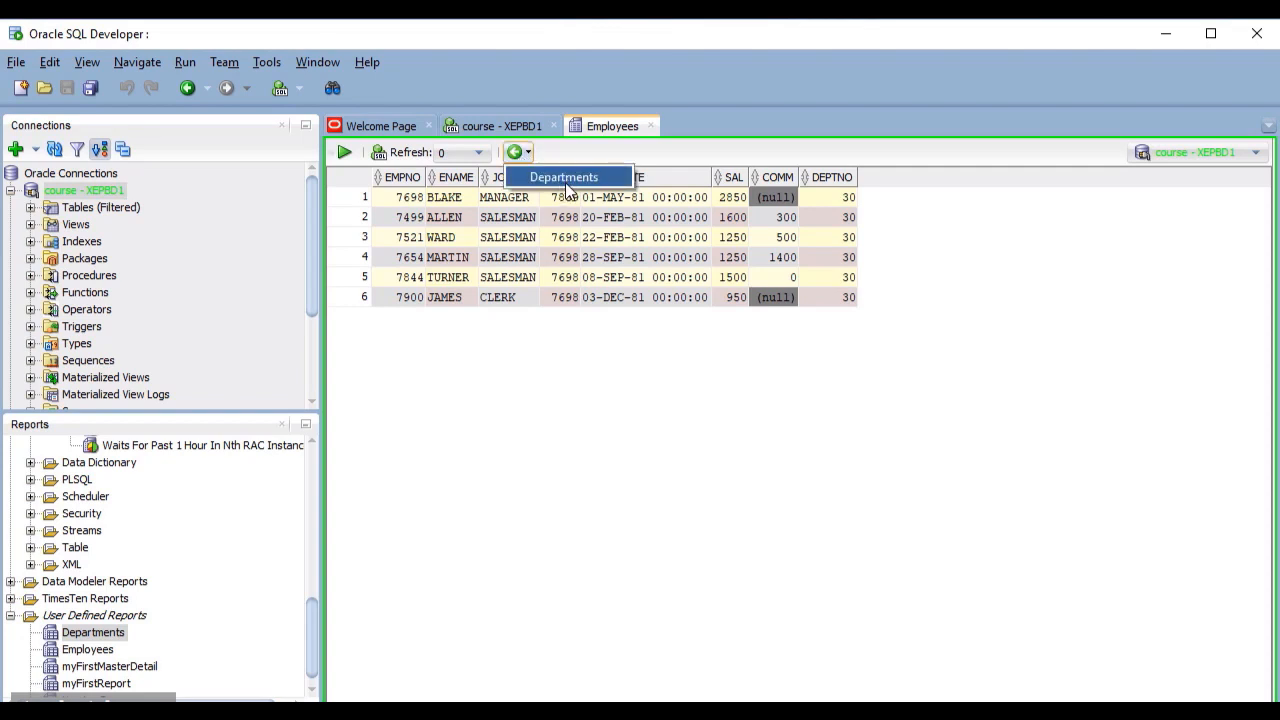
{"action": "left_click", "coordinate": [567, 185]}
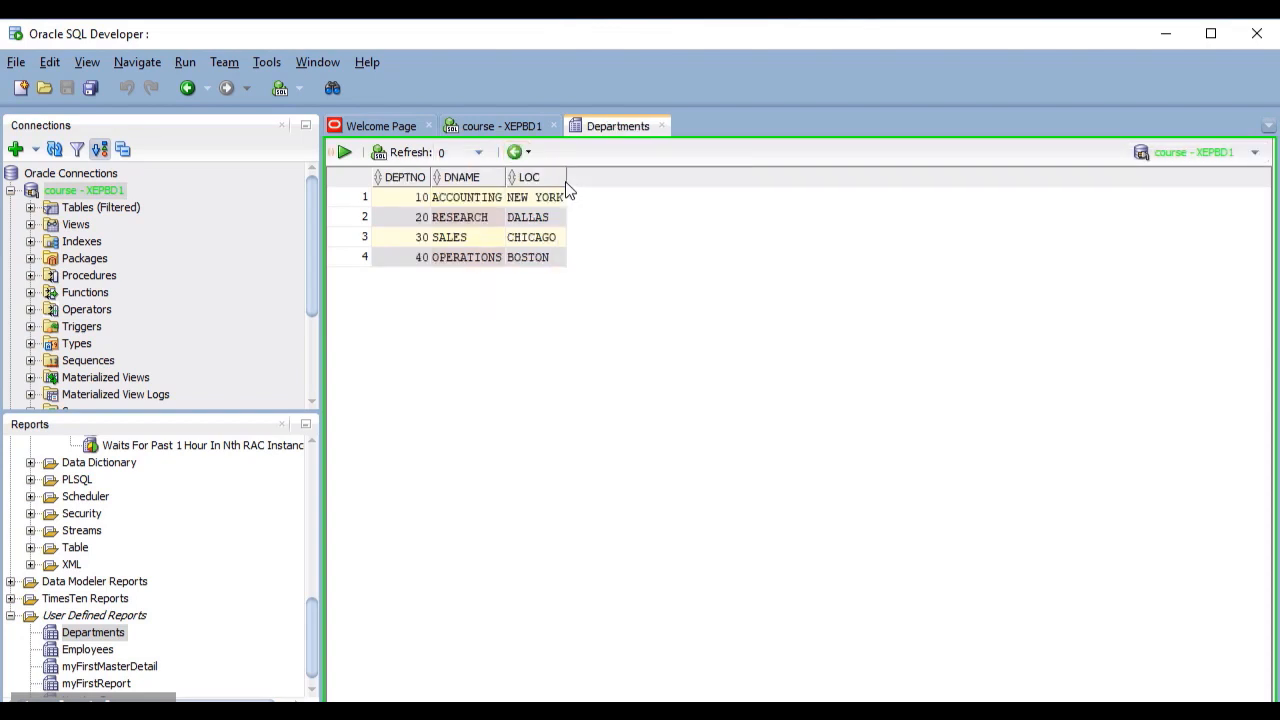
{"action": "right_click", "coordinate": [471, 208]}
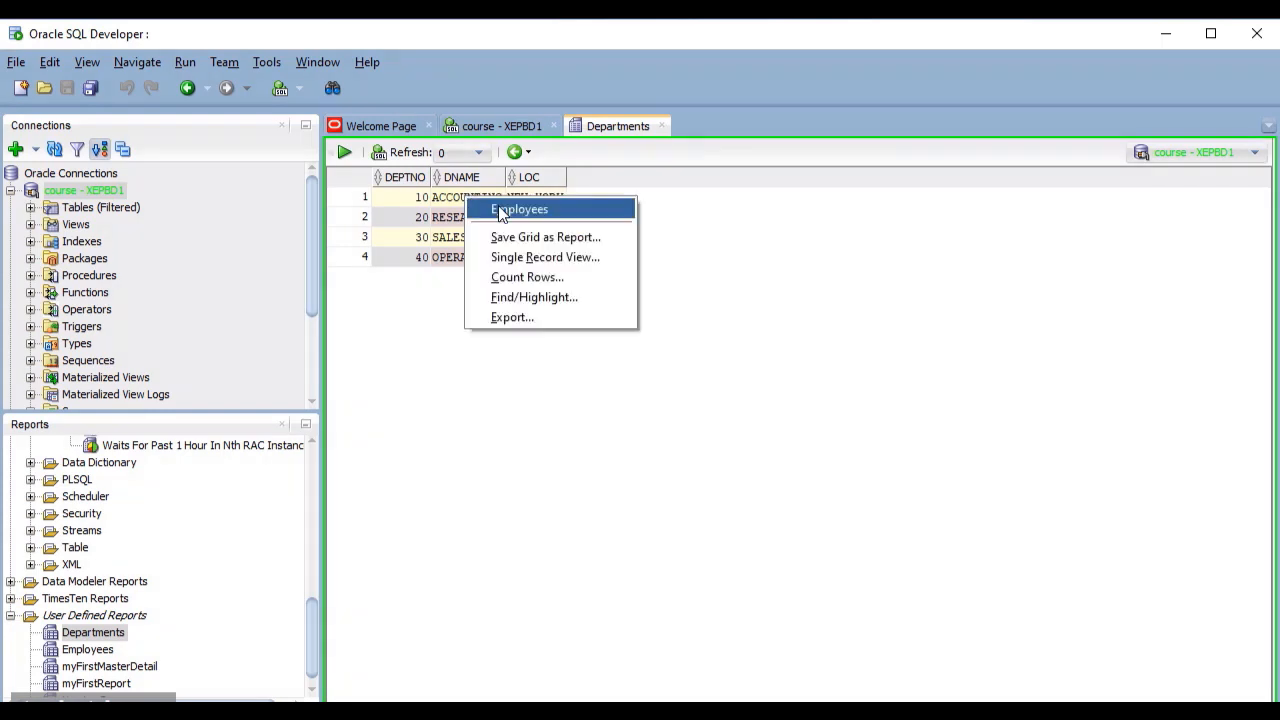
{"action": "left_click", "coordinate": [503, 207]}
{"action": "left_click", "coordinate": [522, 153]}
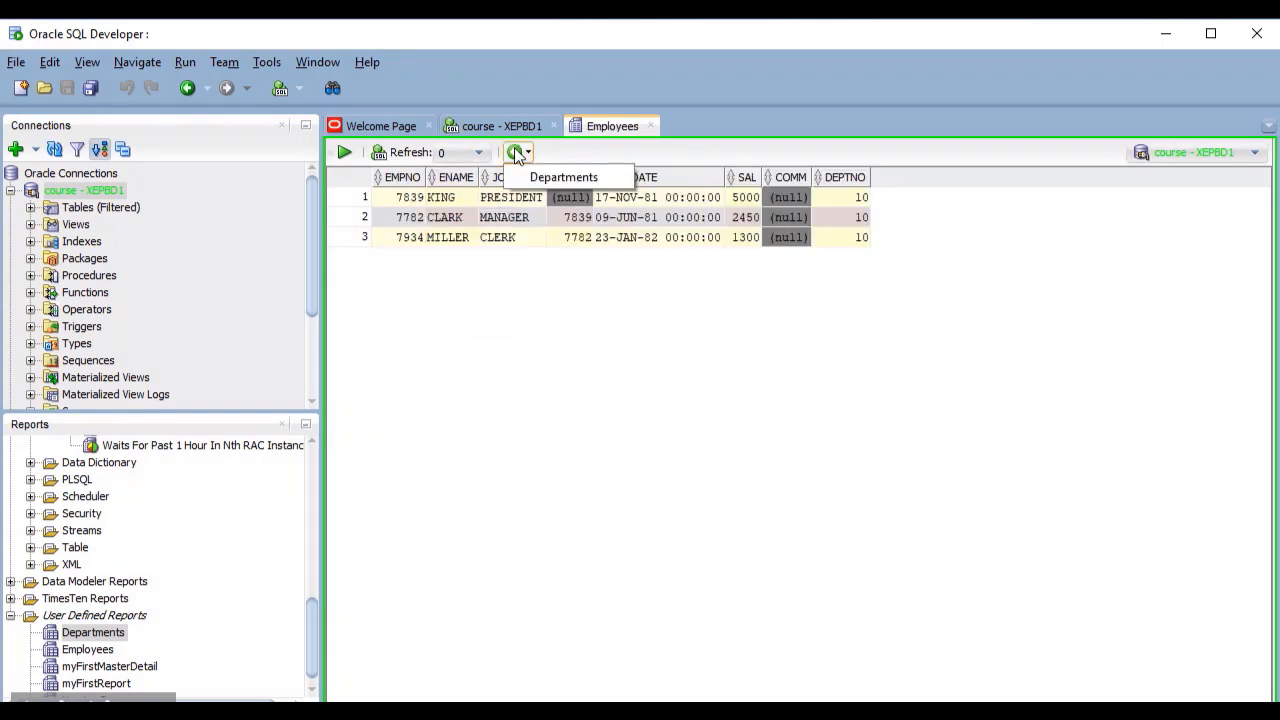
{"action": "left_click", "coordinate": [544, 180]}
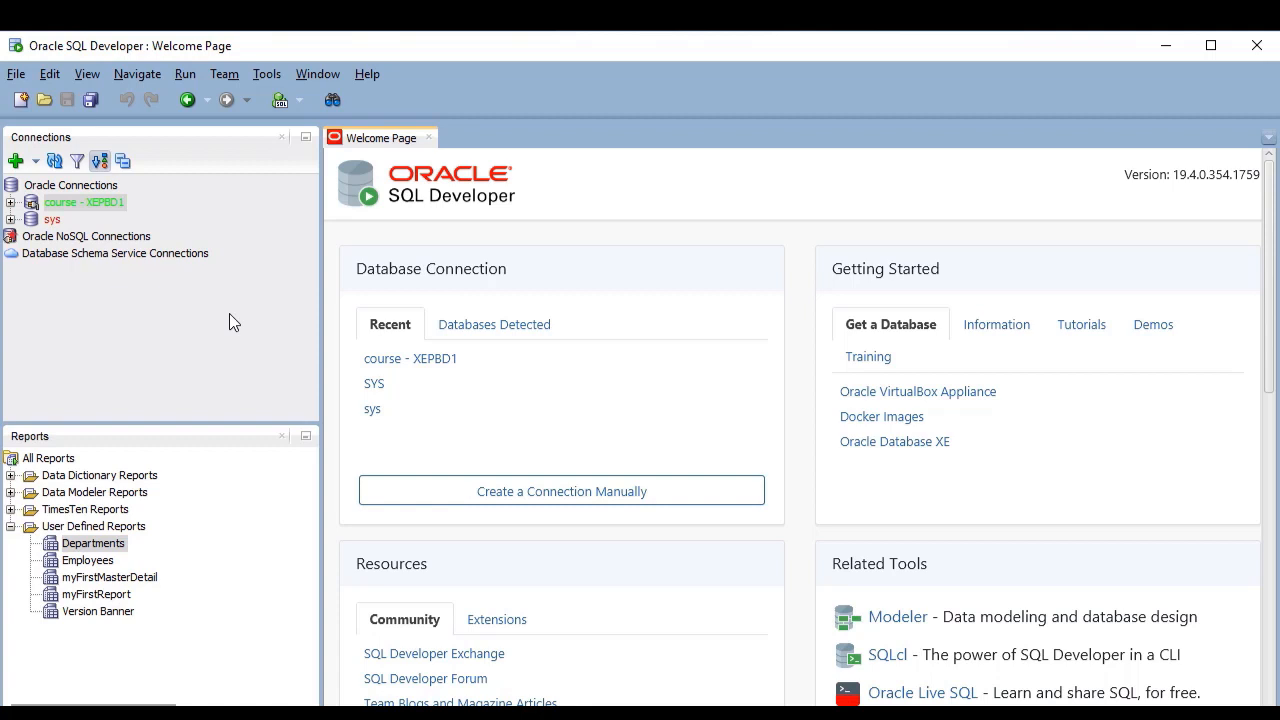
- Open the Departments report for editing and add a child report named Salaries
{"action": "right_click", "coordinate": [100, 549]}
{"action": "left_click", "coordinate": [139, 553]}
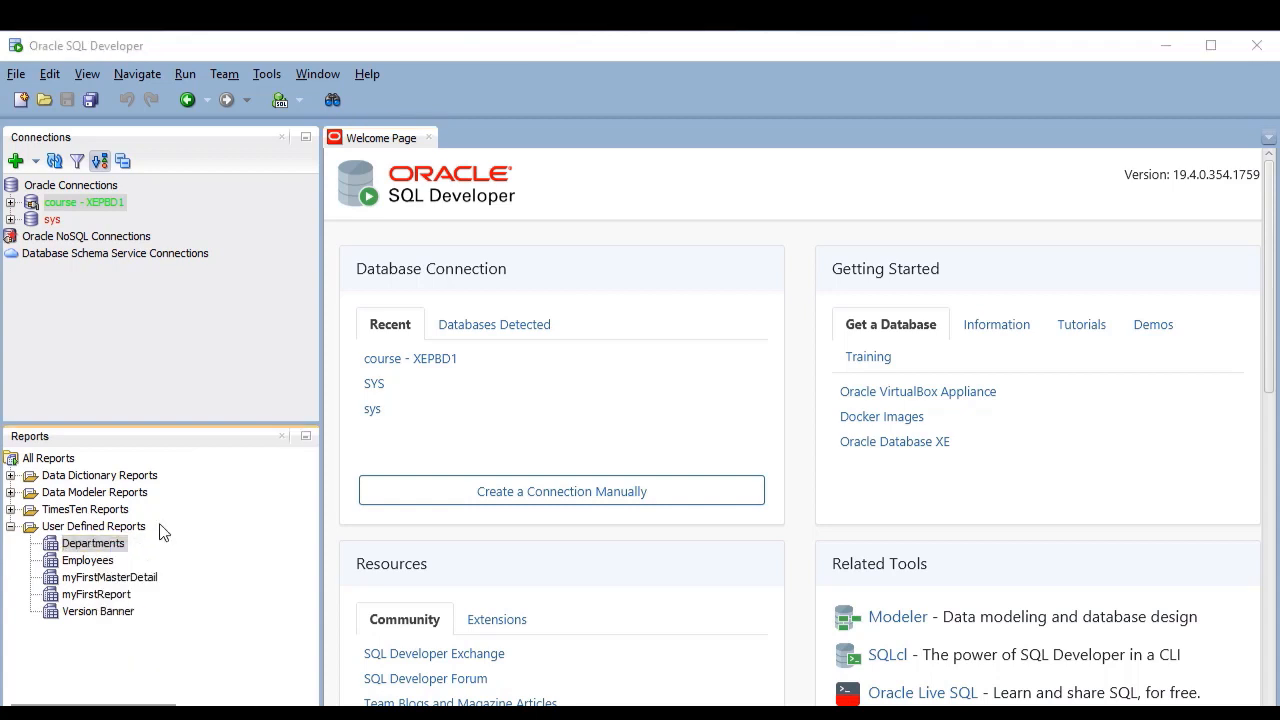
{"action": "left_click", "coordinate": [91, 239]}
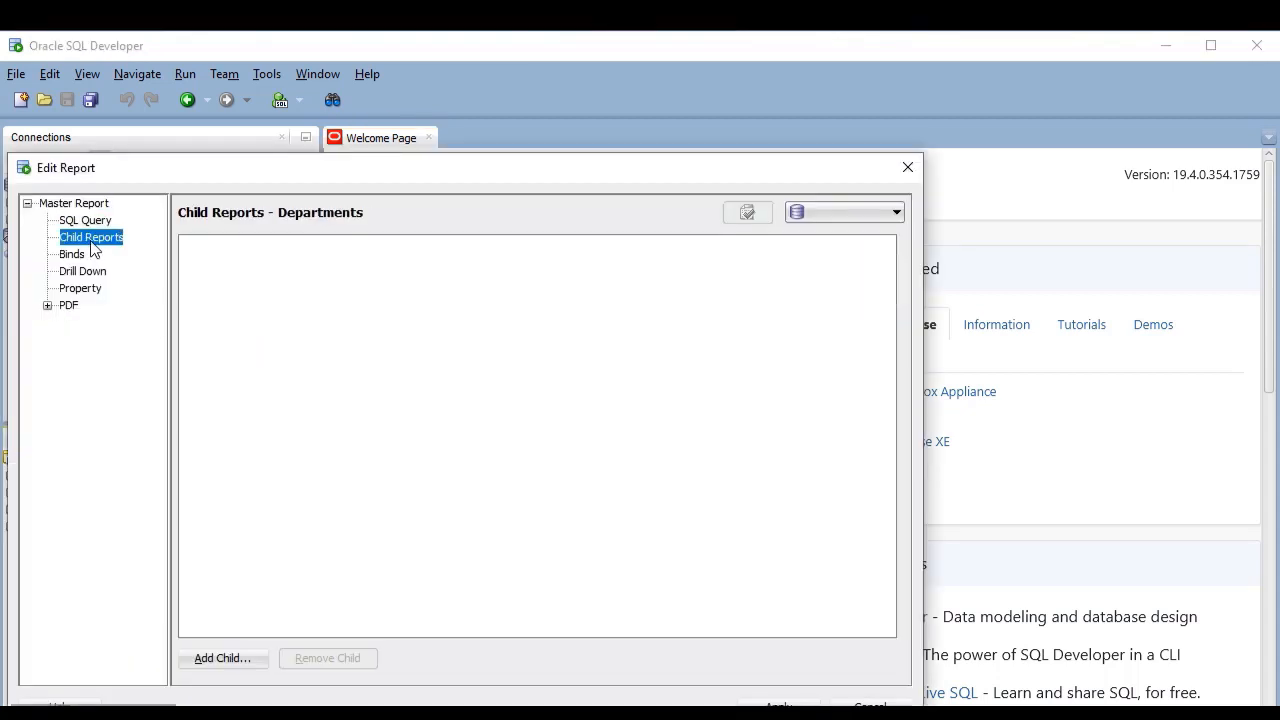
{"action": "left_click", "coordinate": [251, 660]}
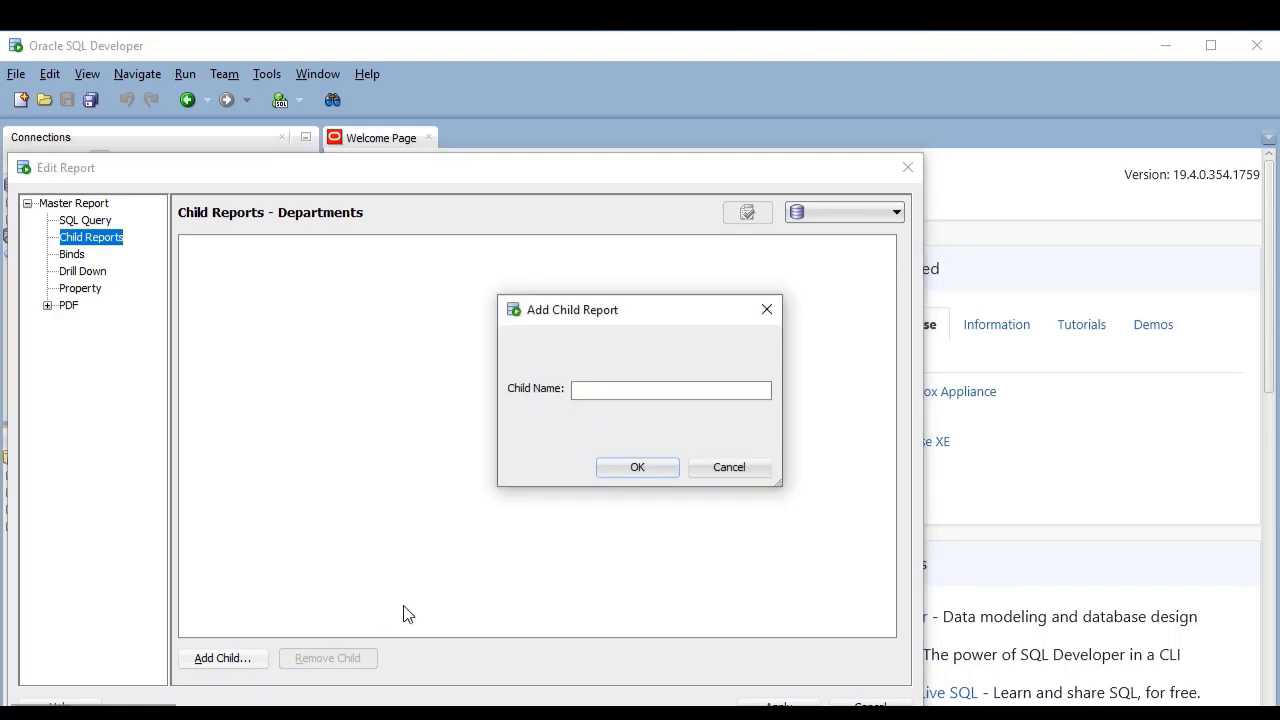
{"action": "type", "text": "Sali"}
{"action": "type", "text": "aries"}
{"action": "left_click", "coordinate": [647, 471]}
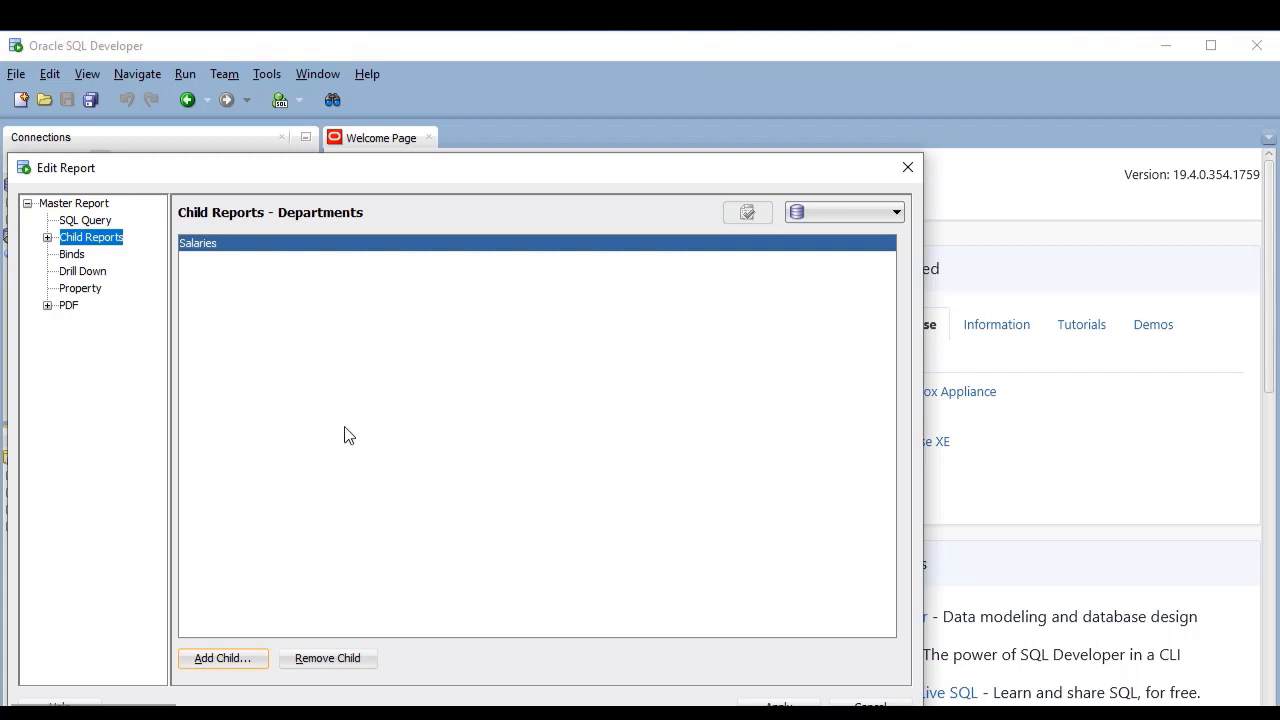
- Set the style of the Salaries child report to Gauge
{"action": "left_click", "coordinate": [47, 237]}
{"action": "left_click", "coordinate": [95, 254]}
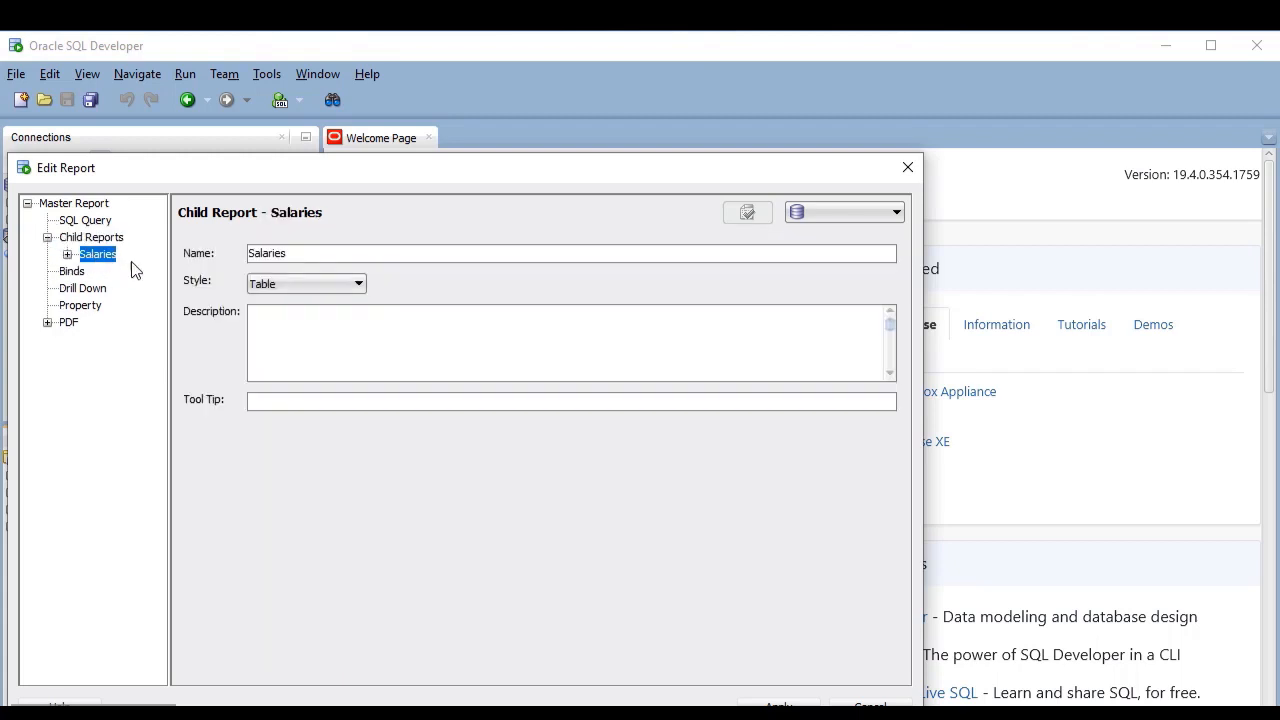
{"action": "left_click", "coordinate": [348, 287]}
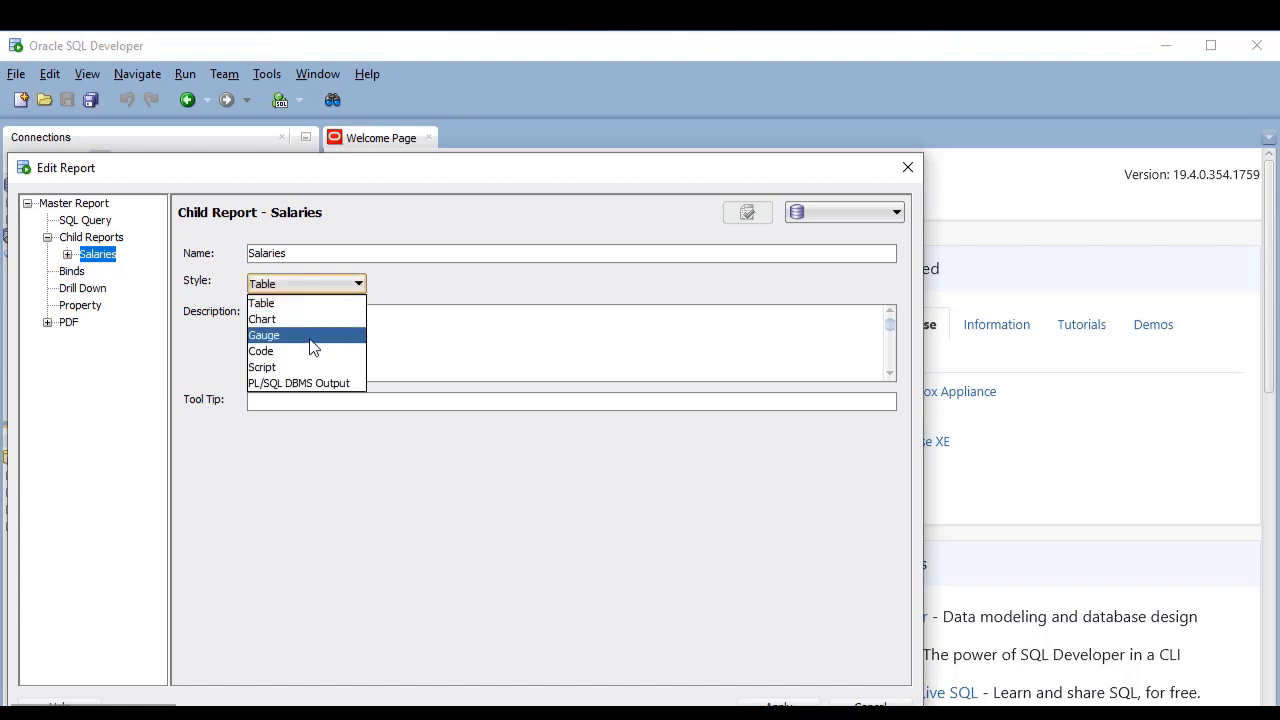
{"action": "left_click", "coordinate": [310, 338]}
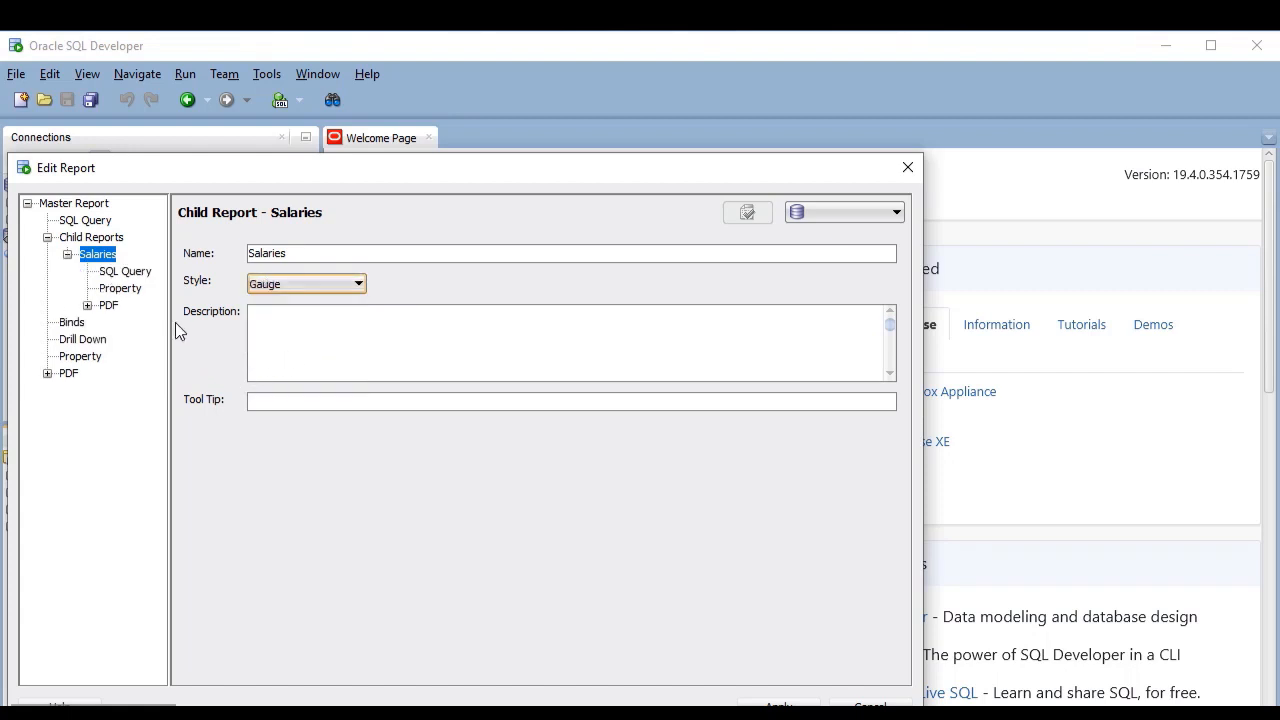
- Enter the Salaries child query: SELECT SUM(sal) FROM emp WHERE deptno = :DEPTNO
{"action": "left_click", "coordinate": [138, 275]}
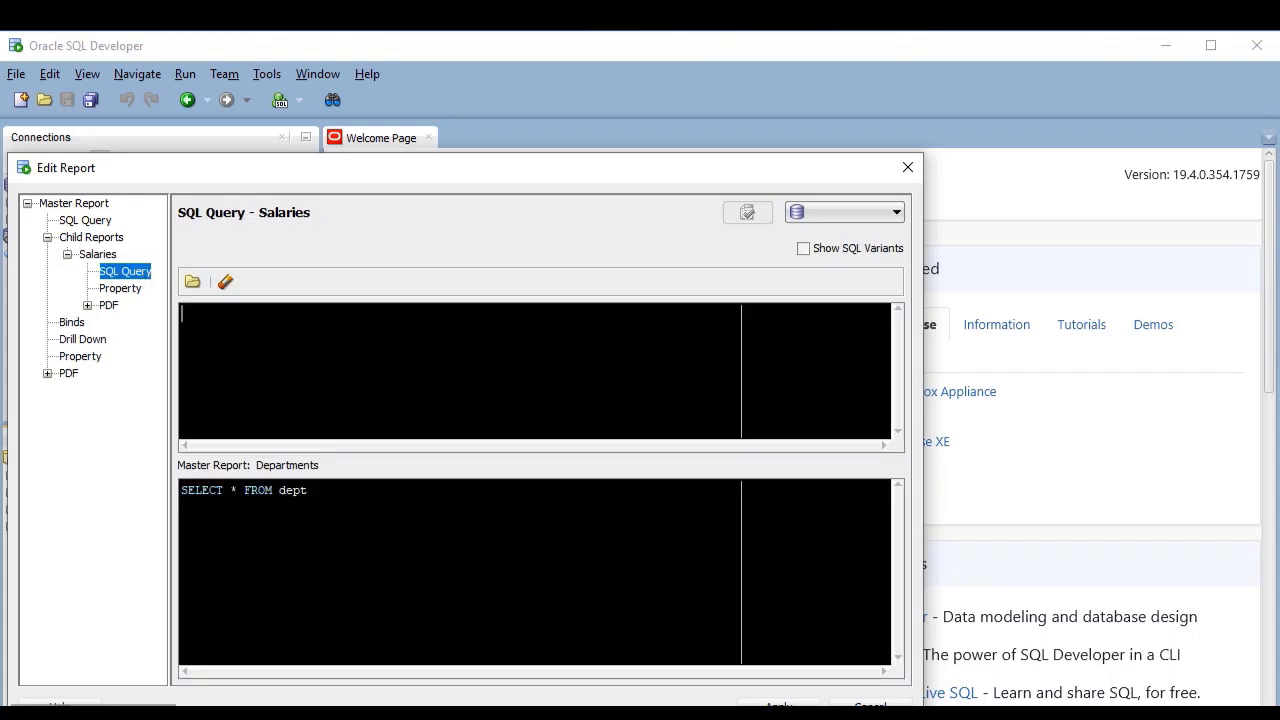
{"action": "type", "text": "SELECT SUM(sal)"}
{"action": "key", "text": "Return"}
{"action": "type", "text": "FROM"}
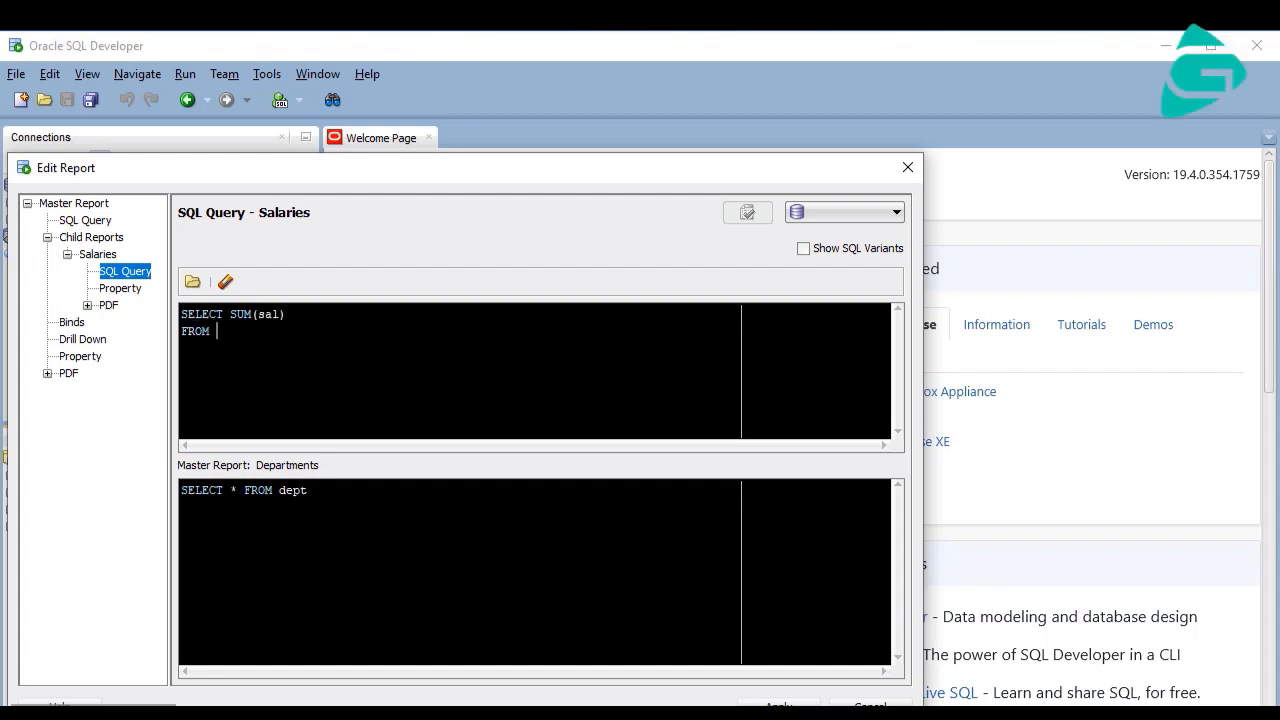
{"action": "type", "text": " emp"}
{"action": "key", "text": "Return"}
{"action": "type", "text": "WHERE"}
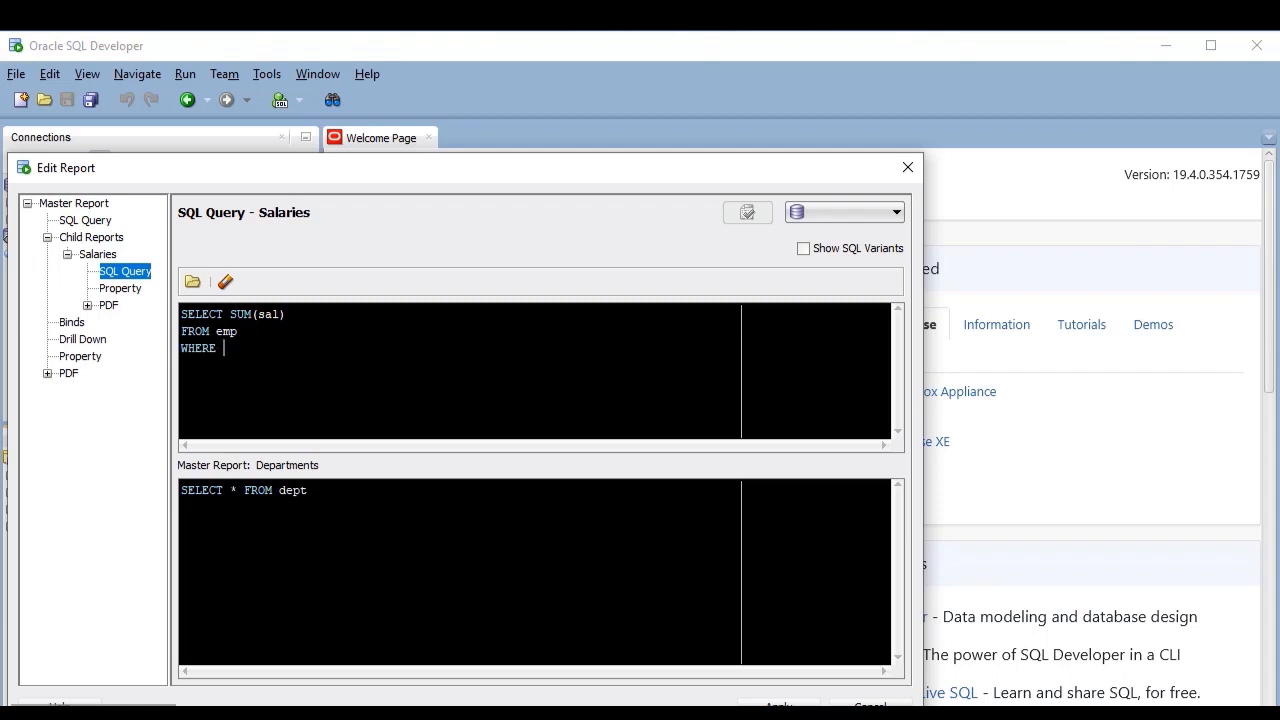
{"action": "type", "text": "deptno = :DEPTNO"}
- Choose the course - XEPBD1 connection and test the report, checking the Salaries gauge for several departments before closing the test
{"action": "left_click", "coordinate": [847, 214]}
{"action": "left_click", "coordinate": [835, 232]}
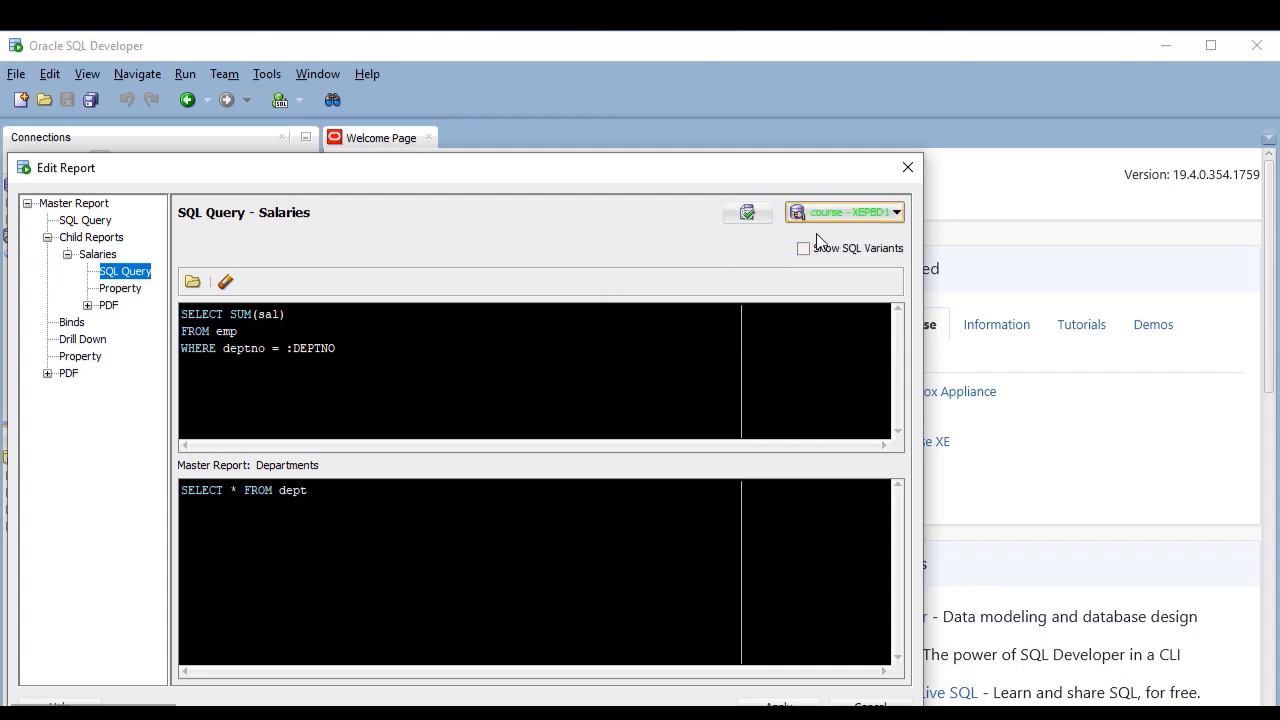
{"action": "left_click", "coordinate": [758, 214]}
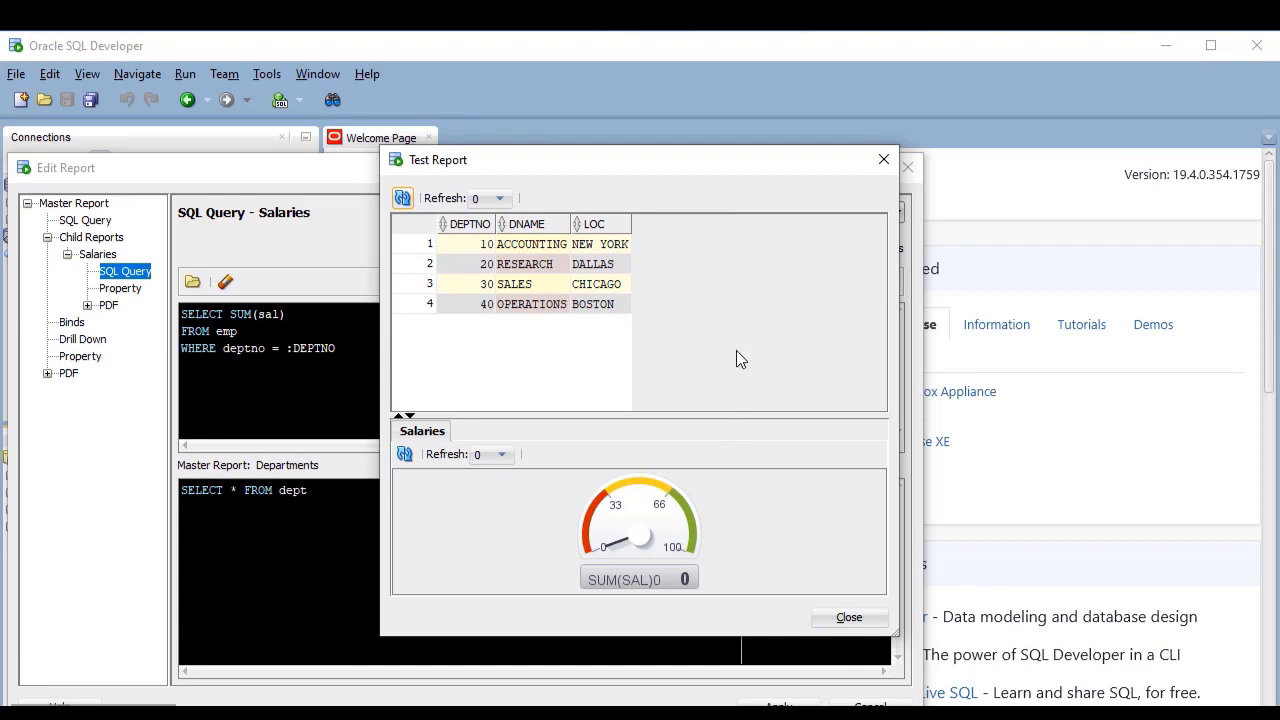
{"action": "left_click", "coordinate": [547, 246]}
{"action": "left_click", "coordinate": [531, 287]}
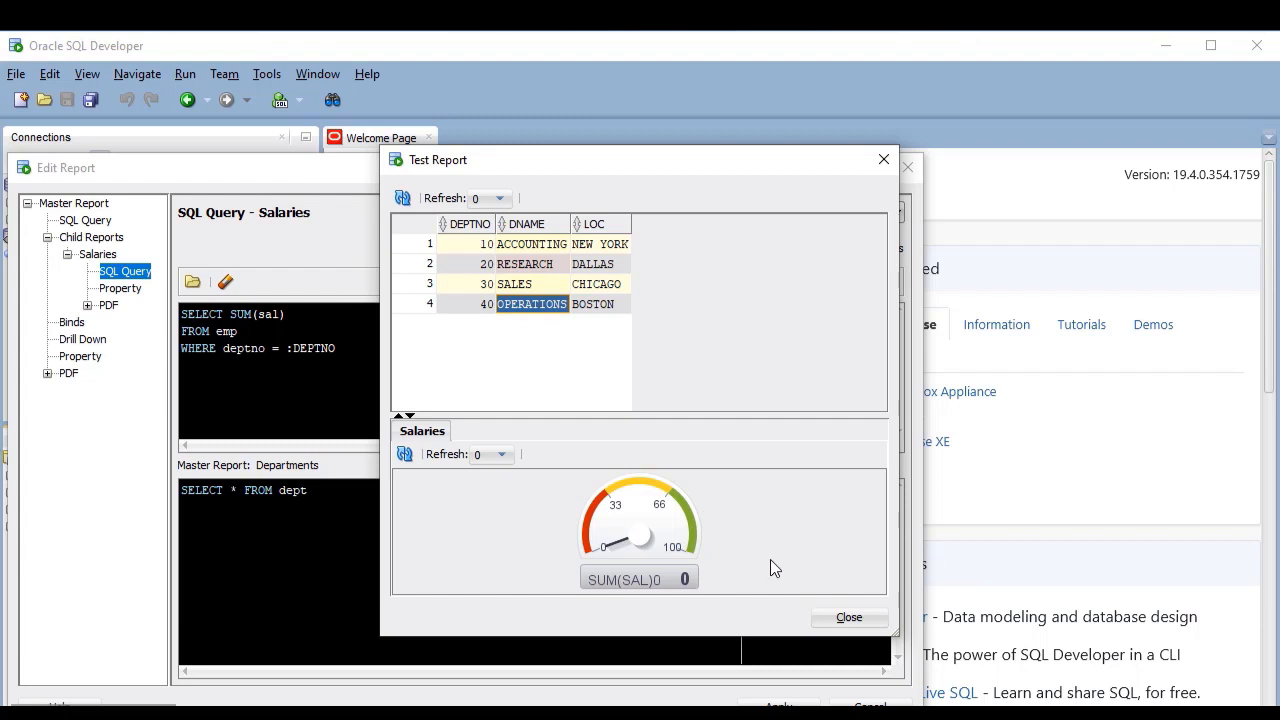
{"action": "left_click", "coordinate": [830, 617]}
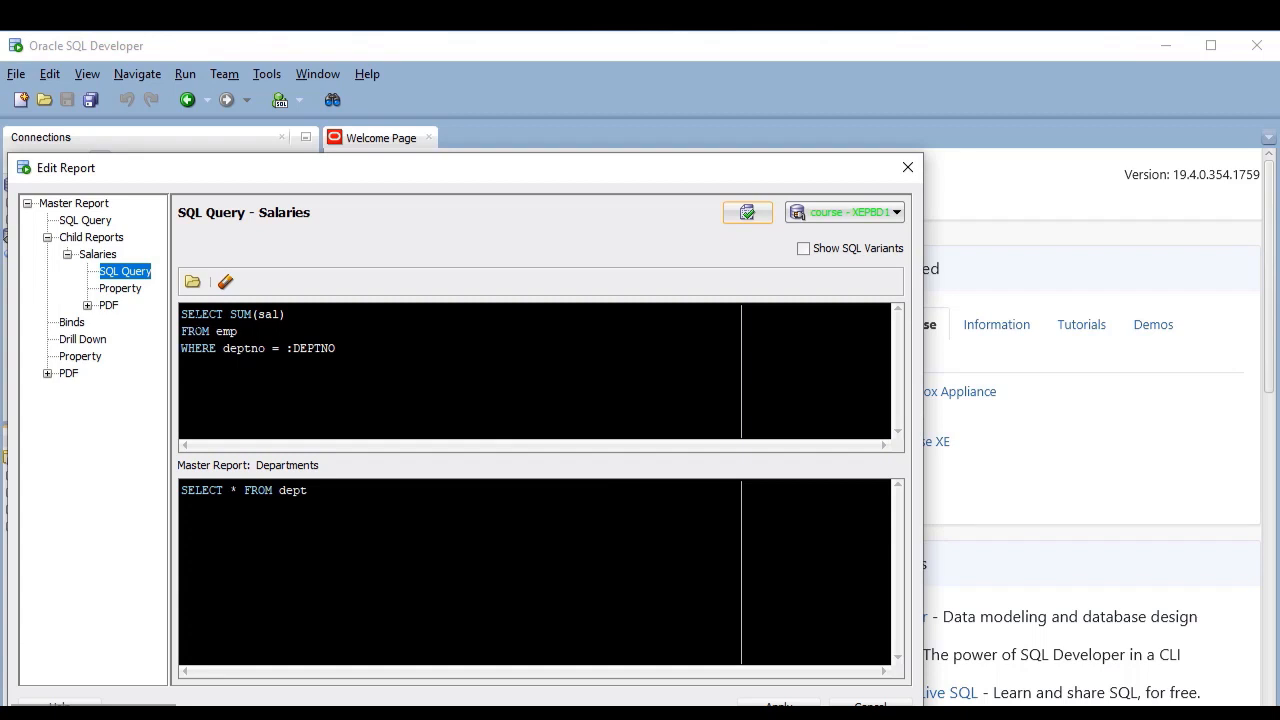
- In the Salaries gauge properties, set the maximum to 11000, the low threshold to 3000 and the high threshold to 10000
{"action": "left_click", "coordinate": [120, 289]}
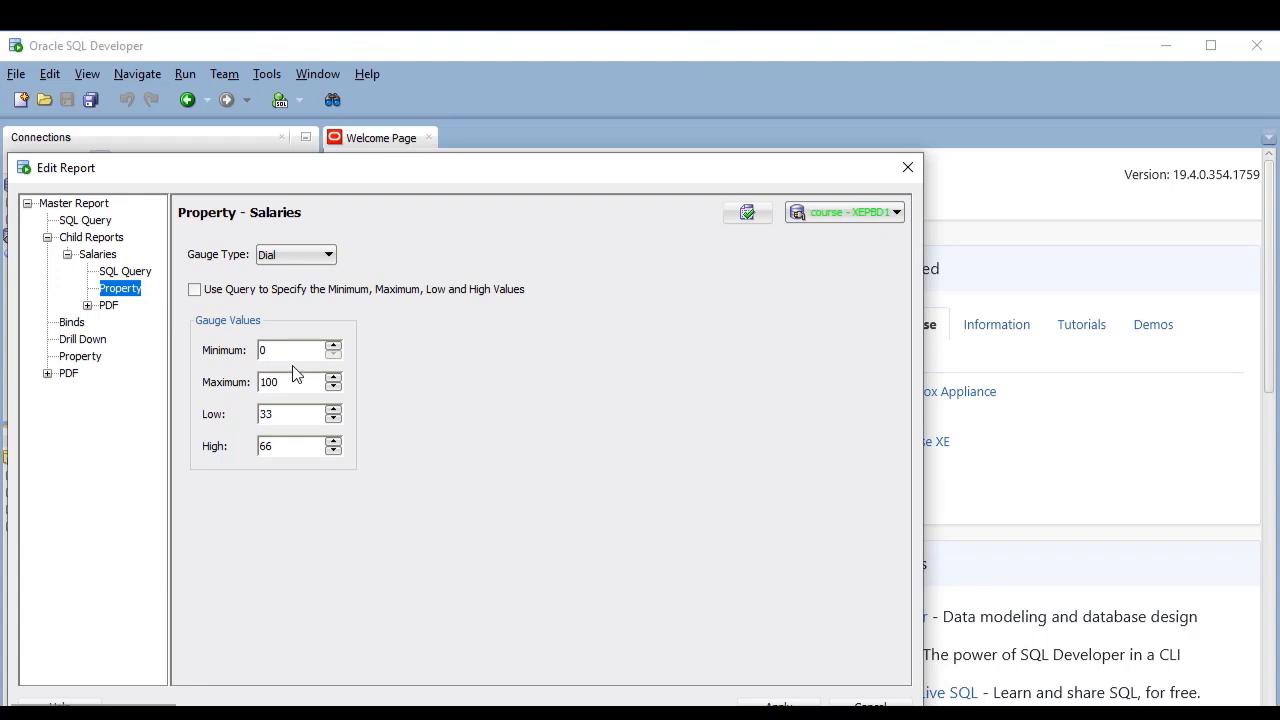
{"action": "left_click_drag", "start_coordinate": [294, 382], "coordinate": [243, 390]}
{"action": "type", "text": "11000"}
{"action": "left_click_drag", "start_coordinate": [301, 414], "coordinate": [238, 414]}
{"action": "type", "text": "3000"}
{"action": "left_click_drag", "start_coordinate": [297, 443], "coordinate": [237, 446]}
{"action": "type", "text": "10000"}
- Test the report and check the Salaries gauge for the ACCOUNTING, RESEARCH and SALES rows
{"action": "left_click", "coordinate": [748, 213]}
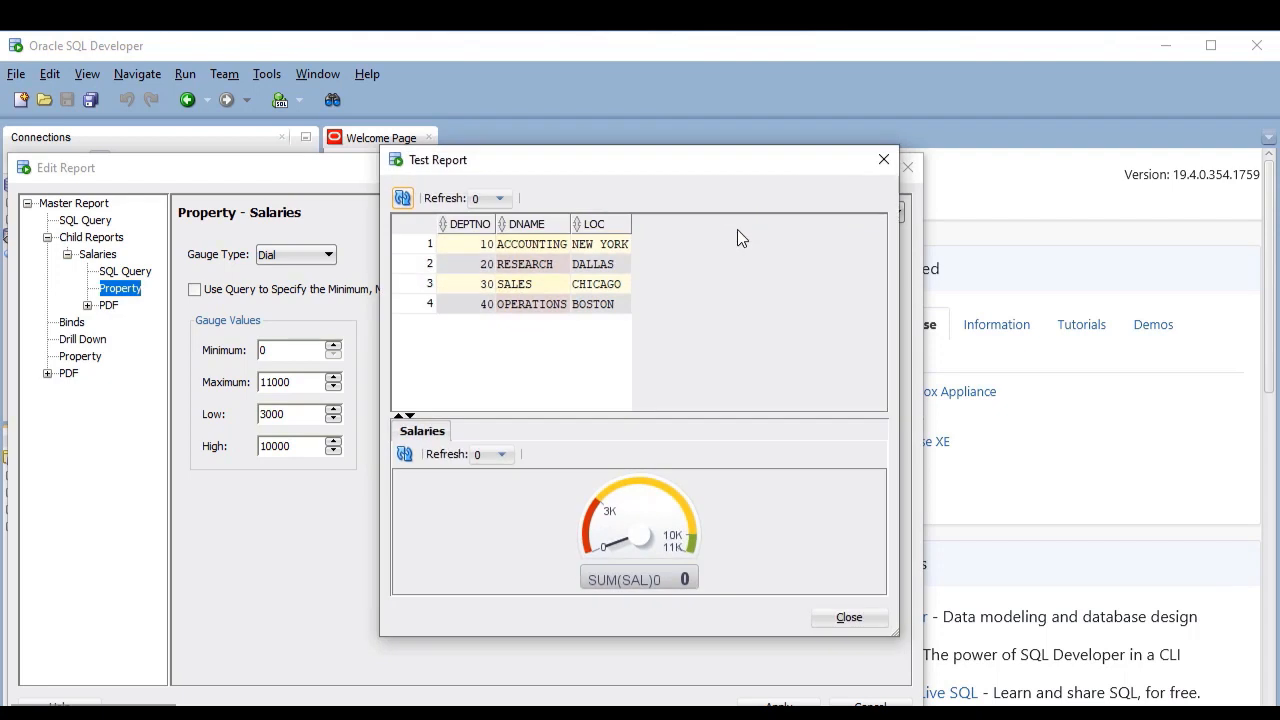
{"action": "left_click", "coordinate": [527, 247]}
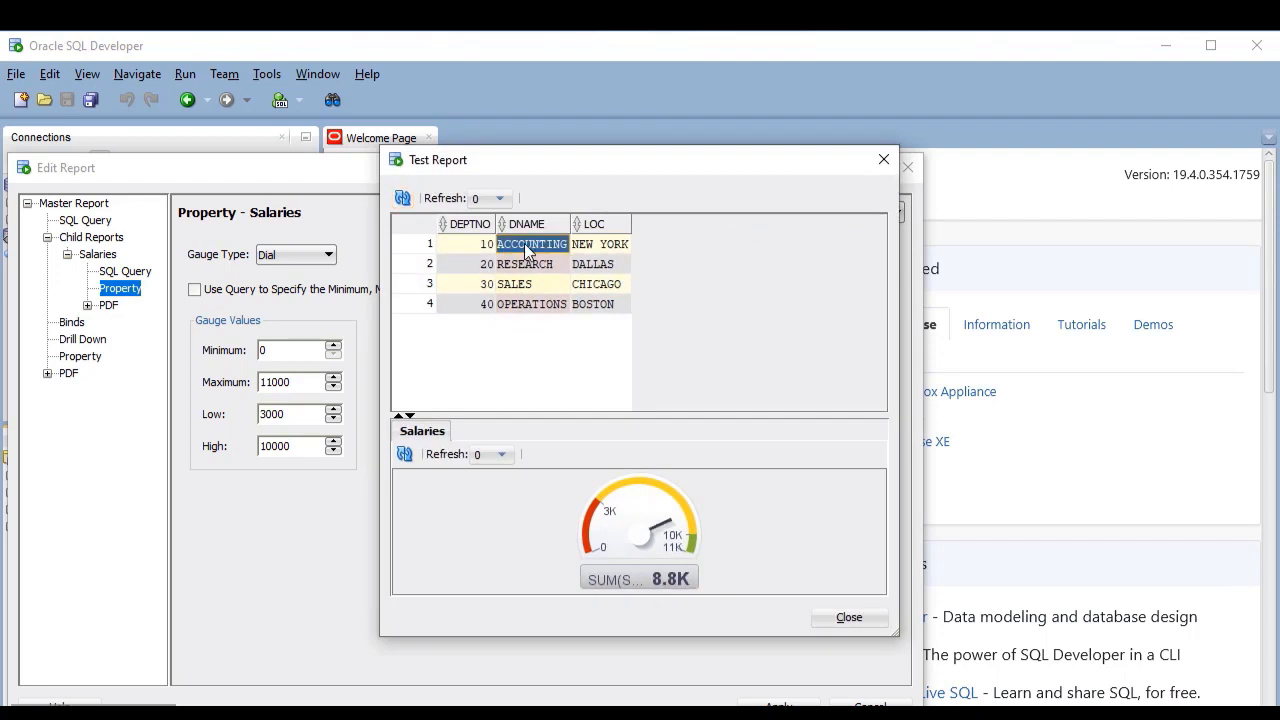
{"action": "left_click", "coordinate": [527, 266]}
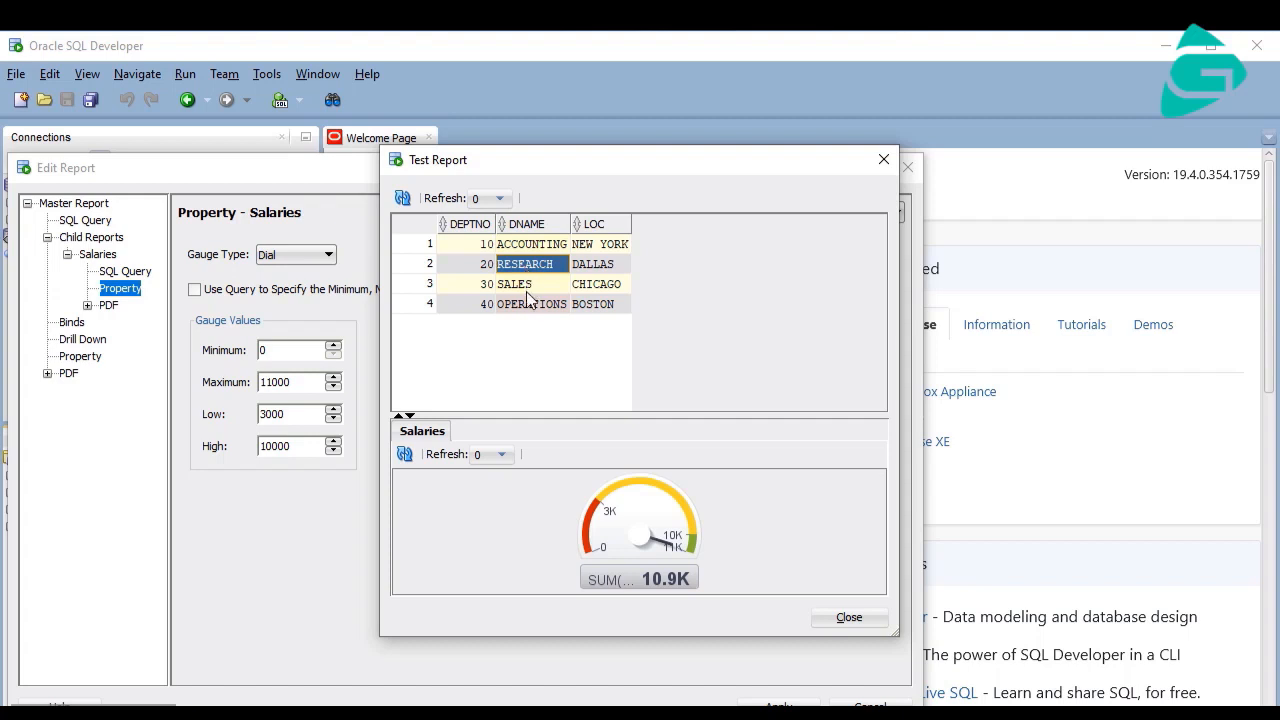
{"action": "left_click", "coordinate": [530, 286]}
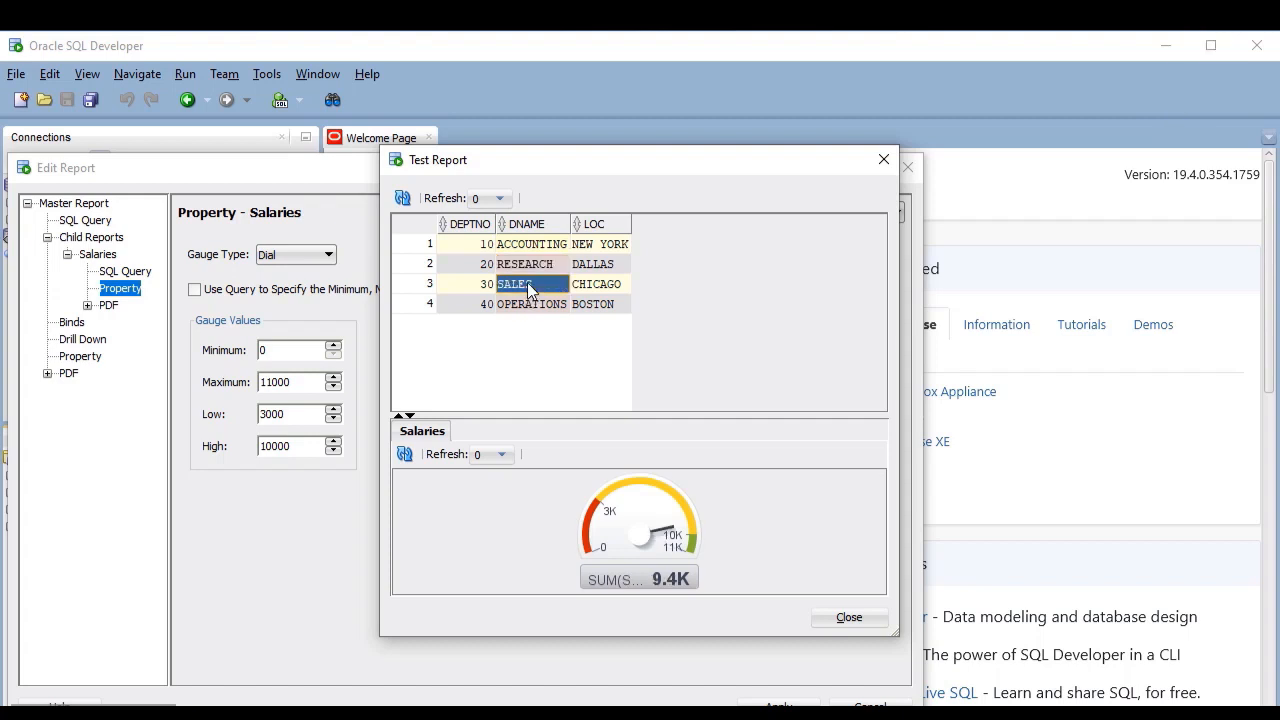
{"action": "left_click", "coordinate": [848, 618]}
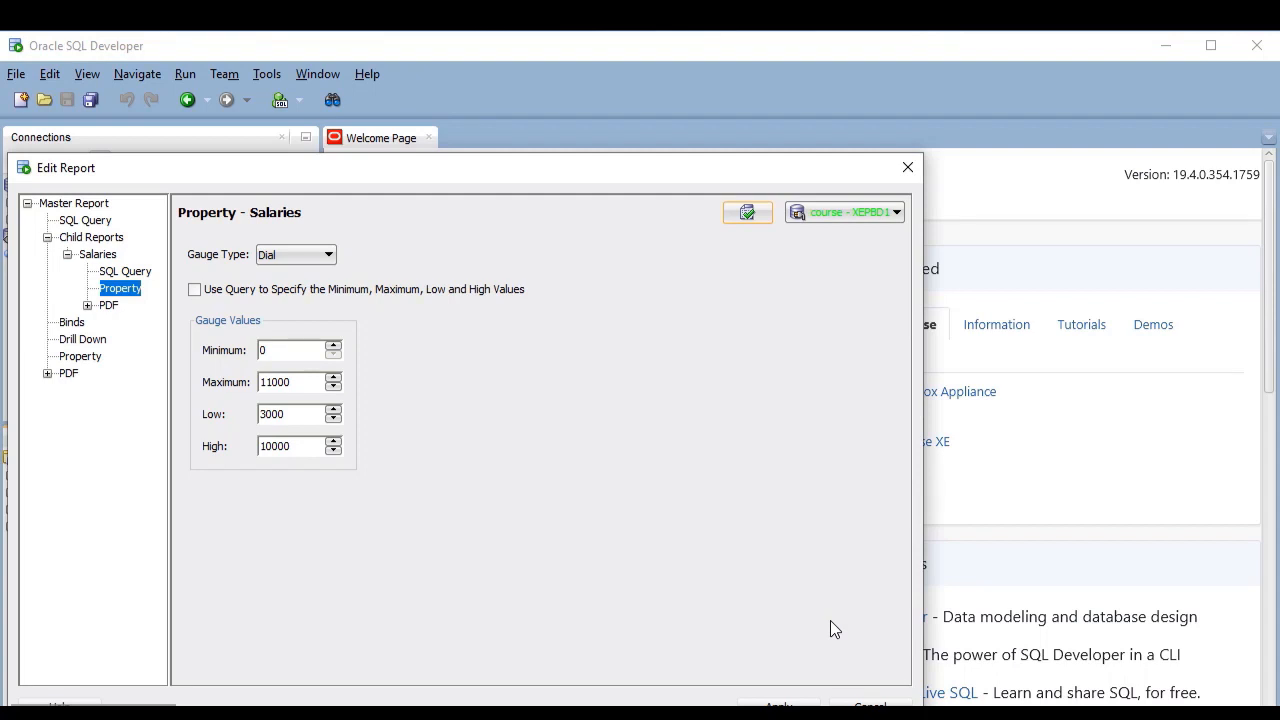
- Make the Salaries gauge take its limits from the query, adding columns 0, 11000, 3000, 10000 after SUM(sal) in the SELECT list
{"action": "left_click", "coordinate": [195, 290]}
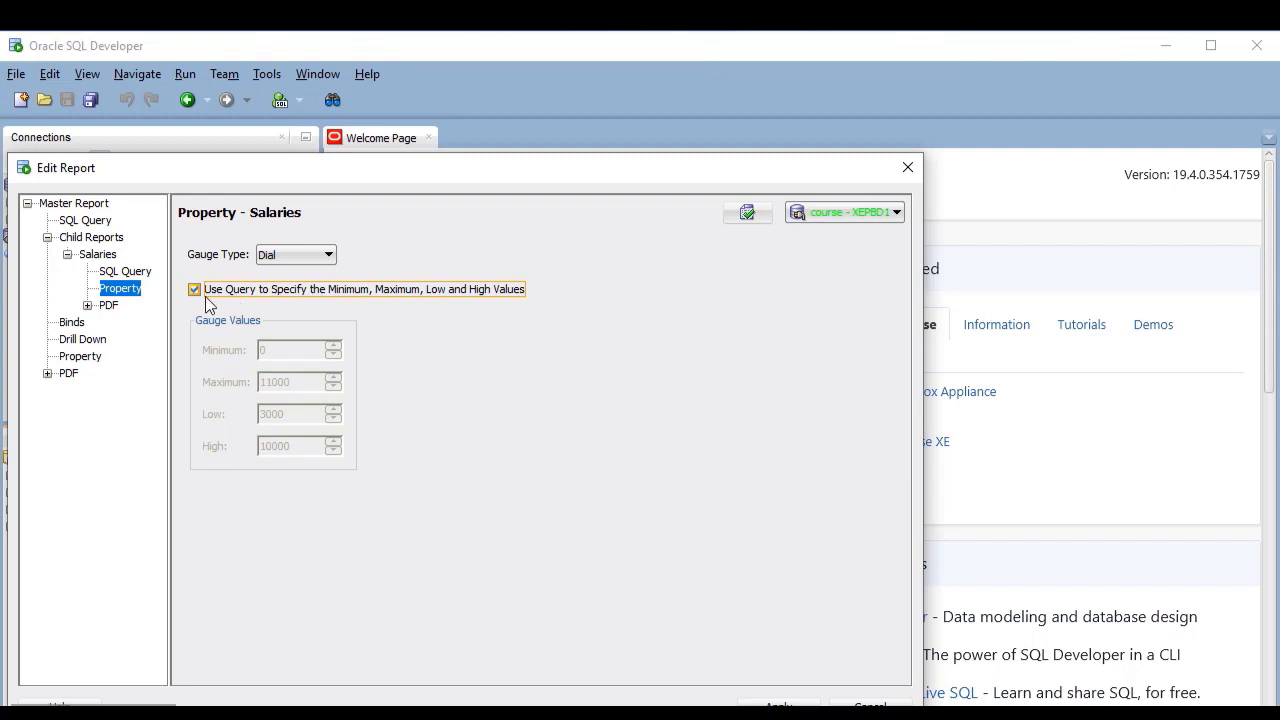
{"action": "left_click", "coordinate": [126, 272]}
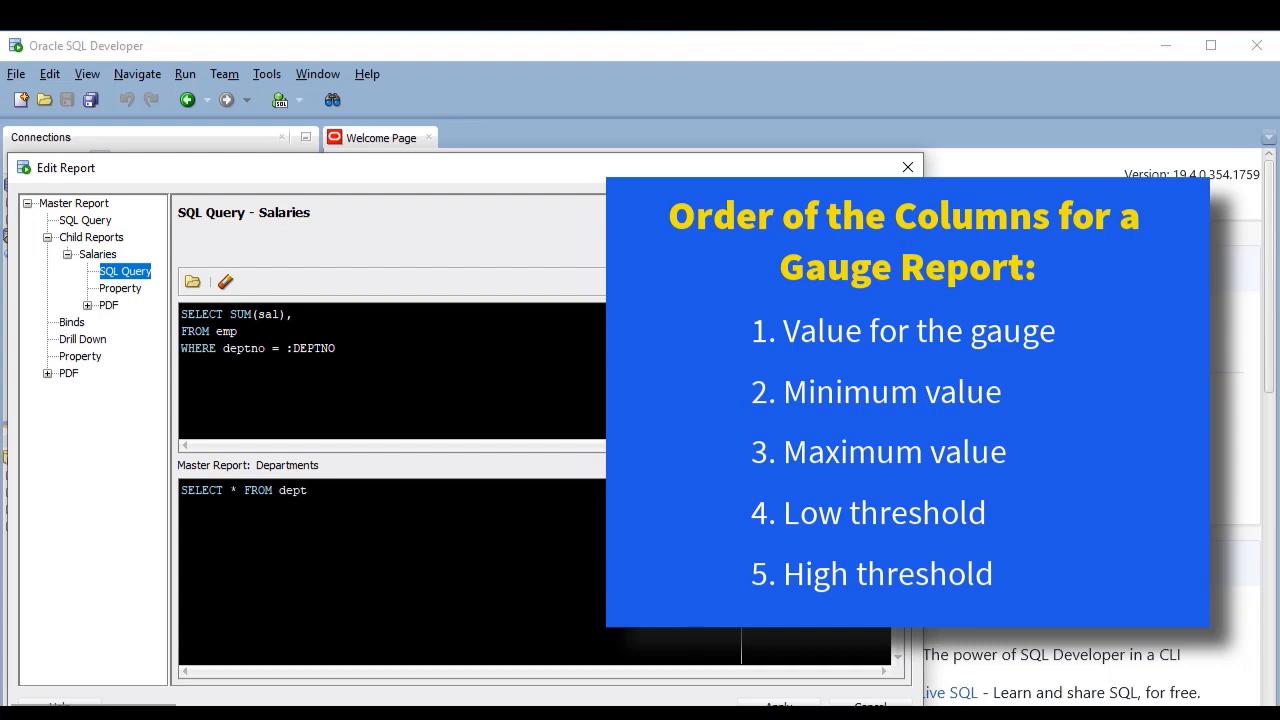
{"action": "type", "text": "0, 11000, 3000, 10000"}
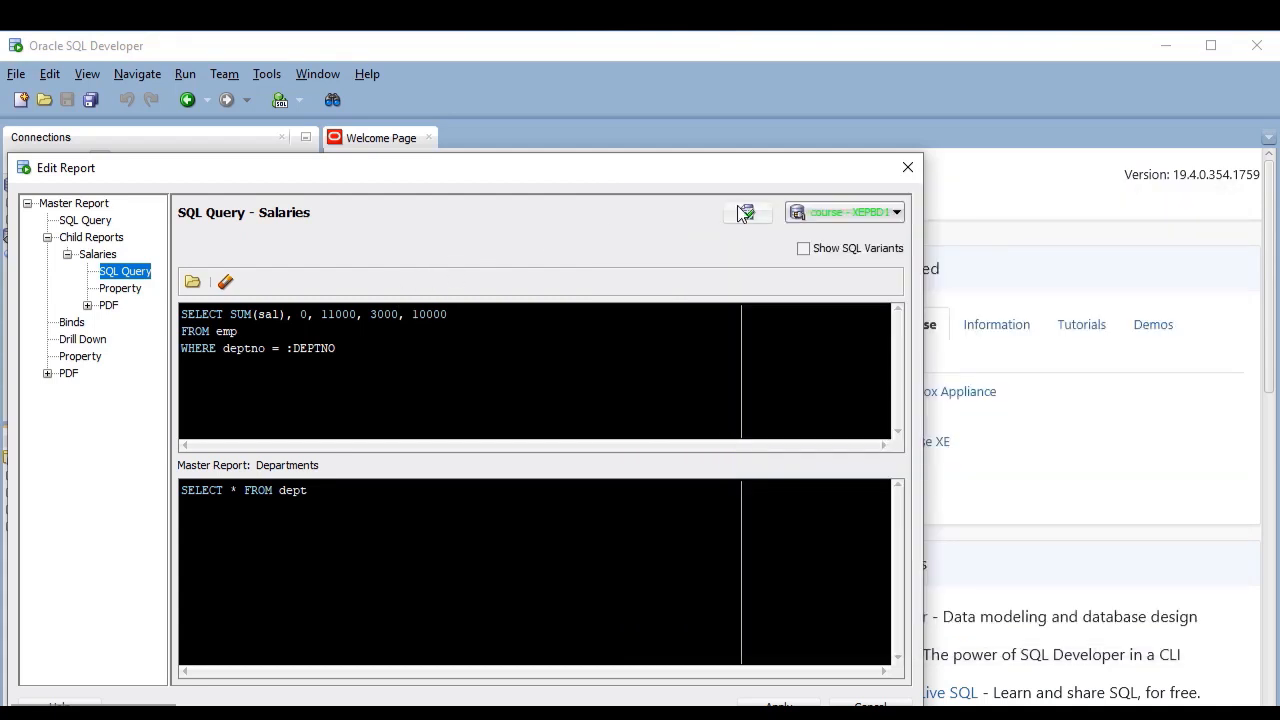
- Test the report with the query-based gauge limits for the ACCOUNTING and RESEARCH rows
{"action": "left_click", "coordinate": [739, 207]}
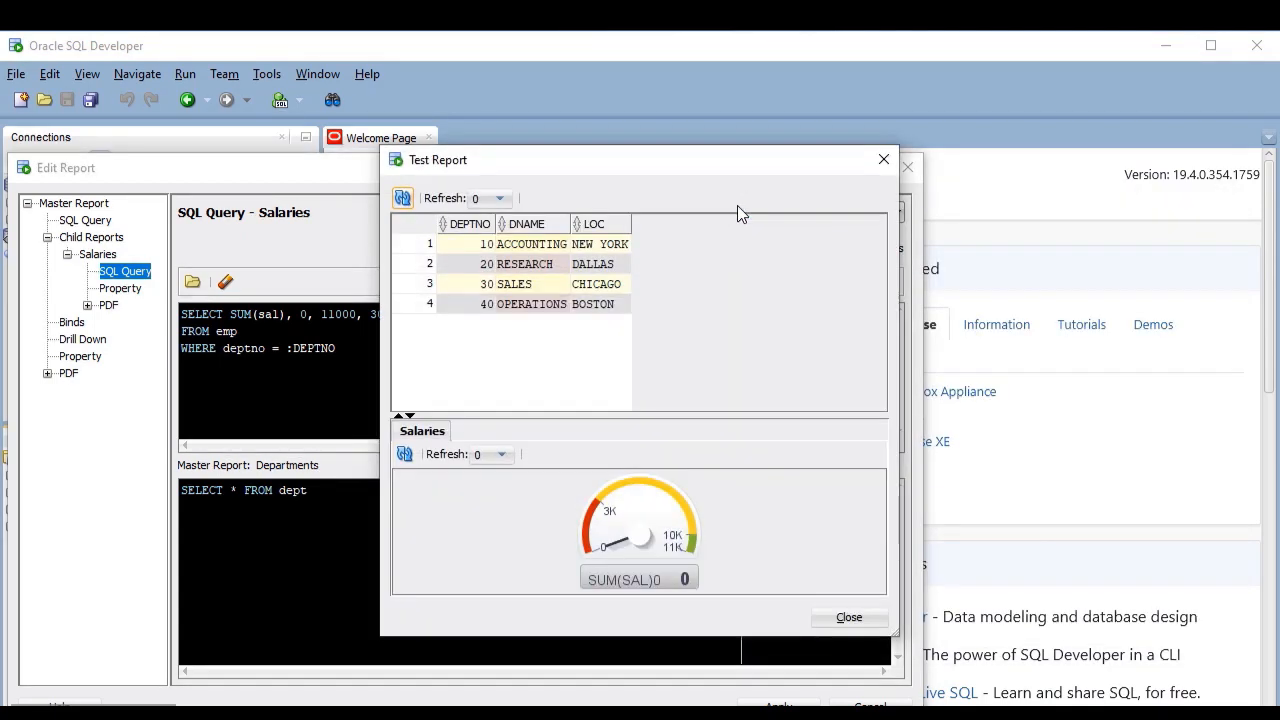
{"action": "left_click", "coordinate": [532, 249]}
{"action": "left_click", "coordinate": [529, 270]}
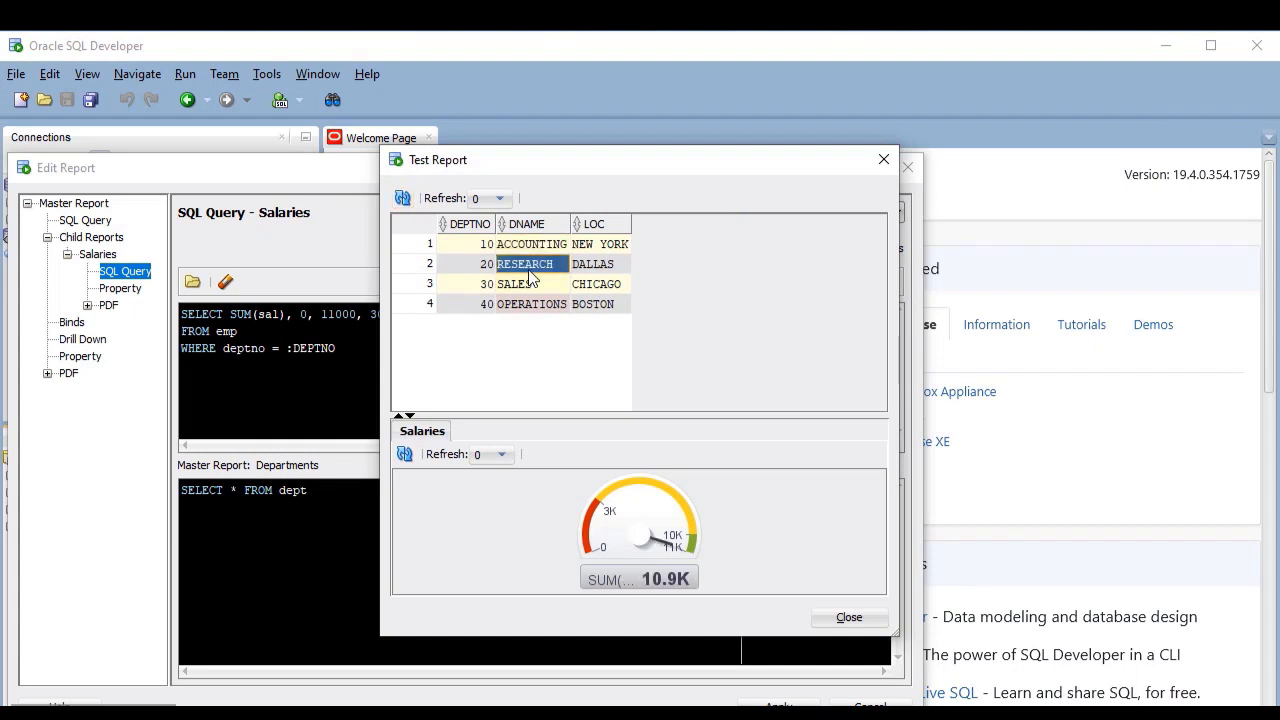
{"action": "left_click", "coordinate": [818, 617]}
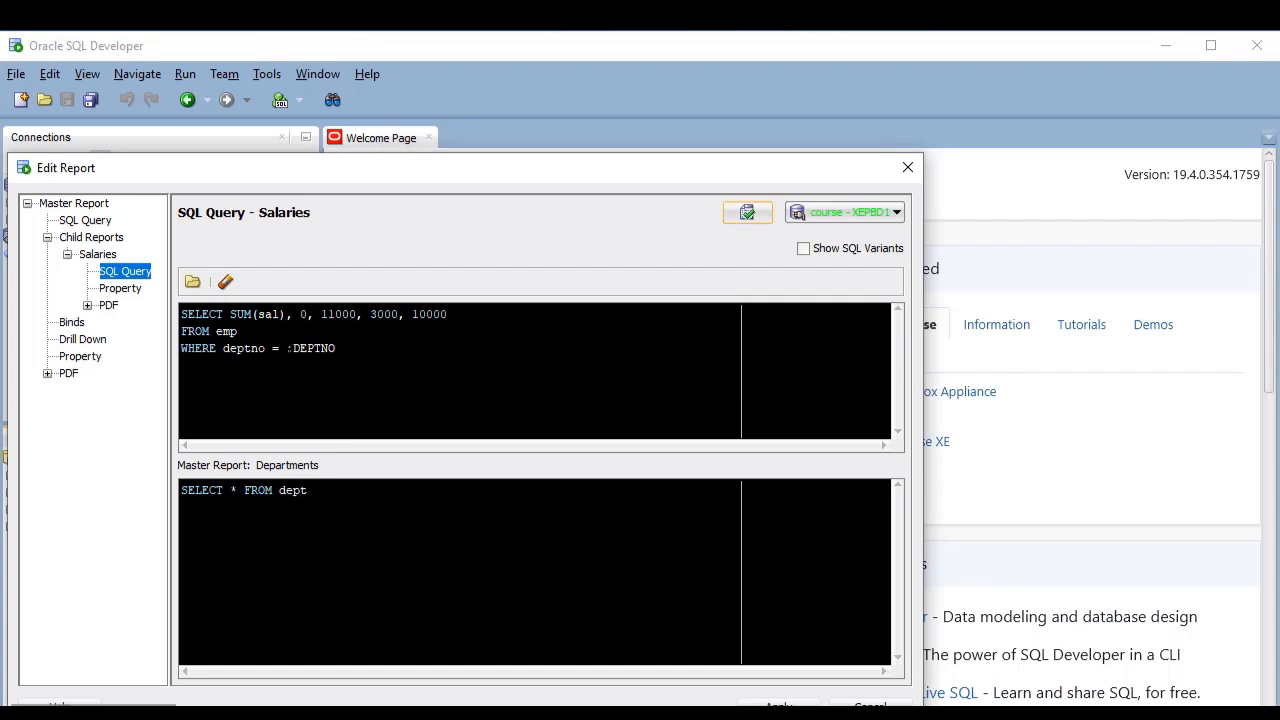
- Change the Salaries gauge type to Status Meter and test the report for the ACCOUNTING and RESEARCH rows
{"action": "left_click", "coordinate": [121, 289]}
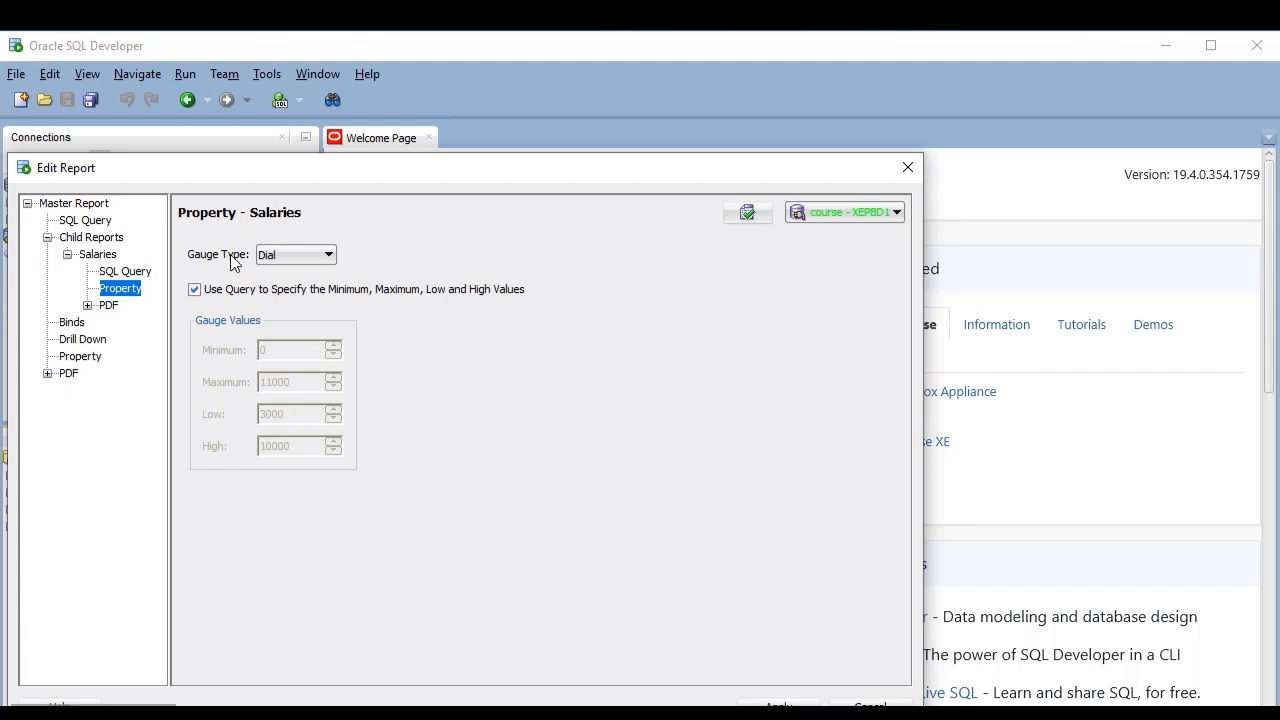
{"action": "left_click", "coordinate": [309, 259]}
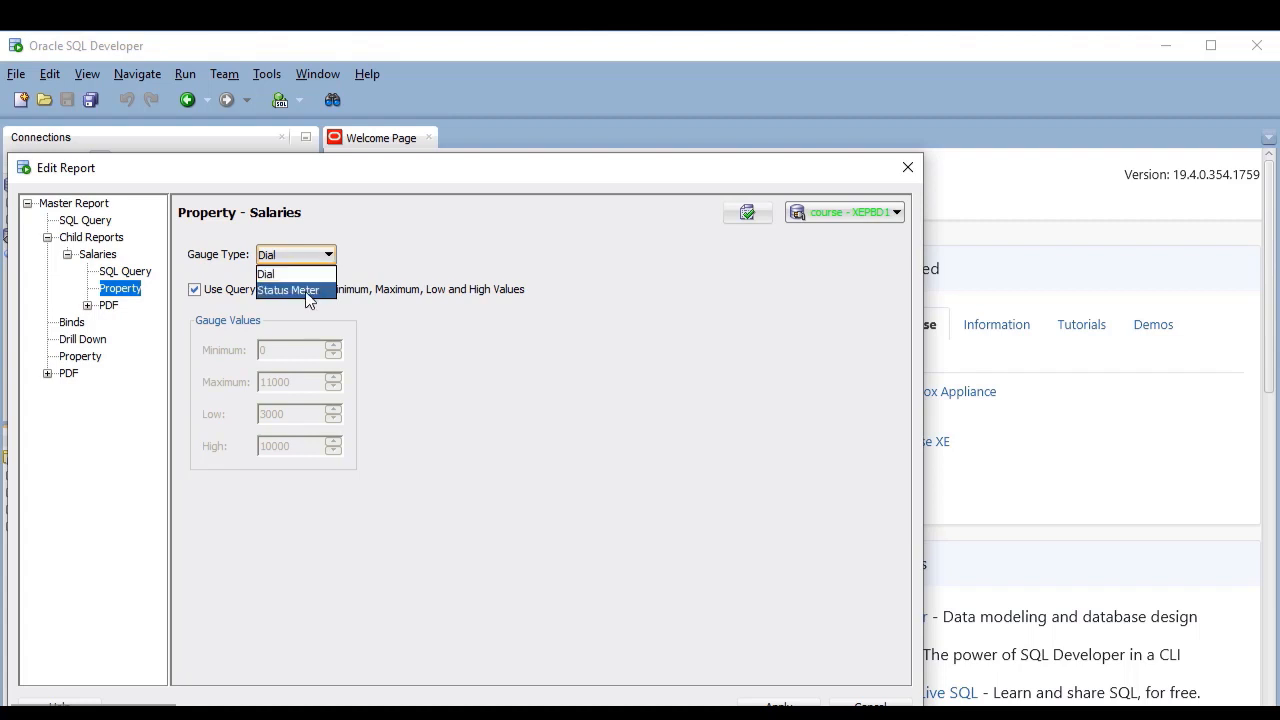
{"action": "left_click", "coordinate": [320, 290]}
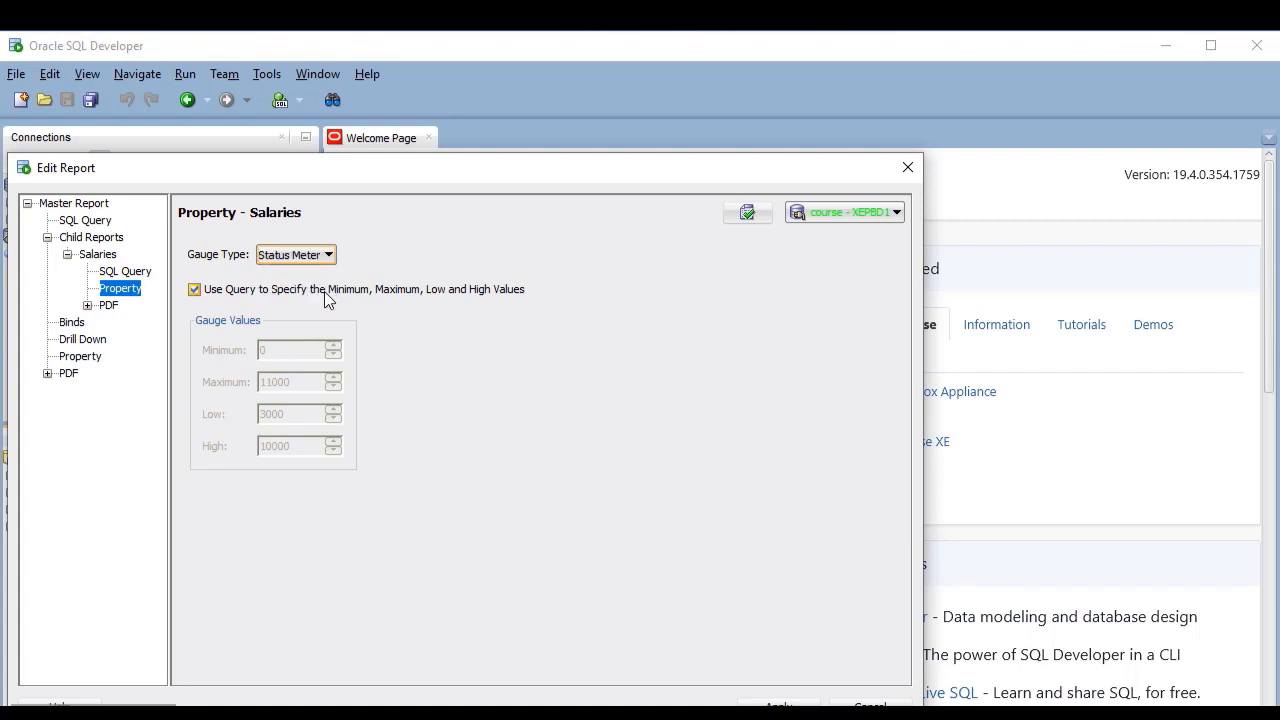
{"action": "left_click", "coordinate": [747, 213]}
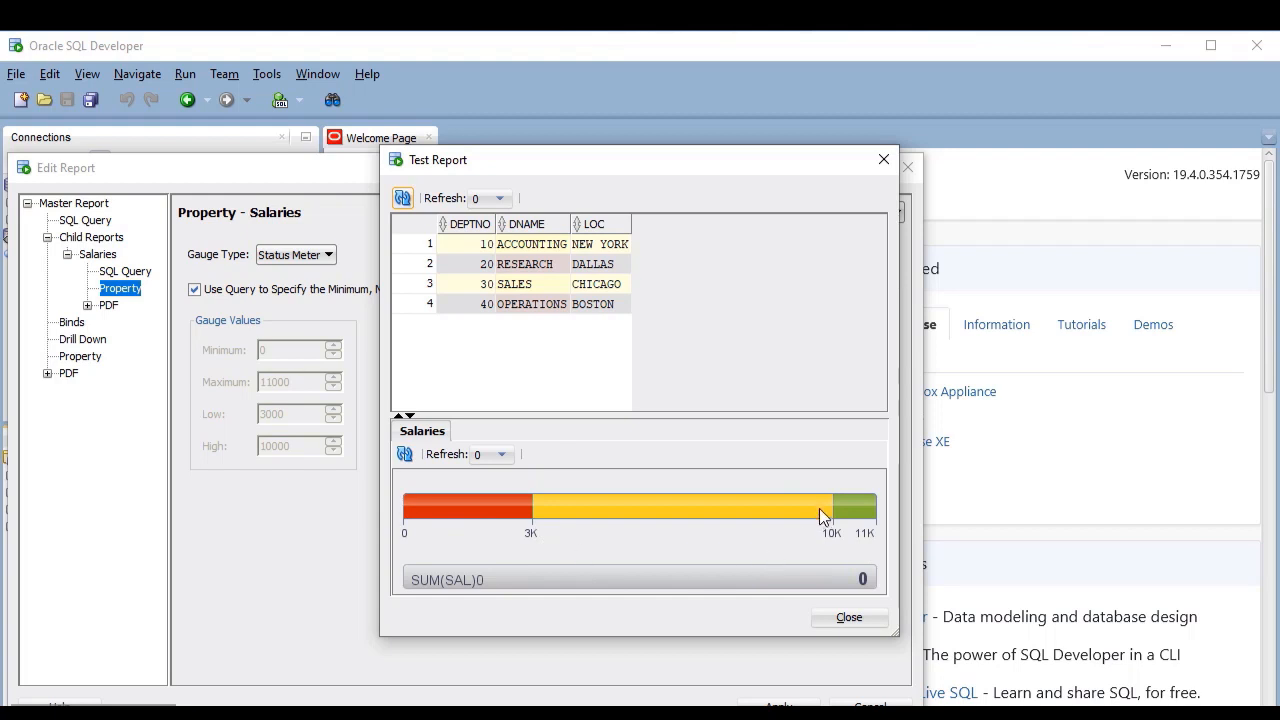
{"action": "left_click", "coordinate": [516, 249]}
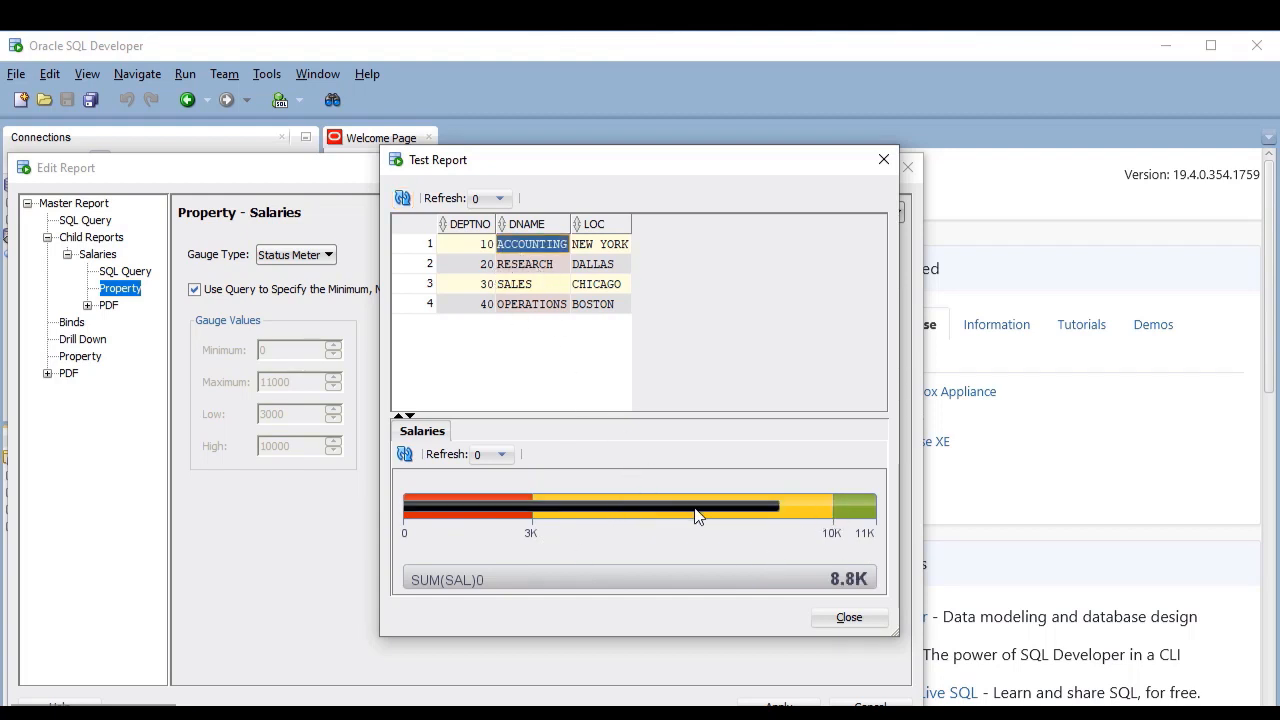
{"action": "left_click", "coordinate": [528, 266]}
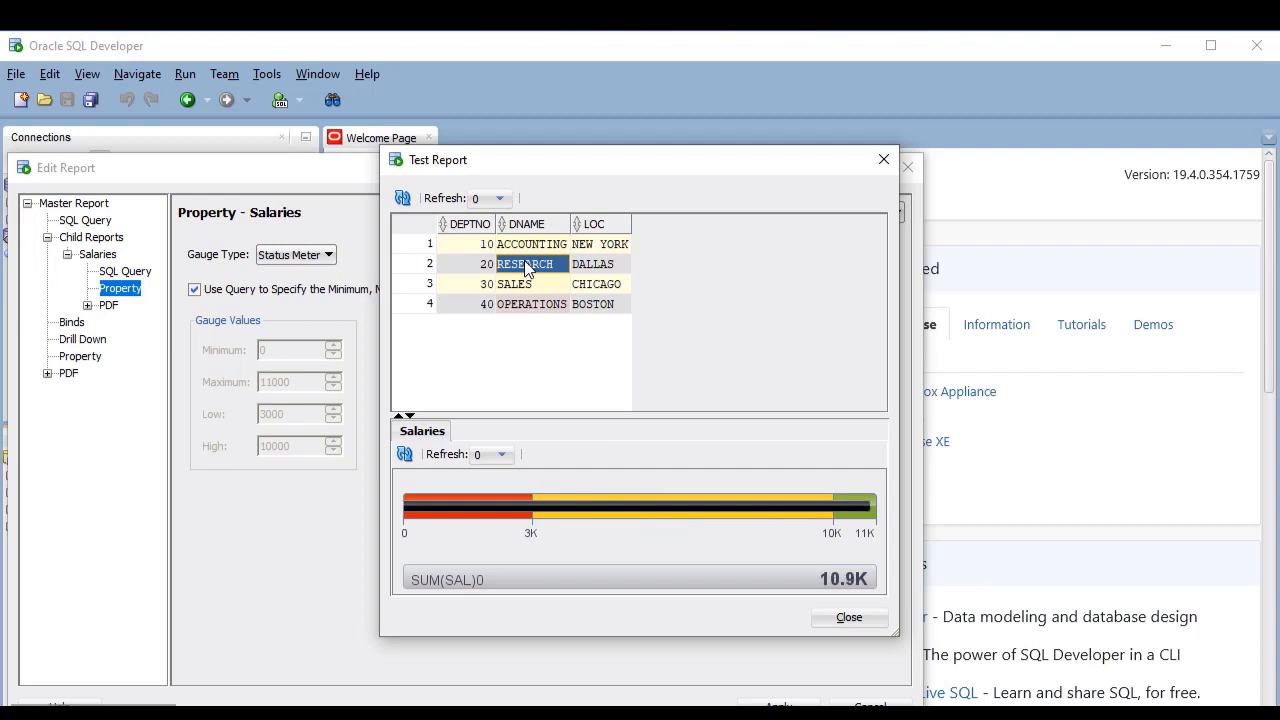
{"action": "left_click", "coordinate": [850, 618]}
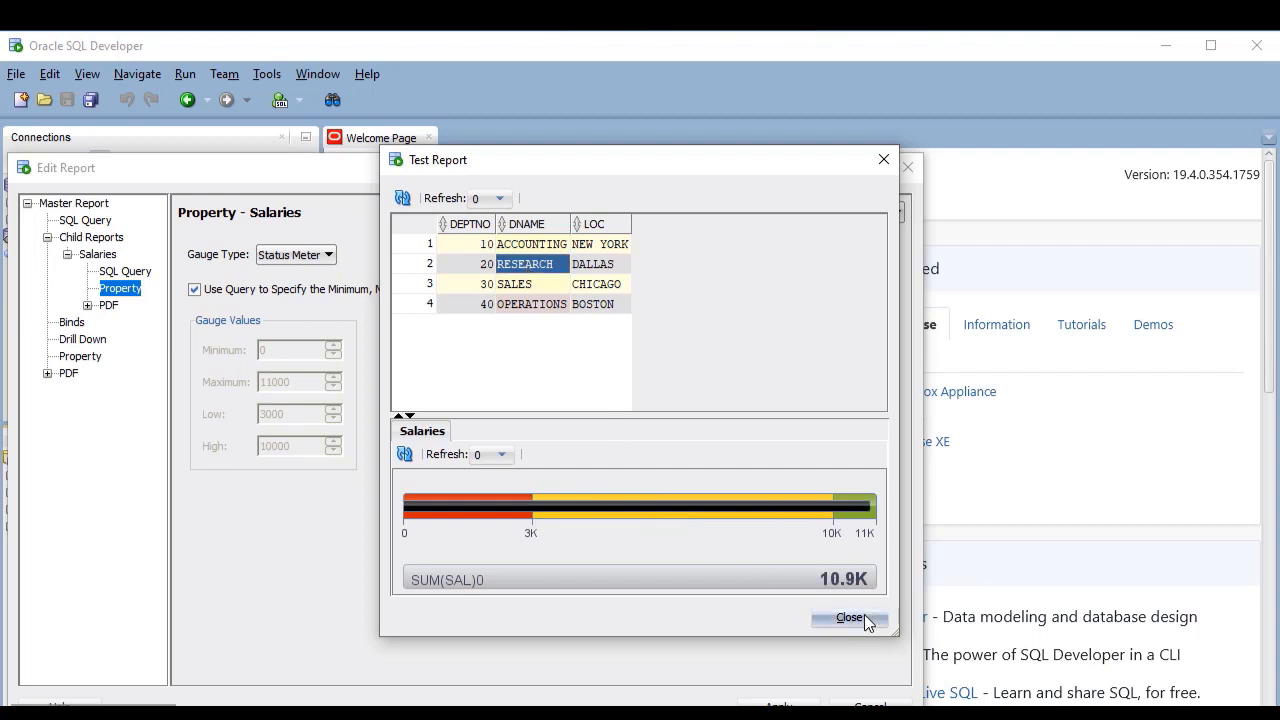
- Set the Salaries gauge type back to Dial
{"action": "left_click", "coordinate": [328, 257]}
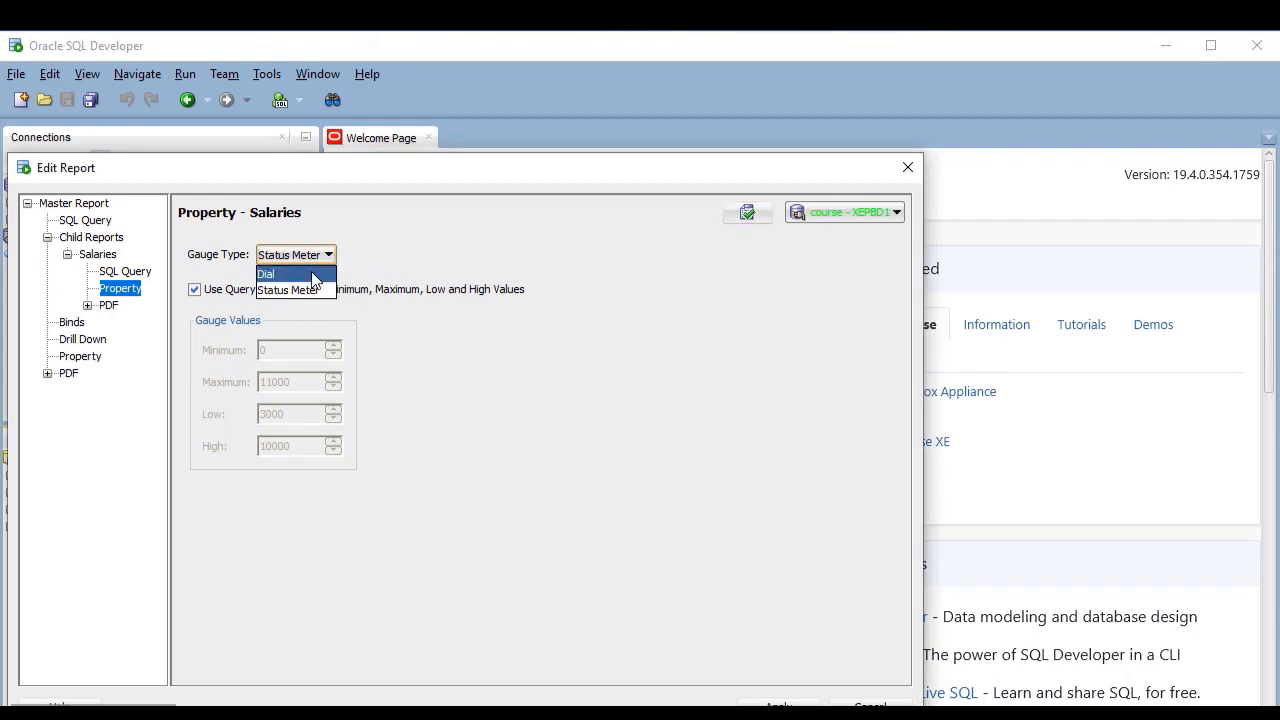
{"action": "left_click", "coordinate": [308, 274]}
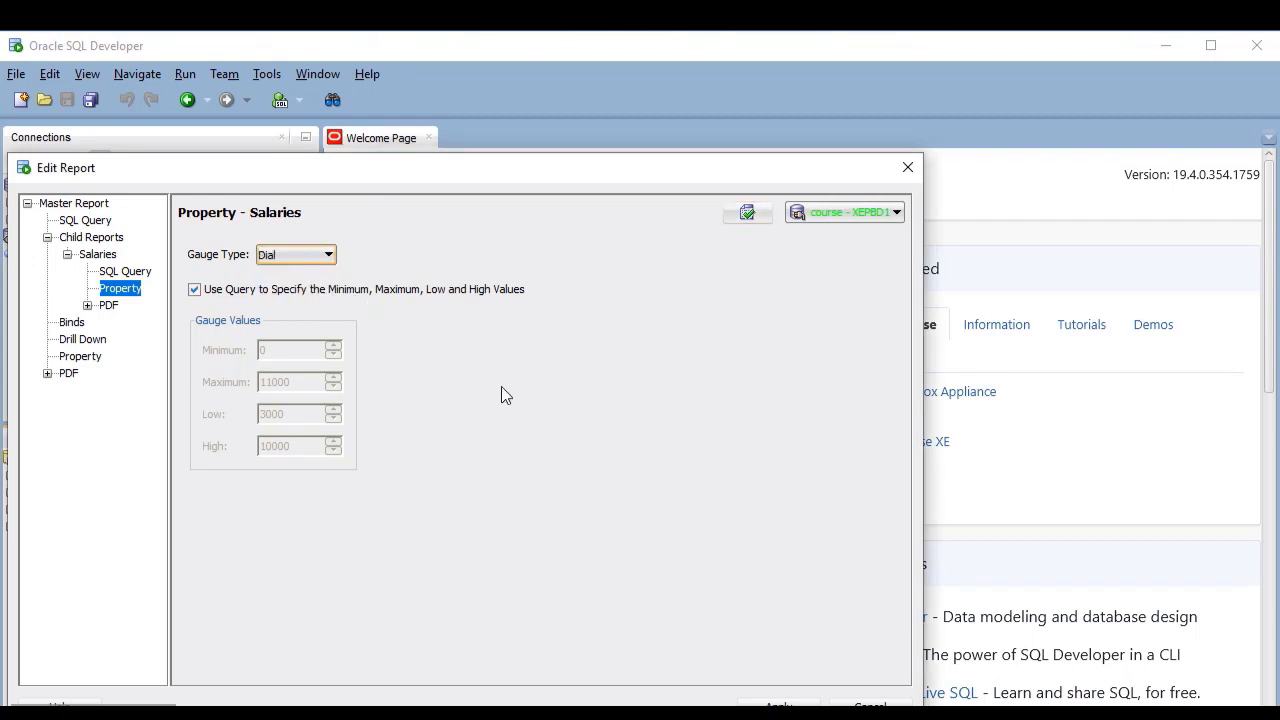
- Apply the report edits, run the Departments report on the course - XEPBD1 connection and check the gauge for the RESEARCH and SALES rows
{"action": "left_click", "coordinate": [778, 704]}
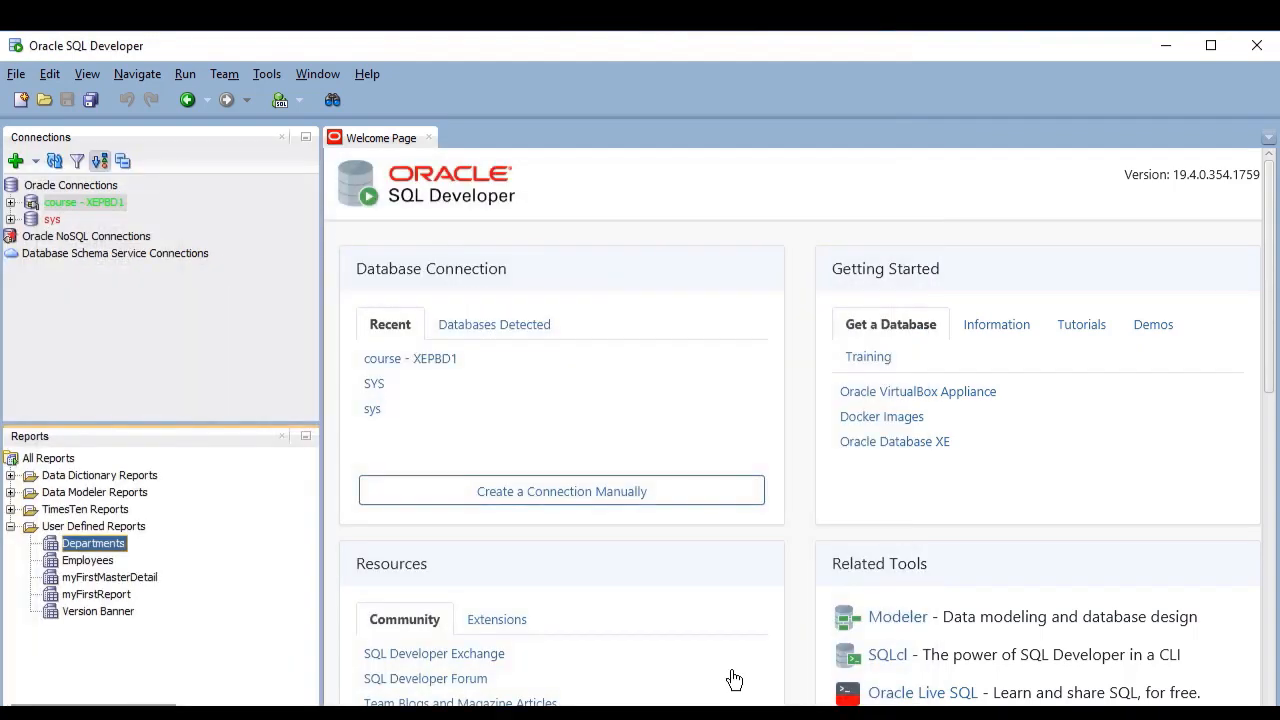
{"action": "double_click", "coordinate": [55, 546]}
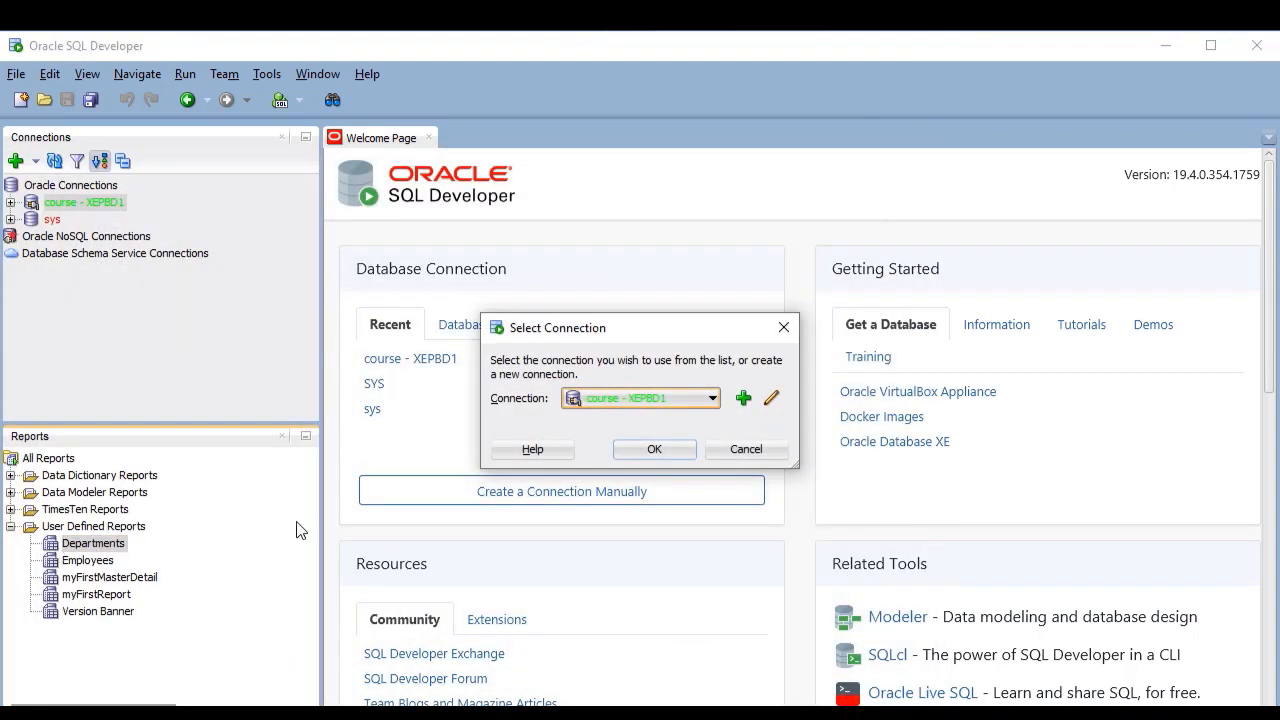
{"action": "left_click", "coordinate": [665, 449]}
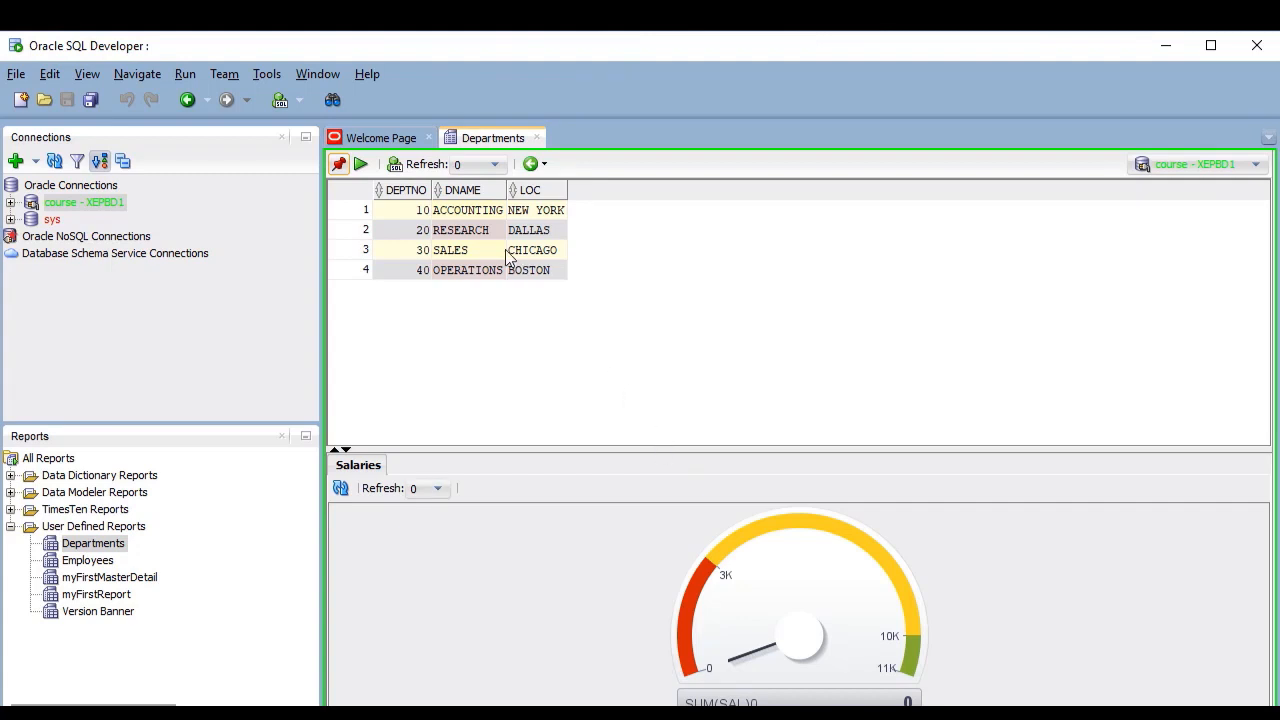
{"action": "left_click", "coordinate": [475, 232]}
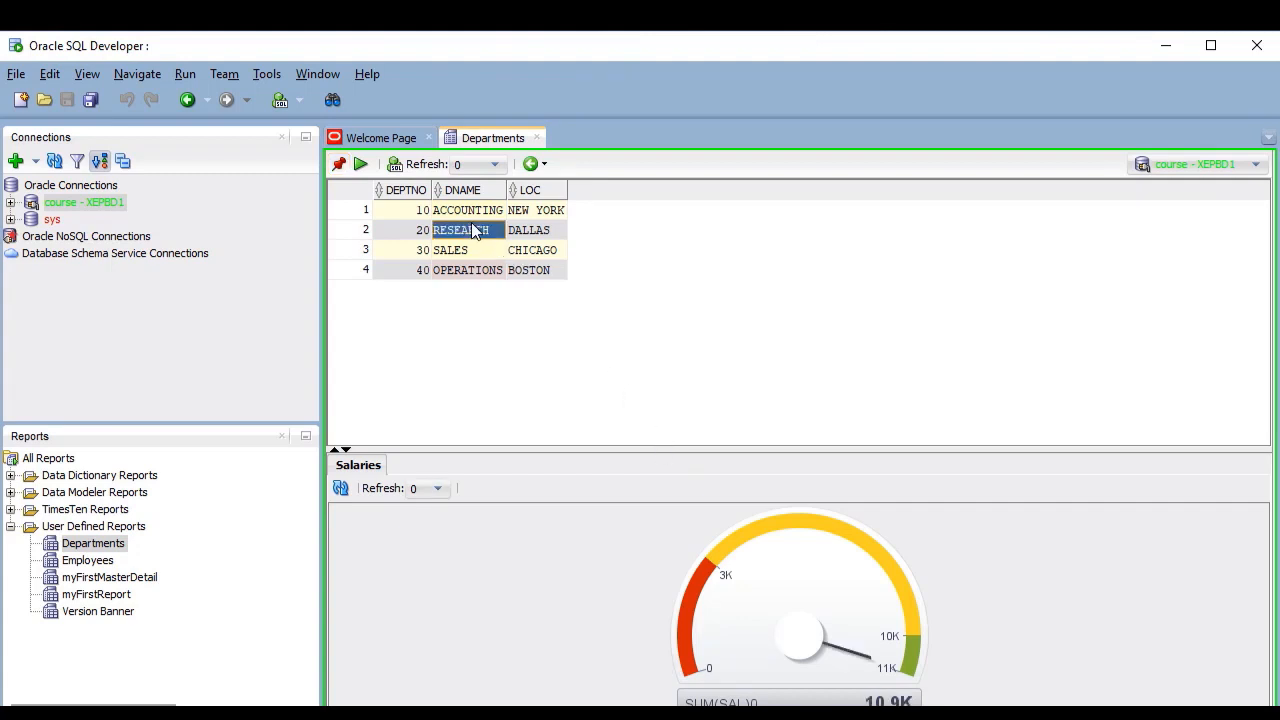
{"action": "left_click", "coordinate": [475, 253]}
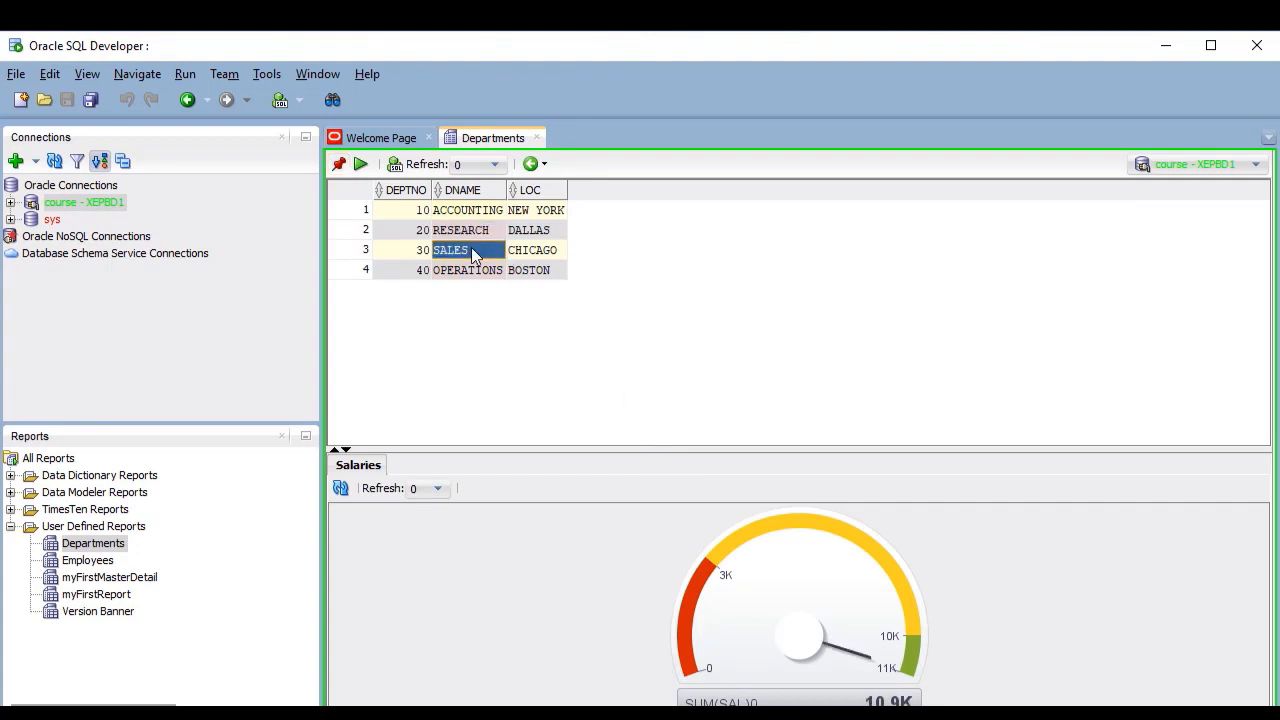
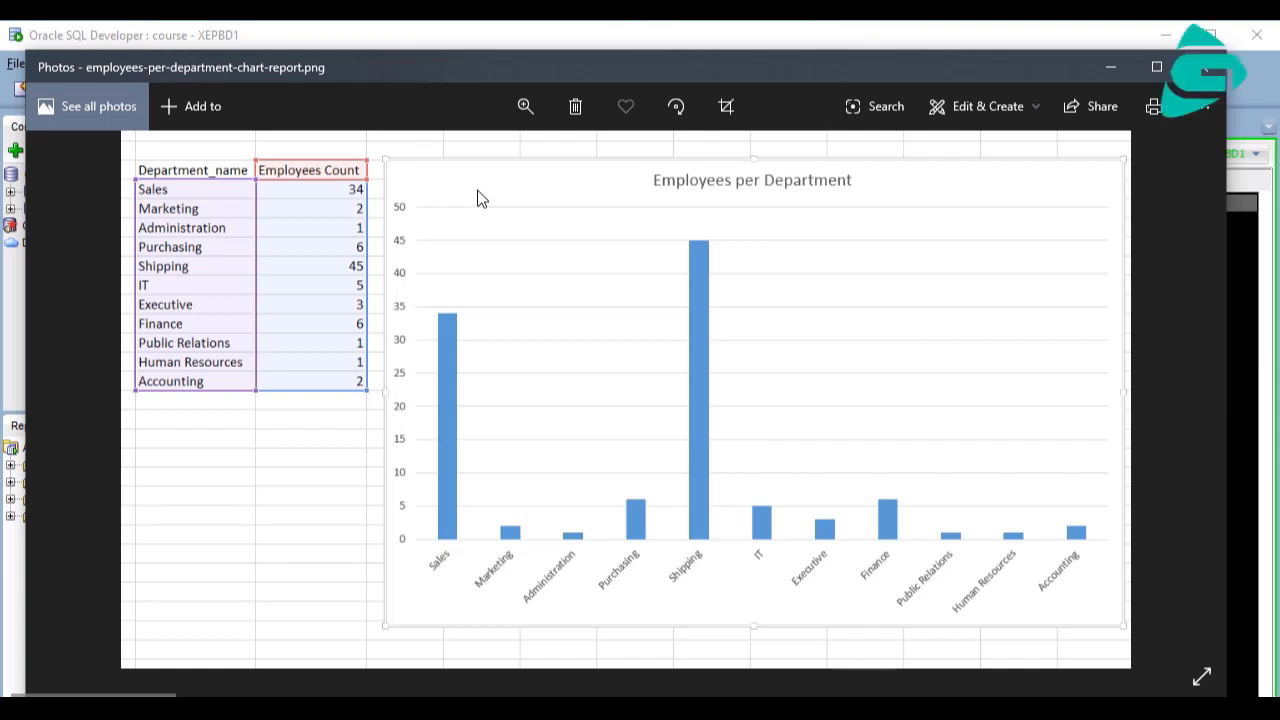
- Create a user-defined report named myFirstChart with the Chart style and the description "A bar chart of employees department"
{"action": "key", "text": "alt+Tab"}
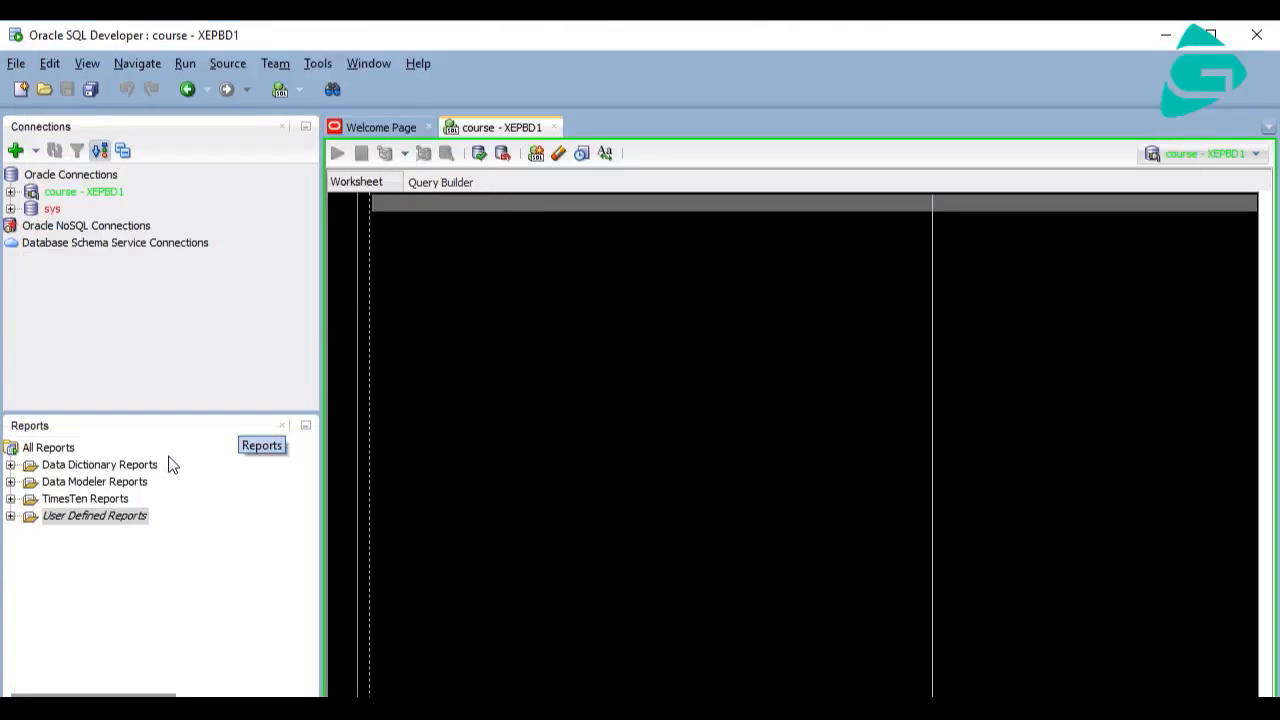
{"action": "right_click", "coordinate": [119, 514]}
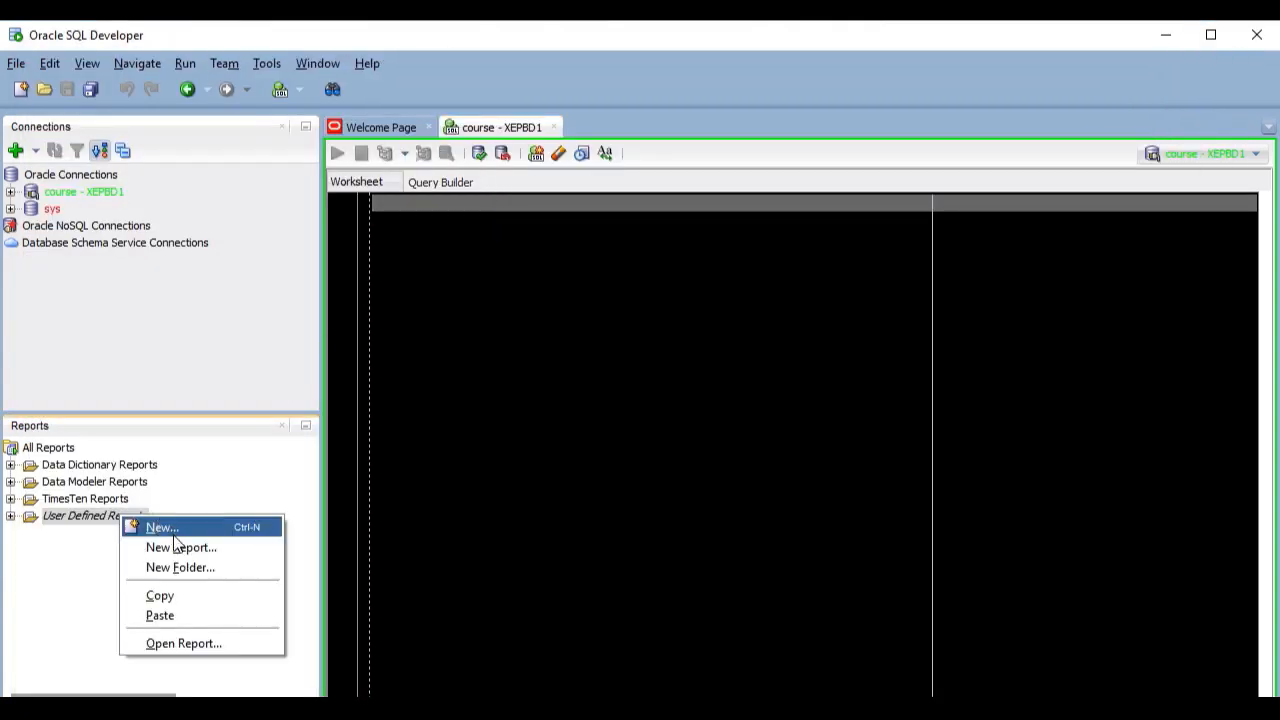
{"action": "left_click", "coordinate": [177, 547]}
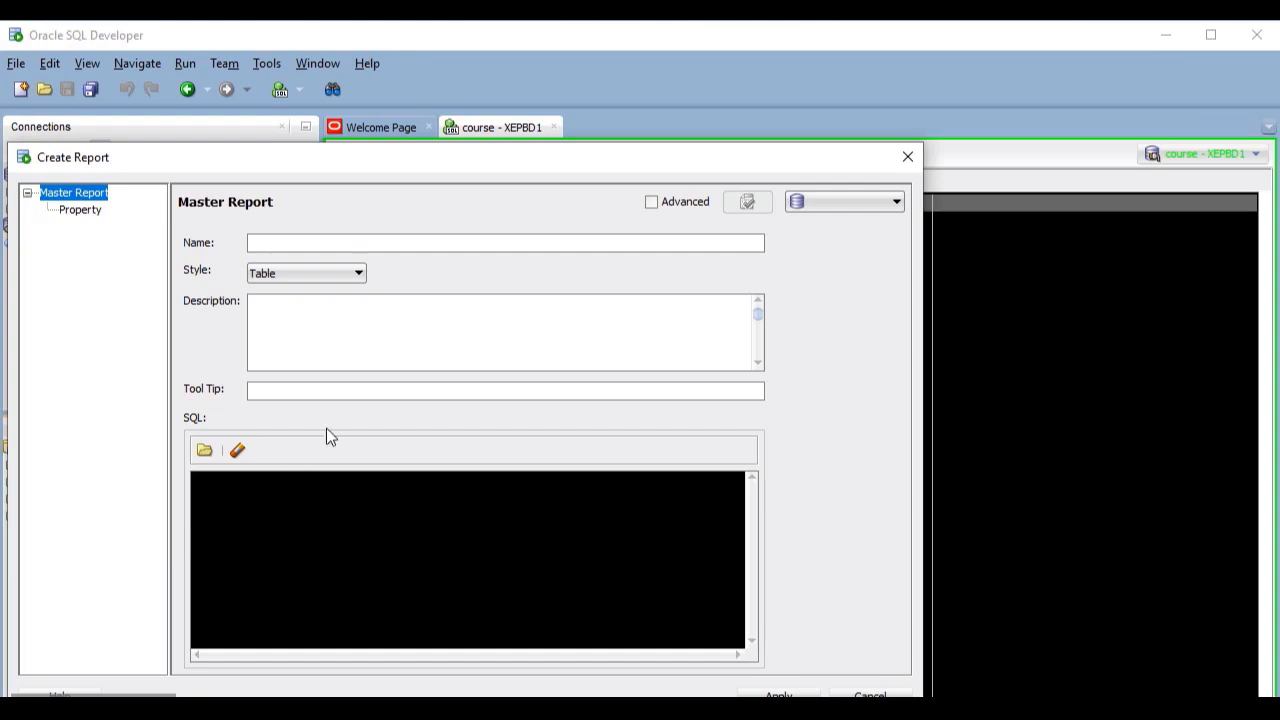
{"action": "left_click", "coordinate": [324, 244]}
{"action": "type", "text": "myFirstChart"}
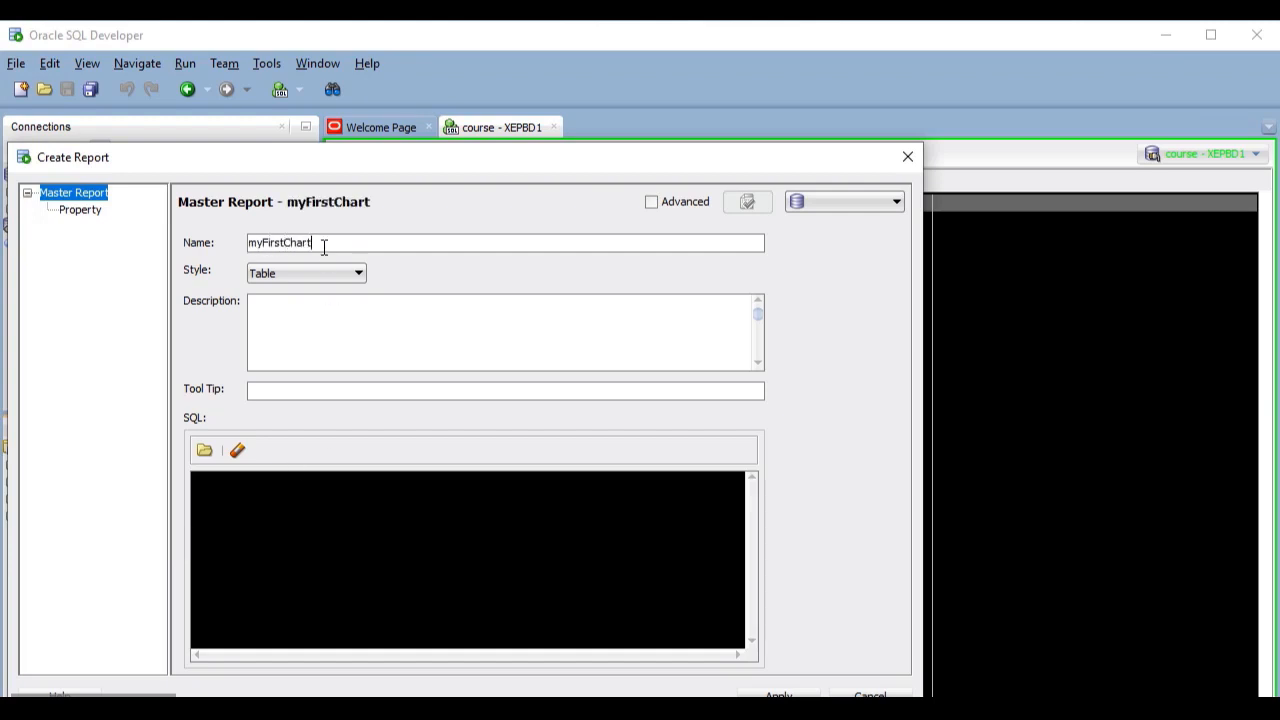
{"action": "left_click", "coordinate": [360, 273]}
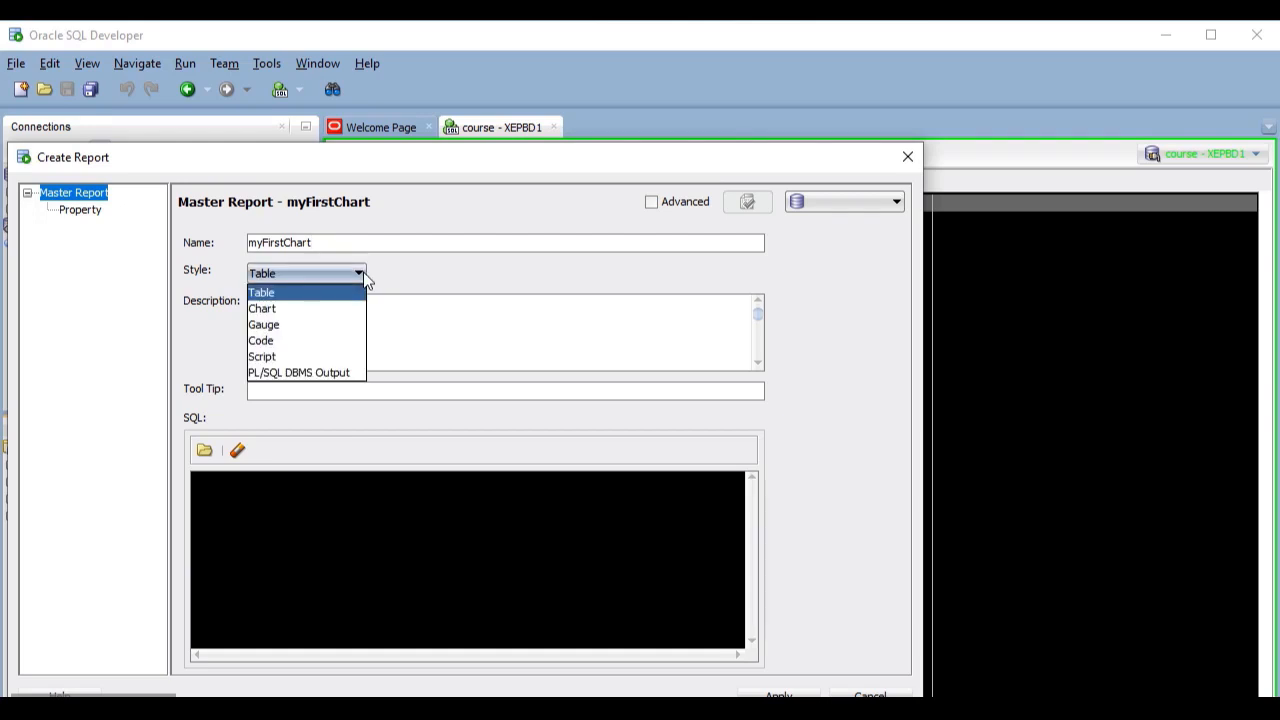
{"action": "left_click", "coordinate": [315, 312]}
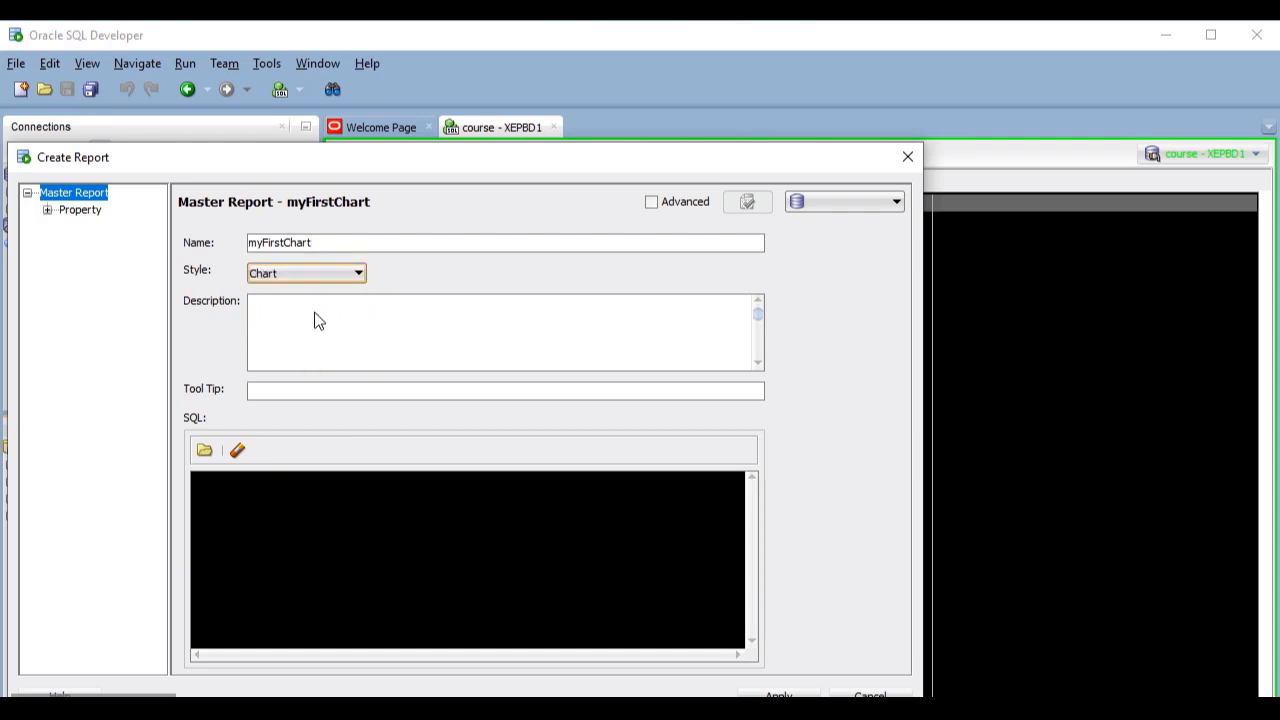
{"action": "left_click", "coordinate": [315, 315]}
{"action": "type", "text": "A bar chart of"}
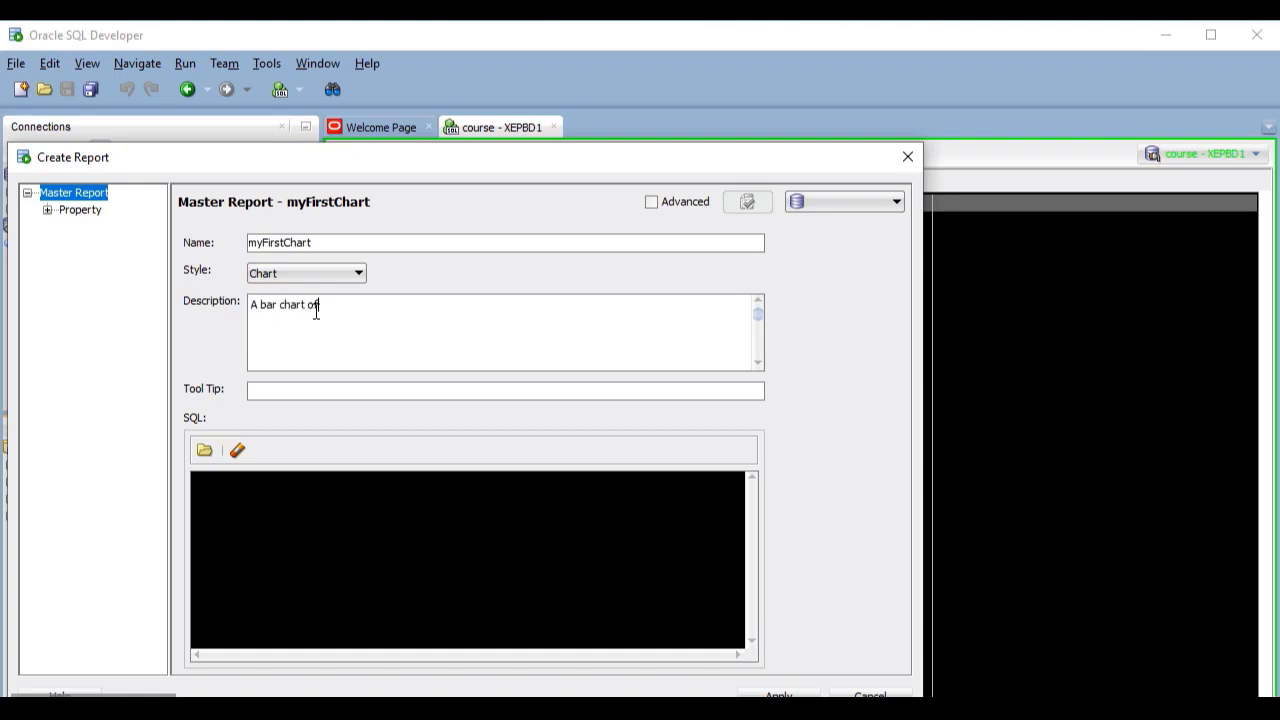
{"action": "type", "text": " employees department"}
- Start the report's SQL query with SELECT d.department_name,'EMPLOYEES COUNT',COUNT(*) as the group, series and value columns
{"action": "left_click", "coordinate": [194, 482]}
{"action": "type", "text": "SELECT"}
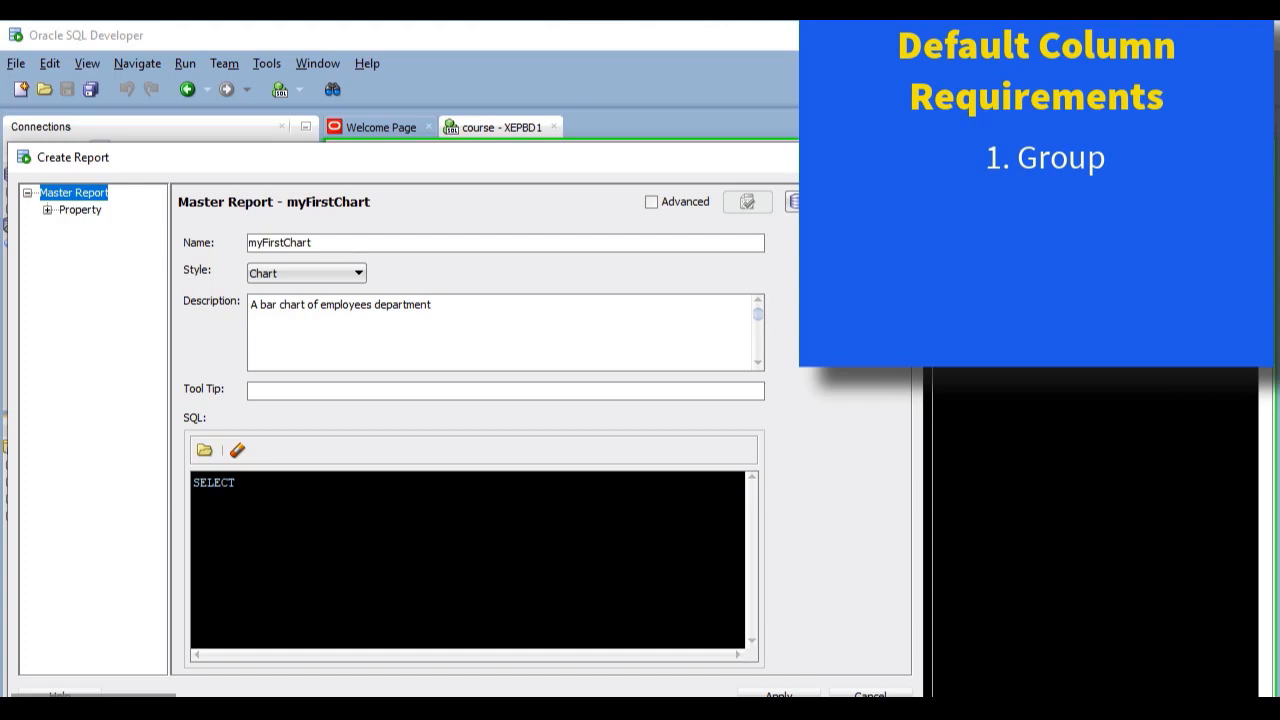
{"action": "type", "text": "d.department_name"}
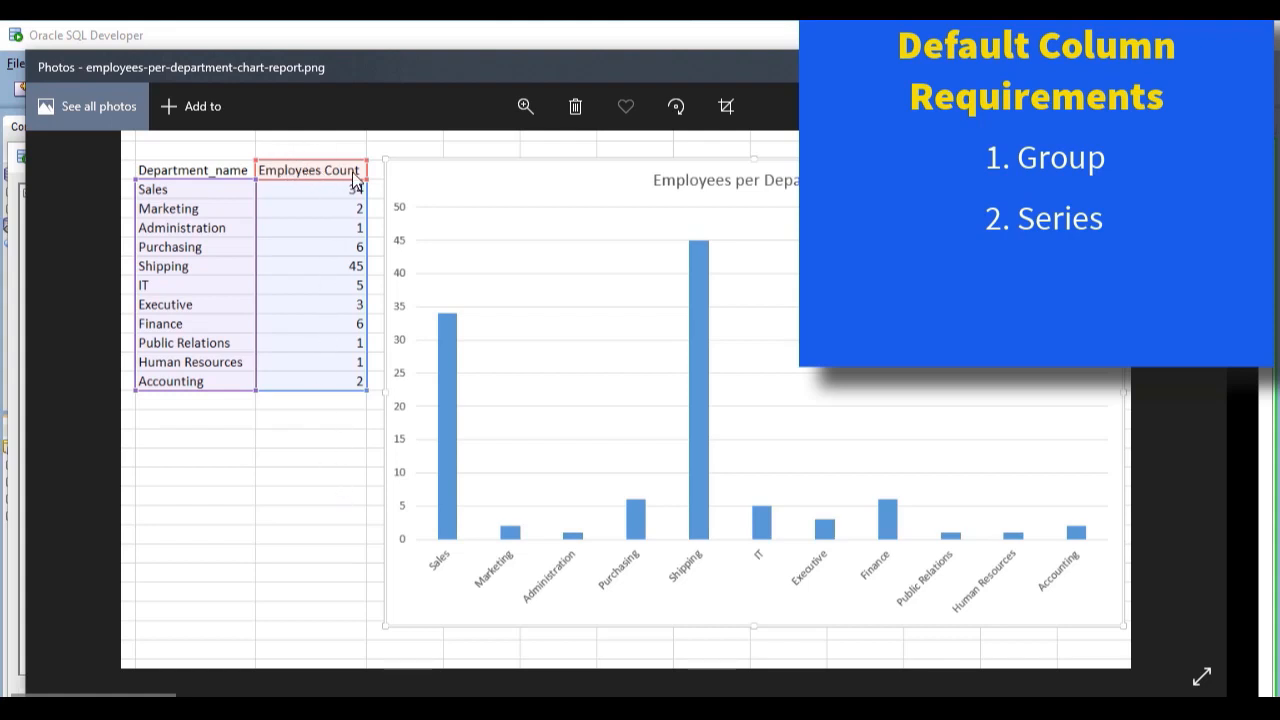
{"action": "key", "text": "alt+Tab"}
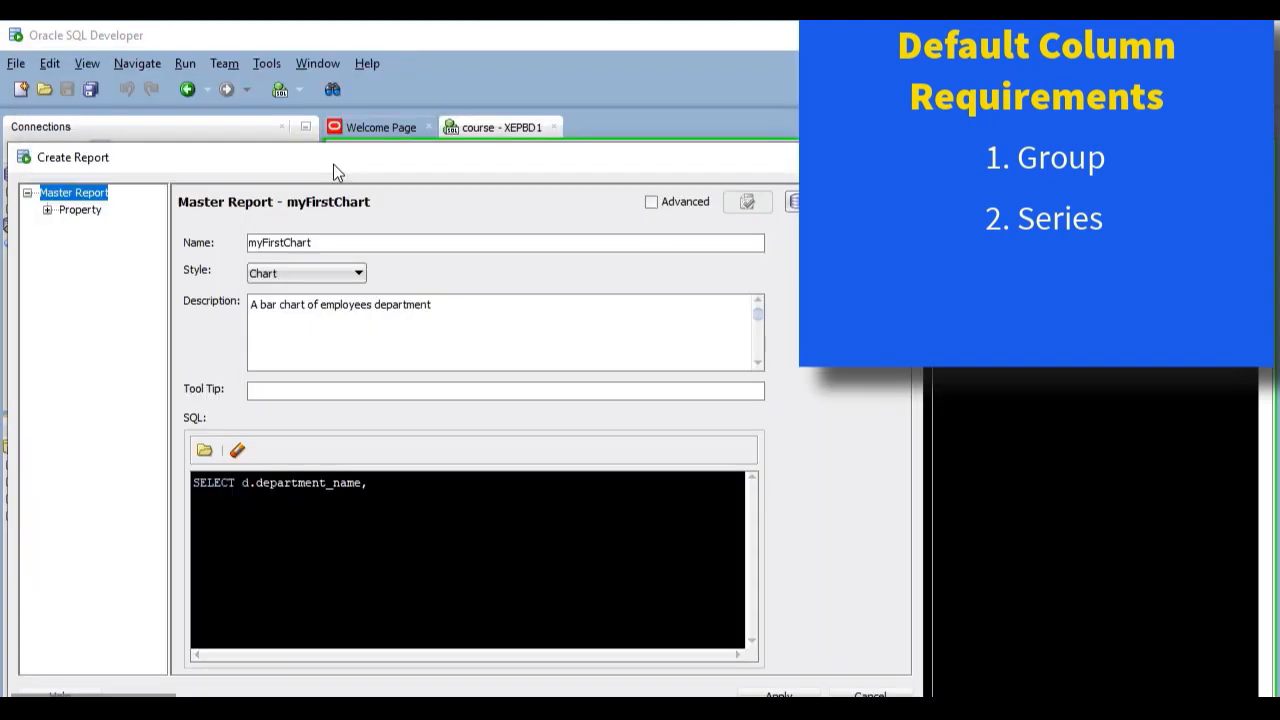
{"action": "type", "text": "'EMPLOYEES COUNT"}
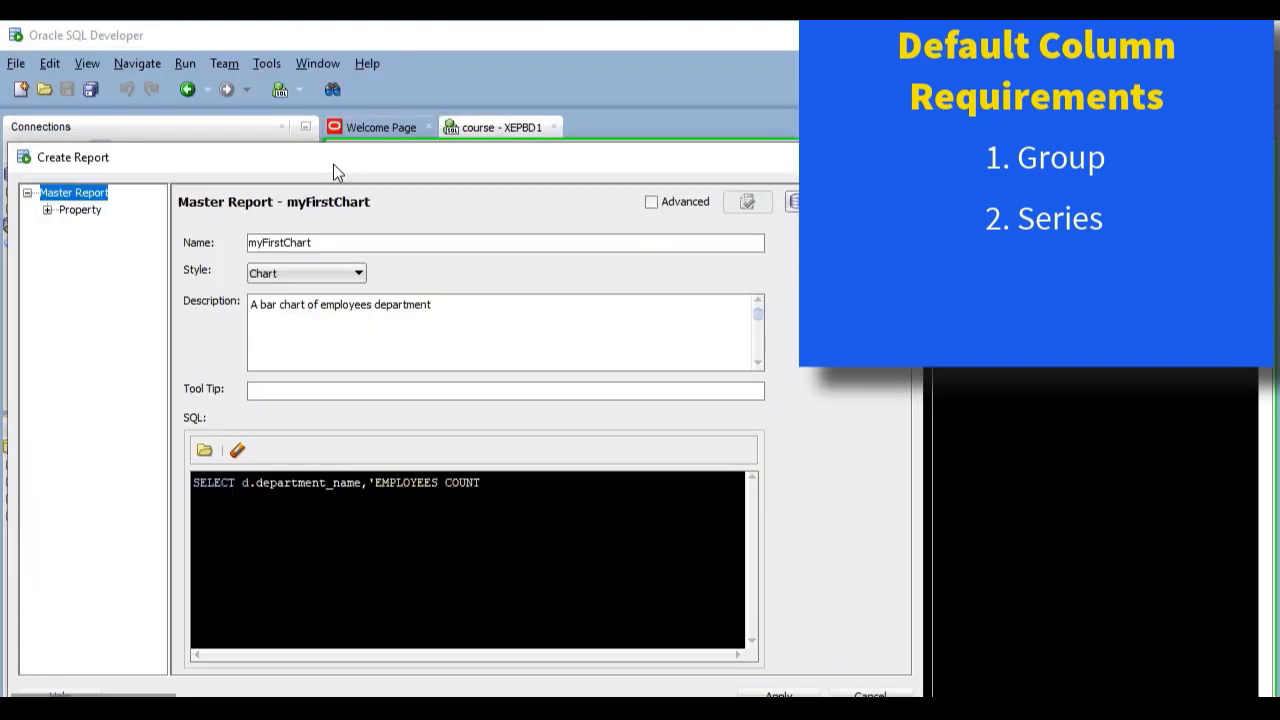
{"action": "type", "text": "',"}
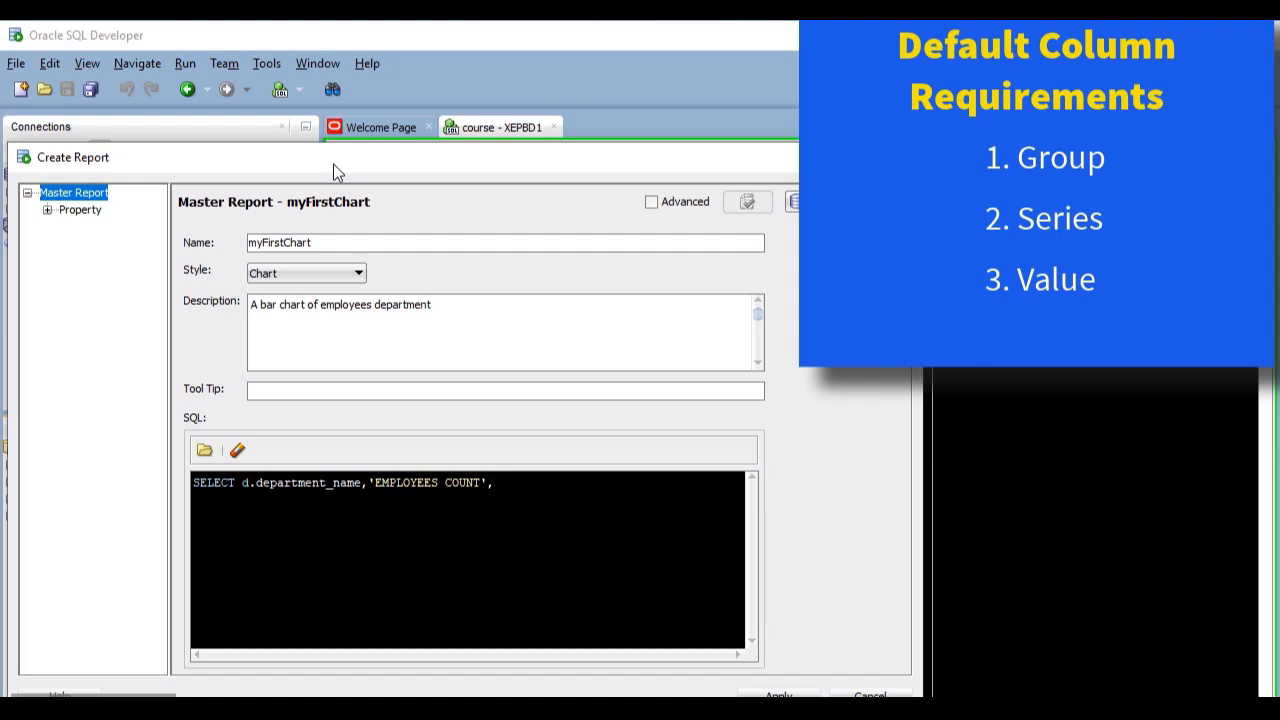
{"action": "type", "text": "COUNT(*)"}
- Add the source tables to the query with the lines FROM employees e and JOIN departments d
{"action": "key", "text": "Return"}
{"action": "type", "text": "FR"}
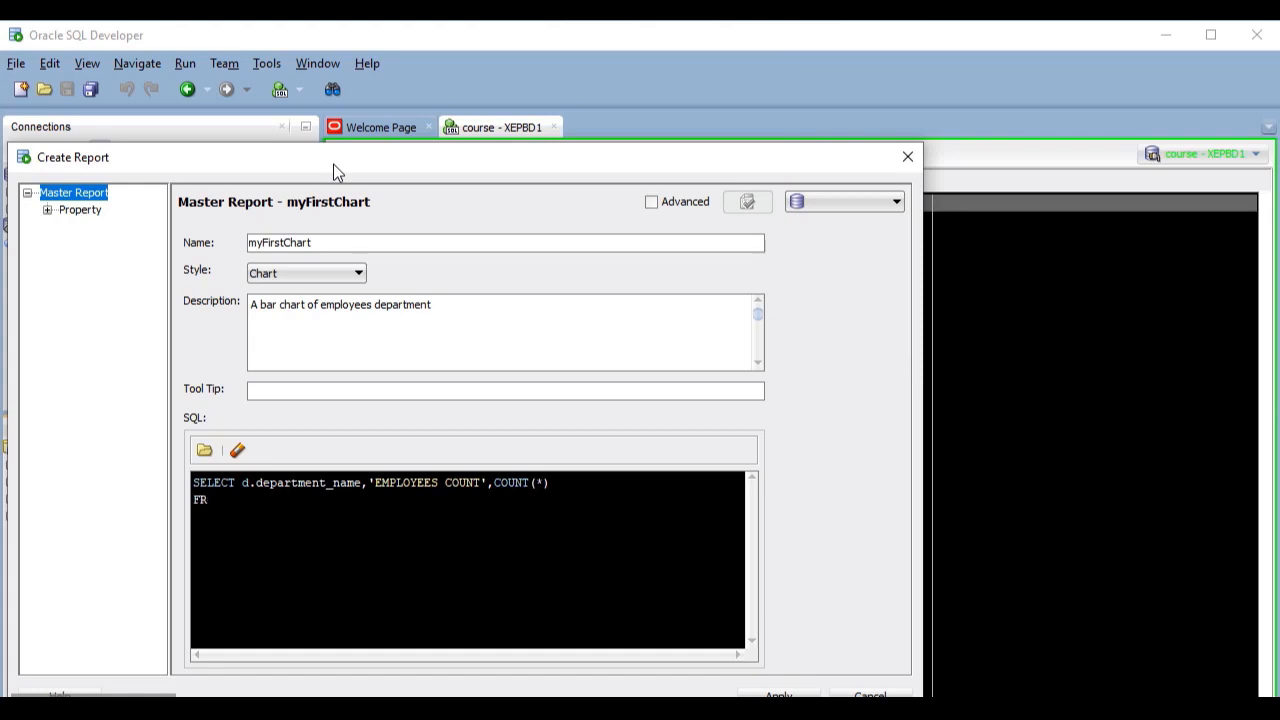
{"action": "type", "text": "OM employees e"}
{"action": "key", "text": "Return"}
{"action": "type", "text": "JOIN dd"}
{"action": "key", "text": "BackSpace"}
{"action": "key", "text": "BackSpace"}
{"action": "type", "text": "departments d"}
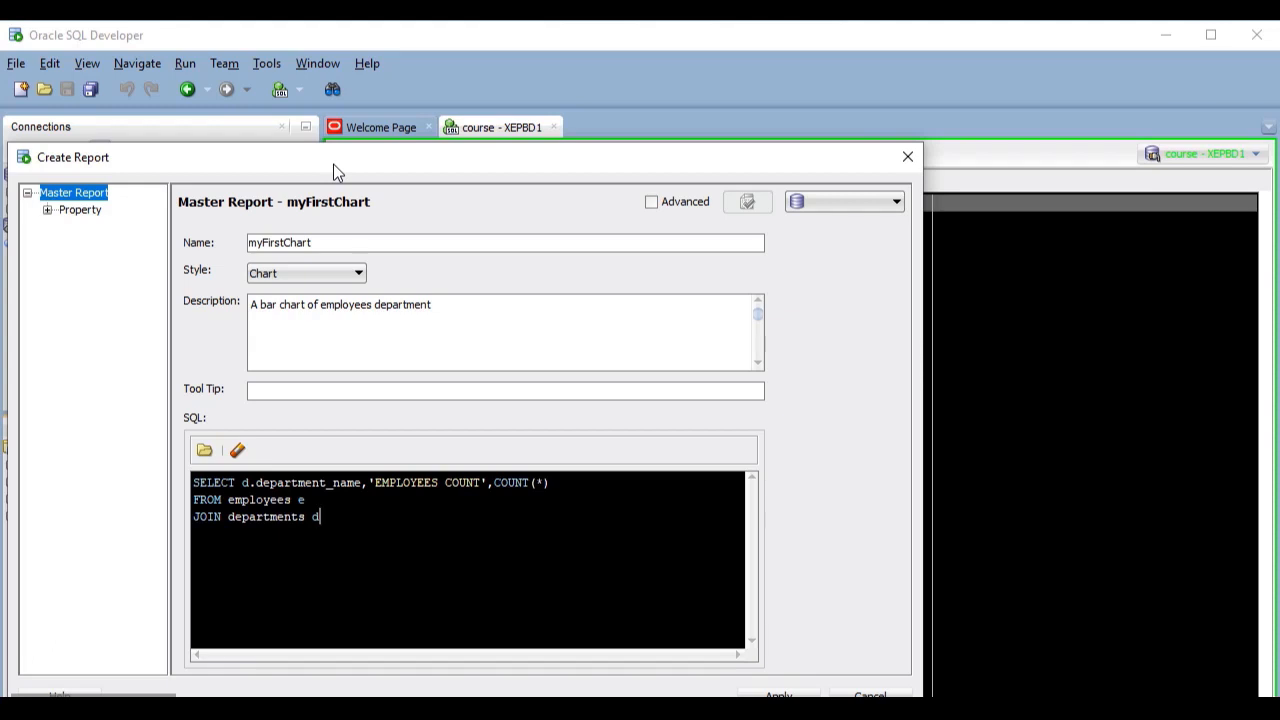
- Complete the query with ON e.department_id = d.department_id and GROUP BY d.department_name
{"action": "key", "text": "Return"}
{"action": "type", "text": "ON e.department_id"}
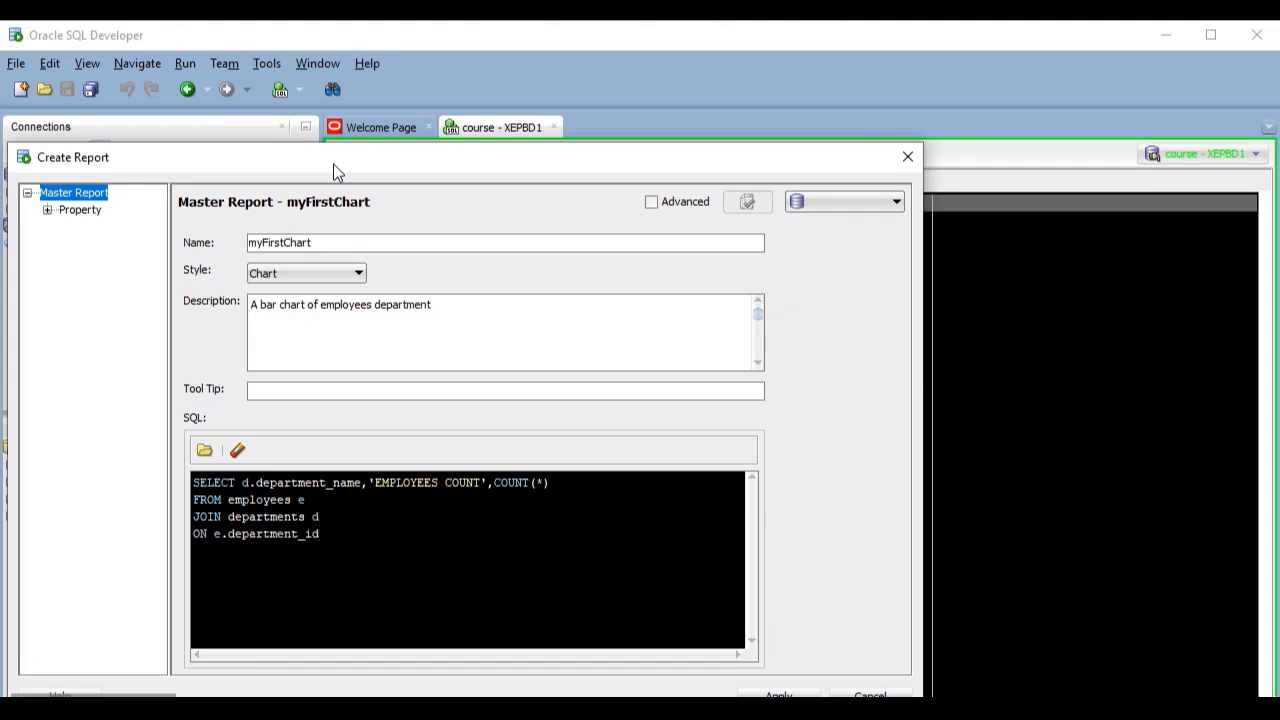
{"action": "type", "text": " = d.department_id"}
{"action": "key", "text": "Return"}
{"action": "type", "text": "GROUP BY "}
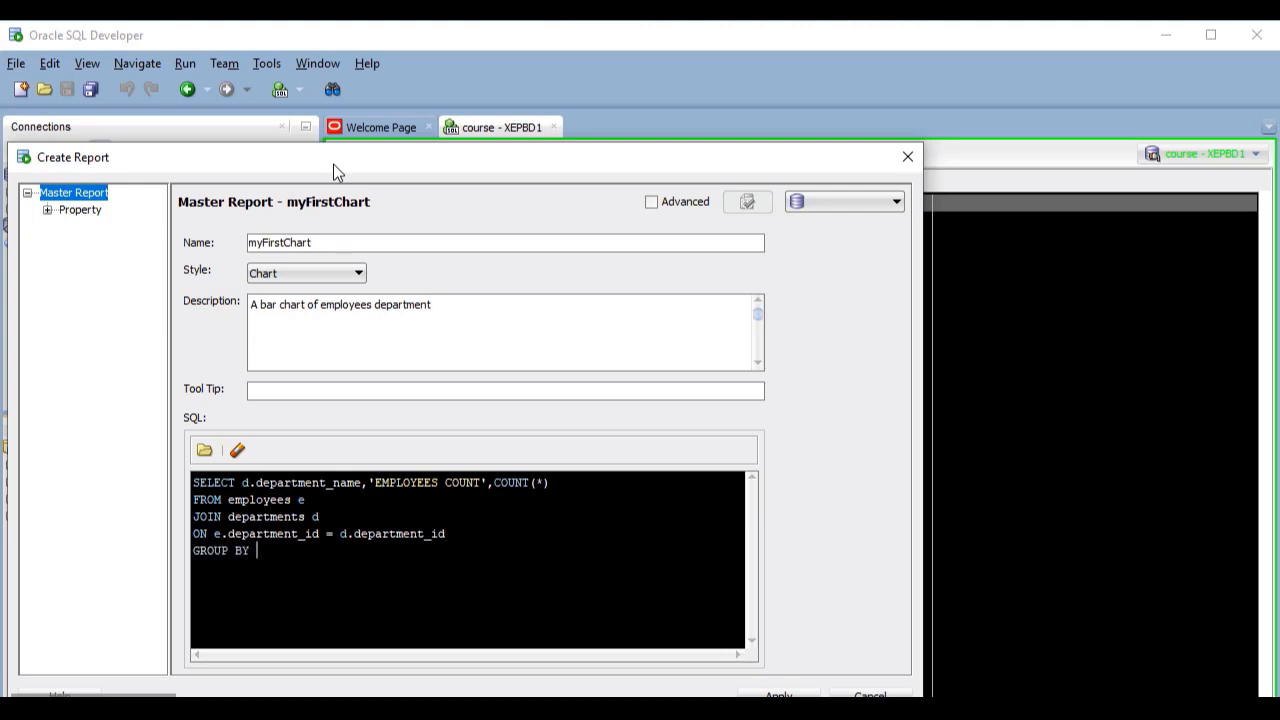
{"action": "type", "text": "d.department_name"}
- Choose the course - XEPBD1 connection for myFirstChart and test the report, widening the test window to view the chart
{"action": "left_click", "coordinate": [822, 204]}
{"action": "left_click", "coordinate": [841, 228]}
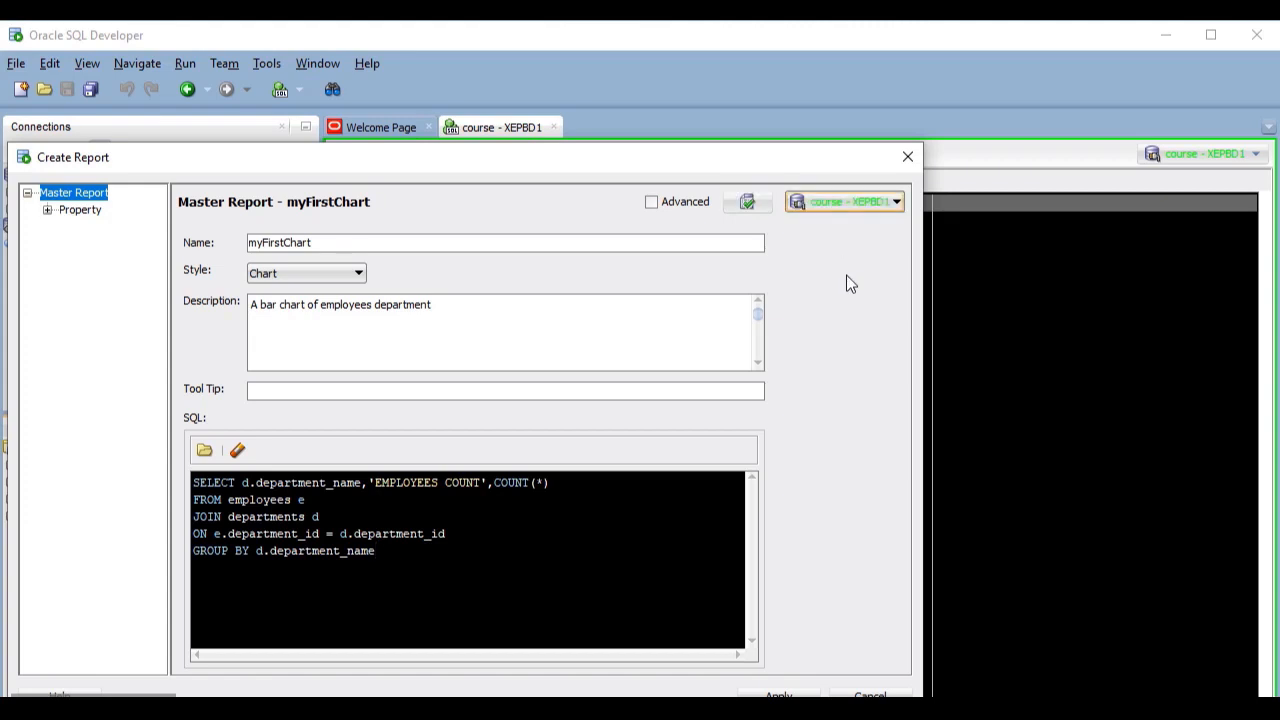
{"action": "left_click", "coordinate": [750, 203]}
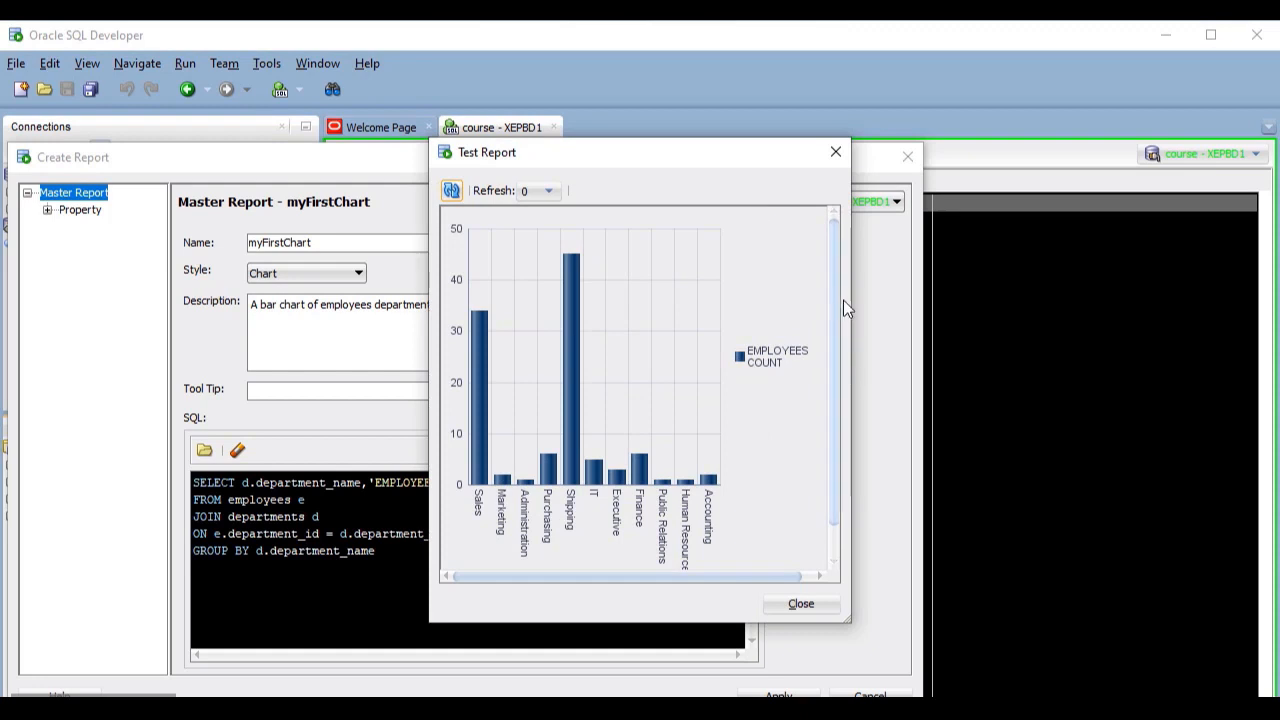
{"action": "left_click_drag", "start_coordinate": [851, 307], "coordinate": [903, 318]}
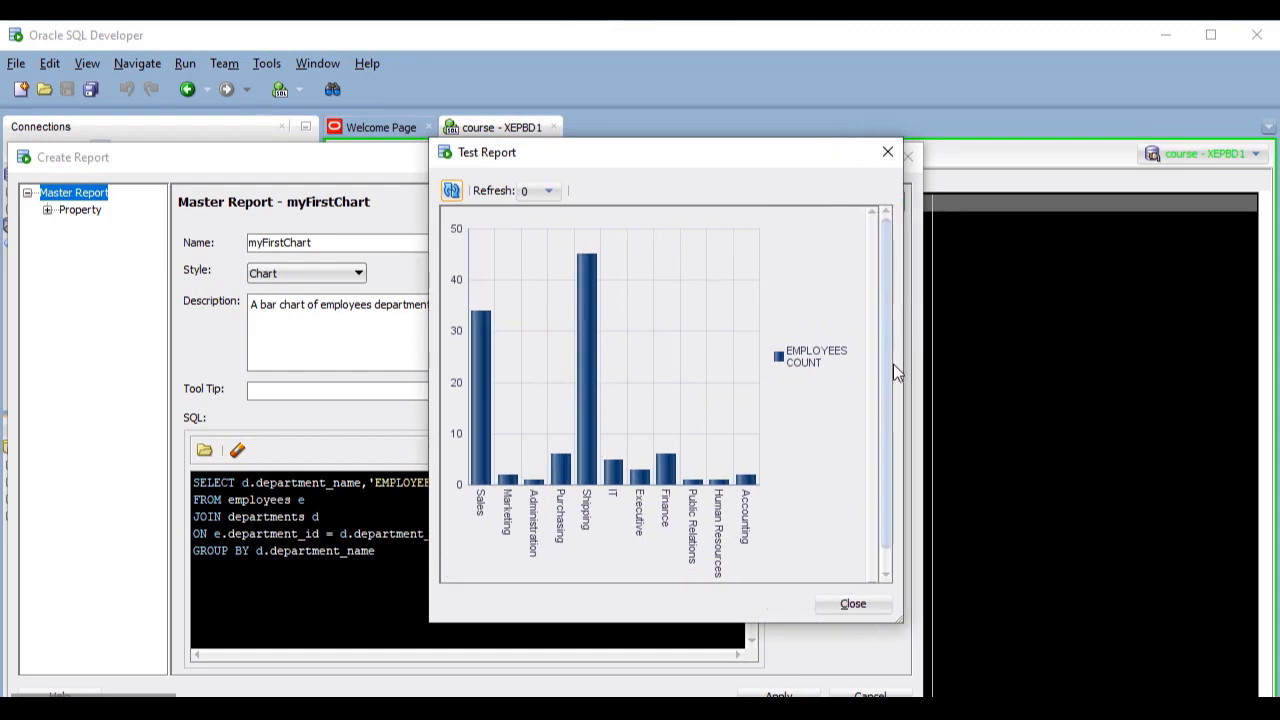
{"action": "left_click", "coordinate": [853, 605]}
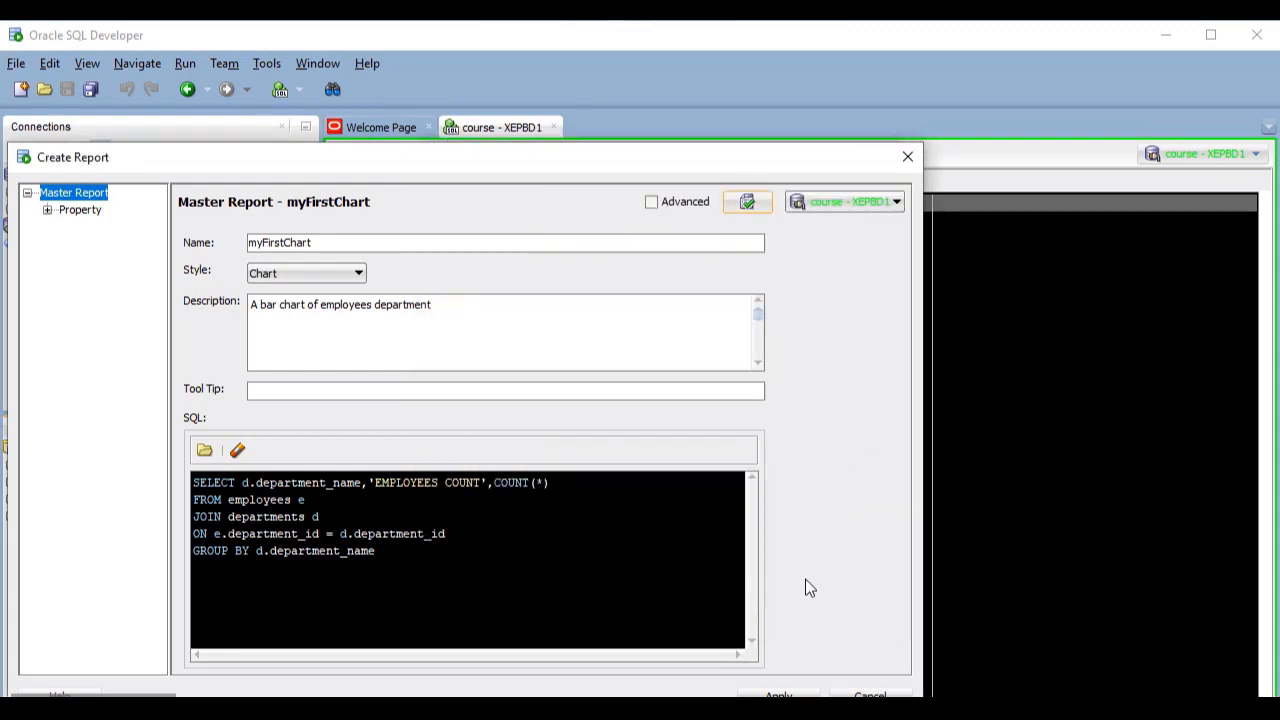
- Try the Bar - Vertical Stack chart type for myFirstChart and return it to Bar - Vertical Cluster
{"action": "left_click", "coordinate": [77, 214]}
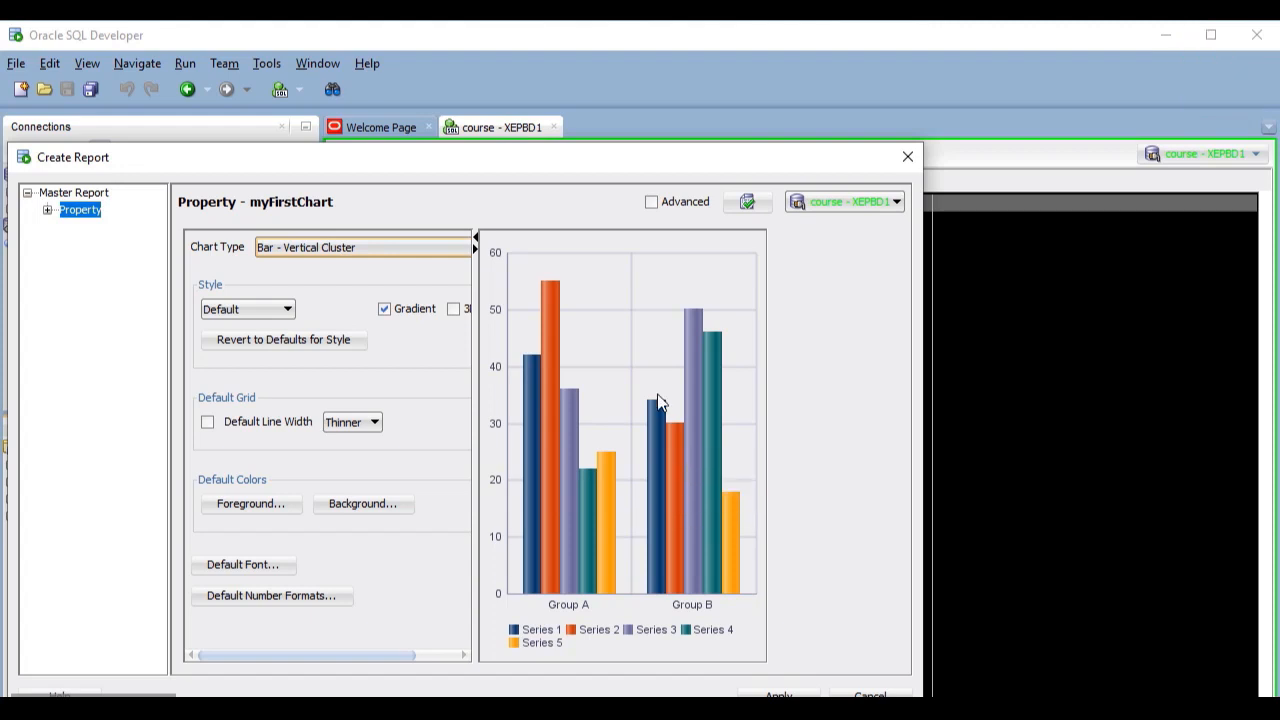
{"action": "left_click", "coordinate": [455, 252]}
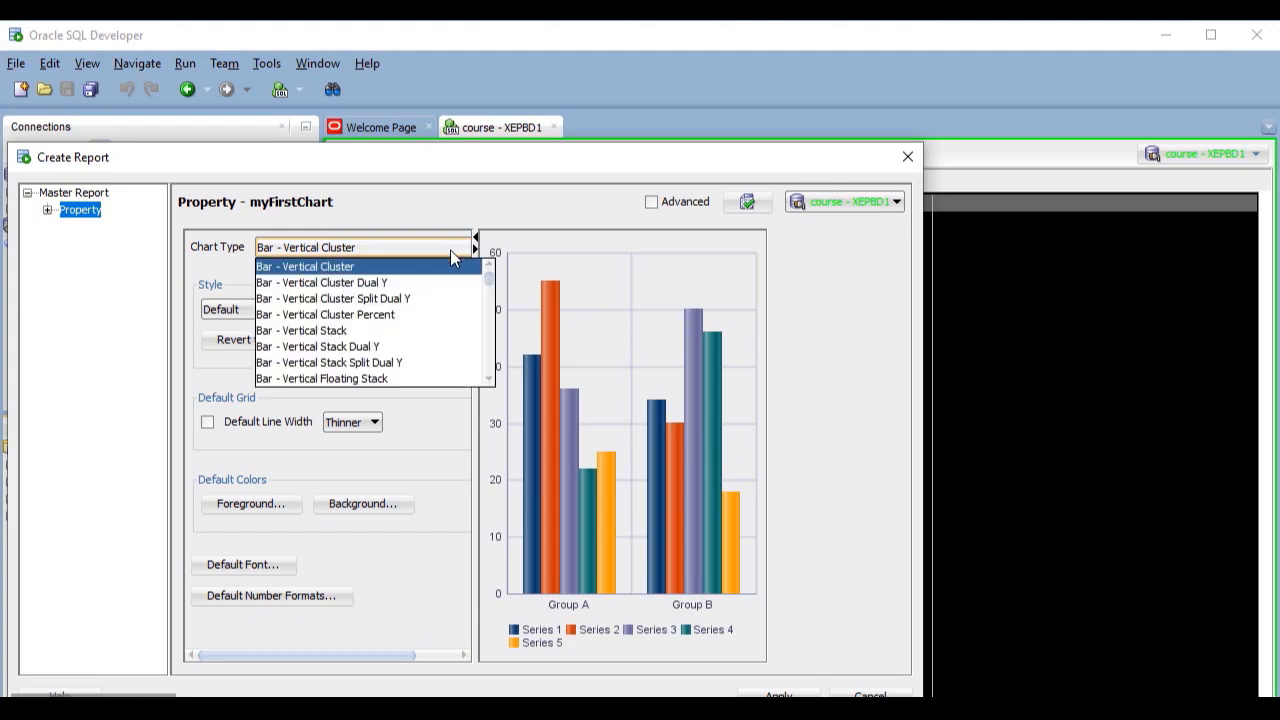
{"action": "left_click", "coordinate": [430, 335]}
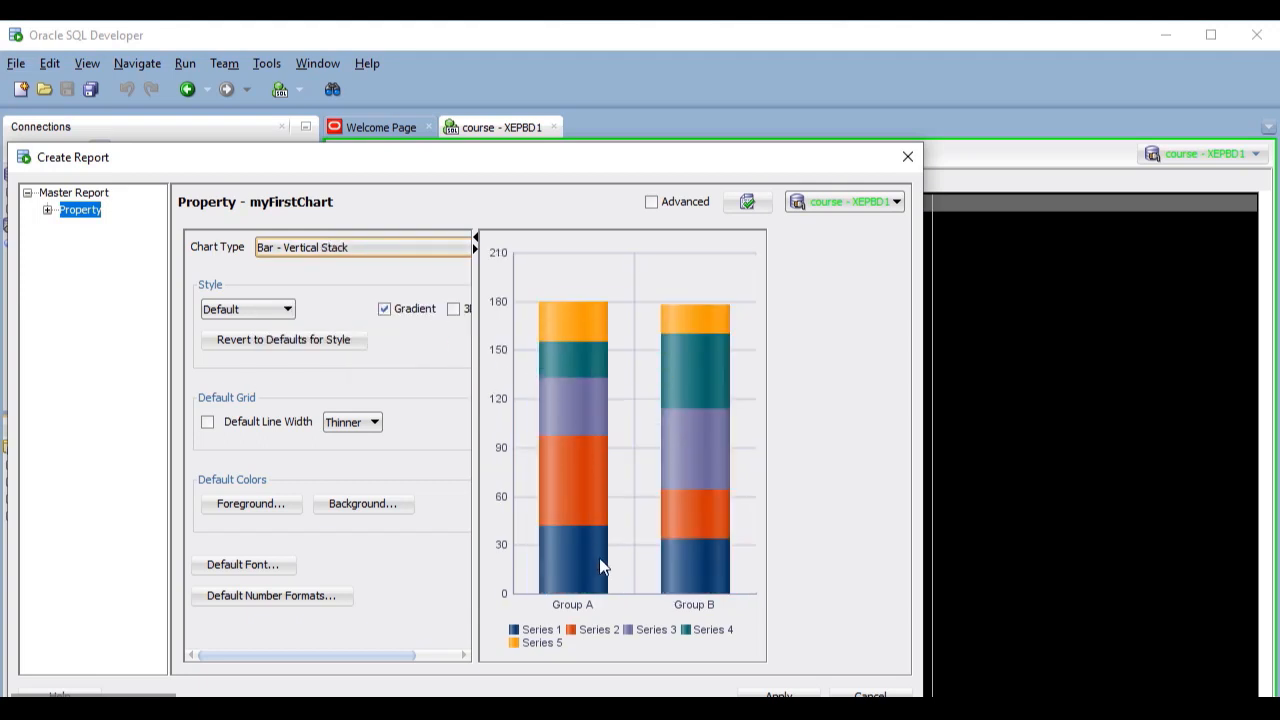
{"action": "left_click", "coordinate": [433, 251]}
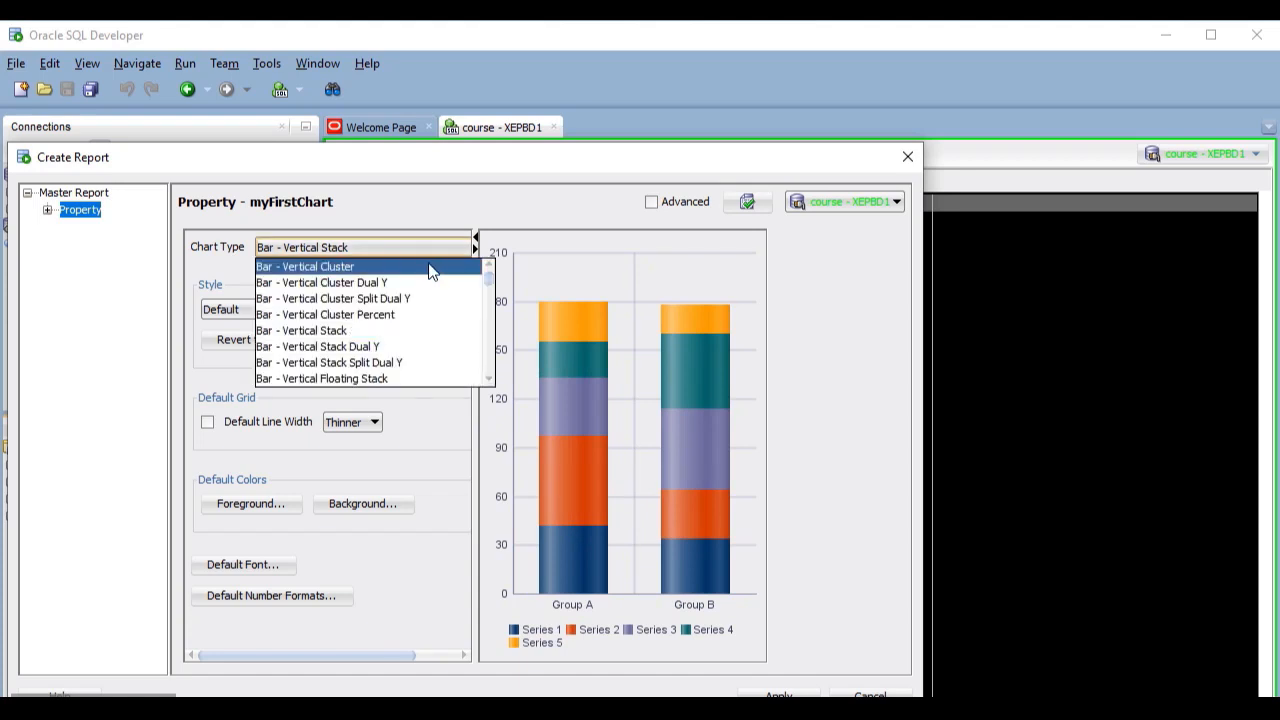
{"action": "left_click", "coordinate": [433, 265]}
- Enable live data for the chart preview in myFirstChart's Data properties and widen the settings area beside the preview
{"action": "left_click_drag", "start_coordinate": [475, 360], "coordinate": [519, 360]}
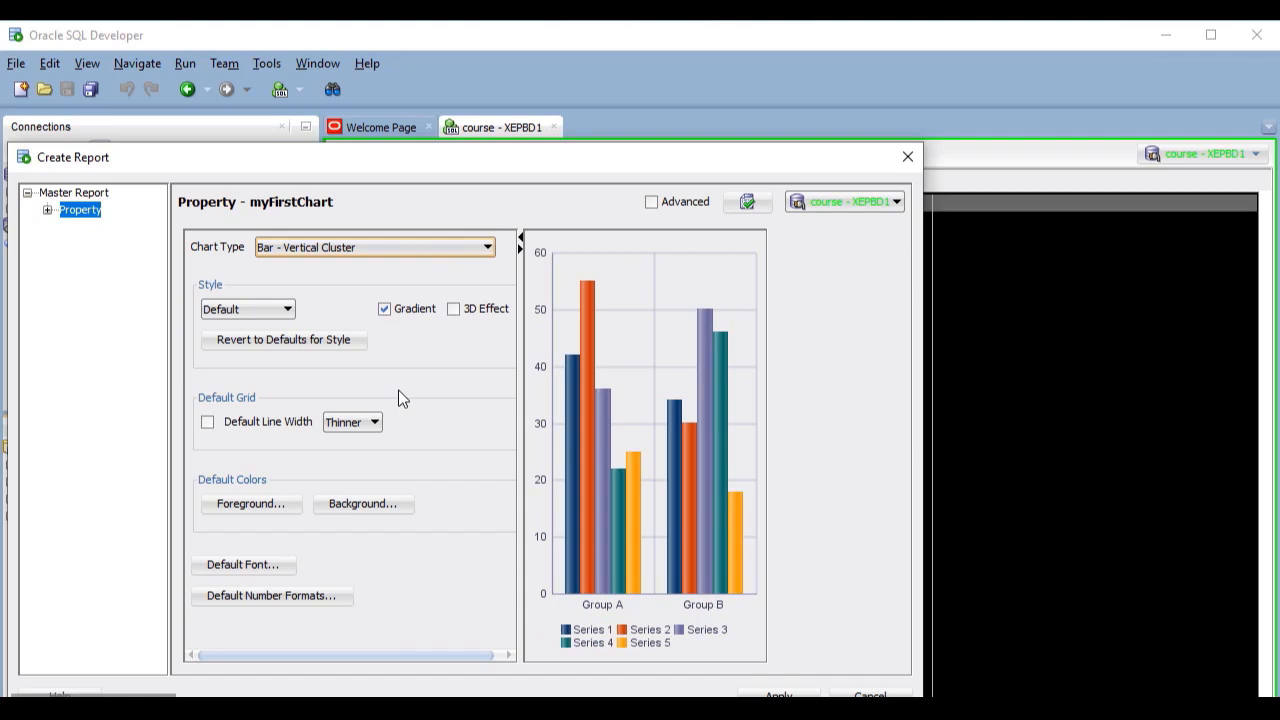
{"action": "left_click", "coordinate": [47, 210]}
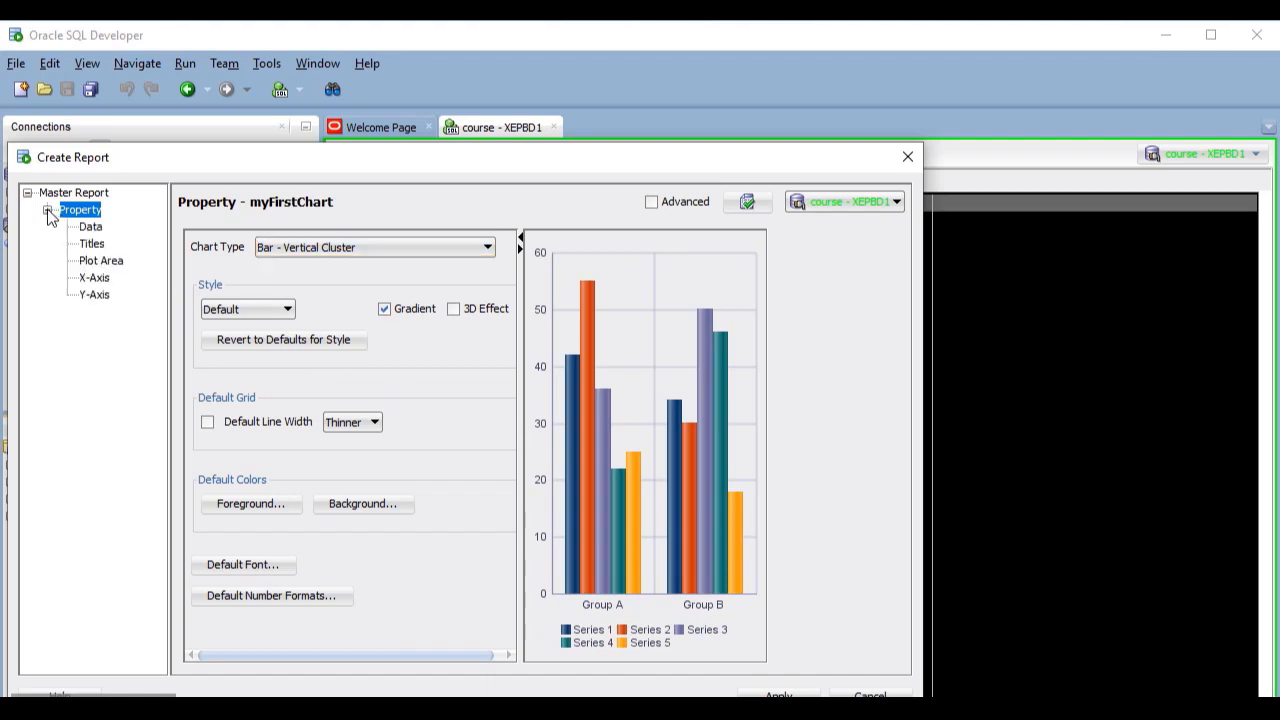
{"action": "left_click", "coordinate": [88, 227]}
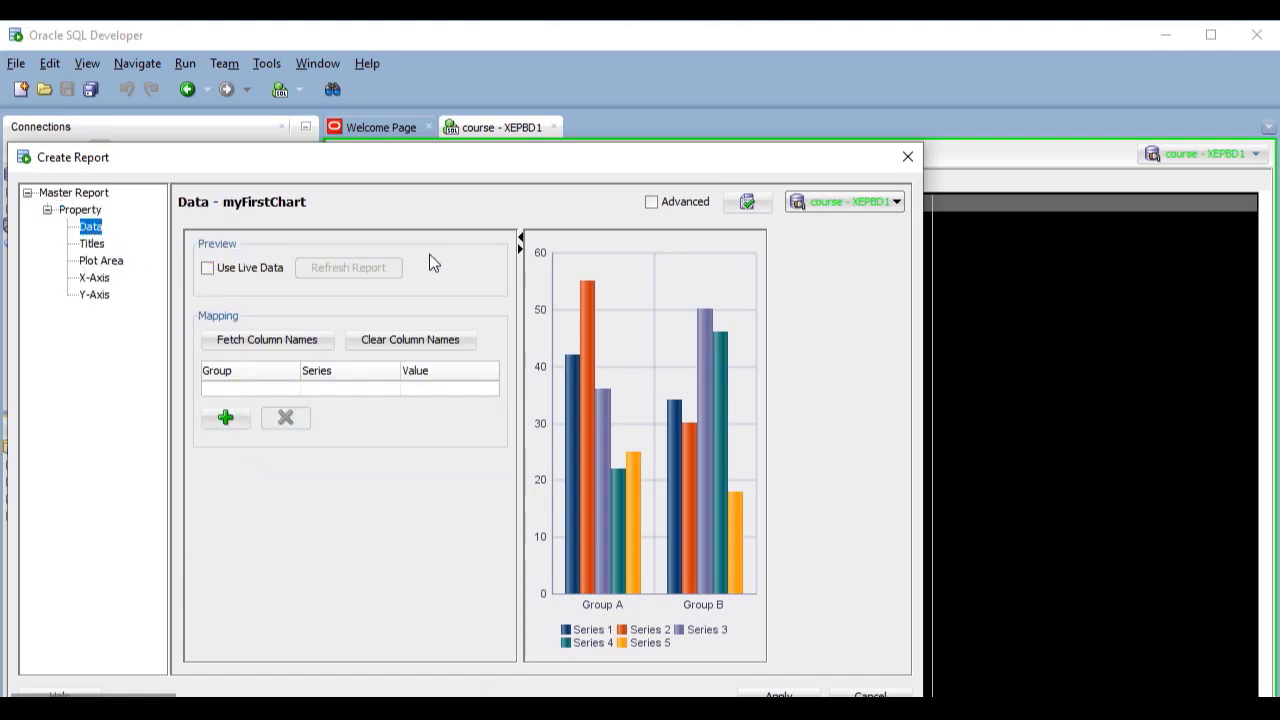
{"action": "left_click", "coordinate": [236, 276]}
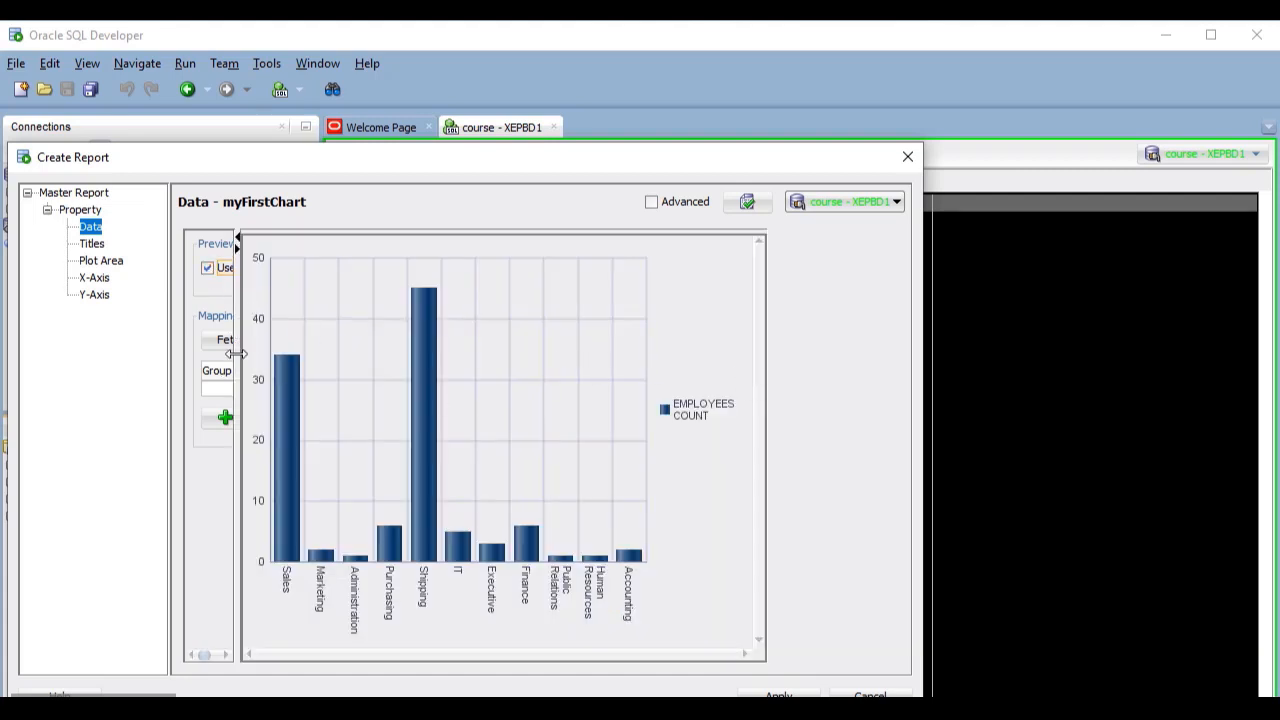
{"action": "left_click_drag", "start_coordinate": [236, 362], "coordinate": [480, 368]}
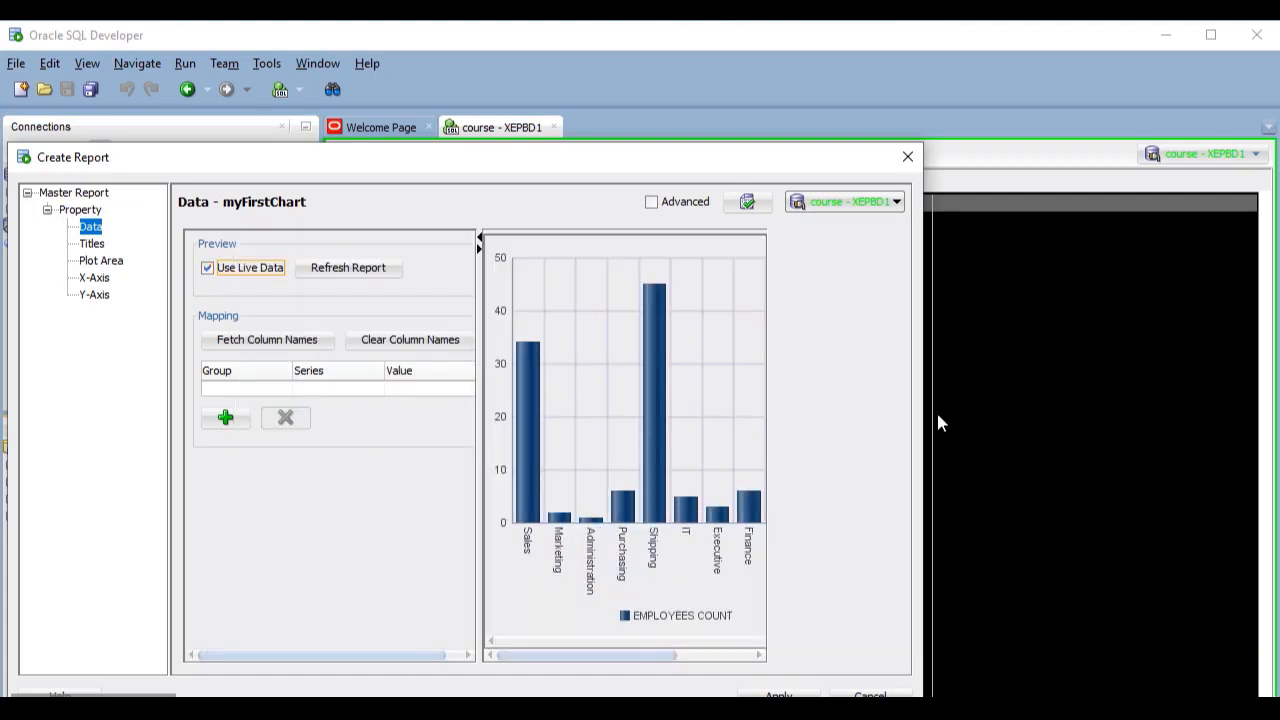
- Widen the report window, try the Autumn, Black and White and Earth chart styles for myFirstChart, and return the style to Default
{"action": "left_click_drag", "start_coordinate": [913, 424], "coordinate": [1050, 424]}
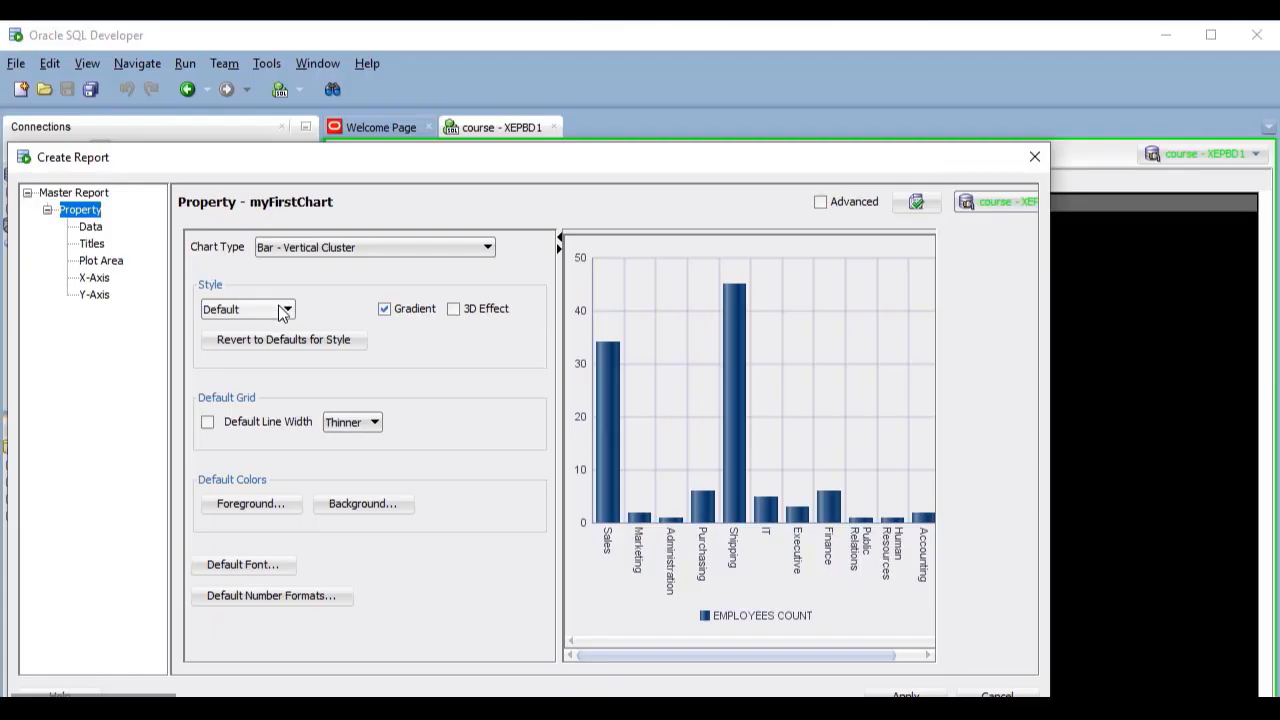
{"action": "left_click", "coordinate": [285, 308]}
{"action": "left_click", "coordinate": [264, 344]}
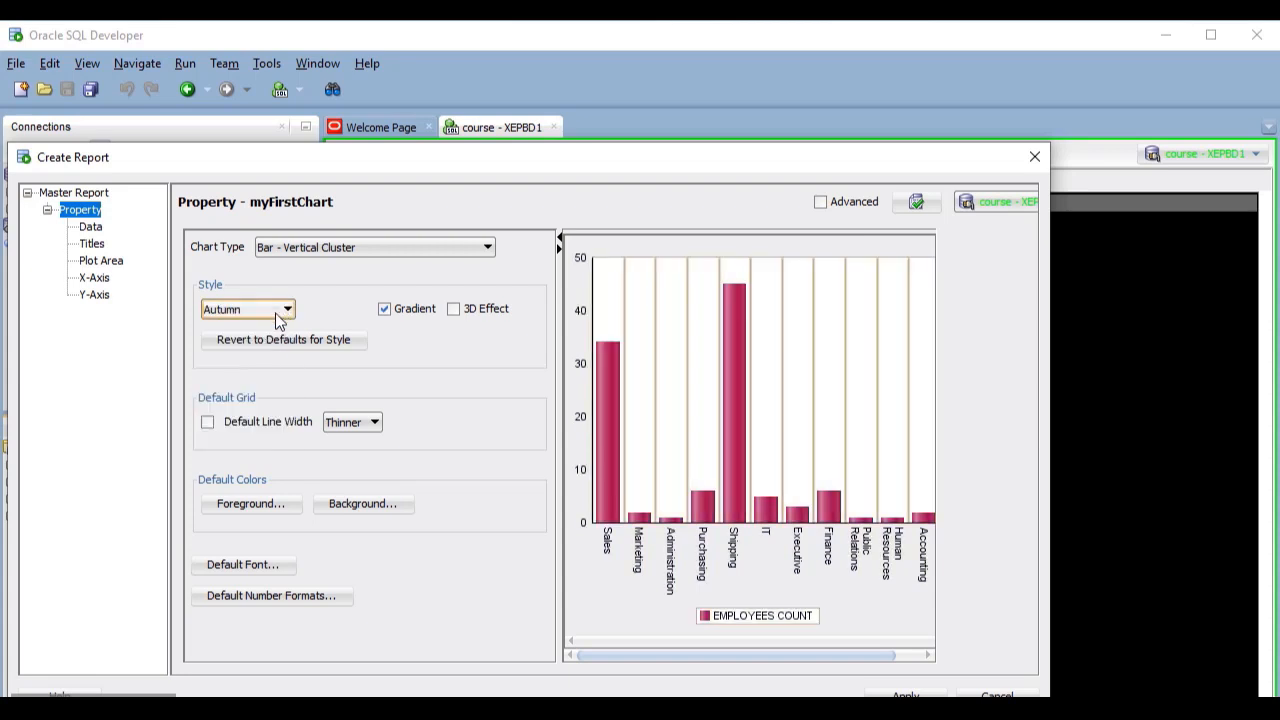
{"action": "left_click", "coordinate": [275, 311]}
{"action": "left_click", "coordinate": [272, 360]}
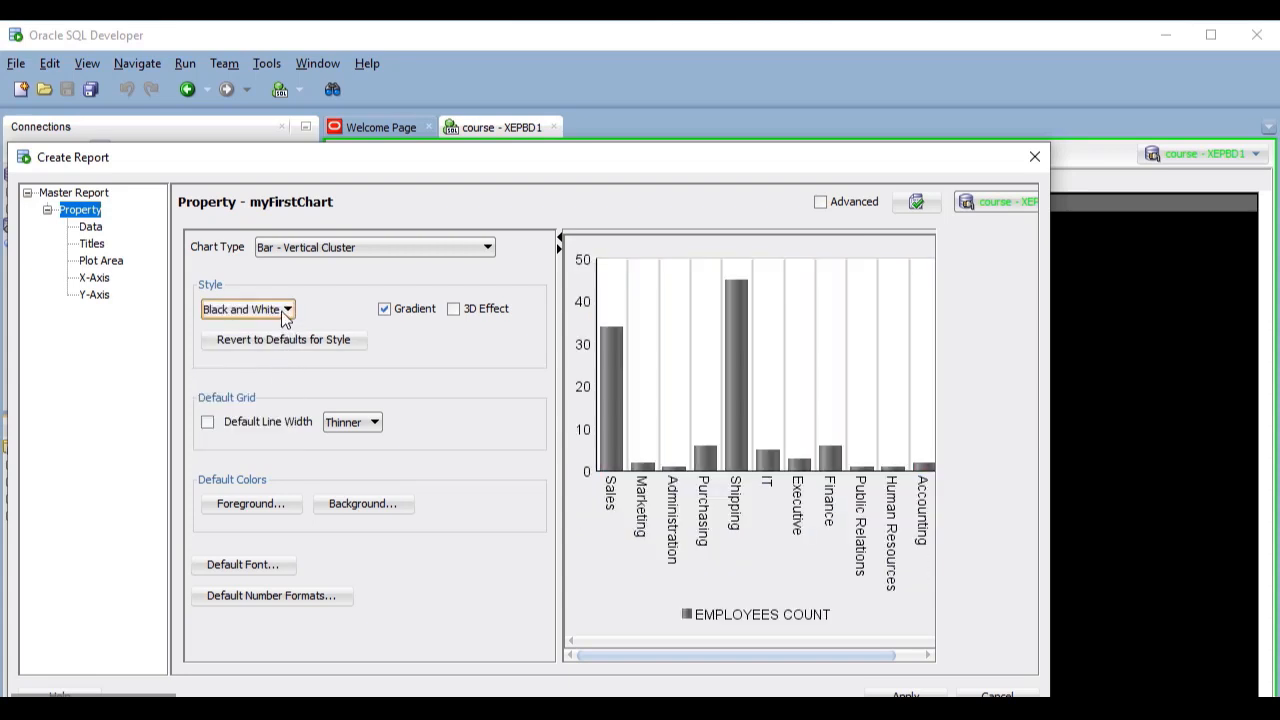
{"action": "left_click", "coordinate": [281, 311]}
{"action": "left_click", "coordinate": [277, 373]}
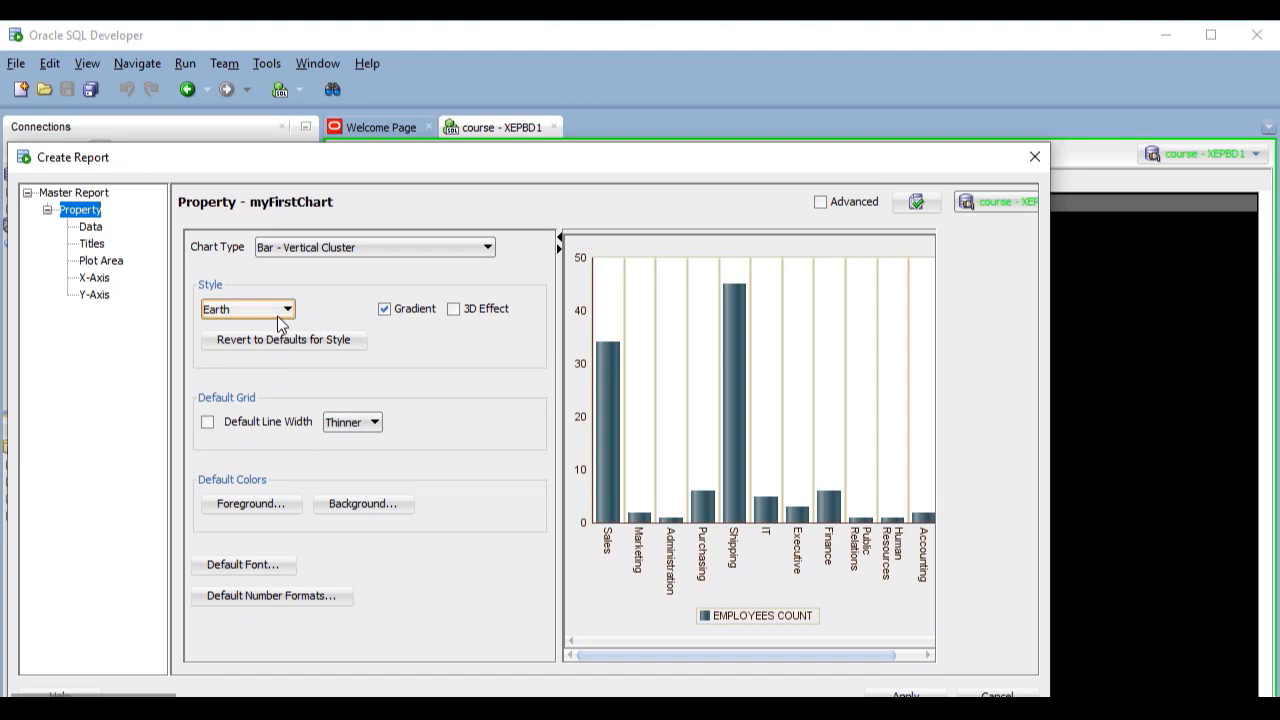
{"action": "left_click", "coordinate": [278, 312]}
{"action": "left_click", "coordinate": [288, 327]}
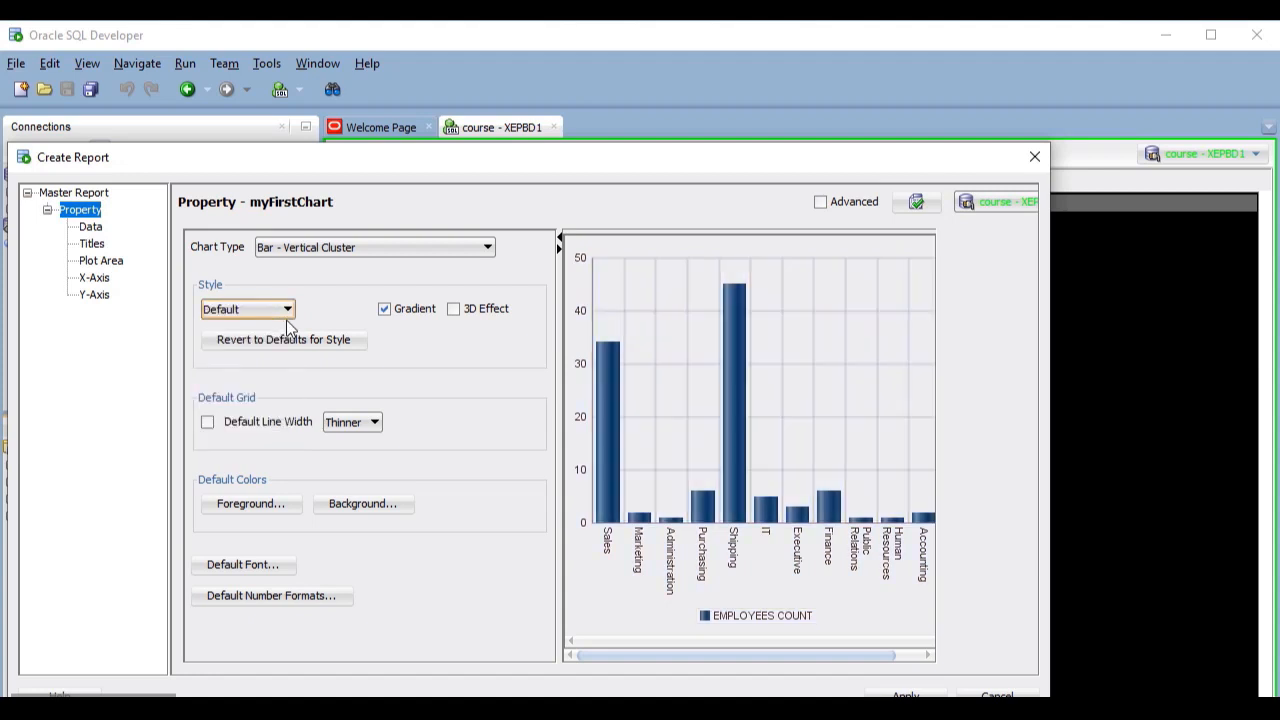
- Try toggling the Gradient, 3D Effect and Default Line Width options in myFirstChart's chart properties
{"action": "left_click", "coordinate": [392, 312]}
{"action": "left_click", "coordinate": [385, 310]}
{"action": "left_click", "coordinate": [455, 312]}
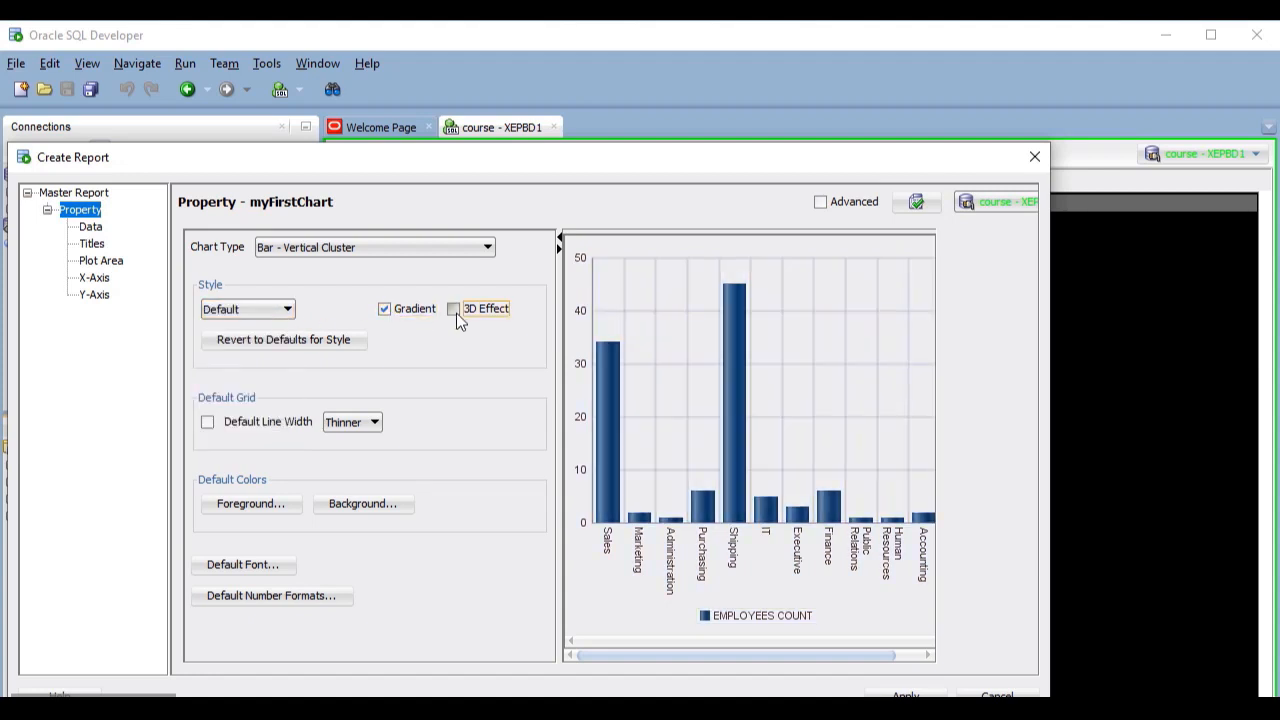
{"action": "left_click", "coordinate": [455, 311]}
{"action": "left_click", "coordinate": [207, 422]}
- Enable the graph title for myFirstChart, set it to Employees per Department and align it to Center
{"action": "left_click", "coordinate": [91, 245]}
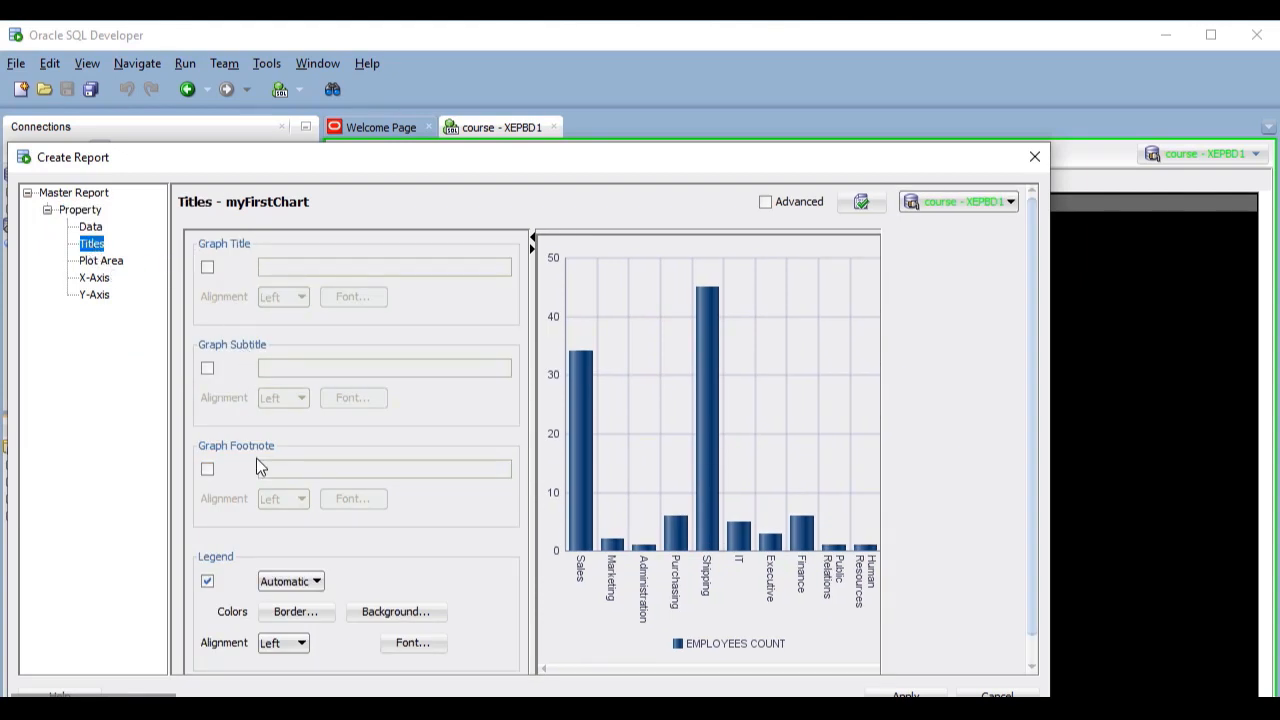
{"action": "left_click", "coordinate": [207, 268]}
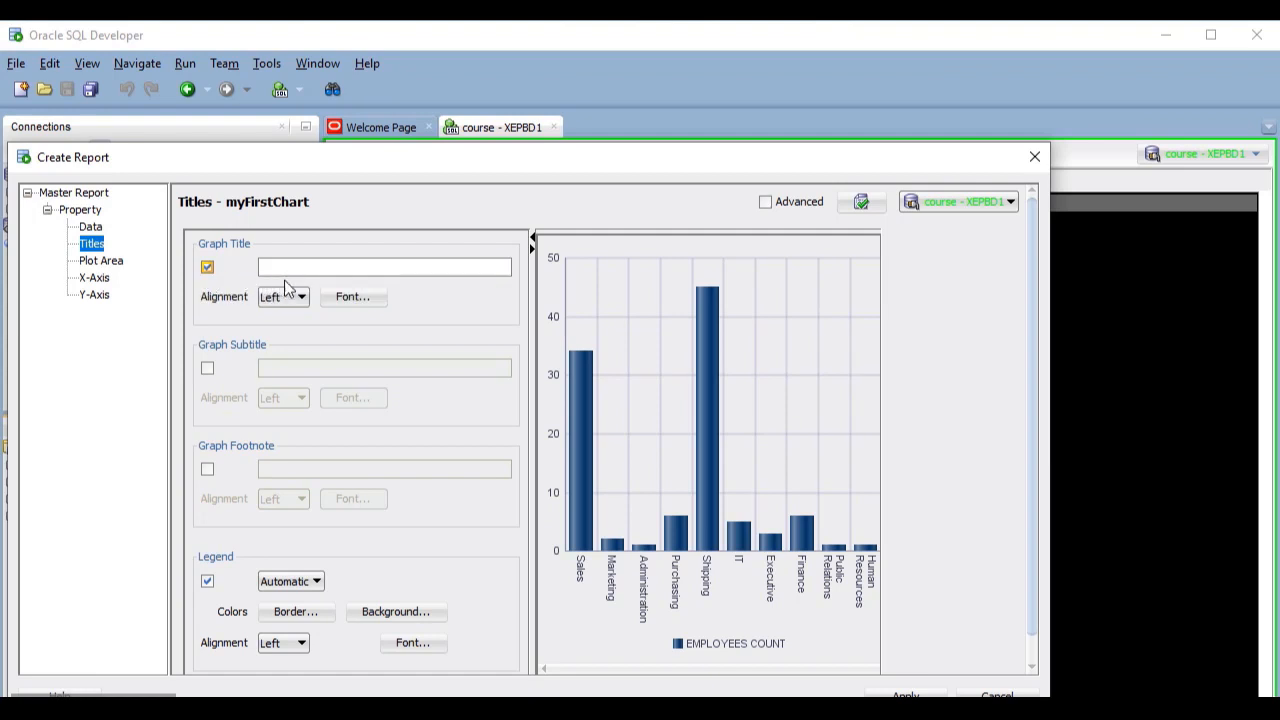
{"action": "left_click", "coordinate": [289, 268]}
{"action": "type", "text": "Employees per"}
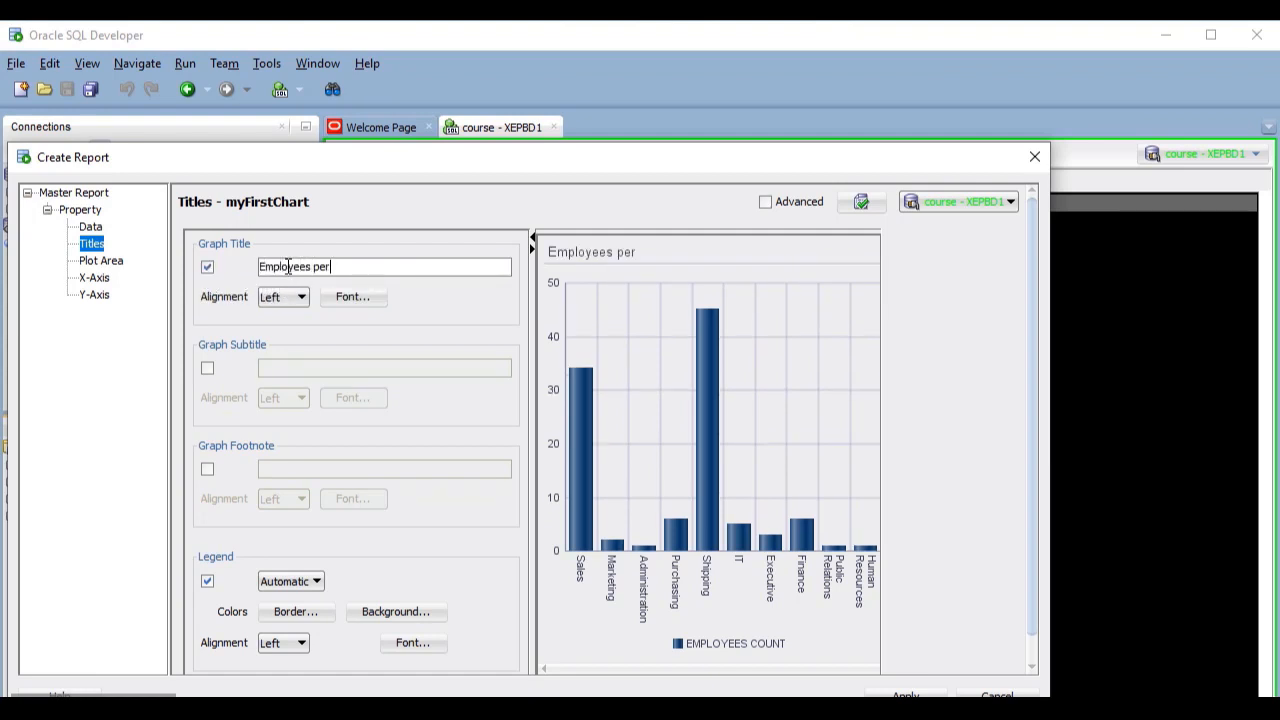
{"action": "type", "text": " Department"}
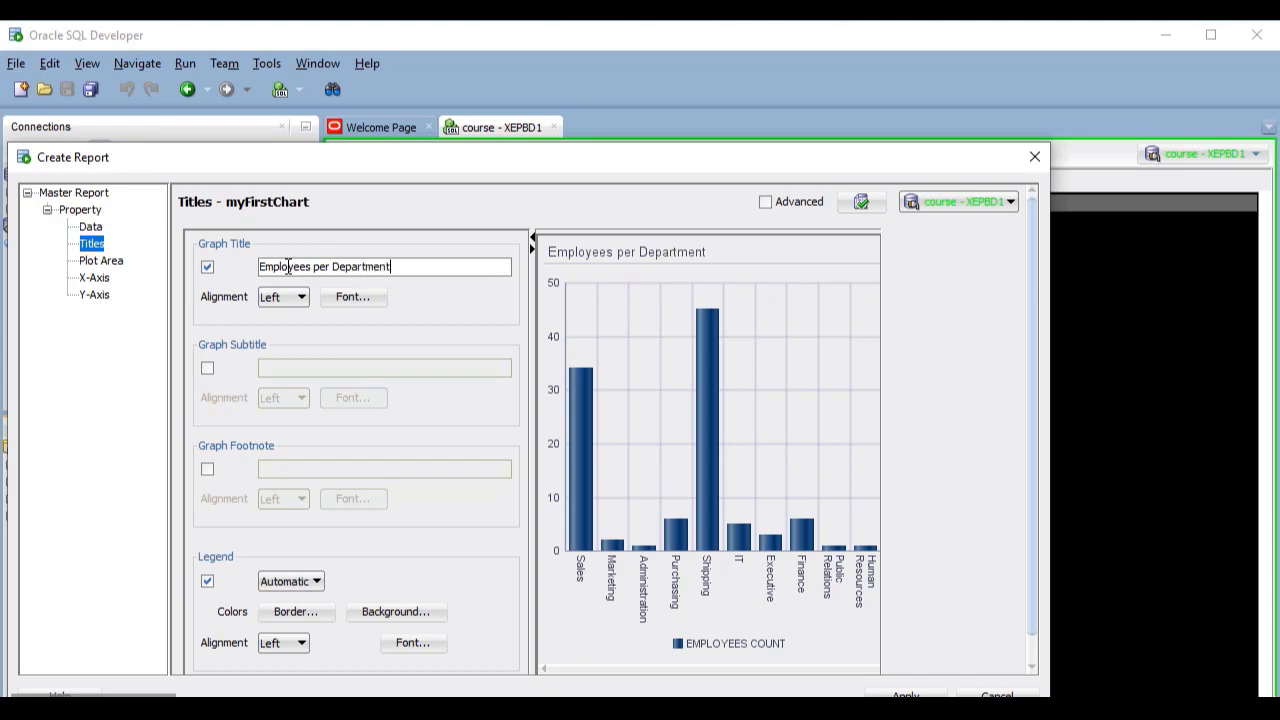
{"action": "left_click", "coordinate": [300, 297]}
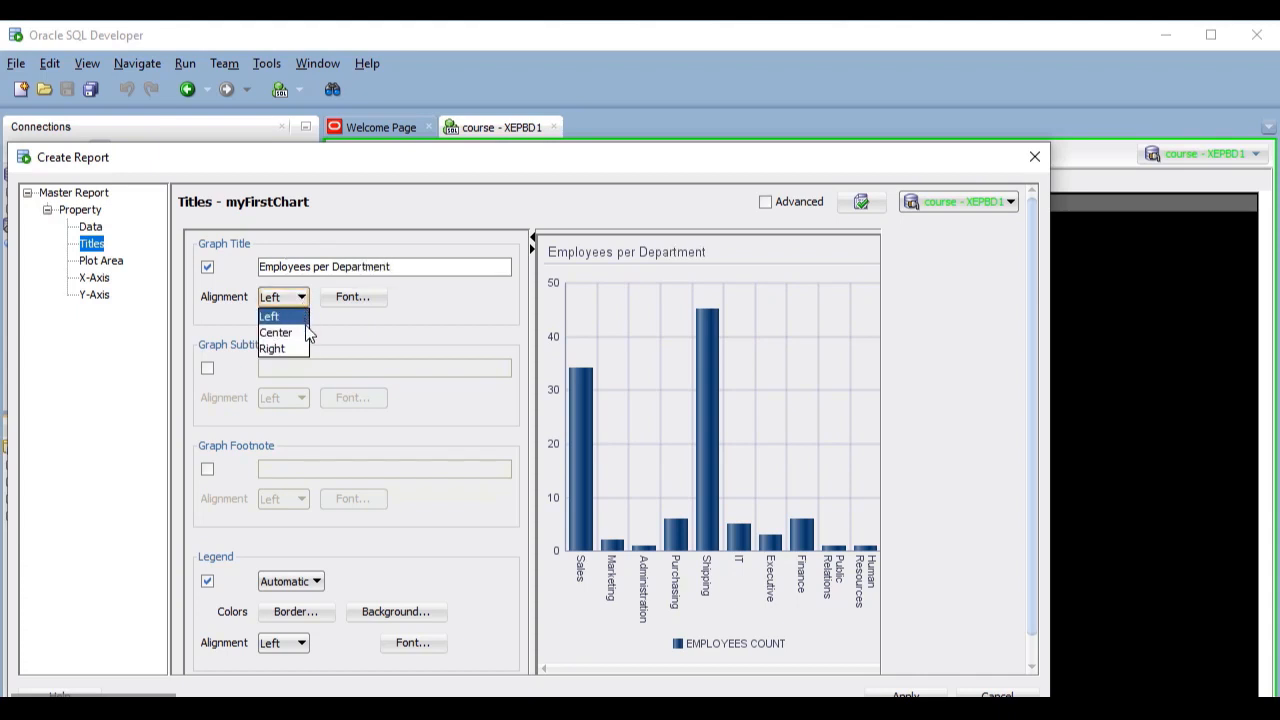
{"action": "left_click", "coordinate": [280, 332]}
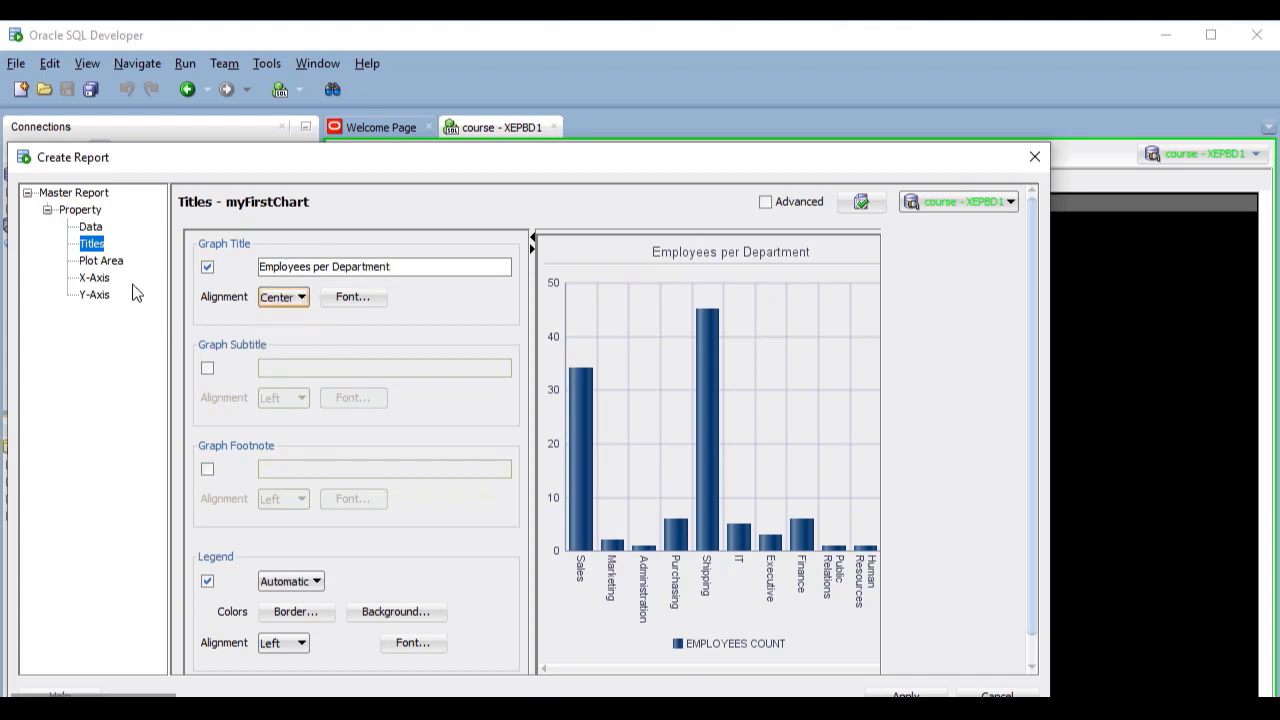
- Review the Plot Area, X-Axis and Y-Axis properties of myFirstChart and apply the report to create it
{"action": "left_click", "coordinate": [115, 262]}
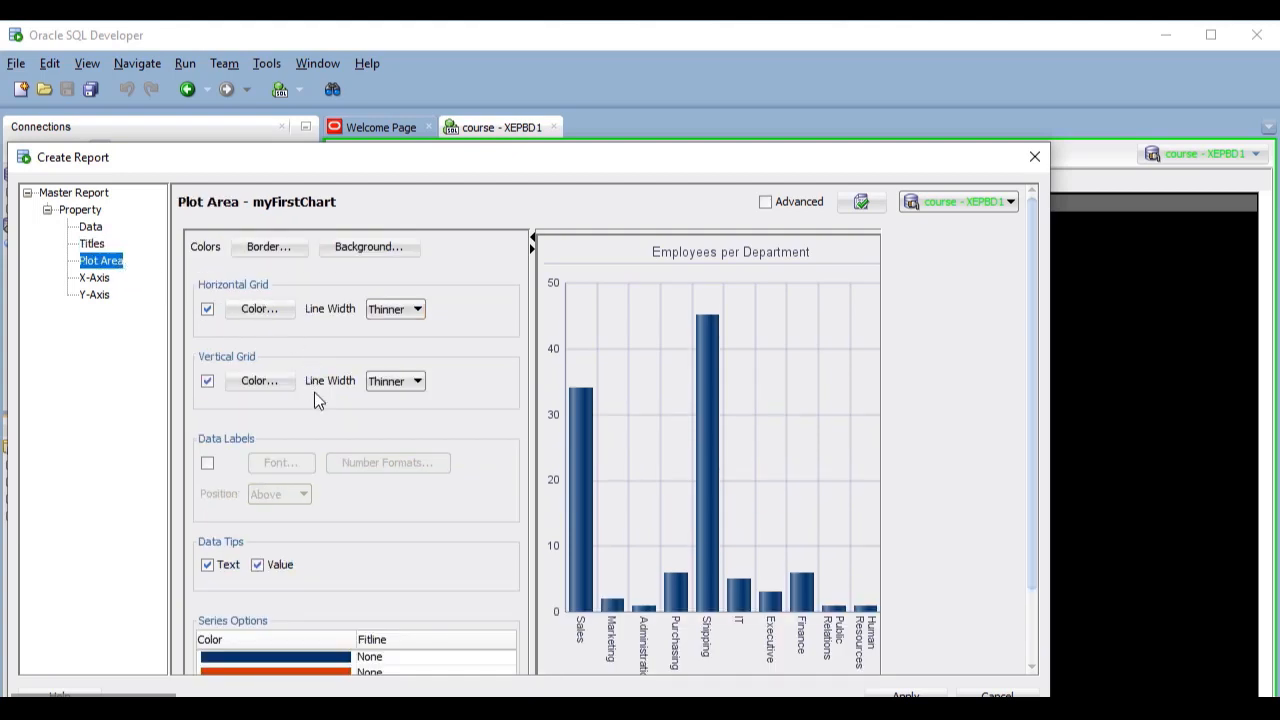
{"action": "left_click", "coordinate": [95, 280]}
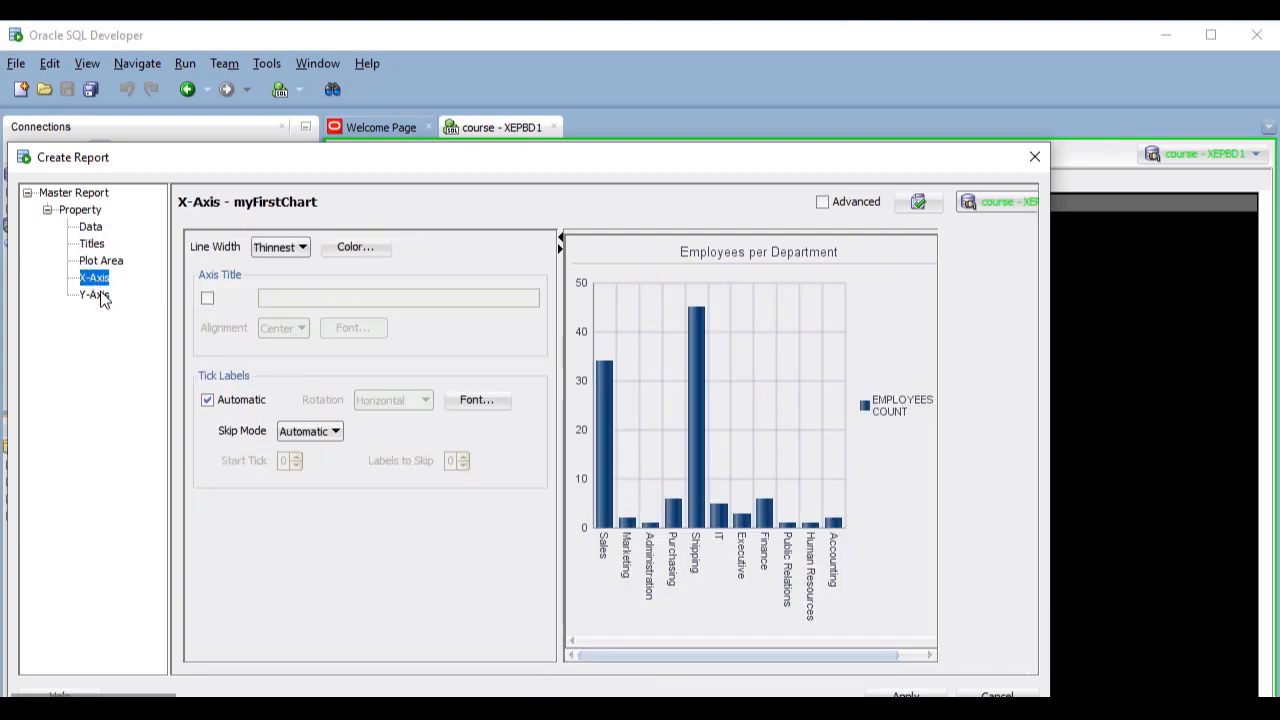
{"action": "left_click", "coordinate": [99, 295]}
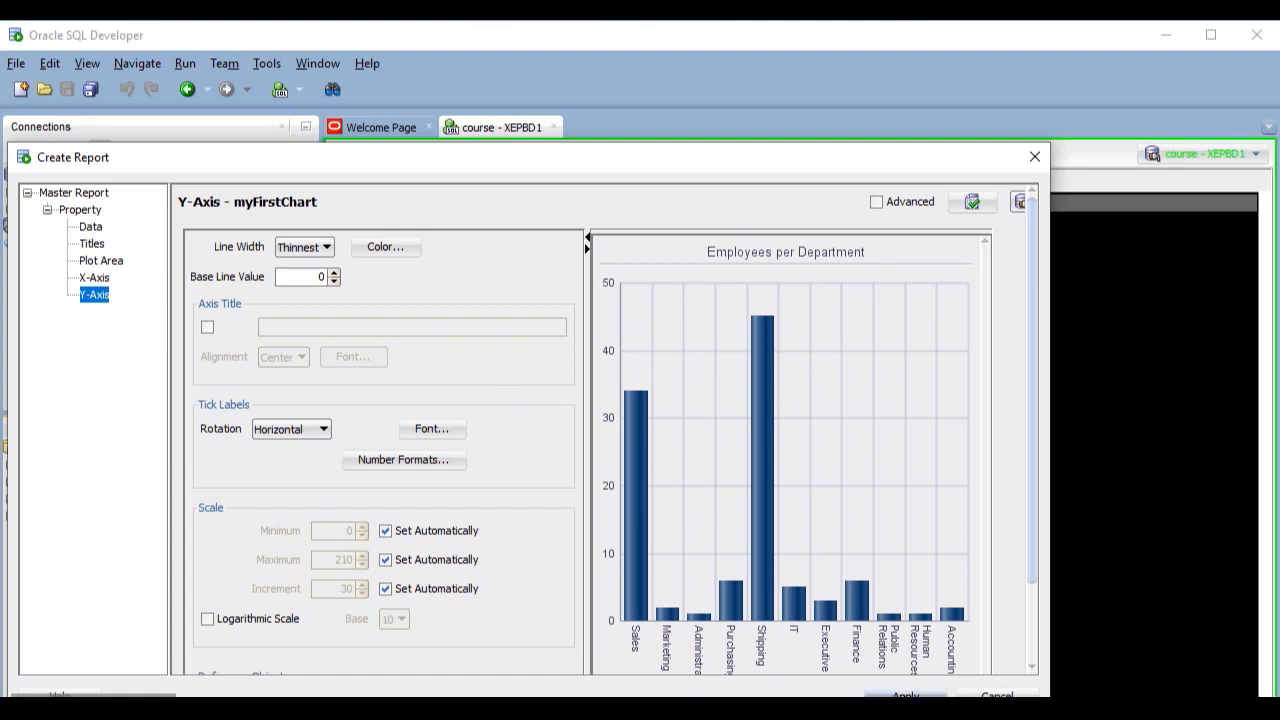
{"action": "left_click", "coordinate": [905, 696]}
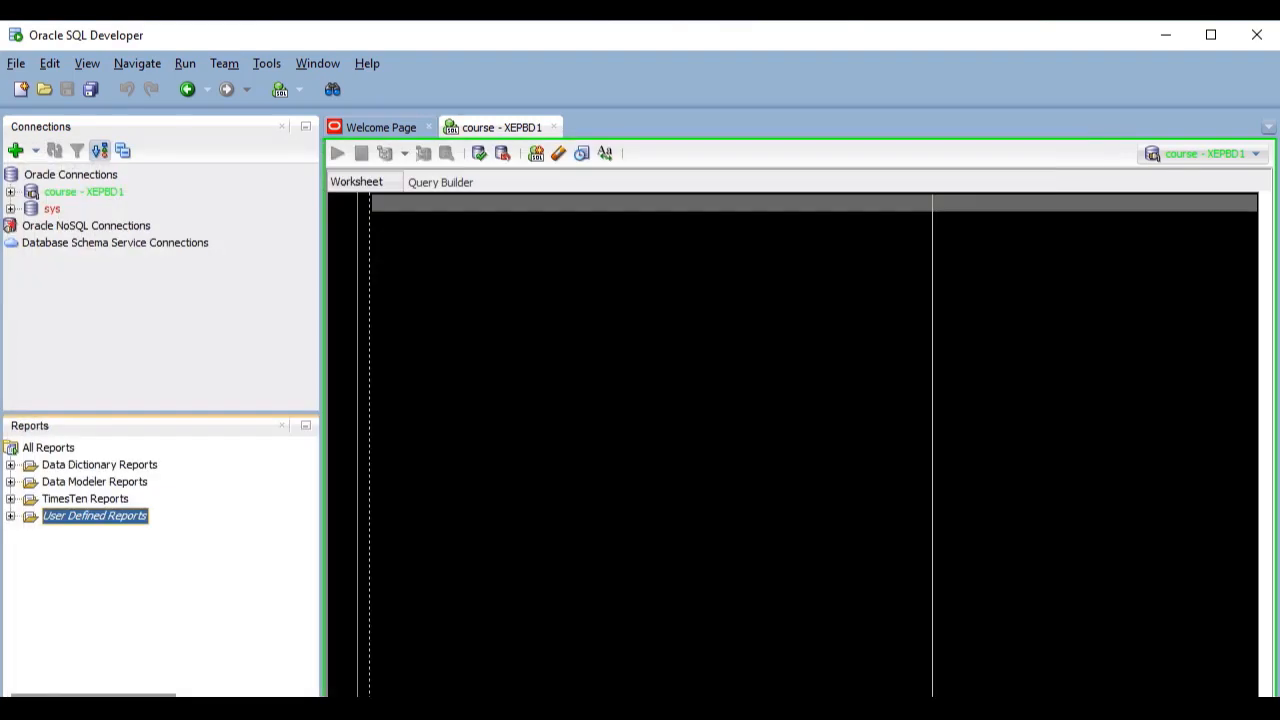
- Open the myFirstChart report from User Defined Reports using the course - XEPBD1 connection
{"action": "left_click", "coordinate": [11, 516]}
{"action": "left_click", "coordinate": [62, 567]}
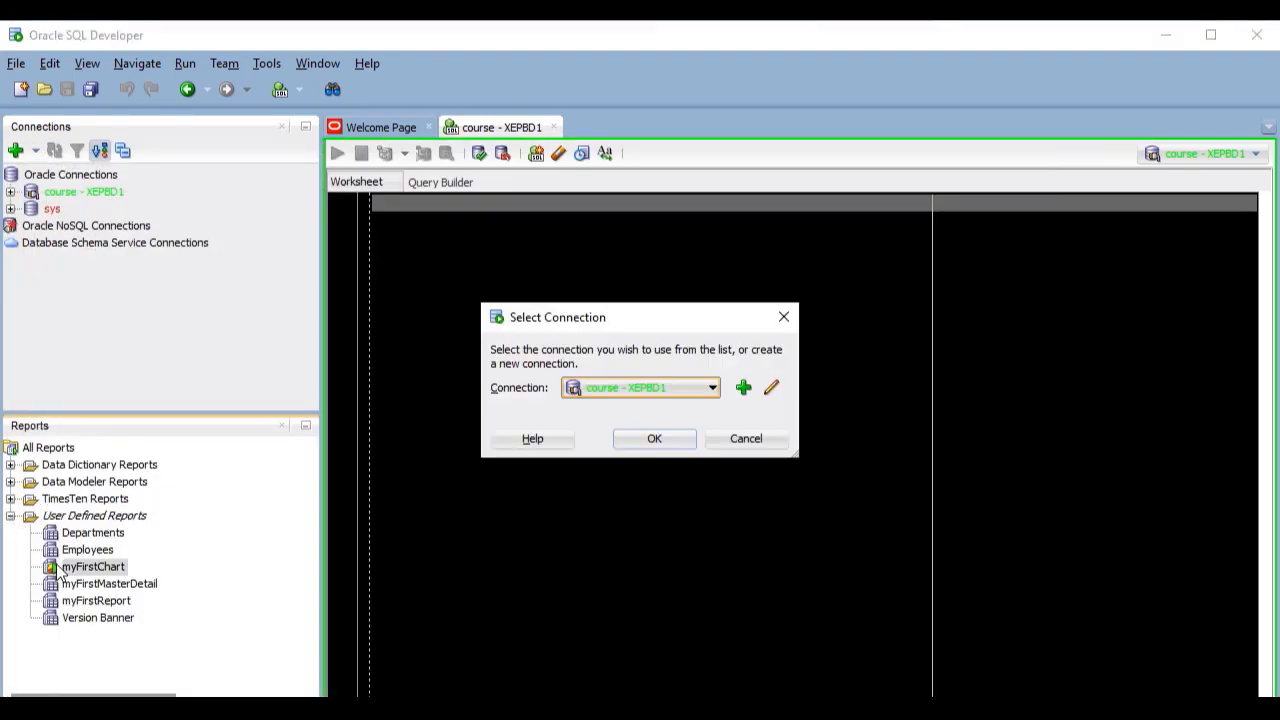
{"action": "left_click", "coordinate": [652, 447]}
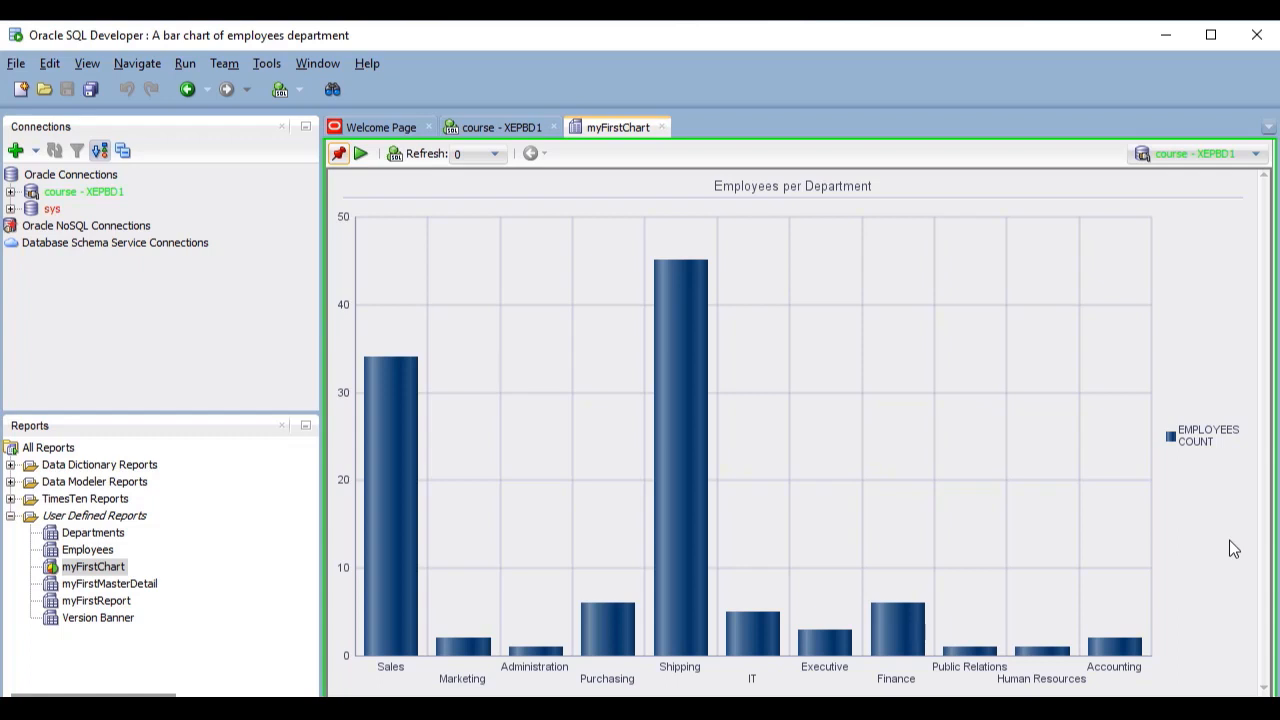
- Edit myFirstChart and extend its query's SELECT list with ,'DISTINCT POSITIONS',COUNT(DISTINCT job_id) after COUNT(*)
{"action": "left_click", "coordinate": [72, 570]}
{"action": "right_click", "coordinate": [72, 572]}
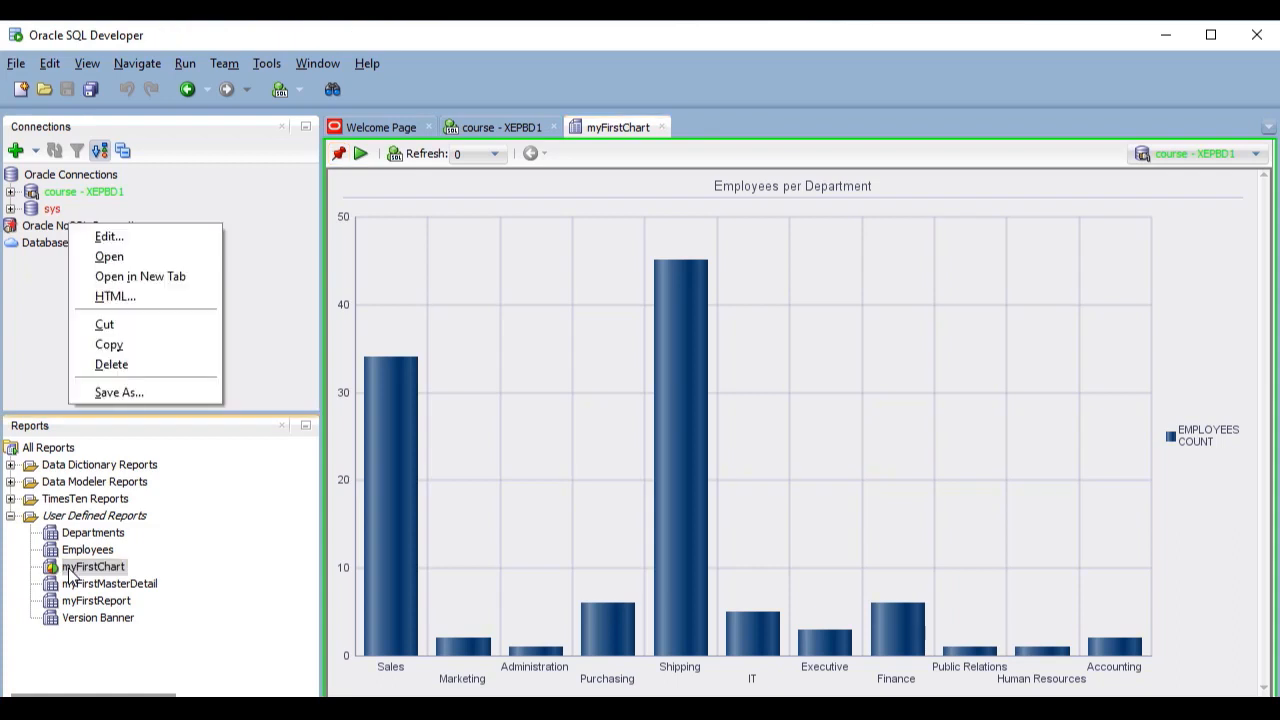
{"action": "left_click", "coordinate": [120, 243]}
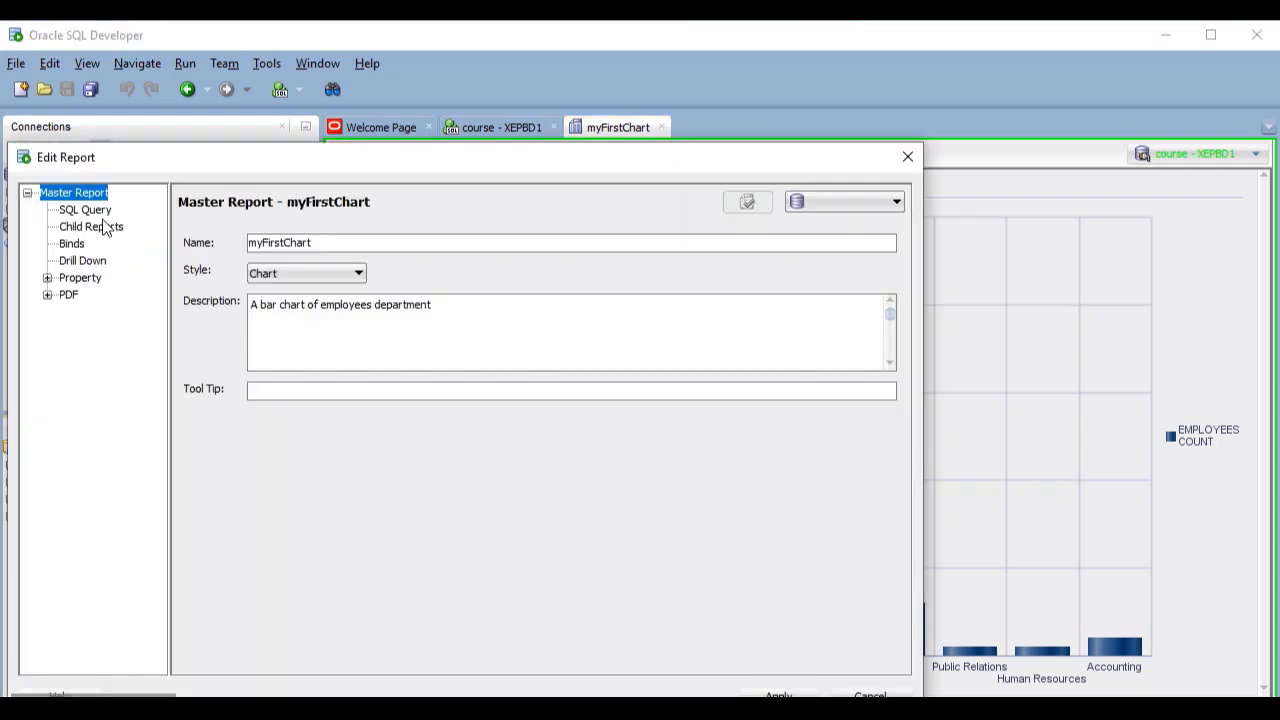
{"action": "left_click", "coordinate": [99, 213]}
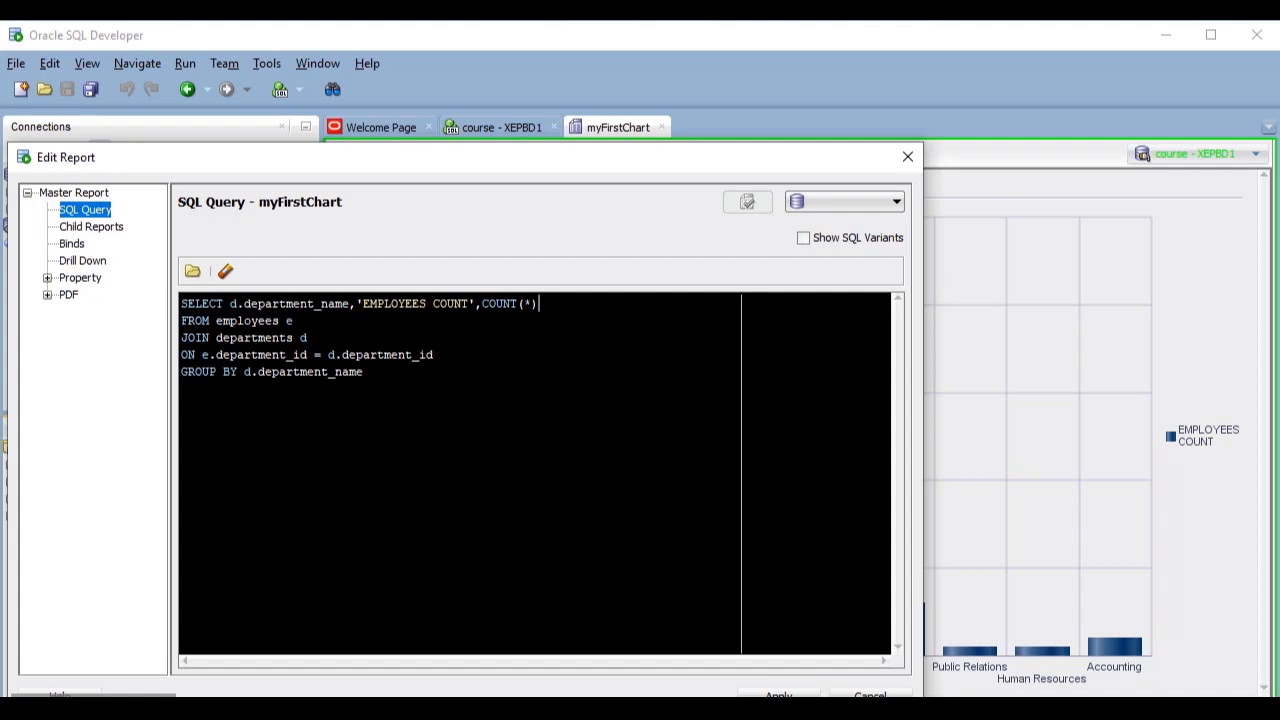
{"action": "type", "text": ",'DISTINCT"}
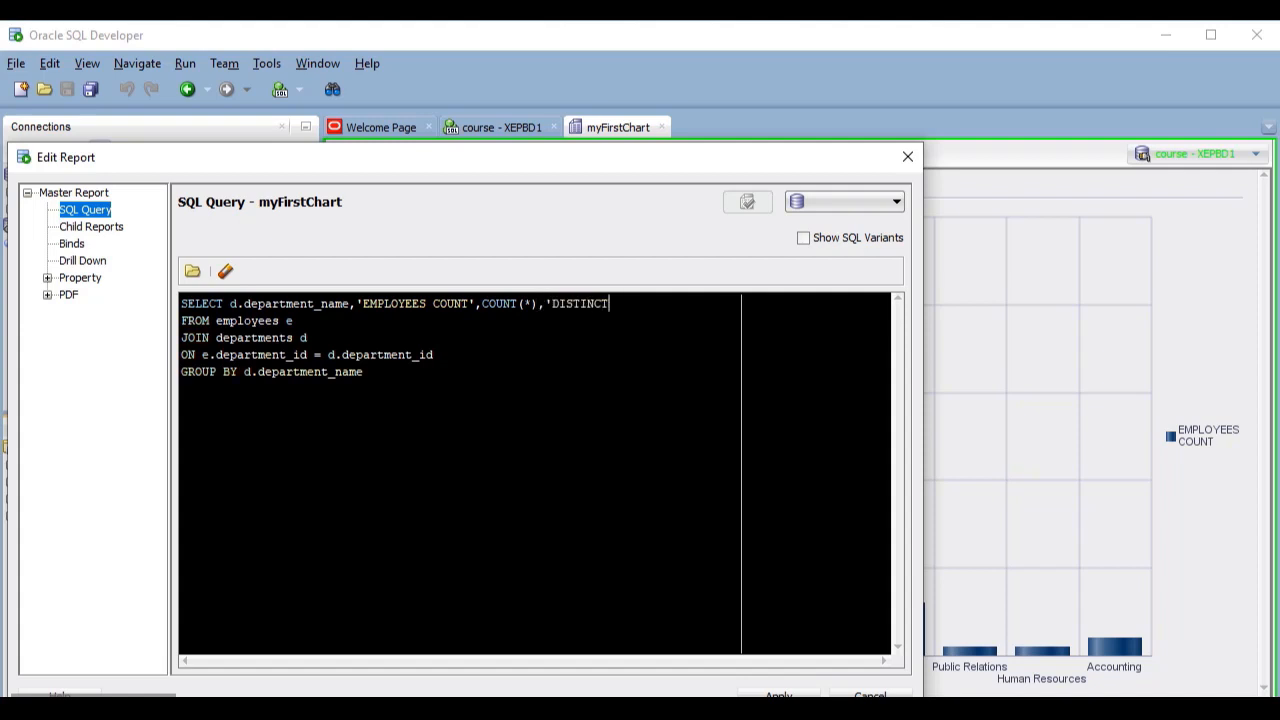
{"action": "type", "text": " POSITIONS',COUNT(DIST"}
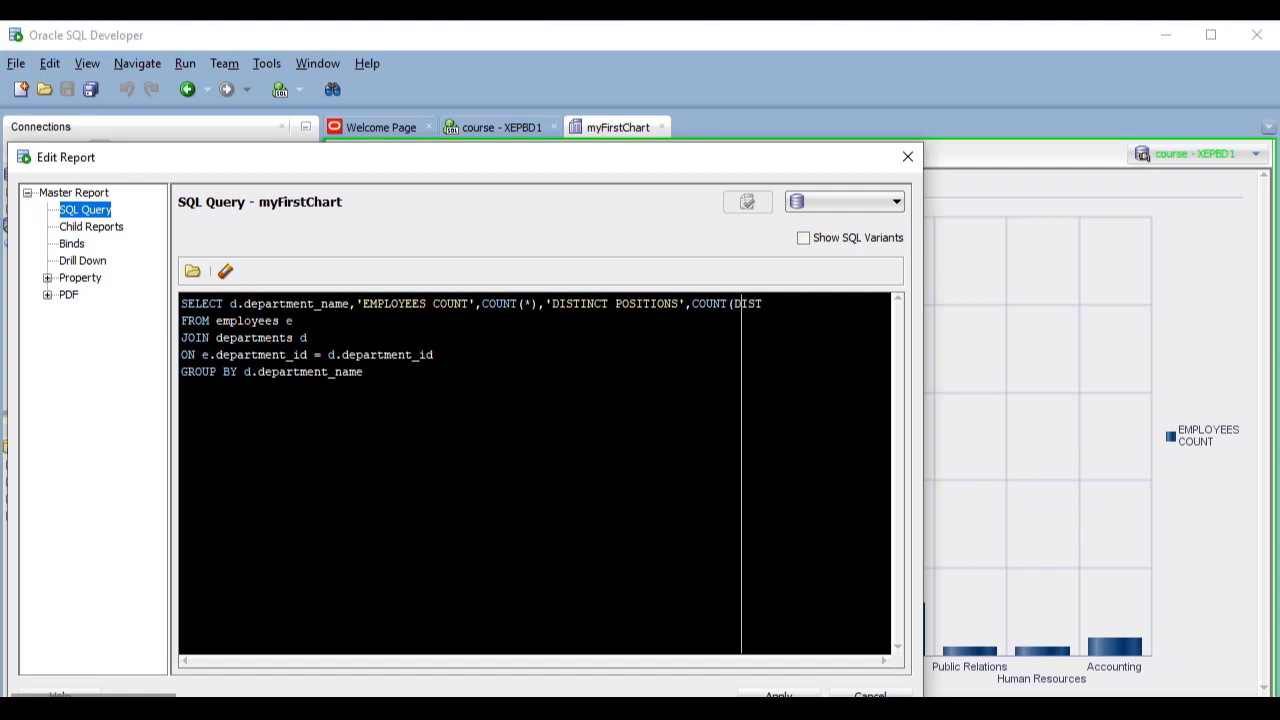
{"action": "type", "text": "INCT job_id)"}
- Choose the course - XEPBD1 connection, enable live data for myFirstChart's preview in its Data properties and widen the settings area
{"action": "left_click", "coordinate": [897, 202]}
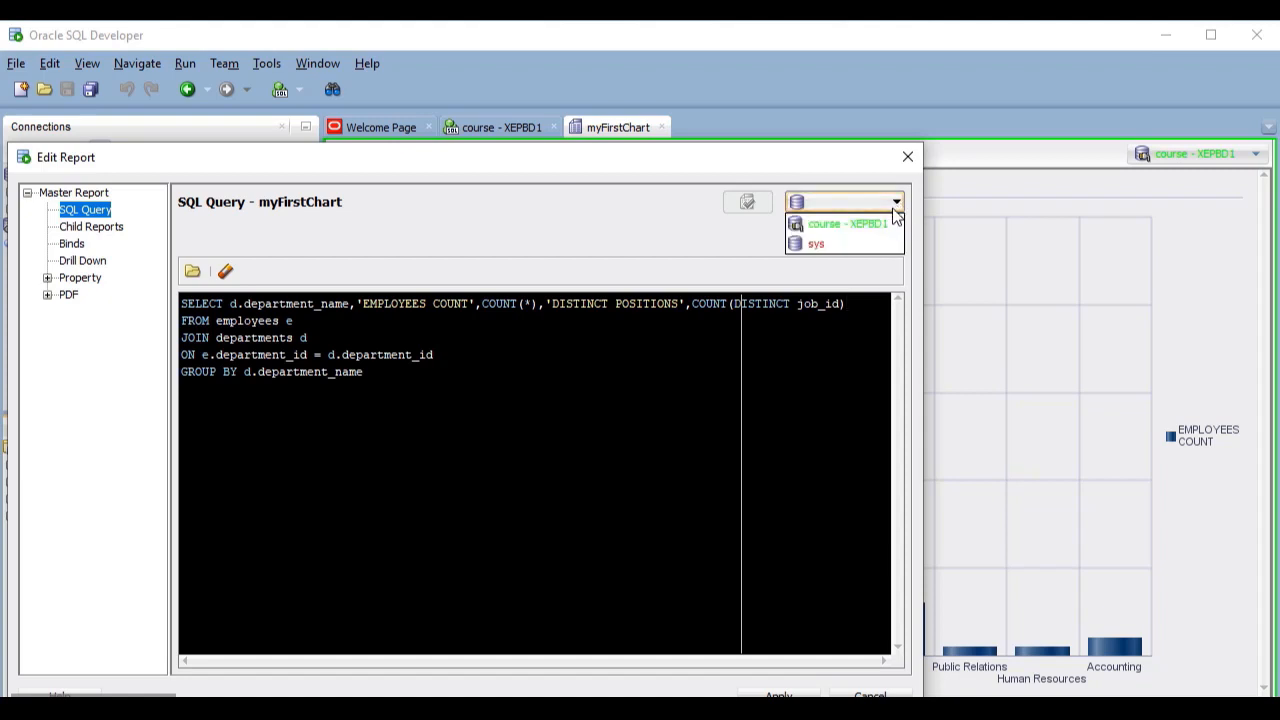
{"action": "left_click", "coordinate": [880, 220]}
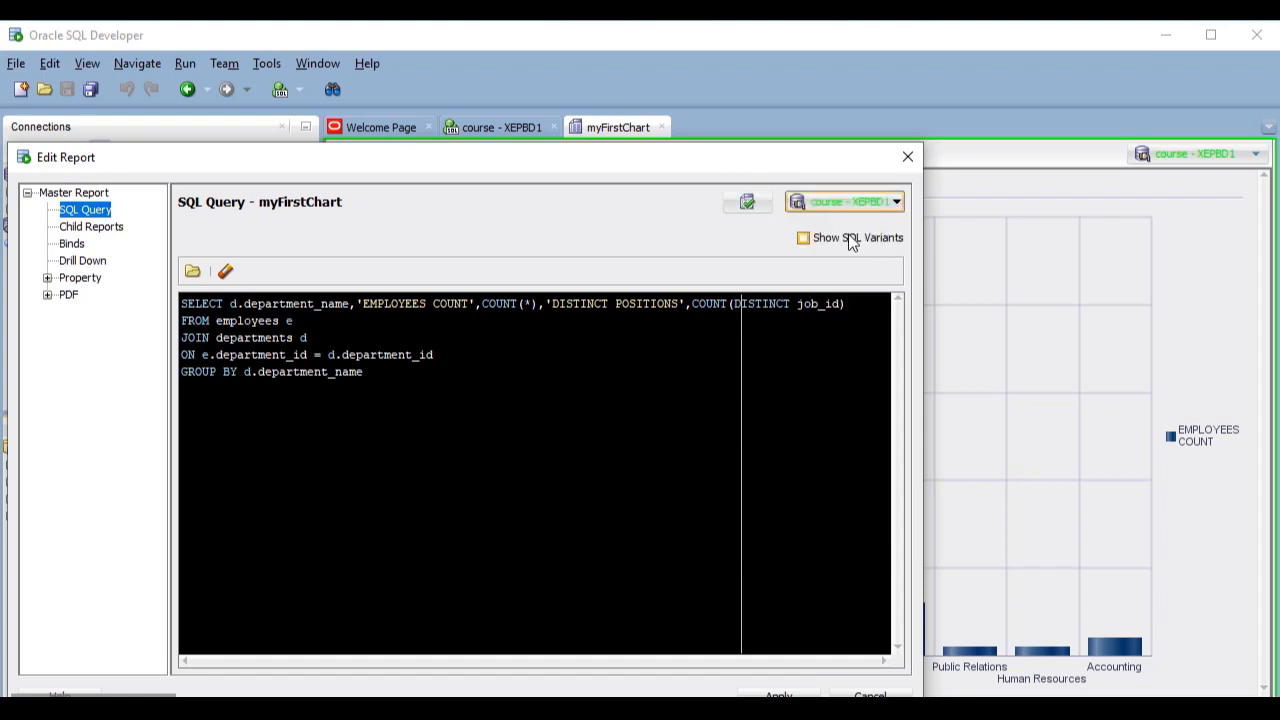
{"action": "left_click", "coordinate": [47, 277]}
{"action": "left_click", "coordinate": [86, 297]}
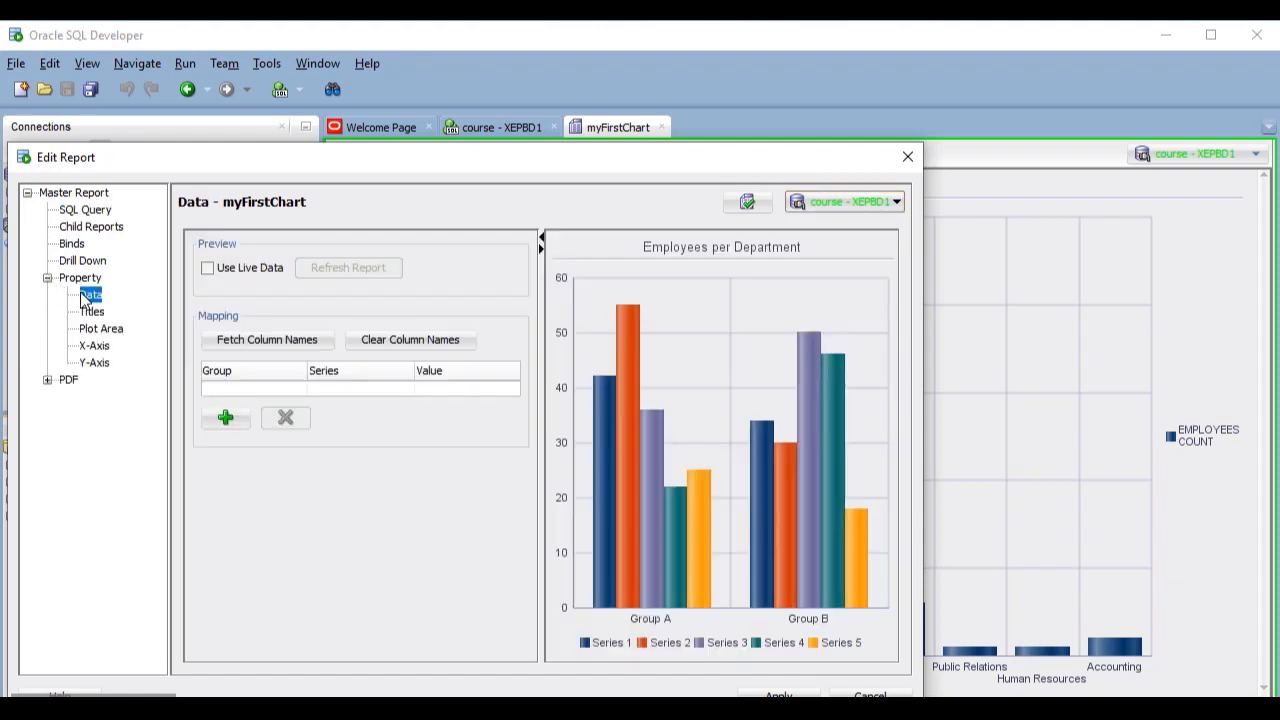
{"action": "left_click", "coordinate": [210, 269]}
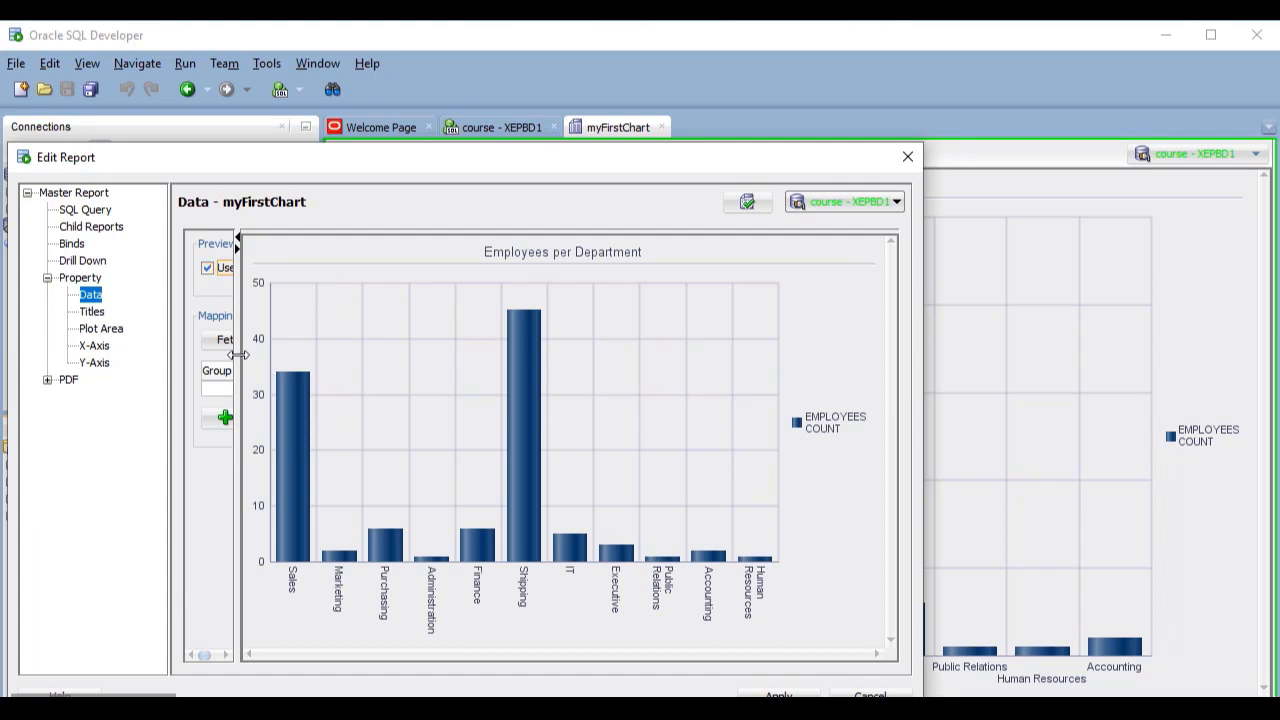
{"action": "left_click_drag", "start_coordinate": [238, 370], "coordinate": [545, 374]}
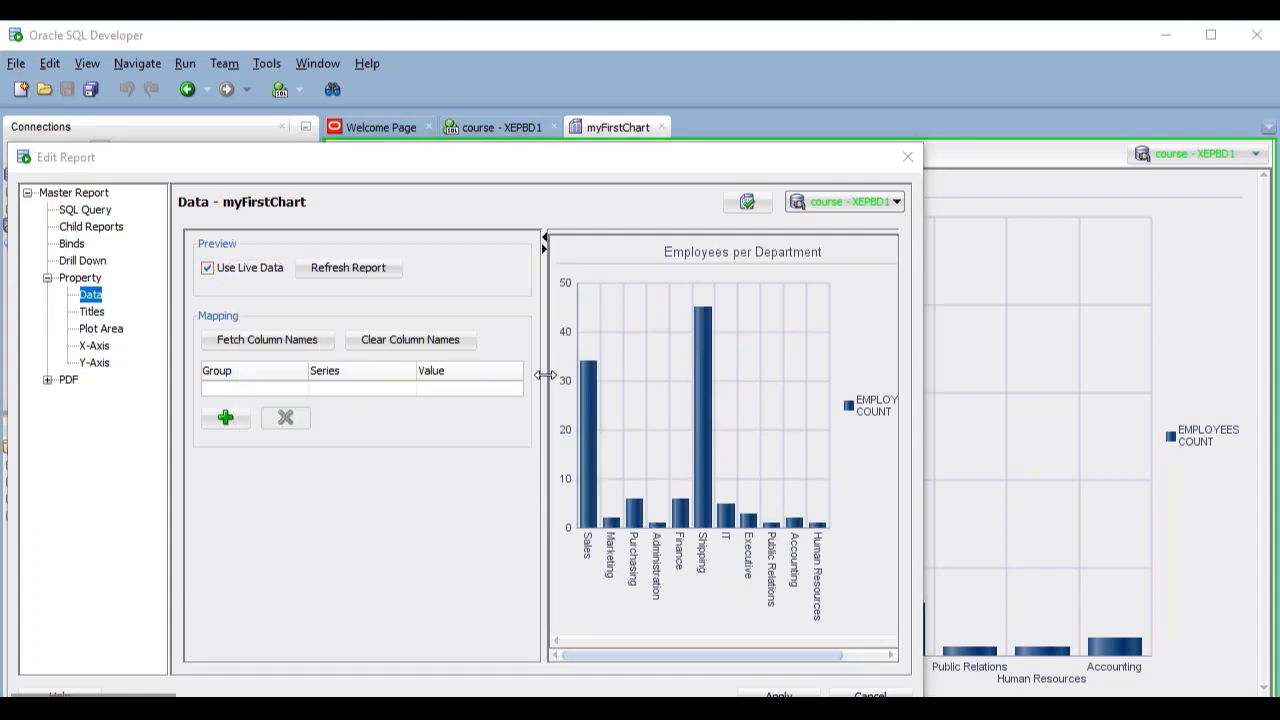
- Fetch the query's column names for the data mapping and set the first mapping row's Group to "DEPARTMENT_NAME"
{"action": "left_click", "coordinate": [312, 347]}
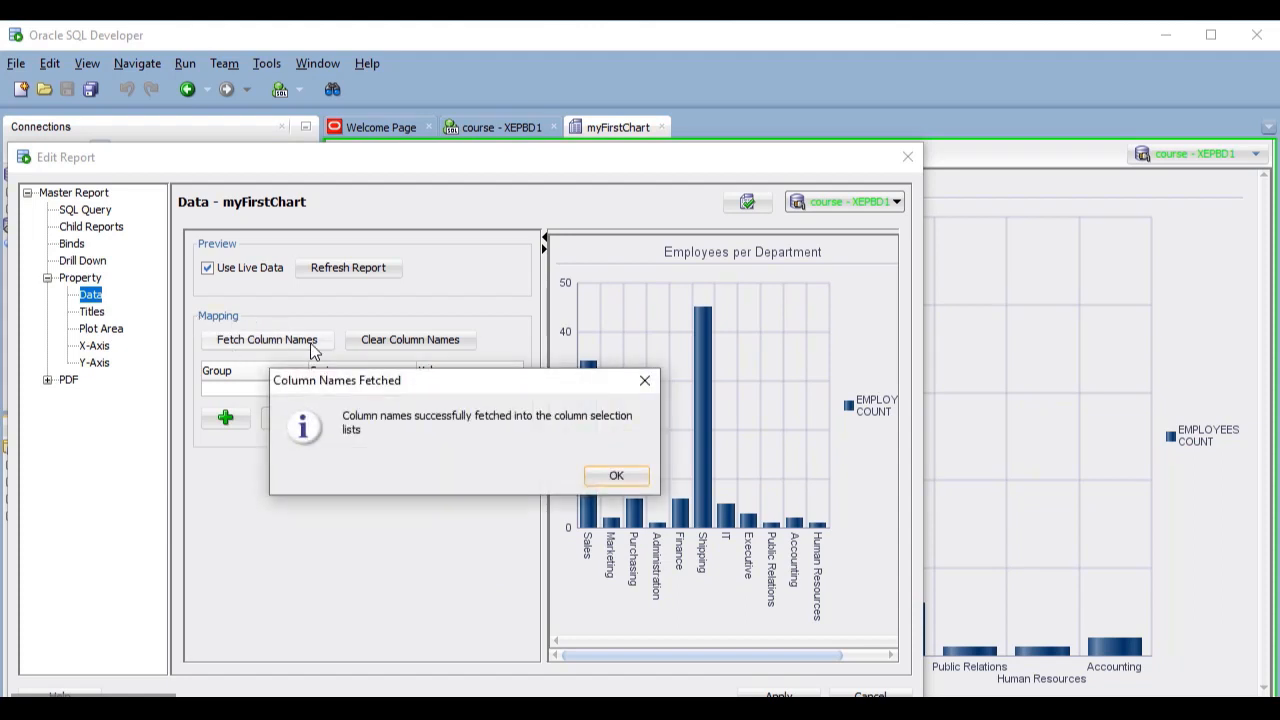
{"action": "left_click", "coordinate": [610, 476]}
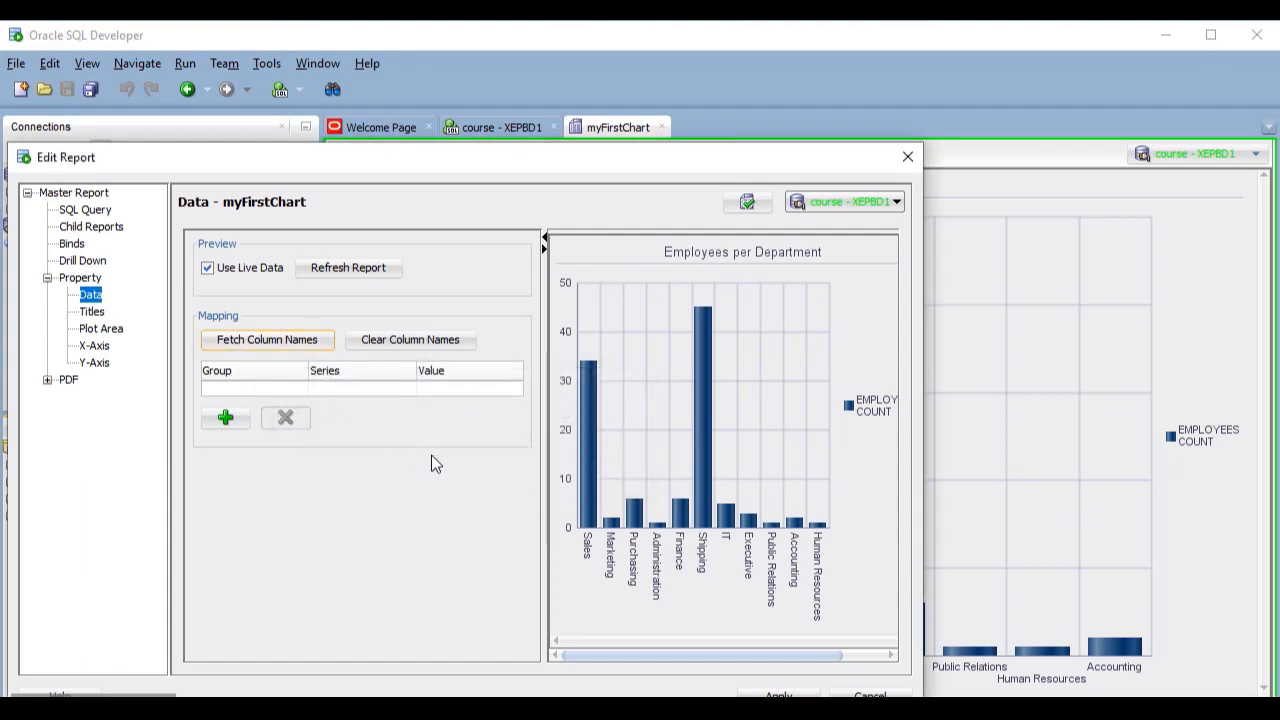
{"action": "left_click", "coordinate": [282, 388]}
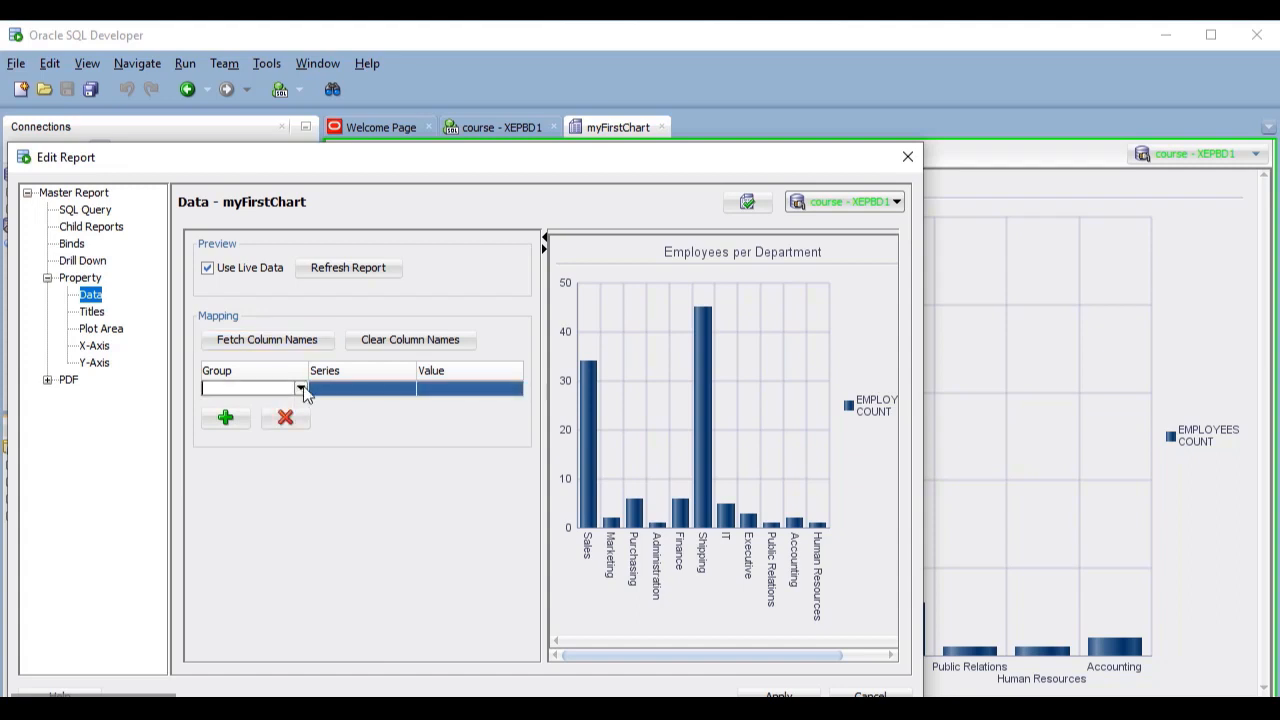
{"action": "left_click", "coordinate": [302, 389]}
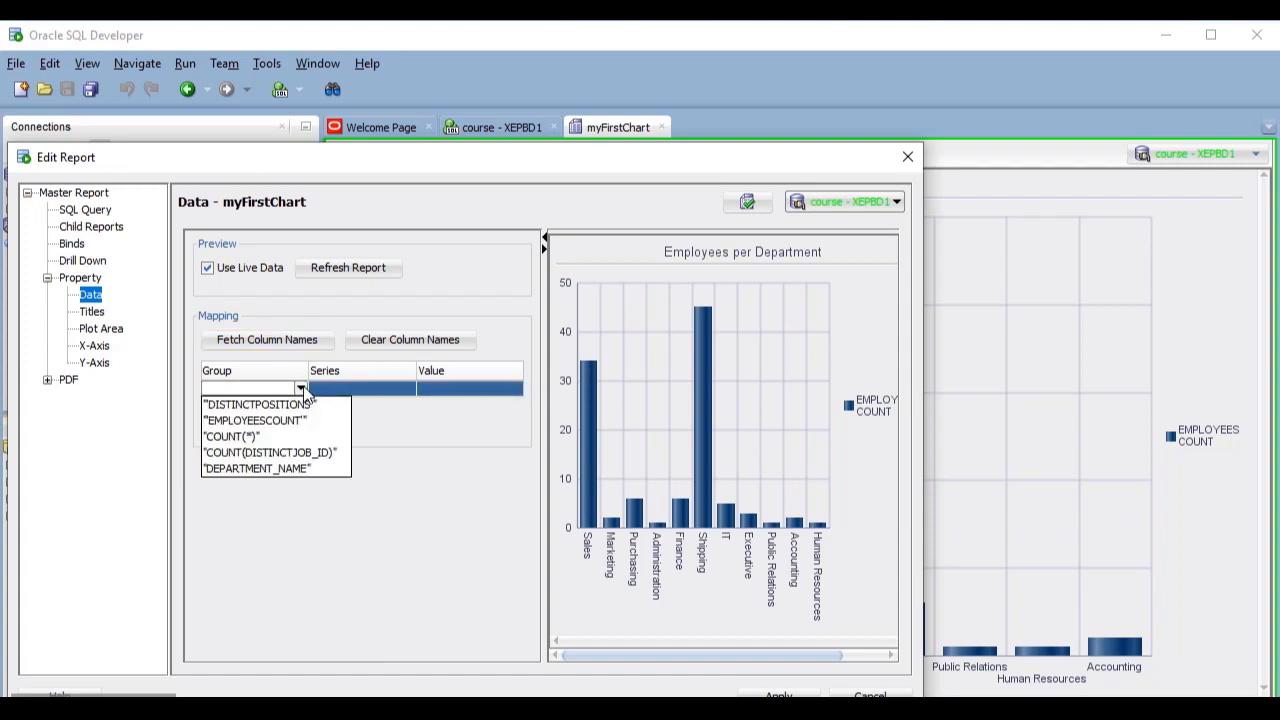
{"action": "left_click", "coordinate": [323, 469]}
- Set the first mapping row's Series to 'EMPLOYEESCOUNT' and its Value to COUNT(*)
{"action": "left_click", "coordinate": [398, 394]}
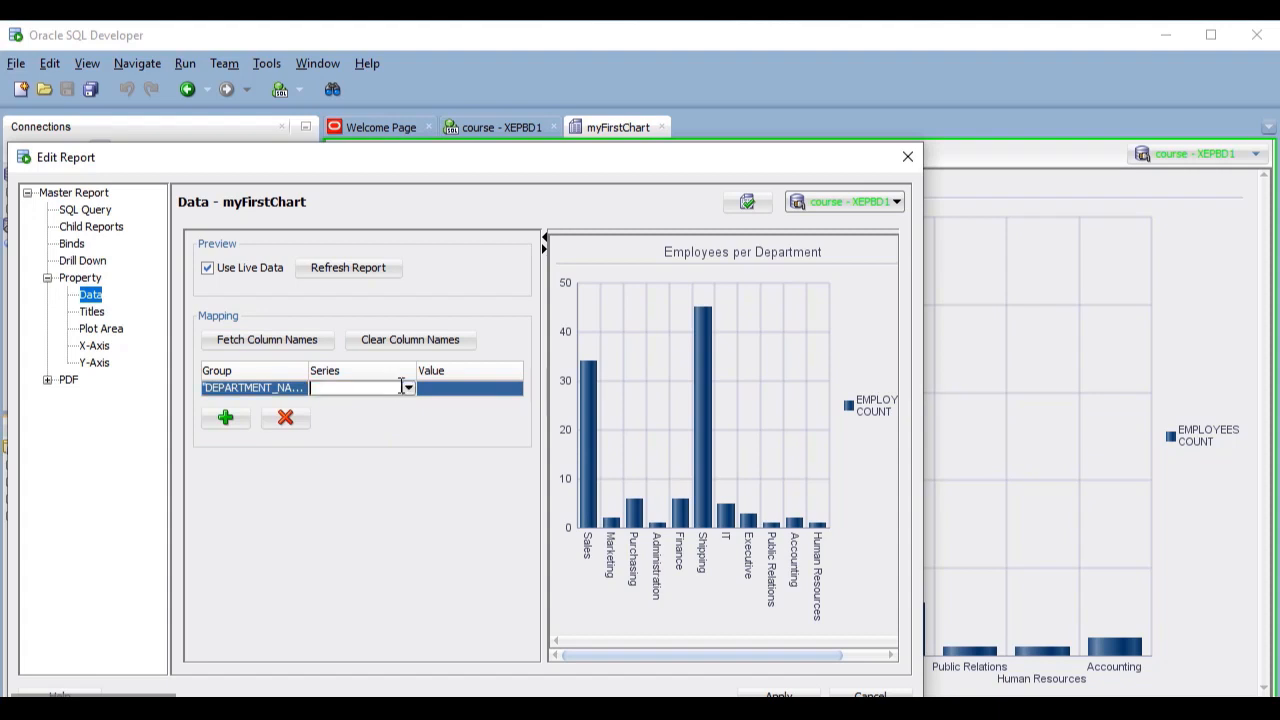
{"action": "left_click", "coordinate": [407, 388]}
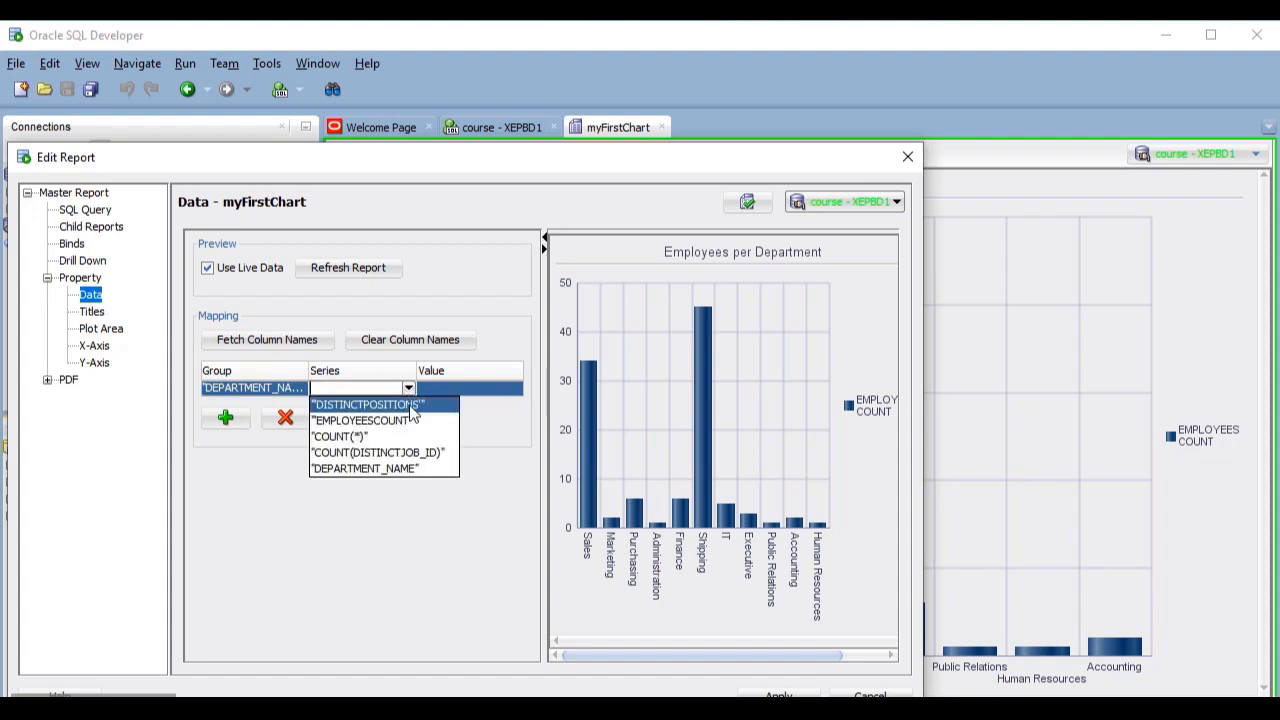
{"action": "left_click", "coordinate": [412, 421]}
{"action": "left_click", "coordinate": [470, 390]}
{"action": "left_click", "coordinate": [515, 388]}
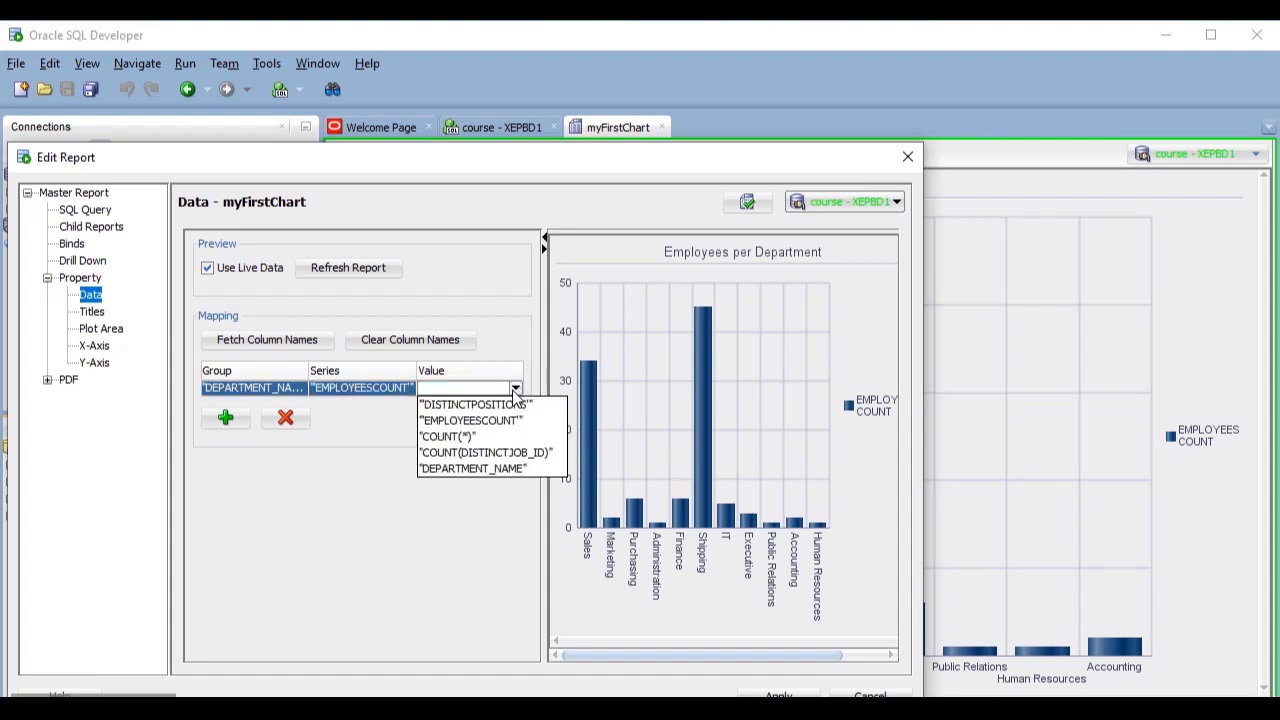
{"action": "left_click", "coordinate": [487, 437]}
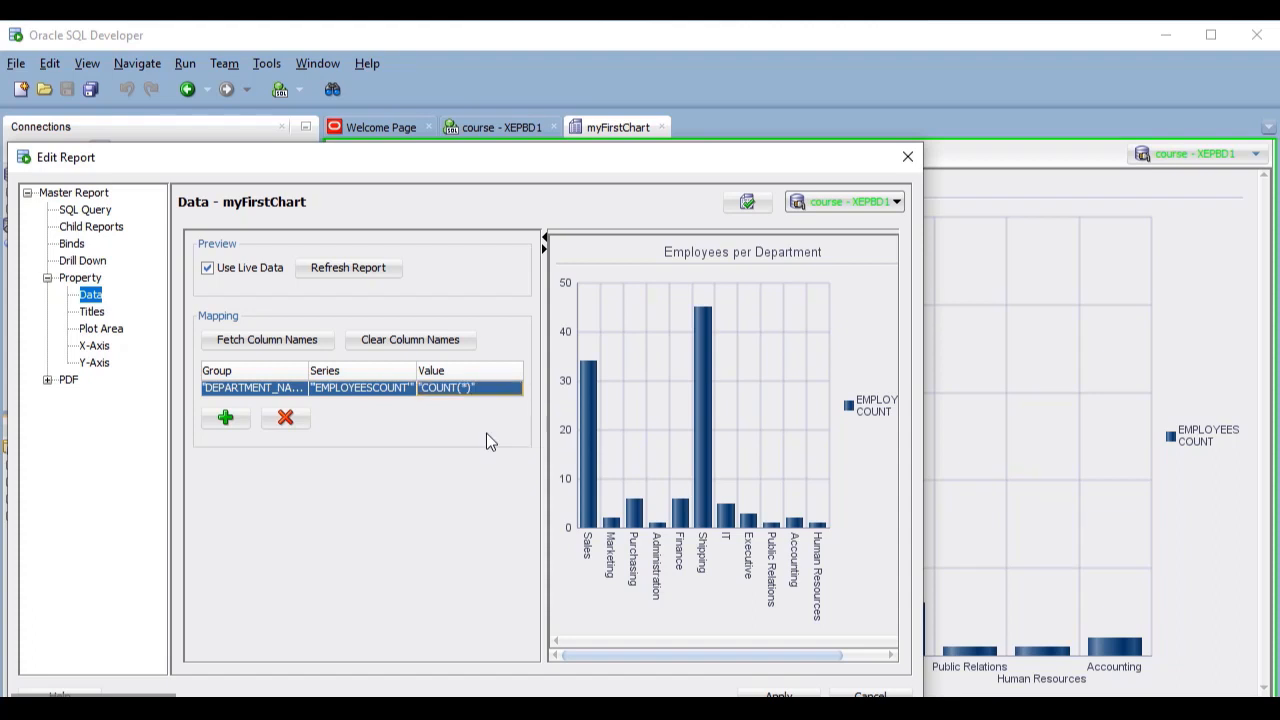
- Add a second mapping row with Group DEPARTMENT_NAME, Series 'DISTINCTPOSITIONS' and Value COUNT(DISTINCTJOB_ID), and refresh the report preview
{"action": "left_click", "coordinate": [241, 422]}
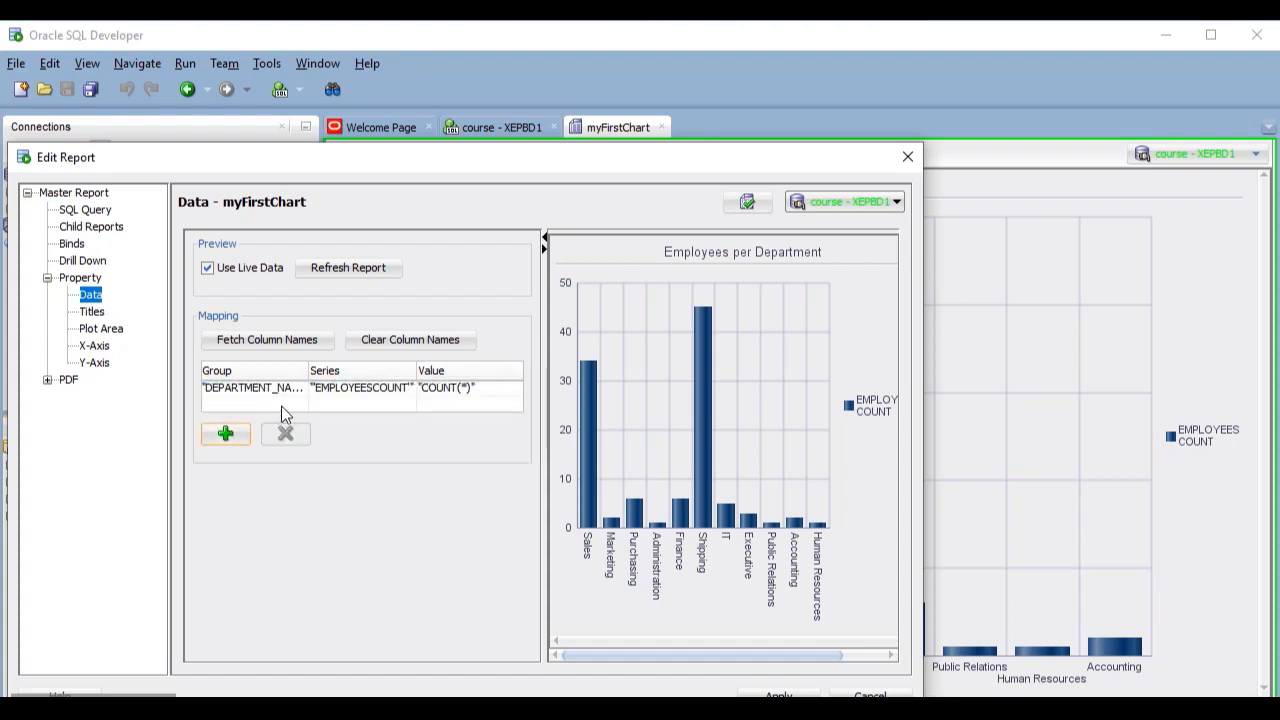
{"action": "left_click", "coordinate": [281, 406]}
{"action": "left_click", "coordinate": [300, 404]}
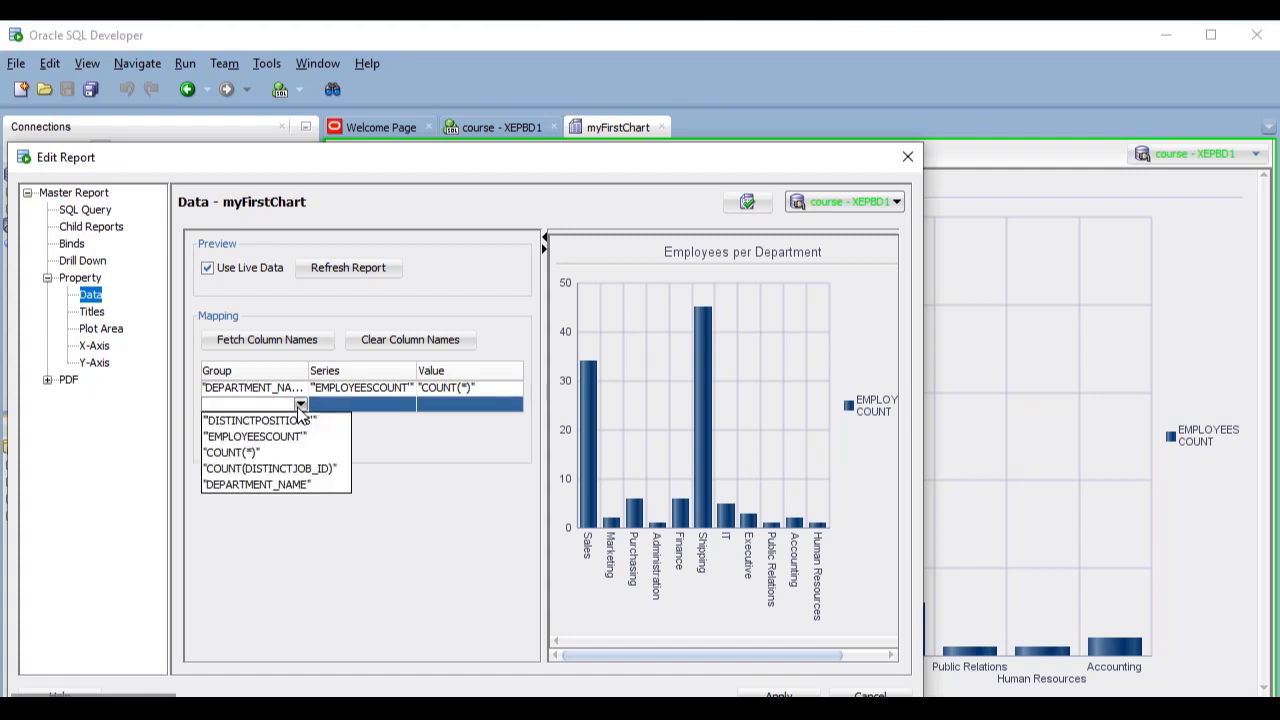
{"action": "left_click", "coordinate": [299, 486]}
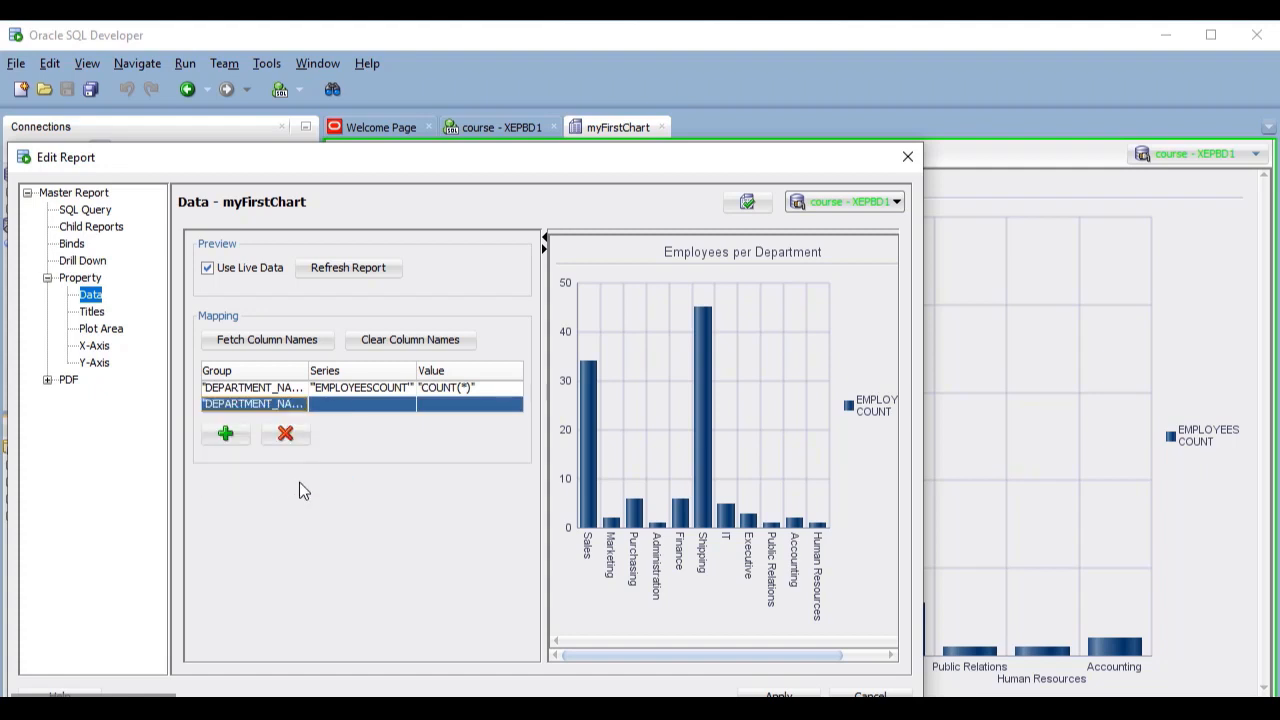
{"action": "left_click", "coordinate": [391, 405]}
{"action": "left_click", "coordinate": [409, 405]}
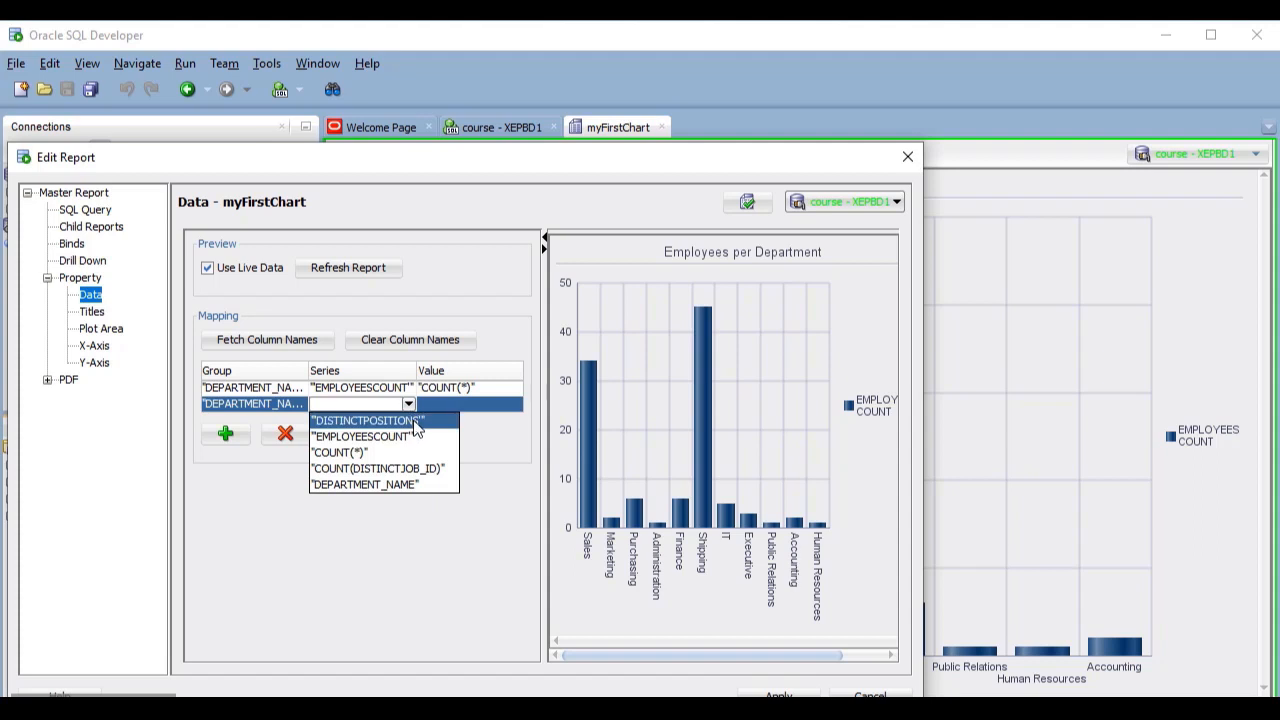
{"action": "left_click", "coordinate": [416, 421]}
{"action": "left_click", "coordinate": [491, 405]}
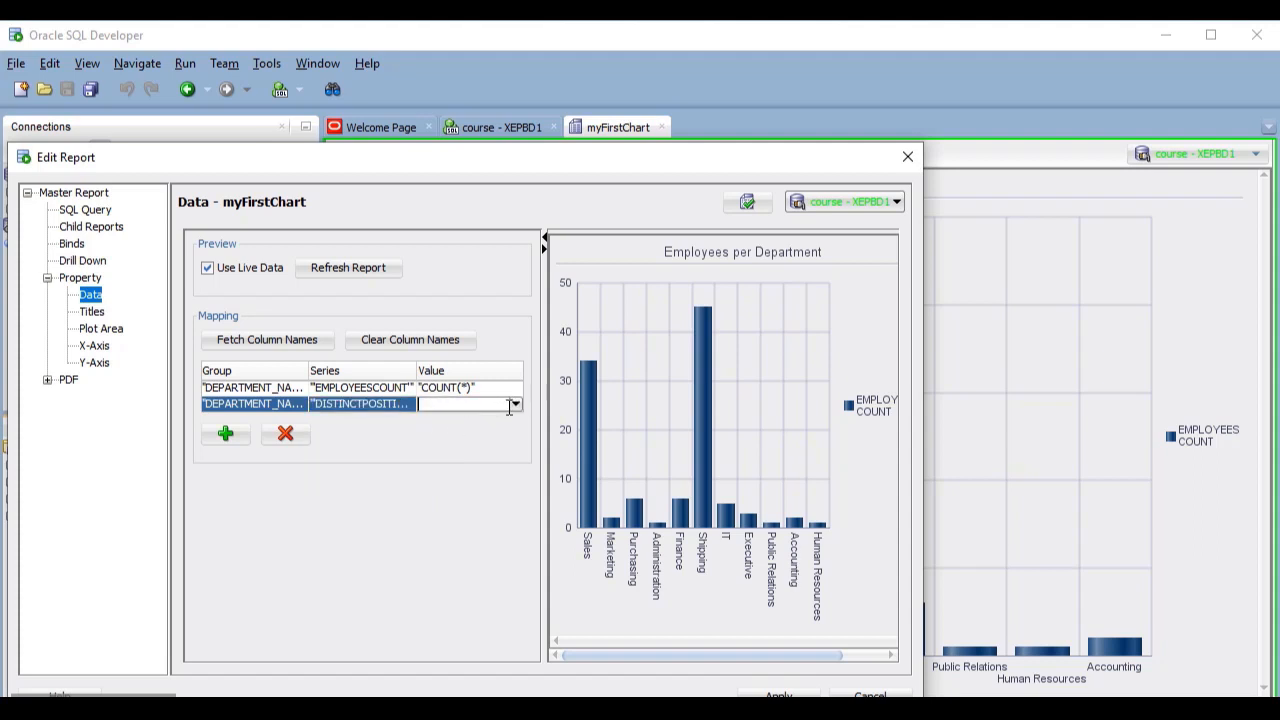
{"action": "left_click", "coordinate": [514, 404]}
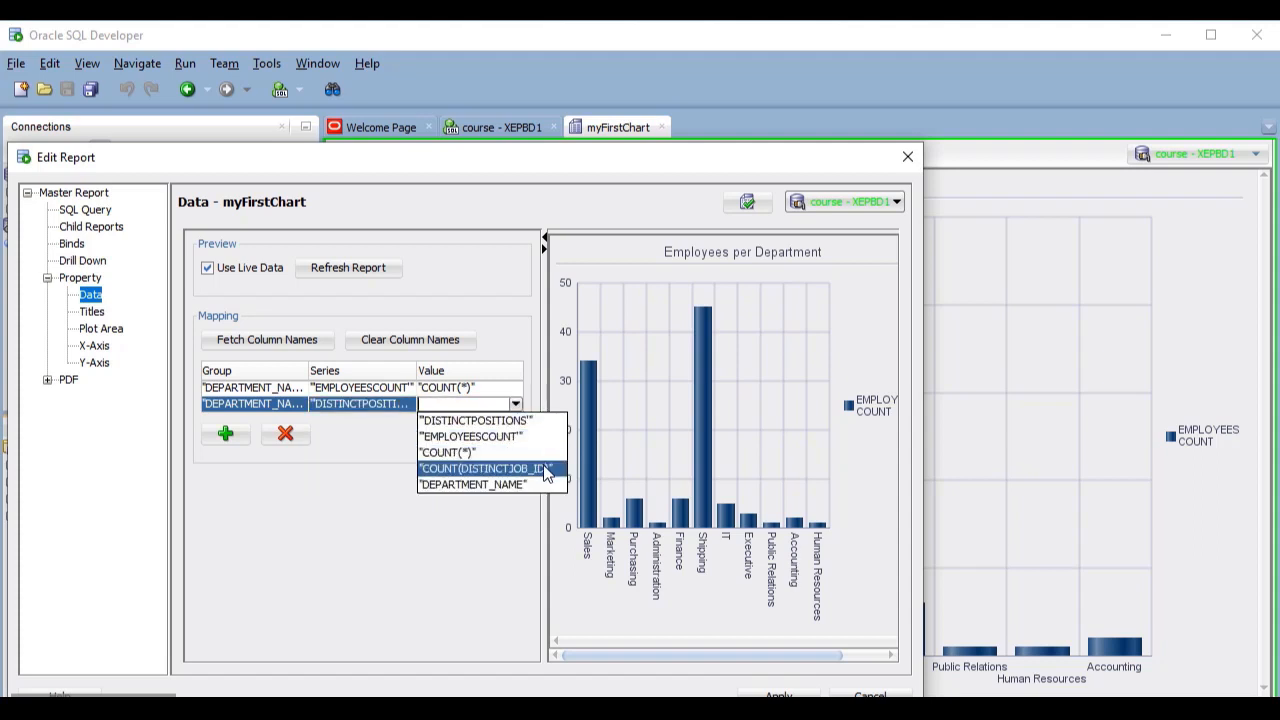
{"action": "left_click", "coordinate": [546, 470]}
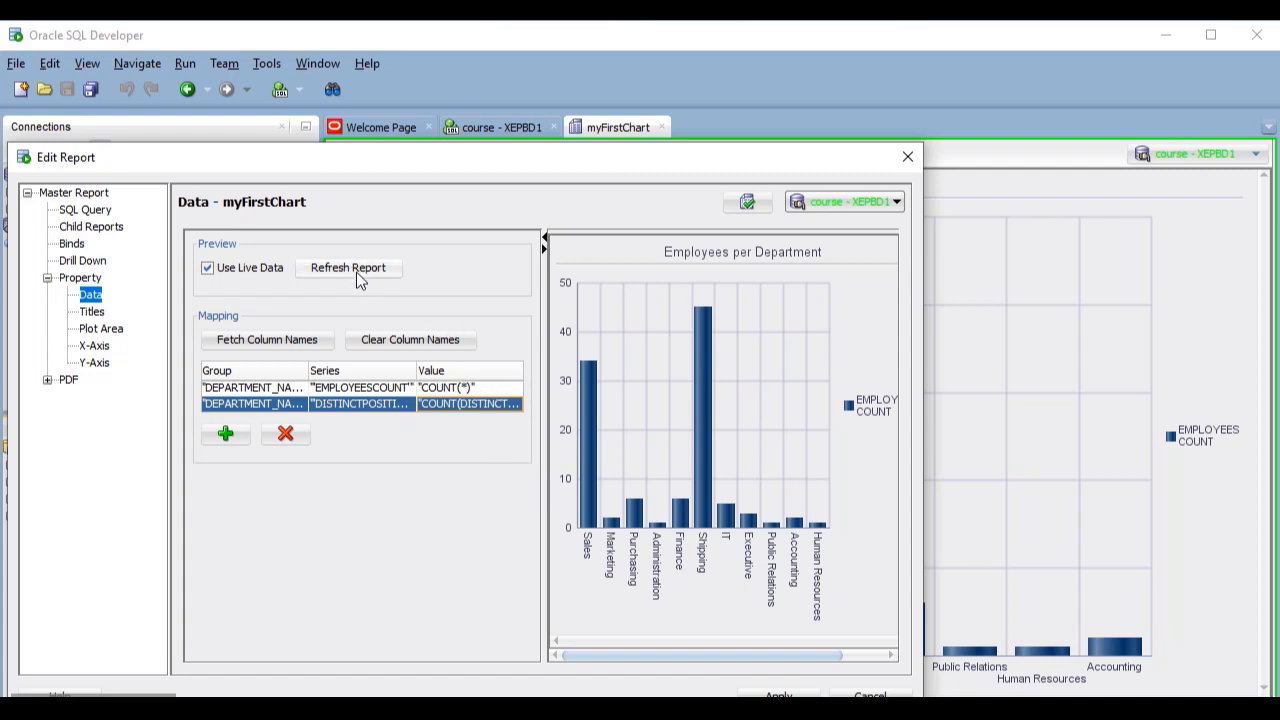
{"action": "left_click", "coordinate": [389, 268]}
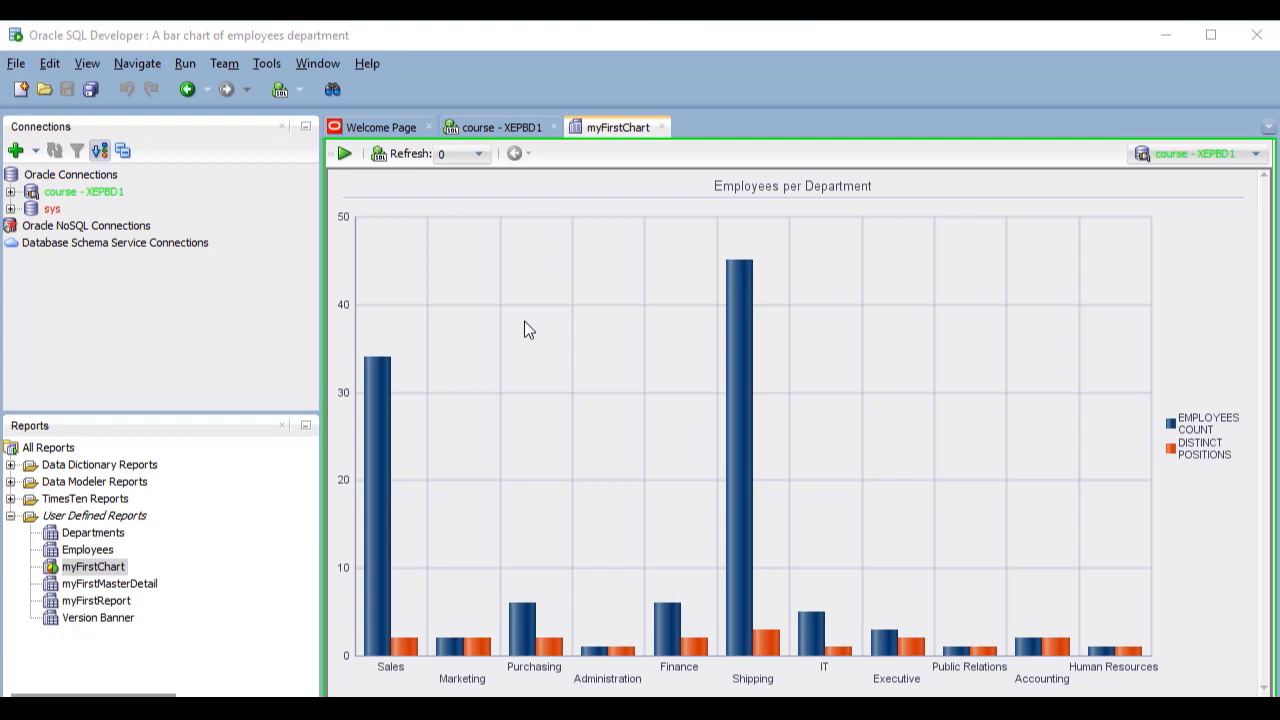
- Edit myFirstChart again with the course - XEPBD1 connection and enable live data for the preview in its Data properties
{"action": "right_click", "coordinate": [90, 567]}
{"action": "left_click", "coordinate": [118, 236]}
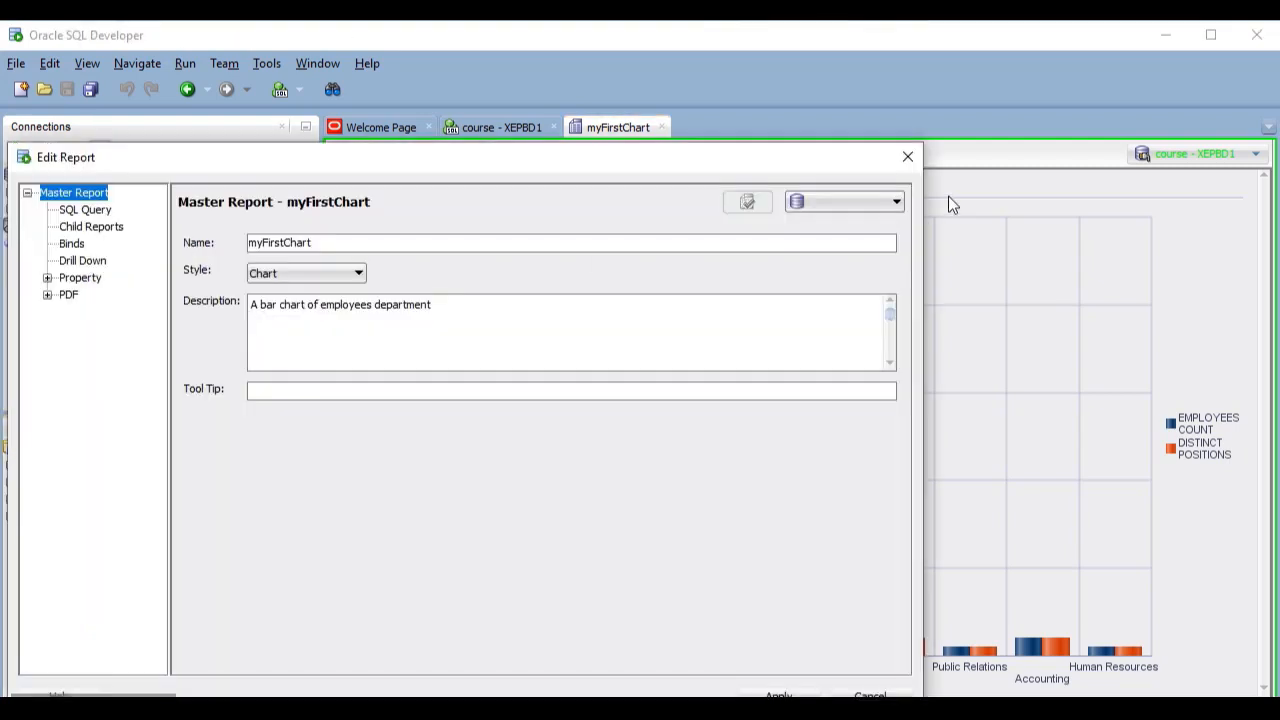
{"action": "left_click", "coordinate": [885, 203]}
{"action": "left_click", "coordinate": [882, 216]}
{"action": "double_click", "coordinate": [80, 277]}
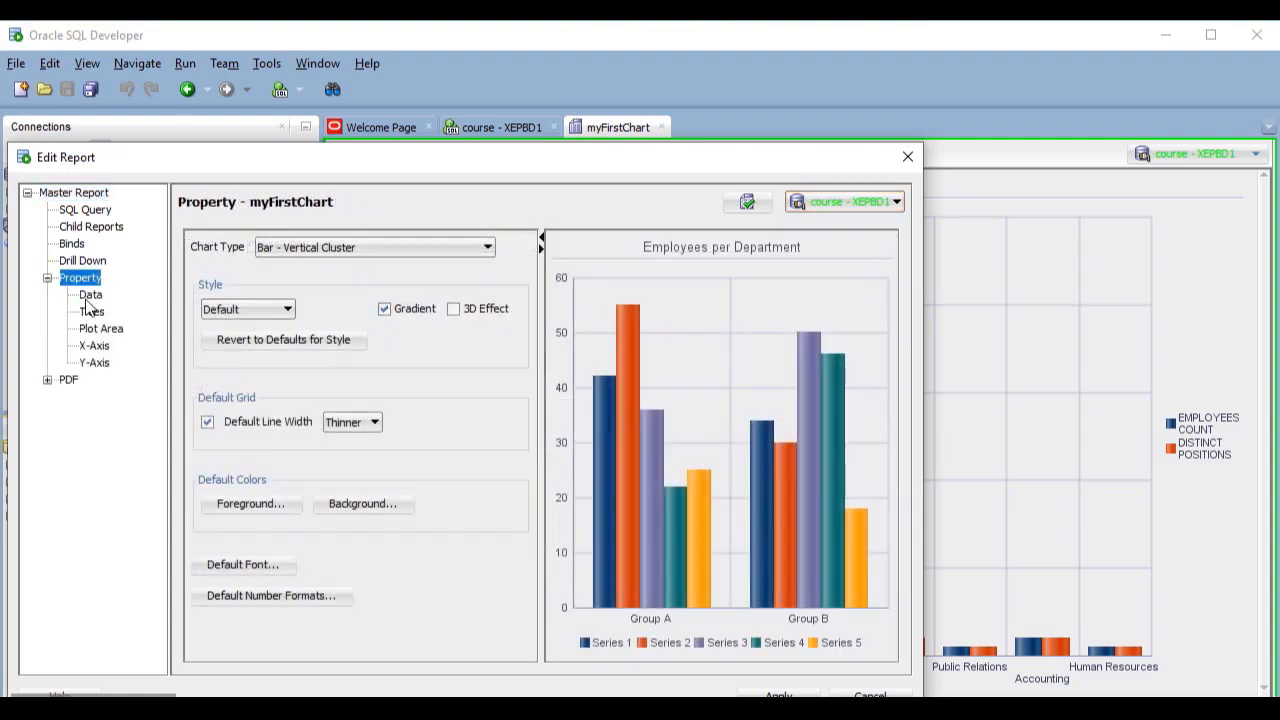
{"action": "left_click", "coordinate": [90, 294]}
{"action": "left_click", "coordinate": [208, 268]}
{"action": "left_click_drag", "start_coordinate": [238, 308], "coordinate": [423, 320]}
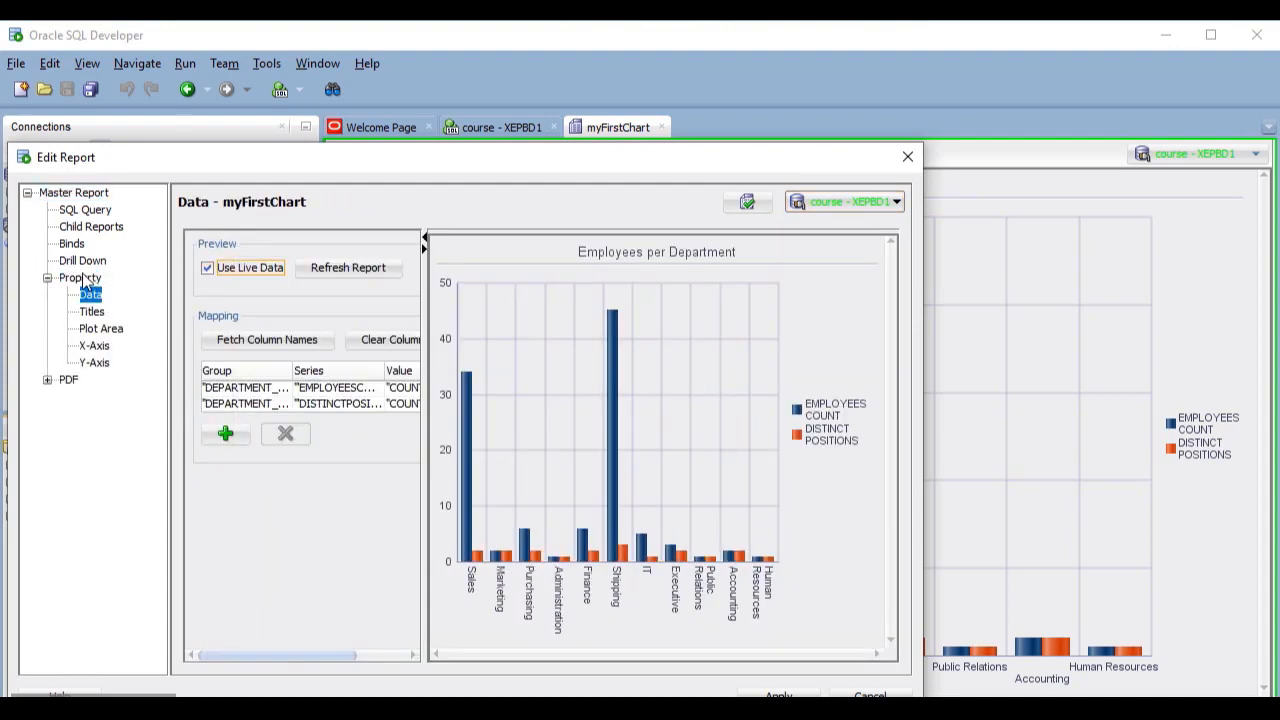
- Preview myFirstChart with the Pie and Line chart types, and cancel the report edit
{"action": "left_click", "coordinate": [80, 277]}
{"action": "left_click", "coordinate": [410, 247]}
{"action": "scroll", "coordinate": [490, 360], "scroll_direction": "down", "scroll_amount": 5}
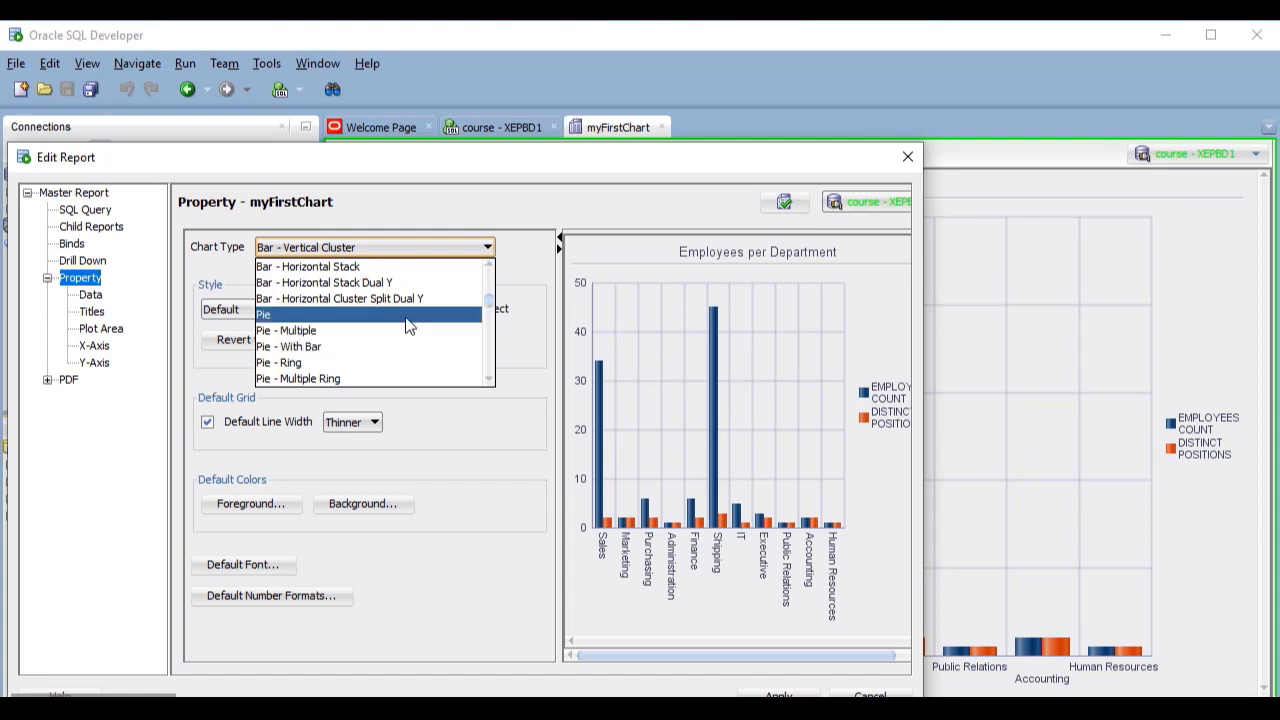
{"action": "left_click", "coordinate": [409, 315]}
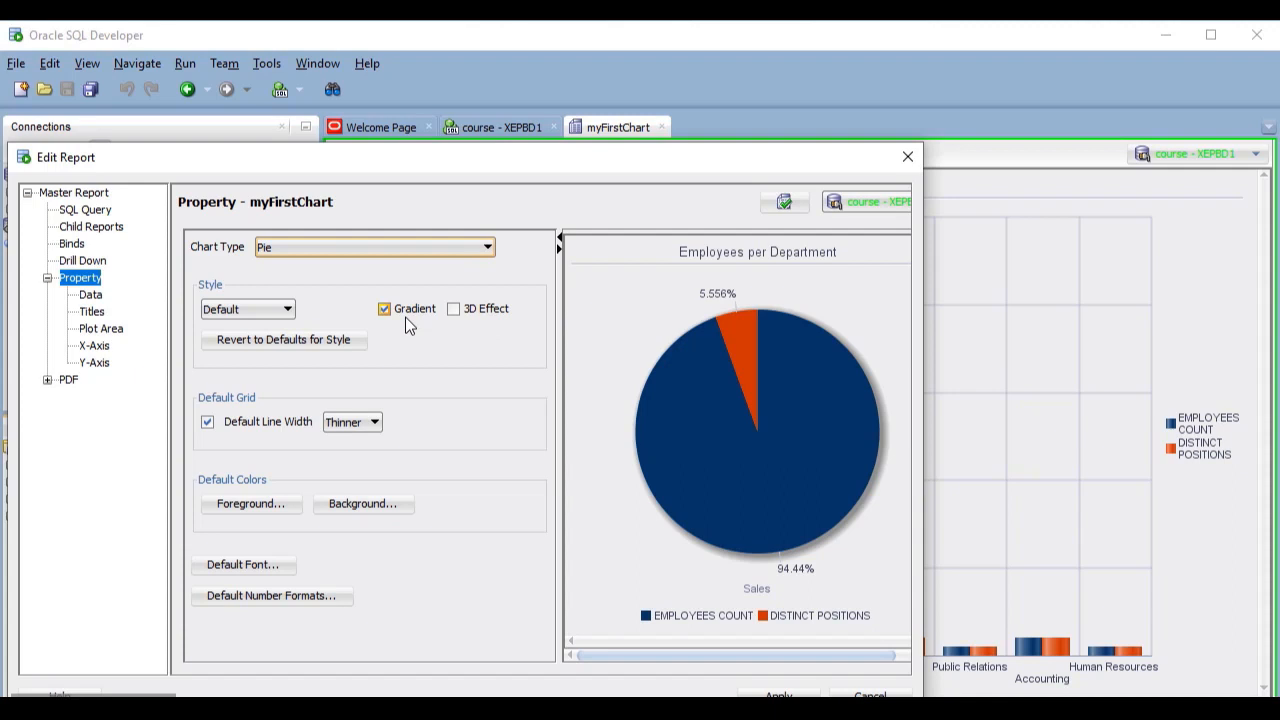
{"action": "left_click", "coordinate": [439, 250]}
{"action": "scroll", "coordinate": [455, 300], "scroll_direction": "down", "scroll_amount": 3}
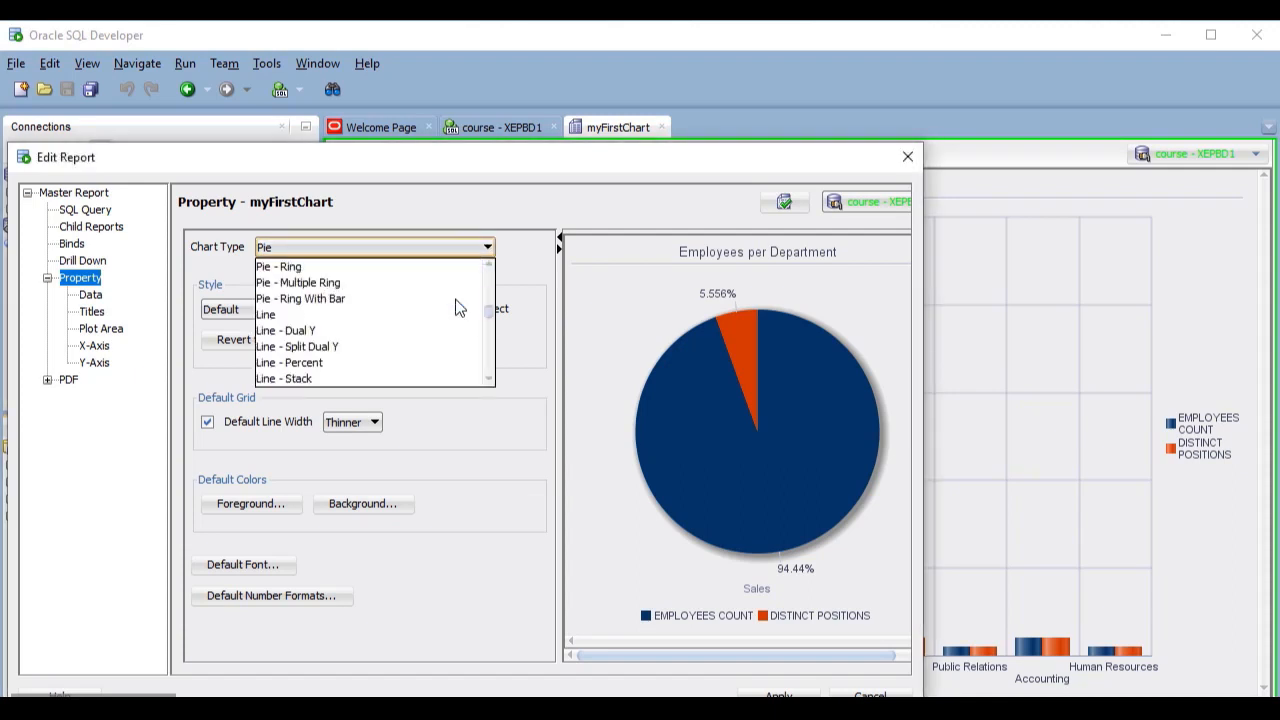
{"action": "left_click", "coordinate": [409, 268]}
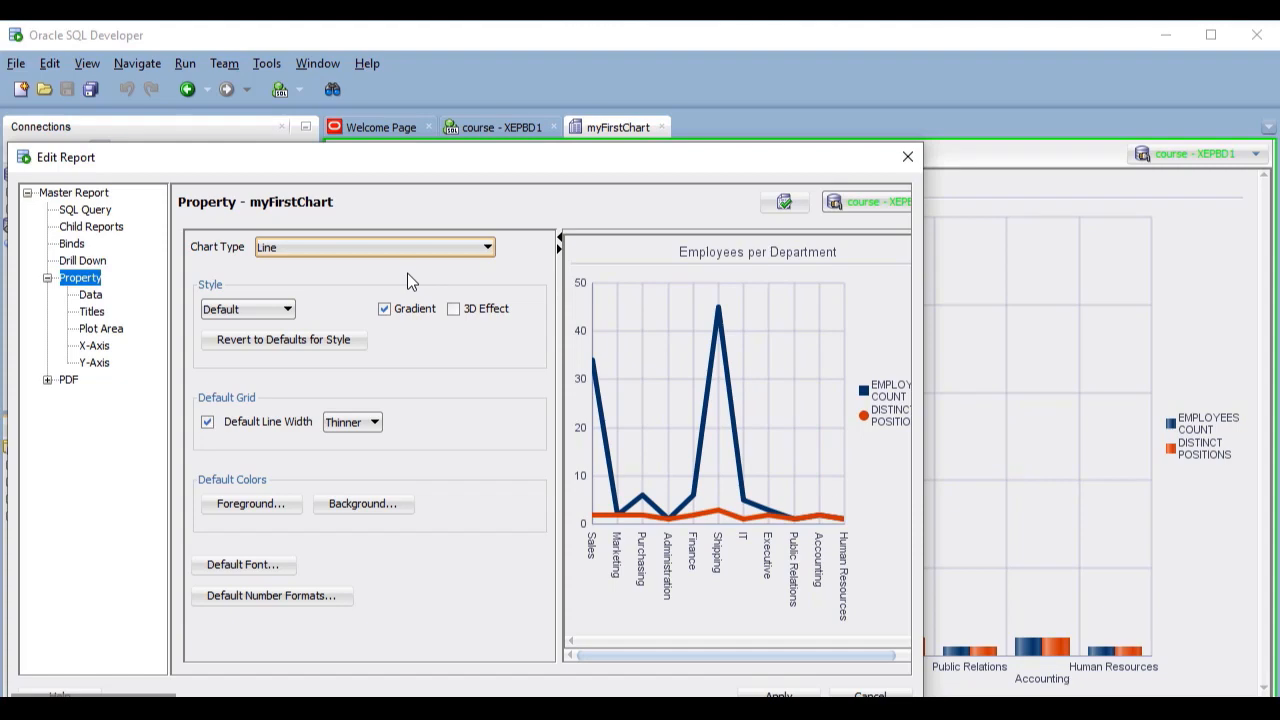
{"action": "left_click", "coordinate": [870, 695]}
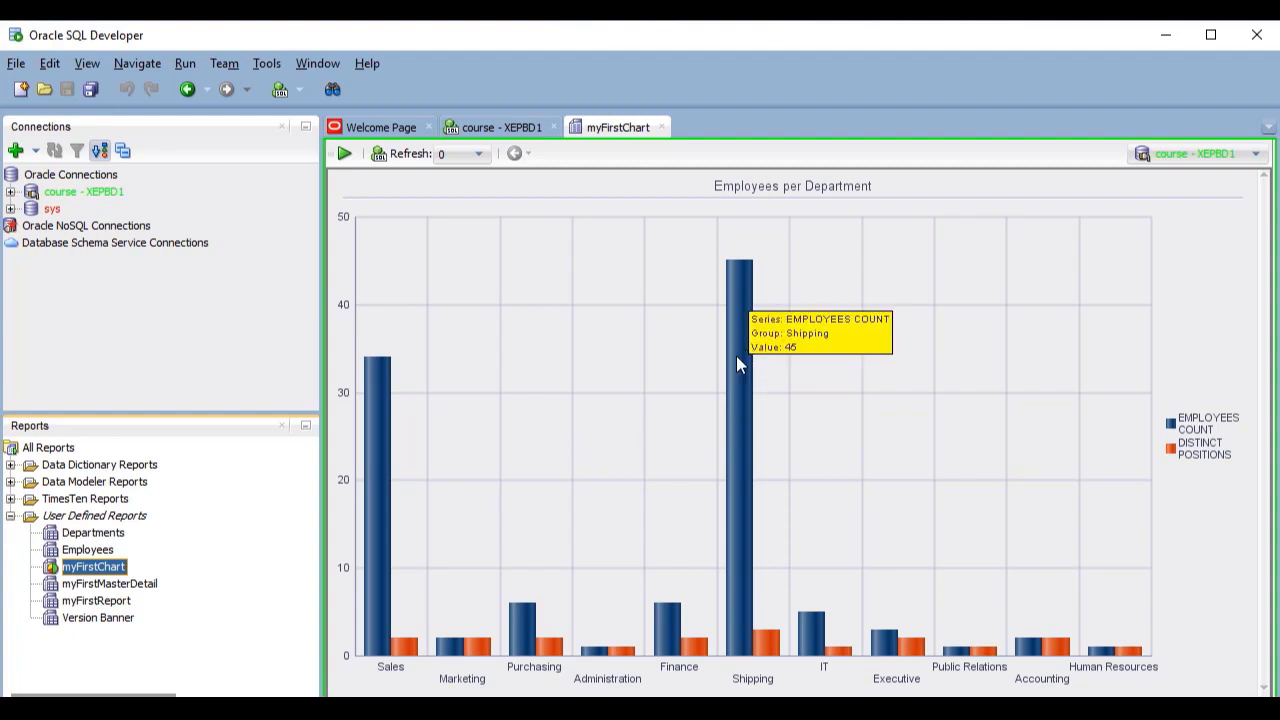
- Inspect the employees count bar for the Sales department in the chart
{"action": "left_click", "coordinate": [376, 395]}
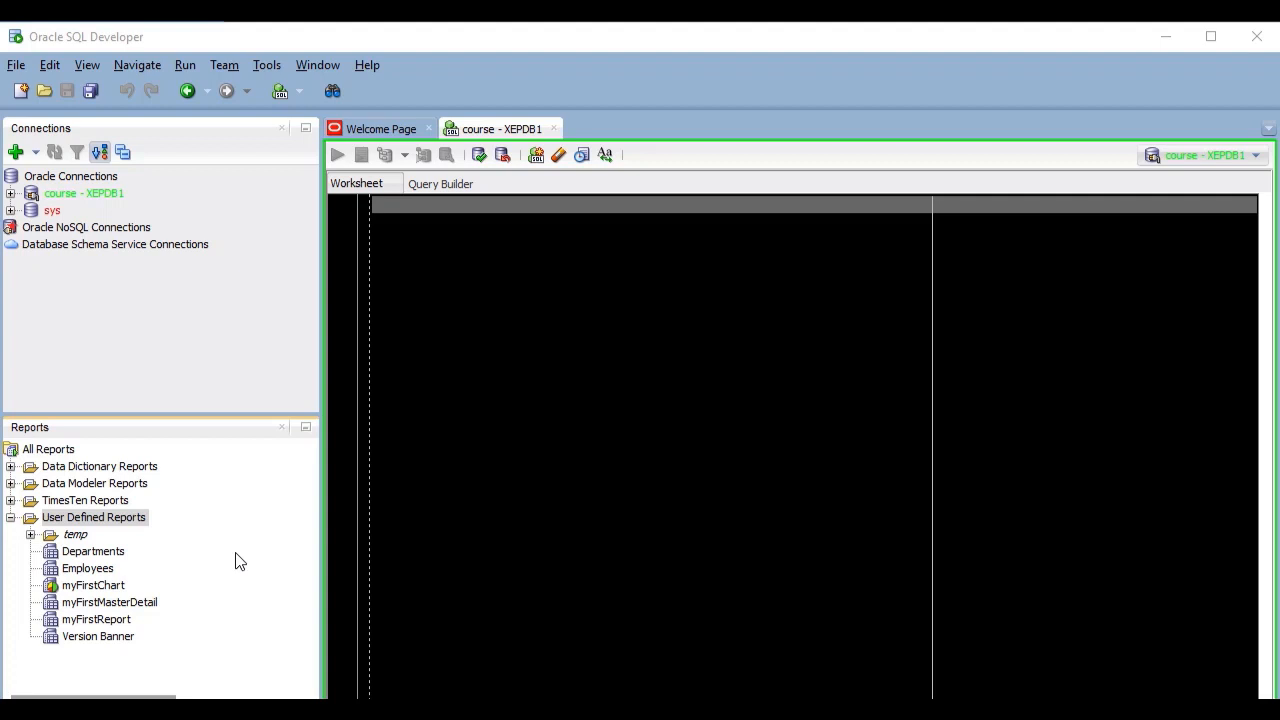
- Open the XML save dialog for the myFirstMasterDetail report and dismiss it without saving
{"action": "right_click", "coordinate": [127, 605]}
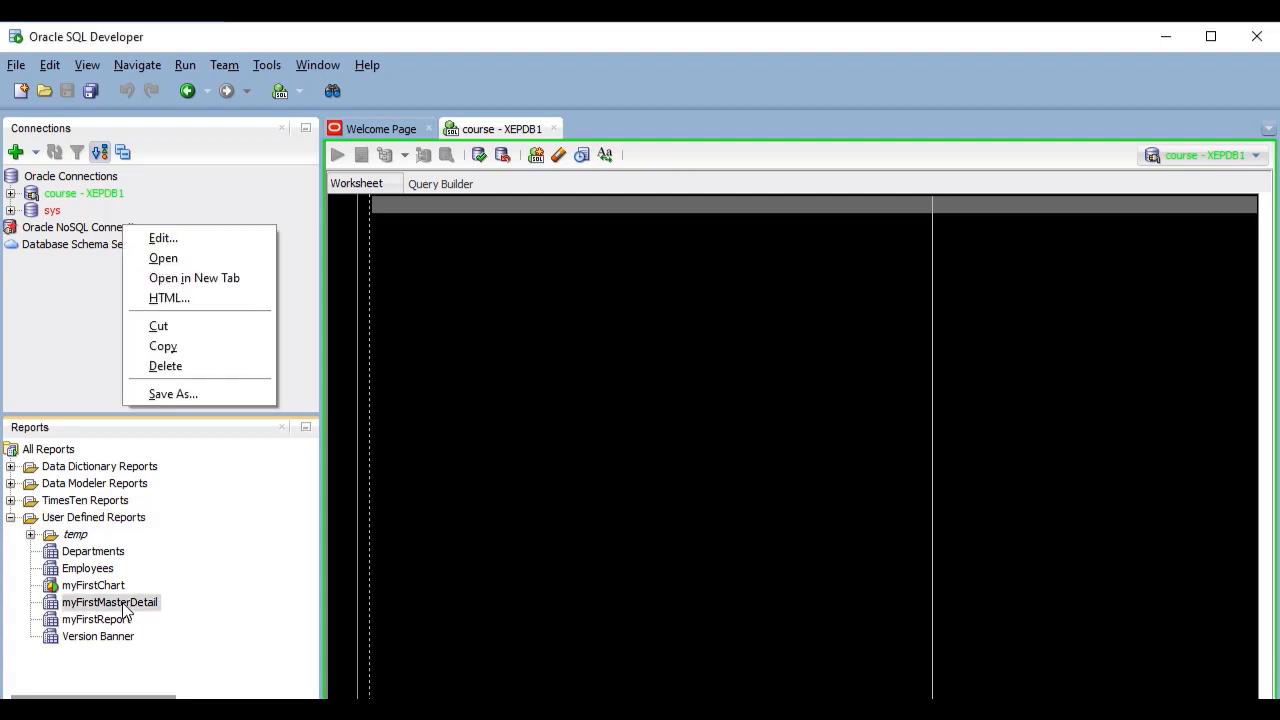
{"action": "left_click", "coordinate": [237, 396]}
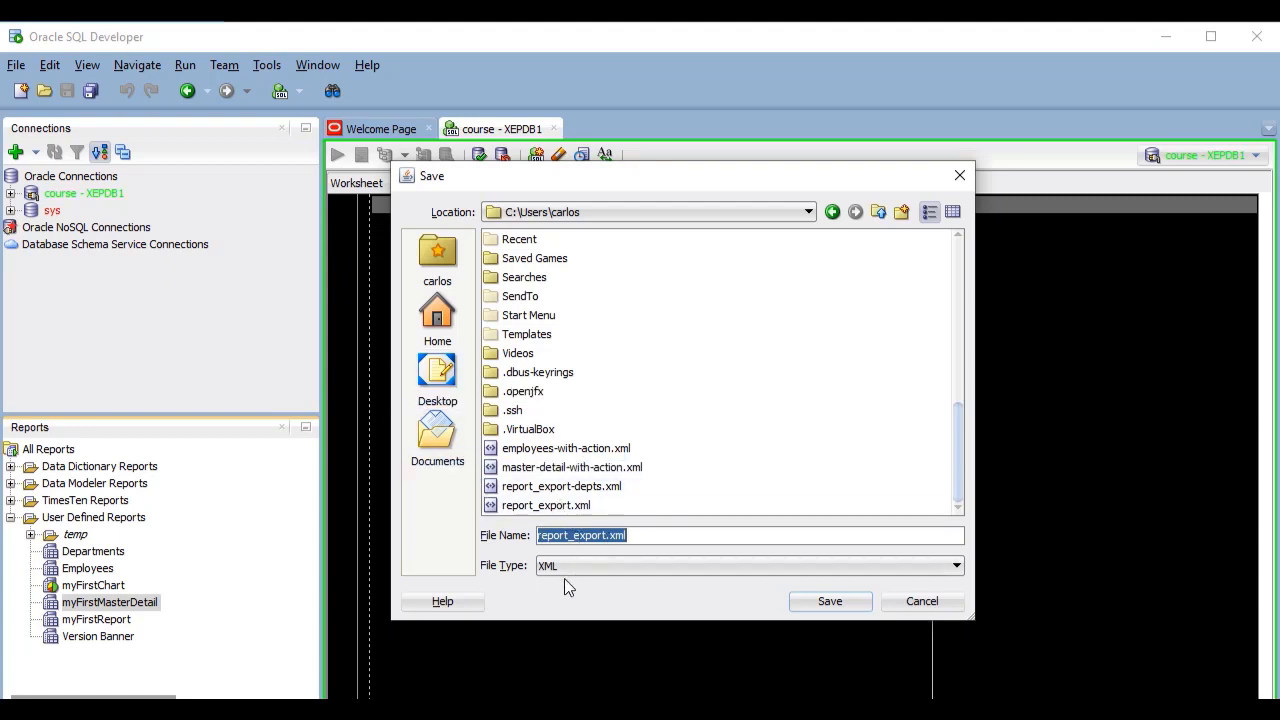
{"action": "left_click", "coordinate": [909, 601]}
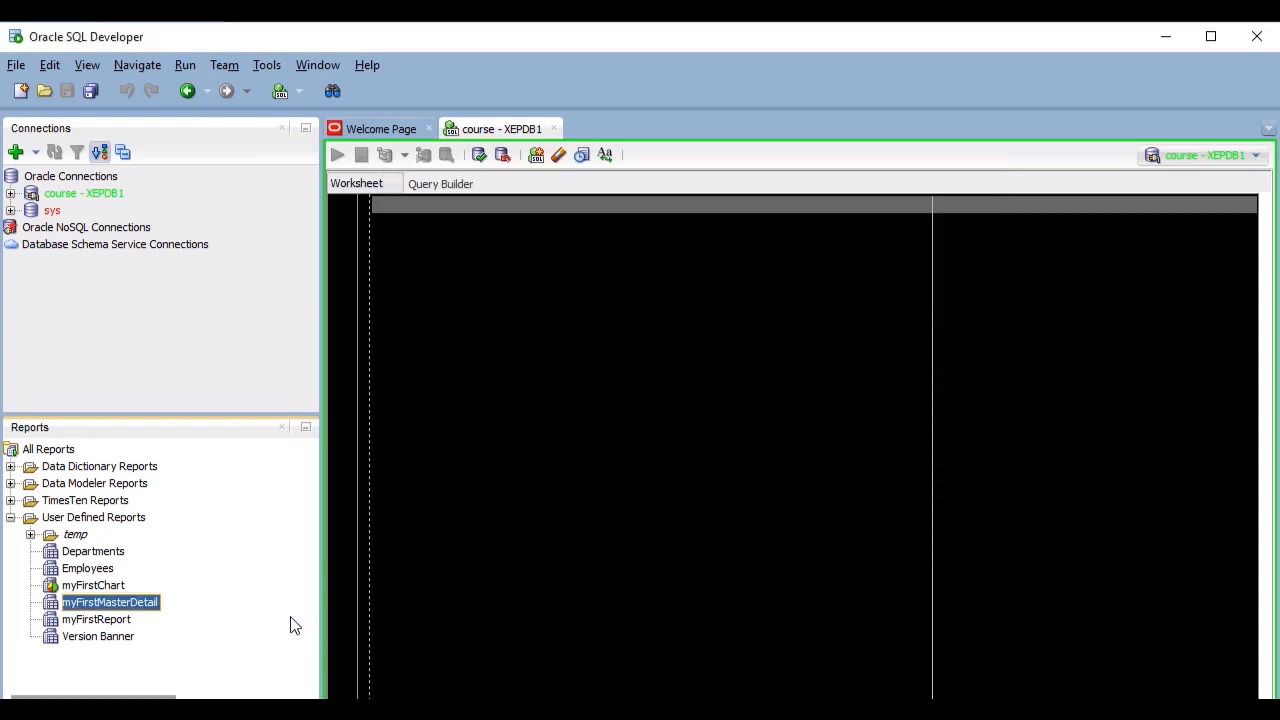
- Browse for exported report XML files to open into the temp folder, and cancel without opening one
{"action": "right_click", "coordinate": [75, 538]}
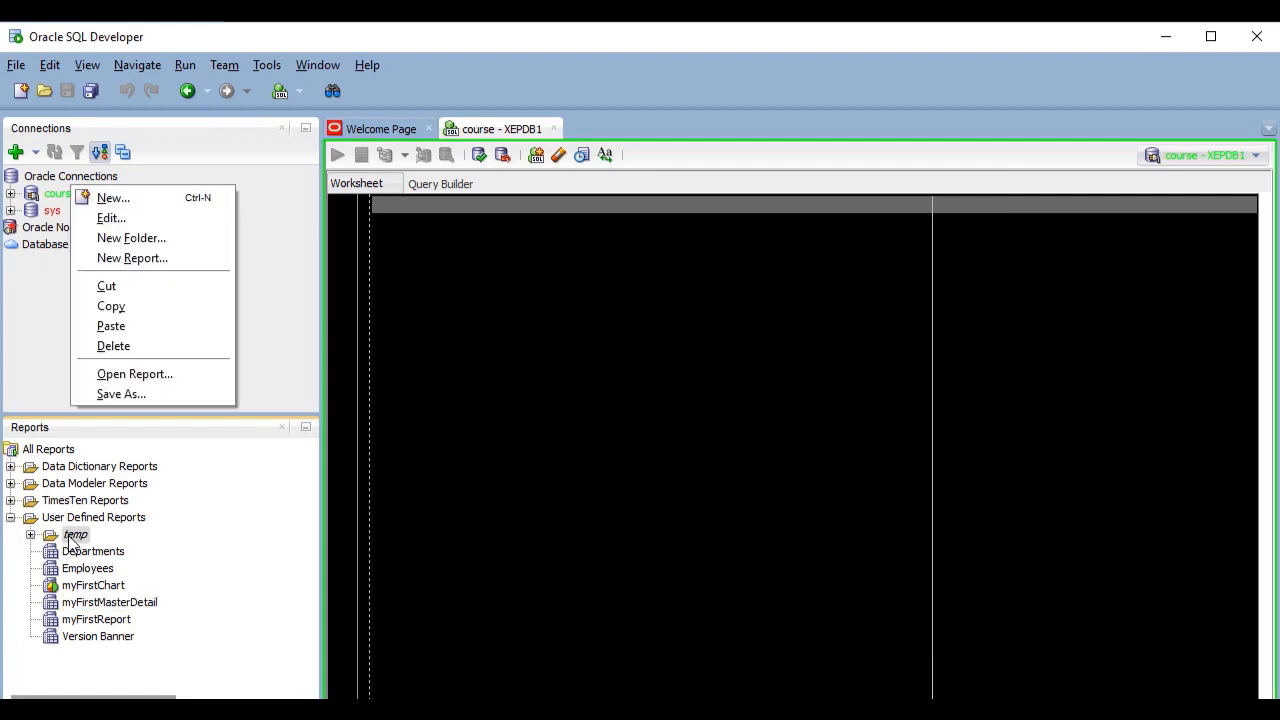
{"action": "left_click", "coordinate": [183, 374]}
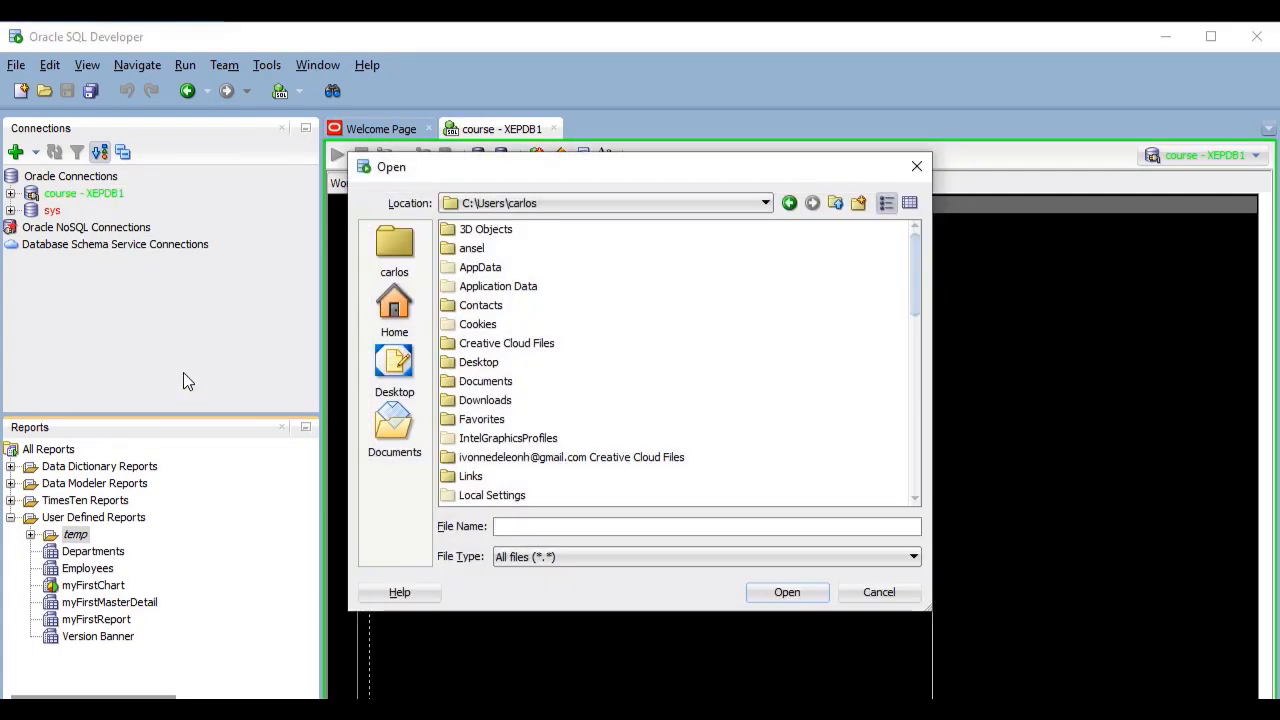
{"action": "scroll", "coordinate": [615, 355], "scroll_direction": "down", "scroll_amount": 5}
{"action": "scroll", "coordinate": [615, 355], "scroll_direction": "down", "scroll_amount": 4}
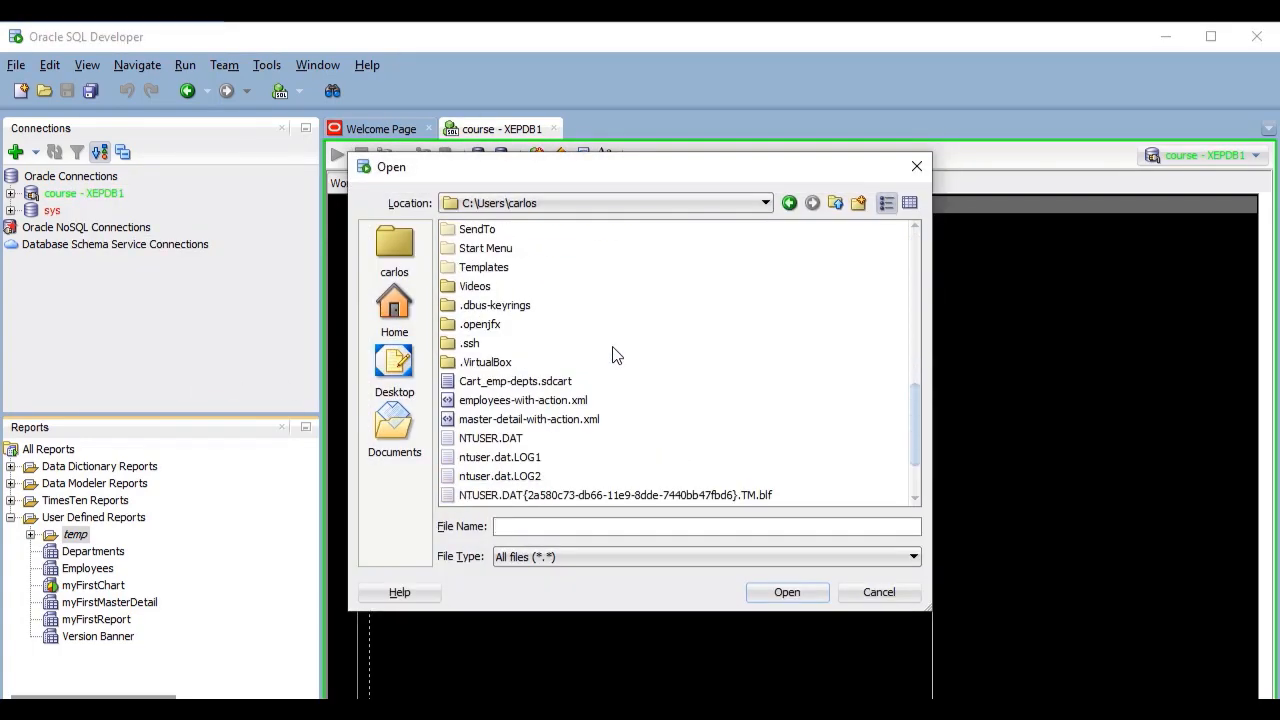
{"action": "scroll", "coordinate": [613, 353], "scroll_direction": "down", "scroll_amount": 2}
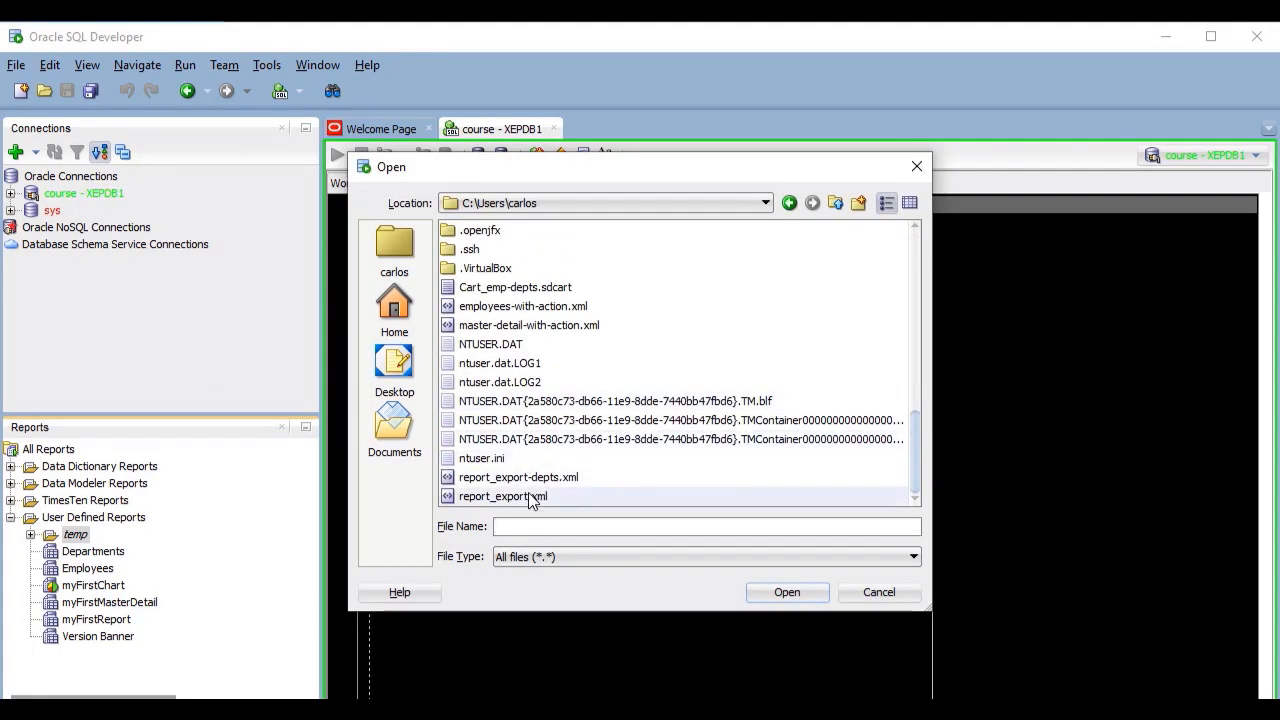
{"action": "left_click", "coordinate": [905, 595]}
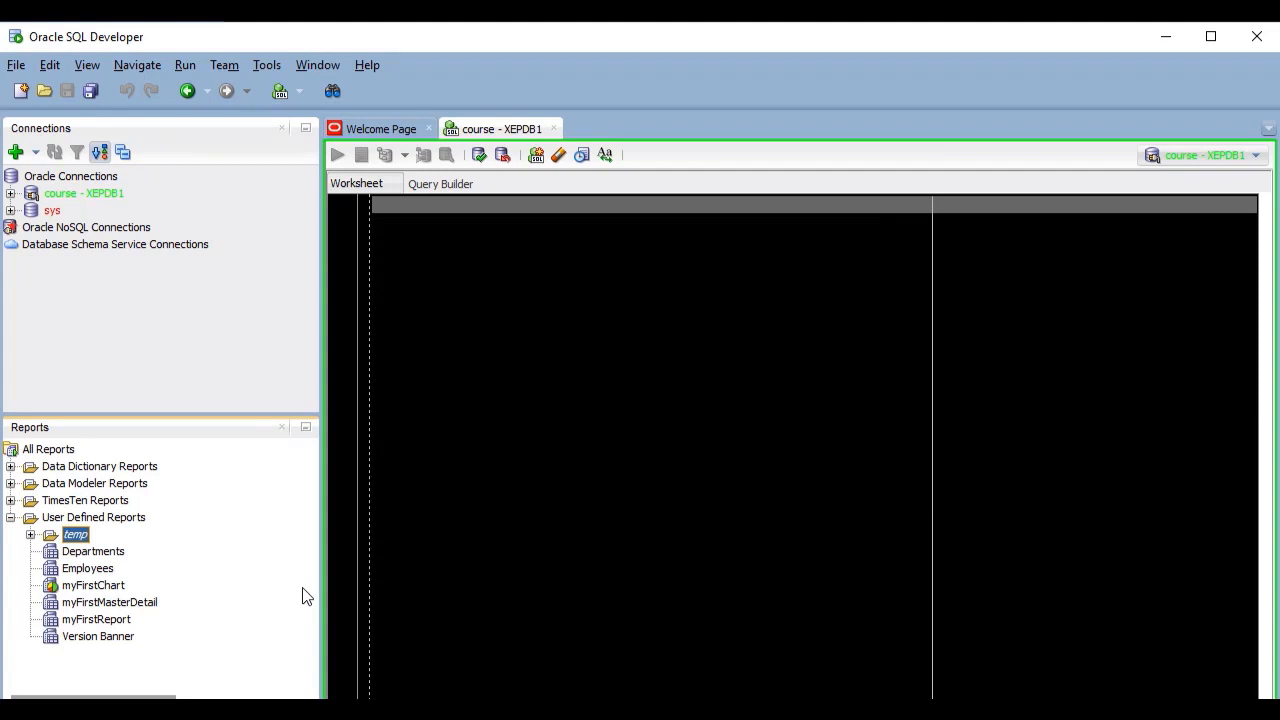
{"action": "left_click", "coordinate": [37, 519]}
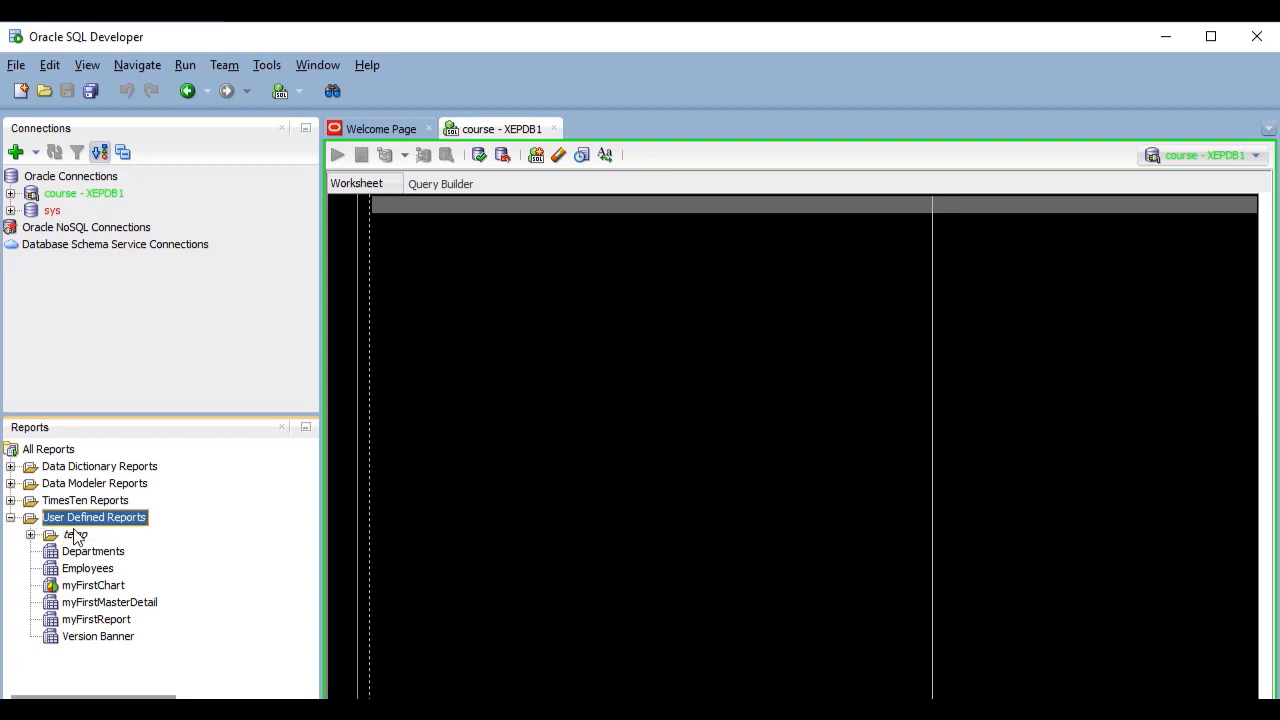
{"action": "right_click", "coordinate": [76, 534]}
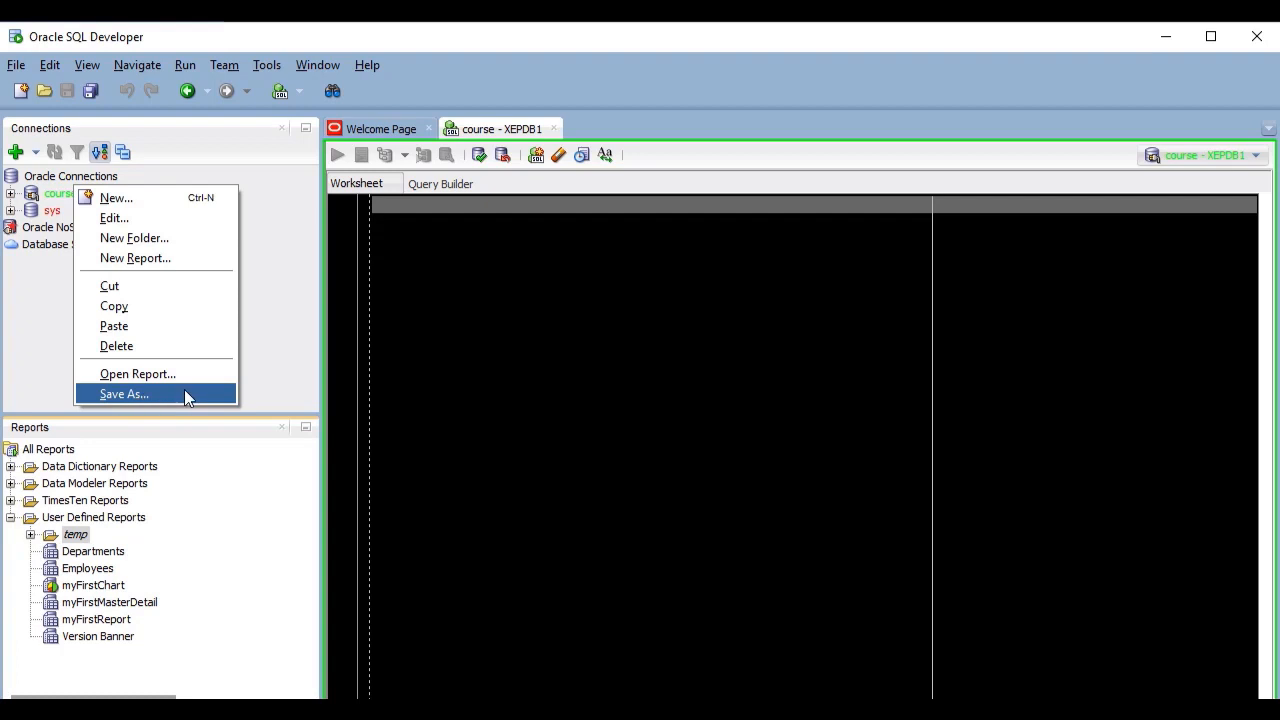
{"action": "left_click", "coordinate": [160, 546]}
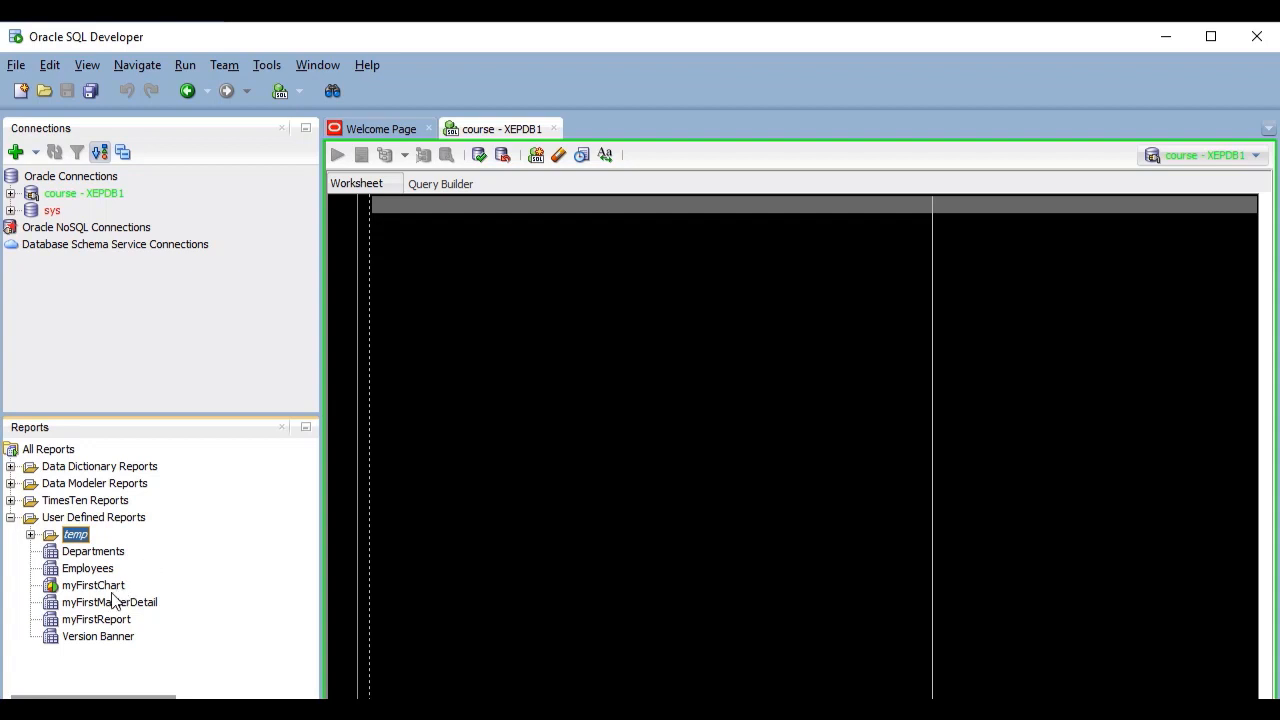
- Start an HTML export of the myFirstMasterDetail report
{"action": "right_click", "coordinate": [56, 606]}
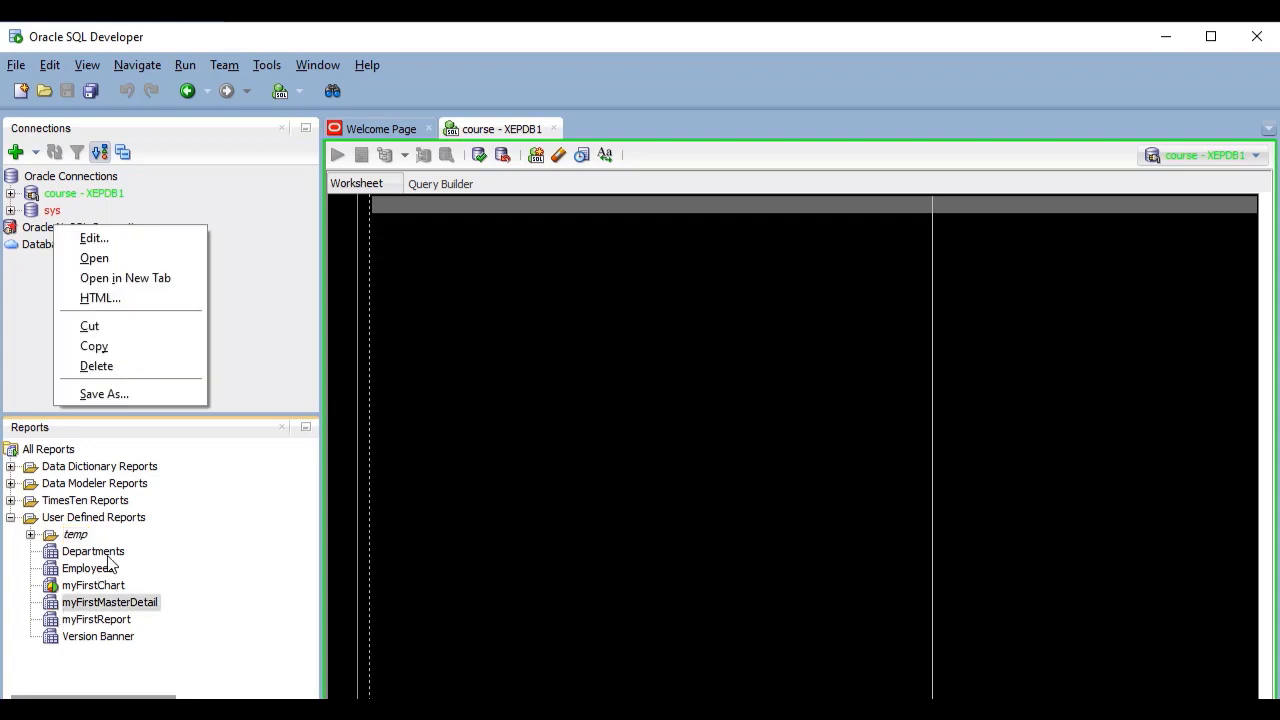
{"action": "left_click", "coordinate": [142, 296]}
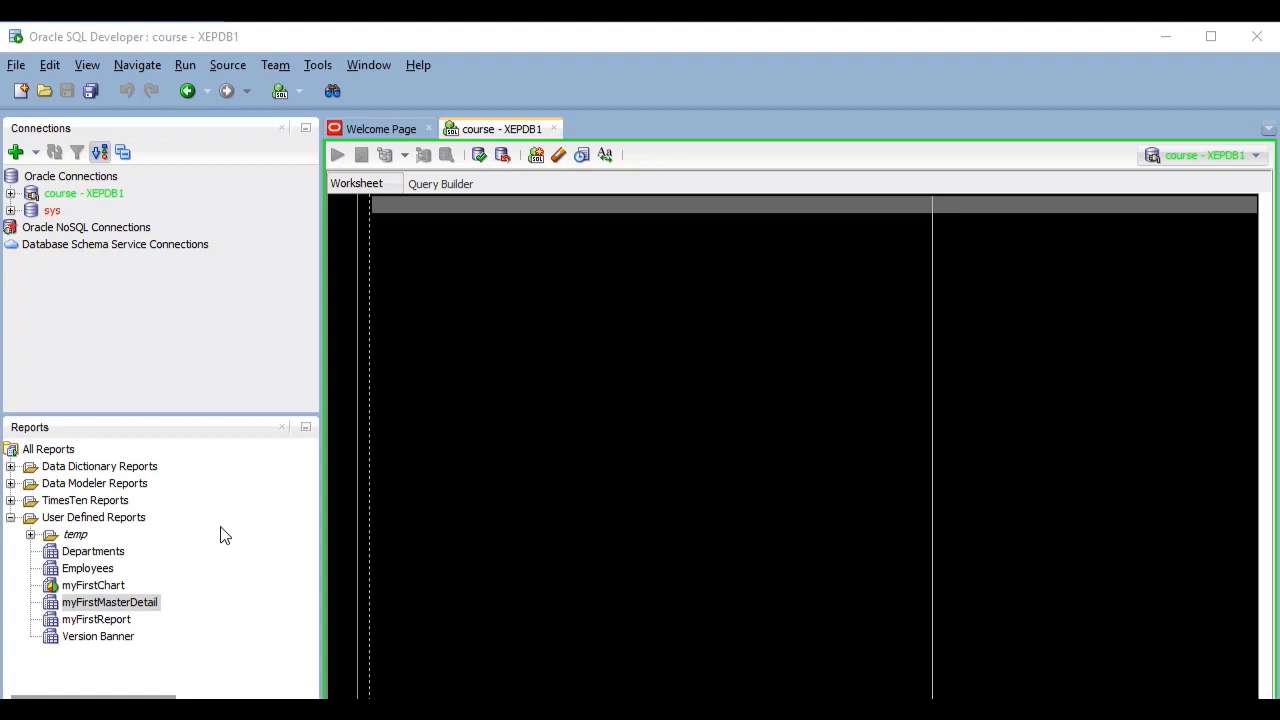
- Export the Departments report to HTML over the course - XEPDB1 connection and check the salary gauge for Operations and Accounting
{"action": "right_click", "coordinate": [54, 560]}
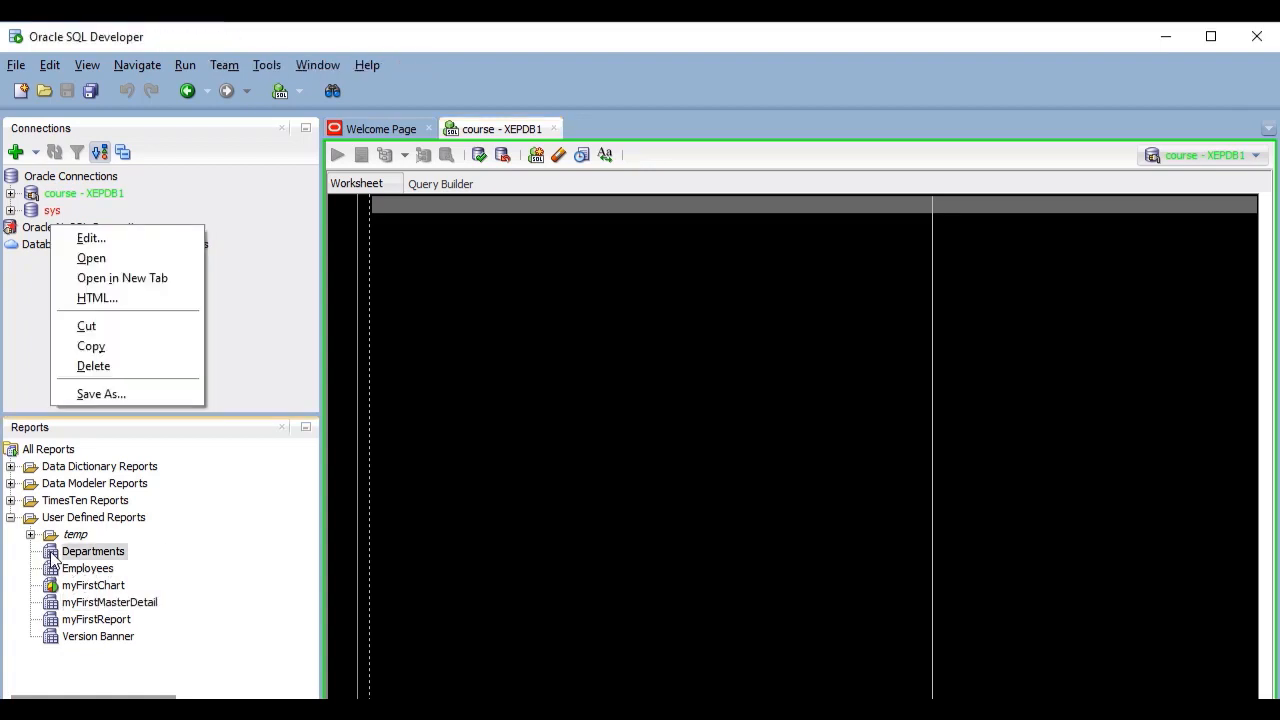
{"action": "left_click", "coordinate": [107, 300]}
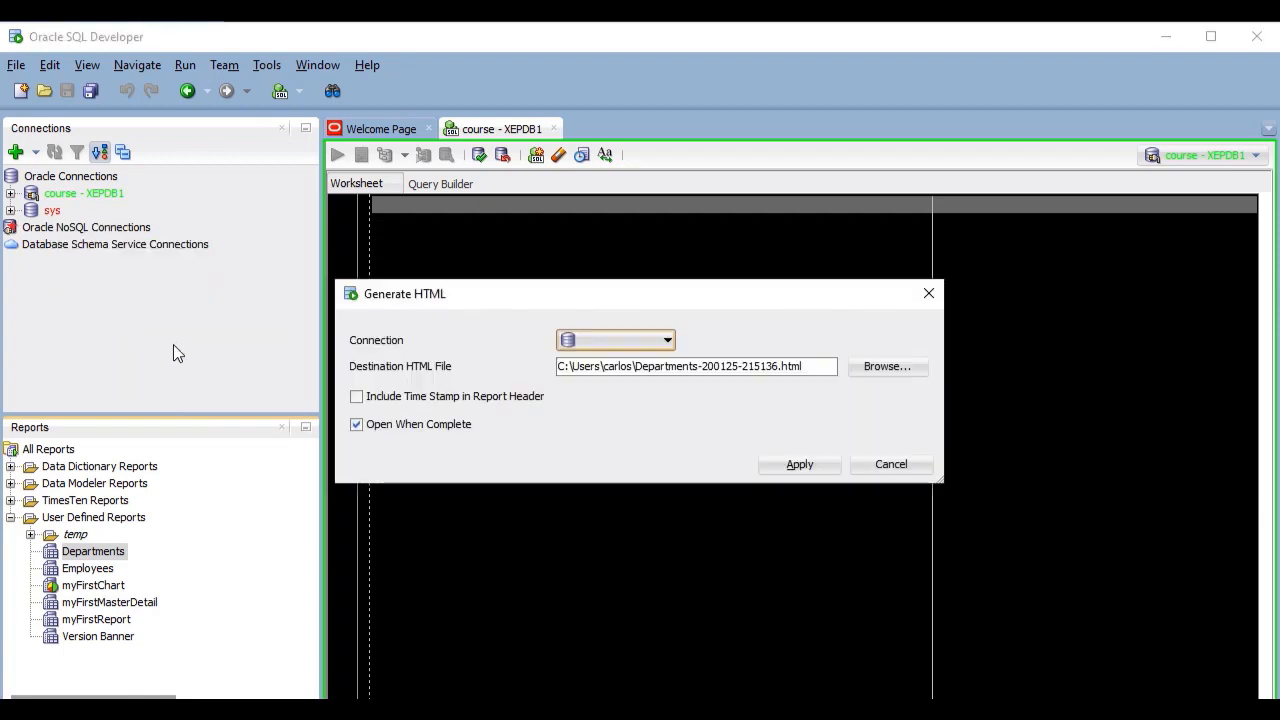
{"action": "left_click", "coordinate": [607, 345]}
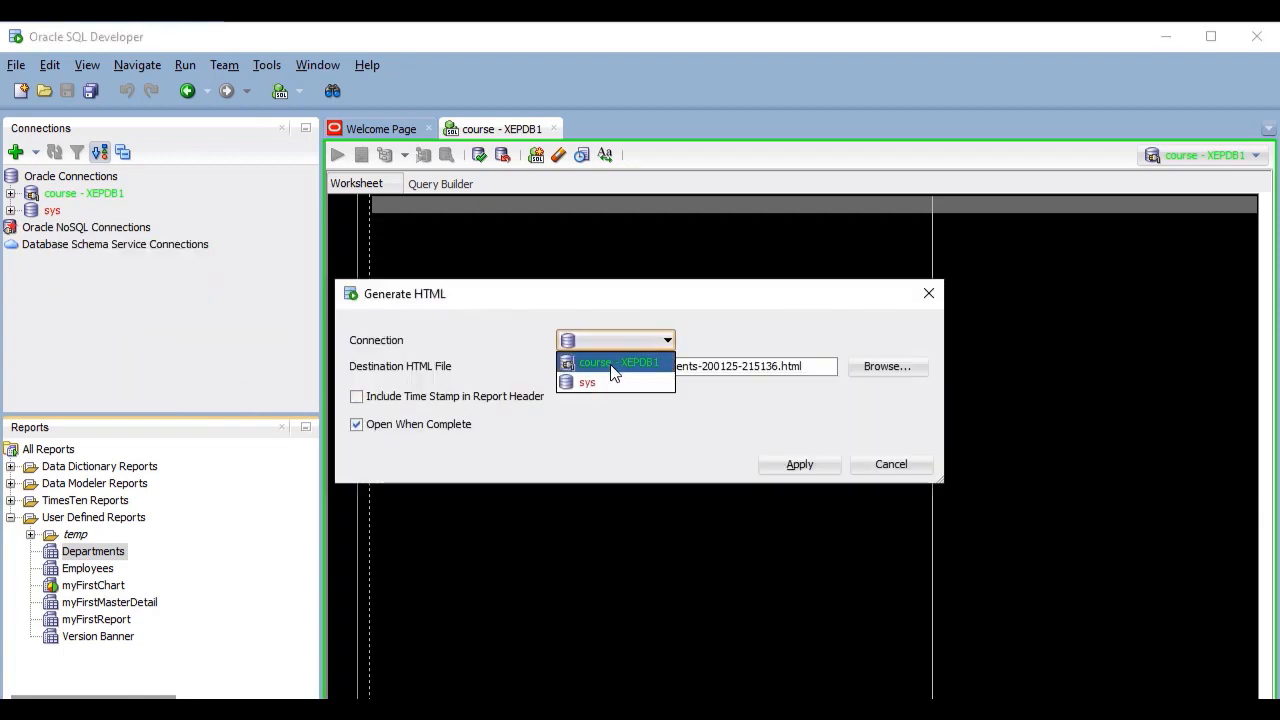
{"action": "left_click", "coordinate": [614, 366]}
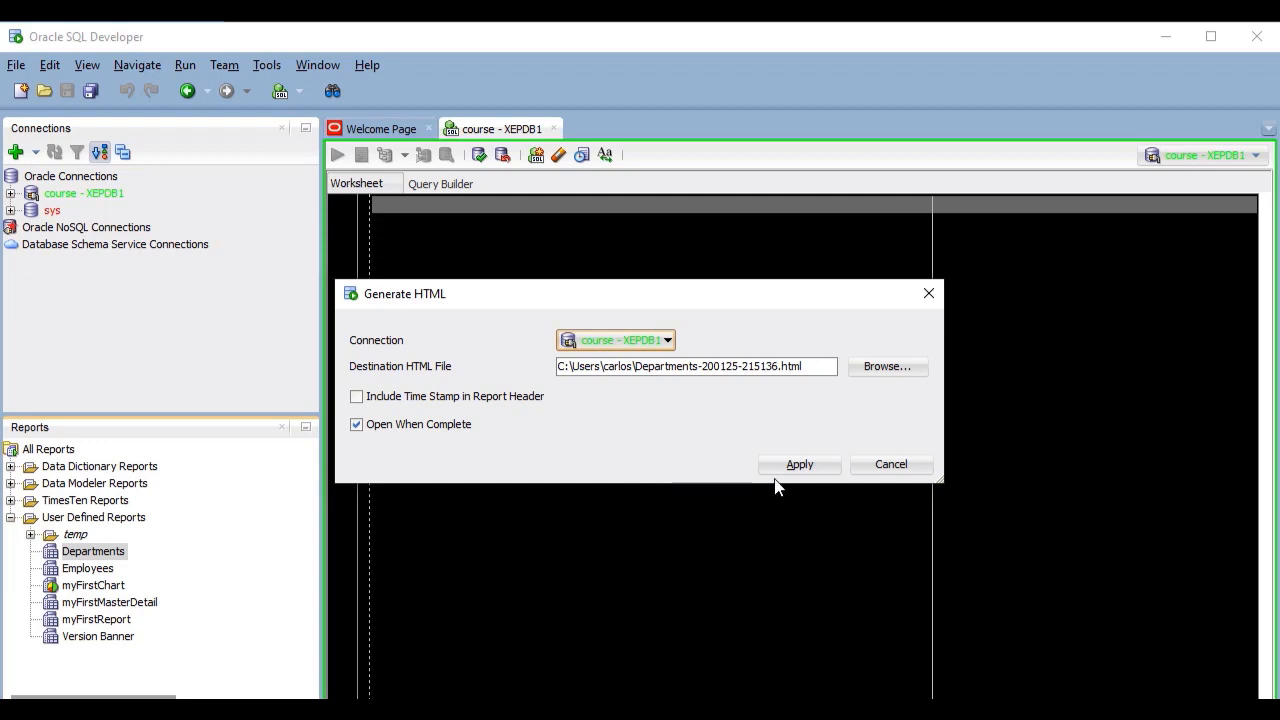
{"action": "left_click", "coordinate": [799, 466]}
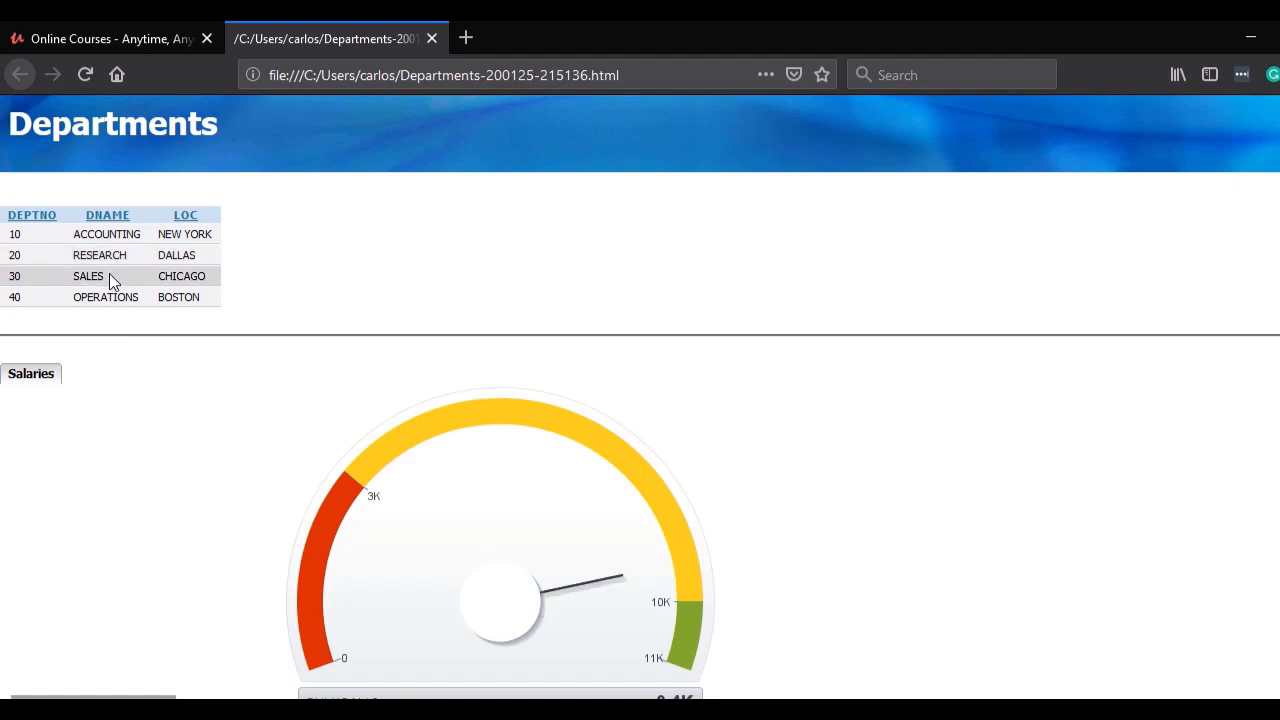
{"action": "left_click", "coordinate": [110, 296]}
{"action": "left_click", "coordinate": [98, 236]}
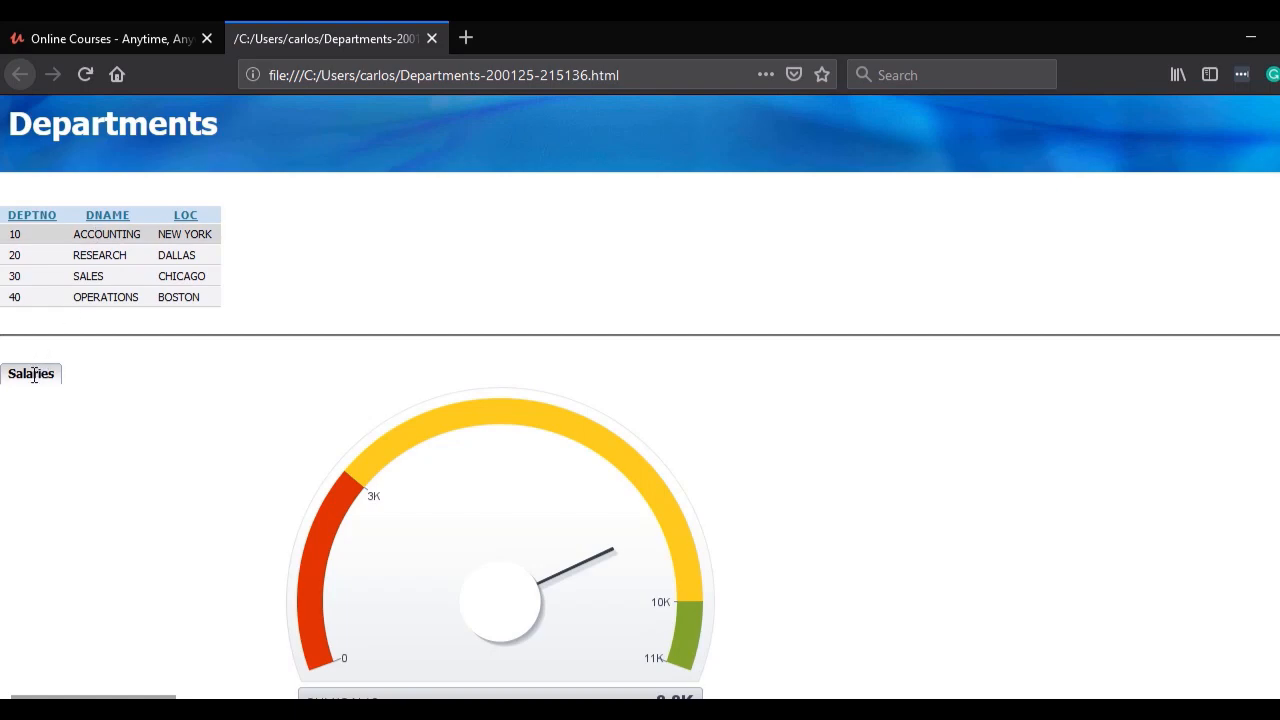
- Return to SQL Developer and export the myFirstChart report to HTML over the course - XEPDB1 connection, opening it when complete
{"action": "key", "text": "alt+Tab"}
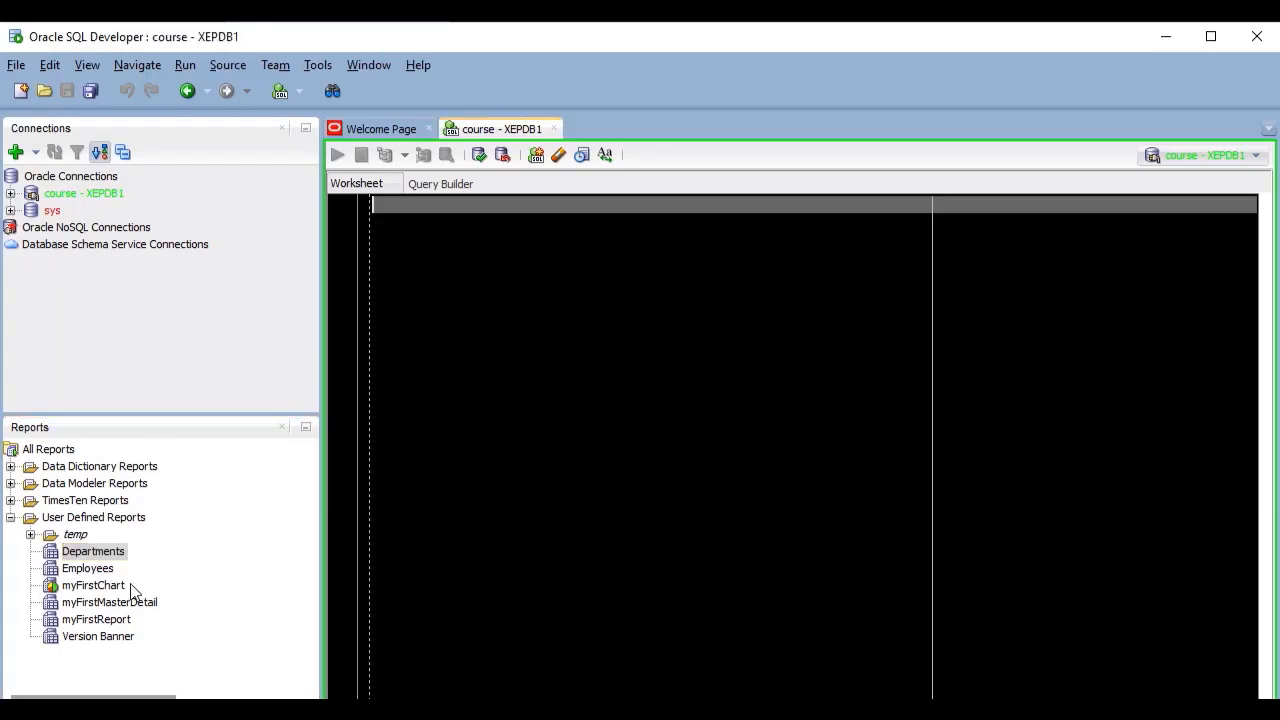
{"action": "right_click", "coordinate": [55, 593]}
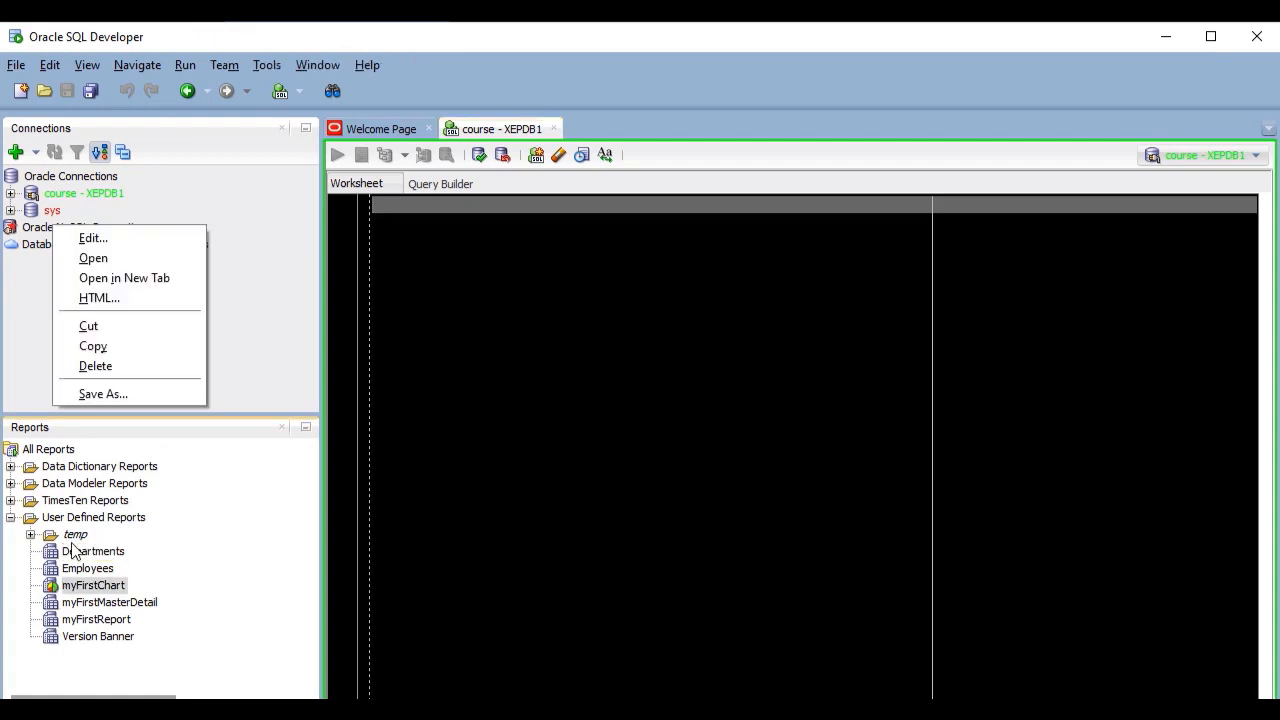
{"action": "left_click", "coordinate": [122, 296]}
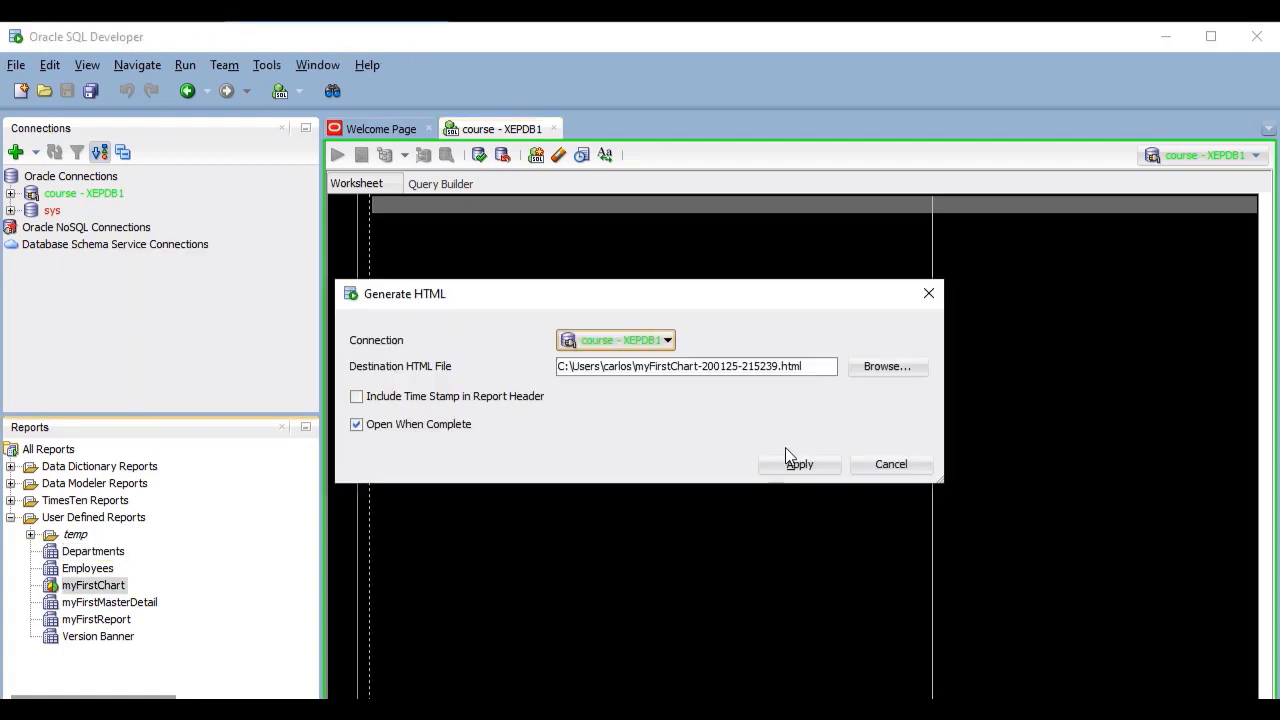
{"action": "left_click", "coordinate": [803, 465]}
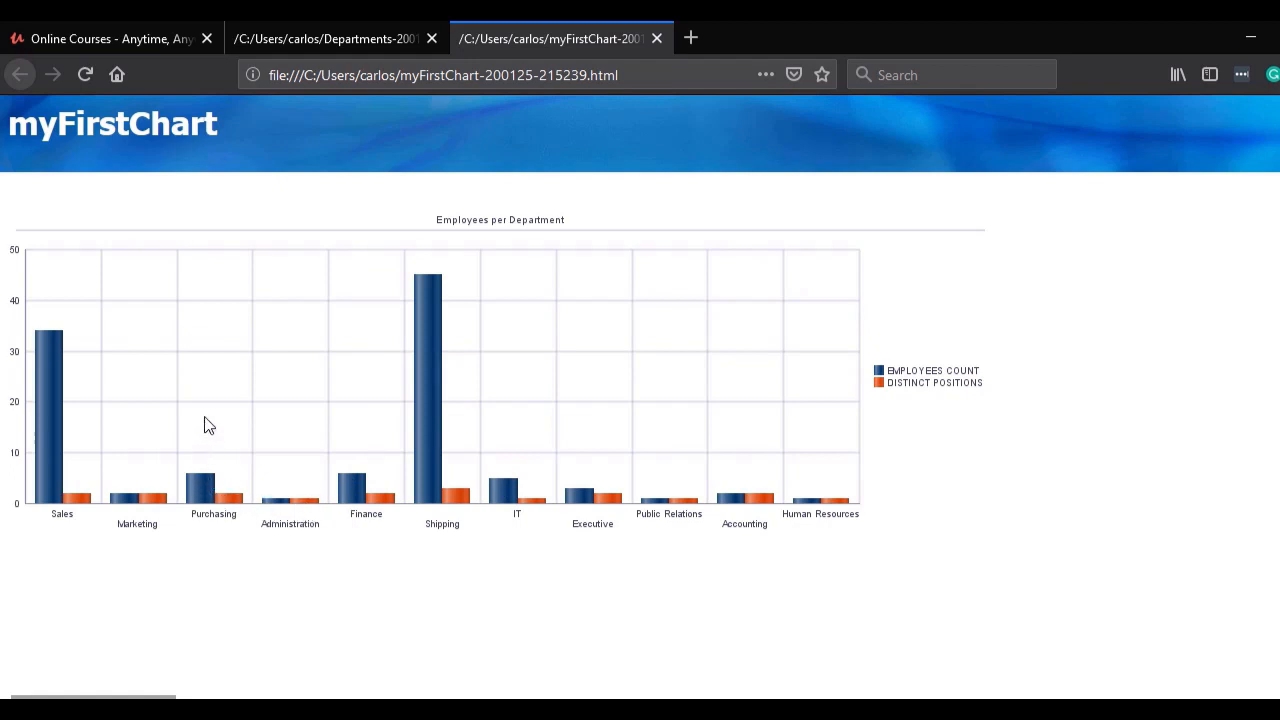
{"action": "key", "text": "alt+Tab"}
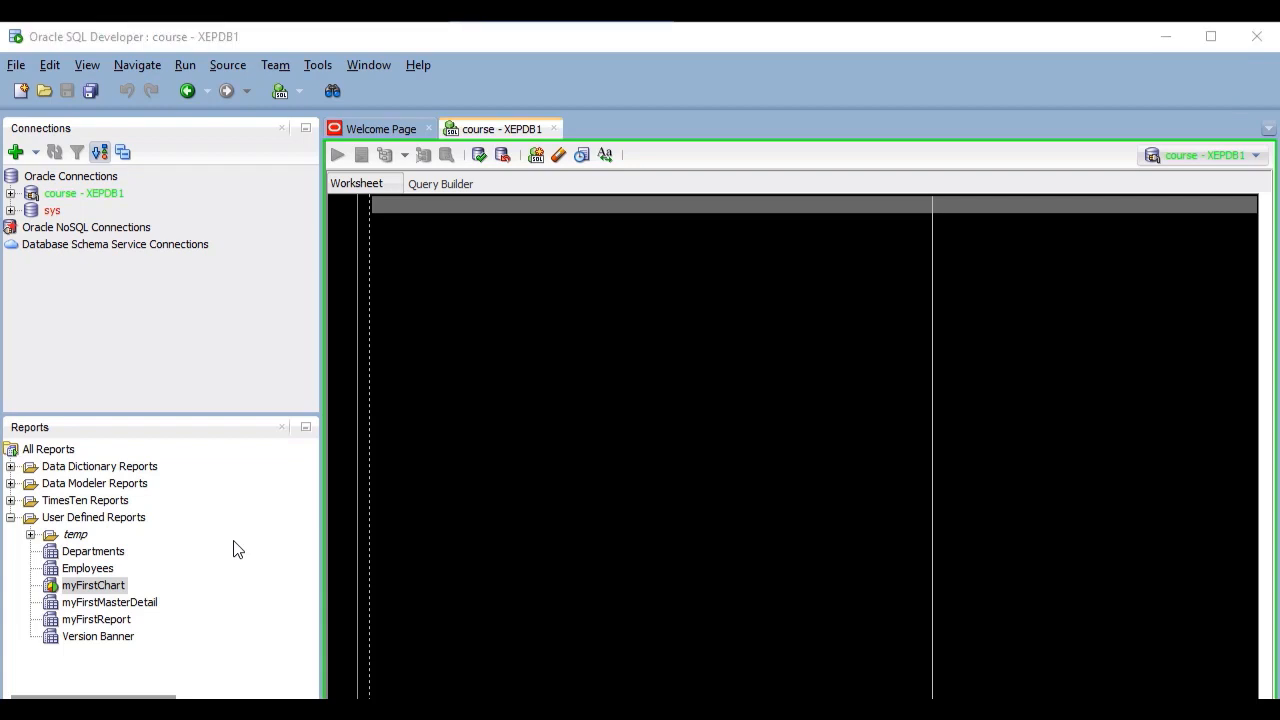
- Open a command console and enter the full path to sdcli in the bin folder of the sqldeveloper-19.4 installation under Downloads
{"action": "key", "text": "ctrl+grave"}
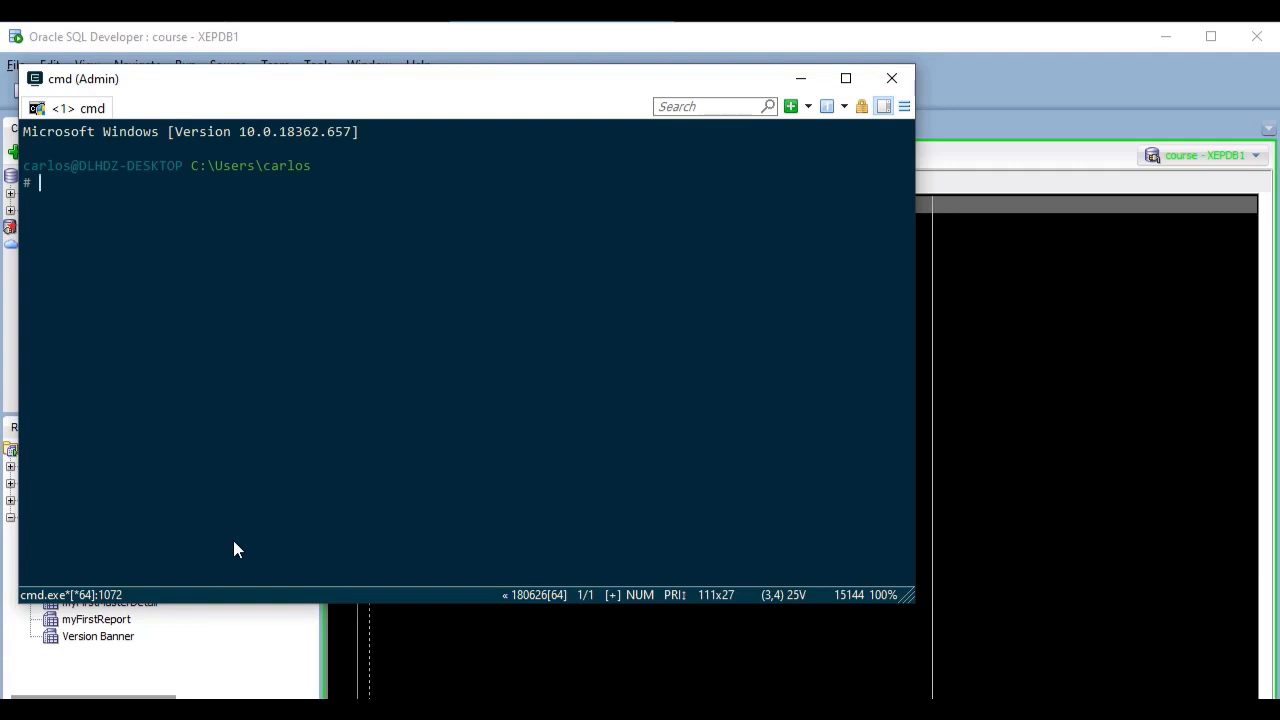
{"action": "type", "text": "c:\\us"}
{"action": "key", "text": "Tab"}
{"action": "type", "text": "\\car"}
{"action": "key", "text": "Tab"}
{"action": "type", "text": "\\"}
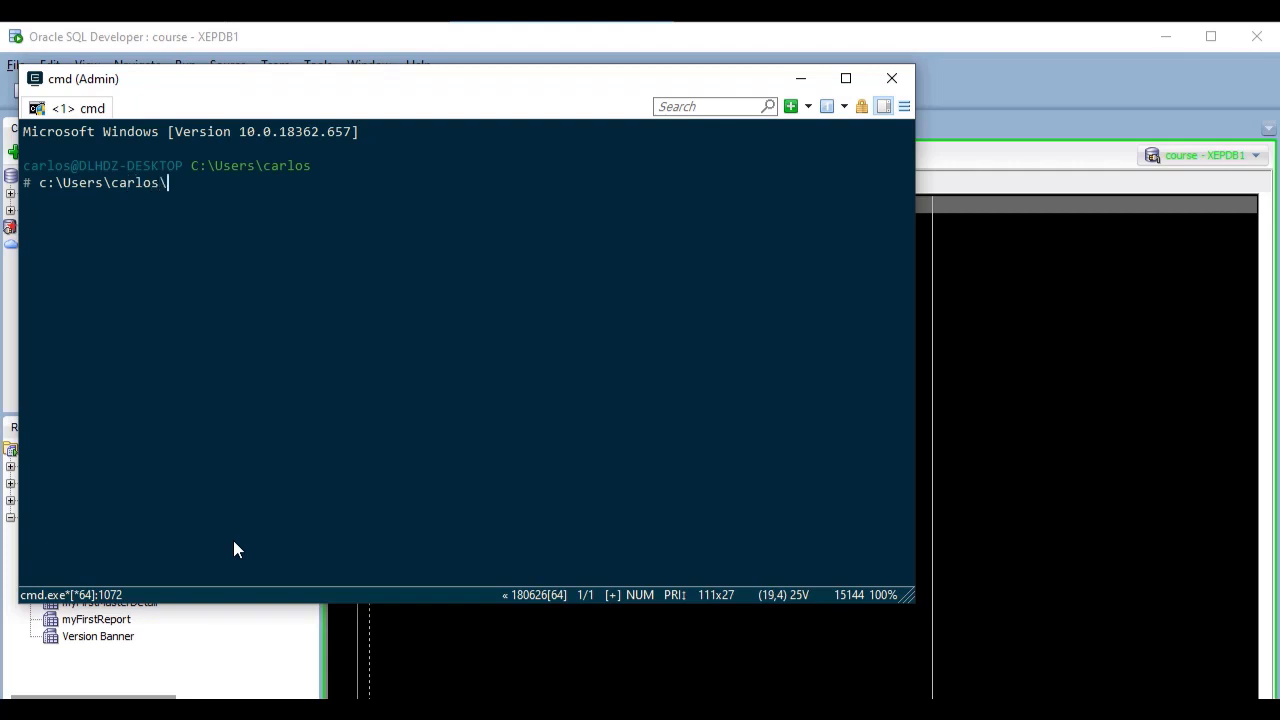
{"action": "key", "text": "Tab"}
{"action": "type", "text": "\\sql"}
{"action": "key", "text": "Tab"}
{"action": "key", "text": "Tab"}
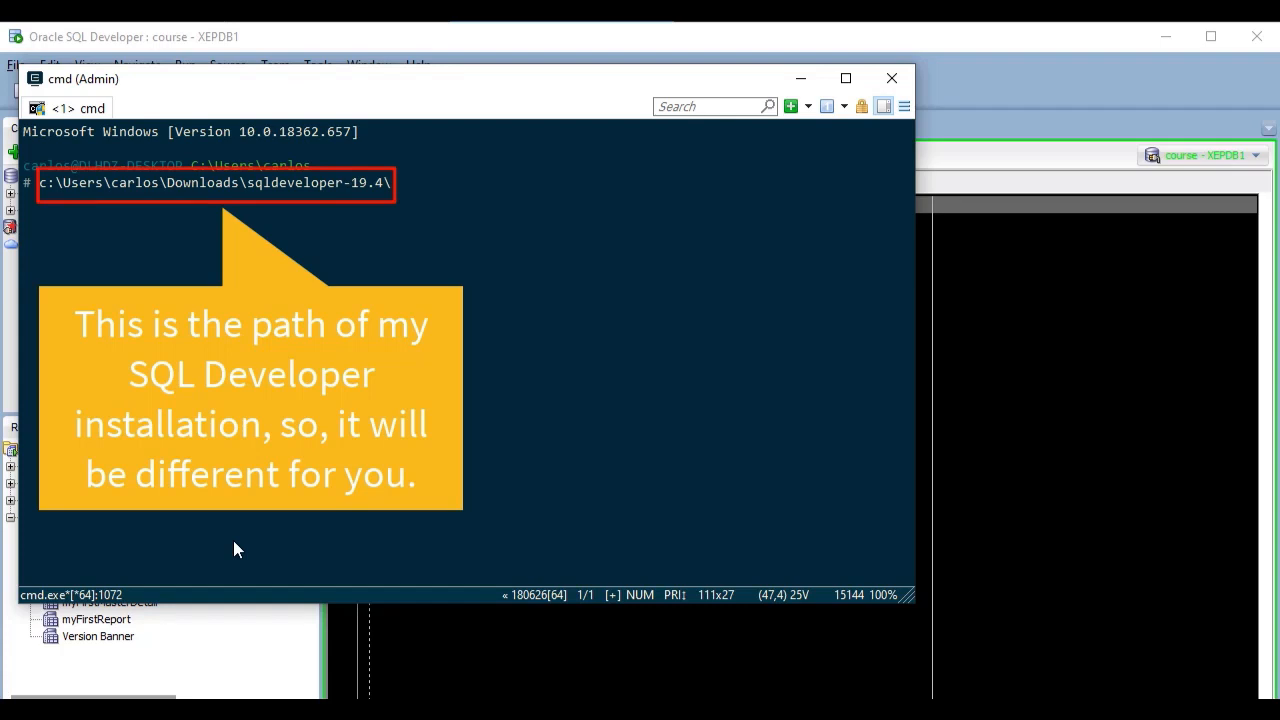
{"action": "type", "text": "sql"}
{"action": "key", "text": "Tab"}
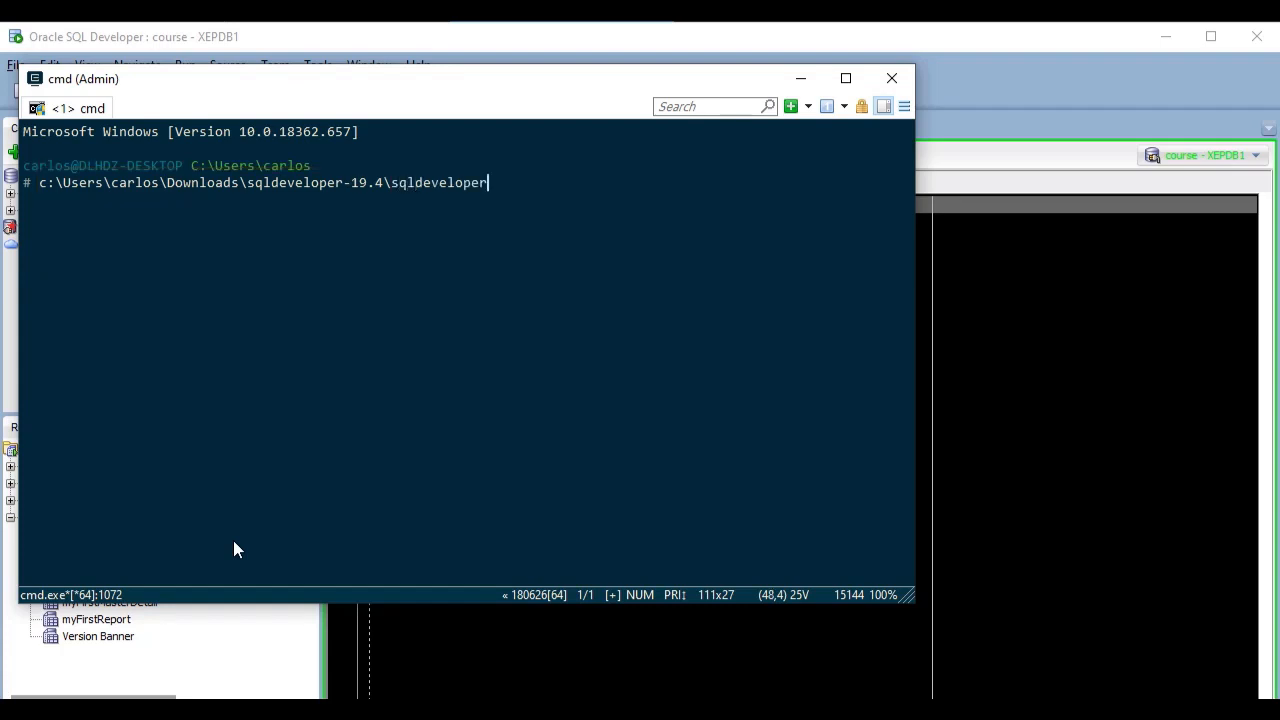
{"action": "type", "text": "\\sql"}
{"action": "key", "text": "Tab"}
{"action": "type", "text": "\\bin\\sdcli"}
- Complete and run the sdcli command with reports generate -report "Departments" -db "course - XEPDB1" -file departments.html
{"action": "type", "text": "reports generate "}
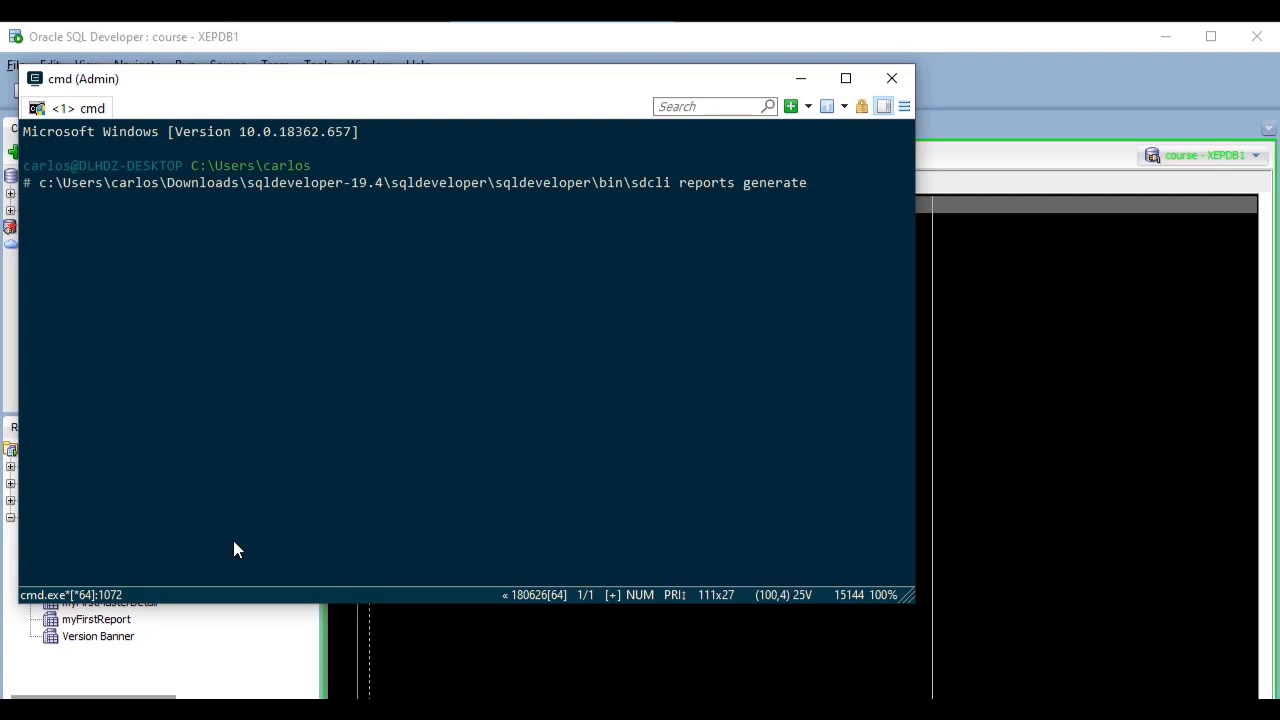
{"action": "type", "text": "-report \"Departments\""}
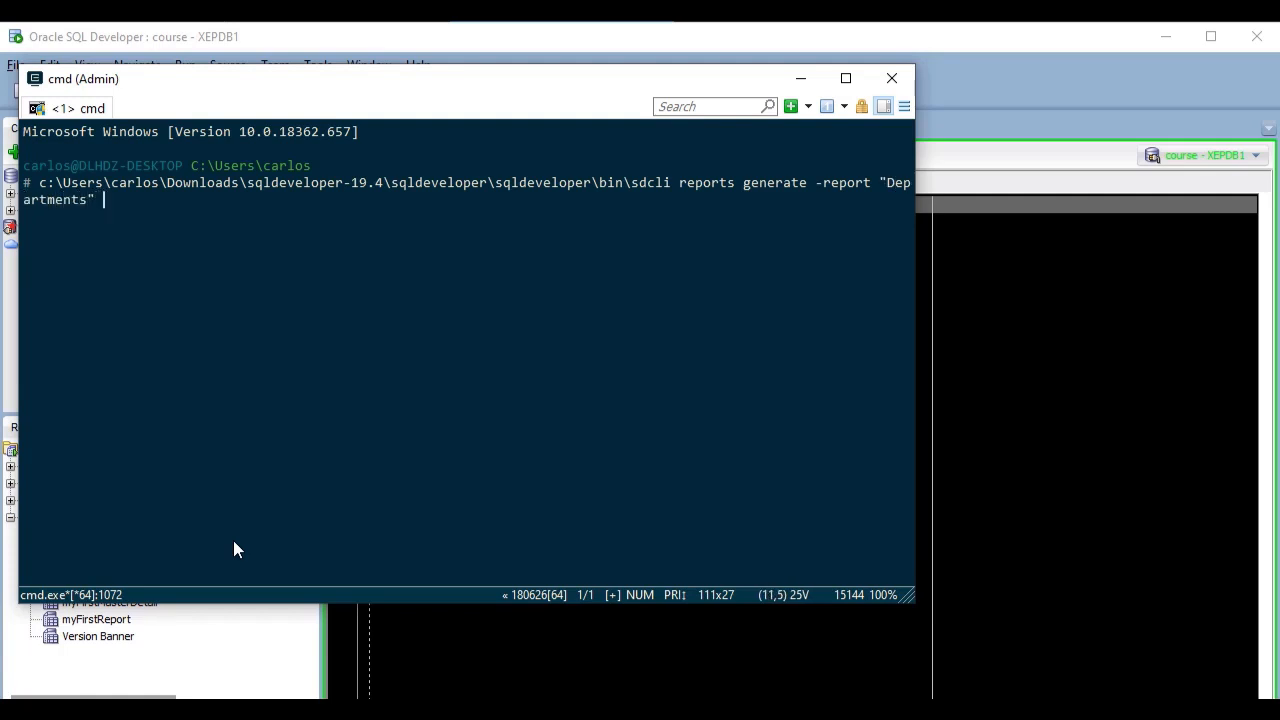
{"action": "type", "text": " -db \"course - XEPDB1\" "}
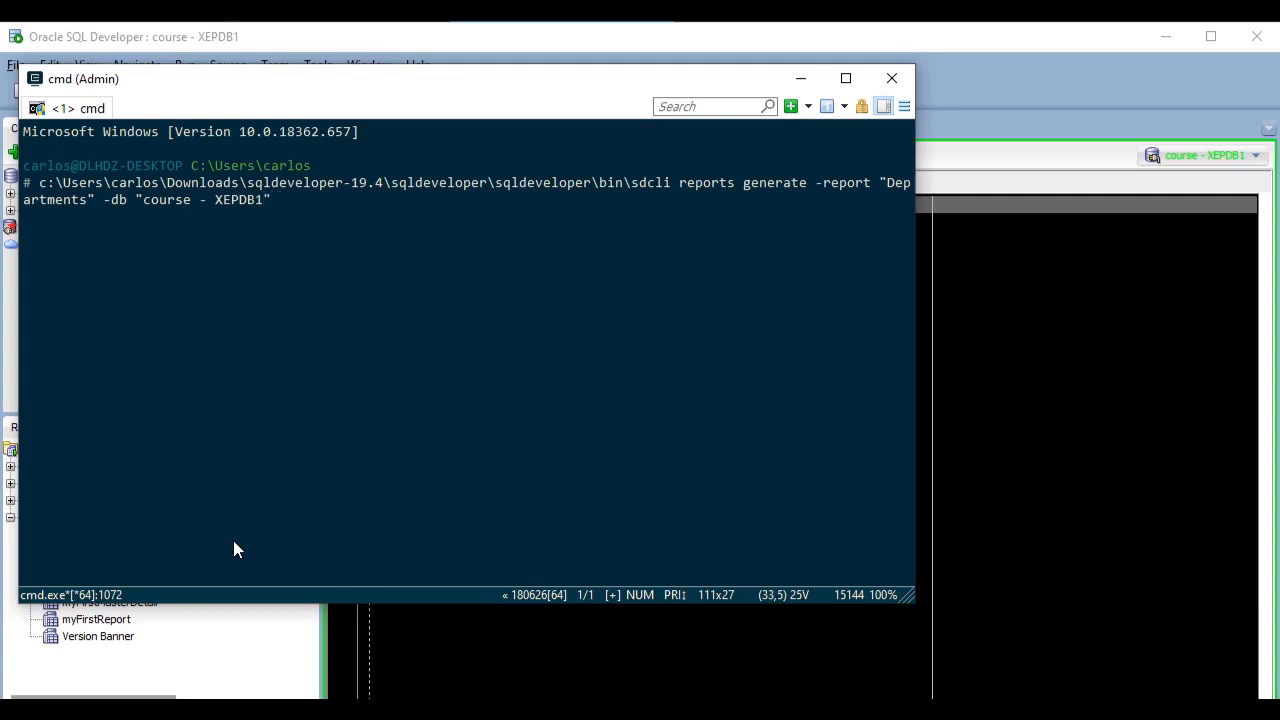
{"action": "type", "text": "-file"}
{"action": "type", "text": "departments.html"}
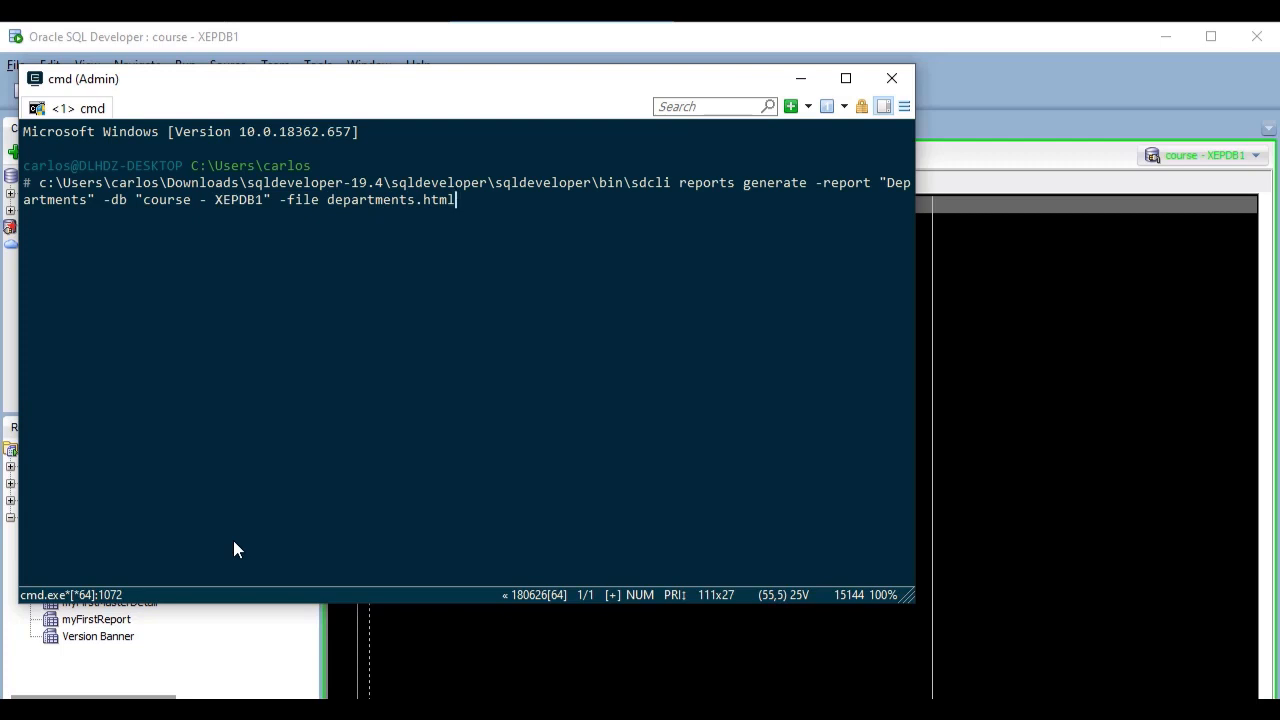
{"action": "key", "text": "Return"}
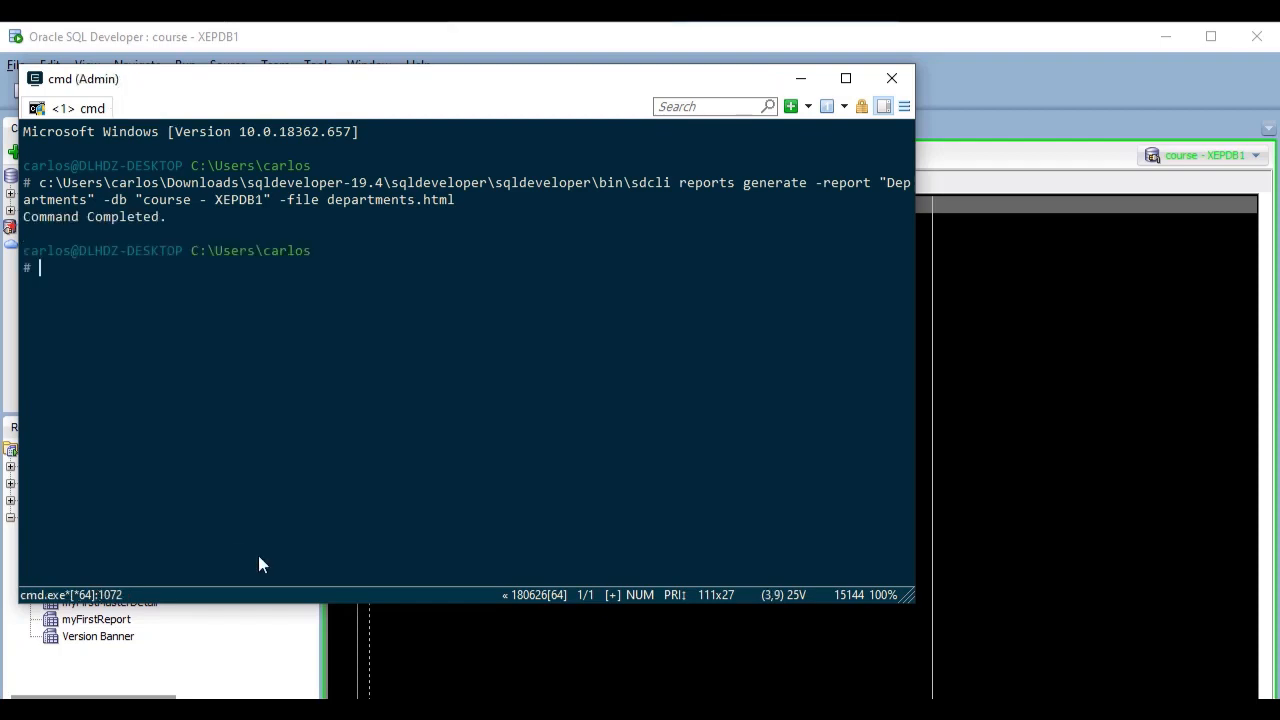
- Open departments.html from the SQL Developer bin folder in the browser and check the salary gauge for Research and Sales
{"action": "key", "text": "super+e"}
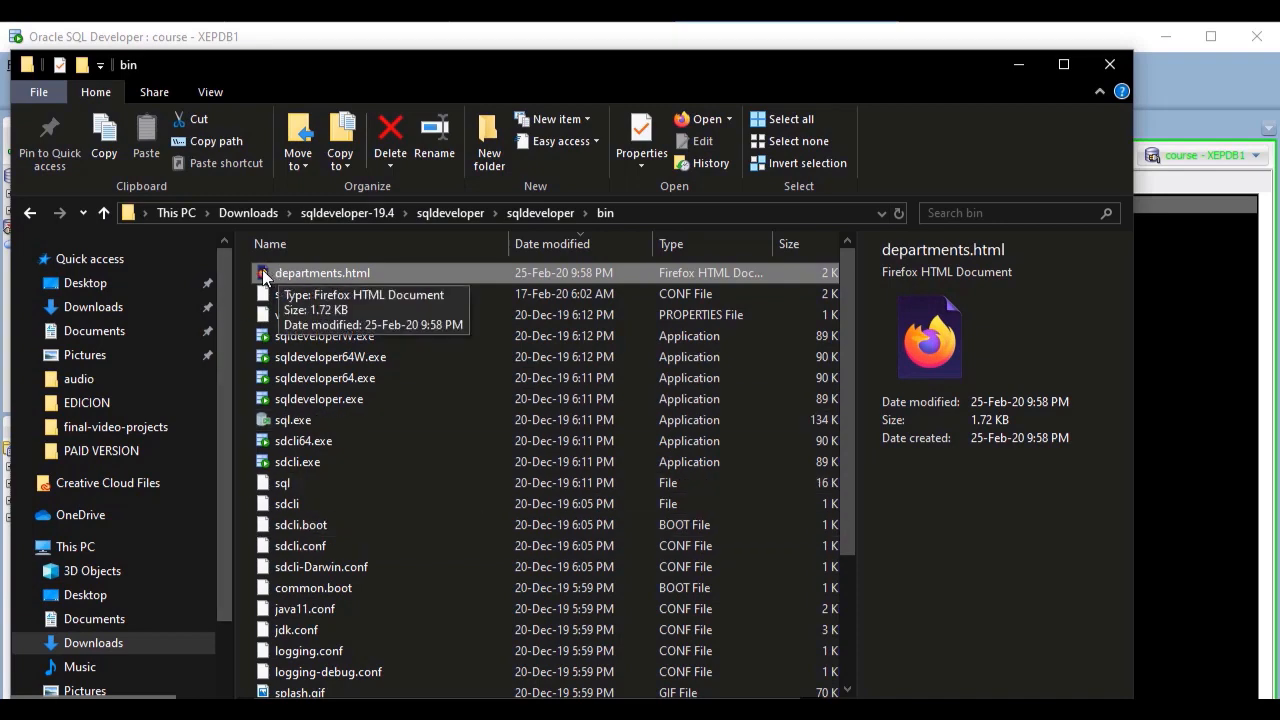
{"action": "double_click", "coordinate": [266, 277]}
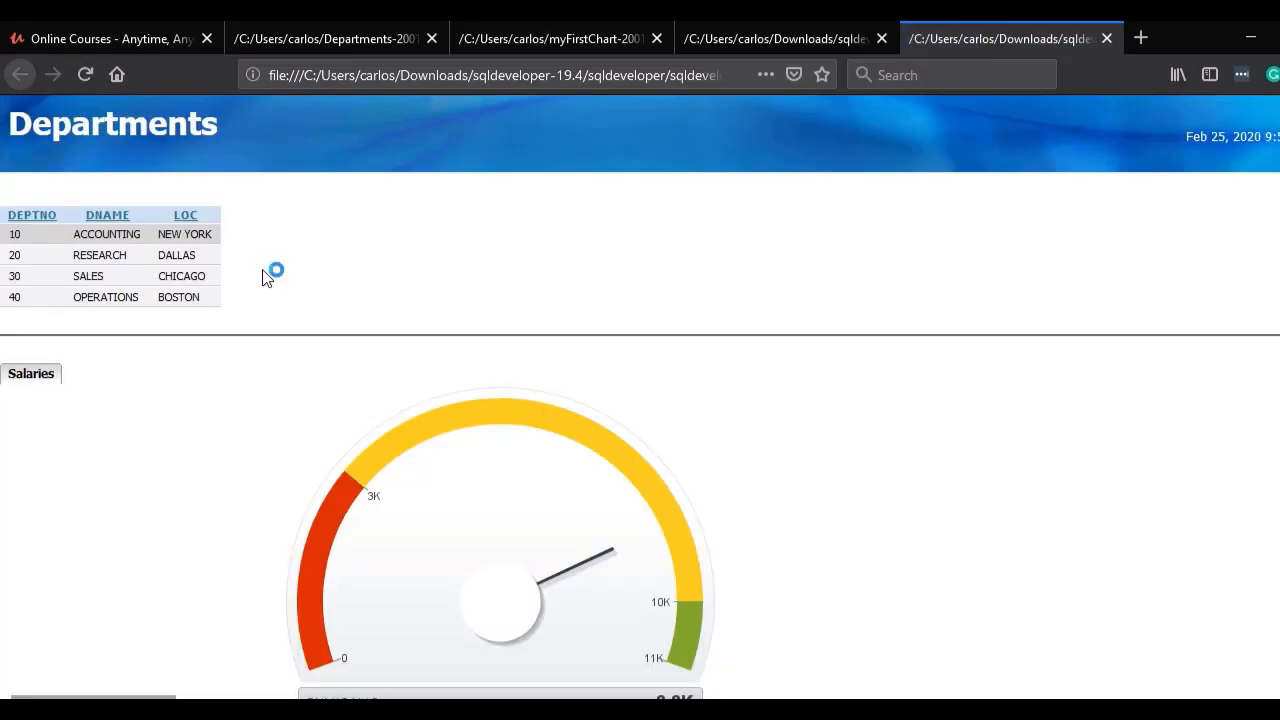
{"action": "left_click", "coordinate": [114, 254]}
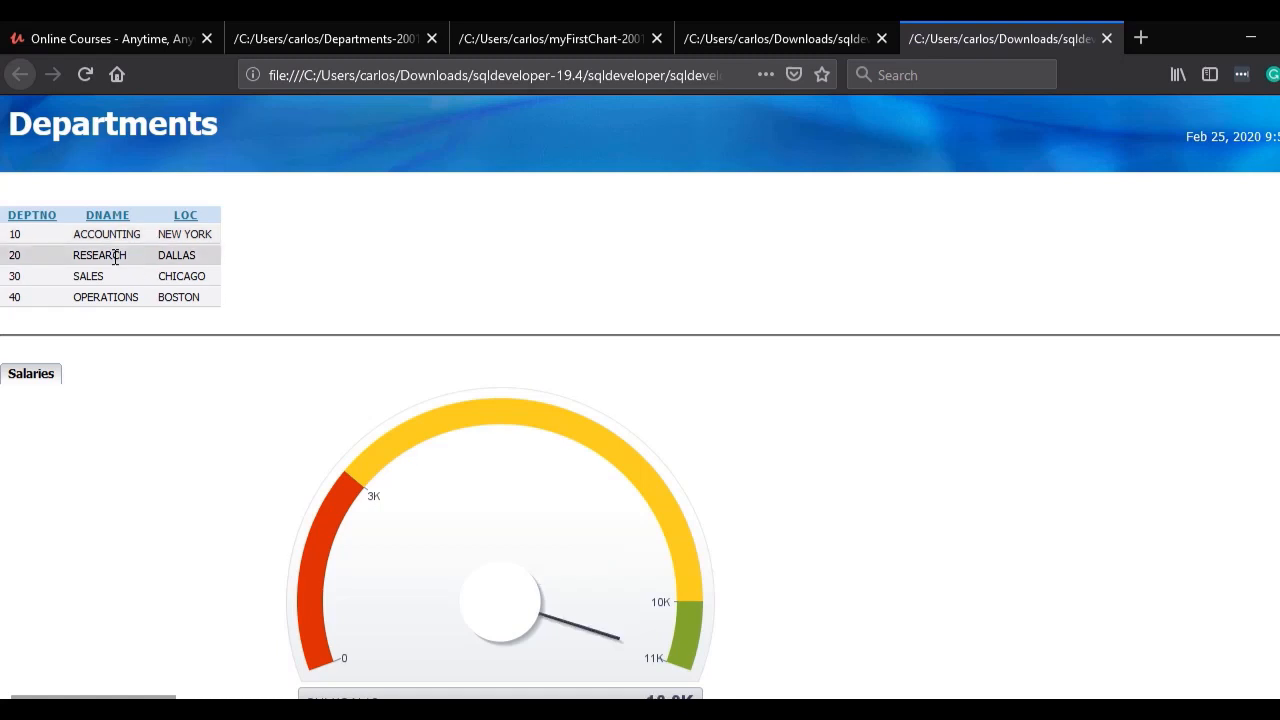
{"action": "left_click", "coordinate": [112, 277]}
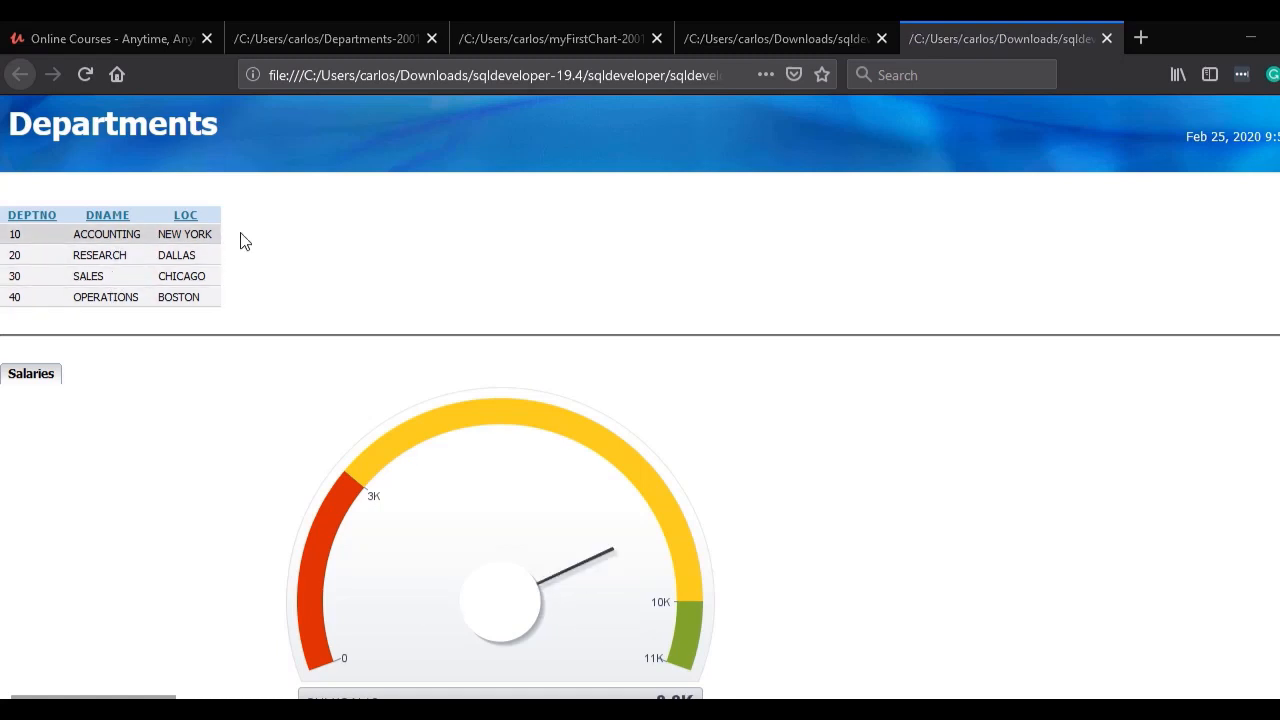
- Switch to SQL Developer and review the STRING_IS package body, the EMPLOYEES table columns and the queries in both course worksheets
{"action": "key", "text": "alt+Tab"}
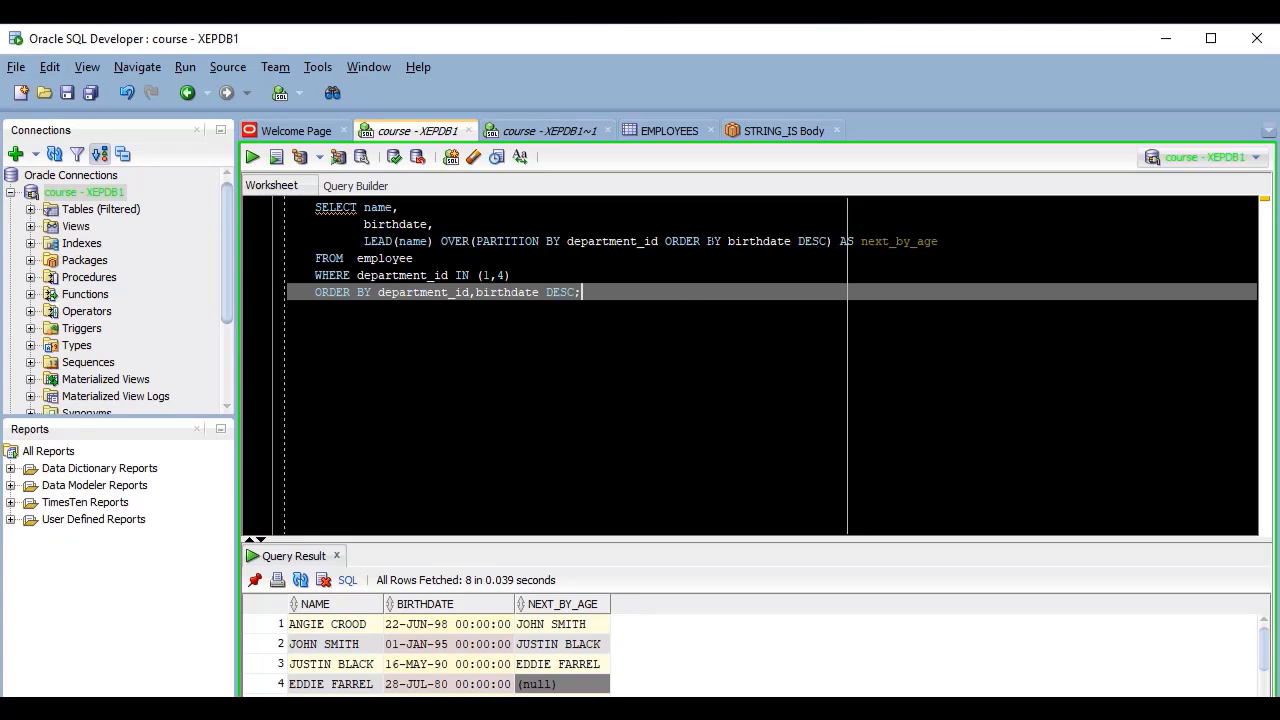
{"action": "left_click", "coordinate": [777, 128]}
{"action": "scroll", "coordinate": [747, 433], "scroll_direction": "down", "scroll_amount": 1}
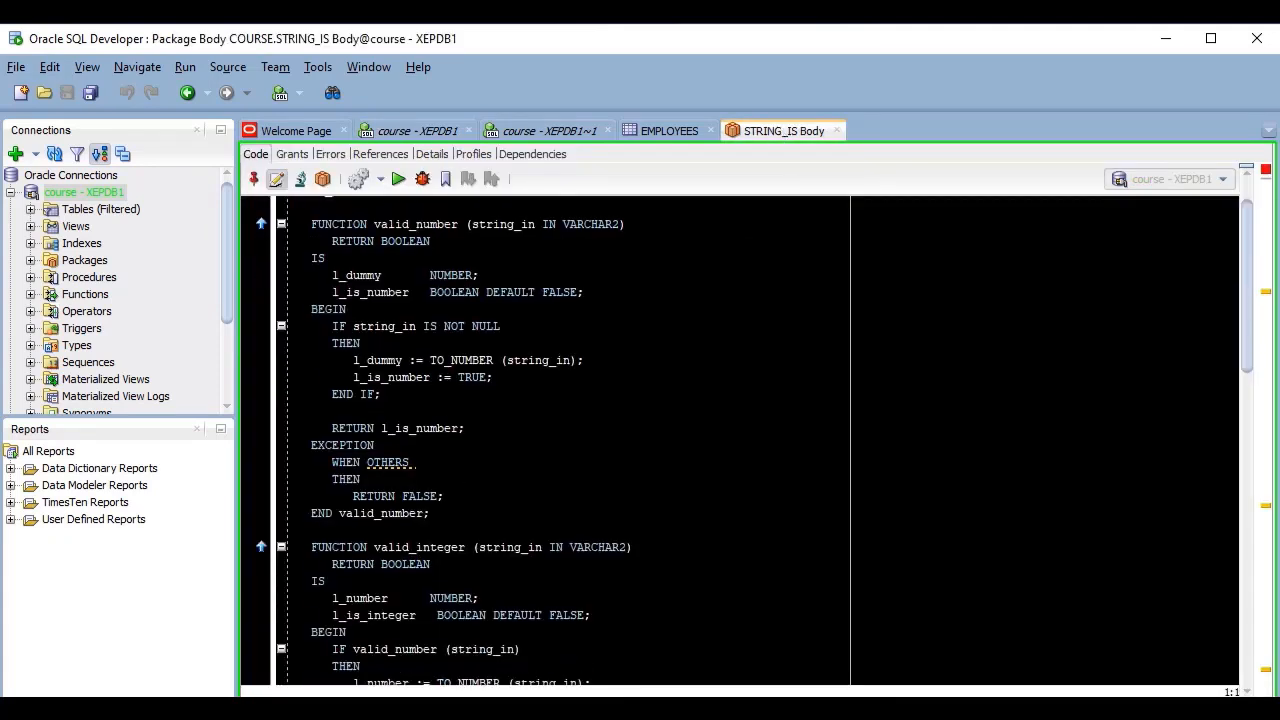
{"action": "scroll", "coordinate": [747, 433], "scroll_direction": "up", "scroll_amount": 1}
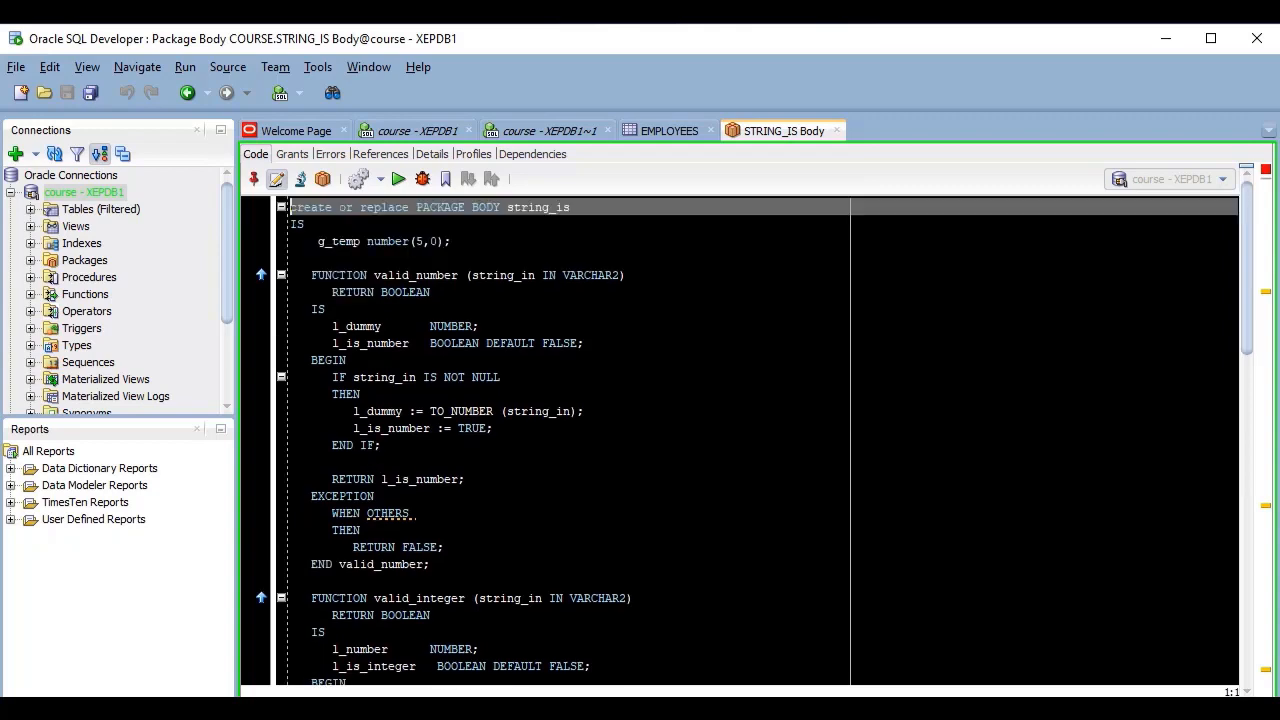
{"action": "left_click", "coordinate": [659, 135]}
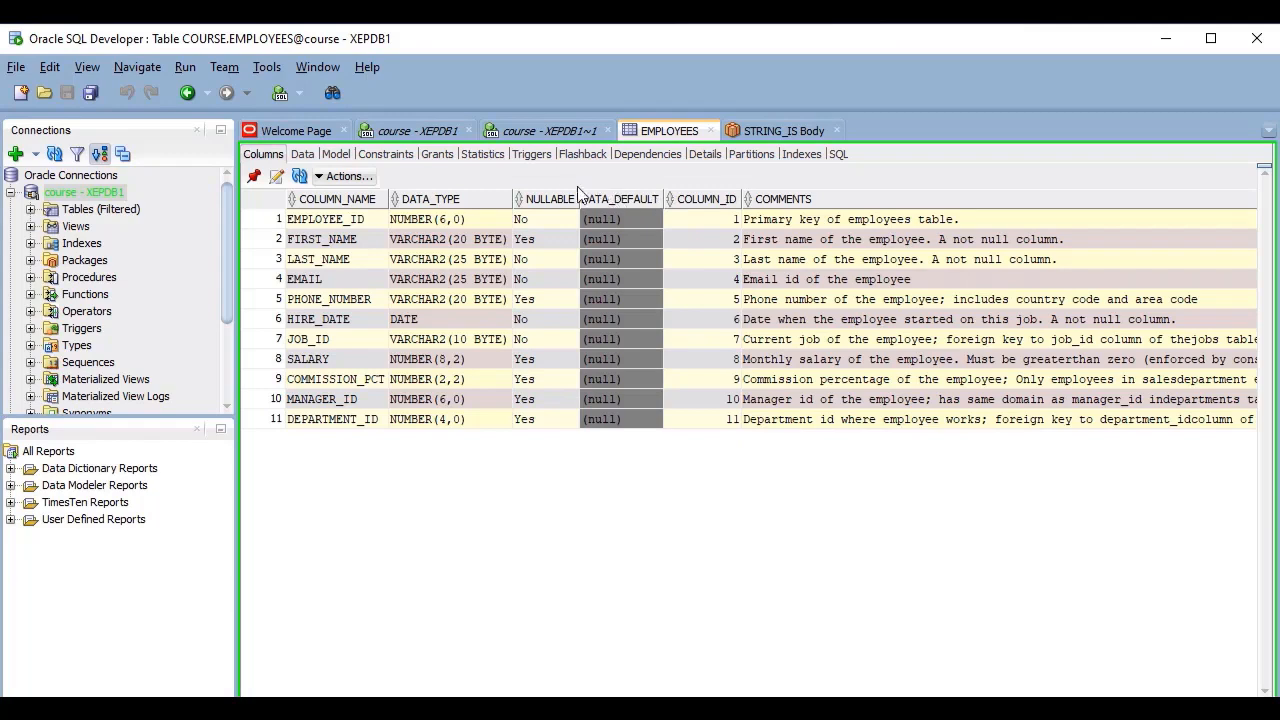
{"action": "left_click", "coordinate": [434, 137]}
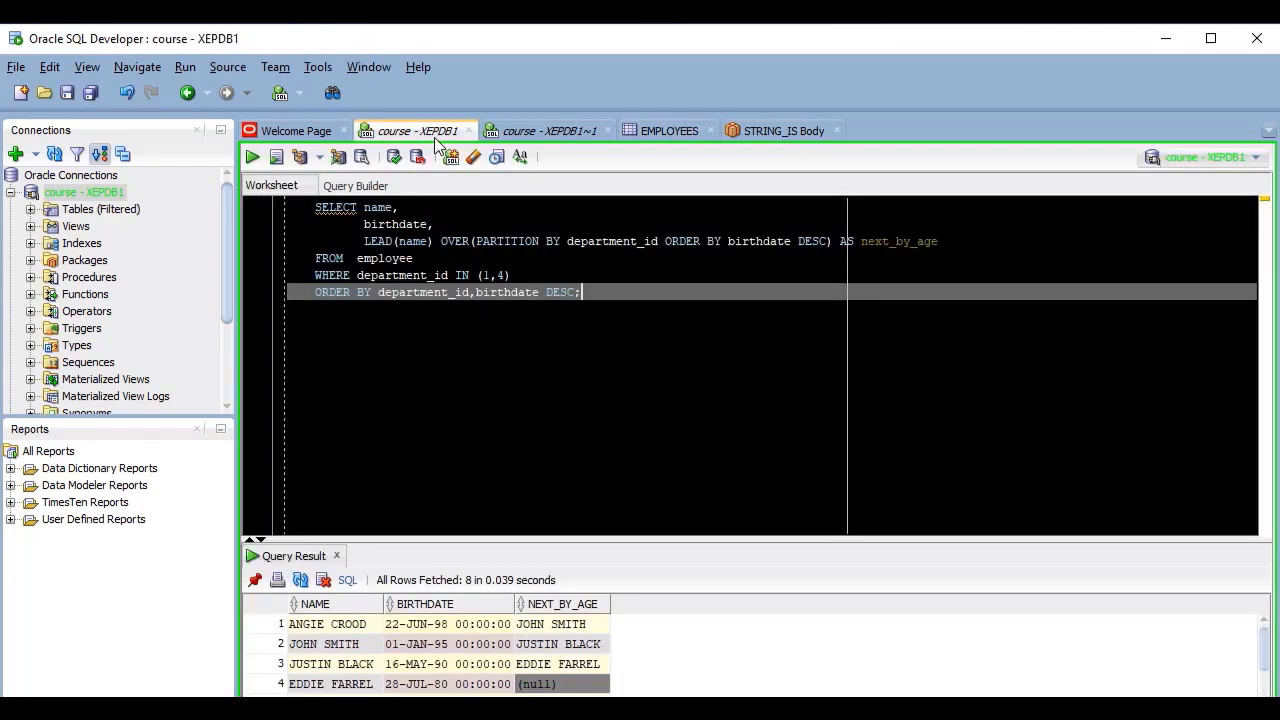
{"action": "left_click", "coordinate": [527, 128]}
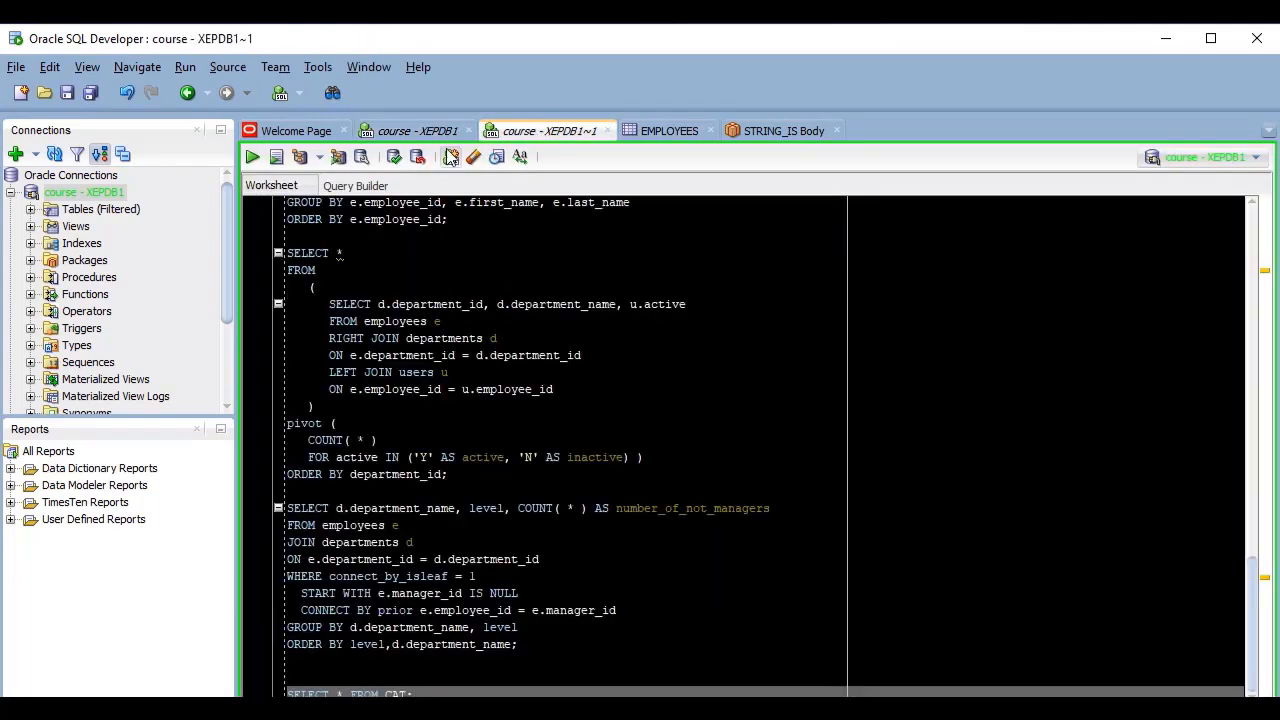
{"action": "left_click", "coordinate": [417, 135]}
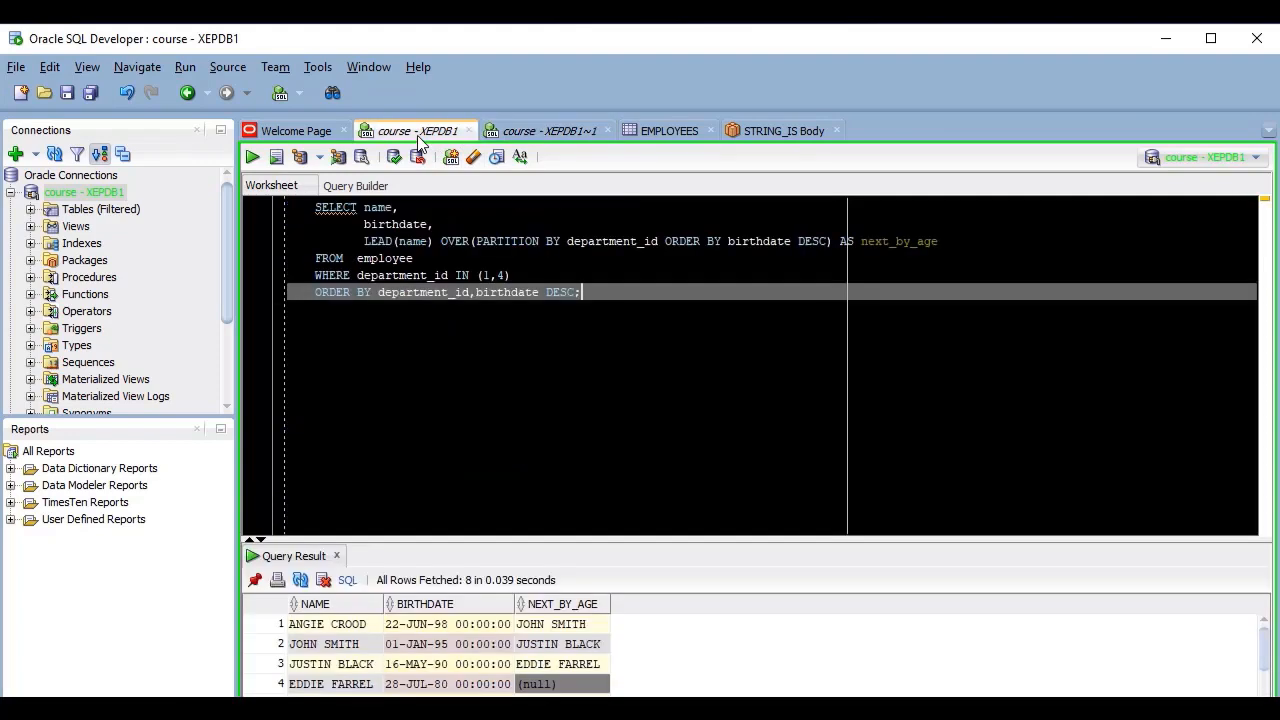
{"action": "left_click", "coordinate": [557, 134]}
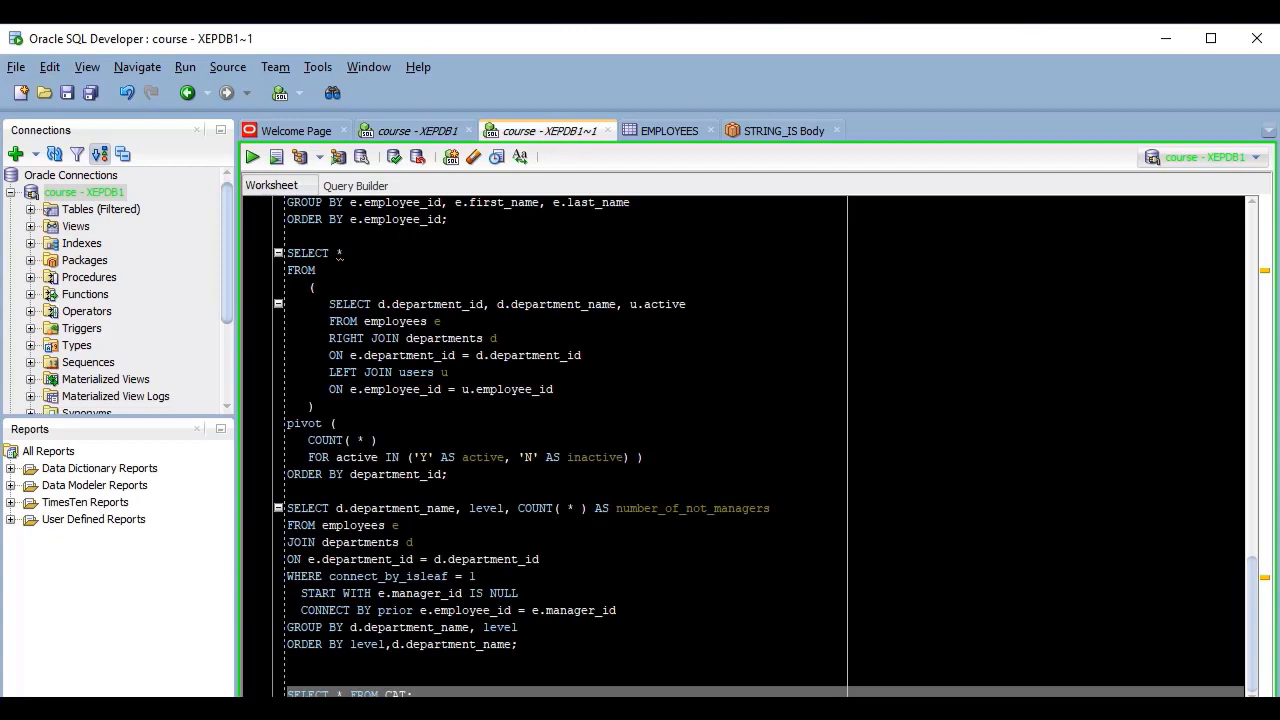
{"action": "left_click", "coordinate": [665, 131]}
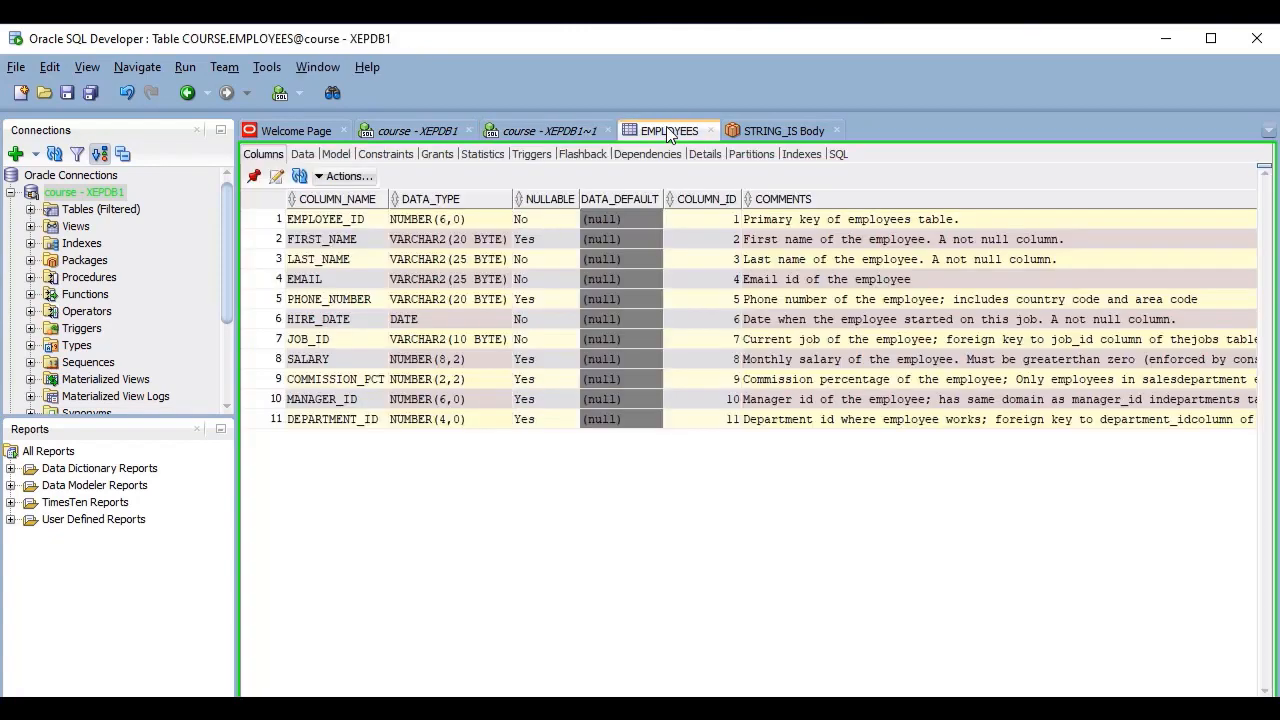
{"action": "left_click", "coordinate": [420, 131]}
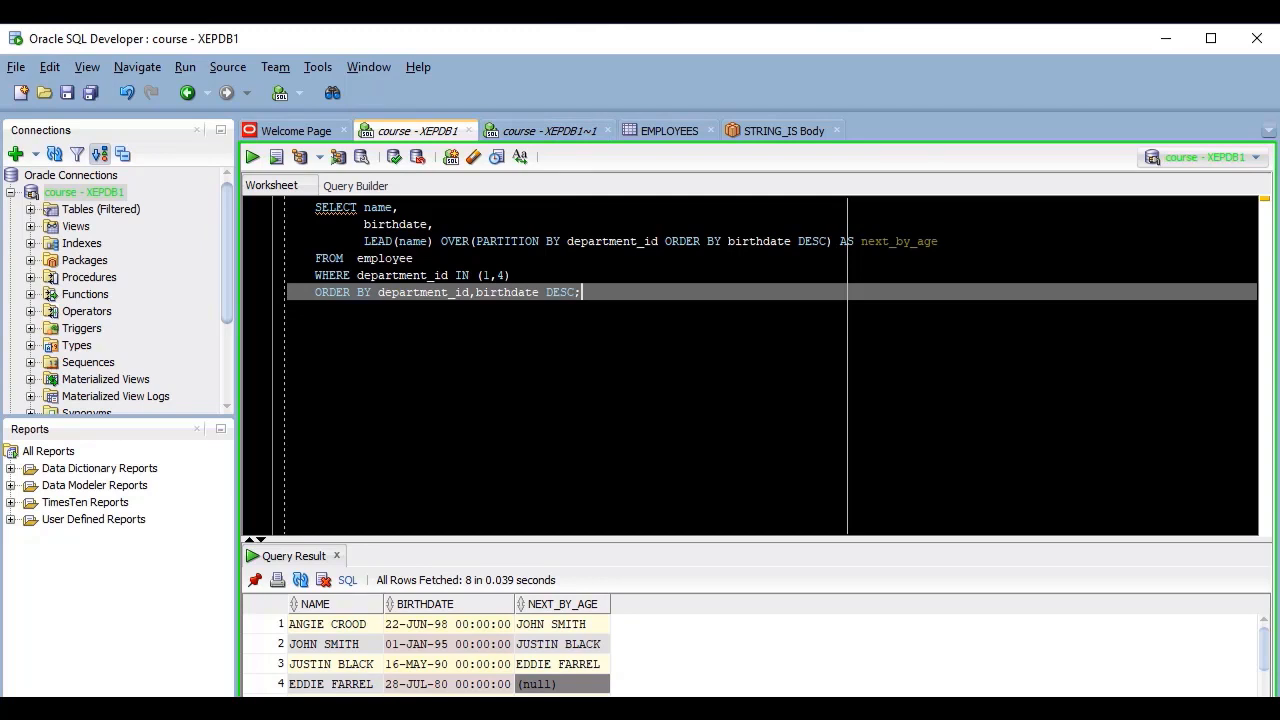
{"action": "left_click", "coordinate": [771, 132]}
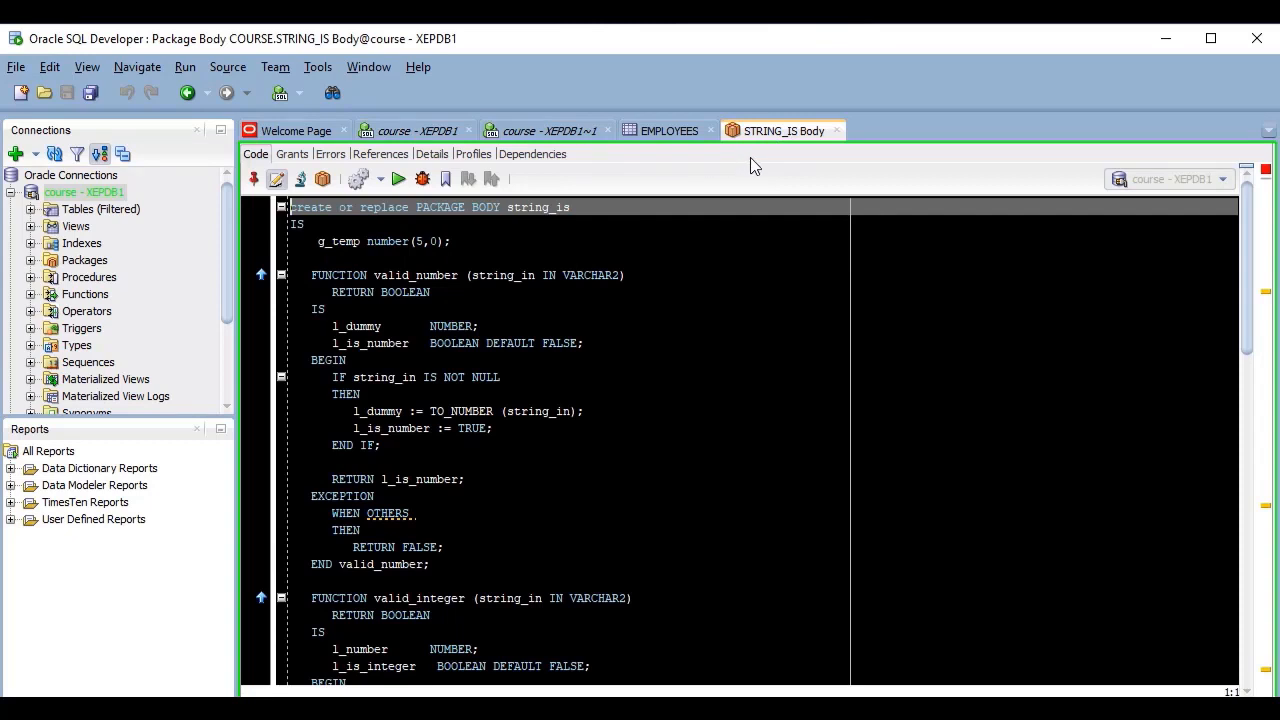
- Put the STRING_IS package body in a new document tab group and move the course - XEPDB1 worksheet into that group beside it
{"action": "right_click", "coordinate": [809, 130]}
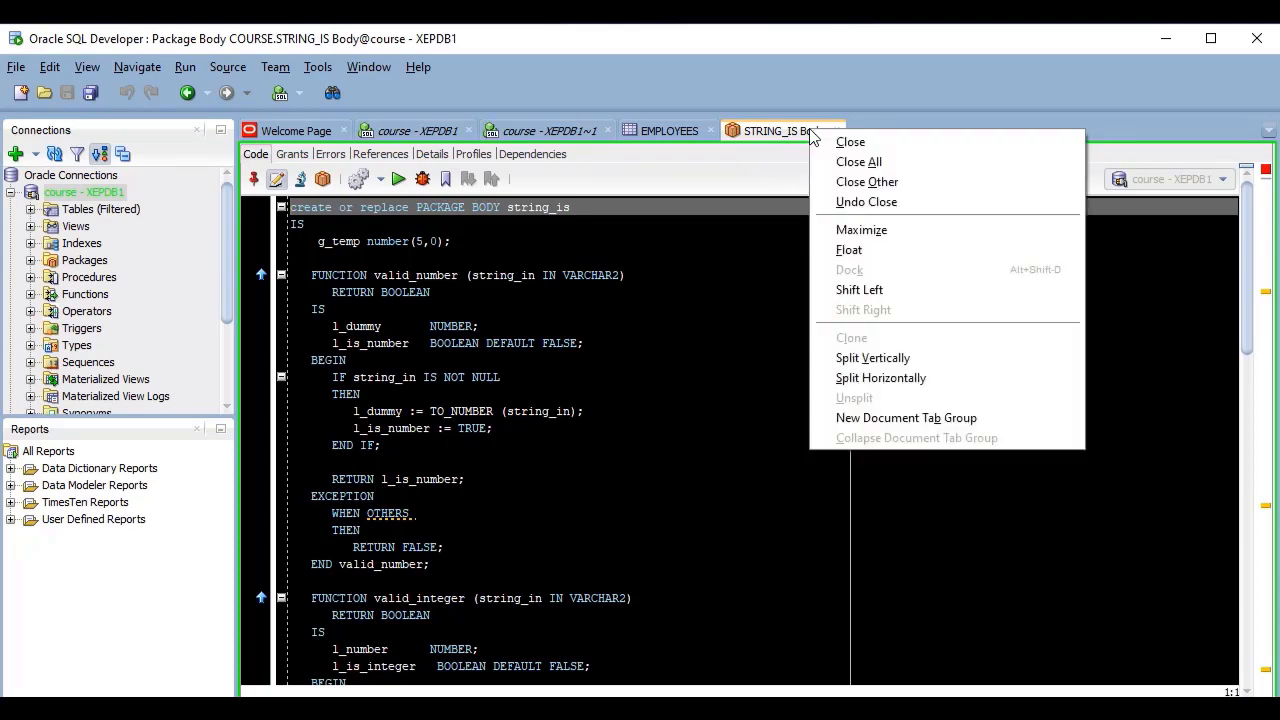
{"action": "left_click", "coordinate": [983, 418]}
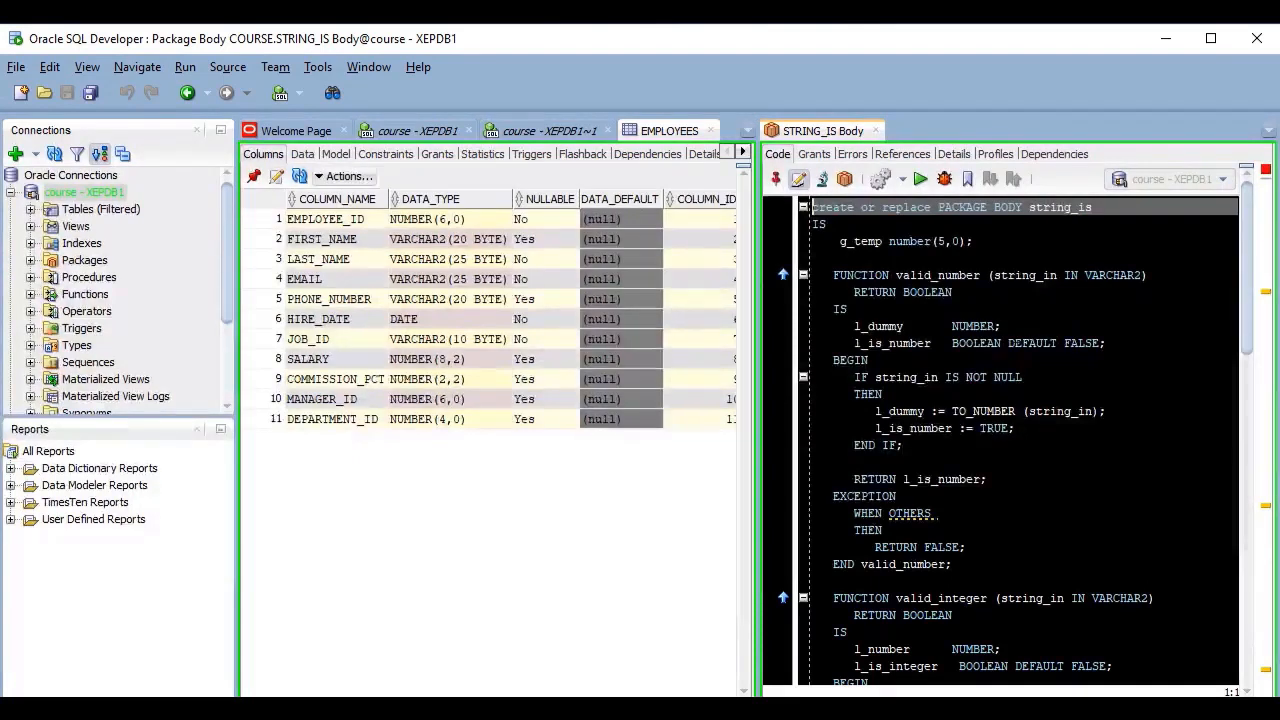
{"action": "left_click", "coordinate": [412, 130]}
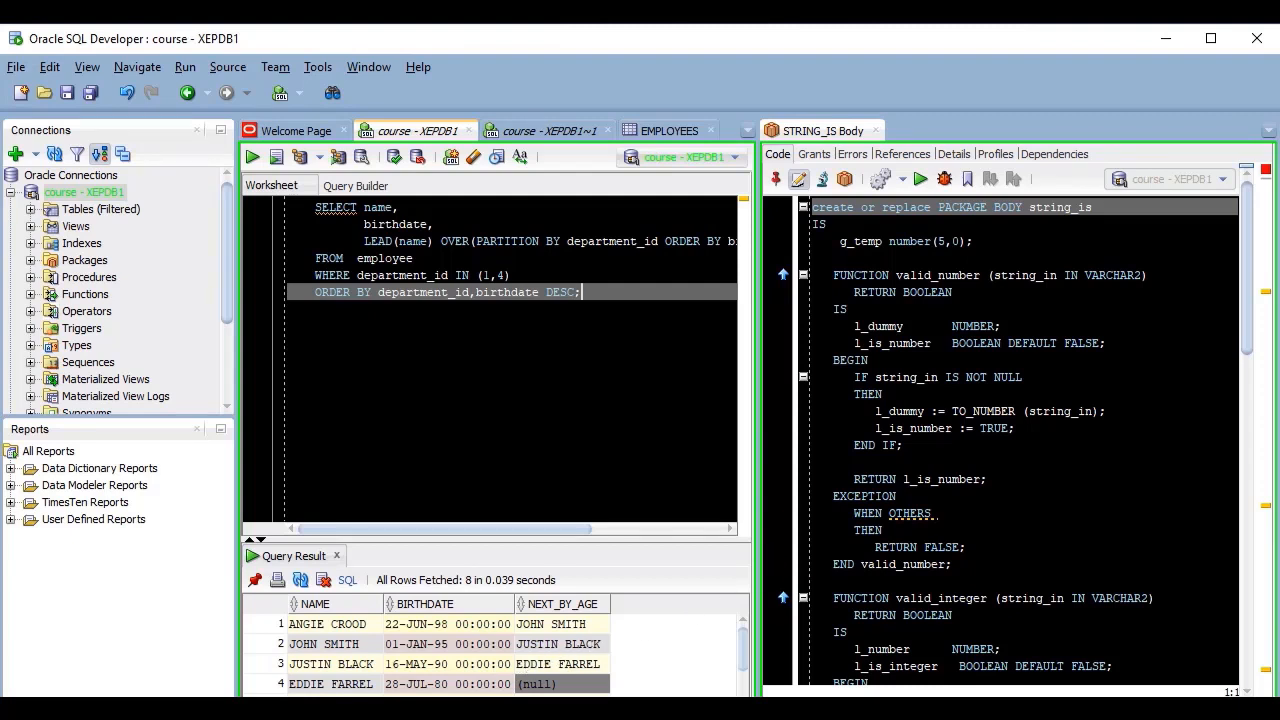
{"action": "left_click_drag", "start_coordinate": [418, 137], "coordinate": [865, 140]}
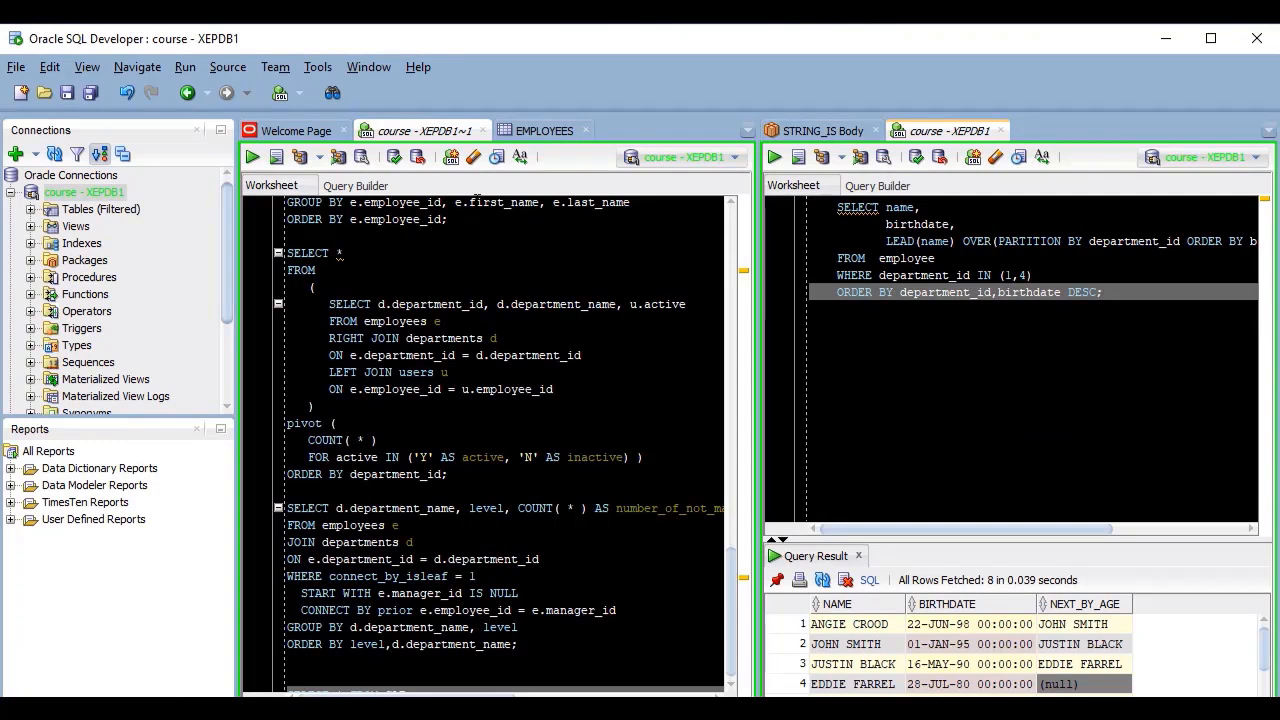
{"action": "left_click", "coordinate": [816, 137]}
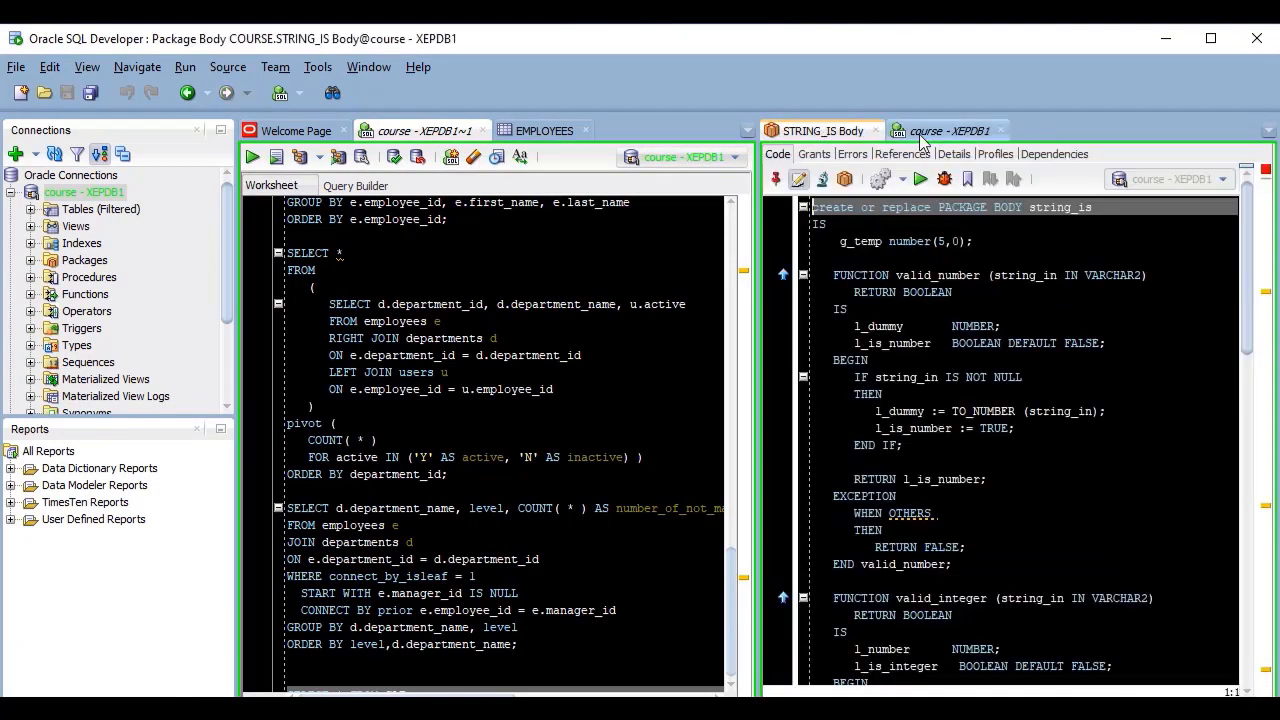
{"action": "left_click", "coordinate": [940, 135]}
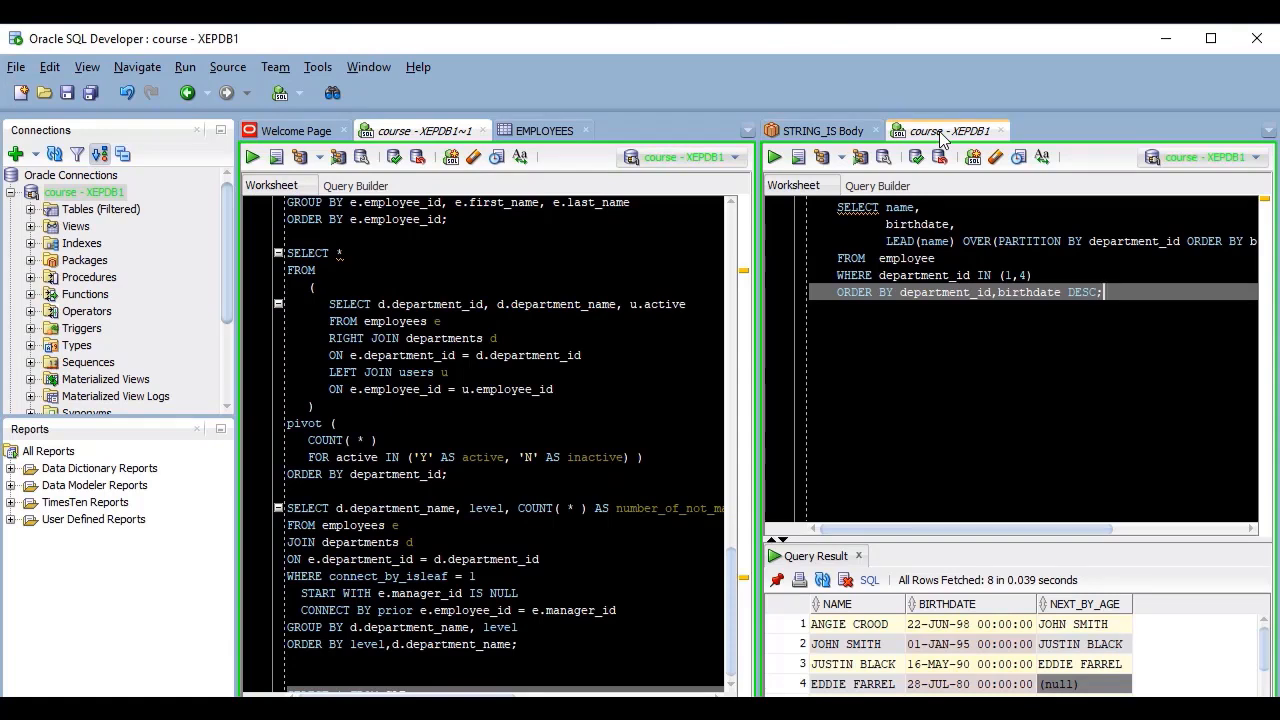
- Give the course - XEPDB1 worksheet its own document tab group, and move it into the Connections pane's group
{"action": "right_click", "coordinate": [940, 135]}
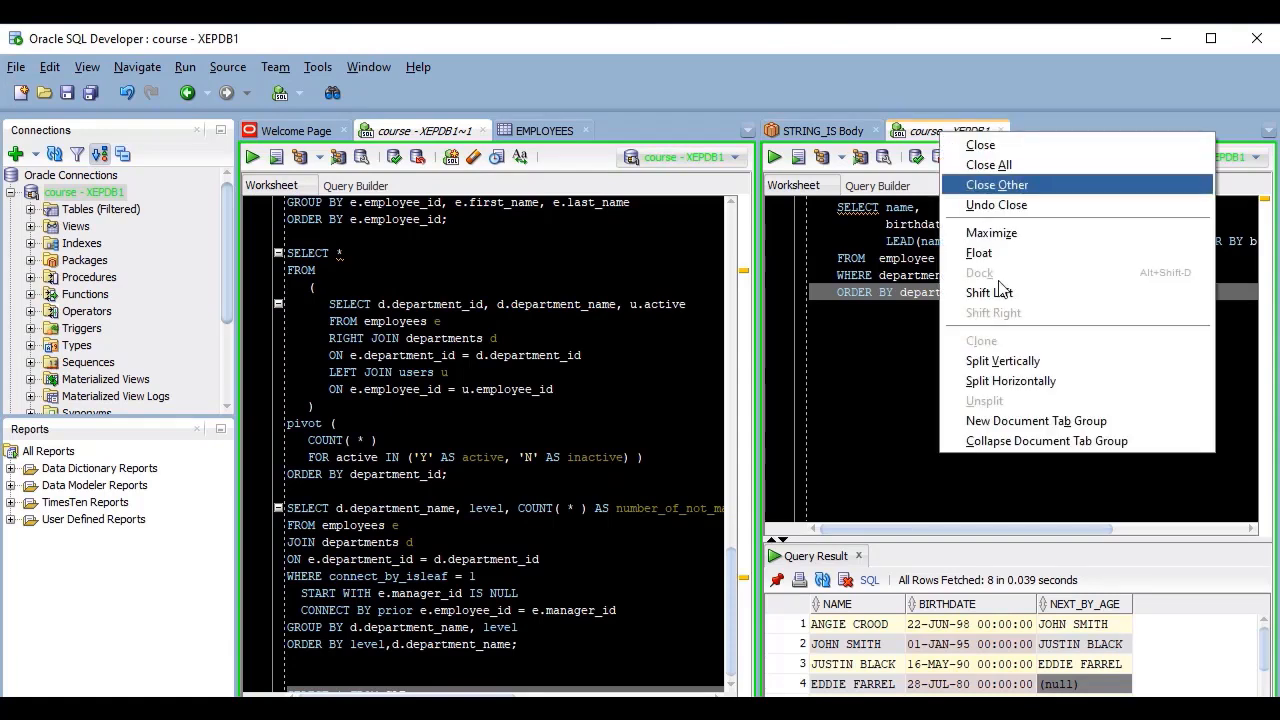
{"action": "left_click", "coordinate": [1037, 420]}
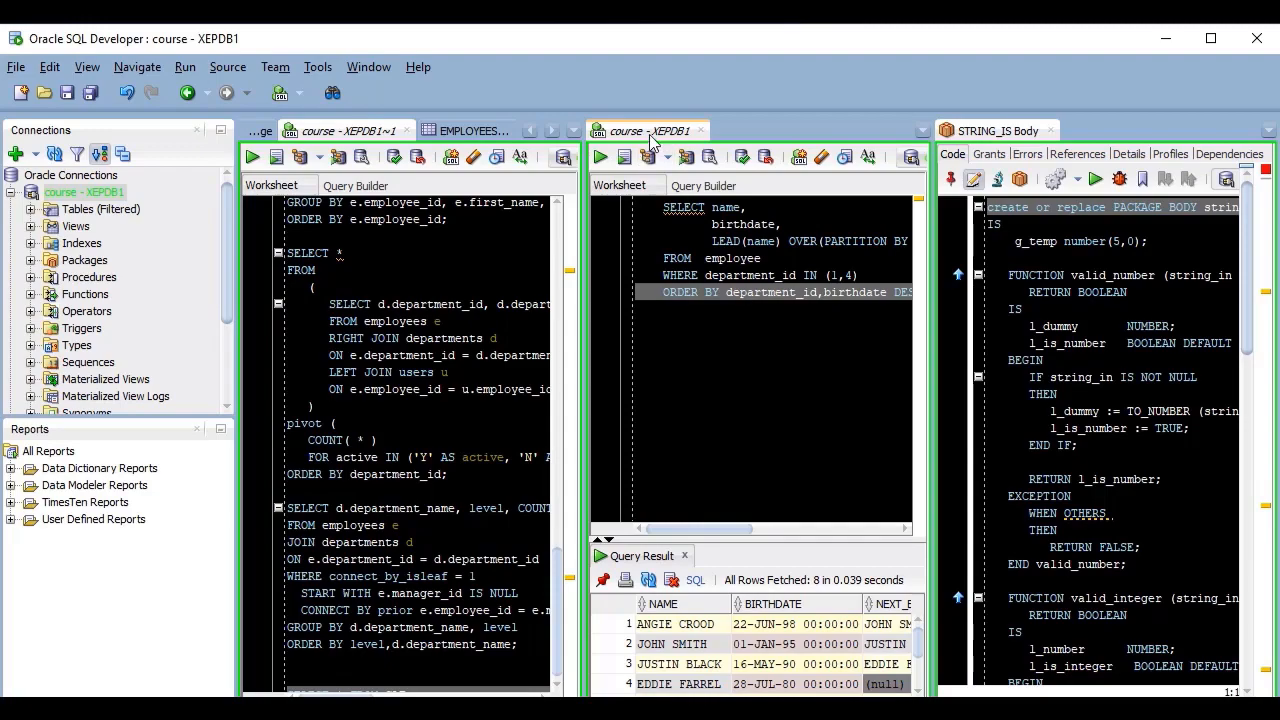
{"action": "left_click_drag", "start_coordinate": [650, 140], "coordinate": [120, 140]}
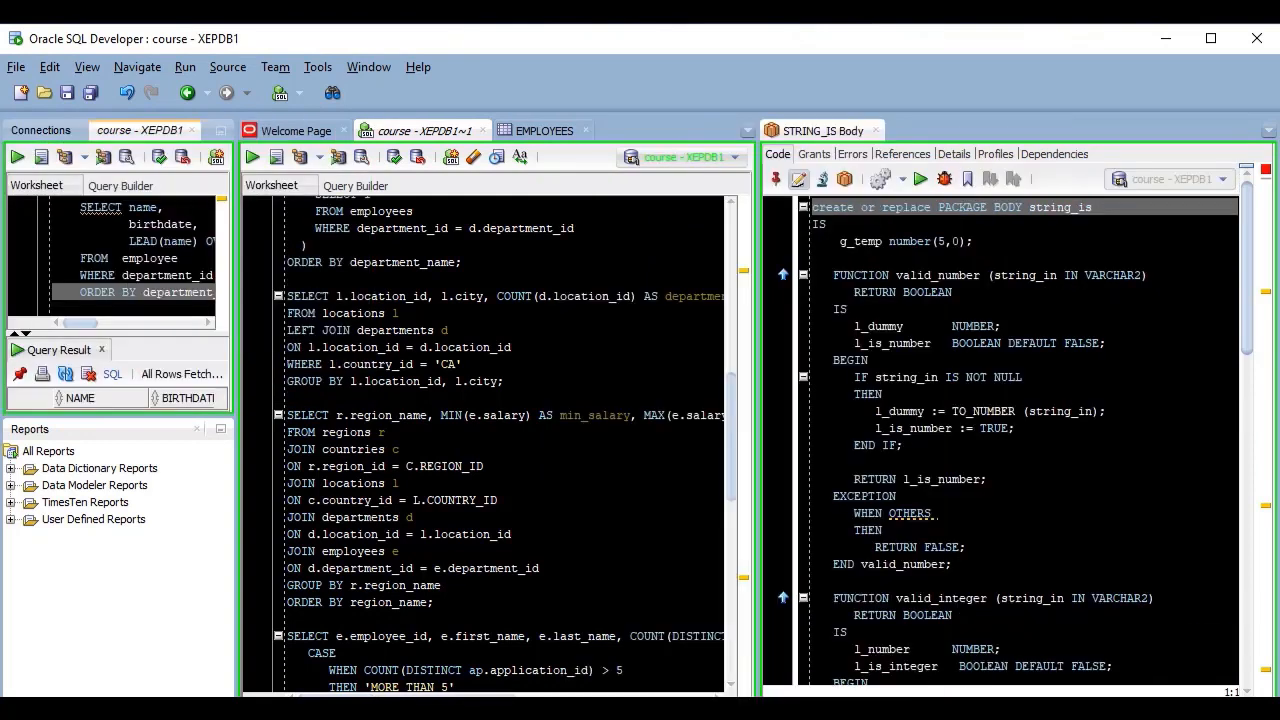
- Float the course - XEPDB1 worksheet, enlarge its window, and move it outside the main window and back over it
{"action": "right_click", "coordinate": [160, 132]}
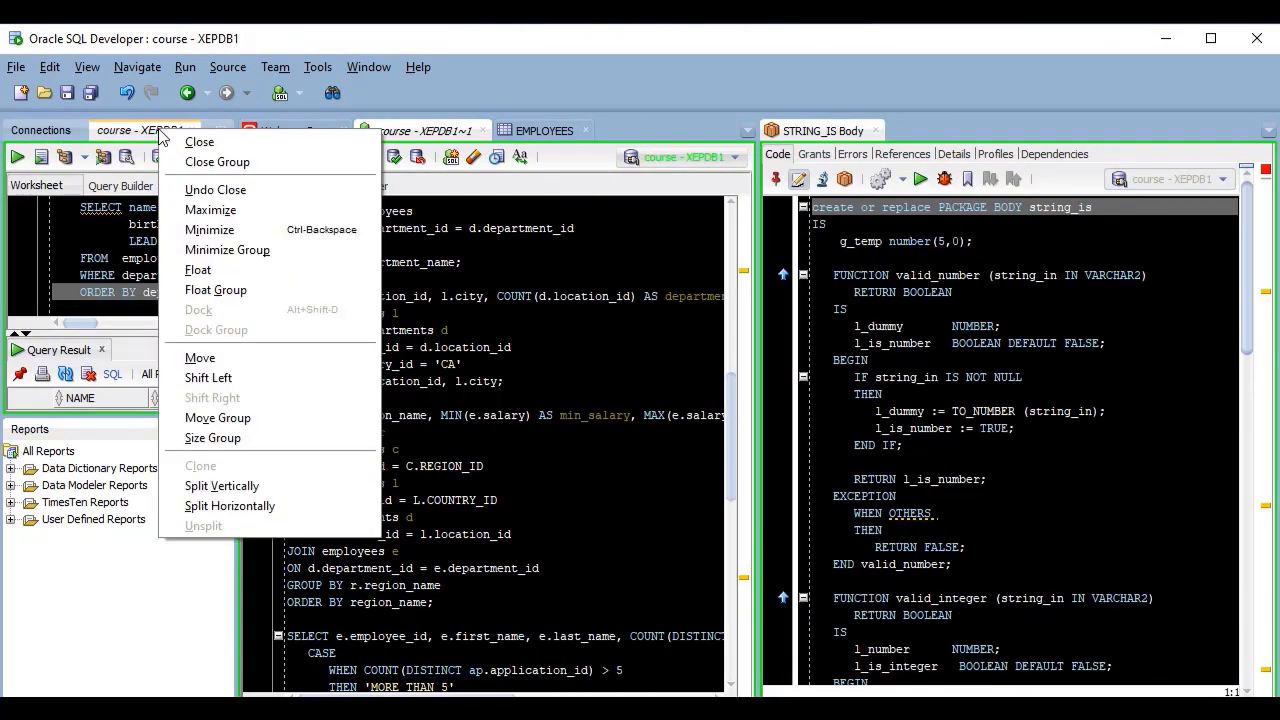
{"action": "left_click", "coordinate": [200, 270]}
{"action": "left_click_drag", "start_coordinate": [166, 157], "coordinate": [444, 119]}
{"action": "left_click_drag", "start_coordinate": [498, 366], "coordinate": [784, 674]}
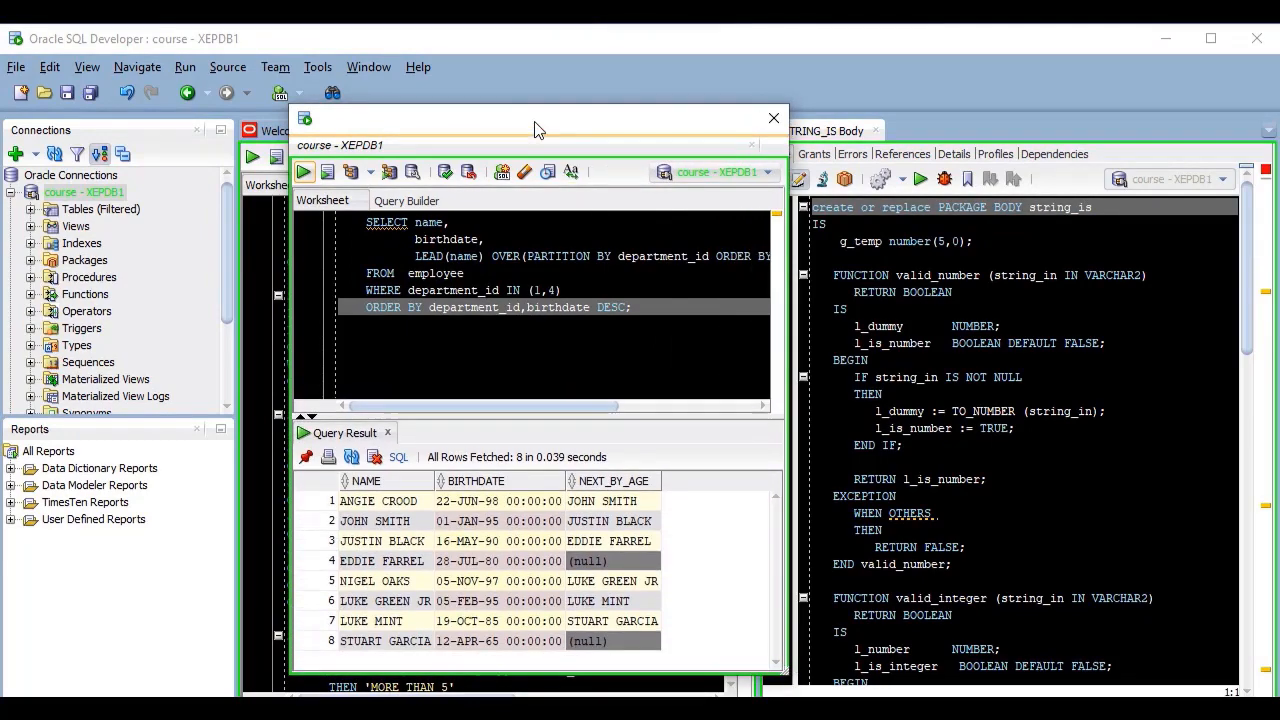
{"action": "left_click_drag", "start_coordinate": [535, 128], "coordinate": [1279, 190]}
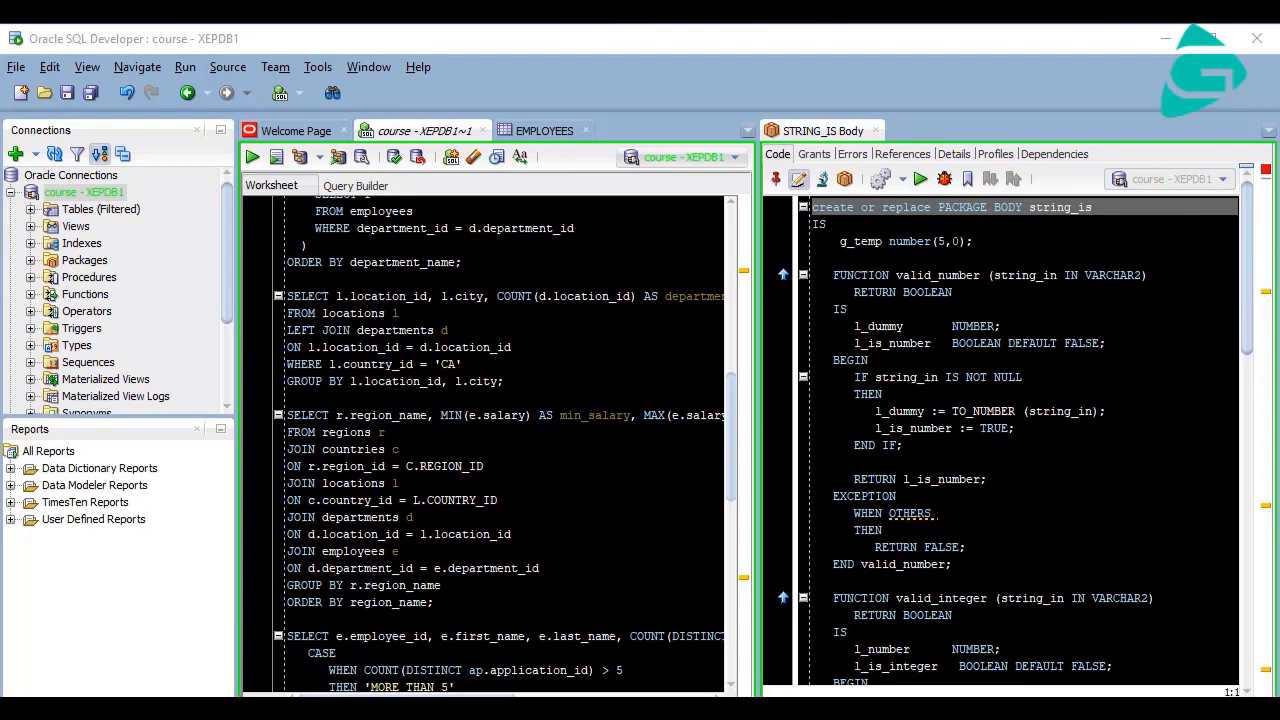
{"action": "left_click_drag", "start_coordinate": [1279, 150], "coordinate": [548, 148]}
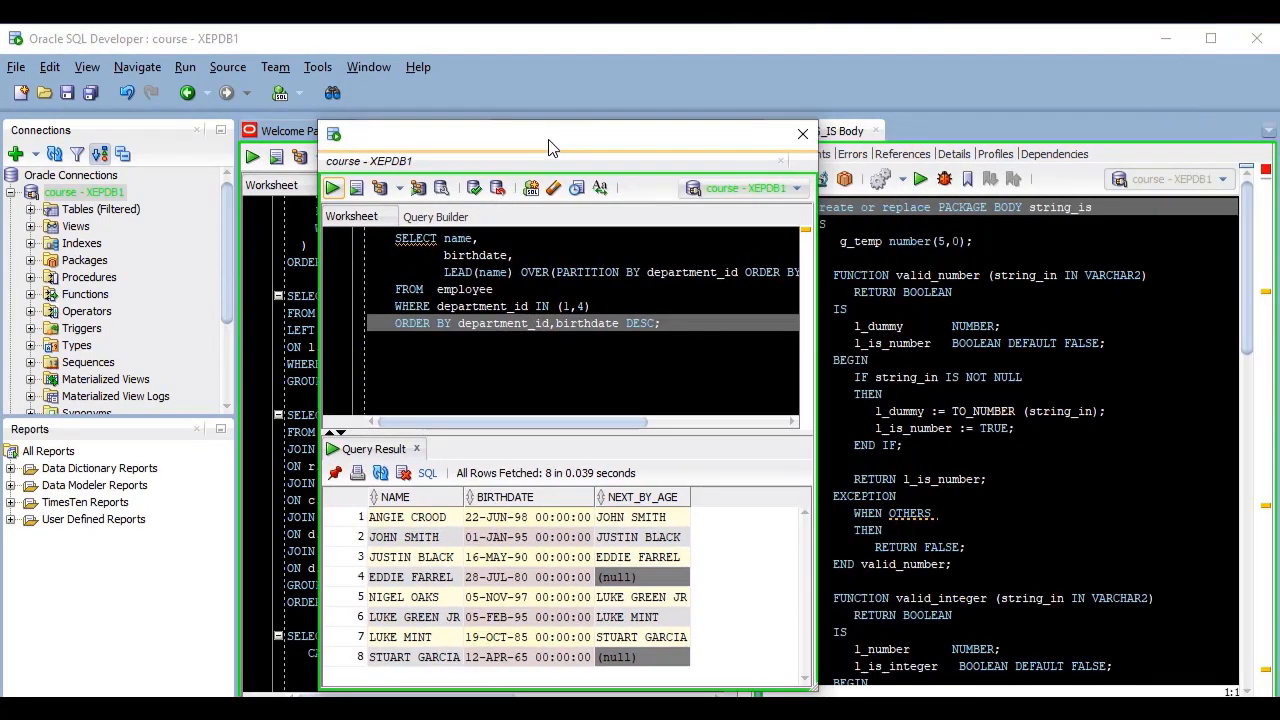
- Dock the floating course - XEPDB1 worksheet and return it to the editor group between the Welcome Page and course - XEPDB1~1
{"action": "right_click", "coordinate": [390, 170]}
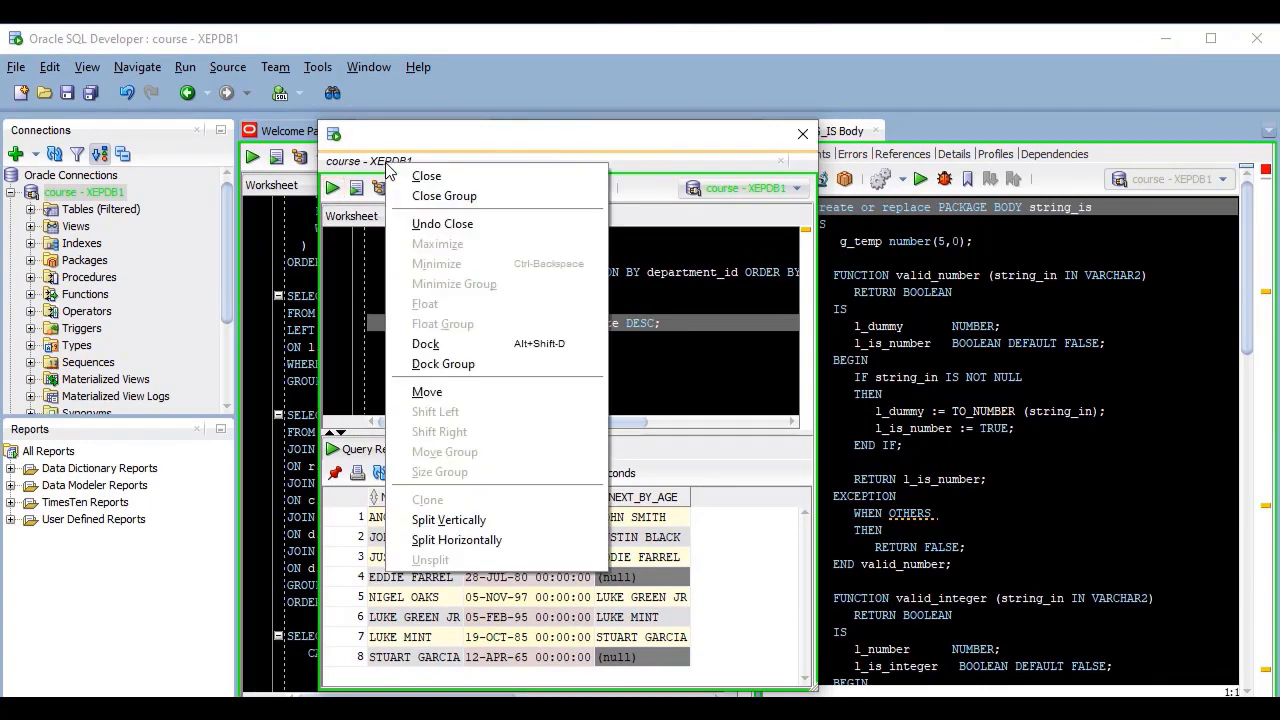
{"action": "left_click", "coordinate": [420, 346]}
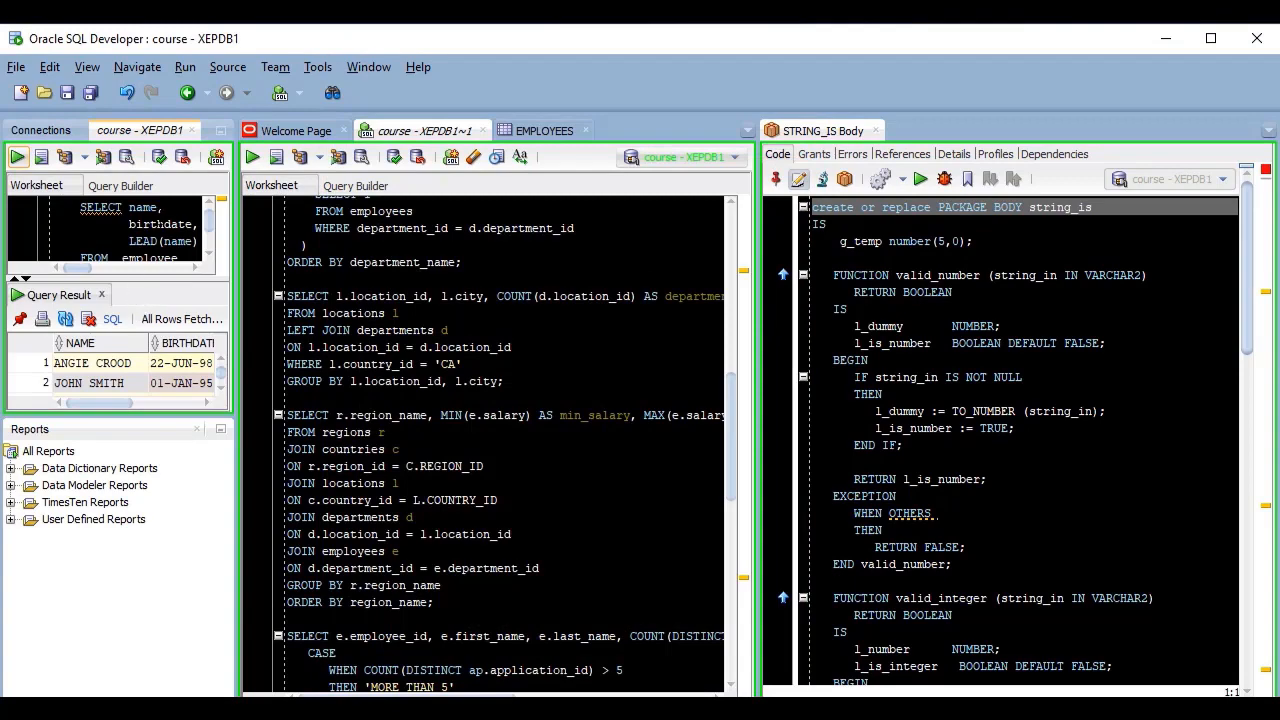
{"action": "left_click_drag", "start_coordinate": [150, 140], "coordinate": [476, 135]}
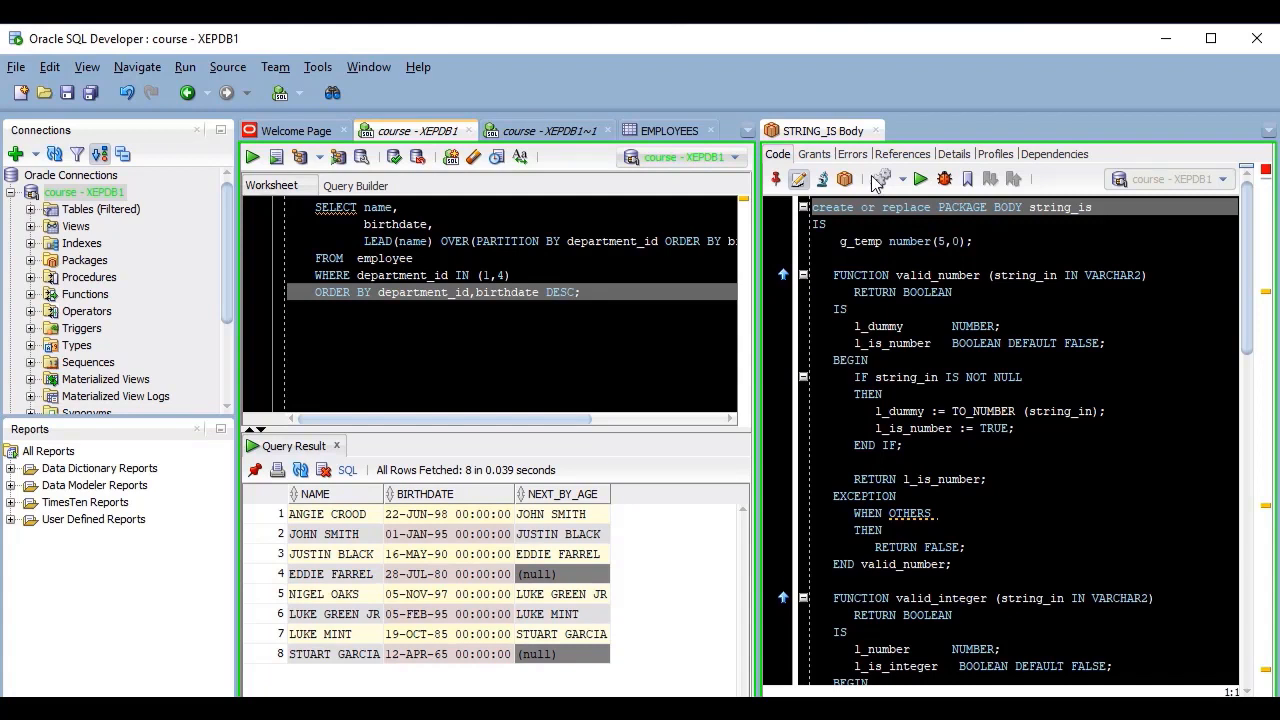
- Collapse the STRING_IS package body's document tab group into the main group and bring up the course - XEPDB1 worksheet
{"action": "right_click", "coordinate": [838, 135]}
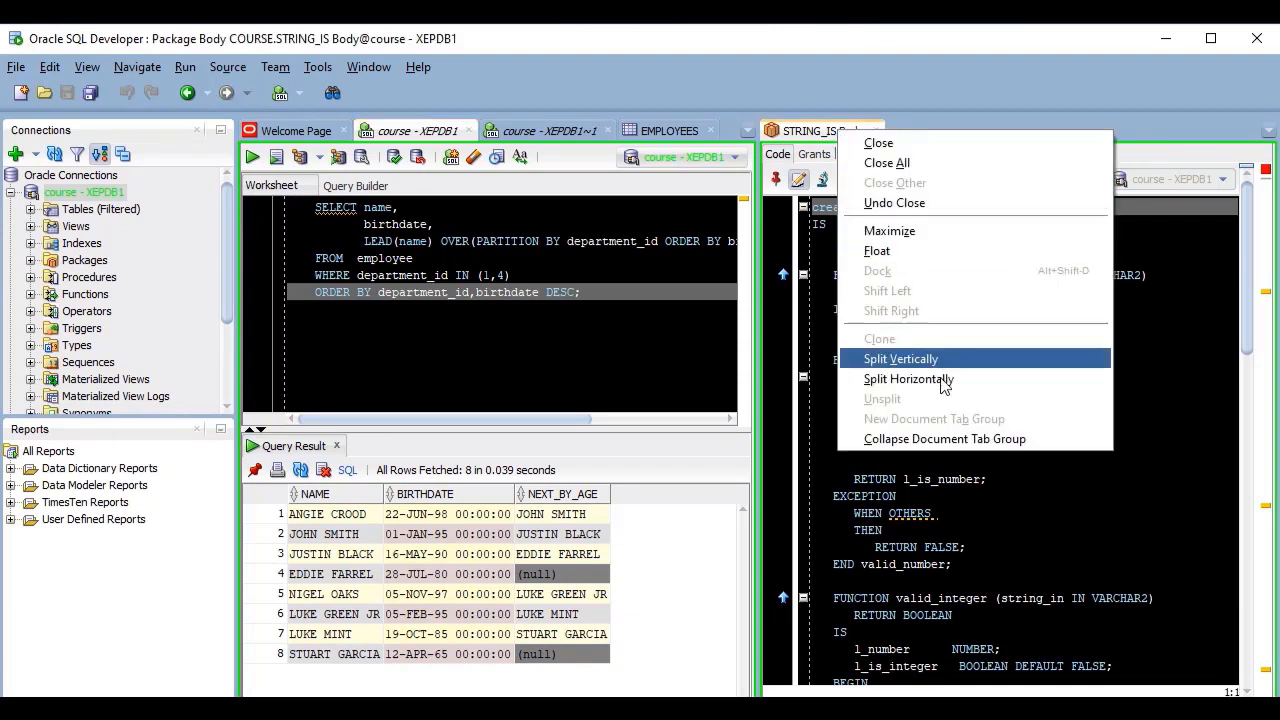
{"action": "left_click", "coordinate": [968, 445]}
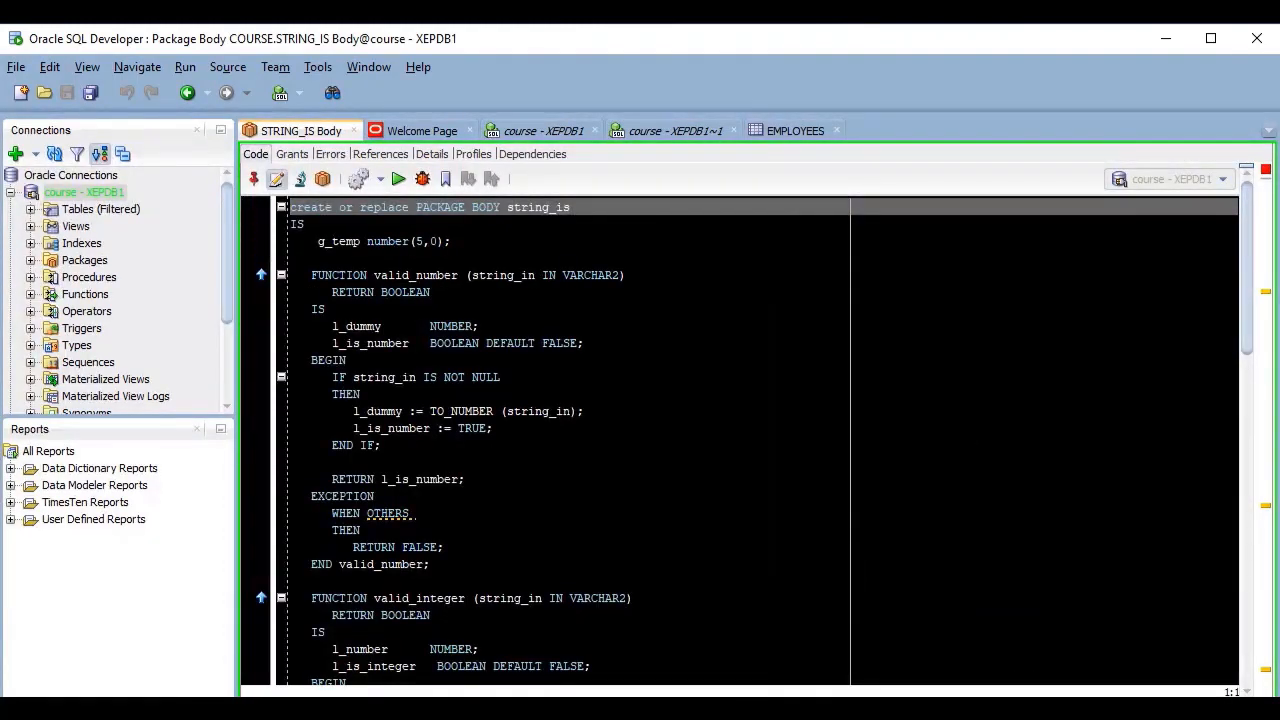
{"action": "left_click", "coordinate": [560, 133]}
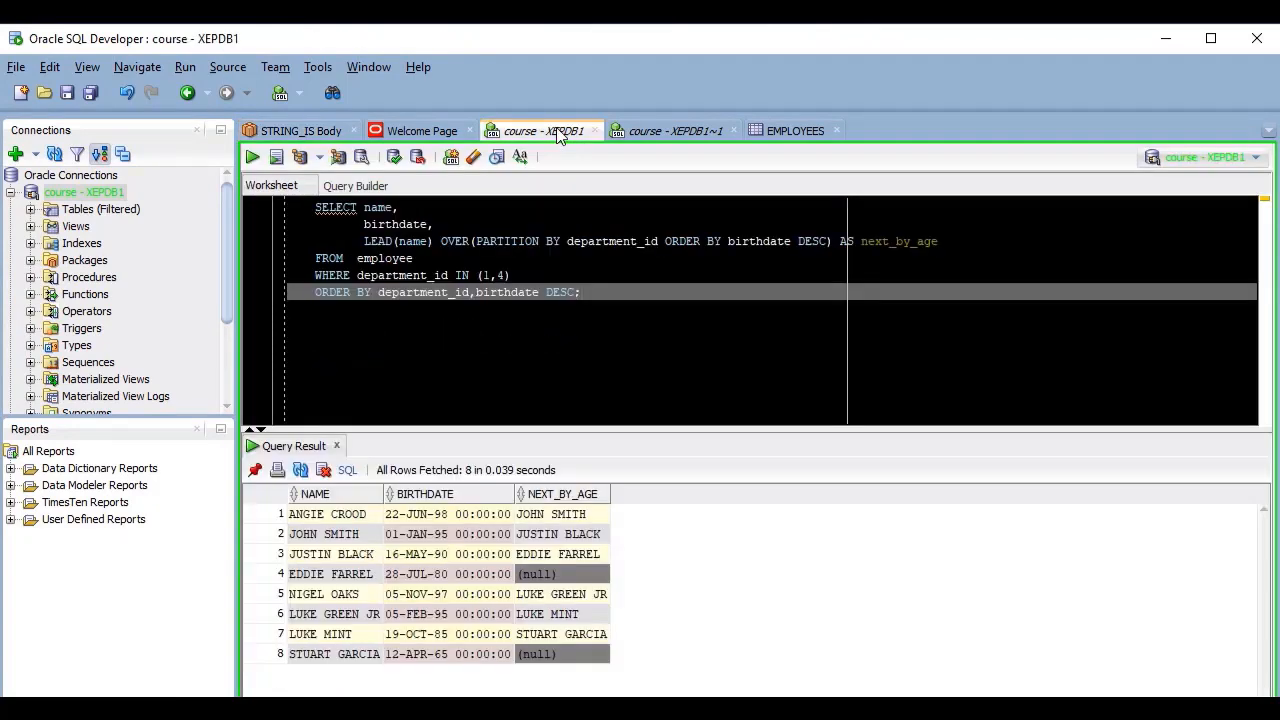
- Look through the queries in the course - XEPDB1~1 worksheet and add two new lines after the final SELECT * FROM CAT statement
{"action": "left_click", "coordinate": [665, 130]}
{"action": "scroll", "coordinate": [745, 445], "scroll_direction": "up", "scroll_amount": 10}
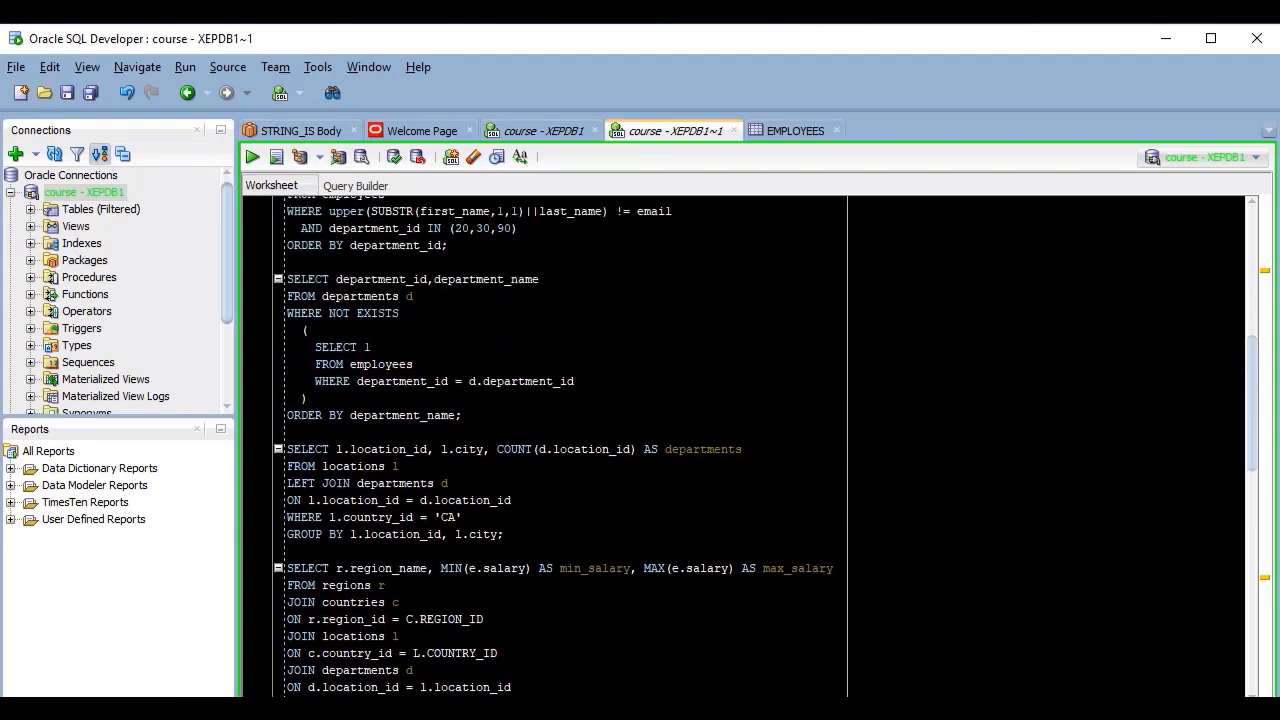
{"action": "scroll", "coordinate": [745, 445], "scroll_direction": "up", "scroll_amount": 1}
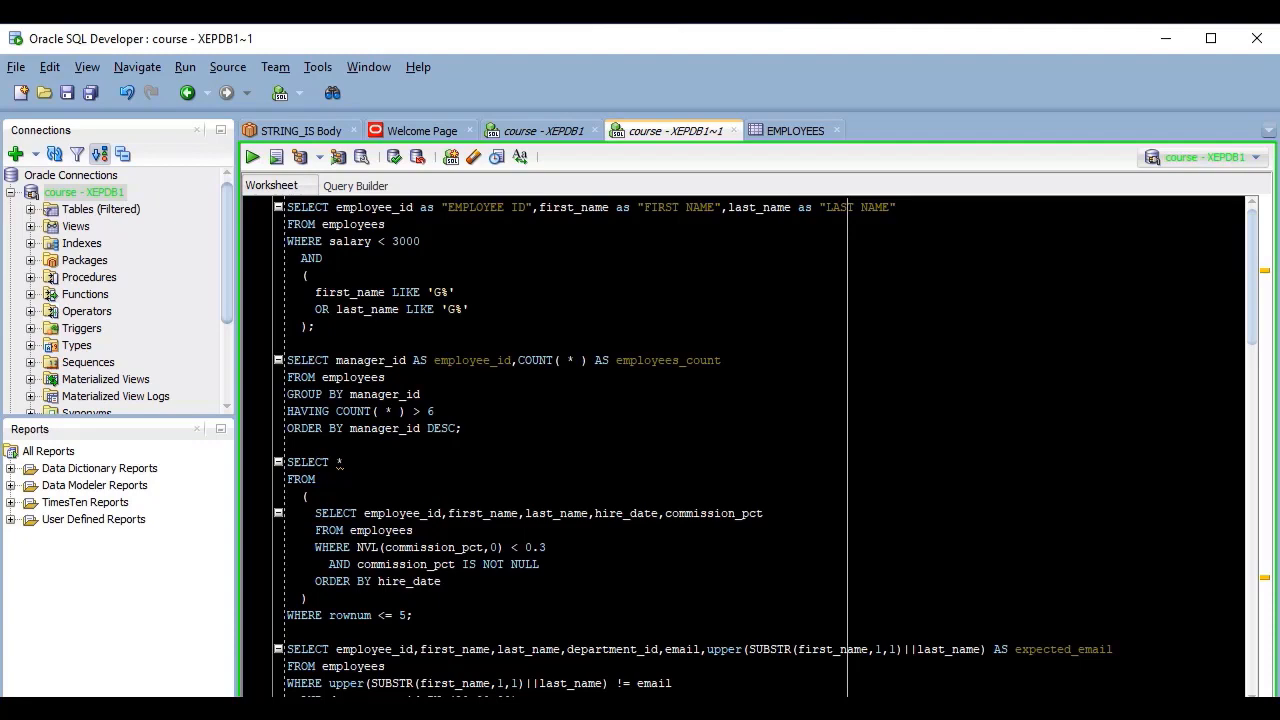
{"action": "scroll", "coordinate": [745, 445], "scroll_direction": "down", "scroll_amount": 17}
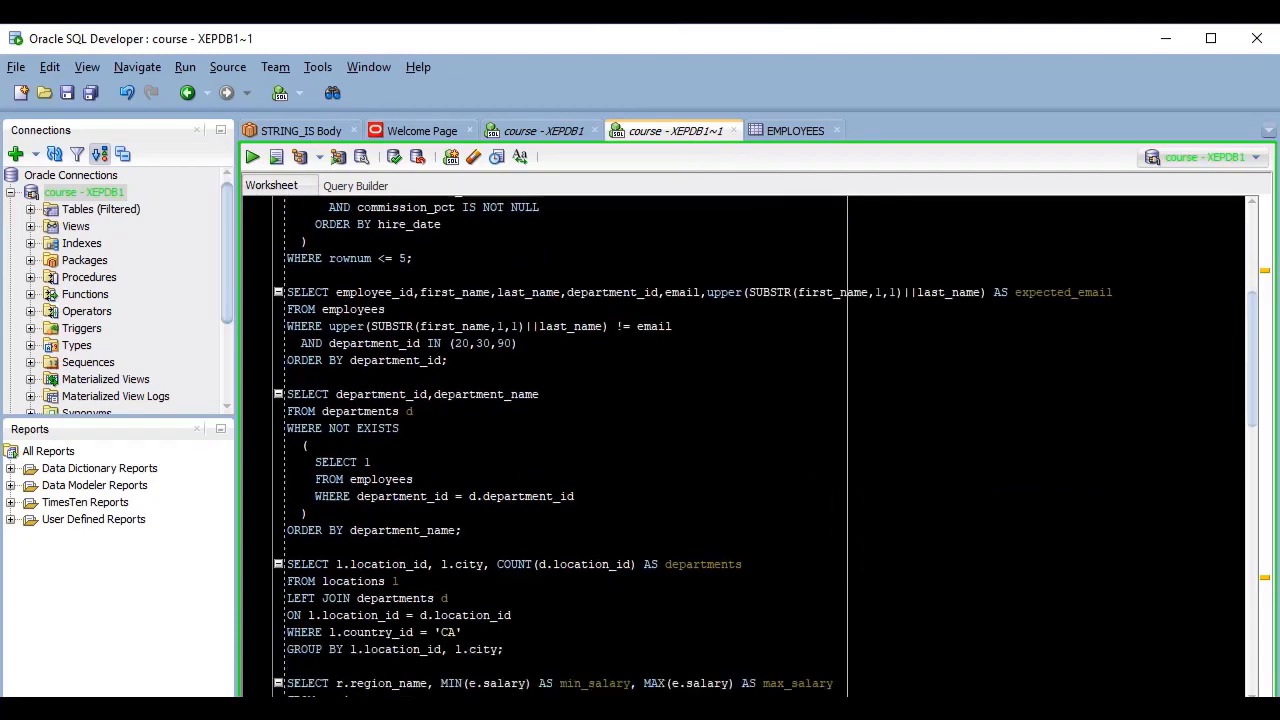
{"action": "scroll", "coordinate": [745, 445], "scroll_direction": "up", "scroll_amount": 16}
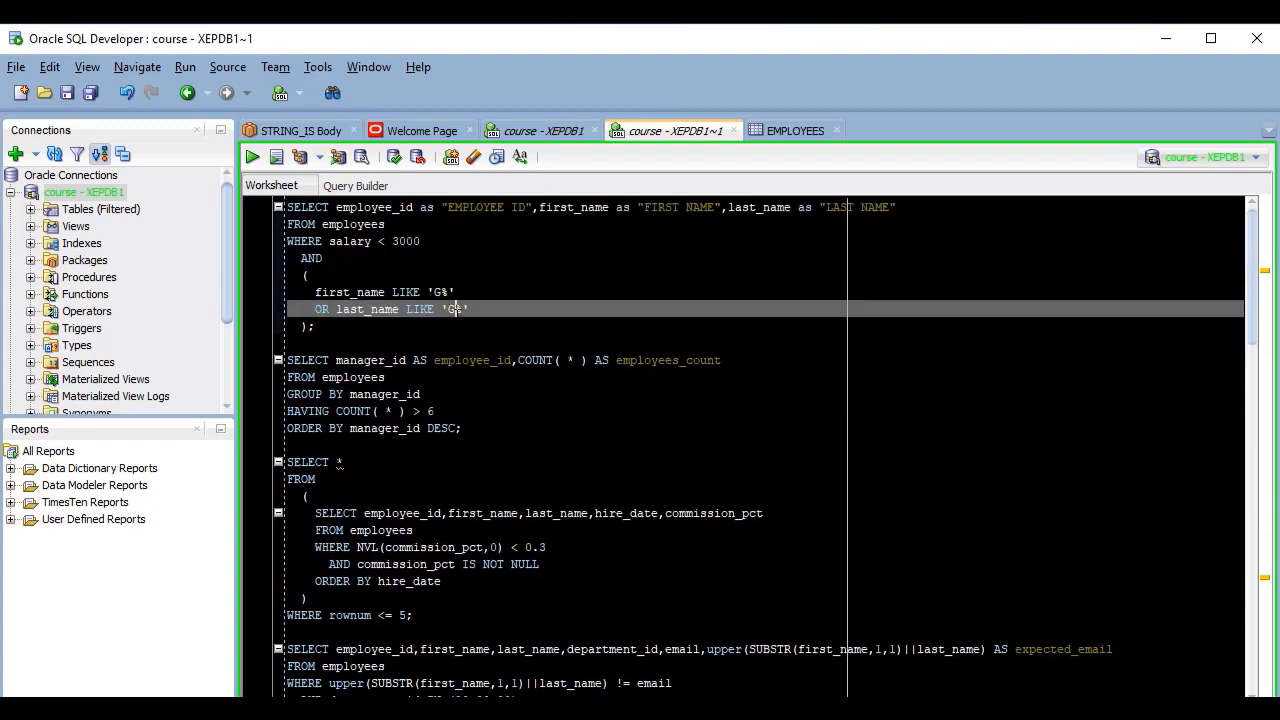
{"action": "key", "text": "ctrl+End"}
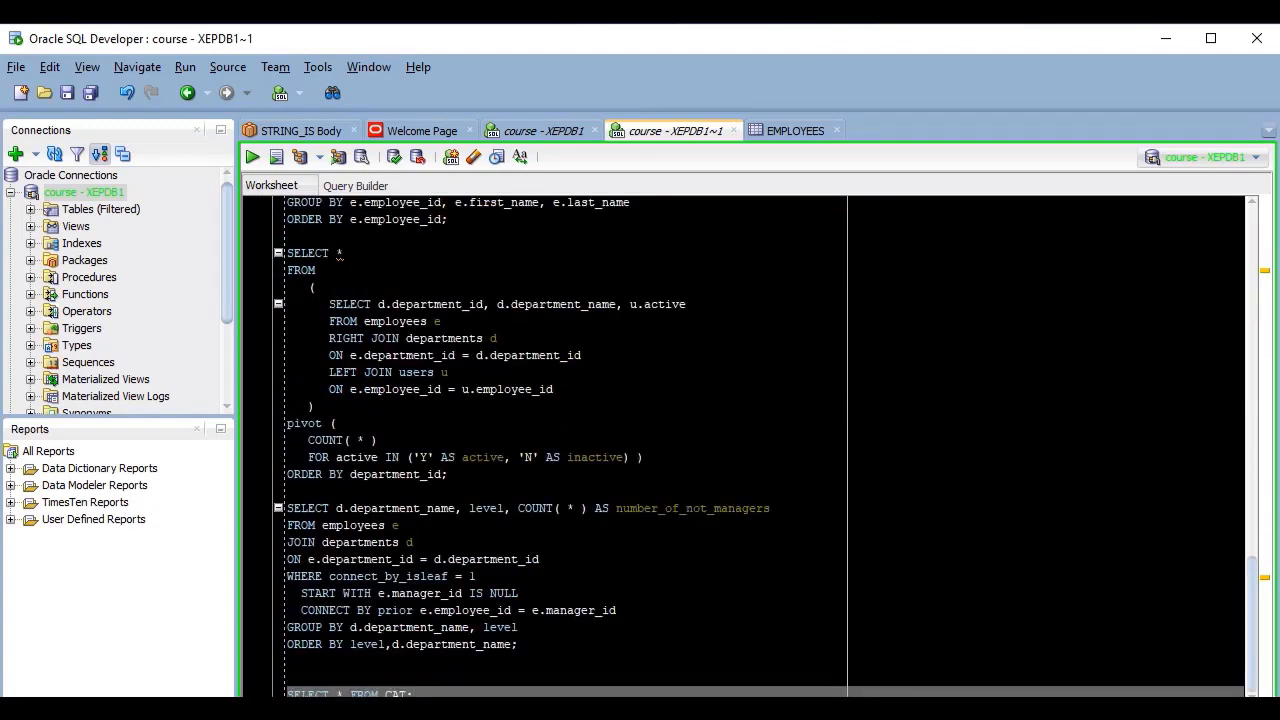
{"action": "key", "text": "Return"}
{"action": "key", "text": "Return"}
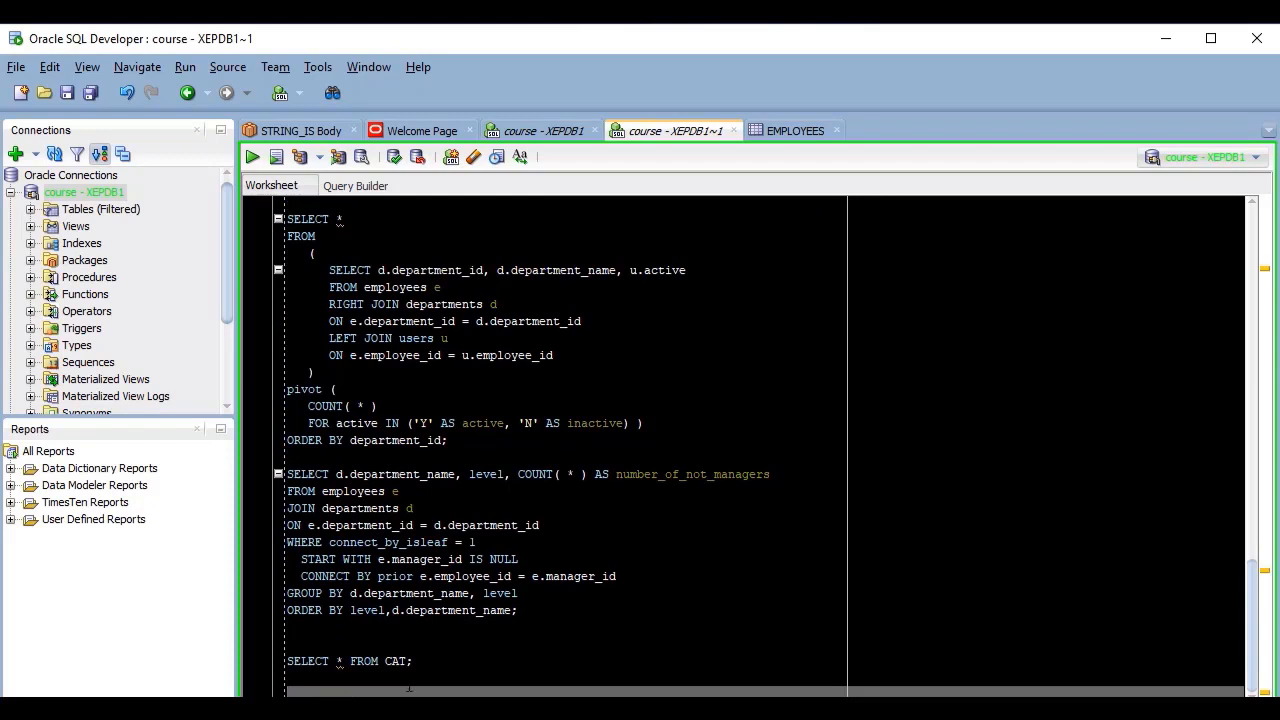
{"action": "scroll", "coordinate": [766, 447], "scroll_direction": "up", "scroll_amount": 1}
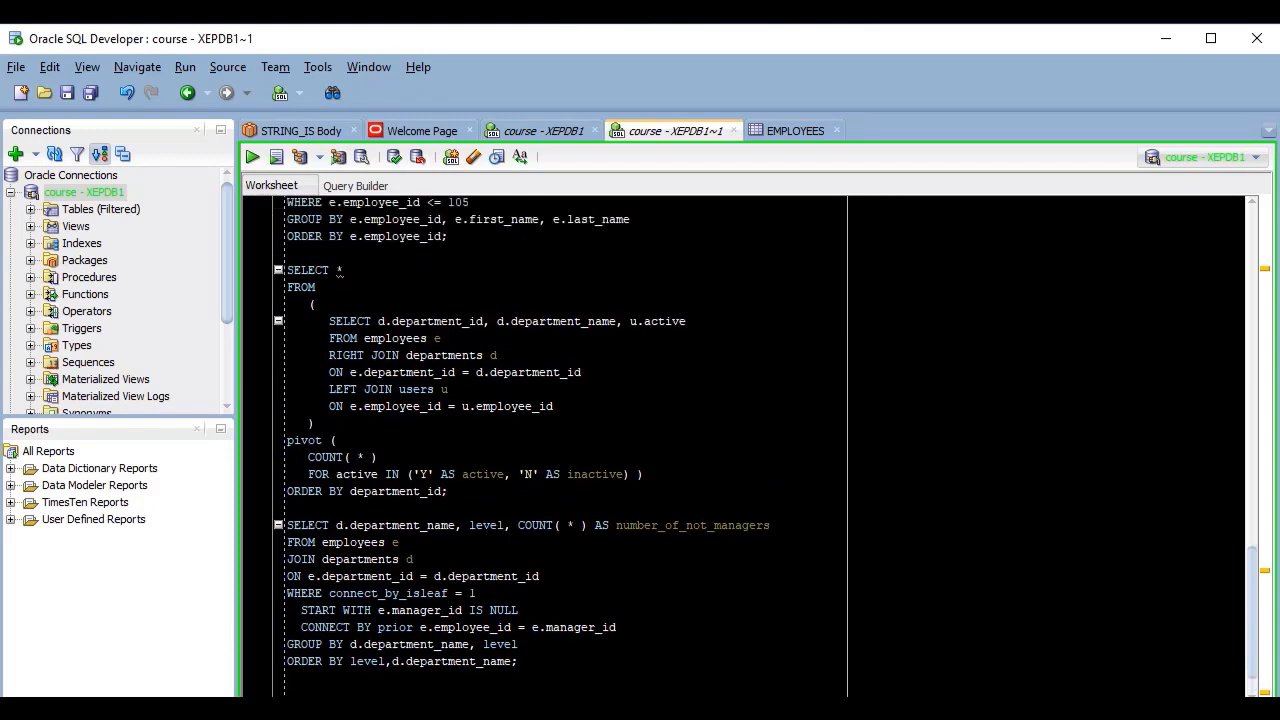
{"action": "scroll", "coordinate": [766, 447], "scroll_direction": "down", "scroll_amount": 1}
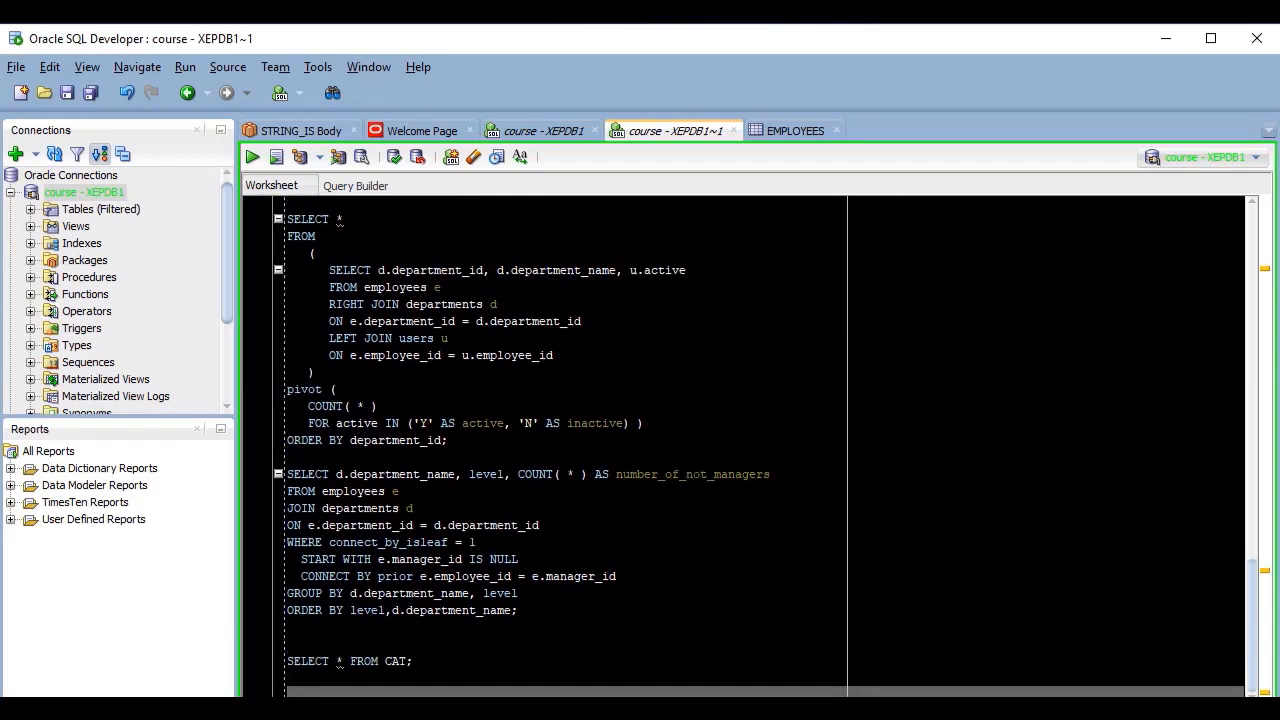
- Split the course - XEPDB1~1 worksheet vertically and run its first query, on employees with salary below 3000, in the new half
{"action": "right_click", "coordinate": [696, 134]}
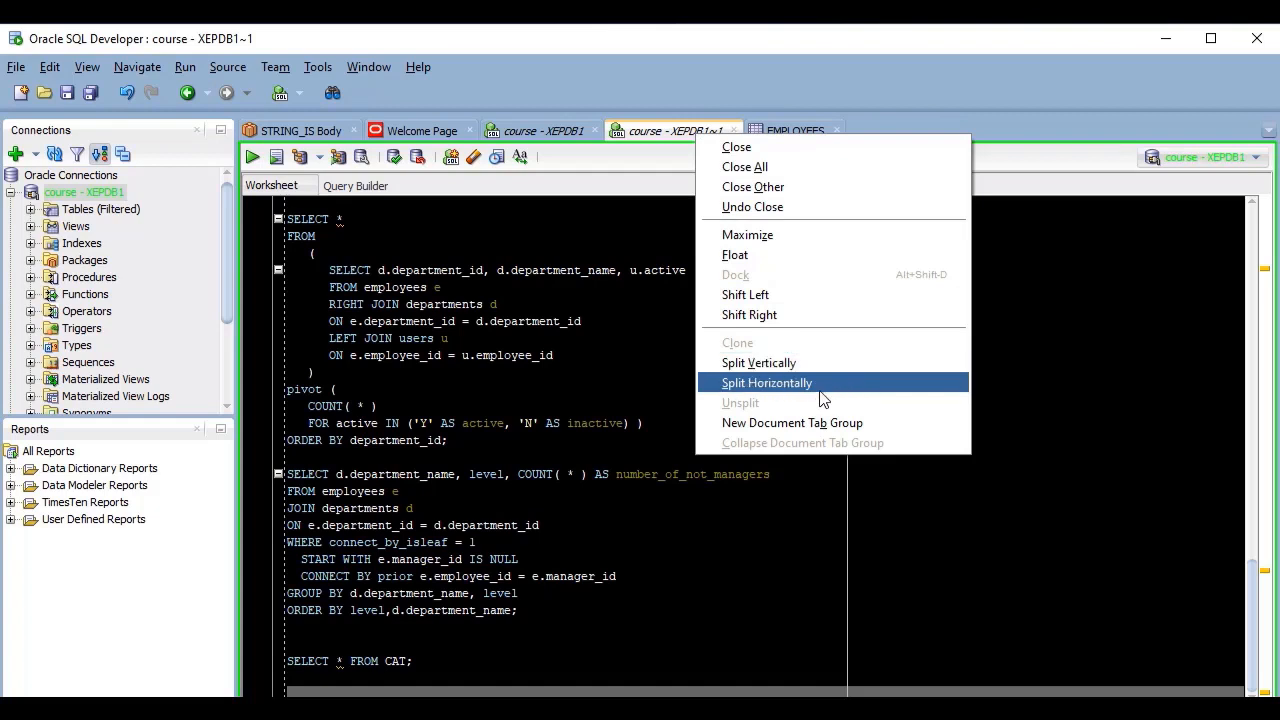
{"action": "left_click", "coordinate": [808, 366]}
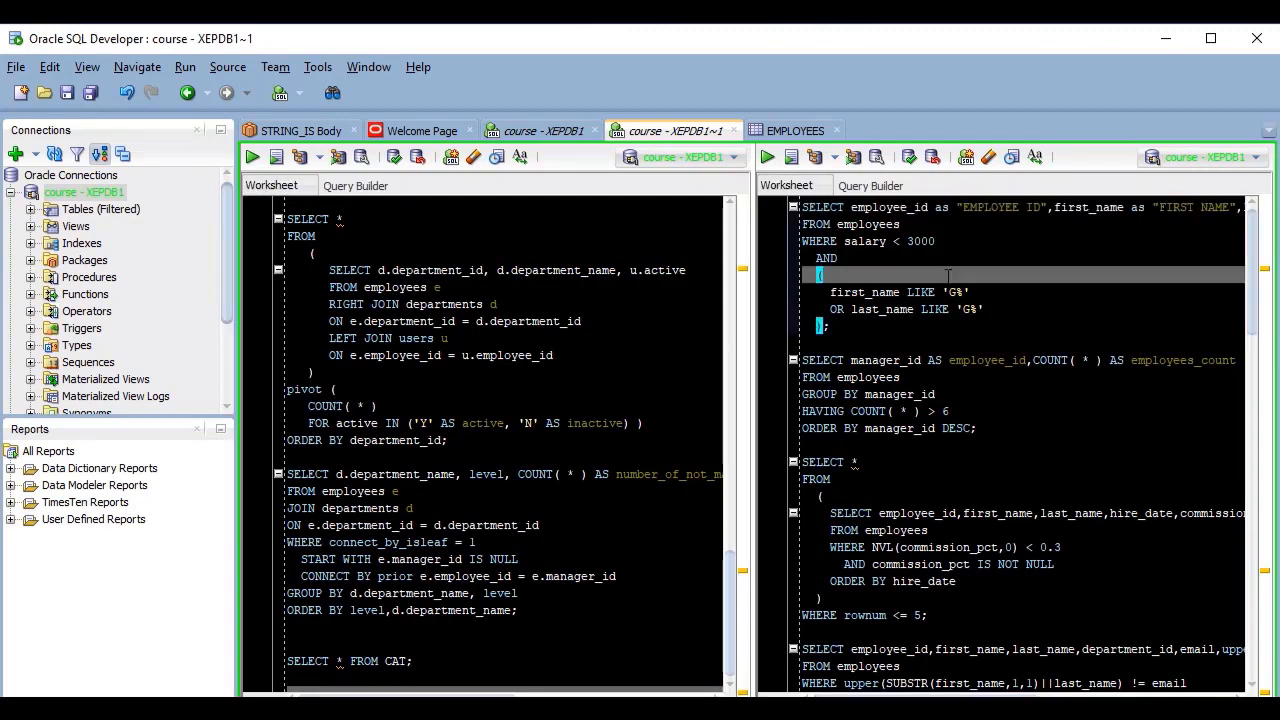
{"action": "key", "text": "ctrl+Return"}
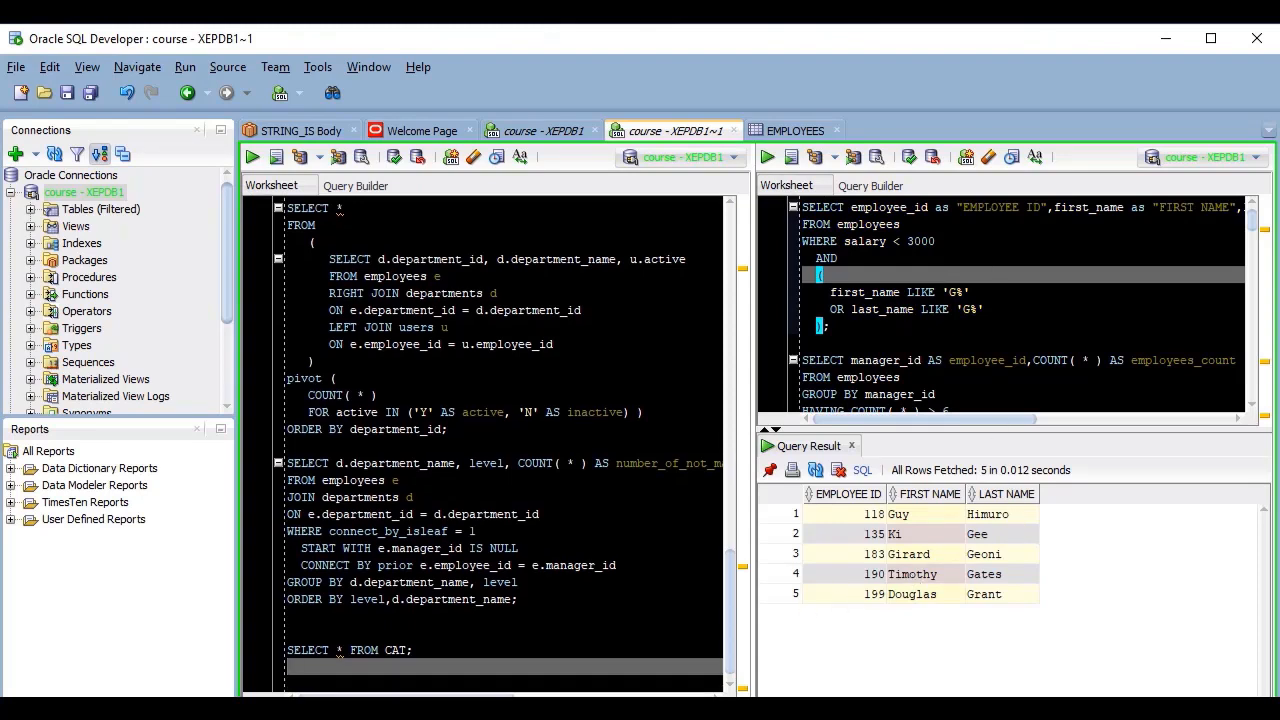
- Run the number_of_not_managers query in the original half of the split worksheet and enlarge the editor area above its results
{"action": "left_click", "coordinate": [588, 531]}
{"action": "key", "text": "ctrl+Return"}
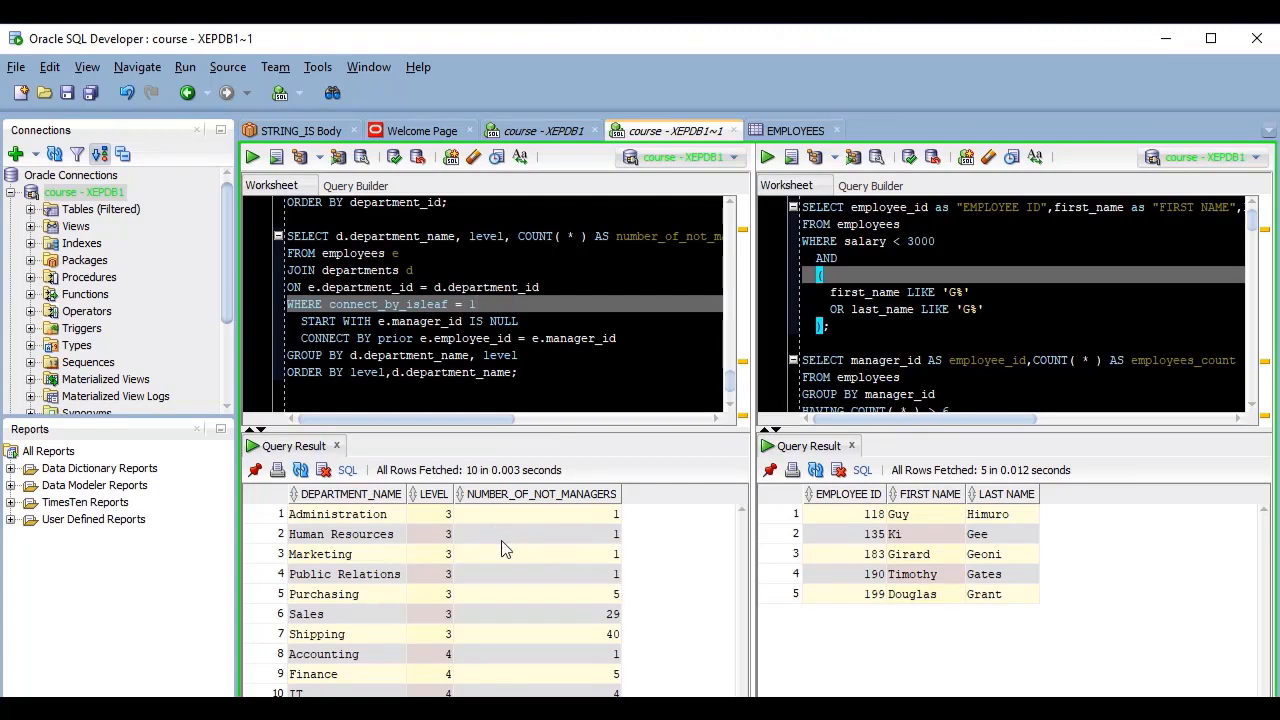
{"action": "left_click", "coordinate": [575, 500]}
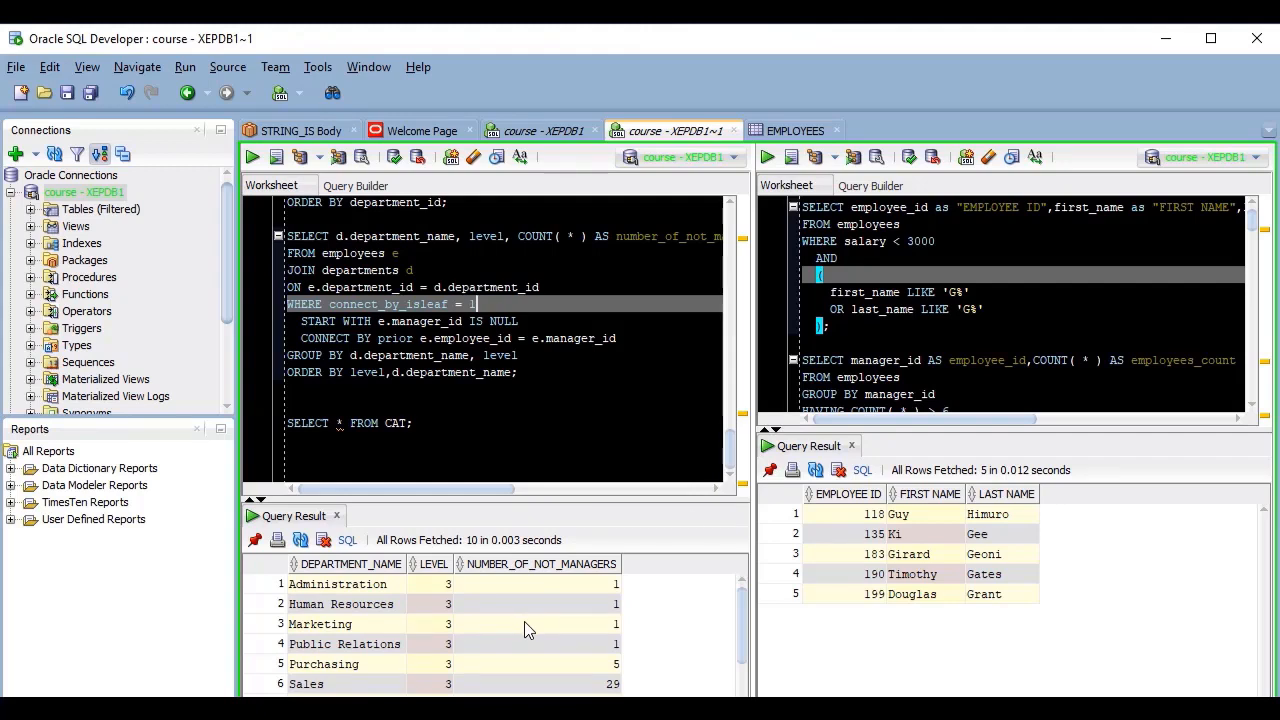
- Add the query select * from dual; below the final SELECT * FROM CAT statement in the new half of the split worksheet
{"action": "scroll", "coordinate": [1000, 300], "scroll_direction": "down", "scroll_amount": 10}
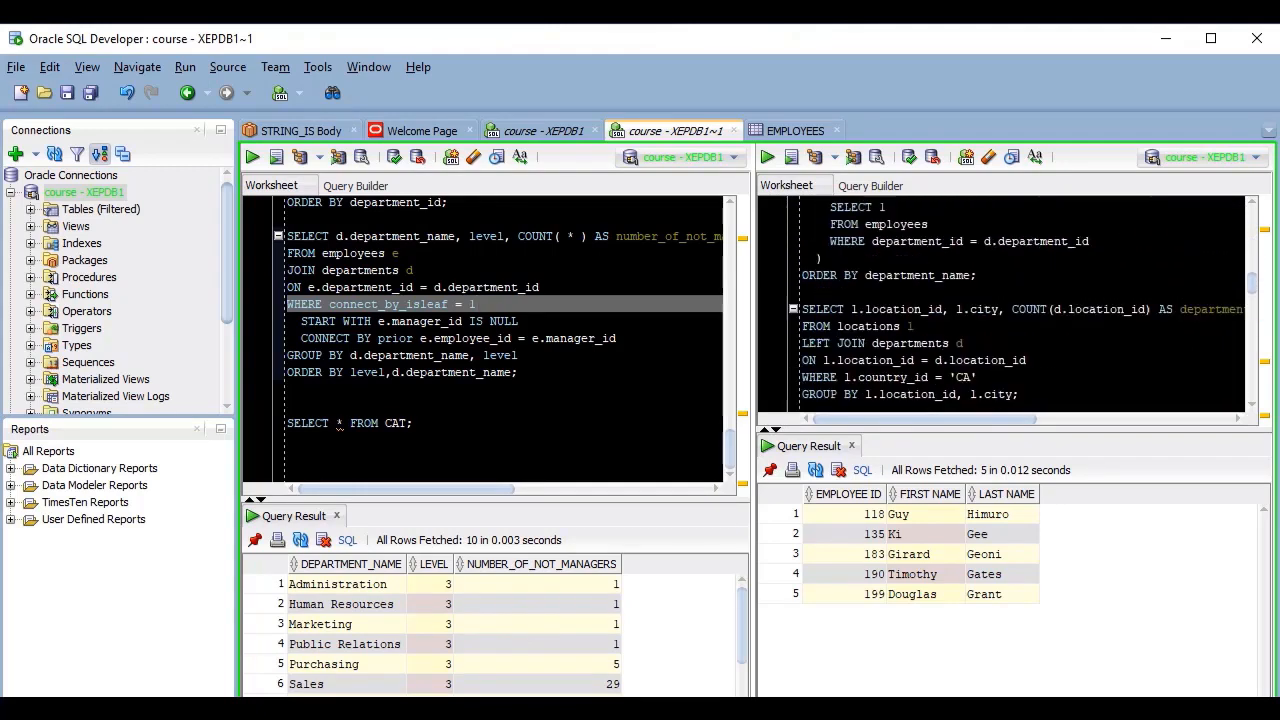
{"action": "scroll", "coordinate": [1000, 305], "scroll_direction": "down", "scroll_amount": 15}
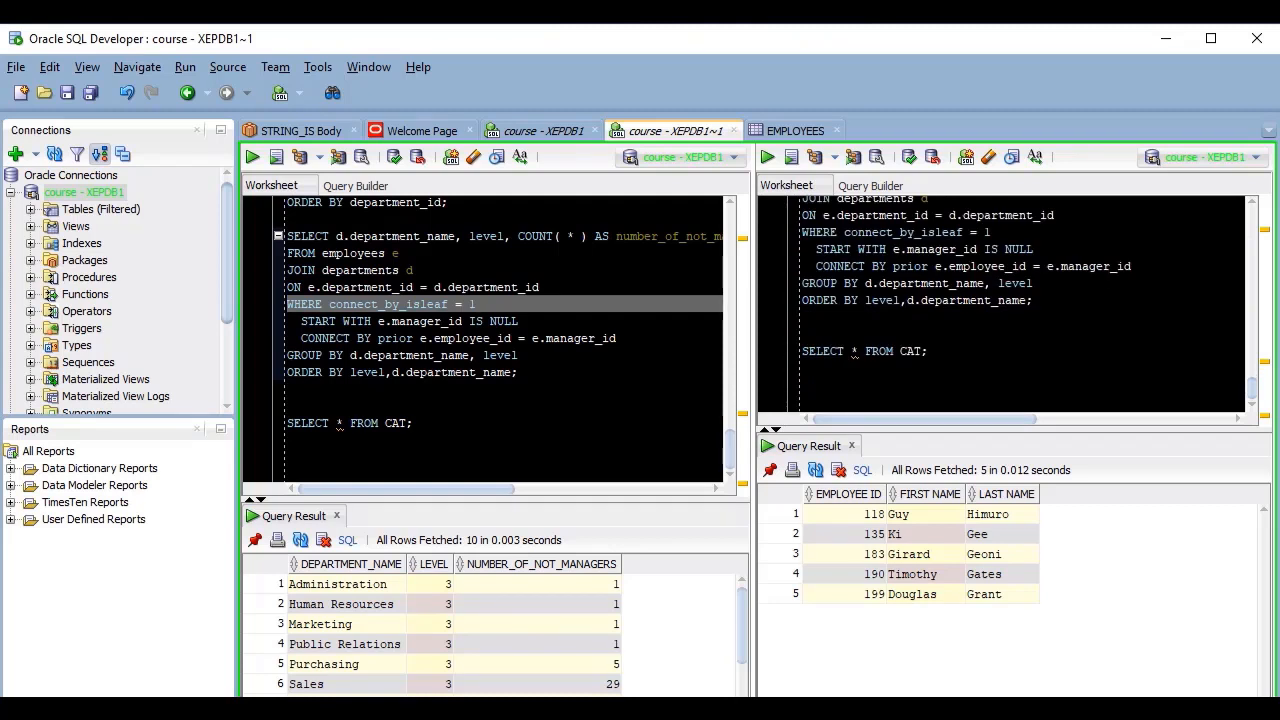
{"action": "left_click", "coordinate": [955, 350]}
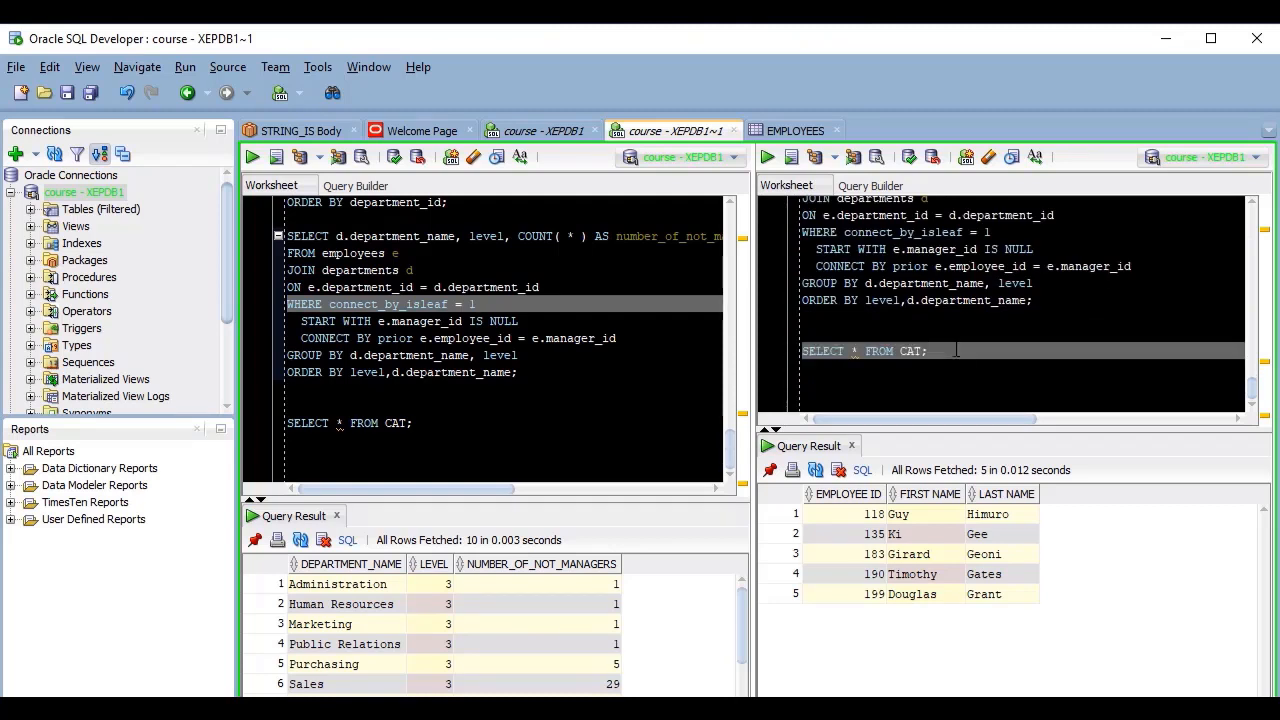
{"action": "key", "text": "Return"}
{"action": "type", "text": "select "}
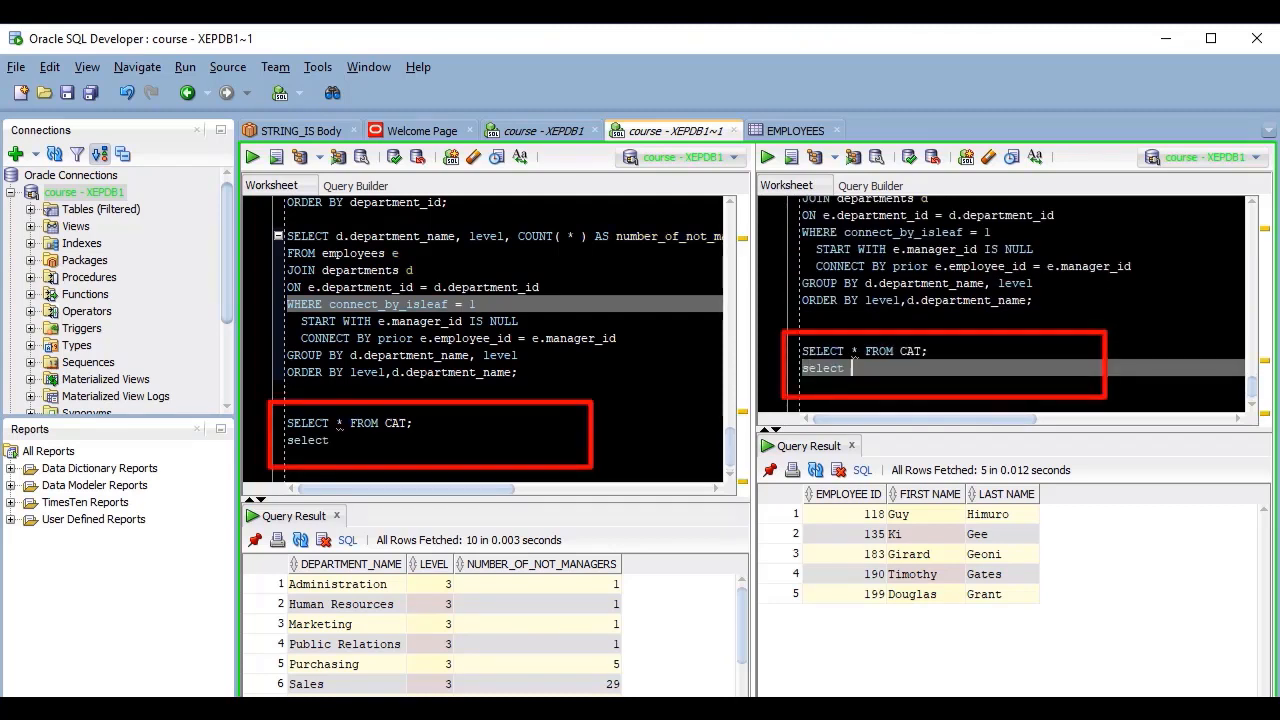
{"action": "type", "text": "* from dy"}
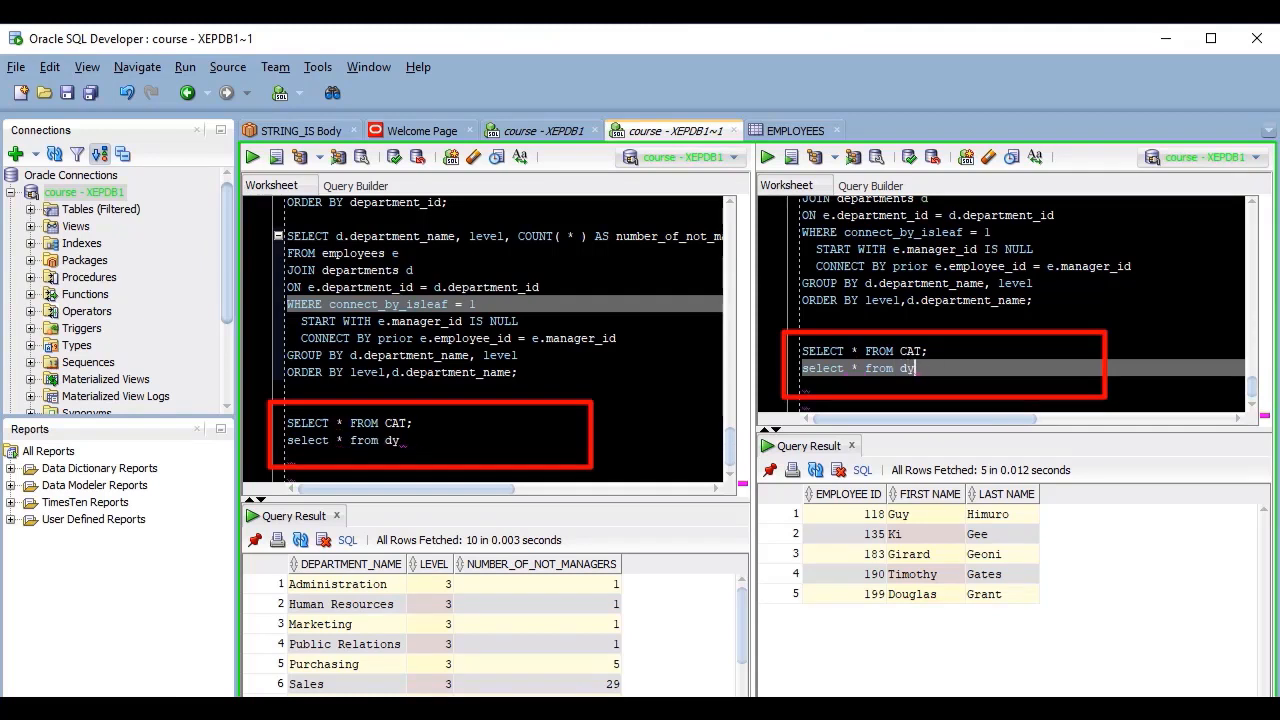
{"action": "key", "text": "BackSpace"}
{"action": "type", "text": "ual;"}
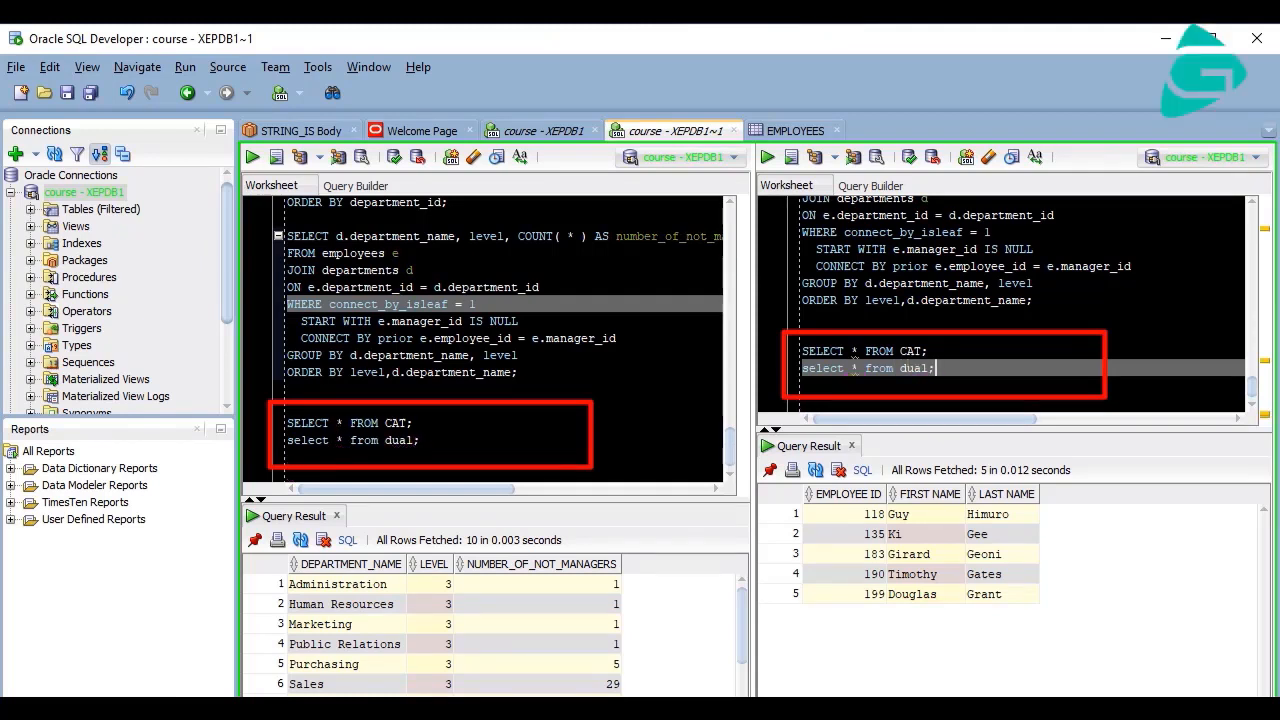
- Split the course - XEPDB1~1 worksheet's new half horizontally and unsplit the whole worksheet back into a single view
{"action": "right_click", "coordinate": [684, 133]}
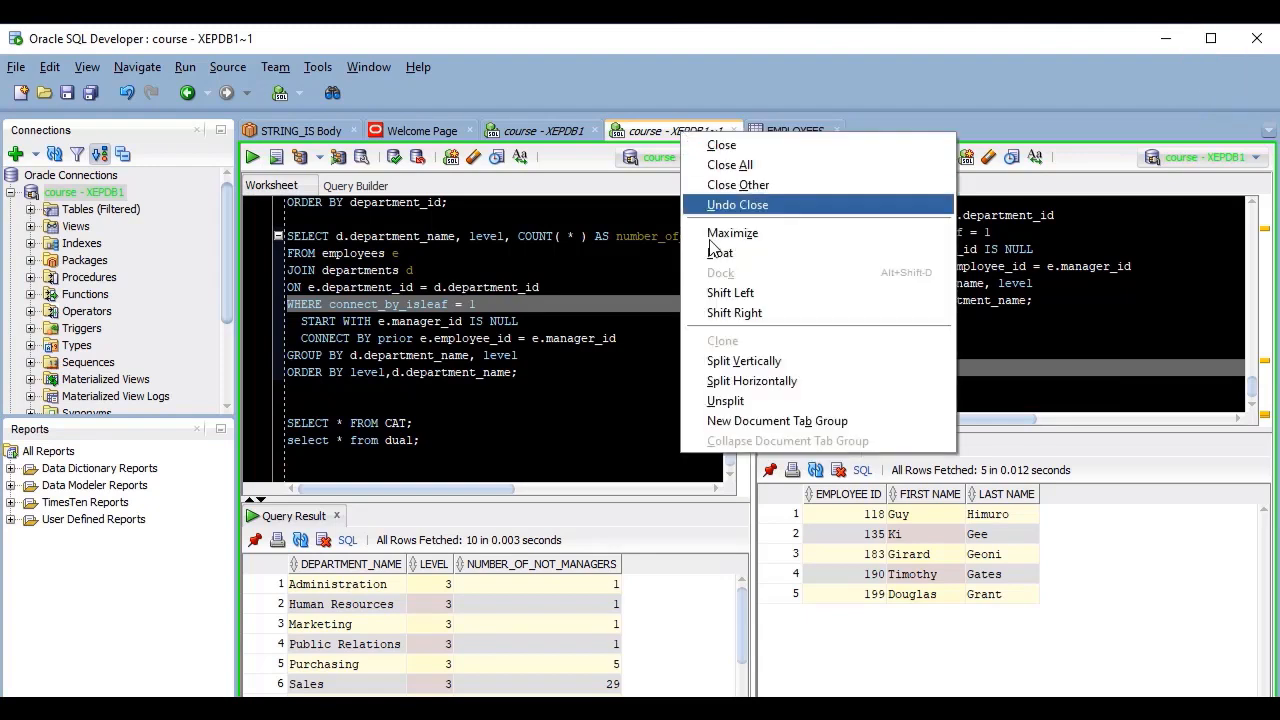
{"action": "left_click", "coordinate": [767, 390]}
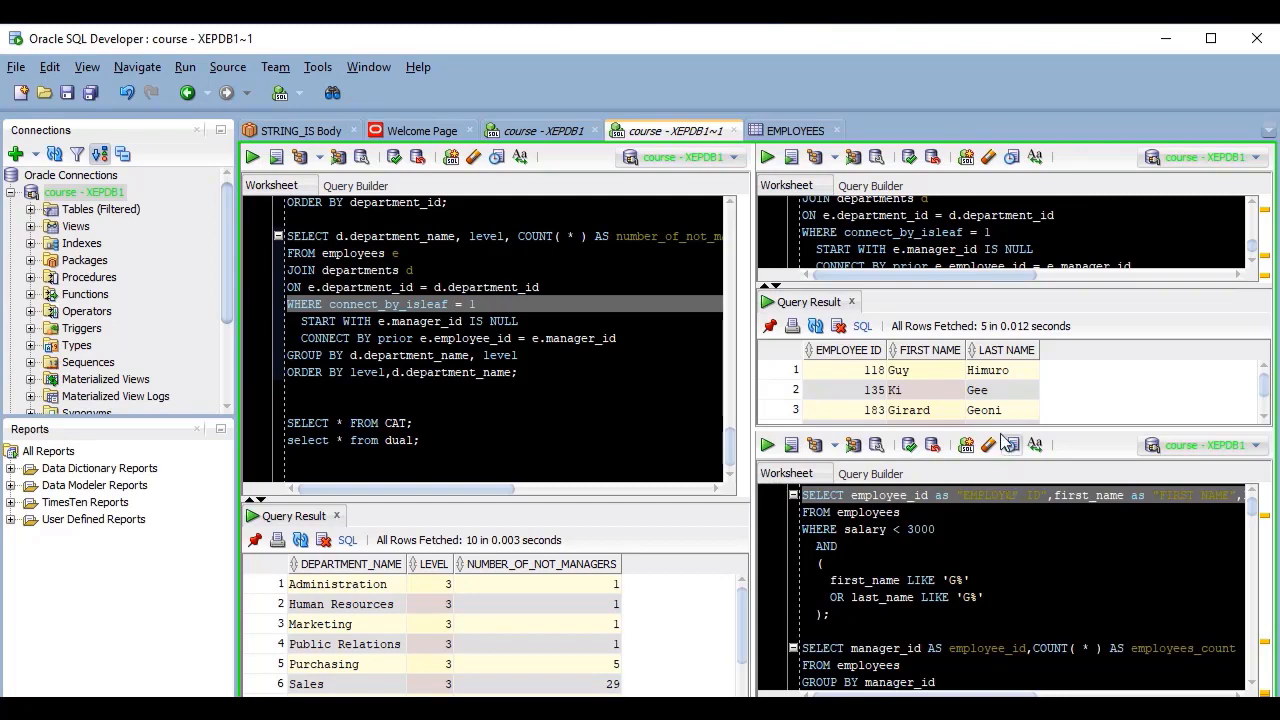
{"action": "right_click", "coordinate": [684, 135]}
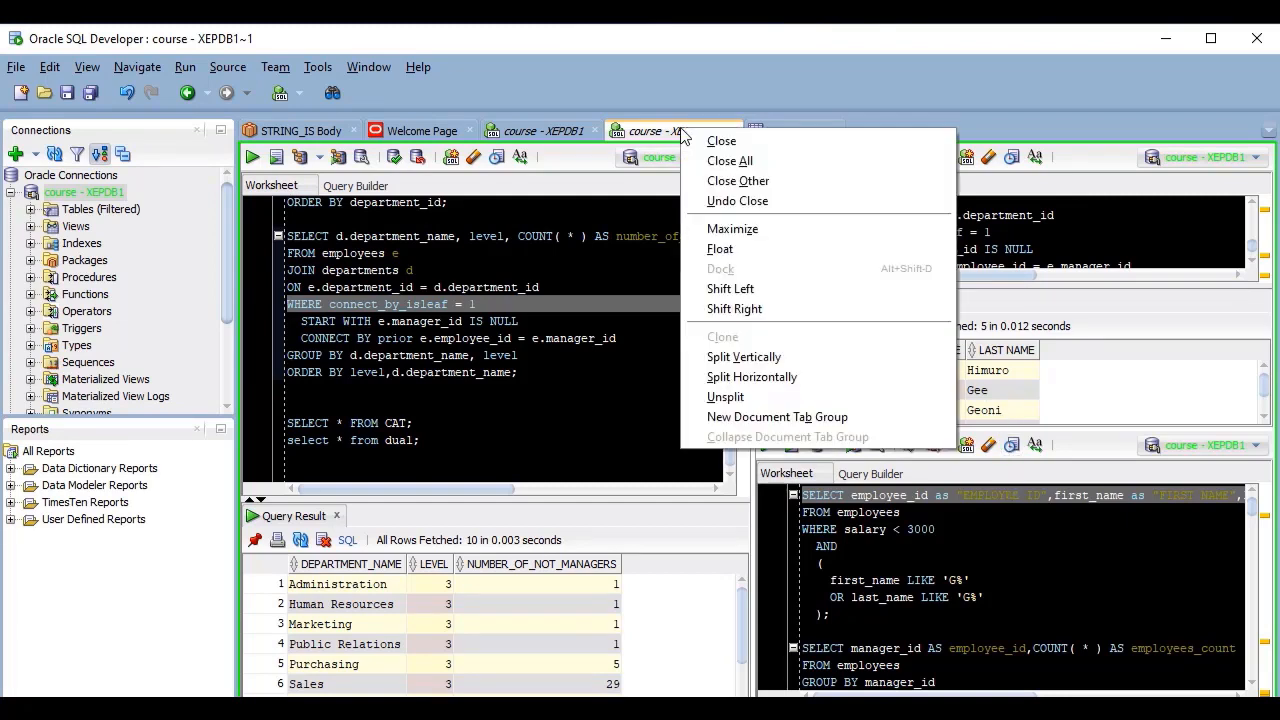
{"action": "left_click", "coordinate": [763, 398]}
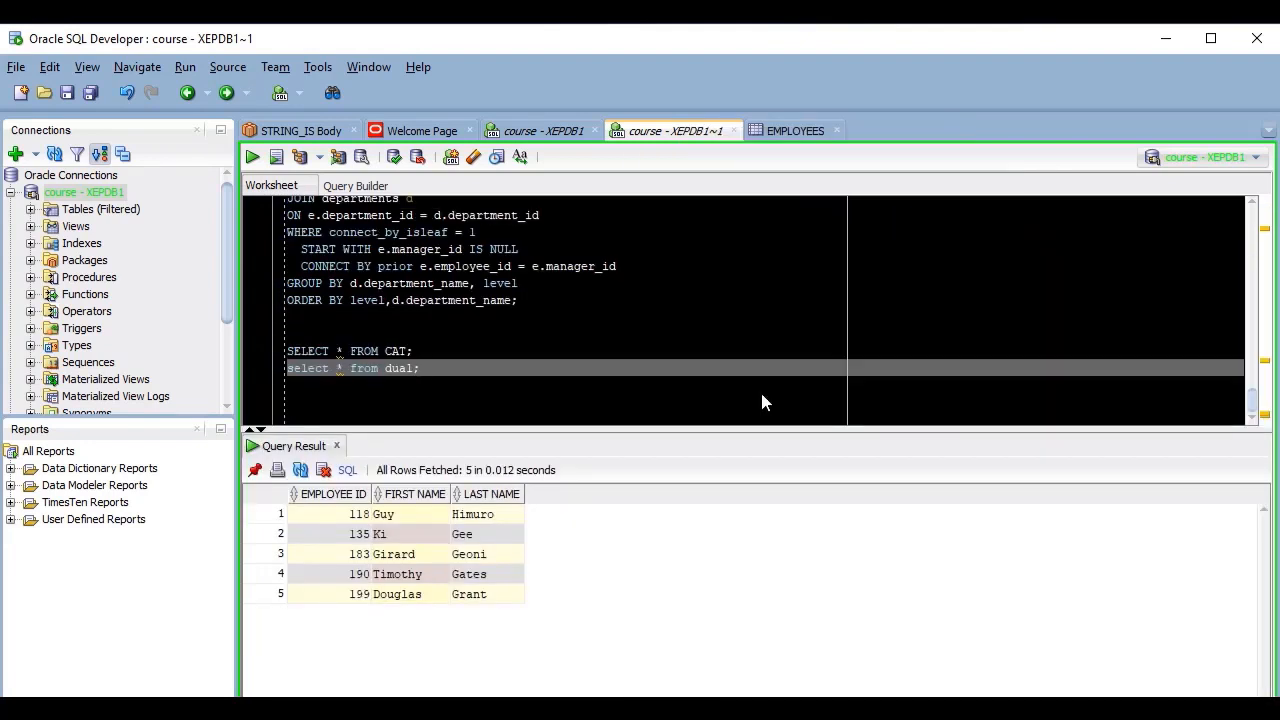
- Split the EMPLOYEES table document vertically and show its constraints followed by its model in the new half
{"action": "left_click", "coordinate": [787, 130]}
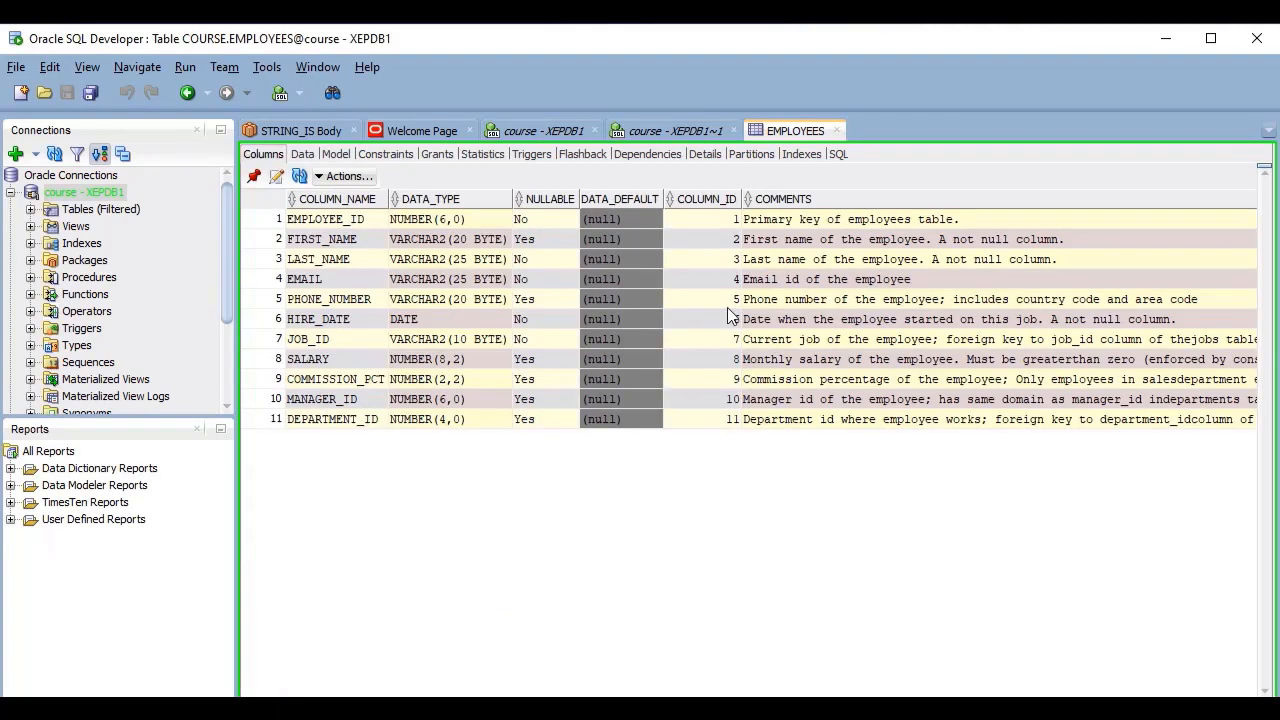
{"action": "right_click", "coordinate": [787, 138]}
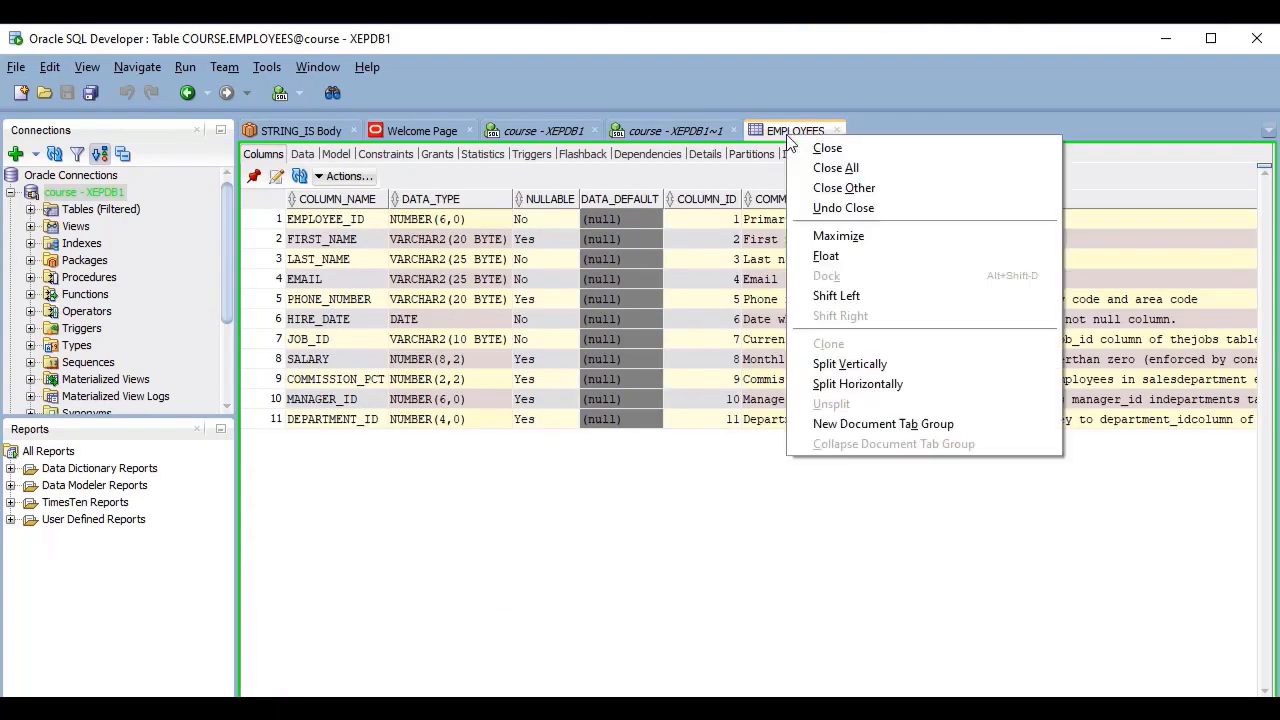
{"action": "left_click", "coordinate": [866, 365]}
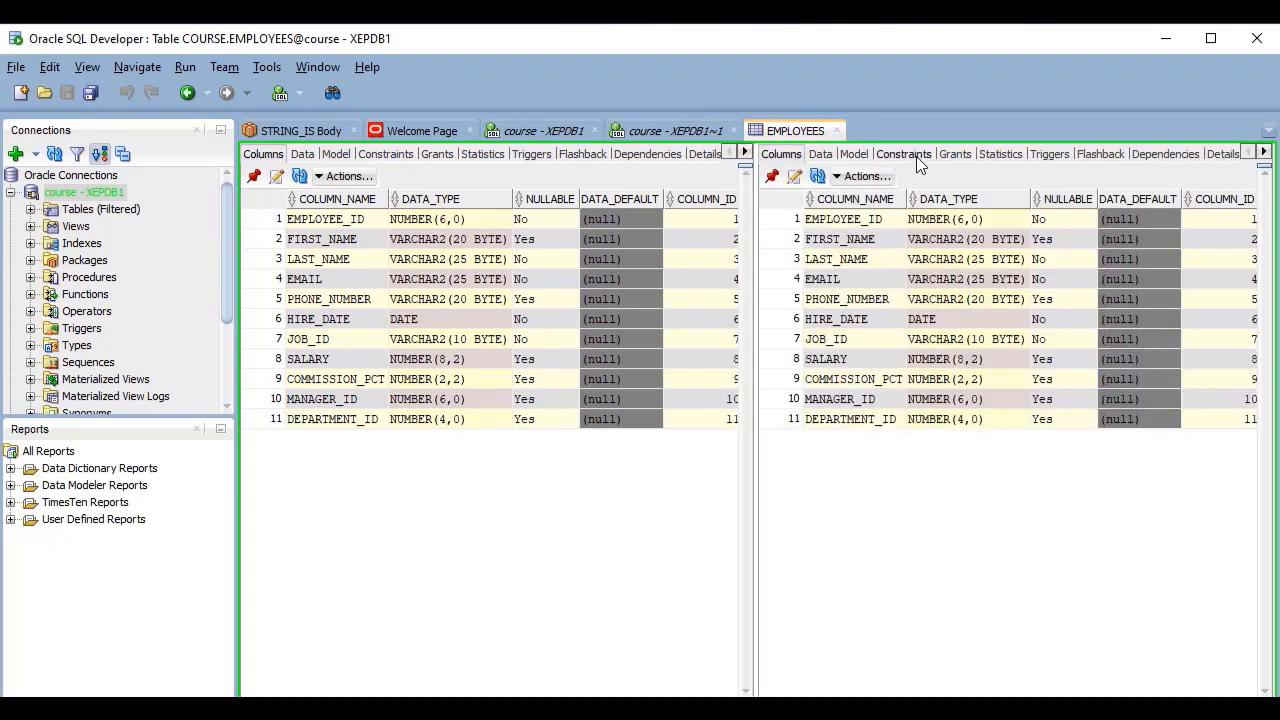
{"action": "left_click", "coordinate": [912, 157]}
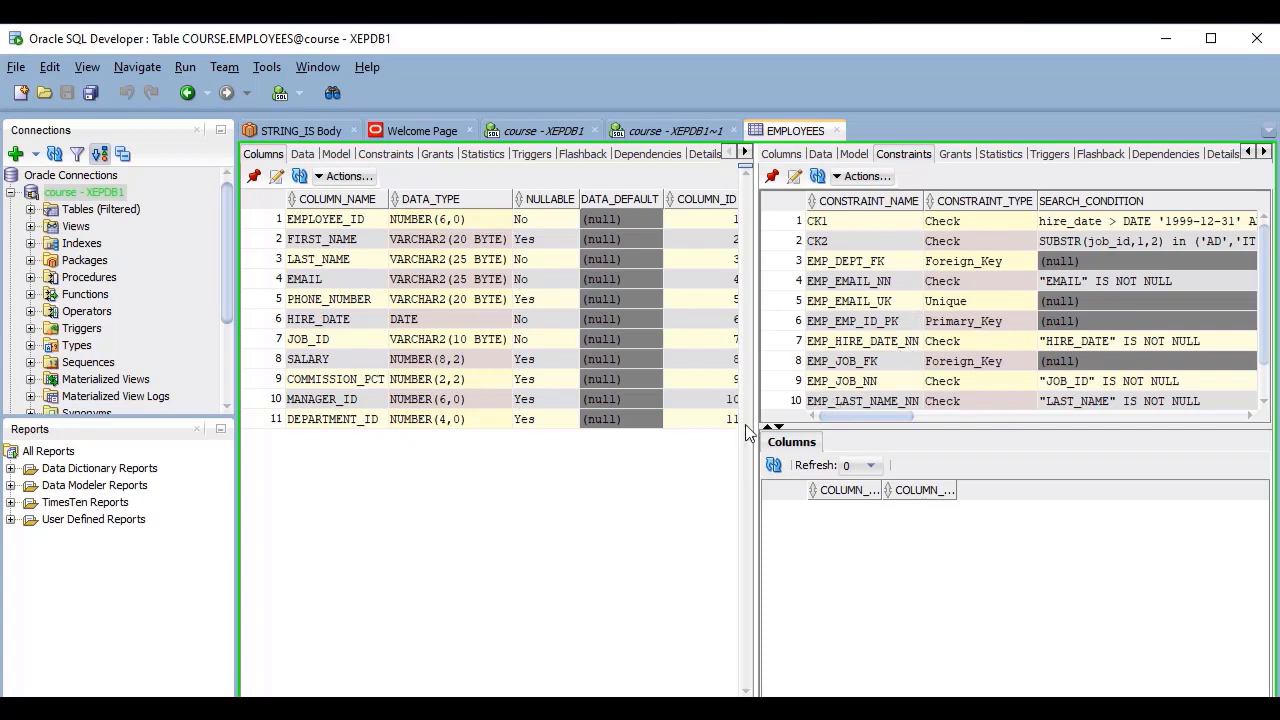
{"action": "left_click", "coordinate": [853, 154]}
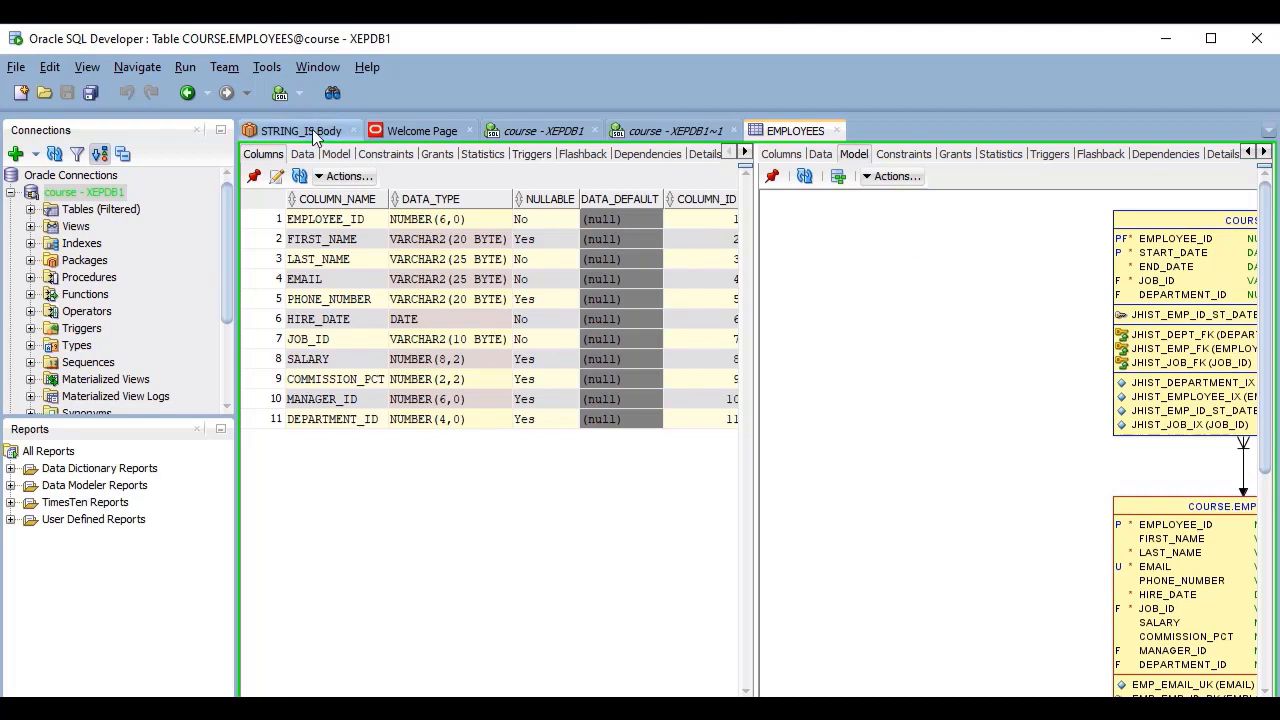
- Split the STRING_IS package body into upper and lower views, and divide the lower view into two side-by-side views using the splitter handles
{"action": "left_click", "coordinate": [315, 137]}
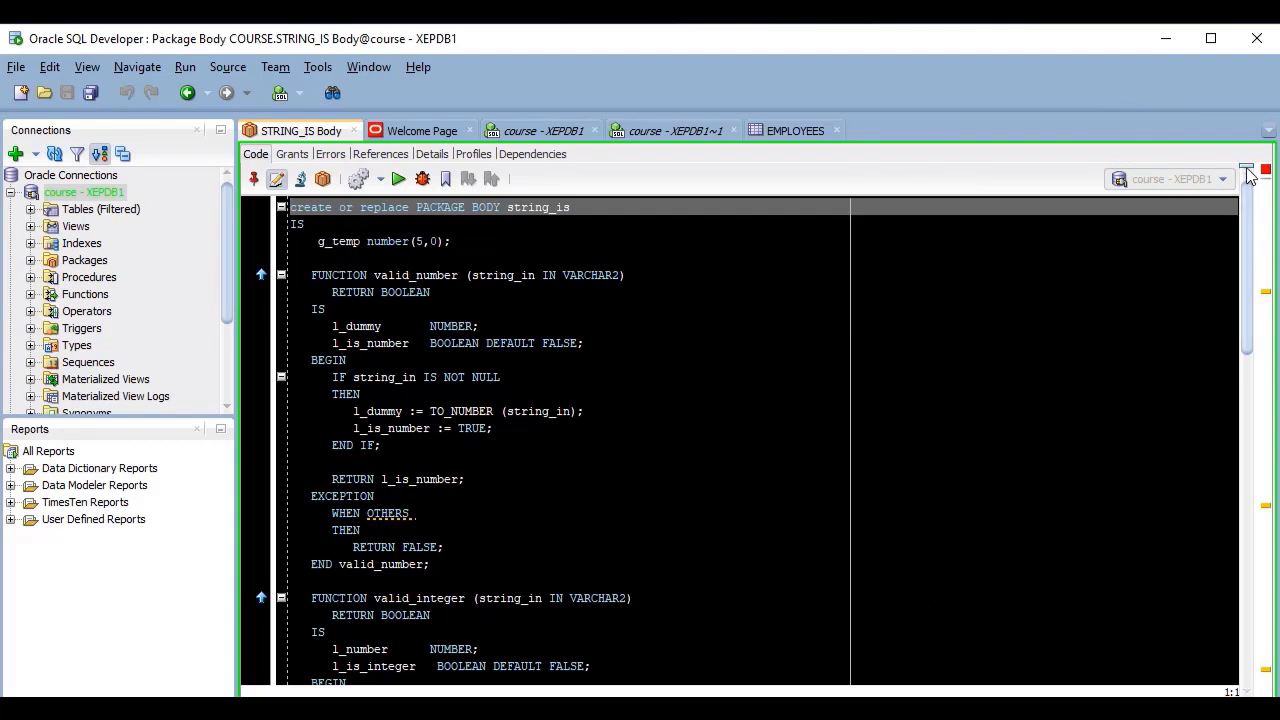
{"action": "left_click_drag", "start_coordinate": [1246, 167], "coordinate": [1223, 366]}
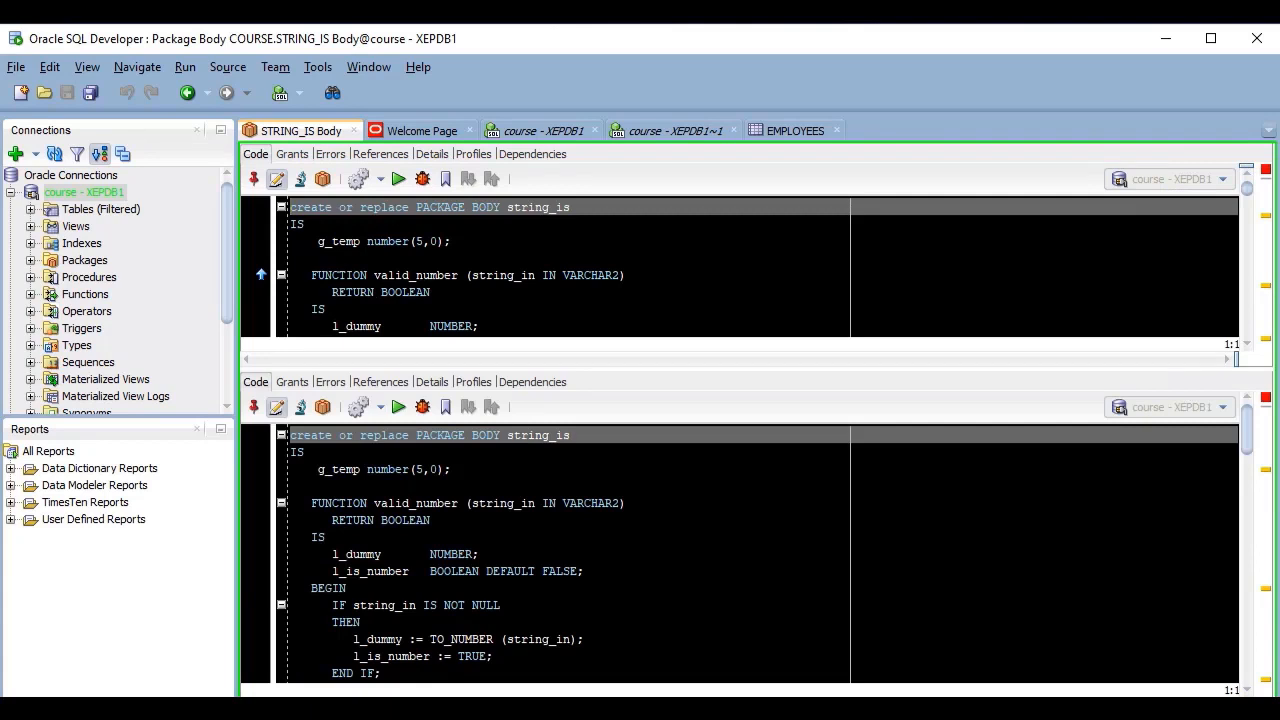
{"action": "left_click_drag", "start_coordinate": [1238, 690], "coordinate": [717, 696]}
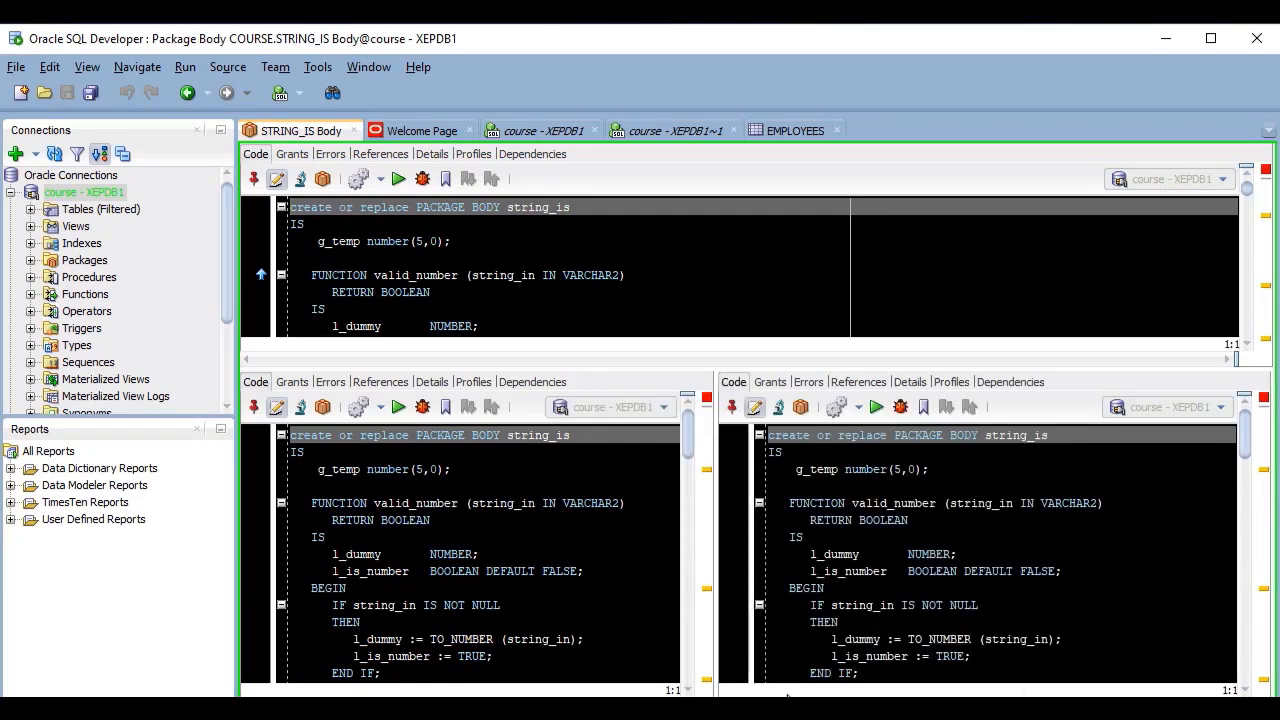